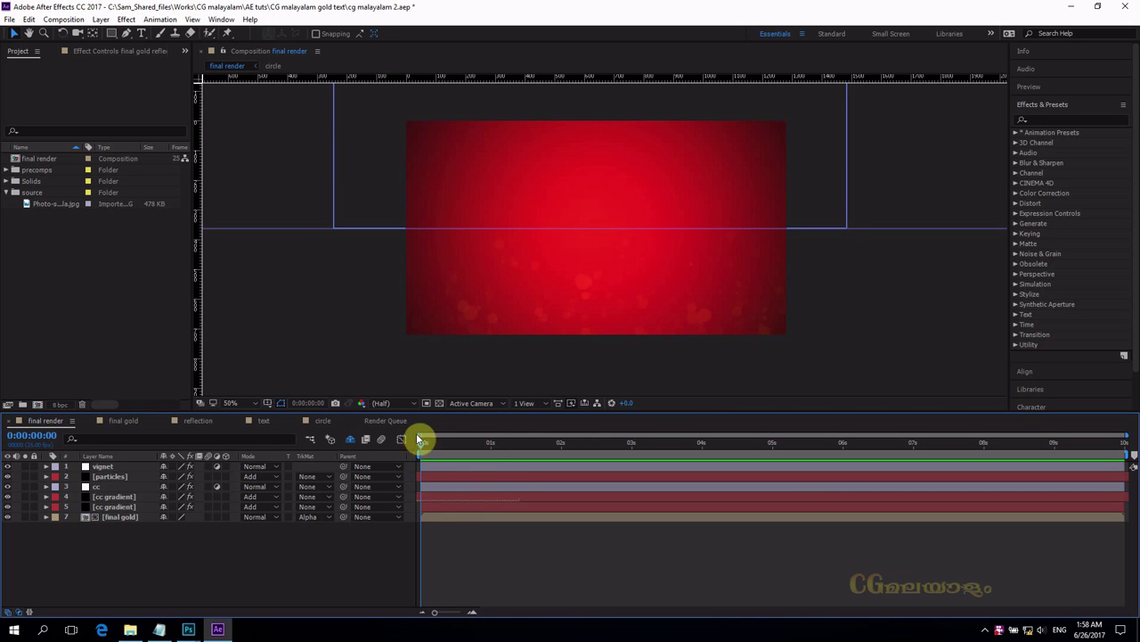
- Play and scrub the final render composition preview from the first frame
key("space")
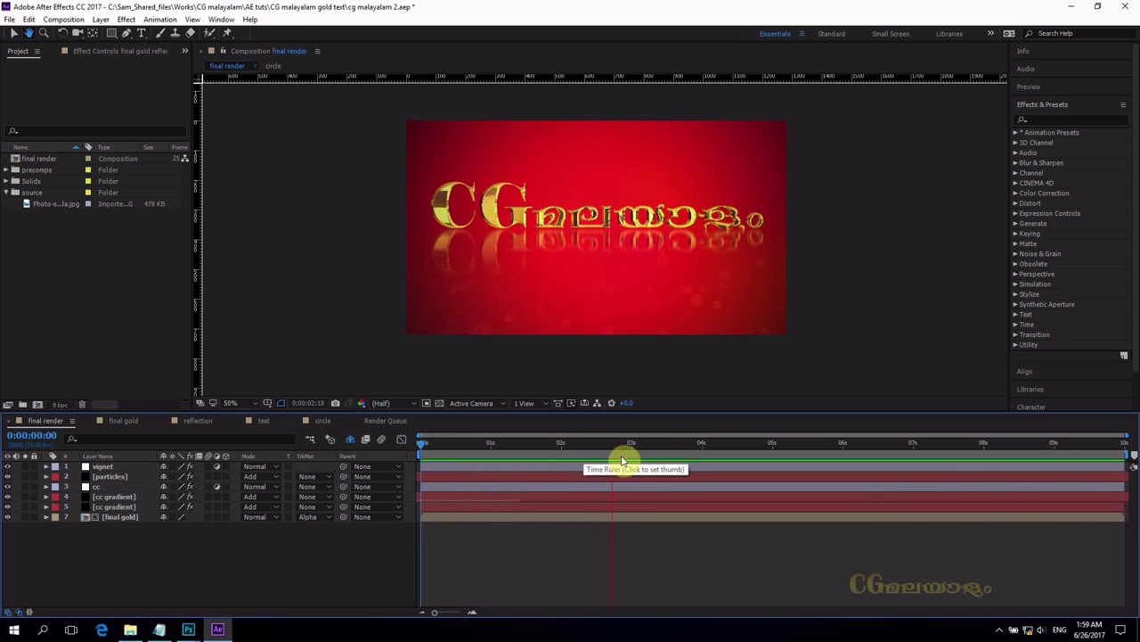
left_click_drag(623, 460, 387, 494)
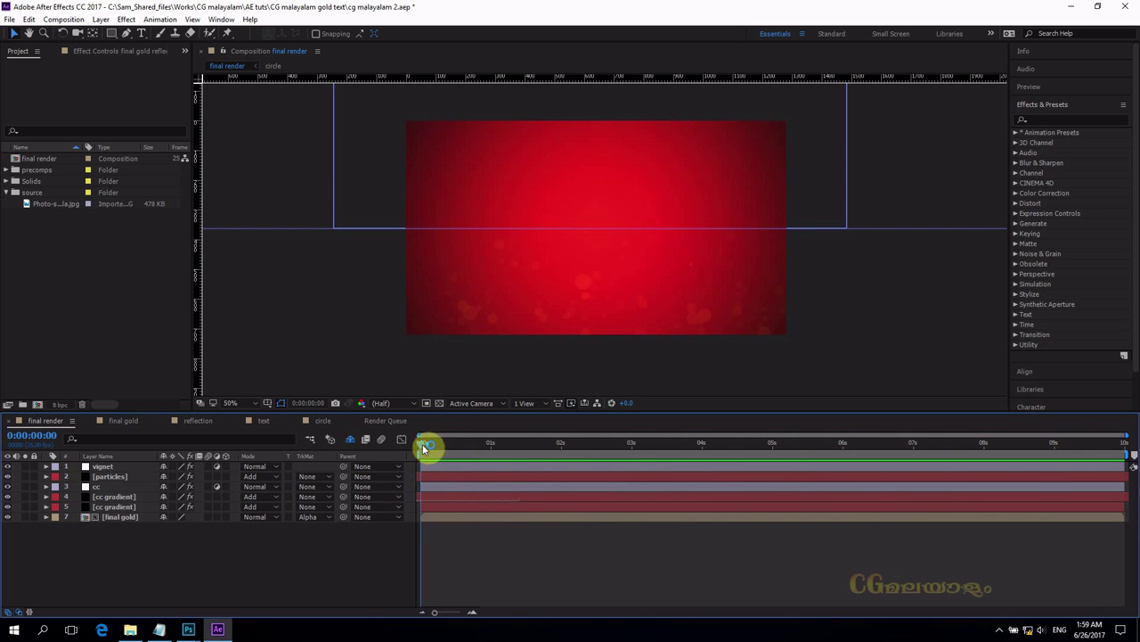
left_click_drag(424, 448, 777, 464)
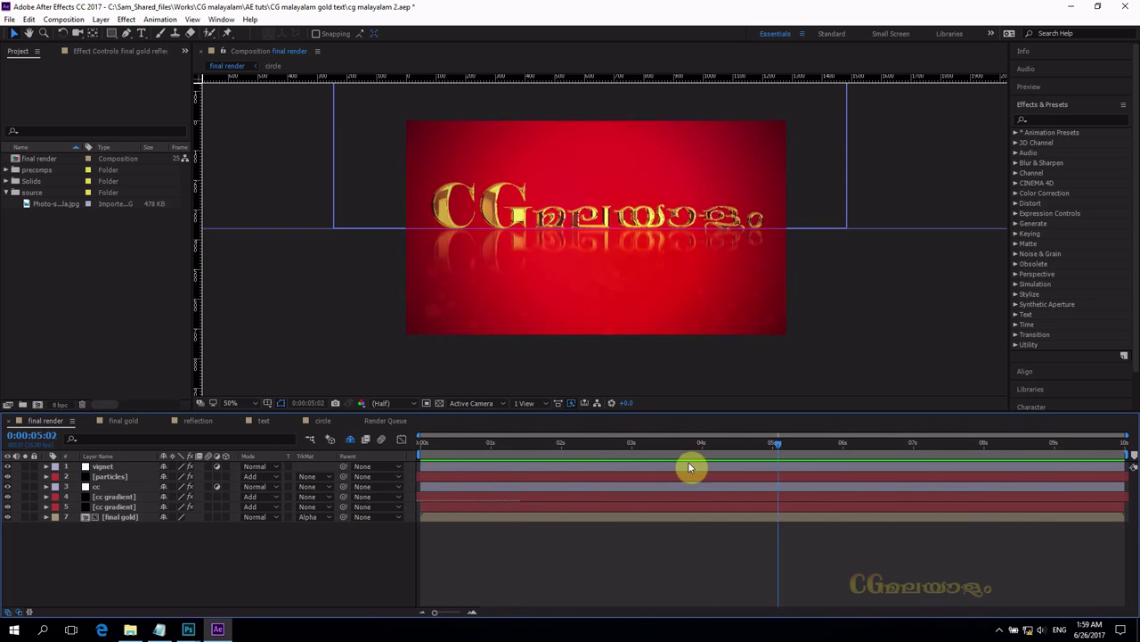
left_click_drag(690, 468, 420, 466)
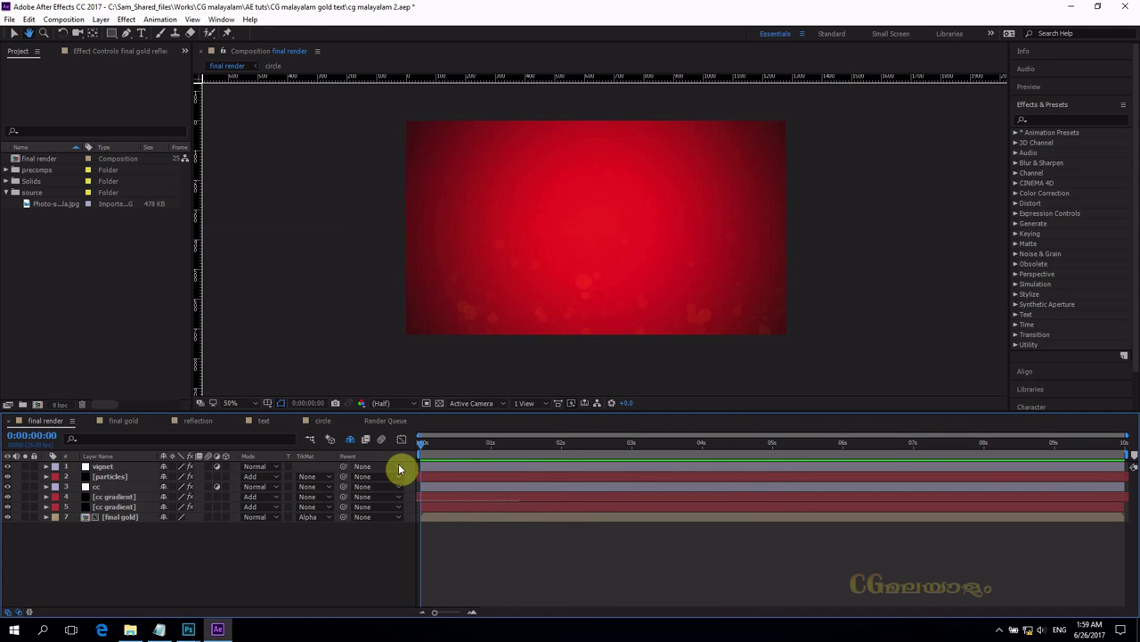
key("space")
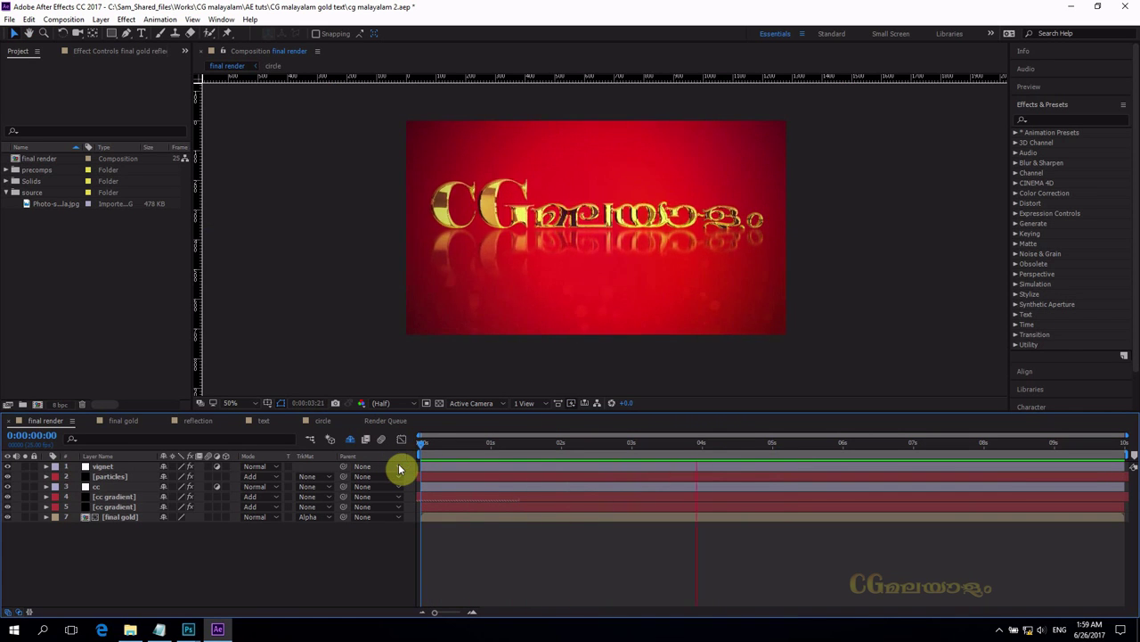
left_click(399, 465)
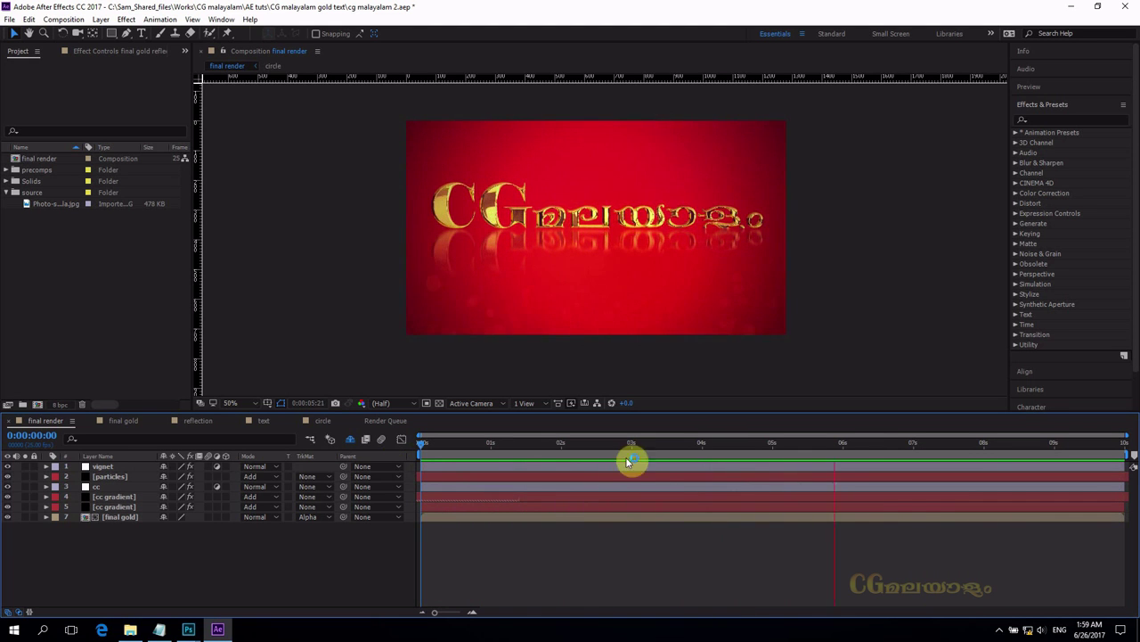
left_click(920, 448)
left_click_drag(923, 451, 736, 445)
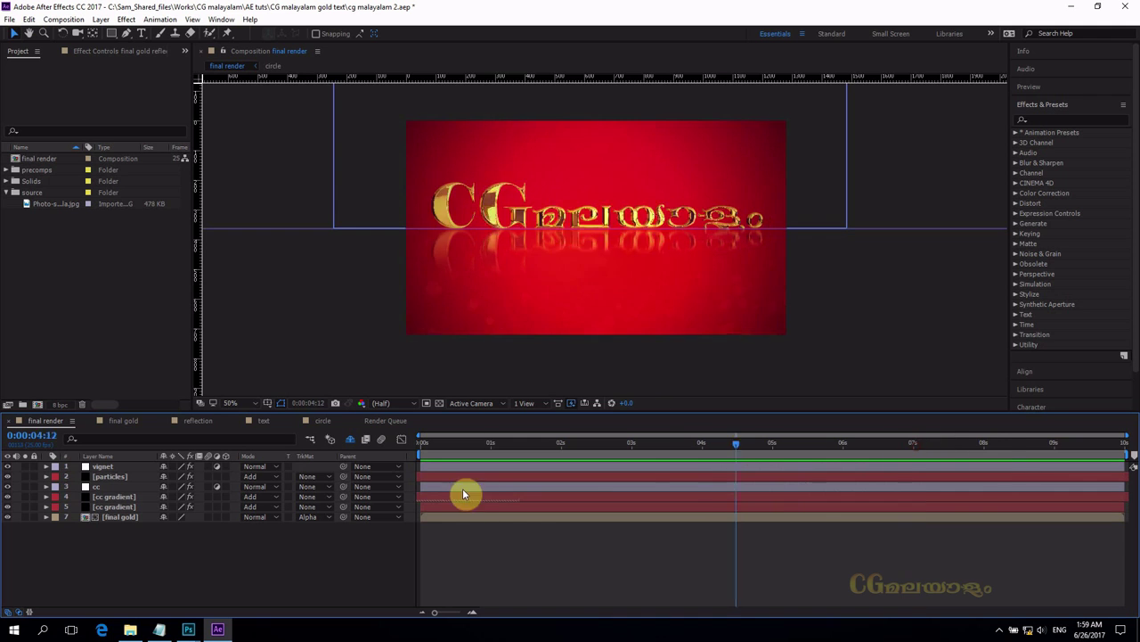
key("space")
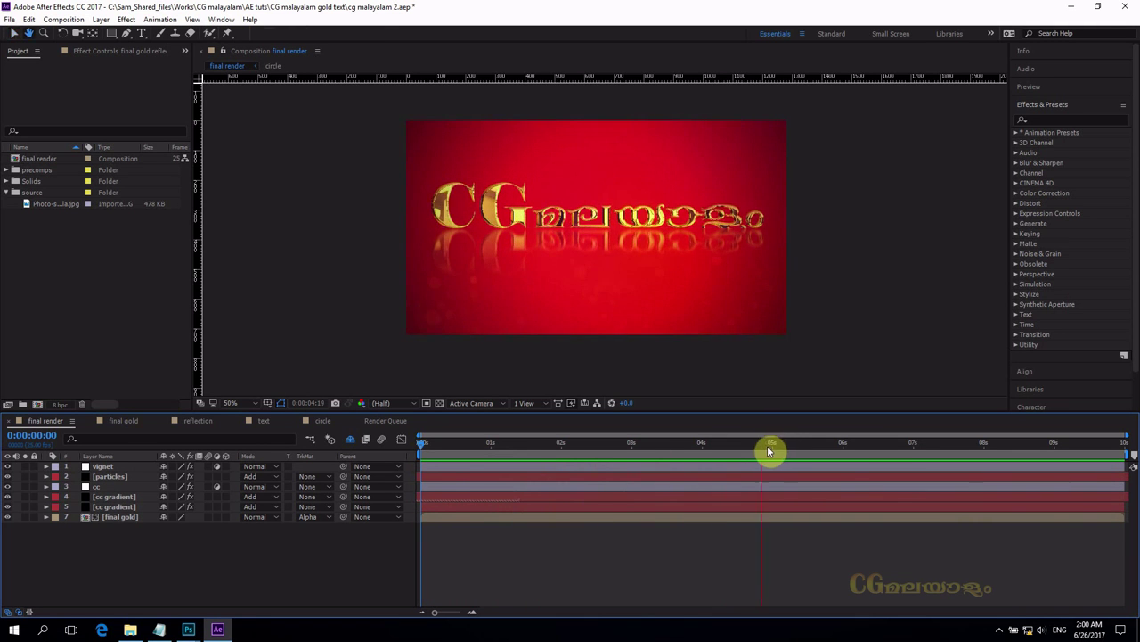
key("space")
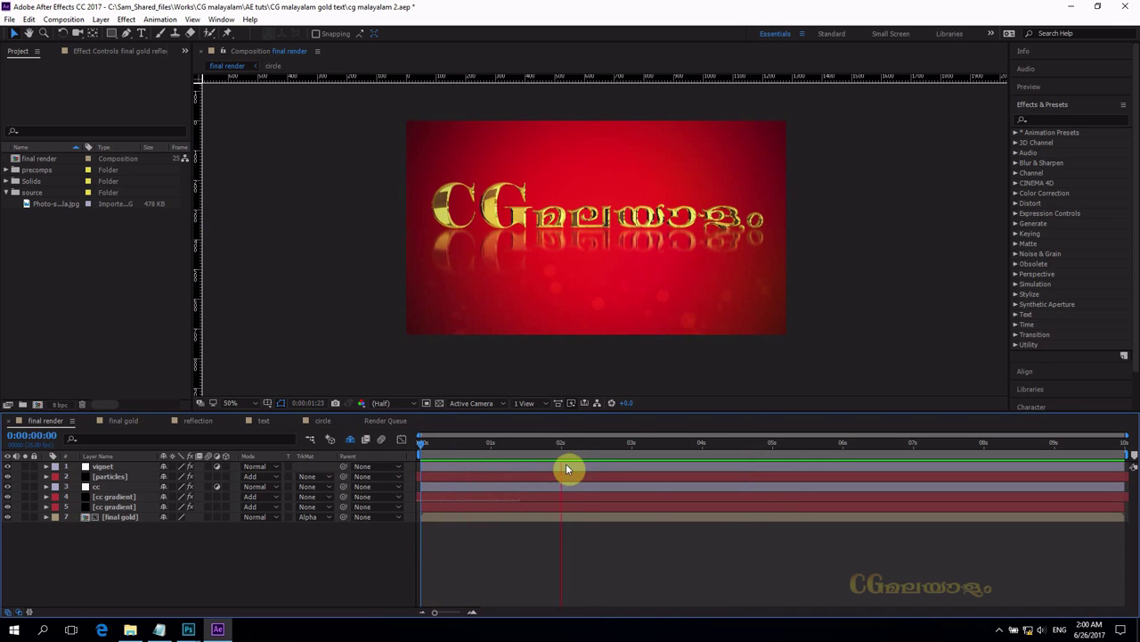
- Replay the gold title animation and scrub forward to around seven to eight seconds
left_click(683, 450)
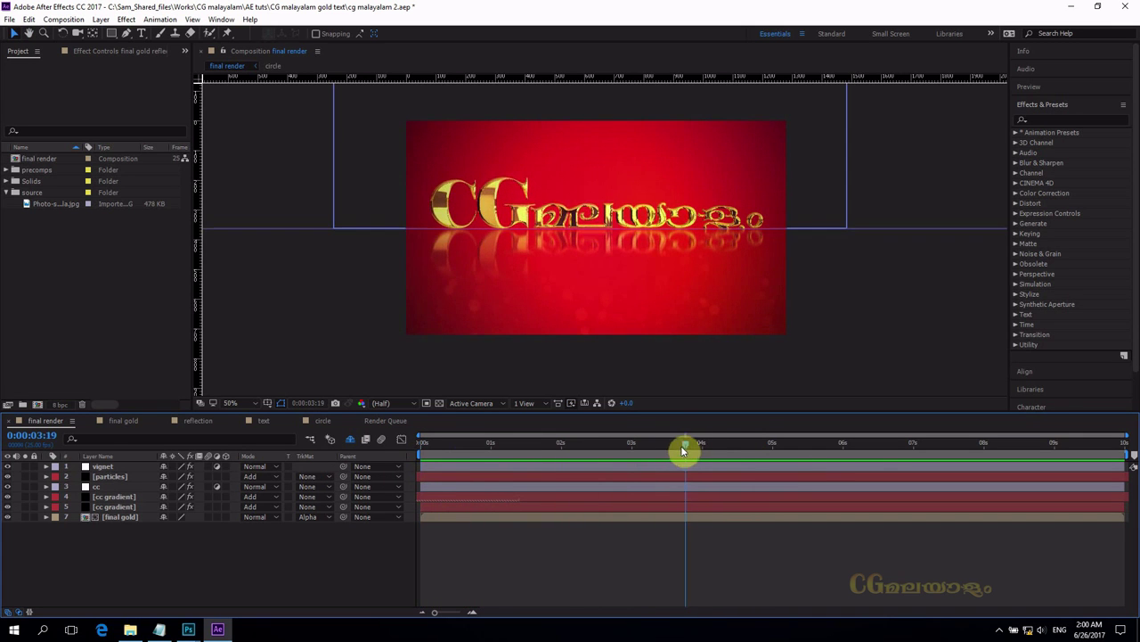
left_click_drag(683, 450, 421, 450)
key("space")
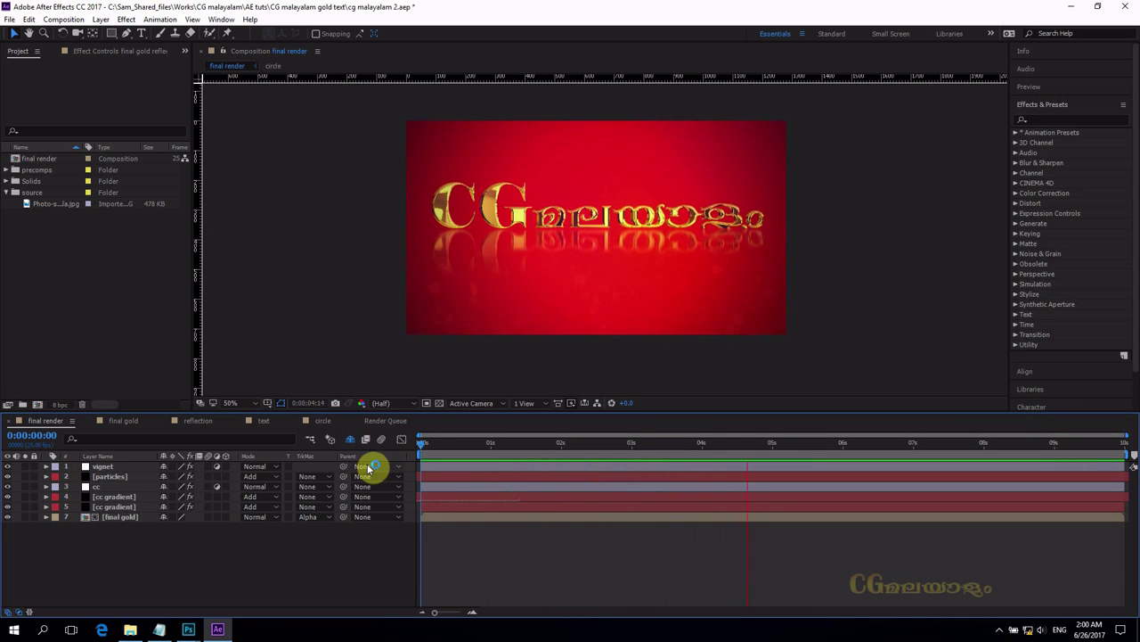
left_click(534, 331)
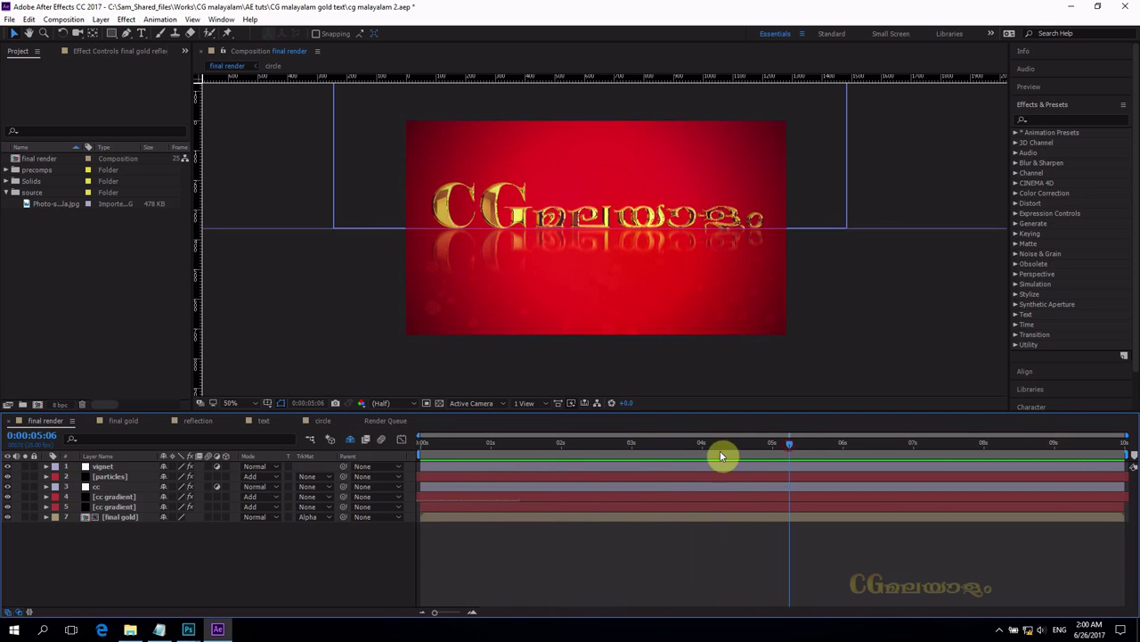
left_click_drag(722, 456, 986, 457)
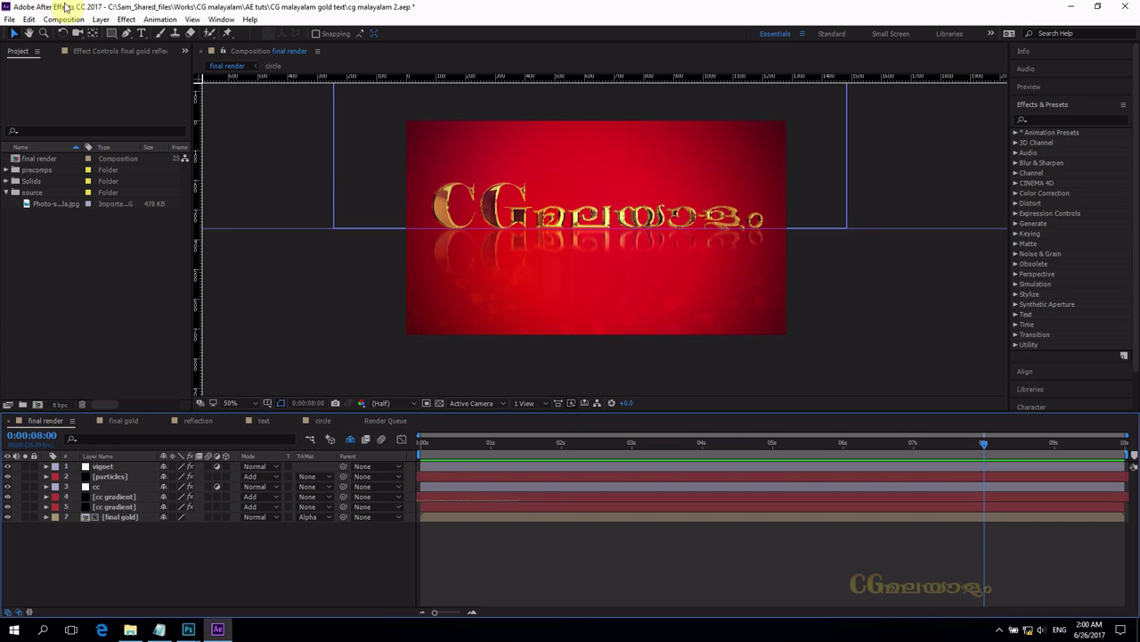
left_click(982, 443)
left_click_drag(874, 465, 913, 464)
key("Home")
key("space")
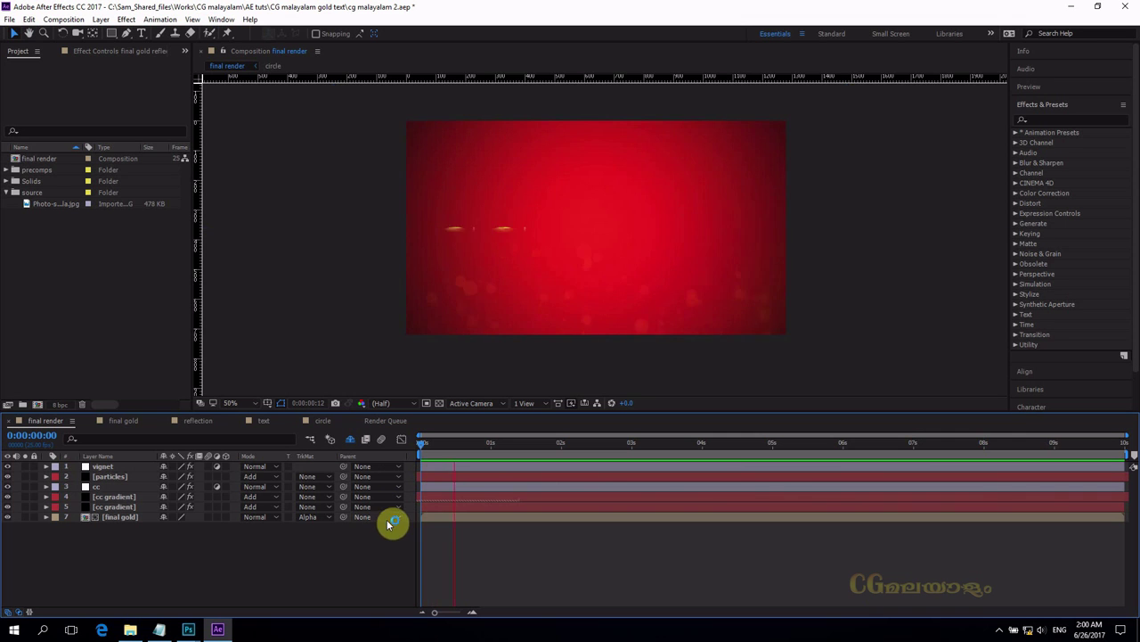
- Replay the animation once more, then bring the Notepad tools list forward
left_click(619, 452)
key("Home")
key("space")
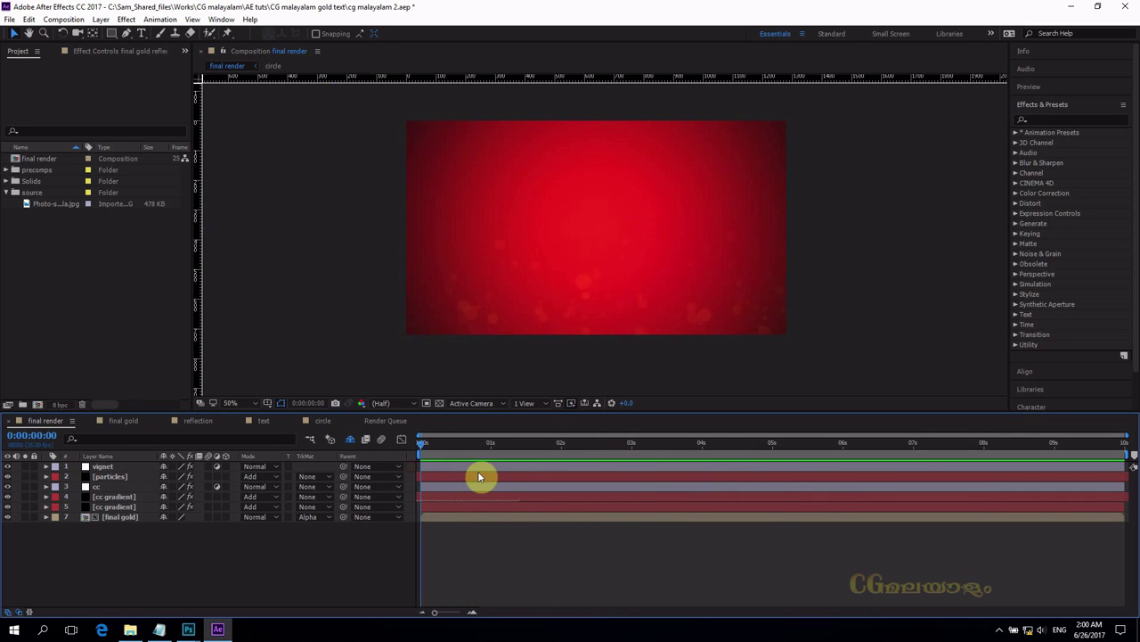
key("space")
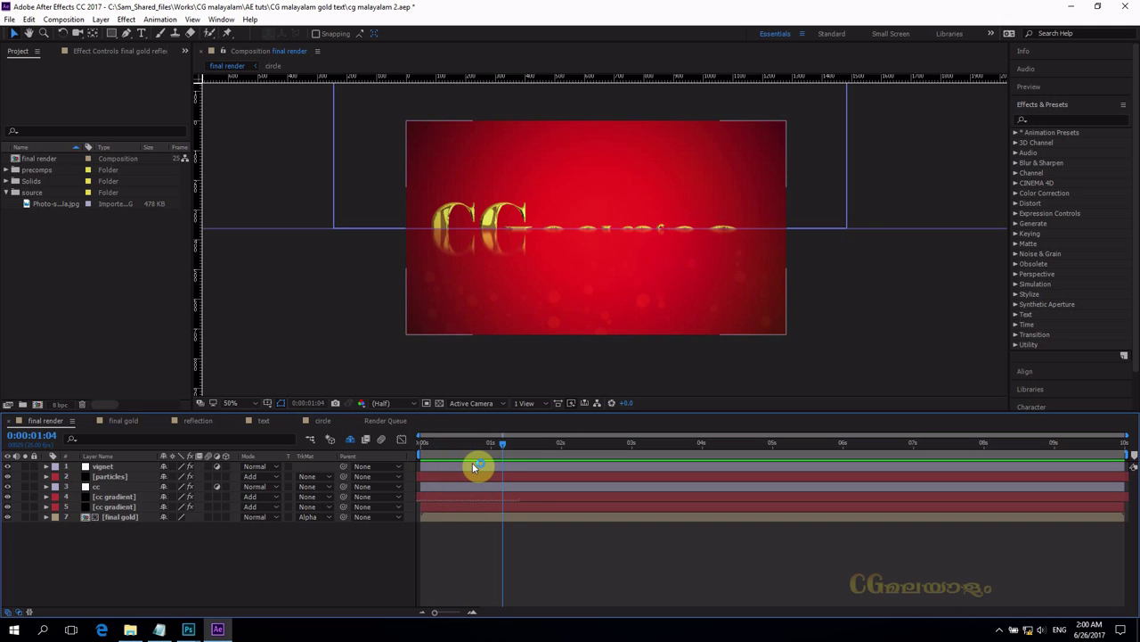
left_click_drag(501, 444, 403, 447)
key("space")
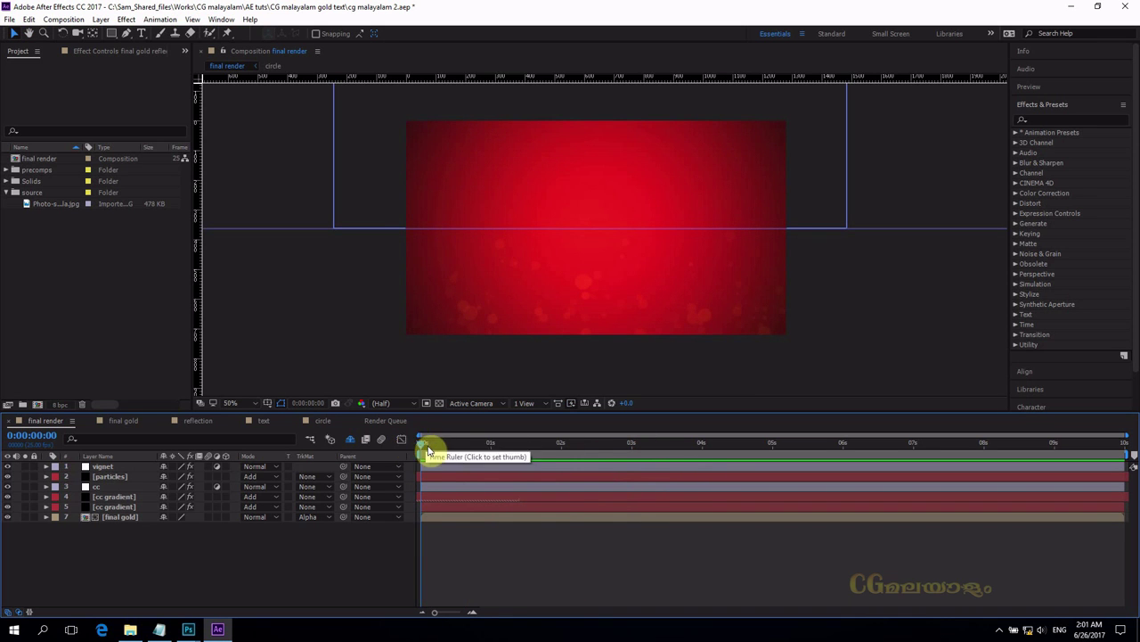
key("space")
key("space")
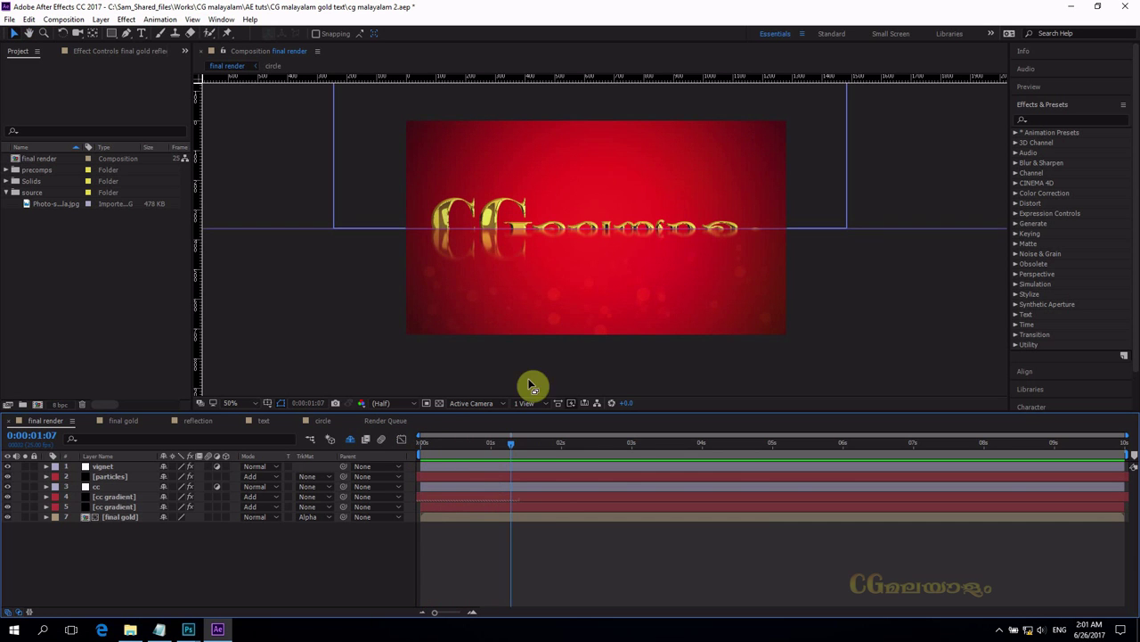
left_click(559, 294)
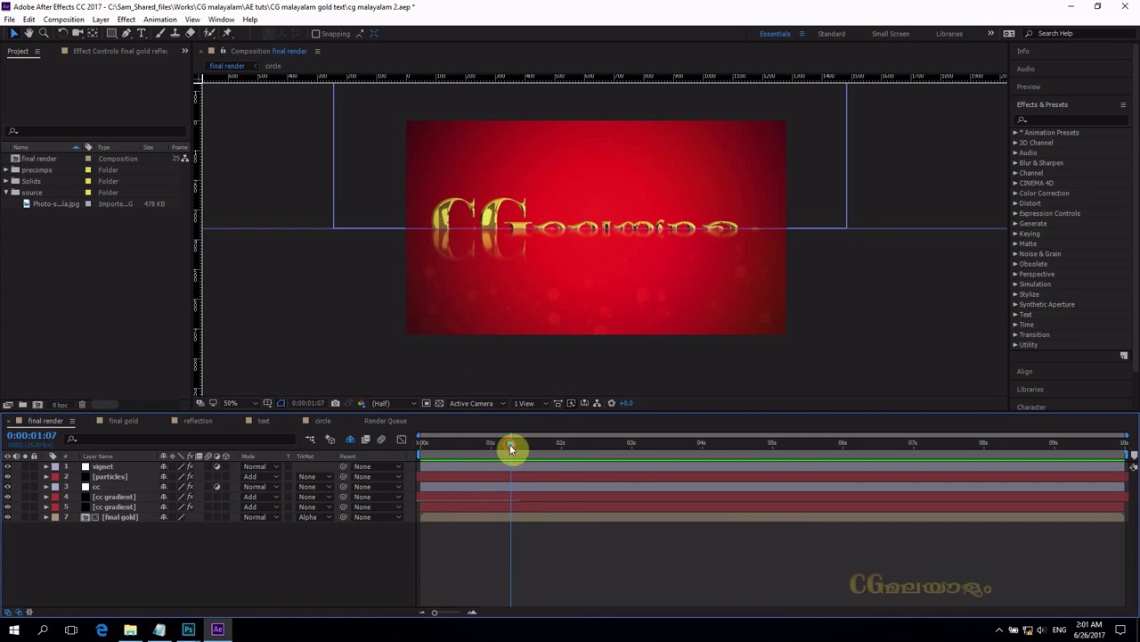
left_click_drag(510, 444, 931, 446)
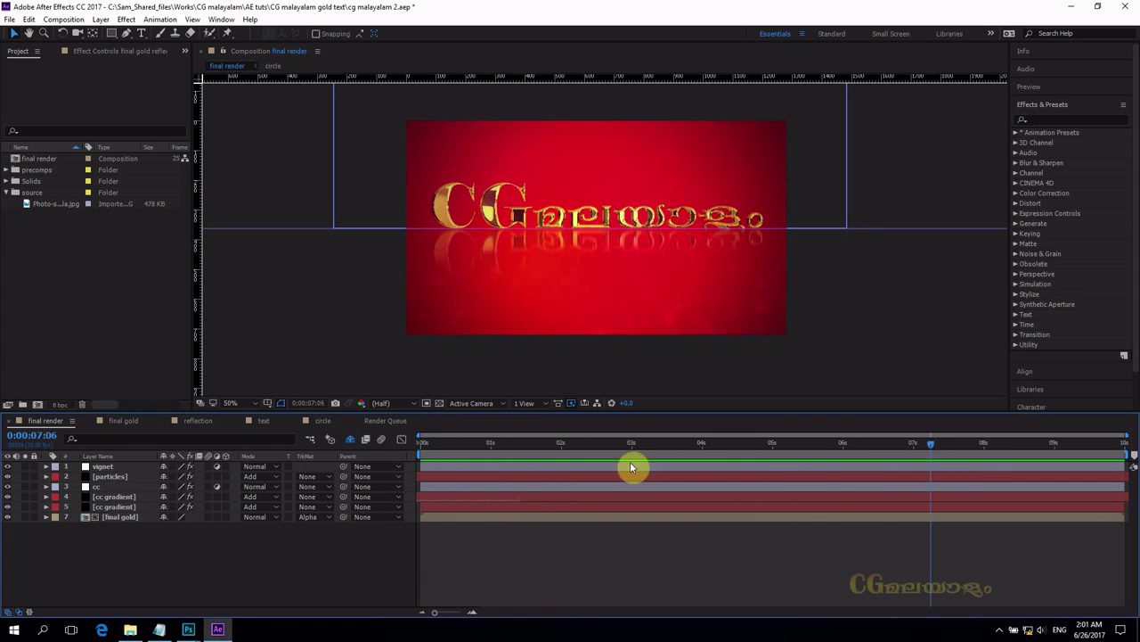
left_click_drag(630, 467, 696, 460)
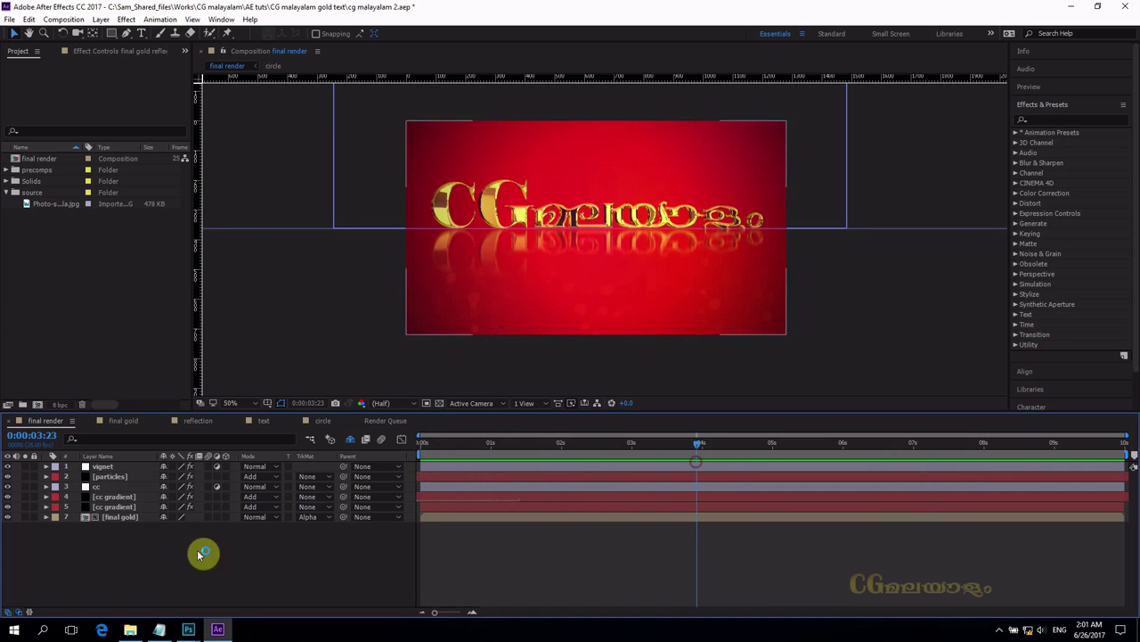
left_click(160, 628)
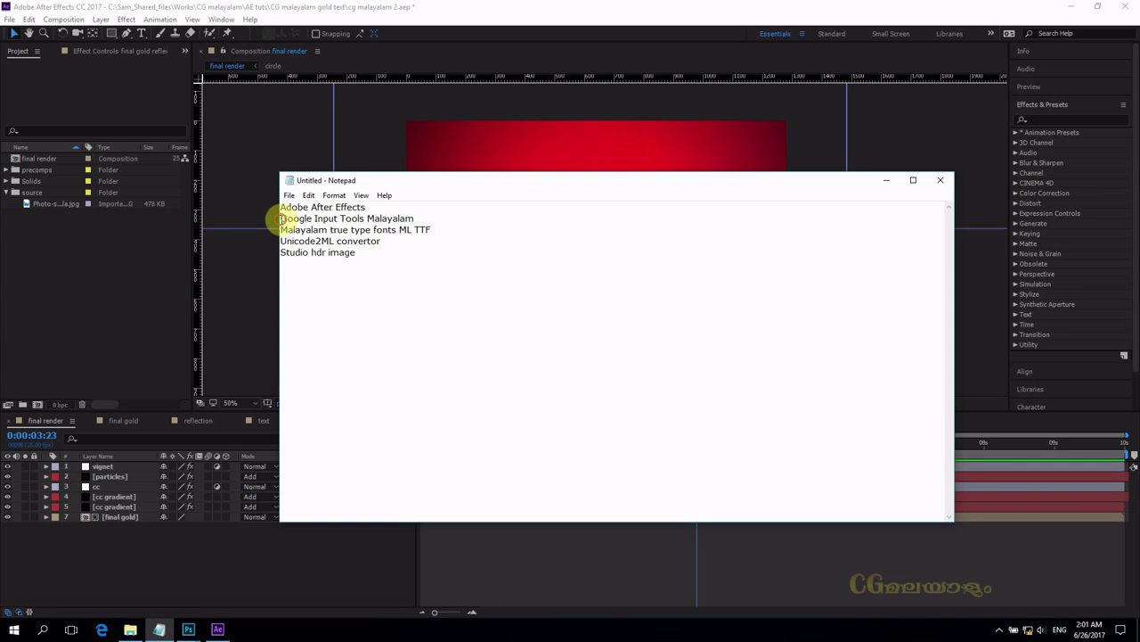
- Highlight the Google Input Tools Malayalam, Unicode2ML convertor and Malayalam true type fonts entries
left_click_drag(281, 218, 463, 217)
left_click(536, 261)
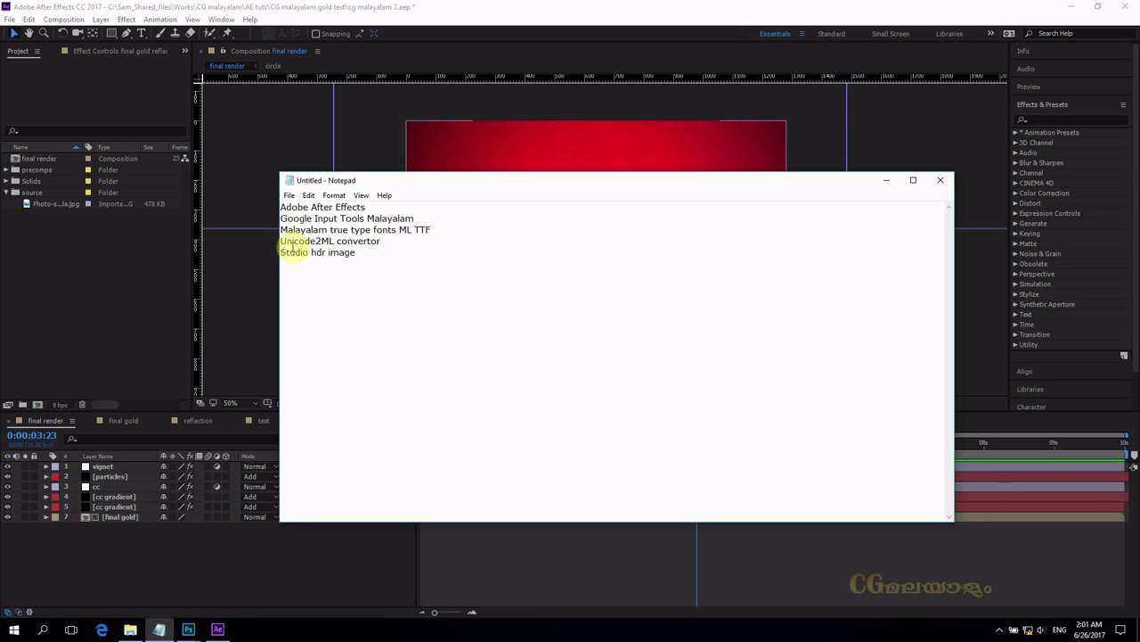
left_click_drag(282, 243, 387, 243)
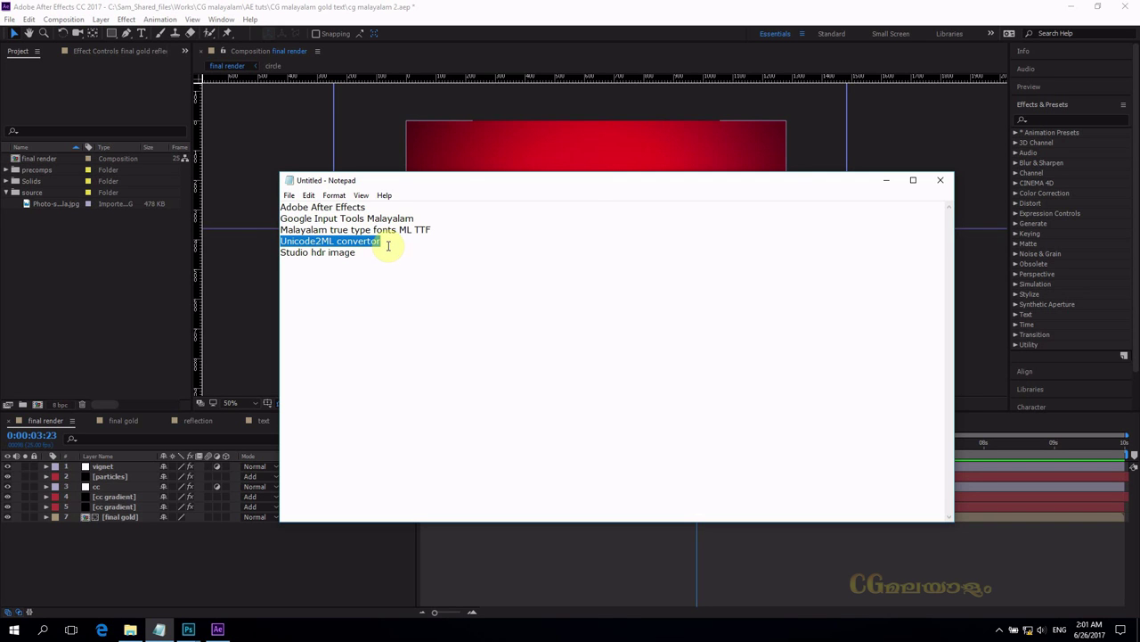
left_click(389, 243)
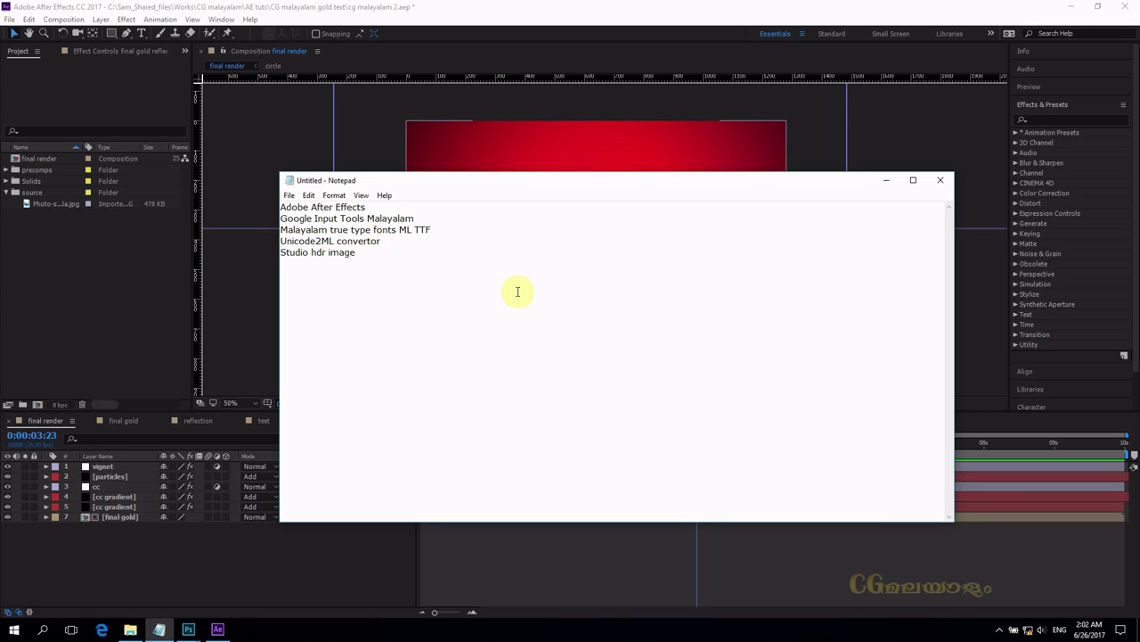
left_click(533, 149)
left_click_drag(279, 230, 435, 228)
left_click(418, 247)
left_click(435, 234)
- Highlight the Unicode2ML convertor and Studio hdr image entries
left_click_drag(278, 241, 385, 241)
left_click(389, 251)
left_click(383, 269)
left_click_drag(357, 252, 283, 252)
left_click(360, 258)
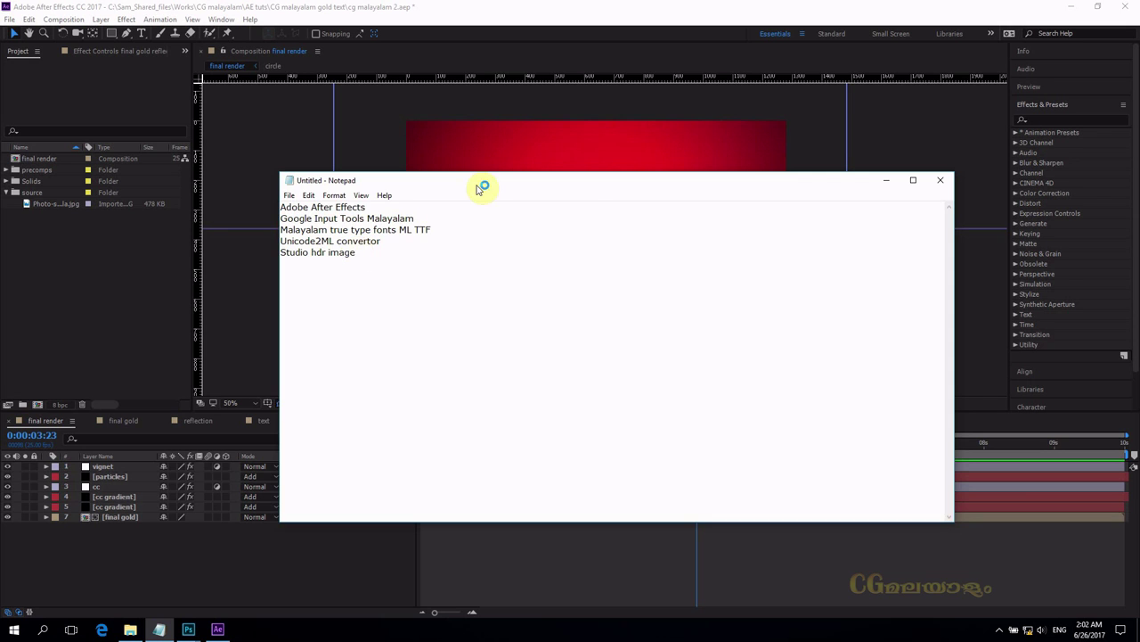
- Move Notepad down to uncover the gold title and bring up the HDRS image folder
left_click_drag(479, 187, 474, 282)
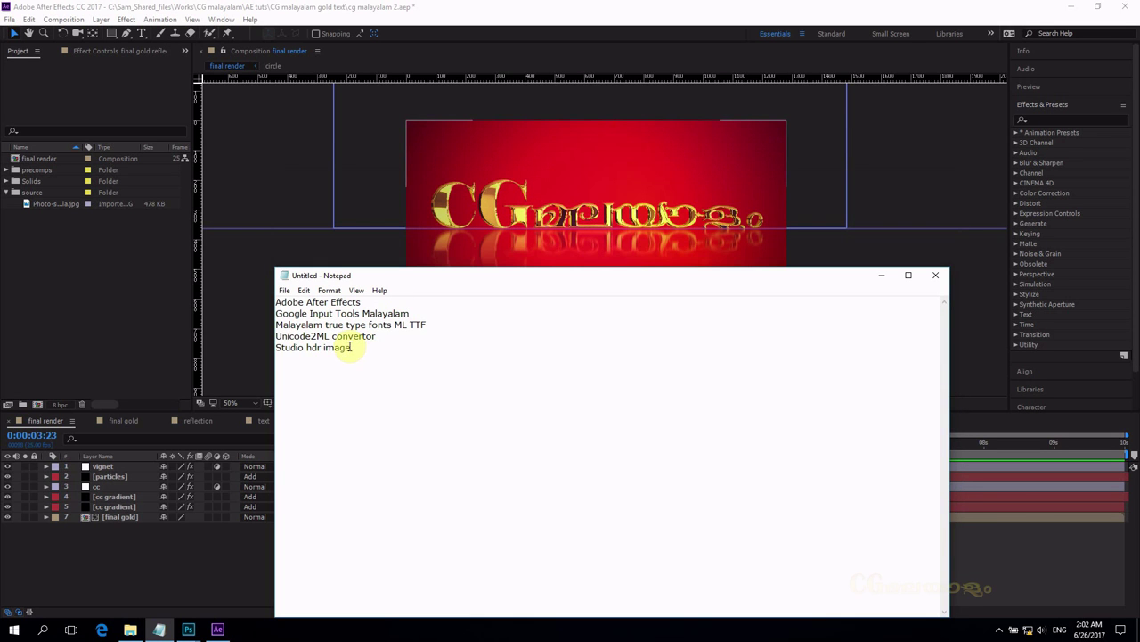
mouse_move(346, 347)
left_mouse_down()
mouse_move(307, 347)
mouse_move(324, 348)
left_mouse_up()
left_click(354, 348)
left_click(130, 630)
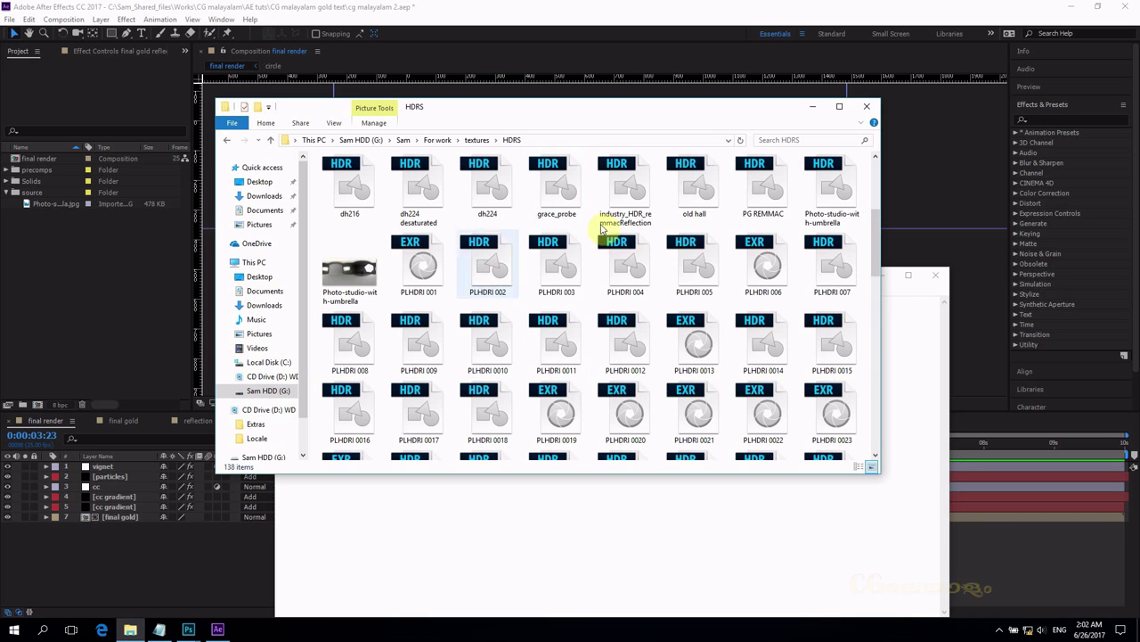
- Preview the Photo-studio-with-umbrella HDR image, then close the viewer
double_click(356, 272)
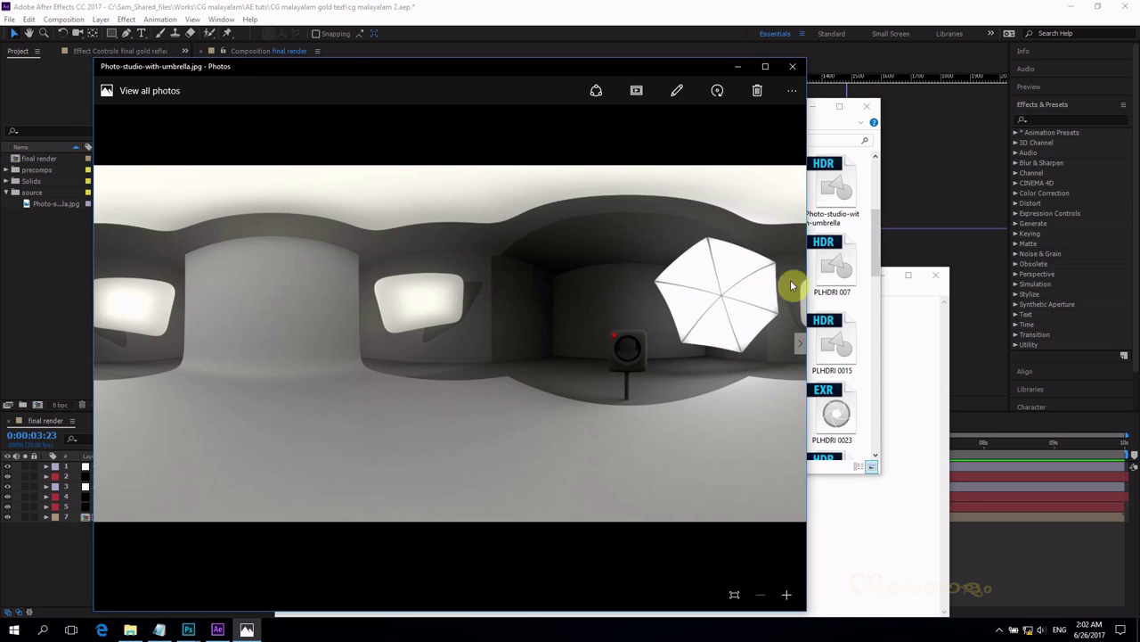
left_click(791, 71)
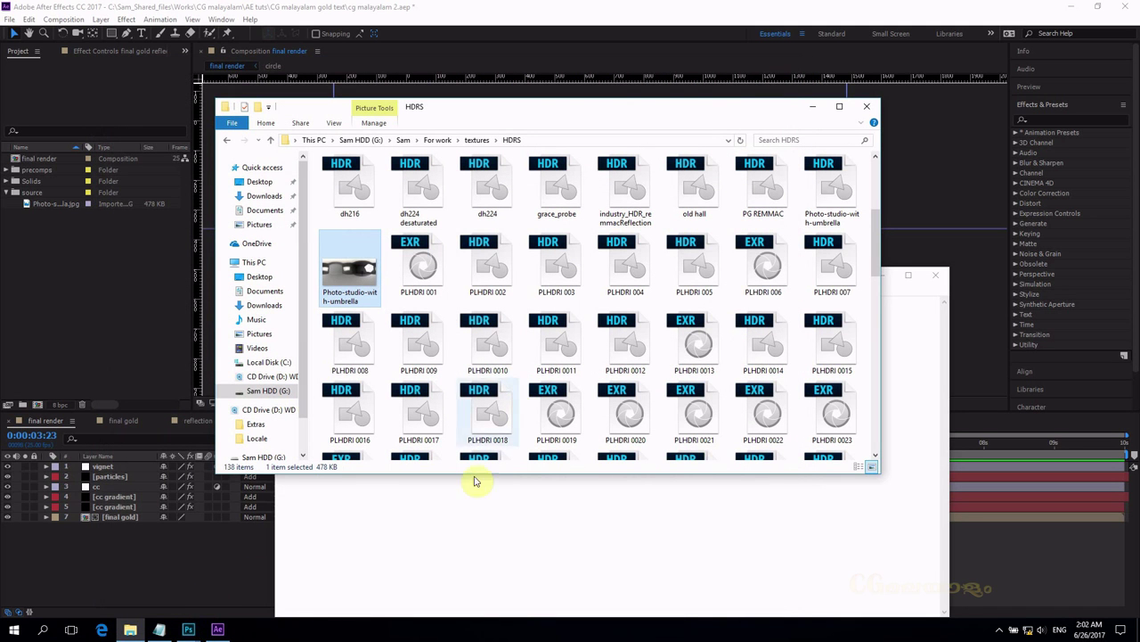
left_click(190, 629)
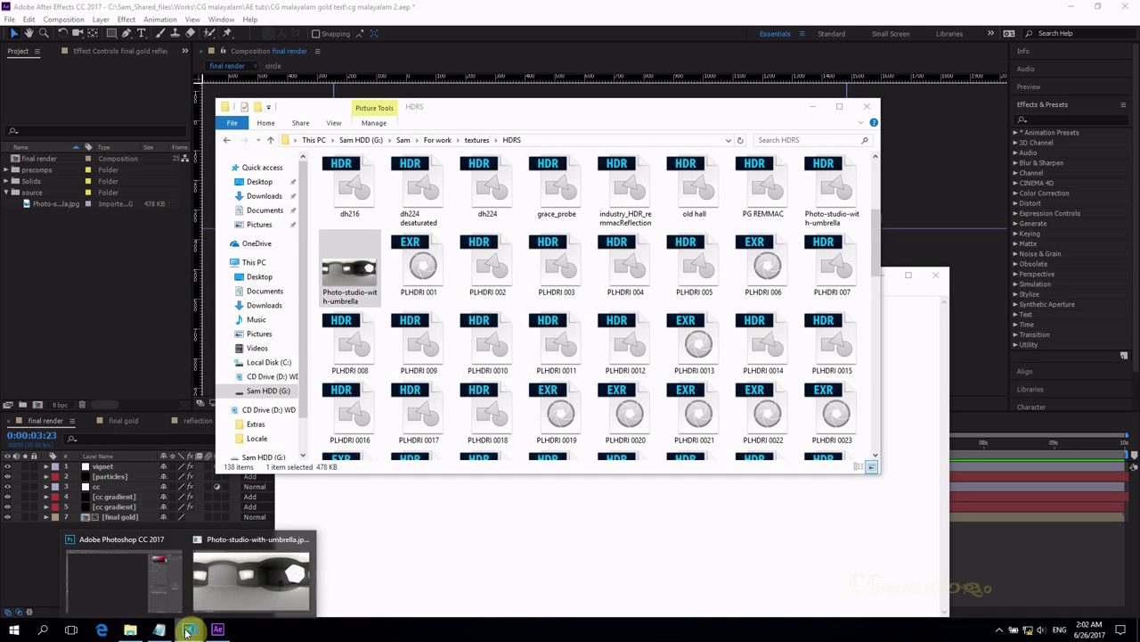
- Minimize the Notepad notes and the HDRS folder to return to After Effects
left_click(159, 629)
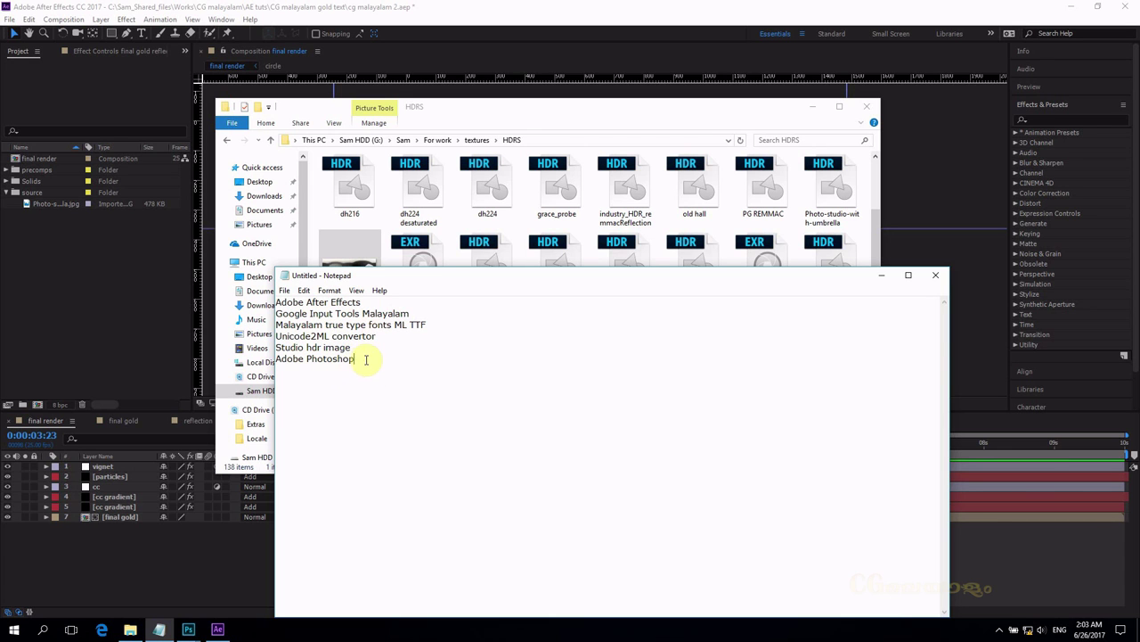
left_click(881, 275)
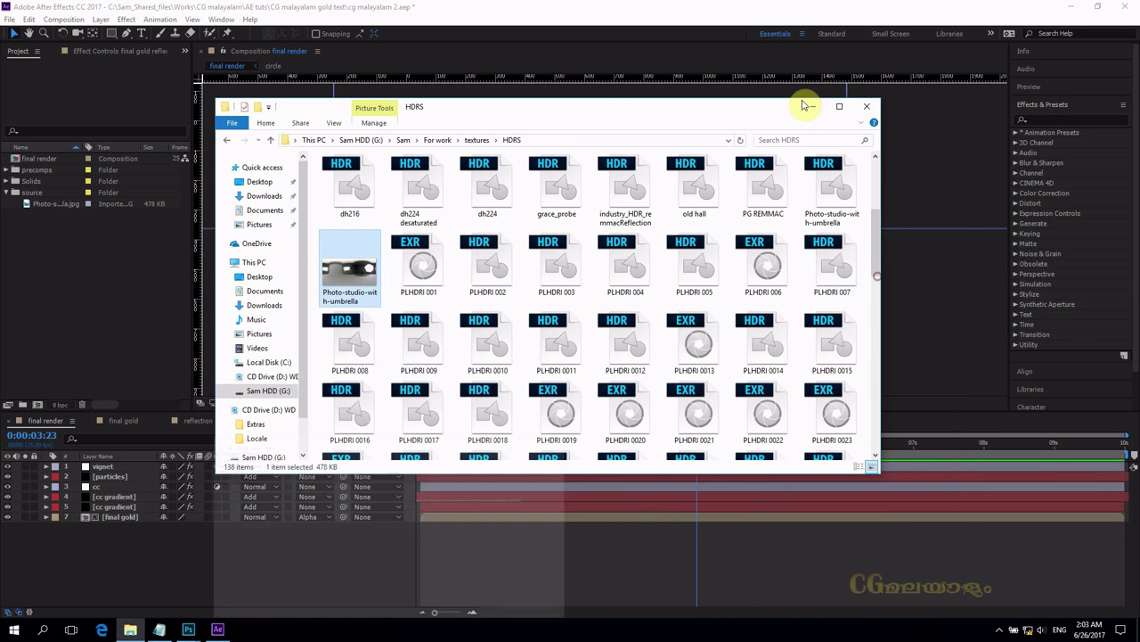
left_click(811, 107)
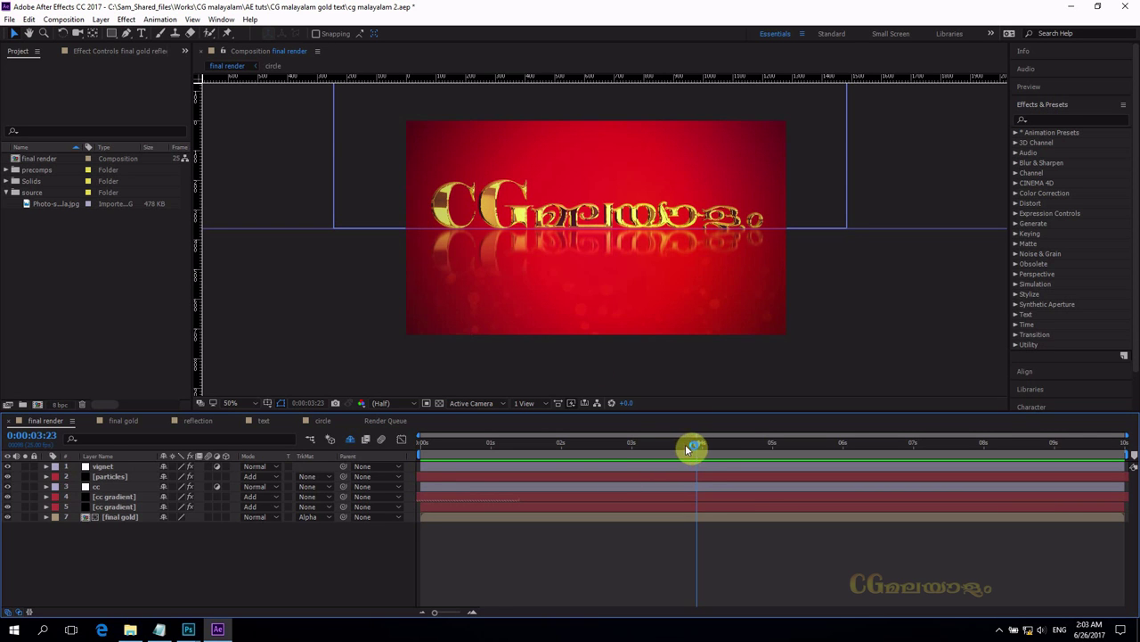
- Collapse the source folder and check the final gold, reflection, text and circle comps and the render queue
left_click(7, 194)
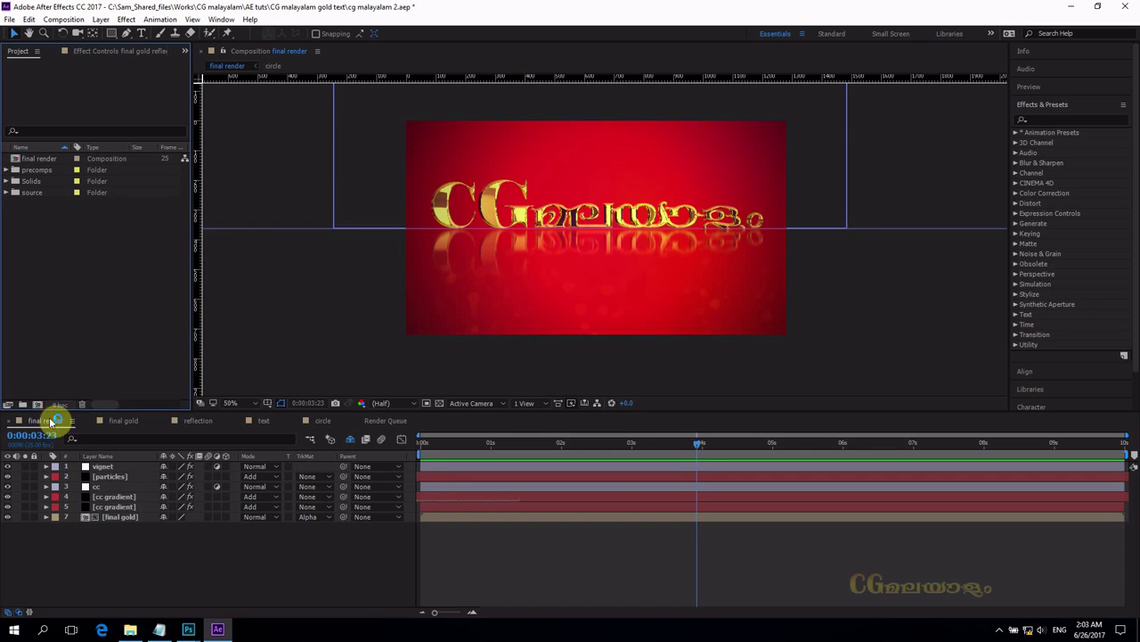
left_click(121, 420)
left_click(198, 419)
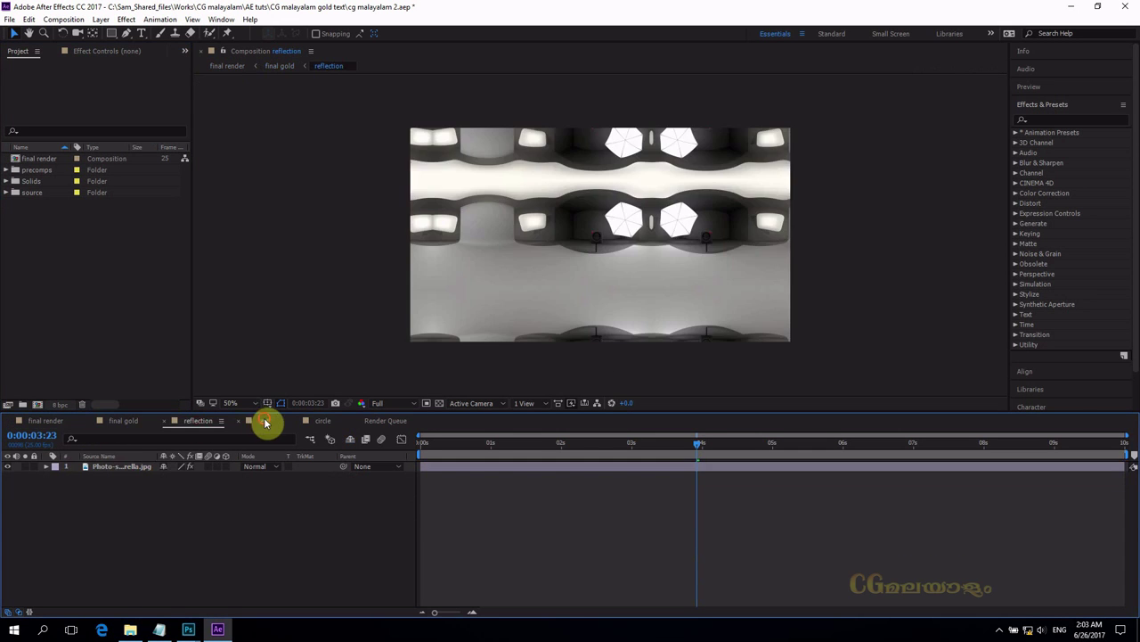
left_click(264, 419)
left_click(323, 421)
left_click(378, 421)
left_click(320, 421)
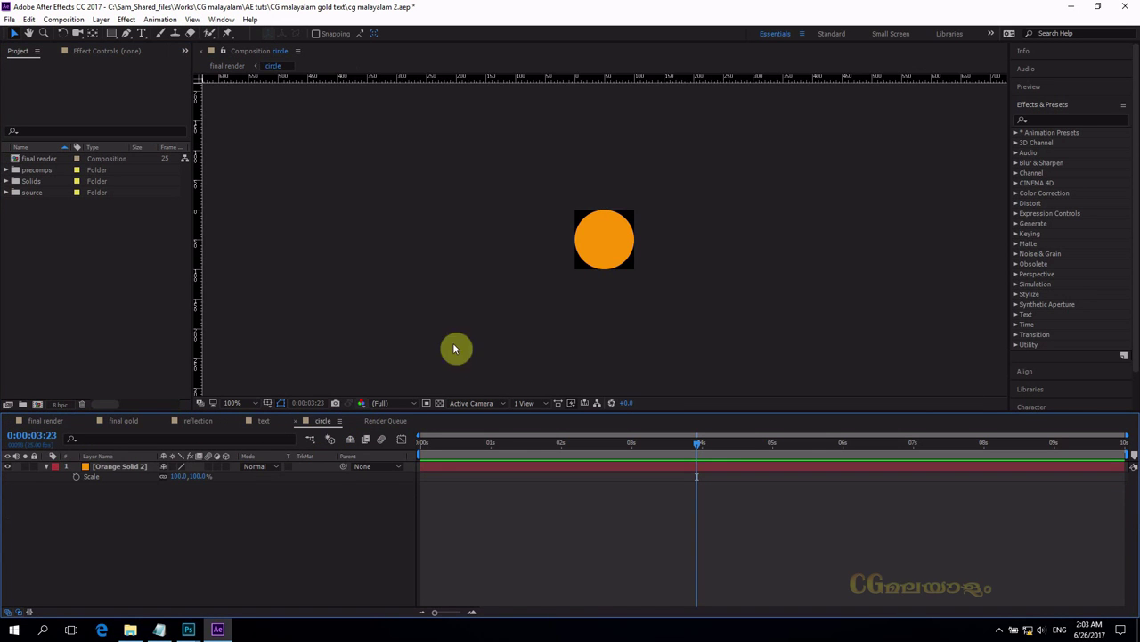
- Inspect the CG text layer, then revisit the reflection, final gold and final render comps
left_click(264, 421)
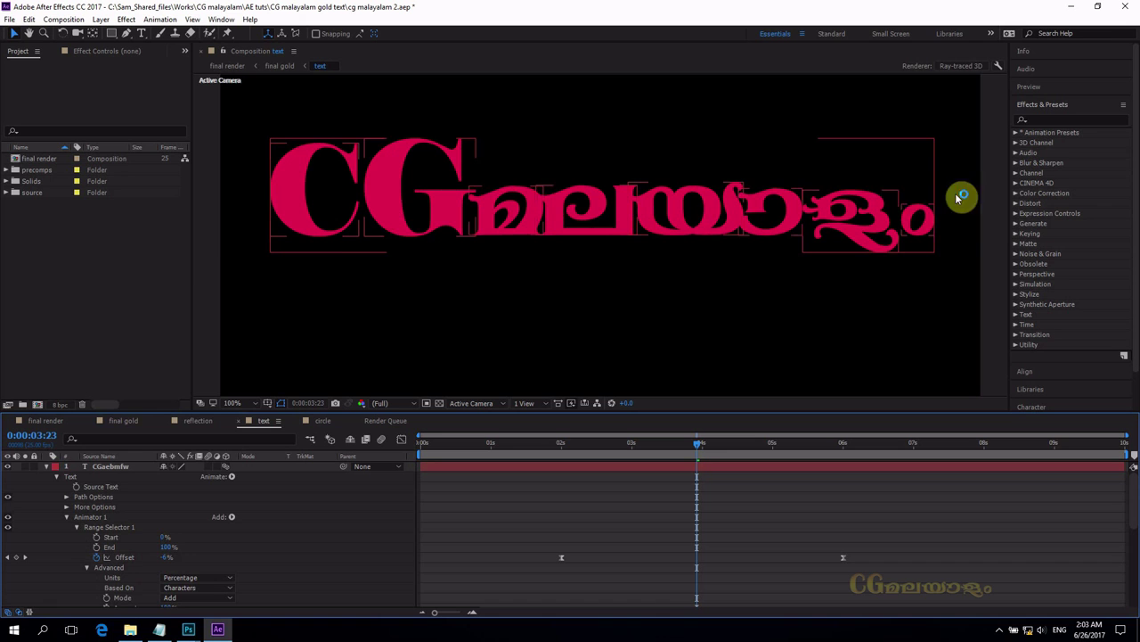
left_click(213, 528)
left_click(202, 454)
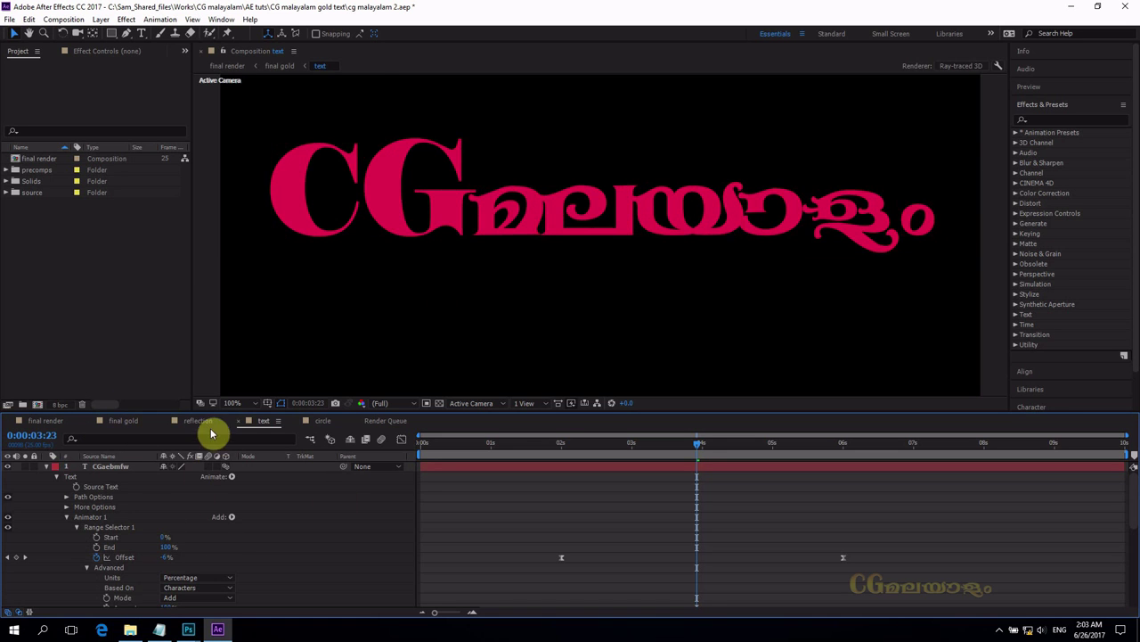
left_click(199, 420)
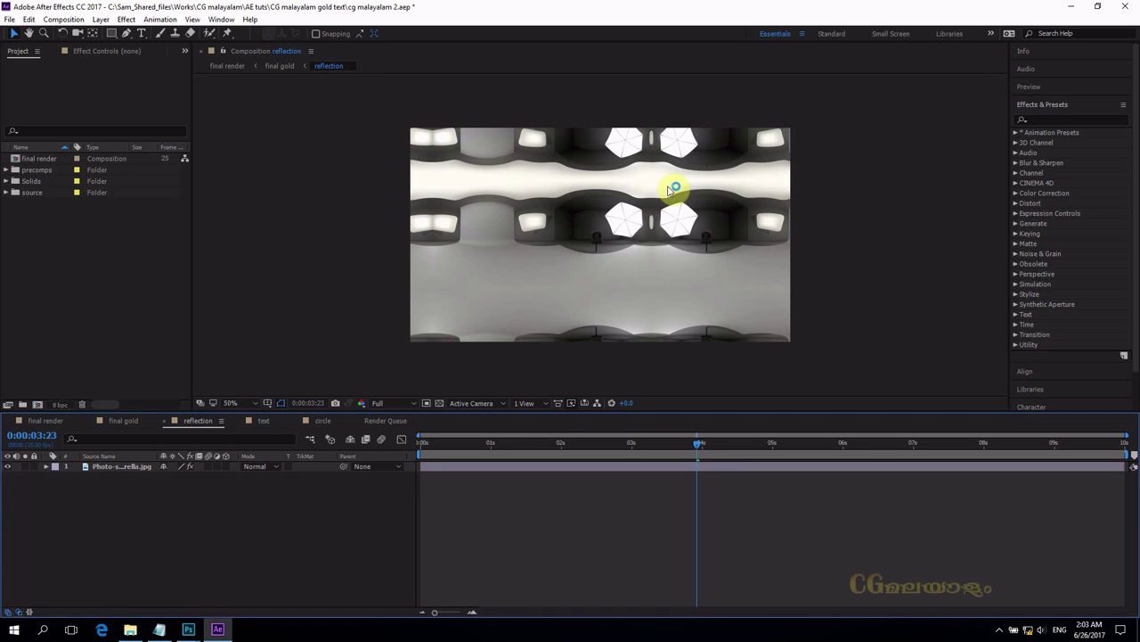
left_click(122, 421)
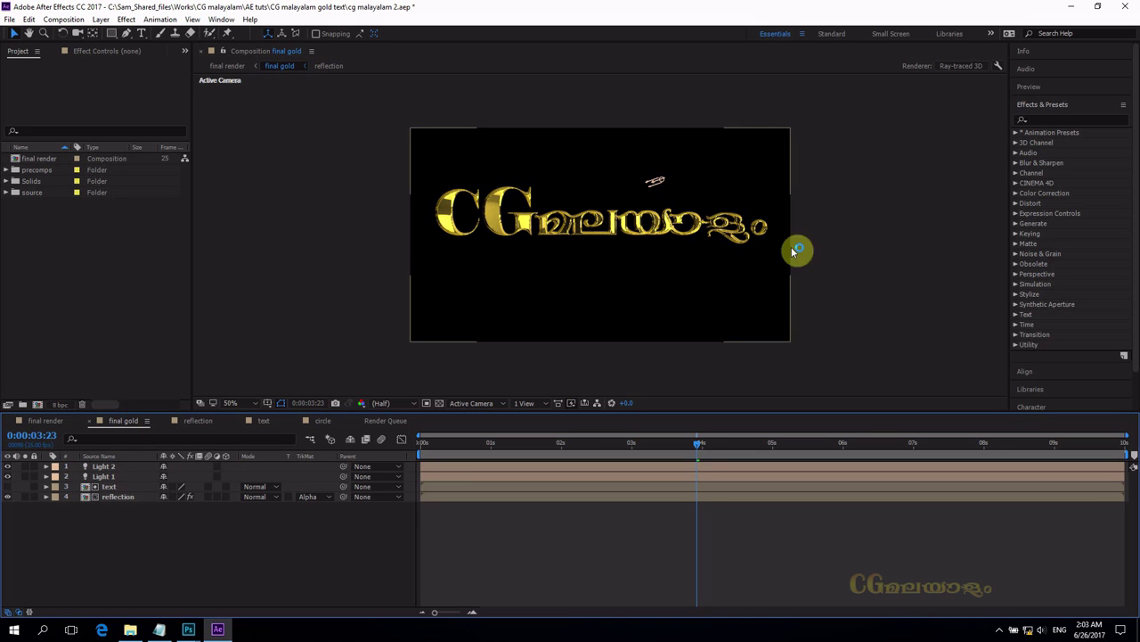
left_click(49, 422)
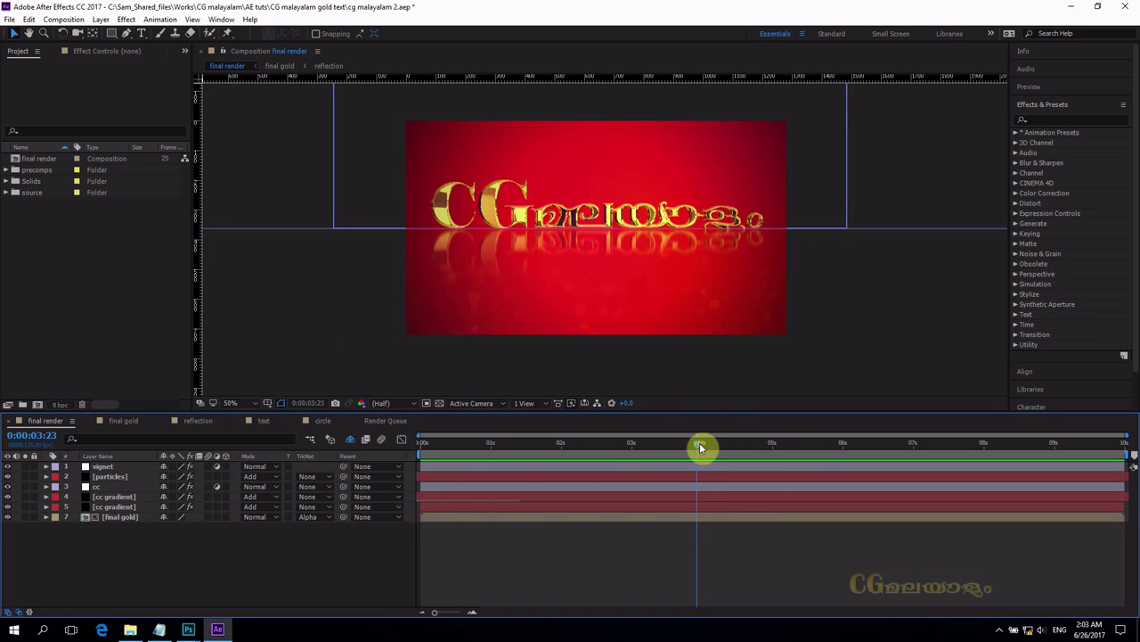
- Rewind the final render comp to the start and preview the gold text animation
left_click_drag(700, 443, 381, 477)
key("space")
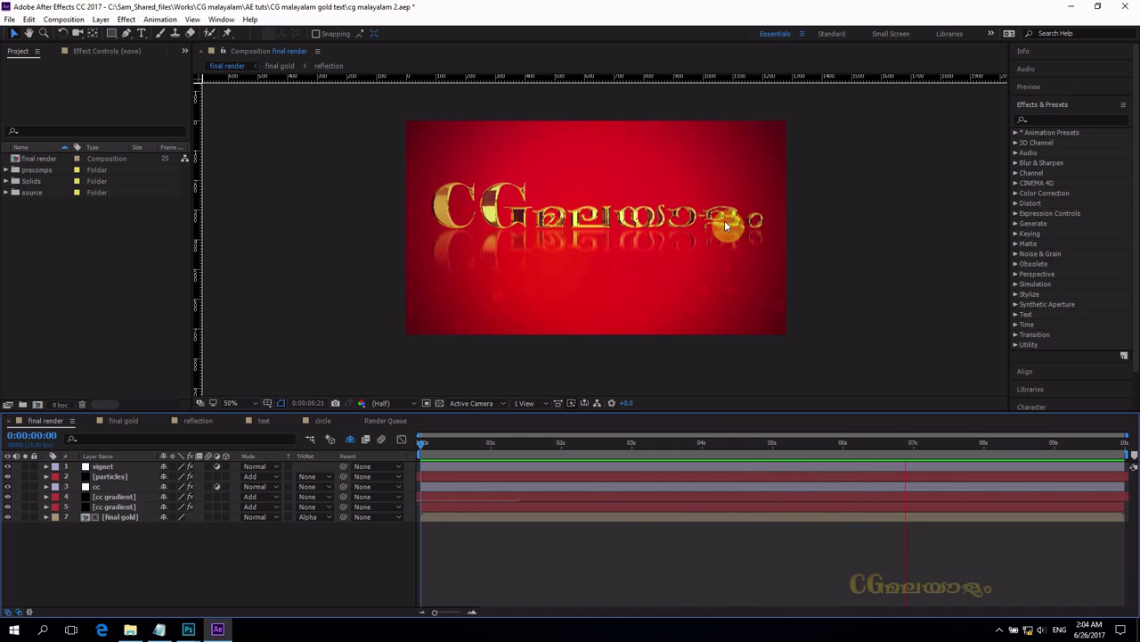
key("space")
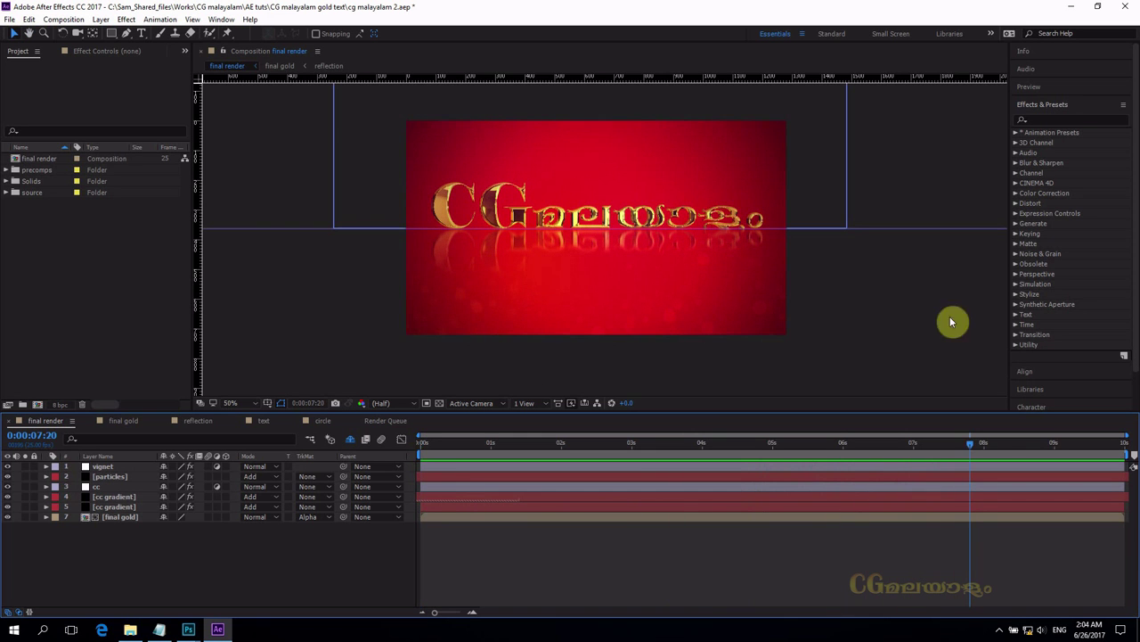
- Reposition the Notepad window and delete all of the tool list text
left_click(159, 629)
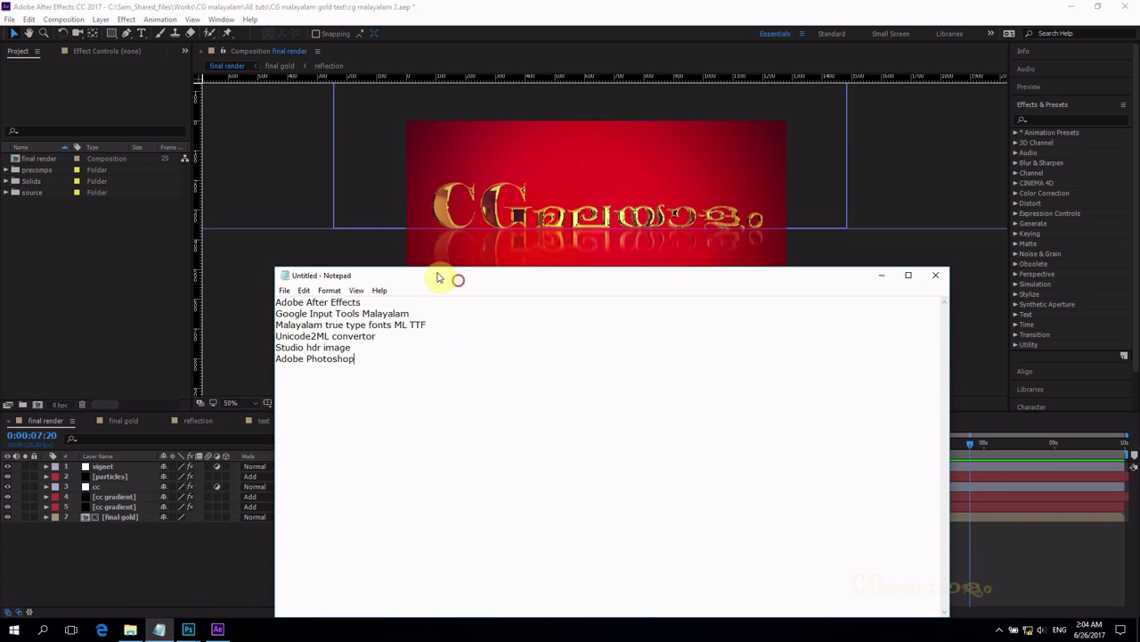
left_click_drag(440, 276, 388, 179)
left_click_drag(303, 262, 200, 195)
key("Delete")
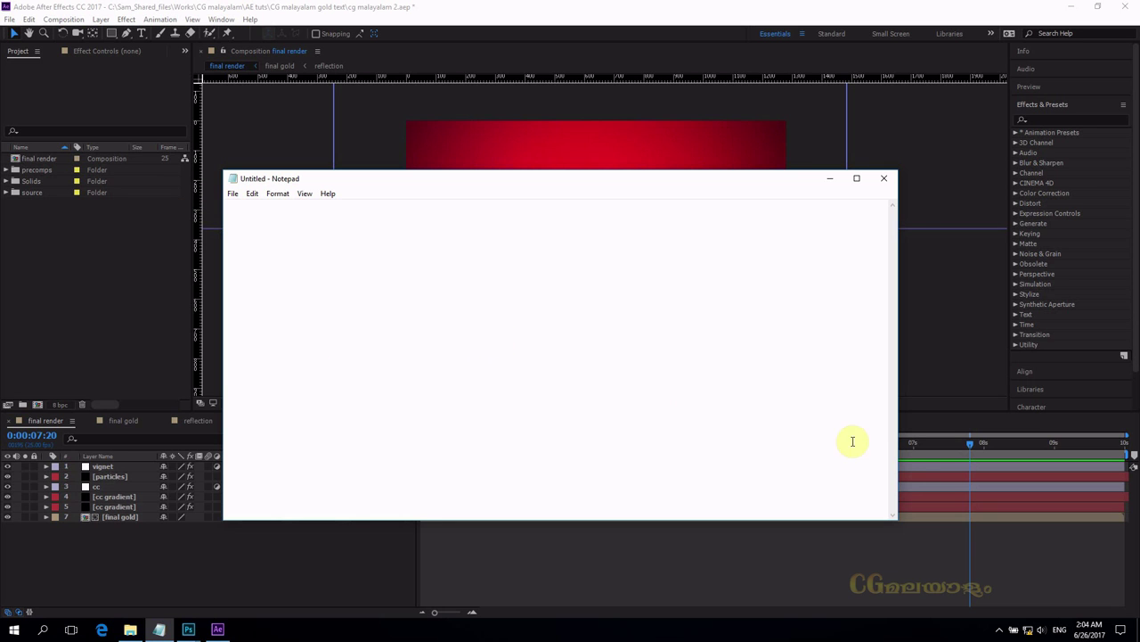
- Switch the keyboard input language to Malayalam Google Input Tools
left_click(1059, 629)
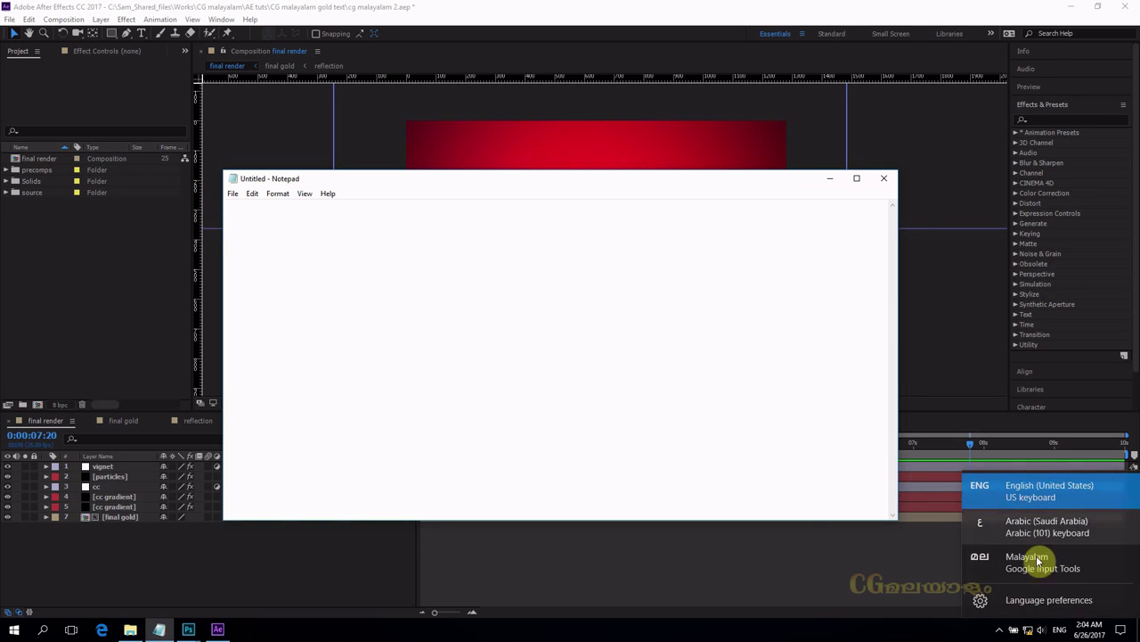
left_click(772, 501)
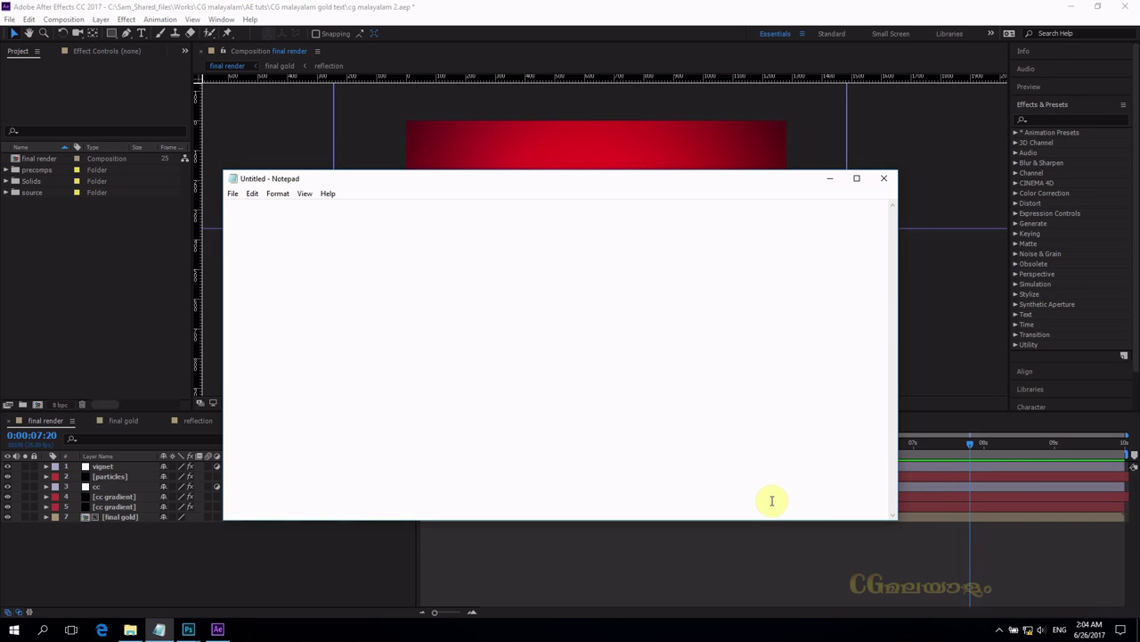
key("super+space")
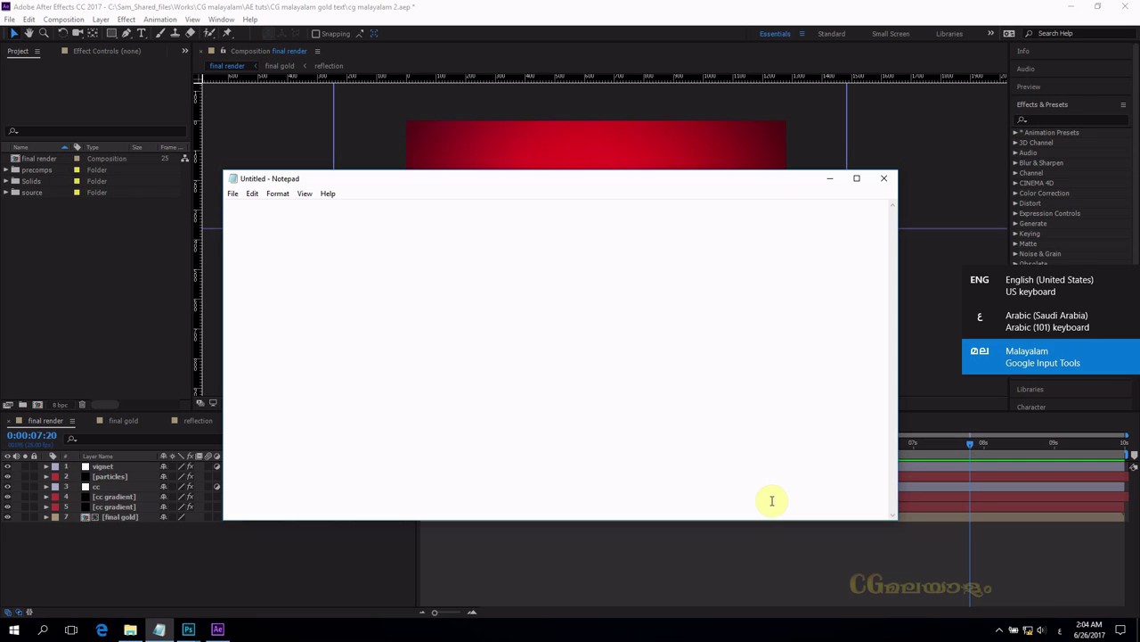
left_click(1065, 631)
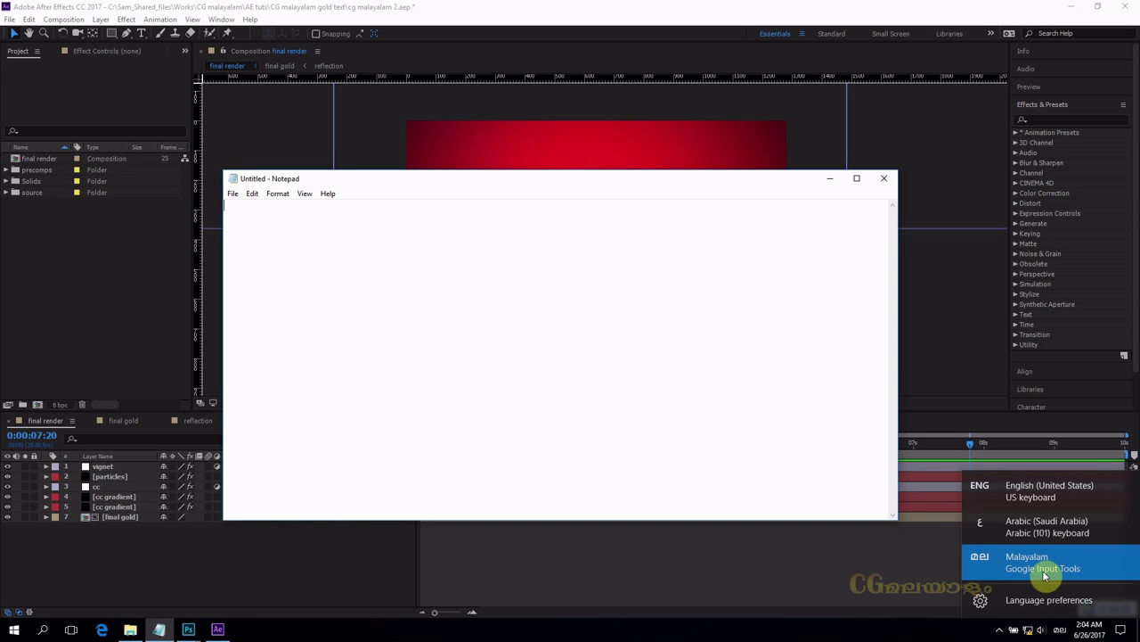
left_click(337, 227)
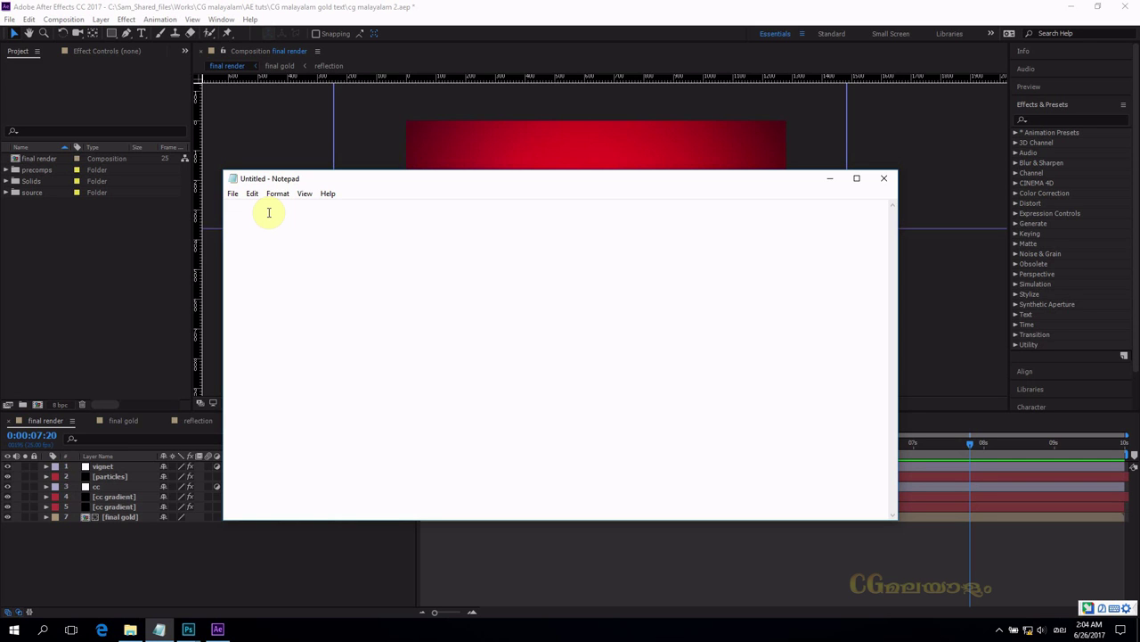
- Type 'malayaalam' to enter മലയാളം, select the word, and bring up Photoshop
type("ma")
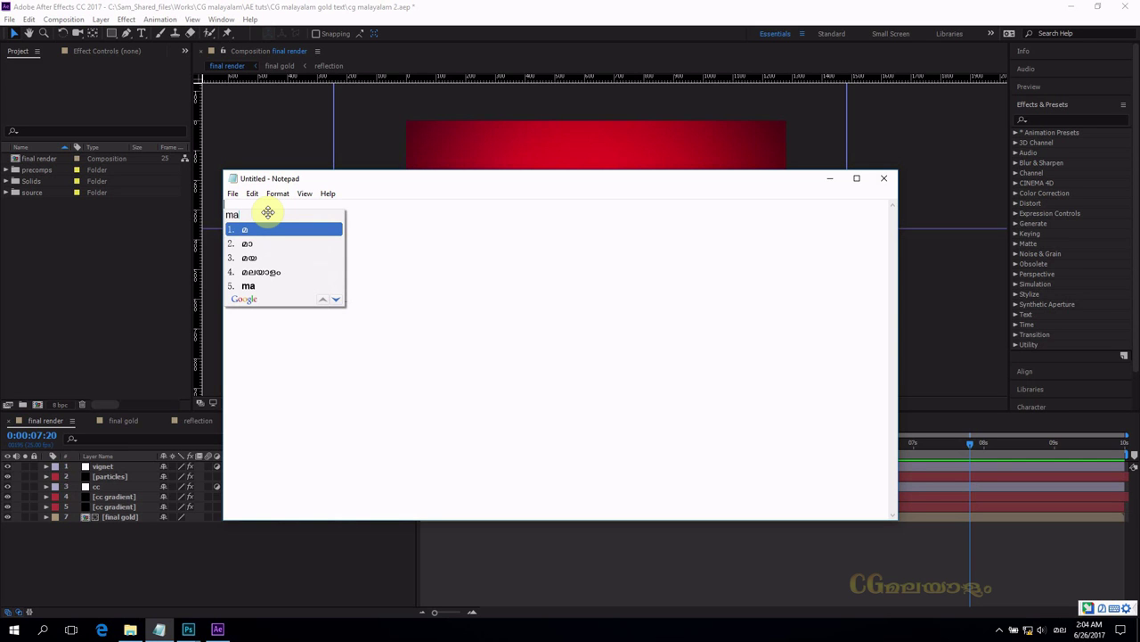
type("layaalam")
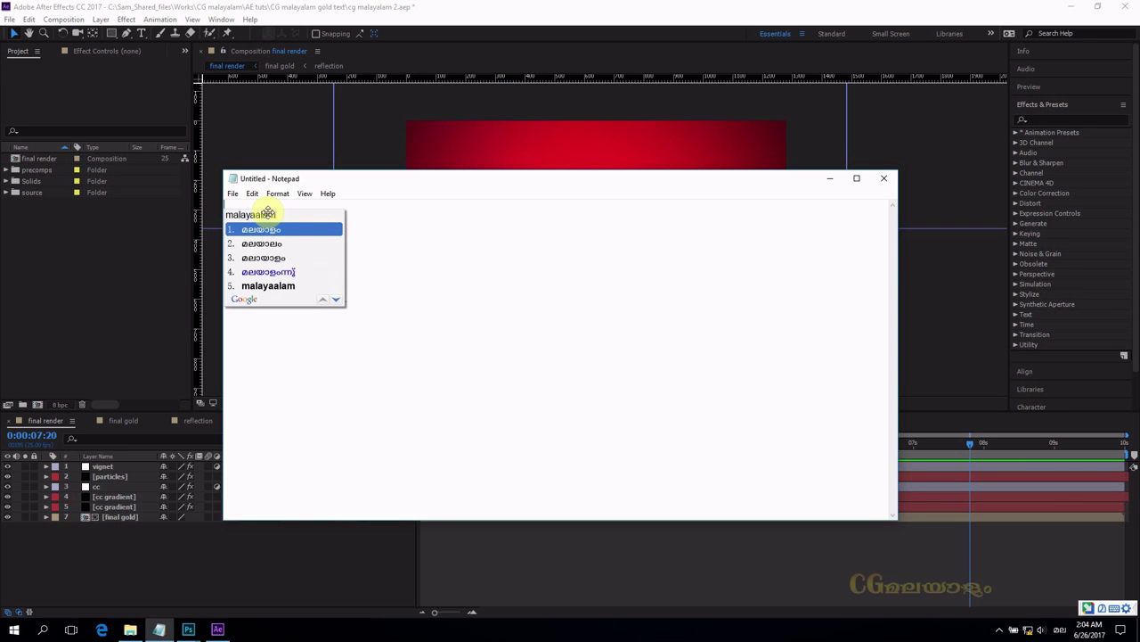
left_click(256, 229)
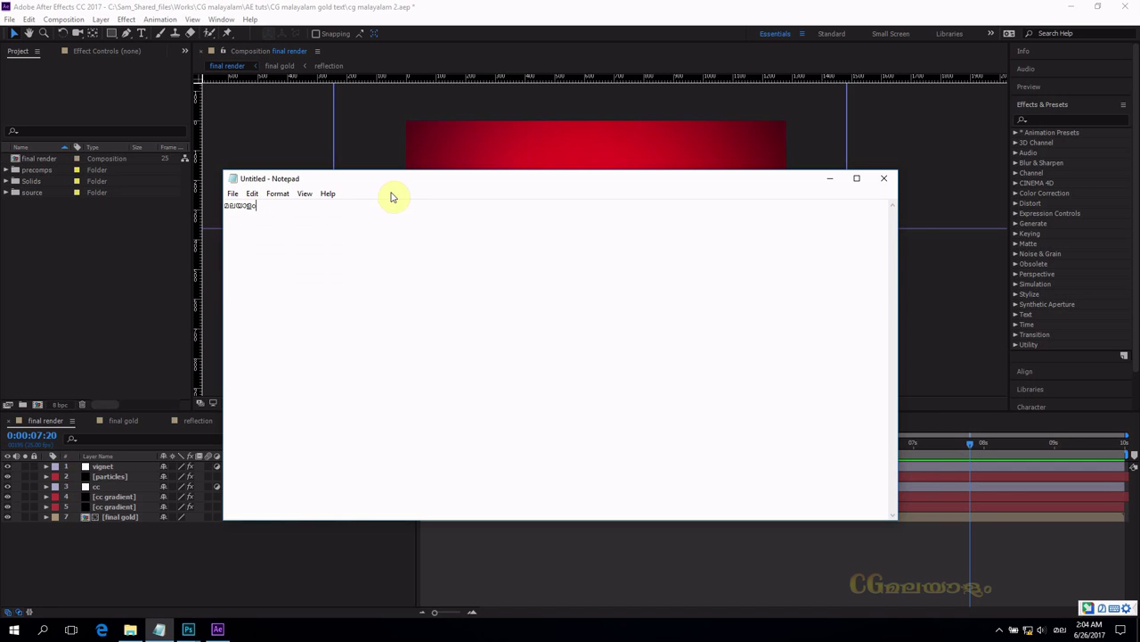
left_click_drag(455, 297, 484, 207)
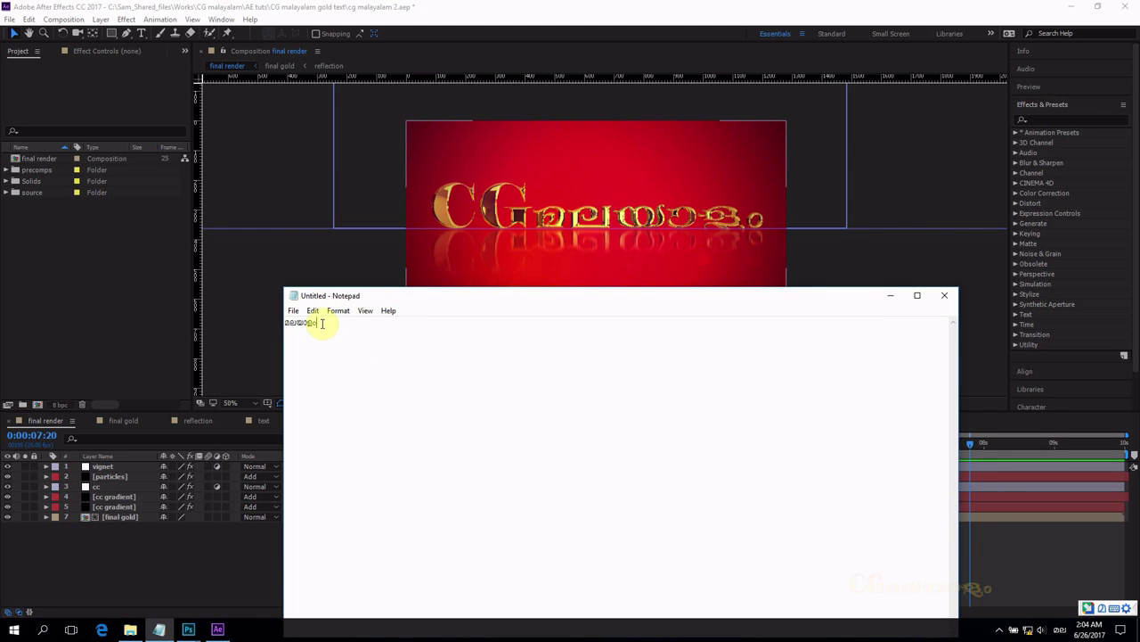
left_click_drag(321, 322, 278, 321)
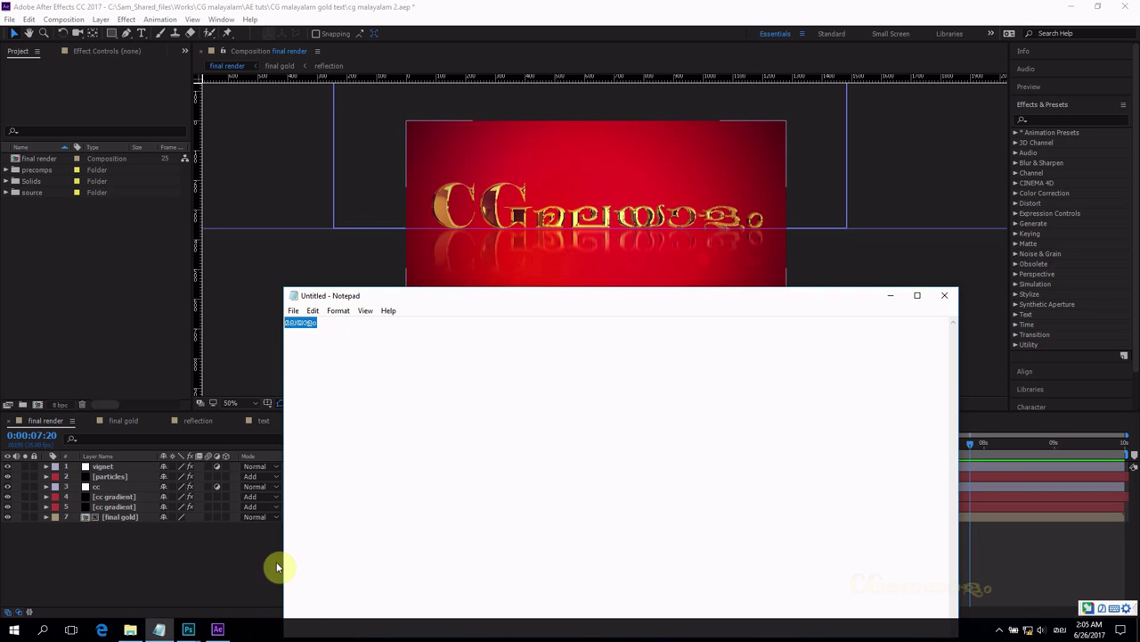
left_click(192, 630)
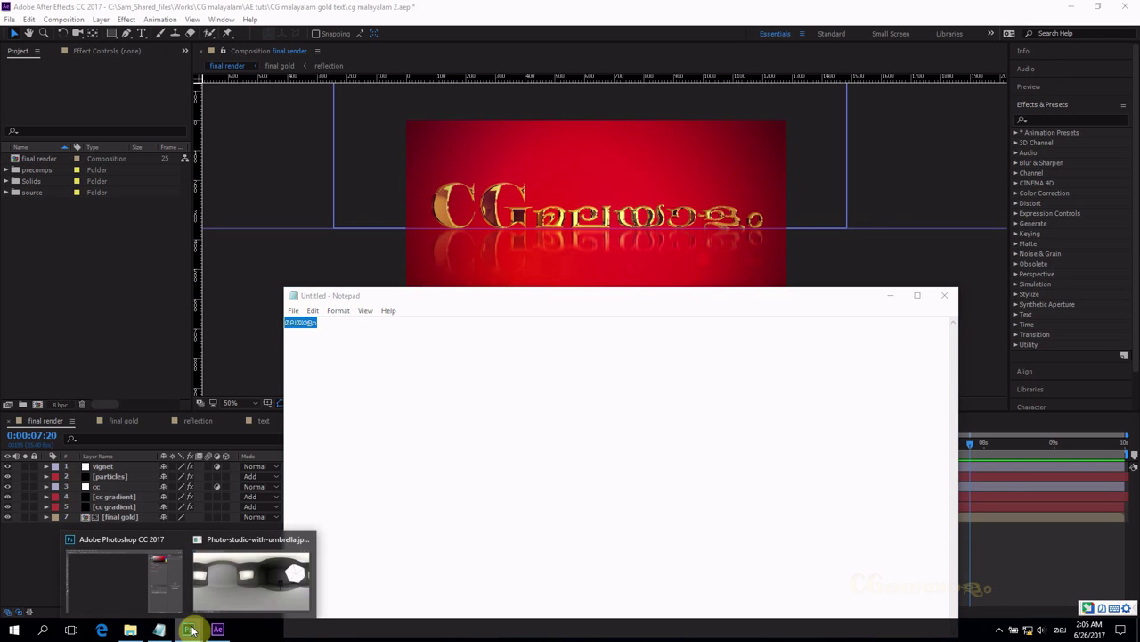
- Create a new default-size Photoshop document and start a text layer on the canvas
left_click(128, 578)
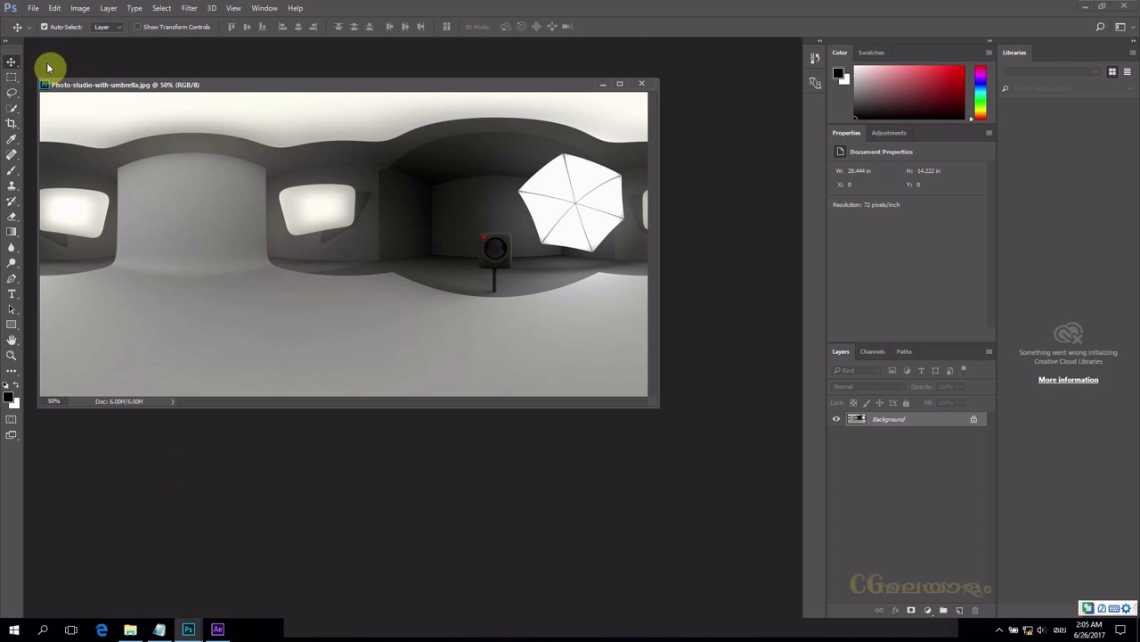
left_click(36, 11)
left_click(39, 21)
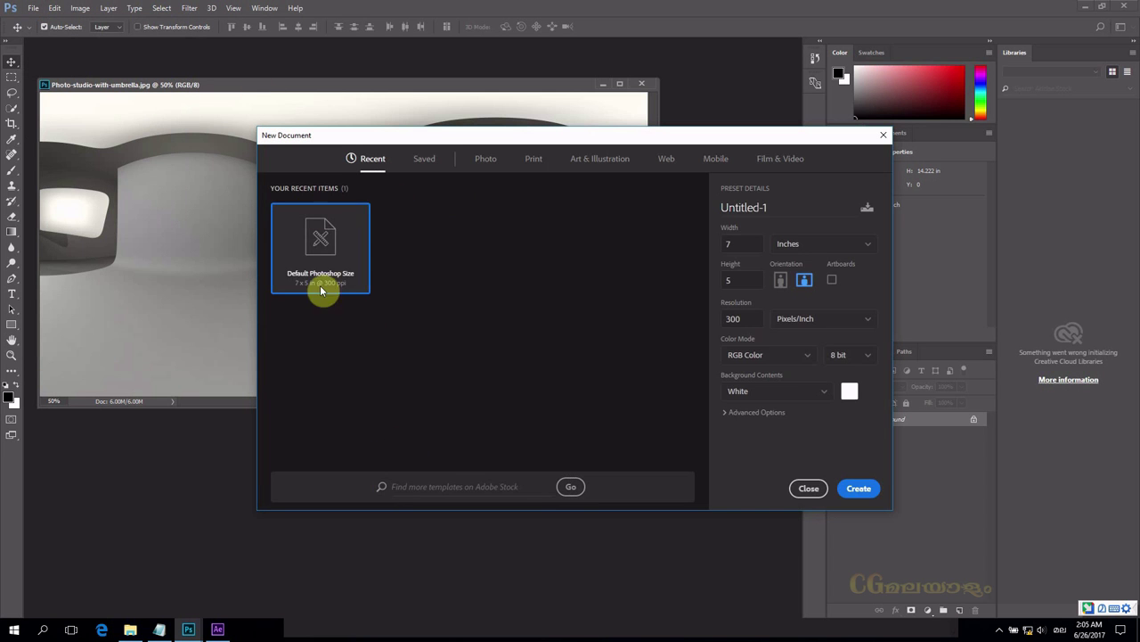
left_click(858, 490)
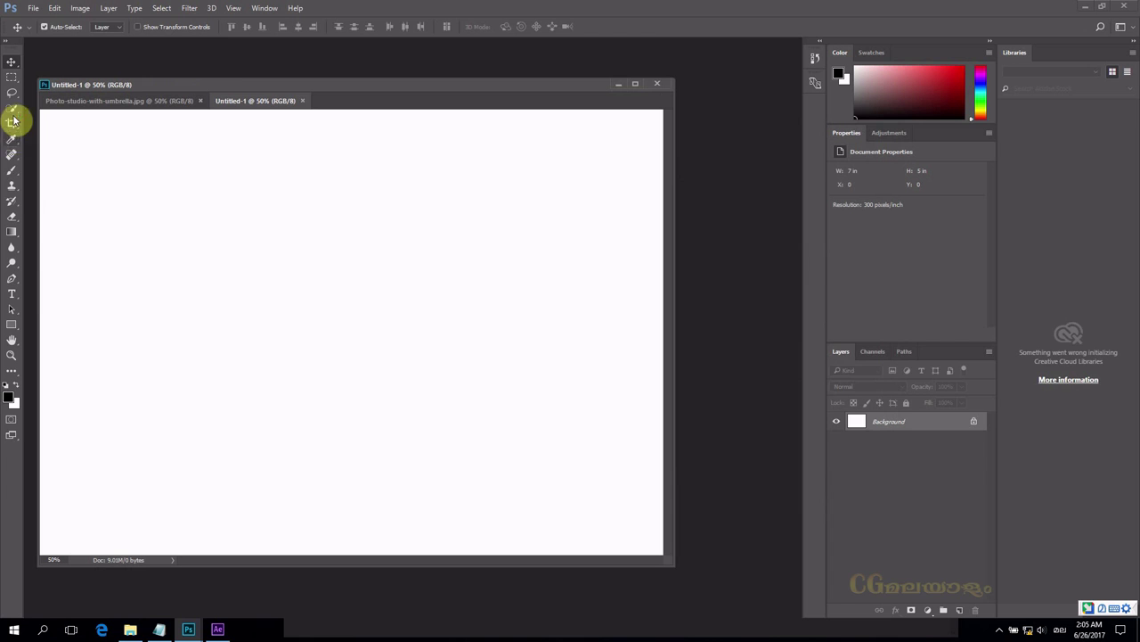
left_click(12, 295)
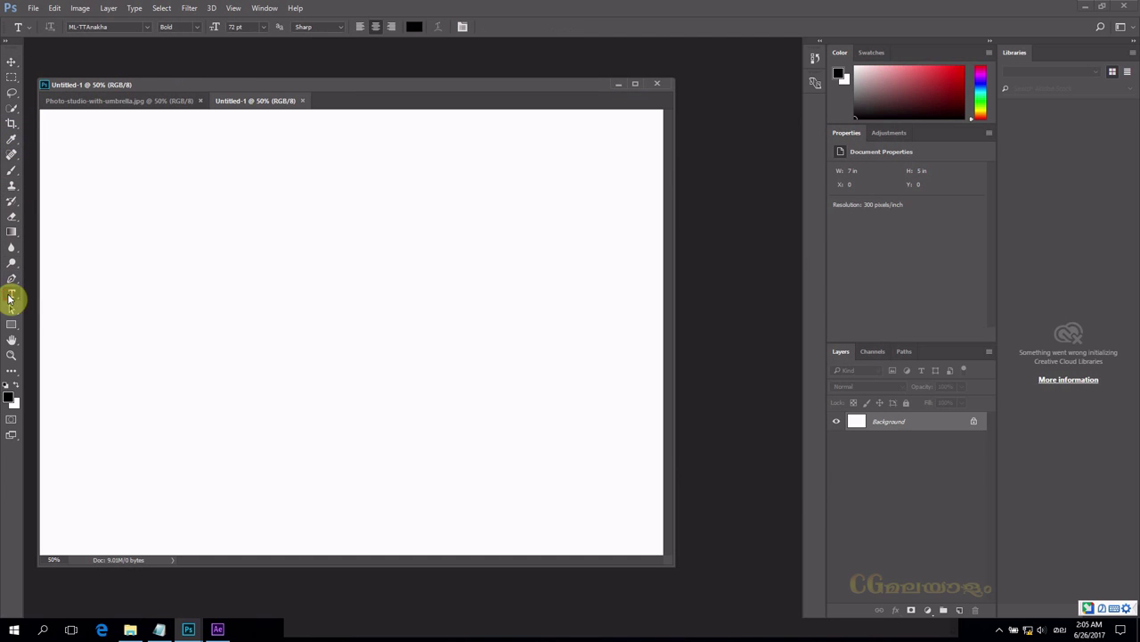
left_click(185, 301)
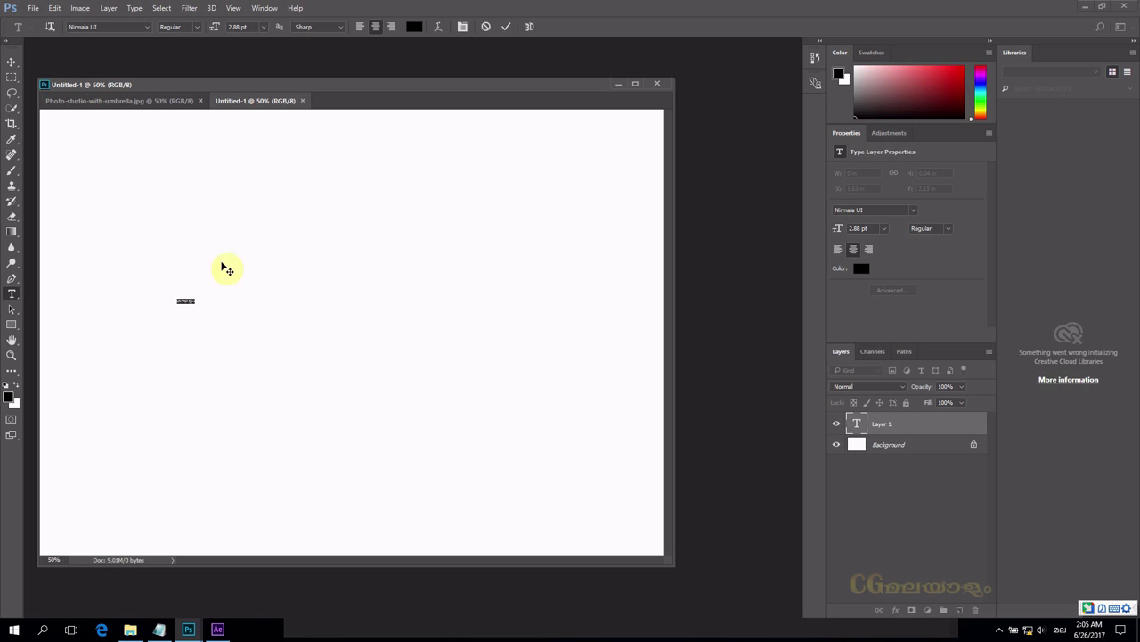
- Set the Malayalam text to 48 pt and move it right toward the canvas centre
left_click(147, 30)
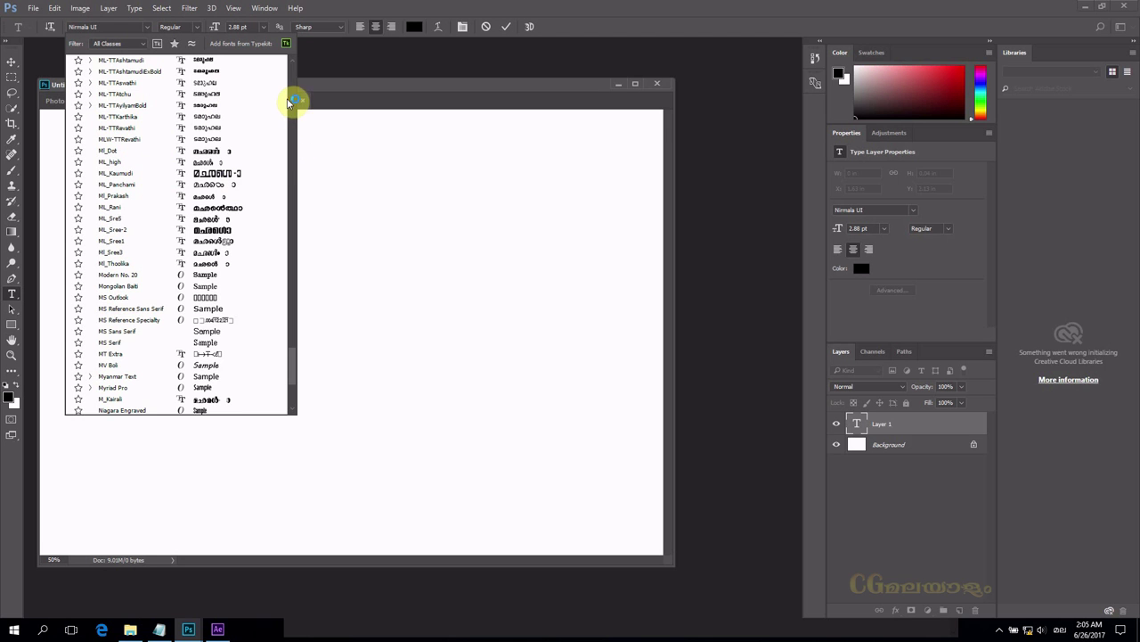
left_click_drag(296, 370, 292, 336)
left_click(412, 93)
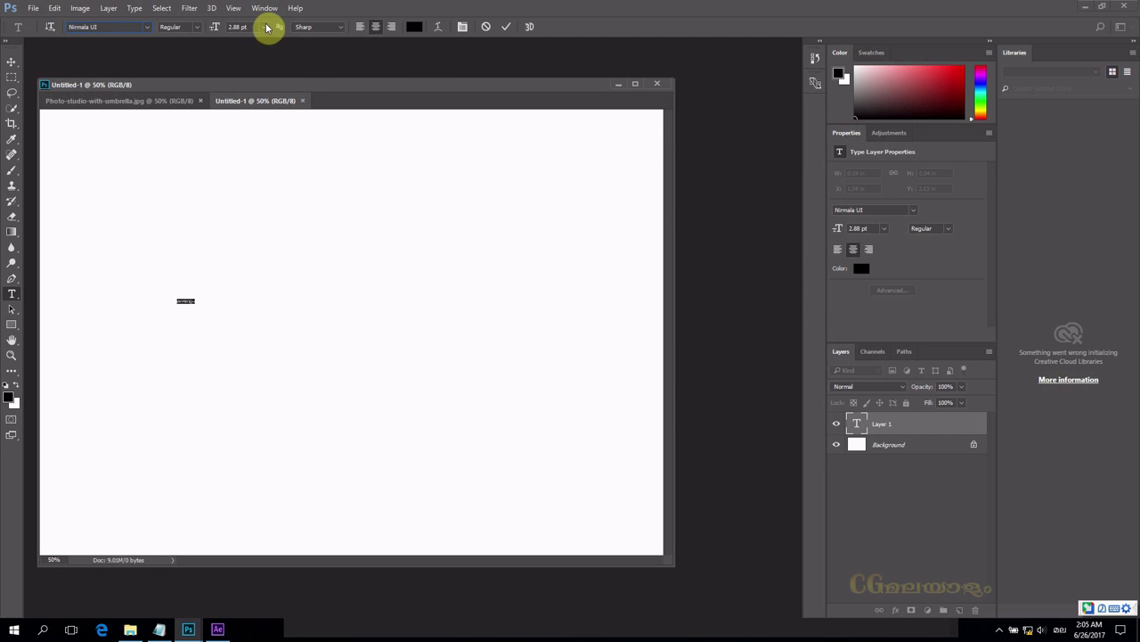
left_click(267, 30)
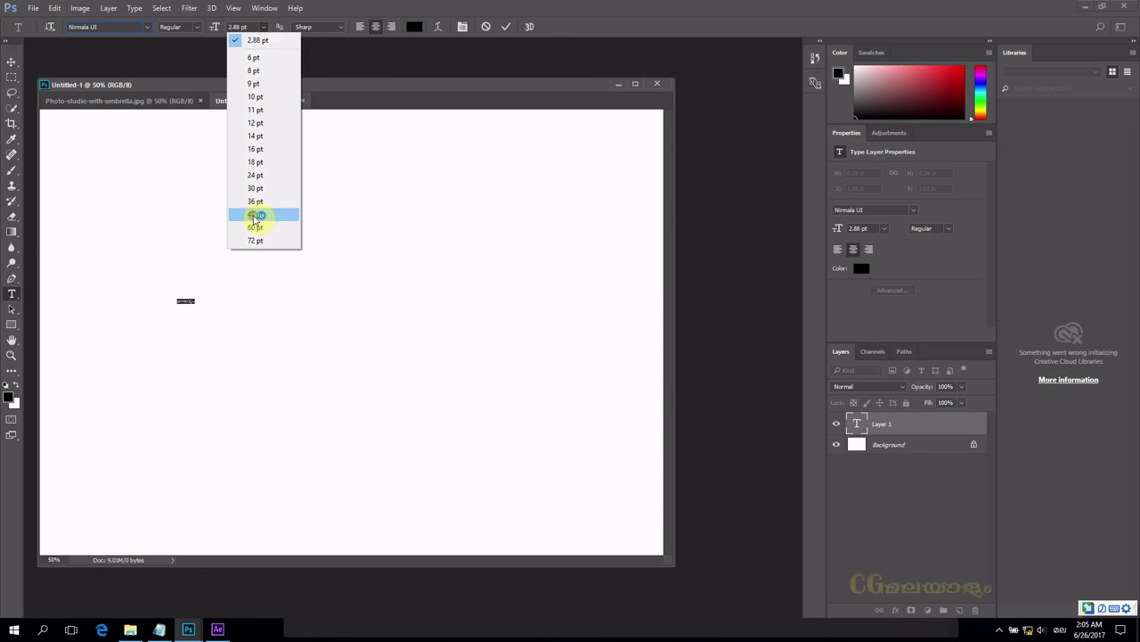
left_click(254, 217)
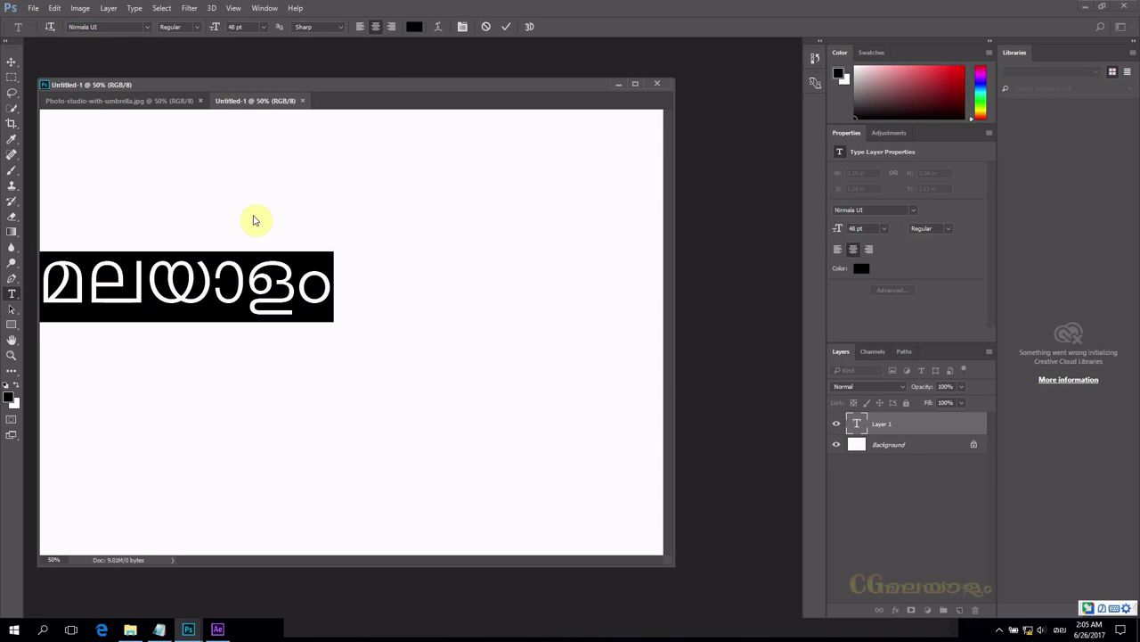
left_click(10, 63)
left_click_drag(145, 293, 252, 315)
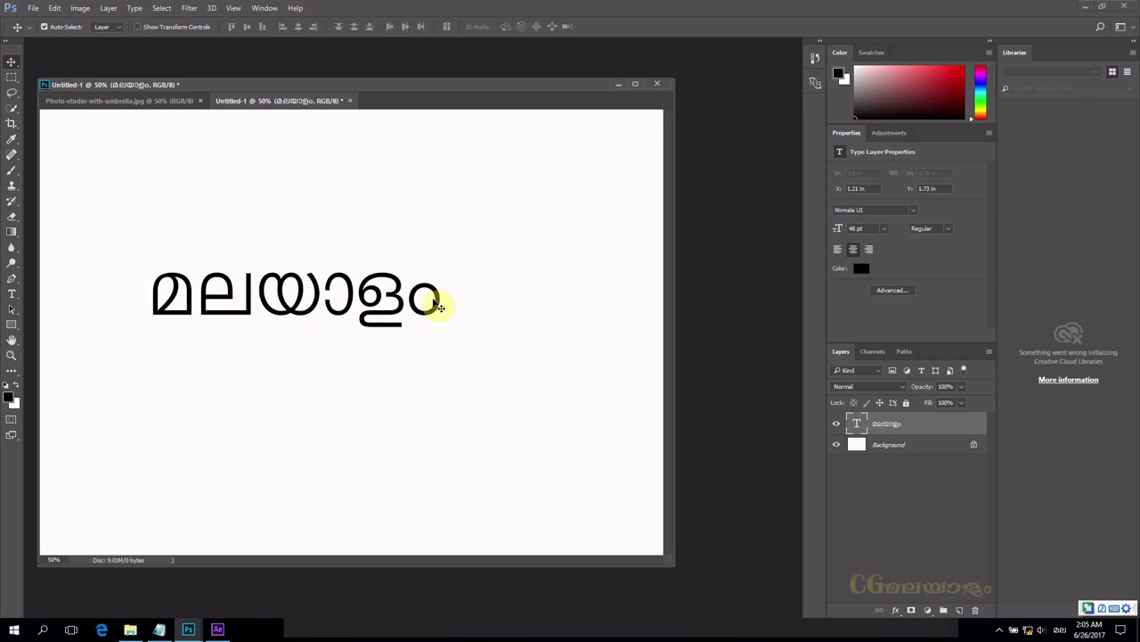
left_click_drag(400, 89, 483, 104)
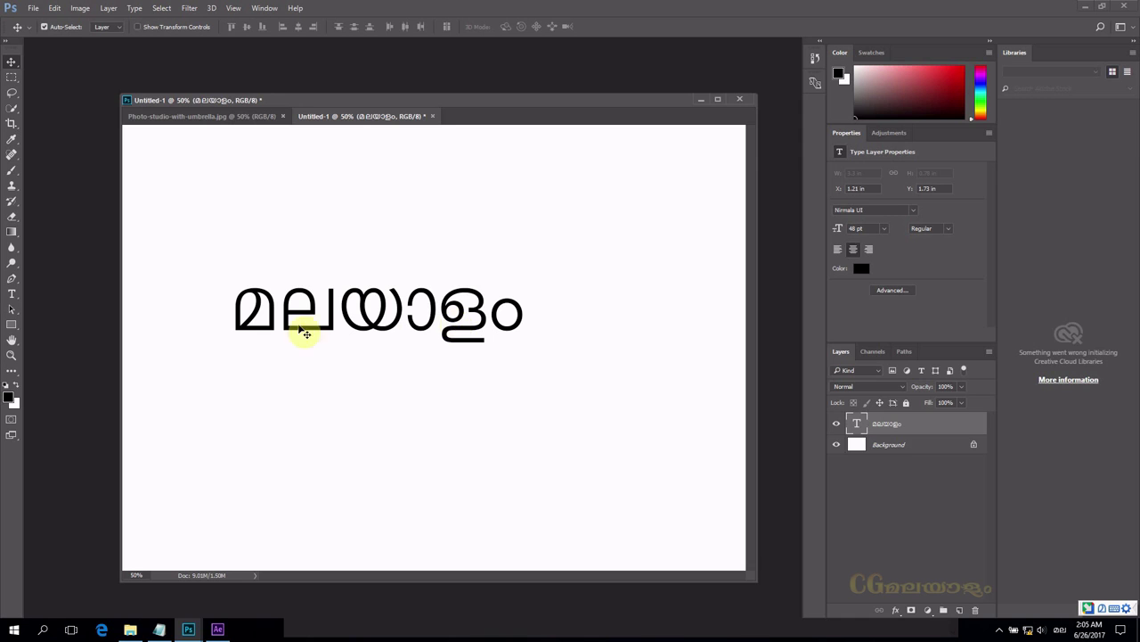
- Append ഞാൻ, ഇടയ്ക്കൊക്കെ and 'inglishum' after മലയാളം, select the whole line, then hide Notepad
left_click(159, 628)
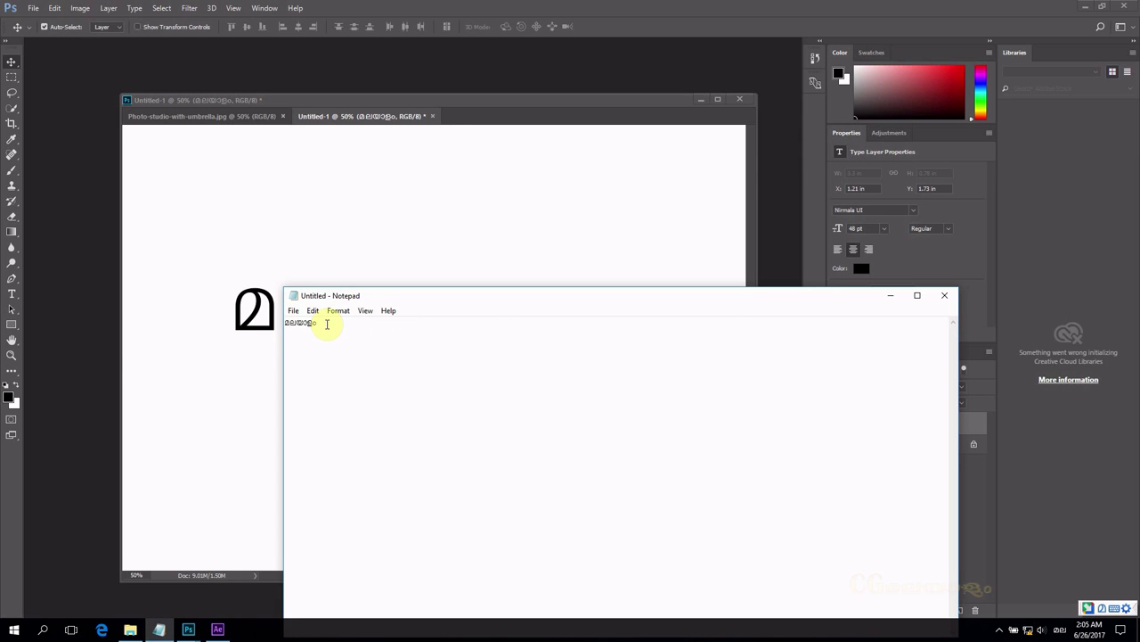
left_click(327, 324)
type("n")
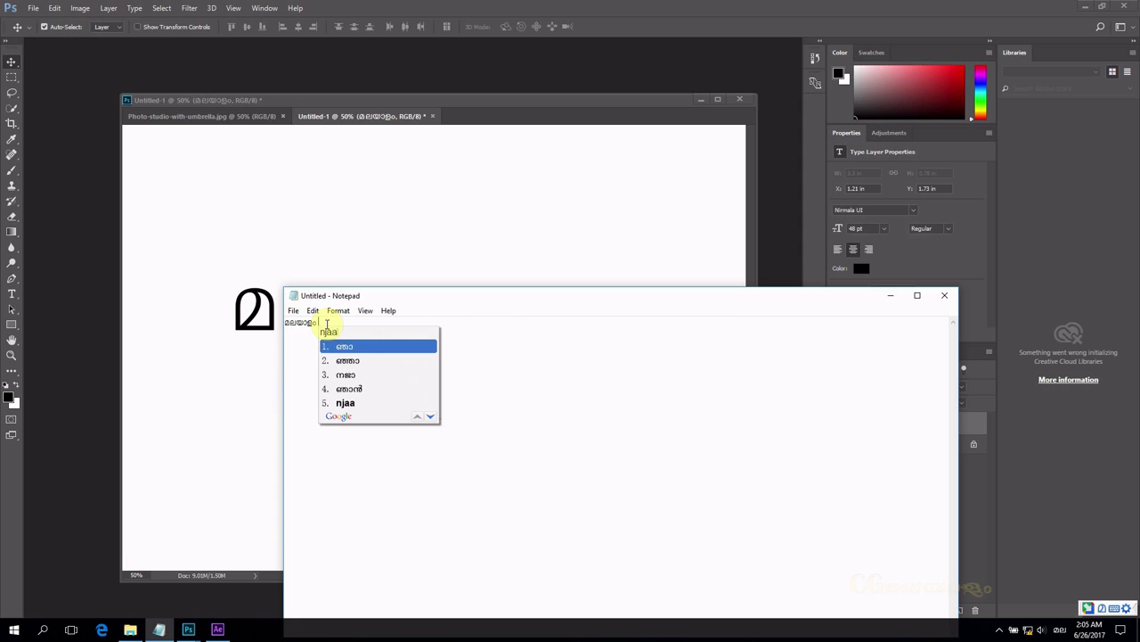
type("jaan")
key("space")
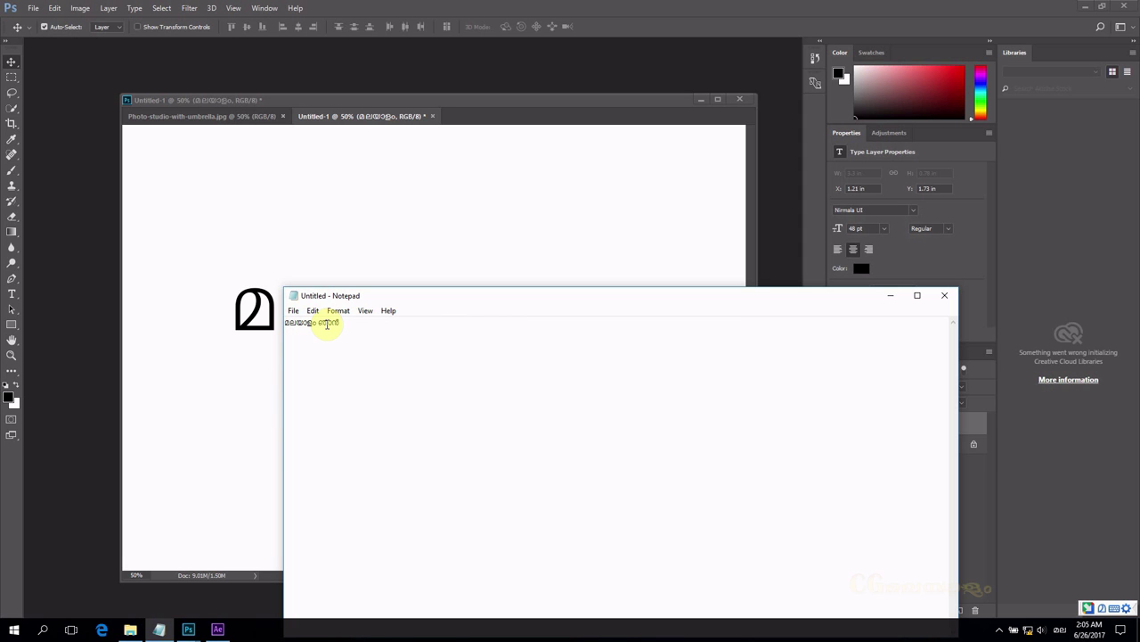
type("i")
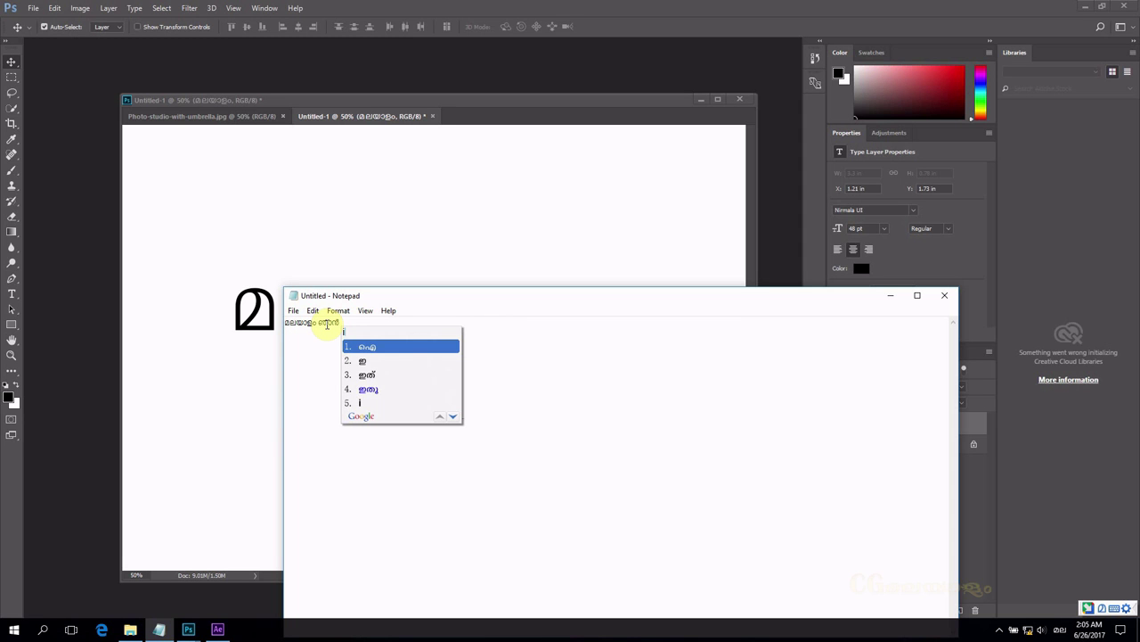
type("daykk")
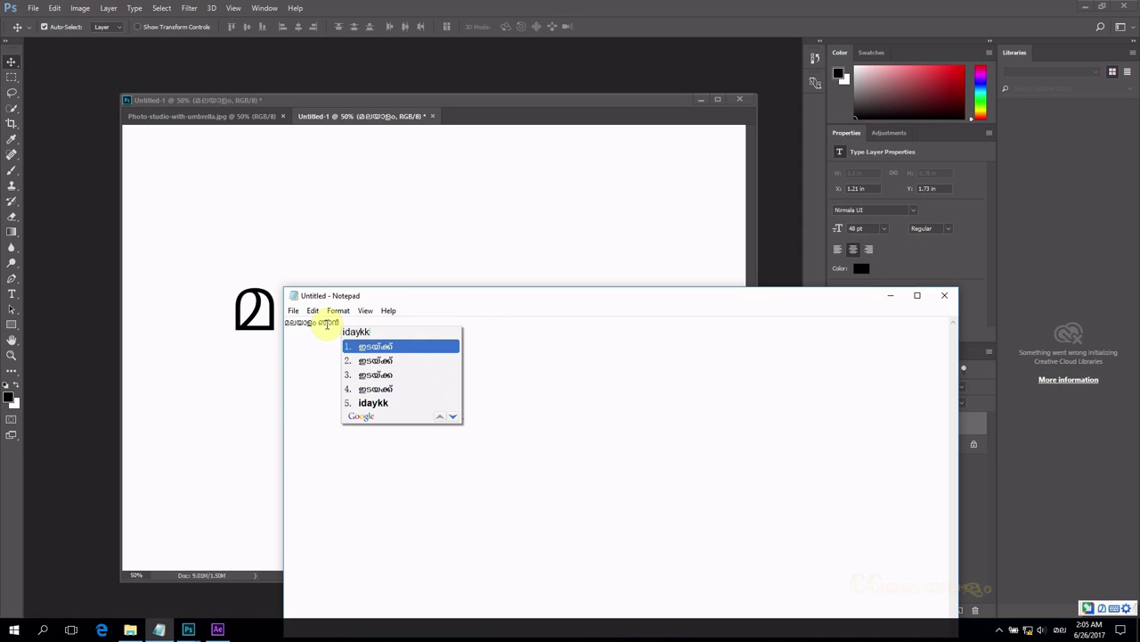
type("okke")
key("space")
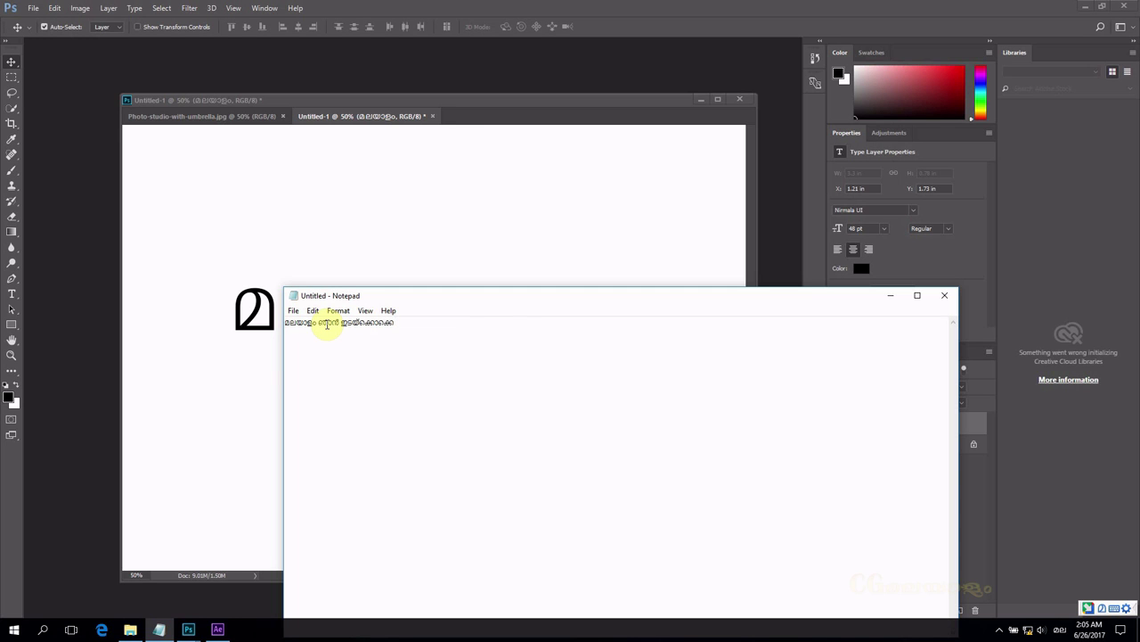
type("in")
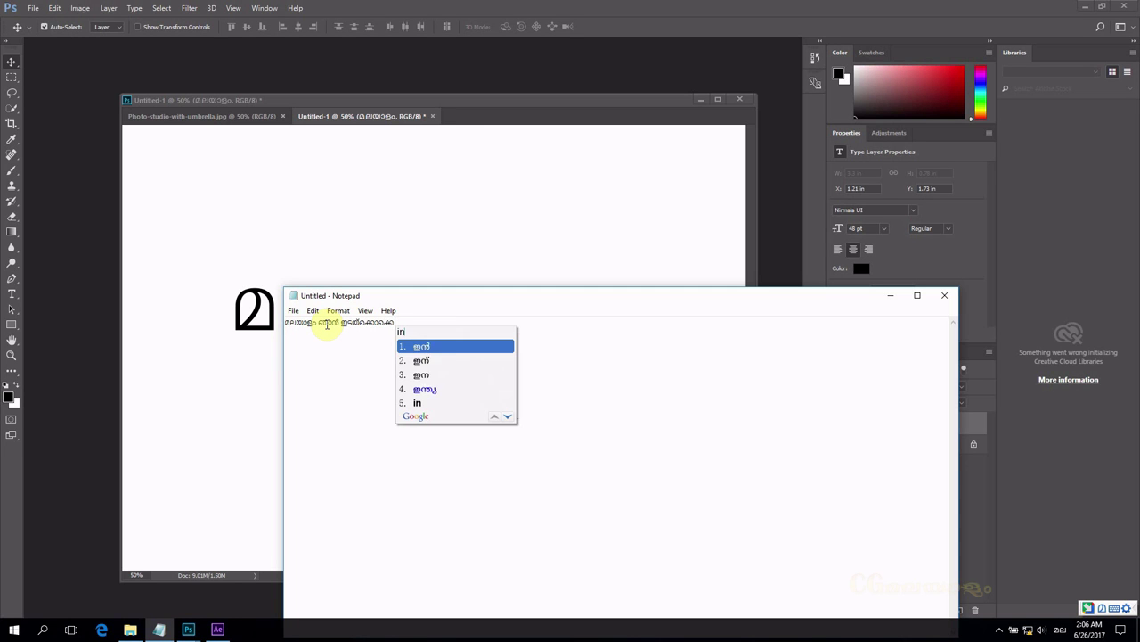
type("glishum")
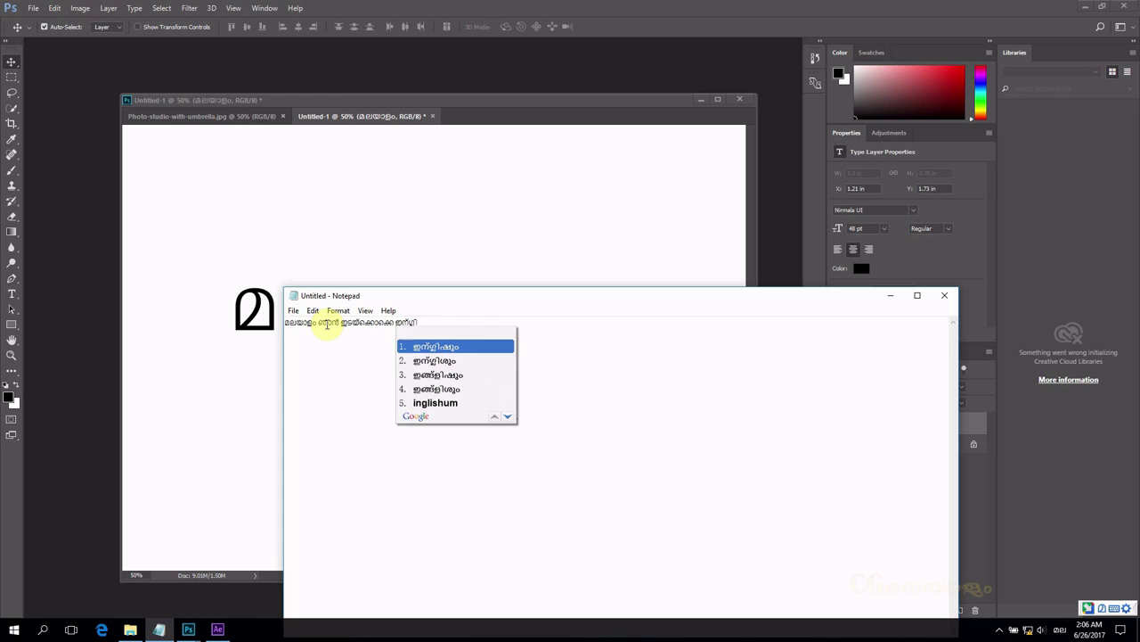
key("space")
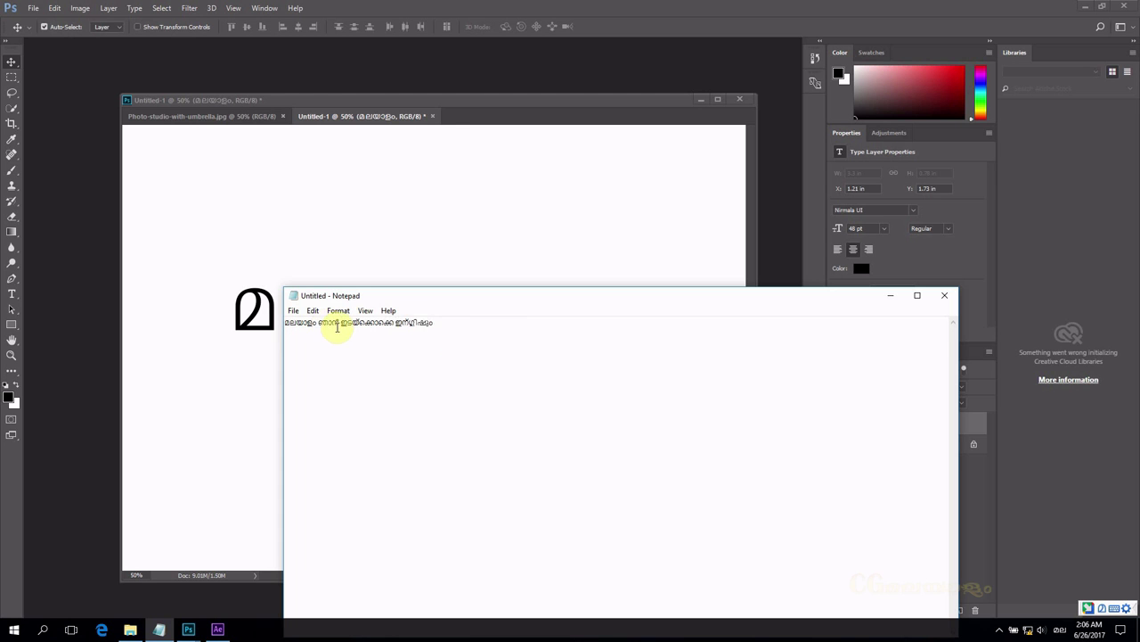
left_click_drag(434, 322, 250, 304)
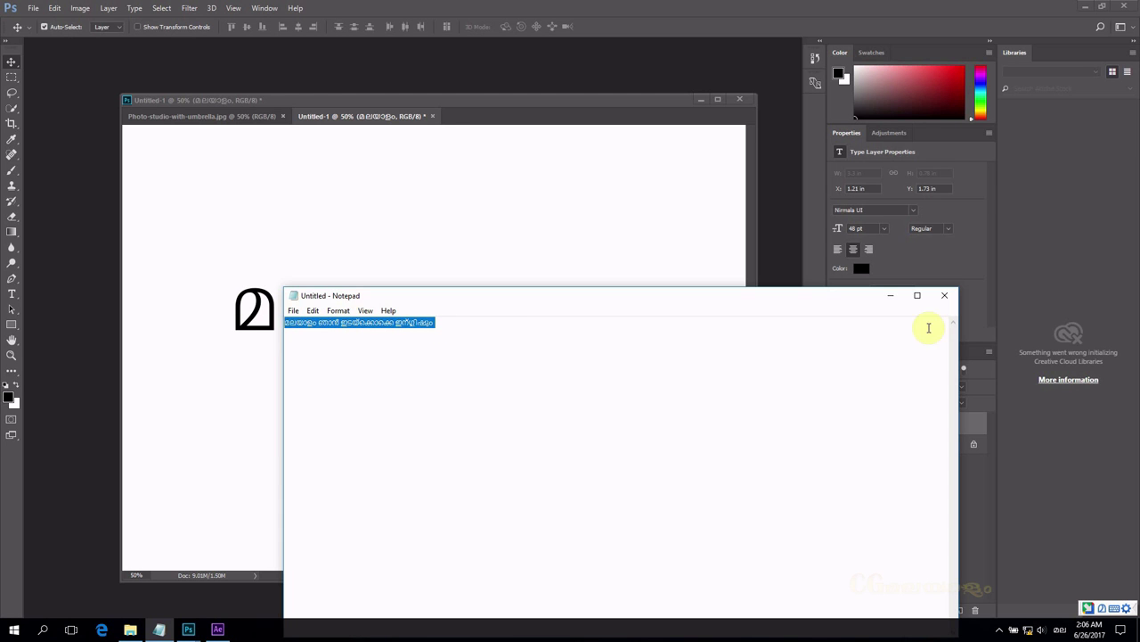
left_click(891, 295)
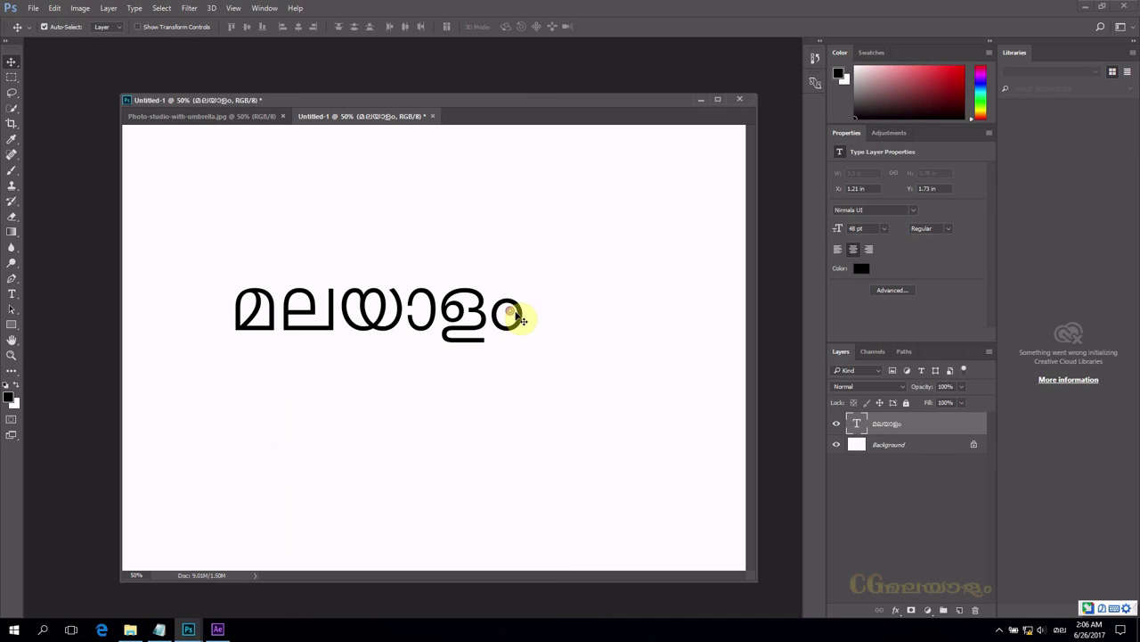
- Paste the copied Malayalam line over the word, zoom out, then undo the paste
double_click(861, 424)
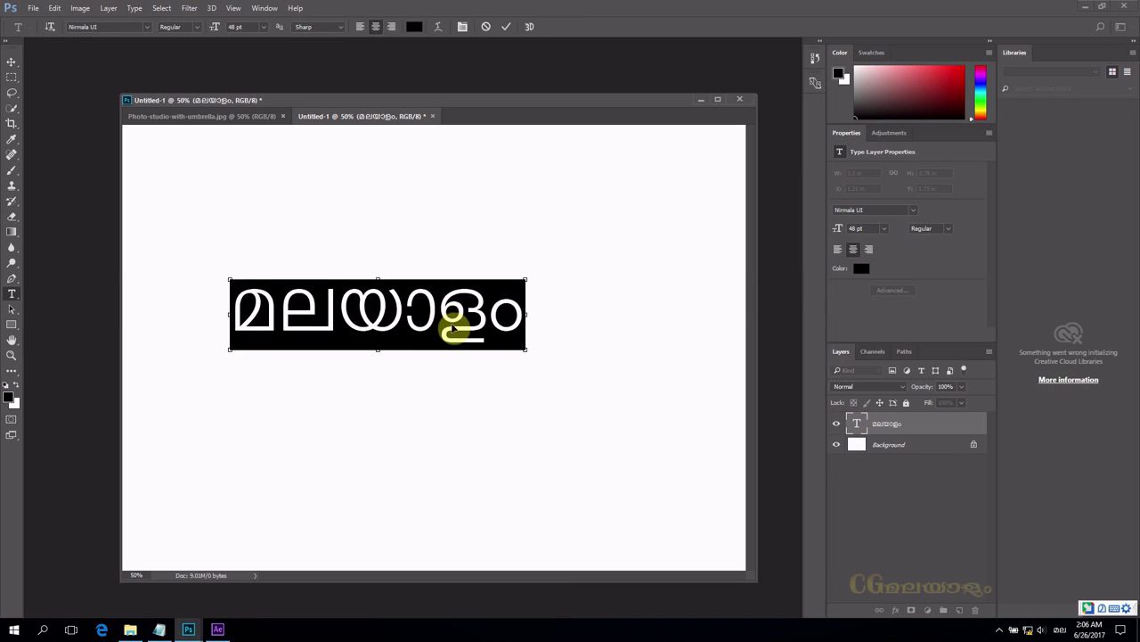
key("ctrl+v")
key("ctrl")
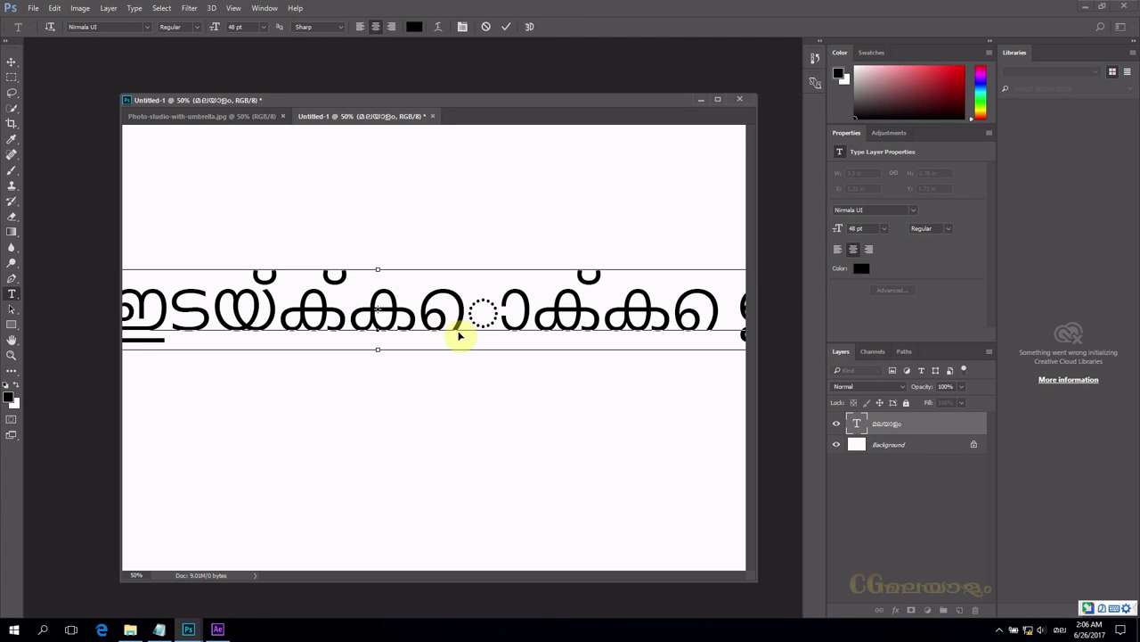
key("ctrl+minus")
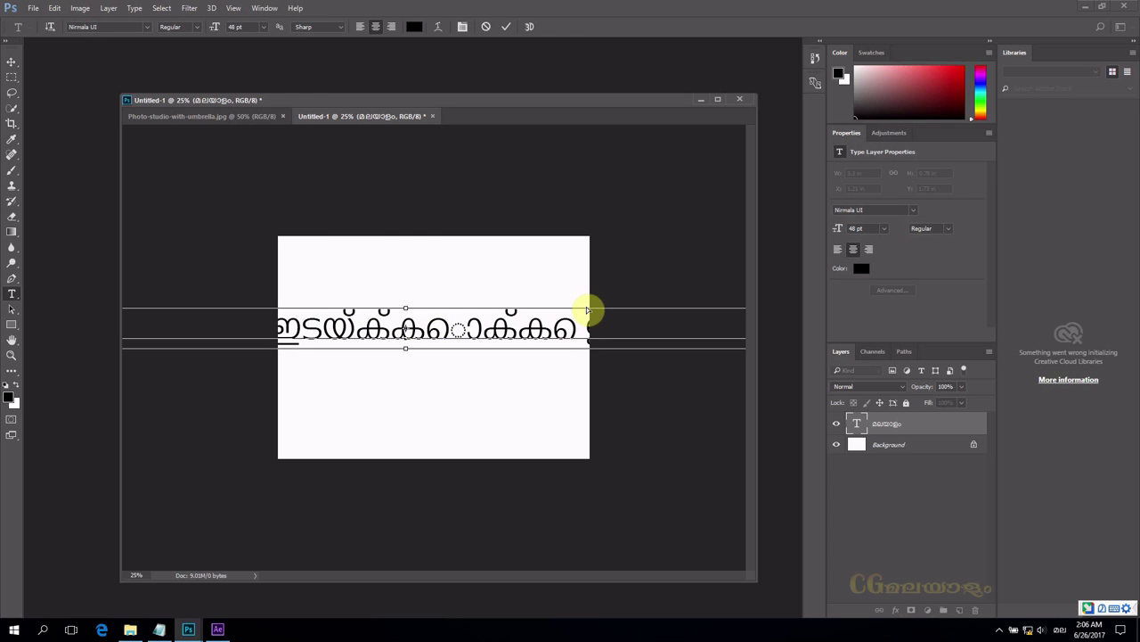
key("ctrl+z")
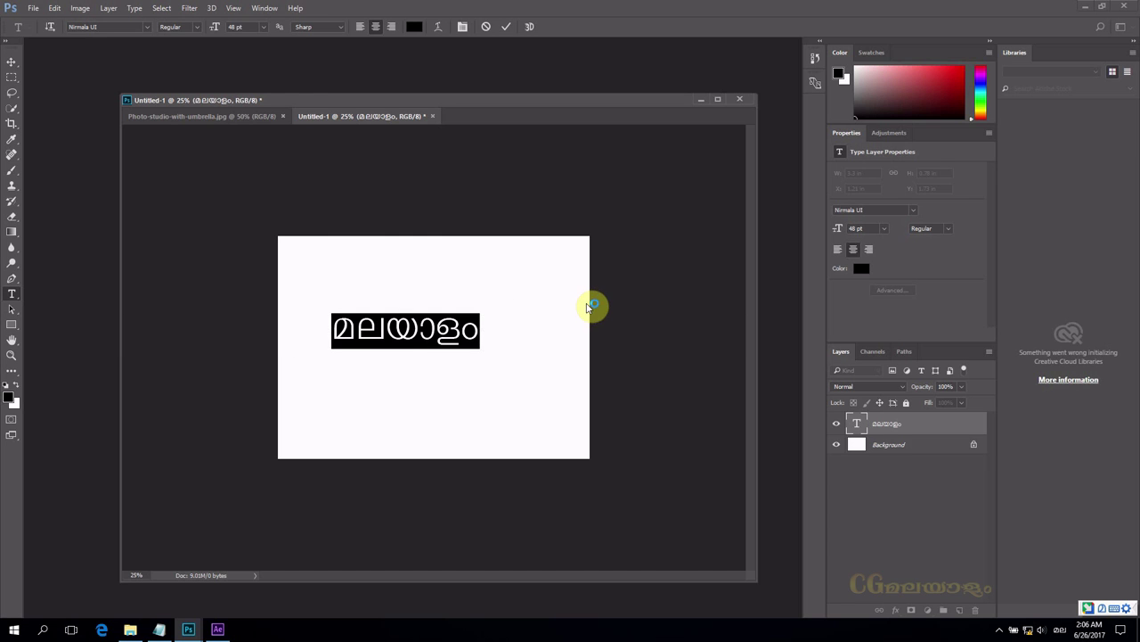
- Browse the font list and close it without changing the font
left_click(148, 27)
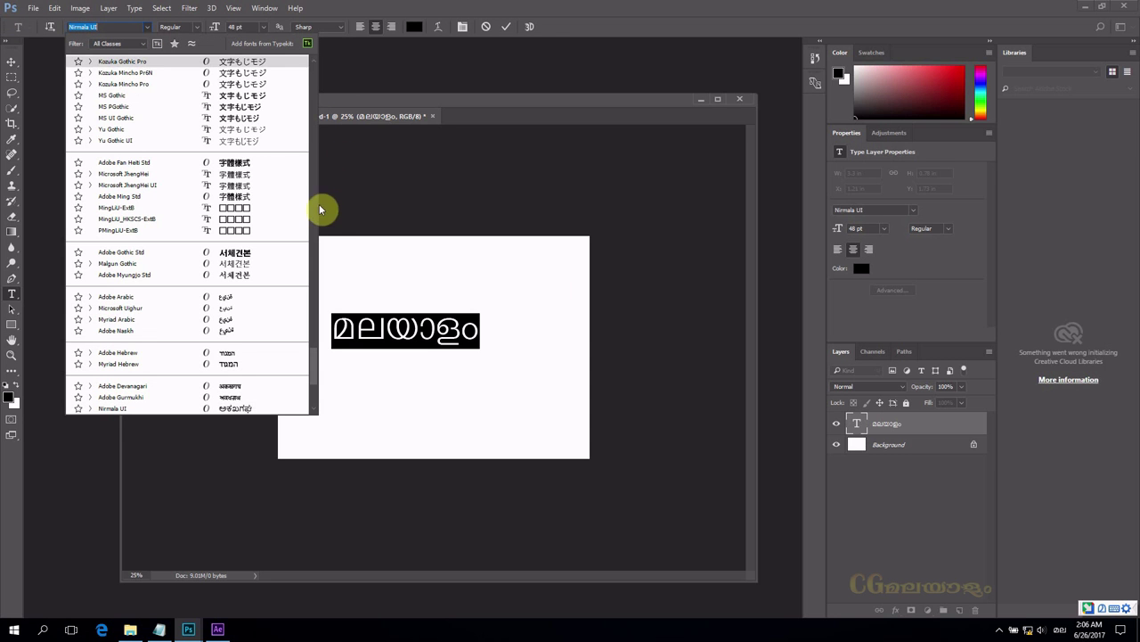
left_click_drag(314, 357, 318, 184)
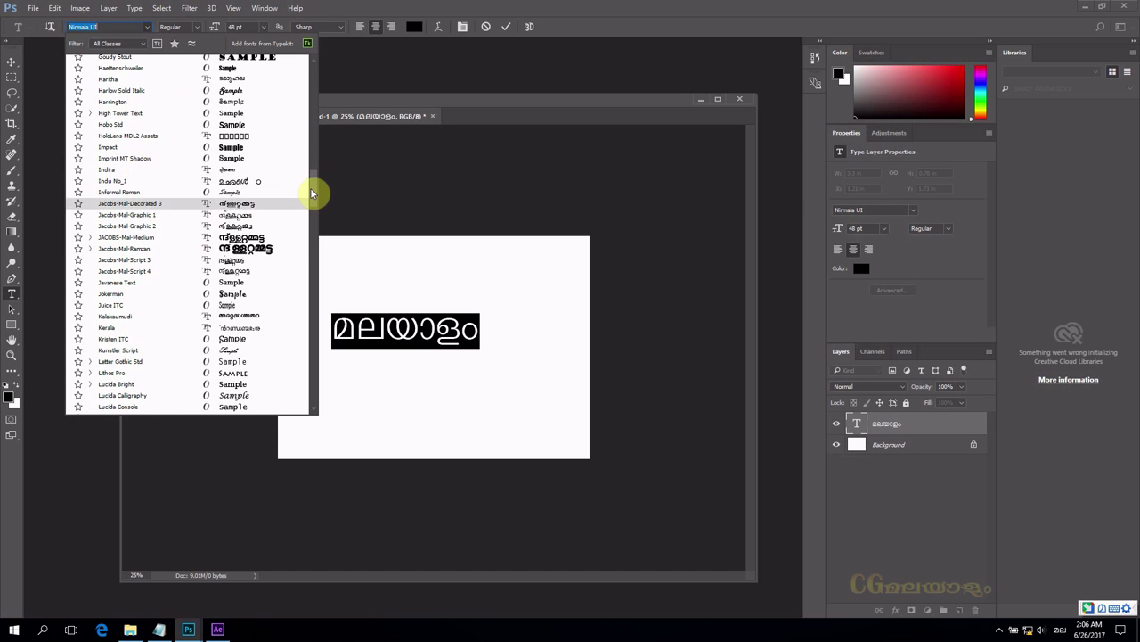
left_click_drag(308, 191, 303, 229)
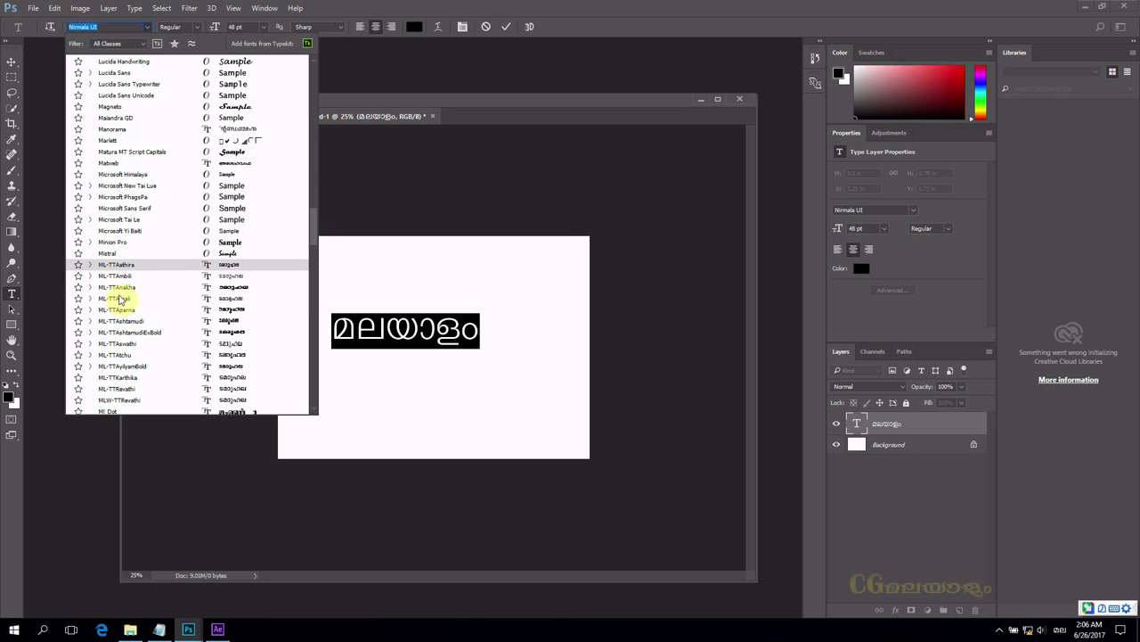
key("Escape")
left_click(204, 290)
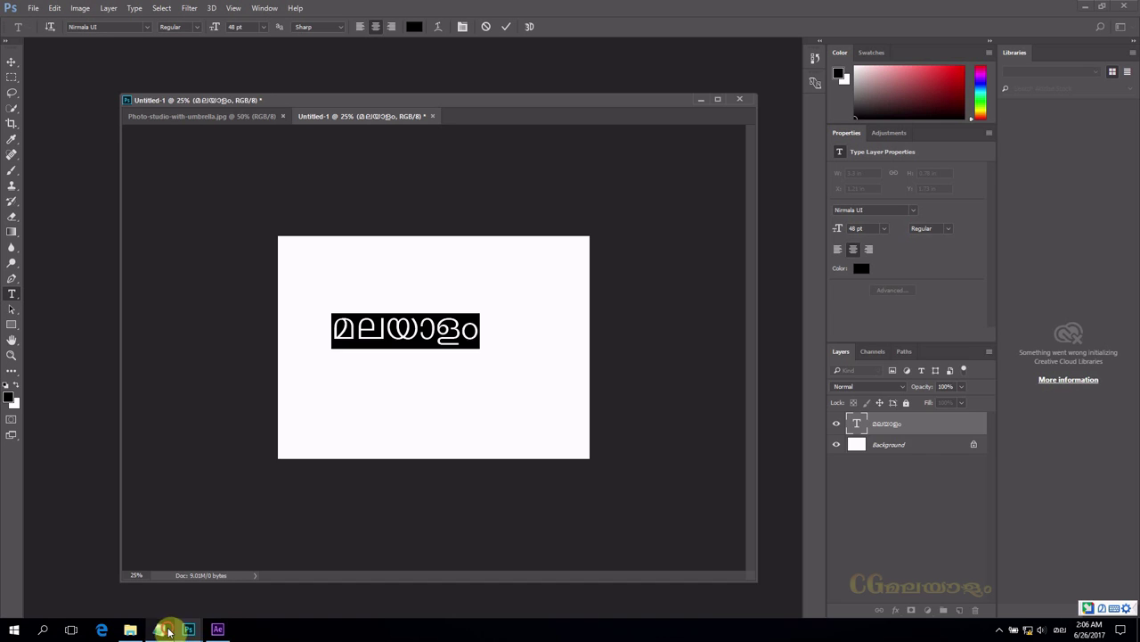
- Paste the longer Malayalam line into the type layer, set it to 18 pt and centre it
left_click(165, 629)
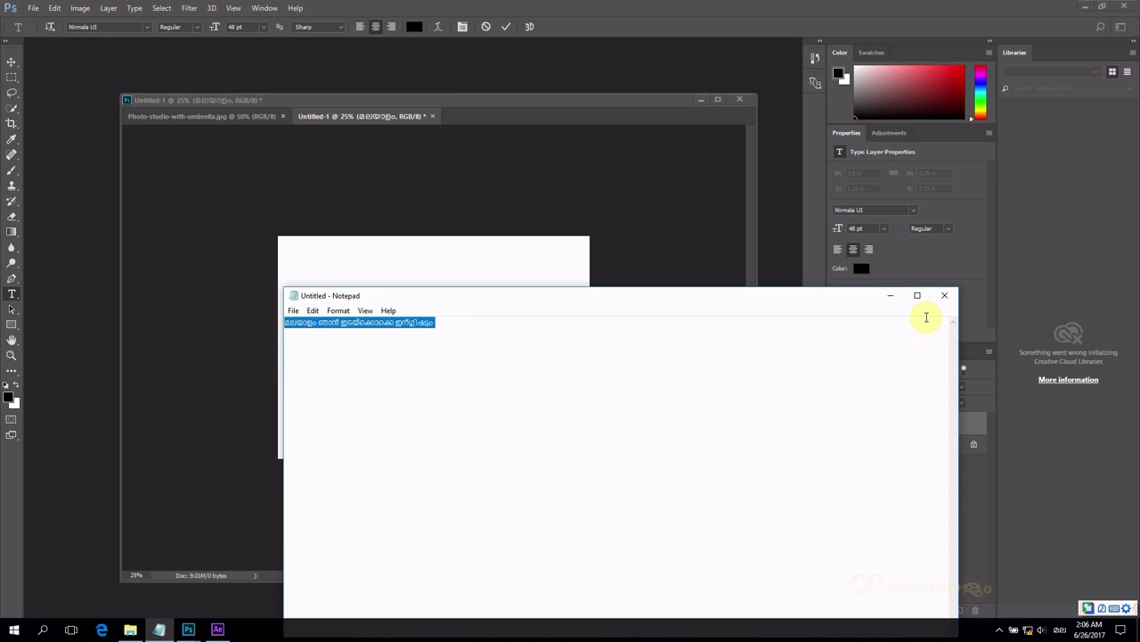
left_click(890, 295)
key("ctrl+v")
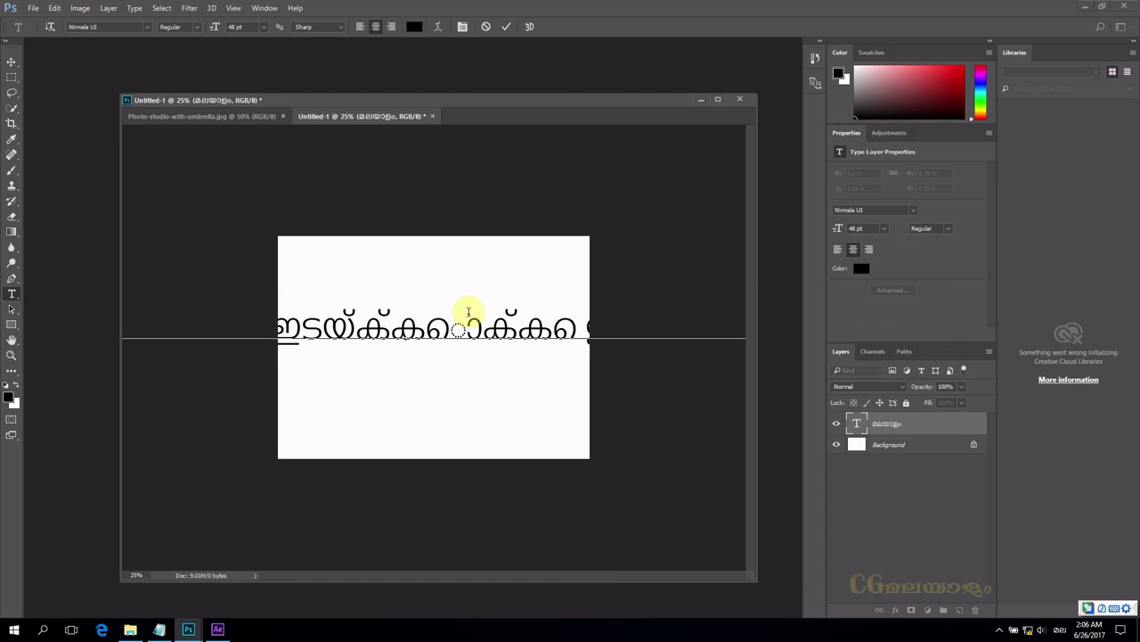
left_click(860, 426)
double_click(860, 426)
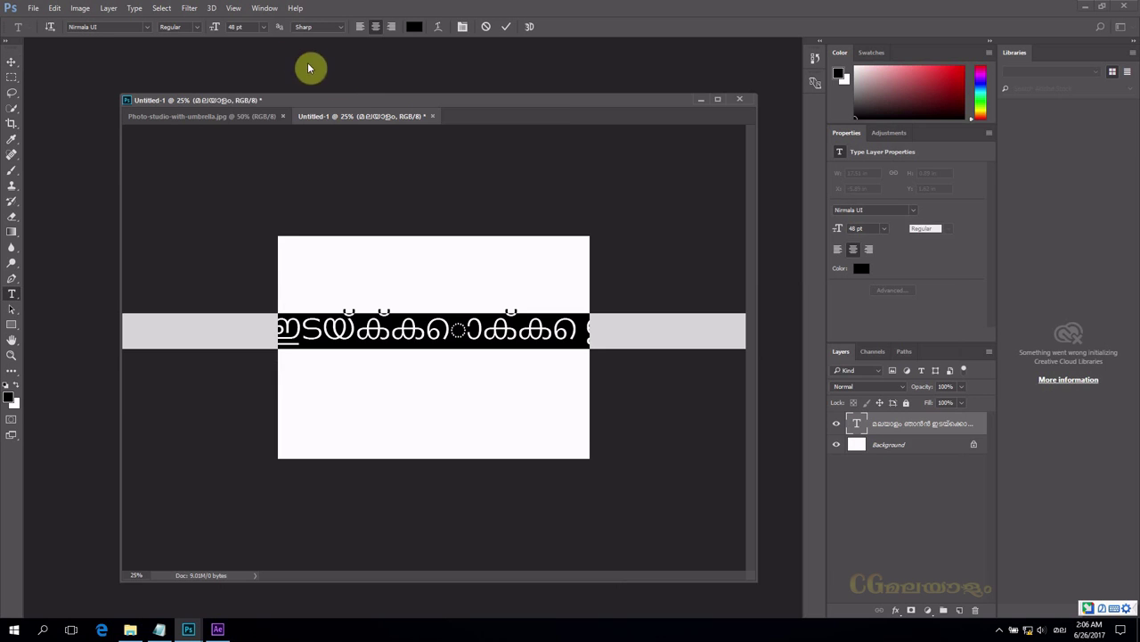
left_click(264, 26)
left_click(255, 162)
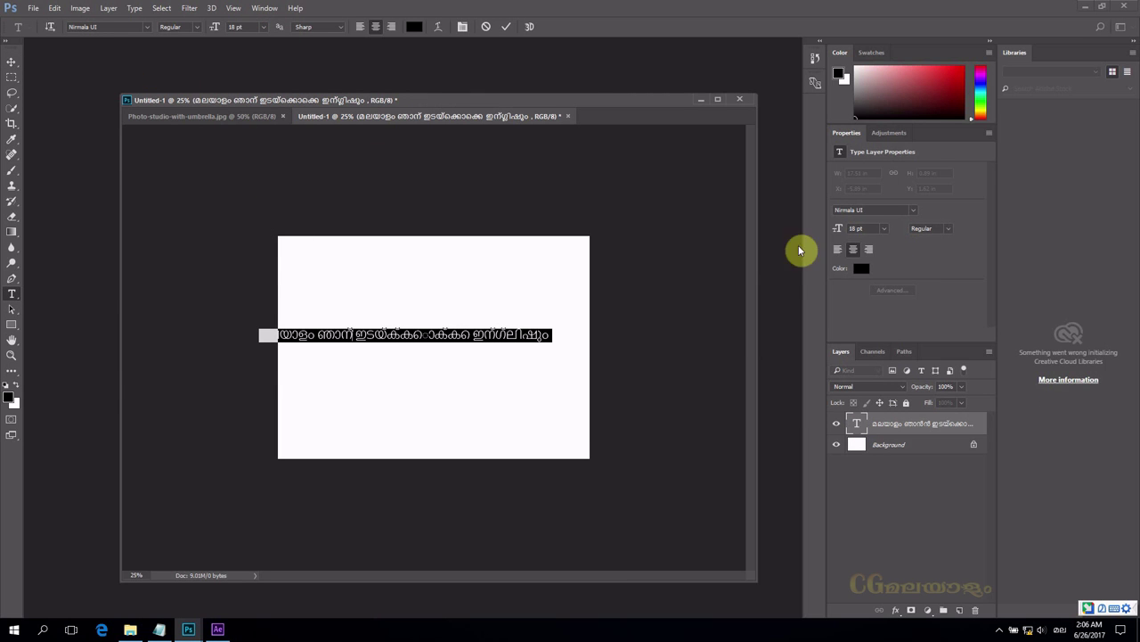
left_click(363, 28)
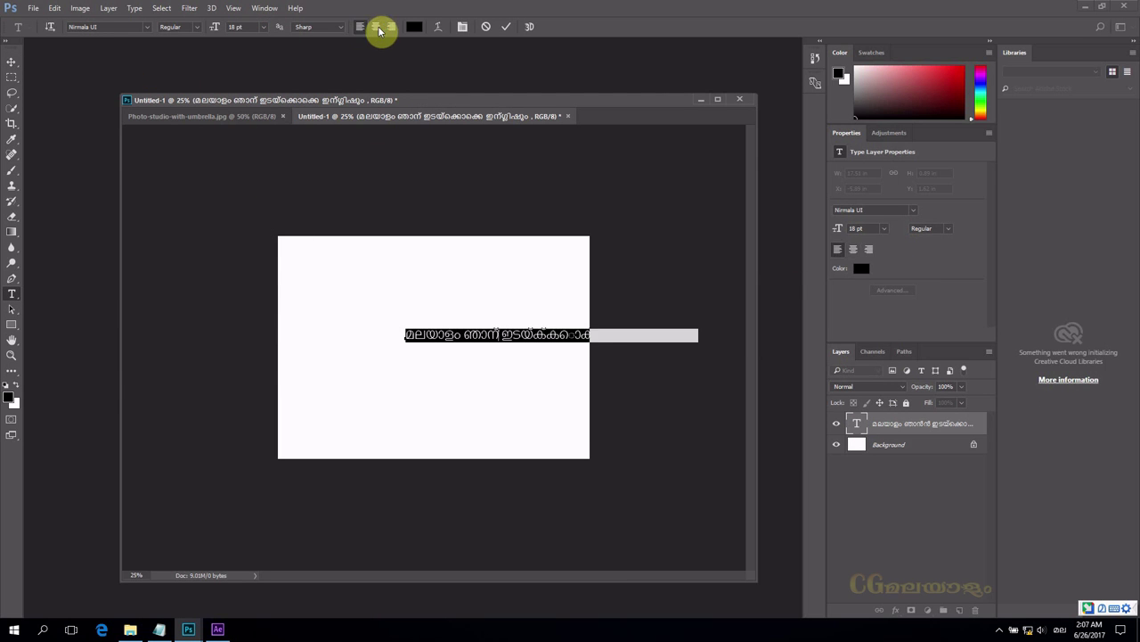
left_click(377, 29)
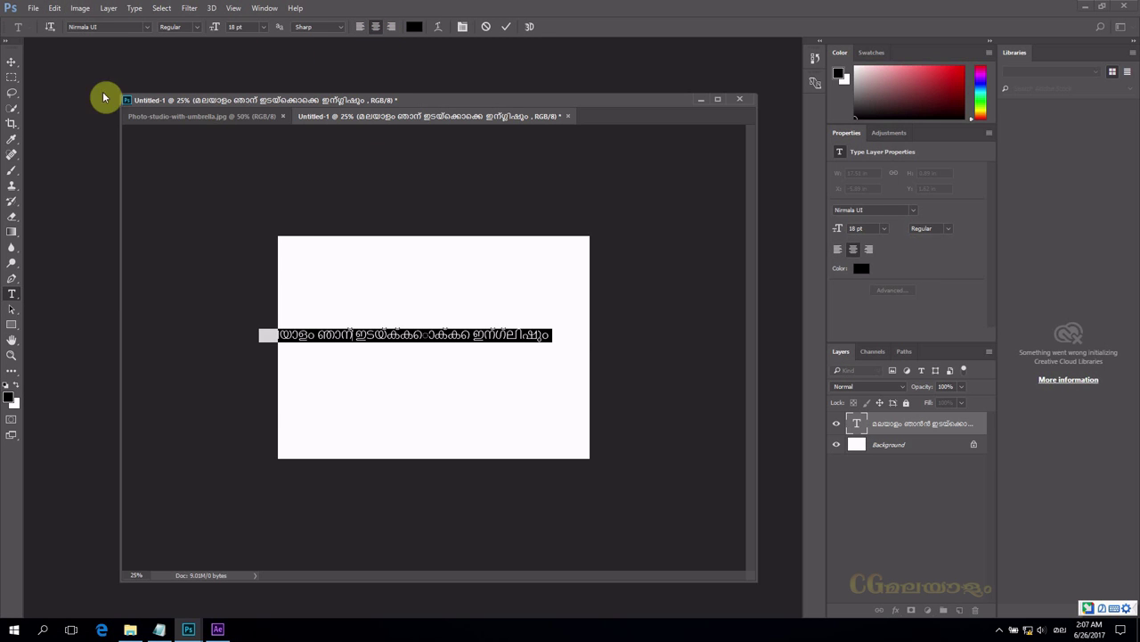
- Apply the ML-TTAathira font, commit and select all the text, then minimize Photoshop
left_click(146, 28)
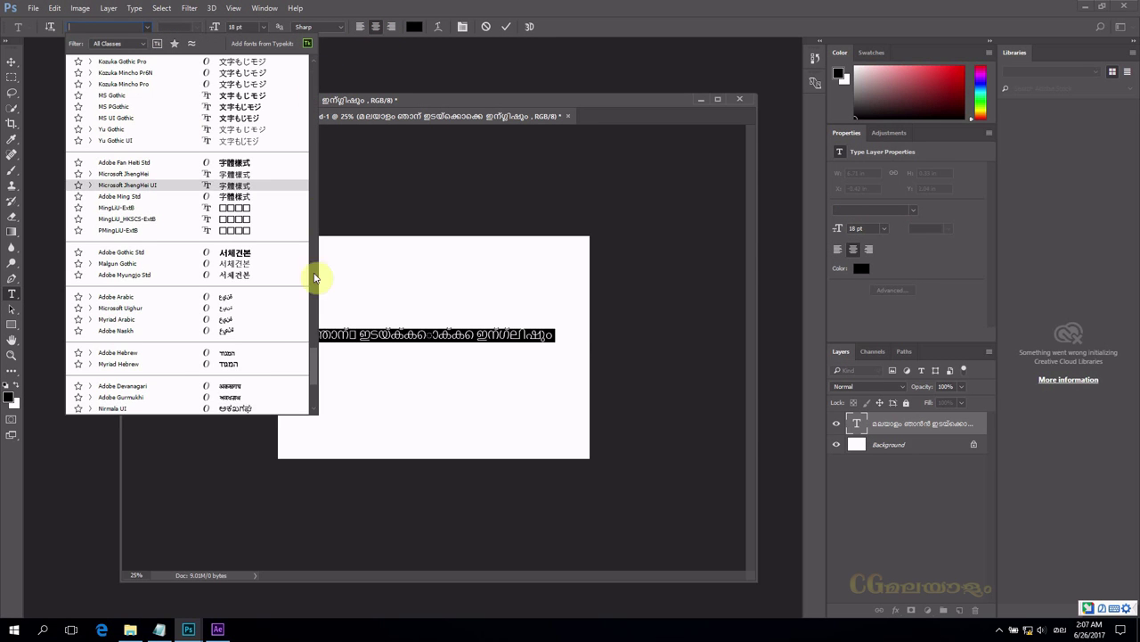
left_click_drag(315, 326, 314, 228)
left_click(126, 195)
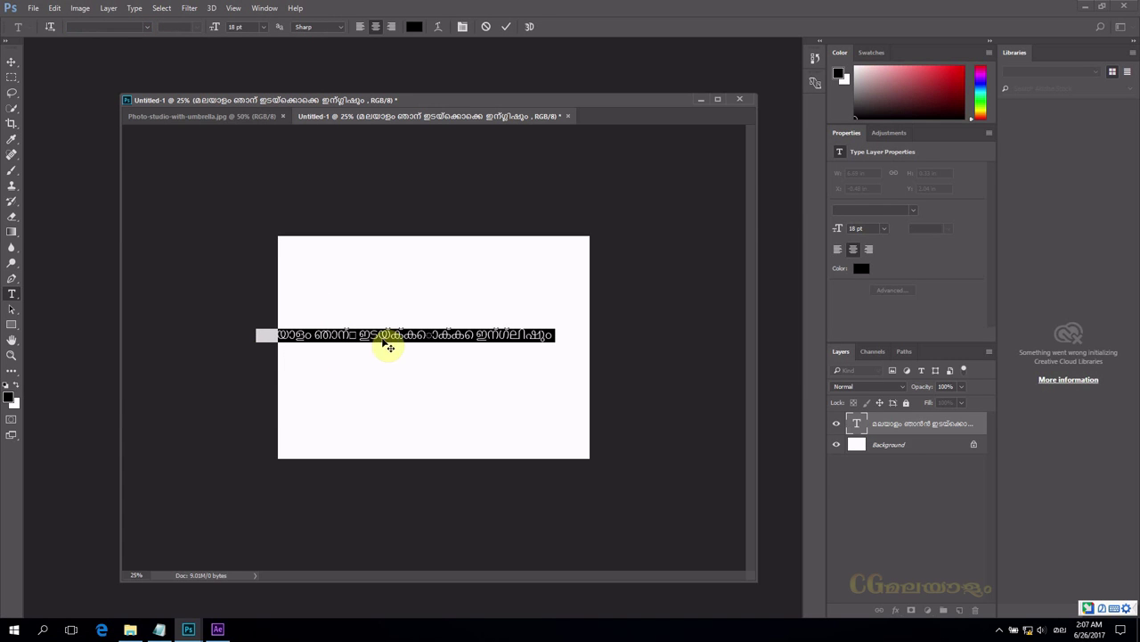
left_click(399, 389)
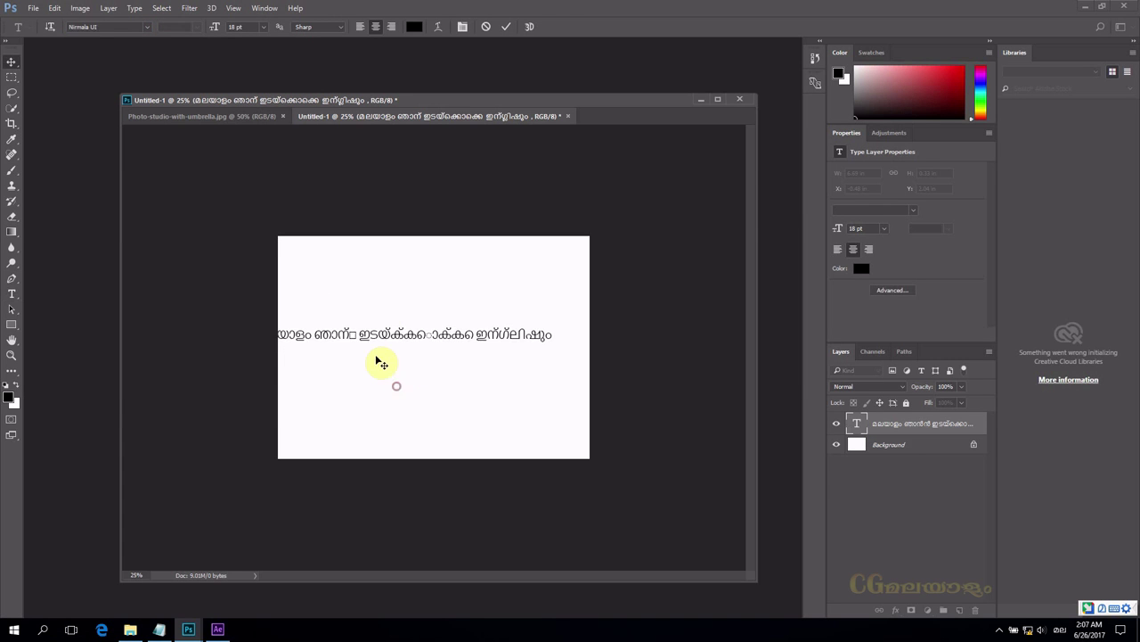
key("v")
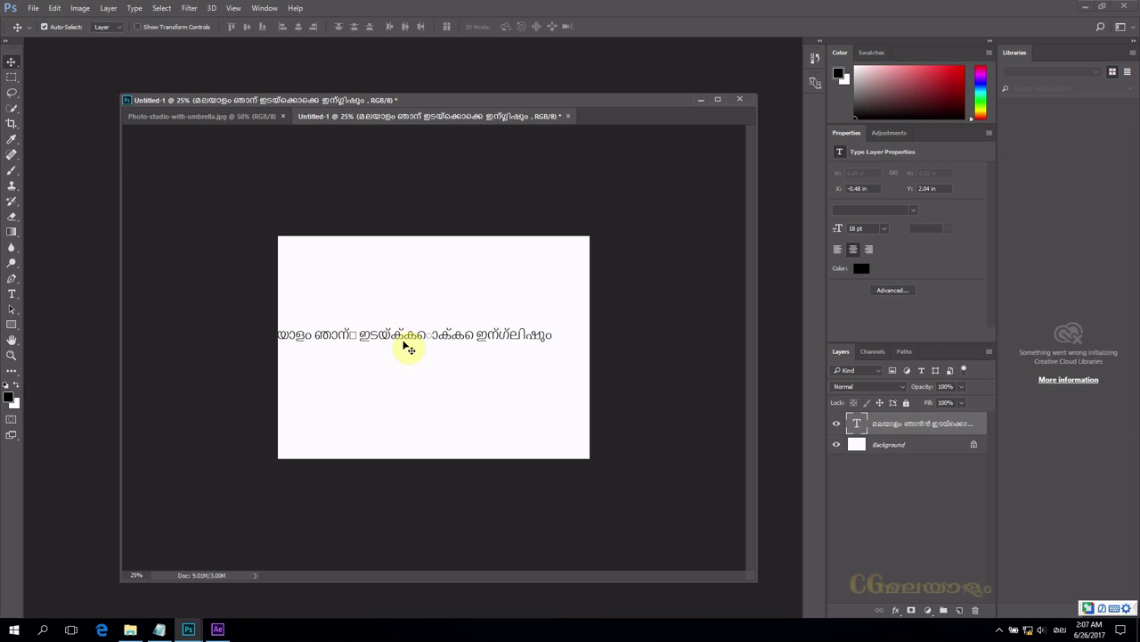
double_click(859, 425)
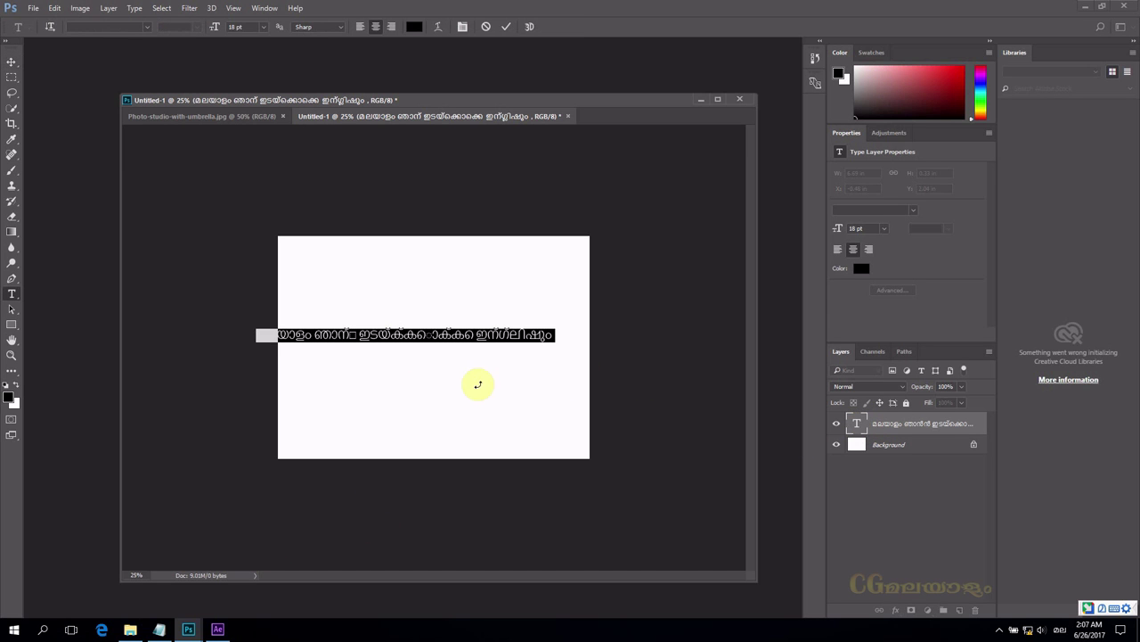
left_click(1083, 6)
- Try launching the Unicode2ML converter from its desktop shortcut
left_click(1078, 5)
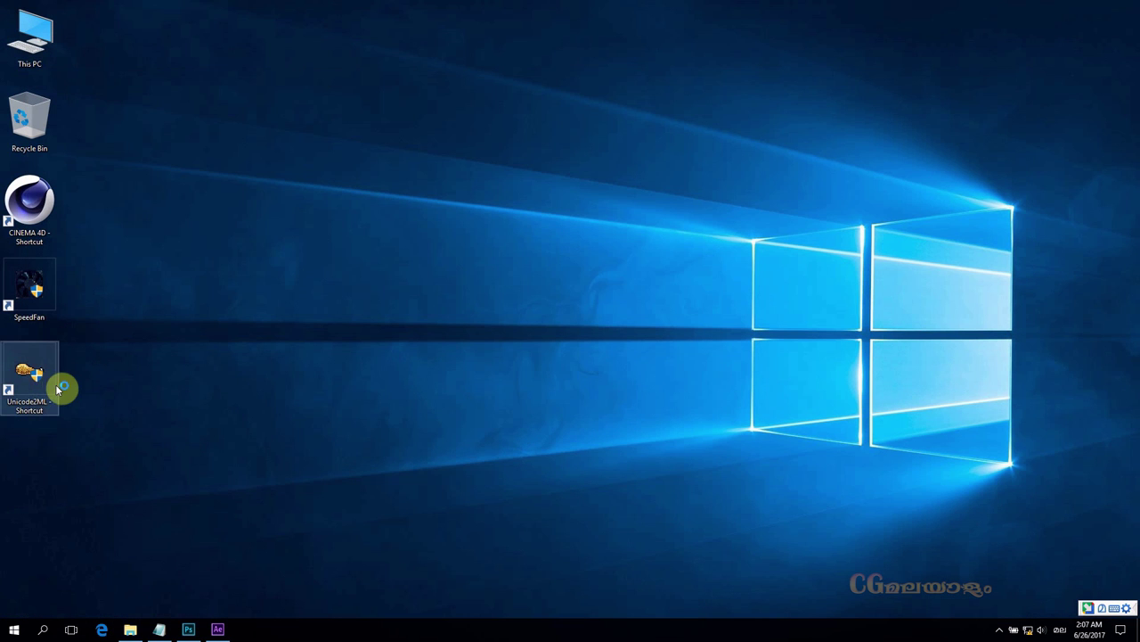
double_click(38, 375)
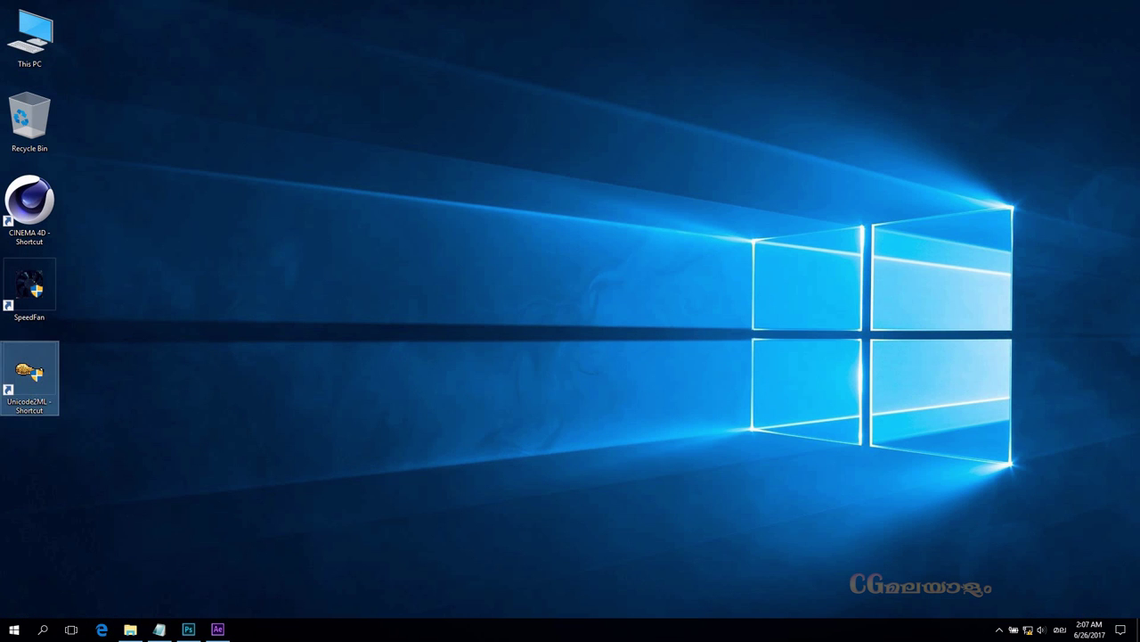
right_click(33, 379)
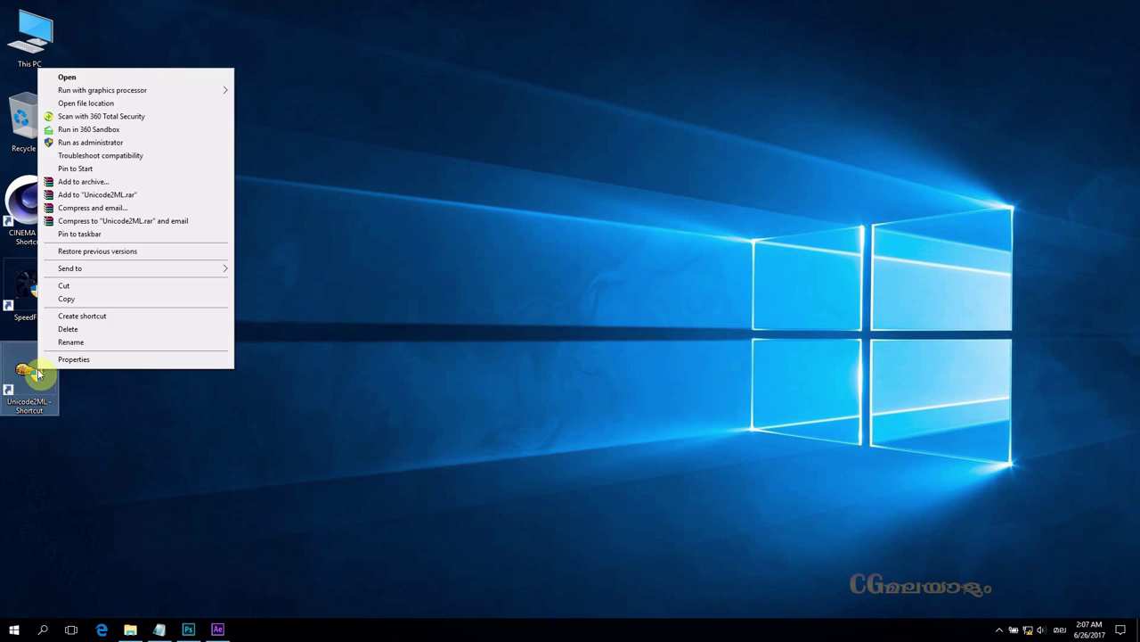
left_click(115, 379)
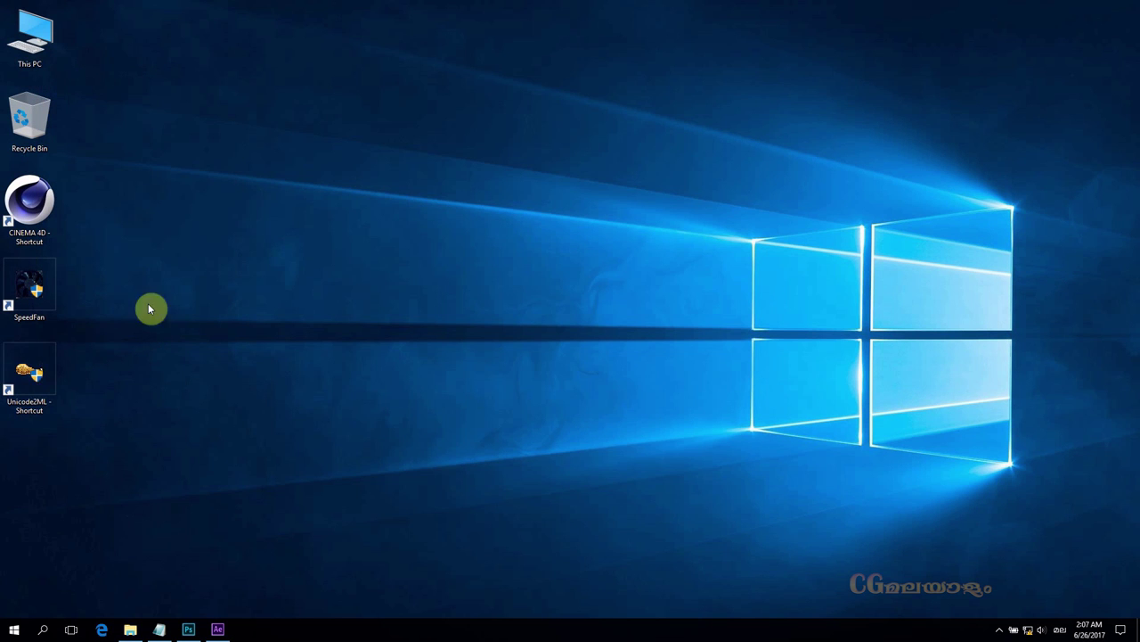
- Set the Unicode2ML shortcut to Windows XP (Service Pack 3) compatibility mode and launch it
right_click(33, 361)
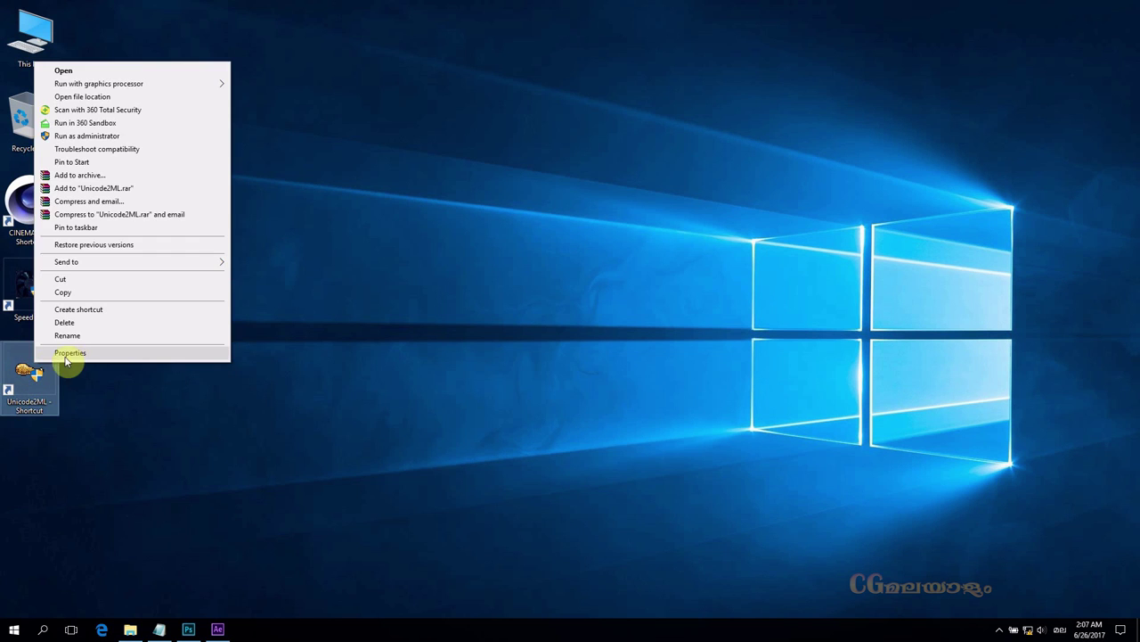
left_click(80, 355)
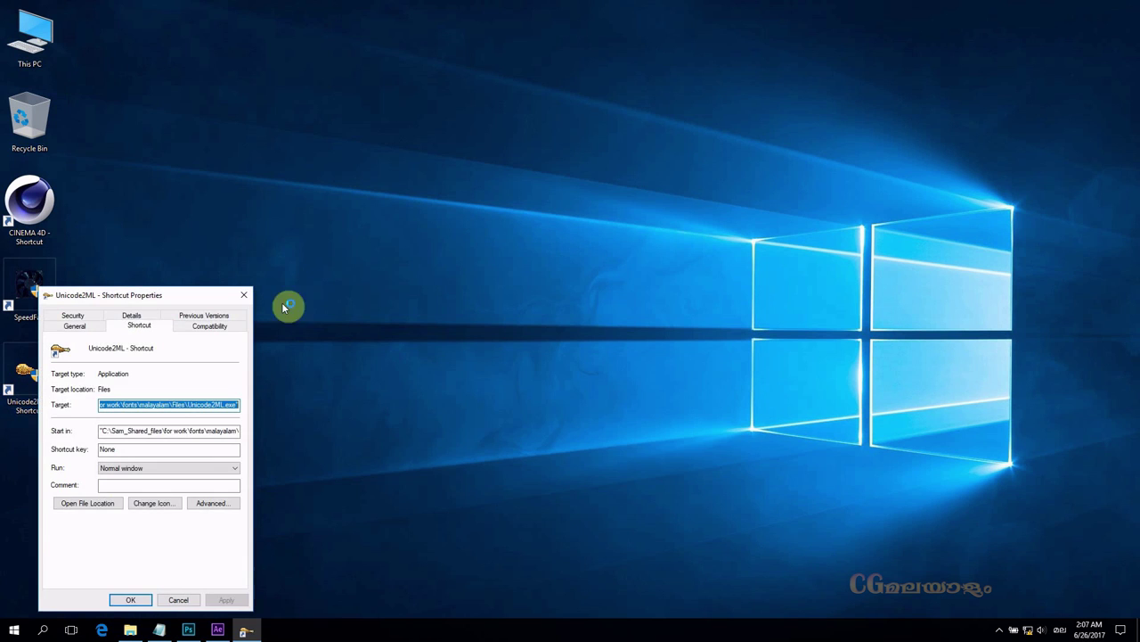
left_click(84, 327)
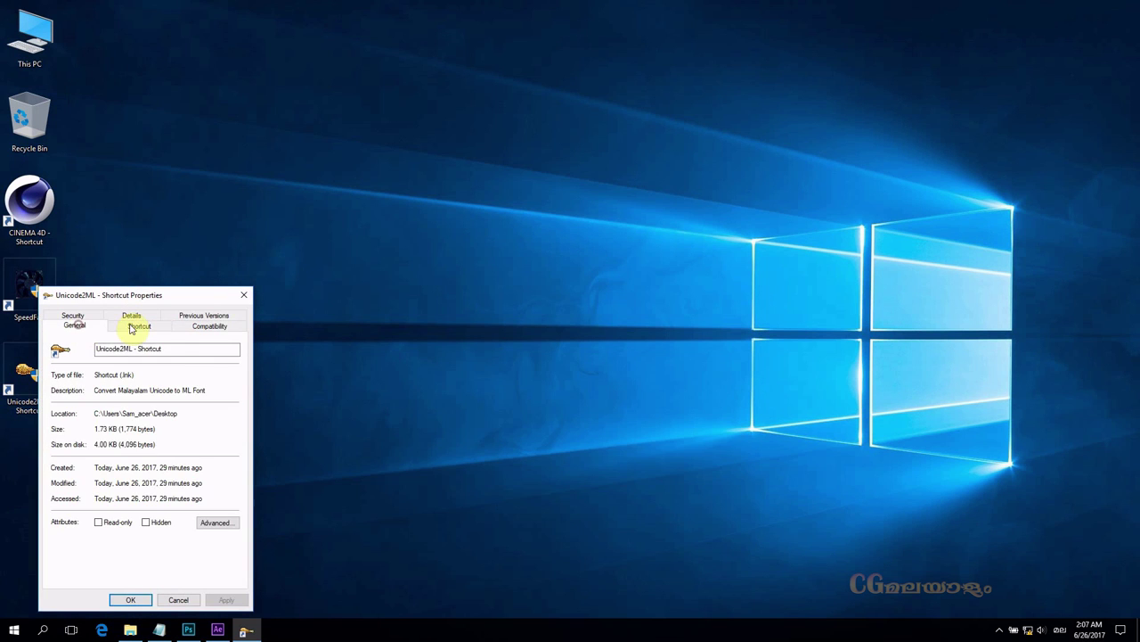
left_click(204, 327)
left_click_drag(182, 296, 415, 194)
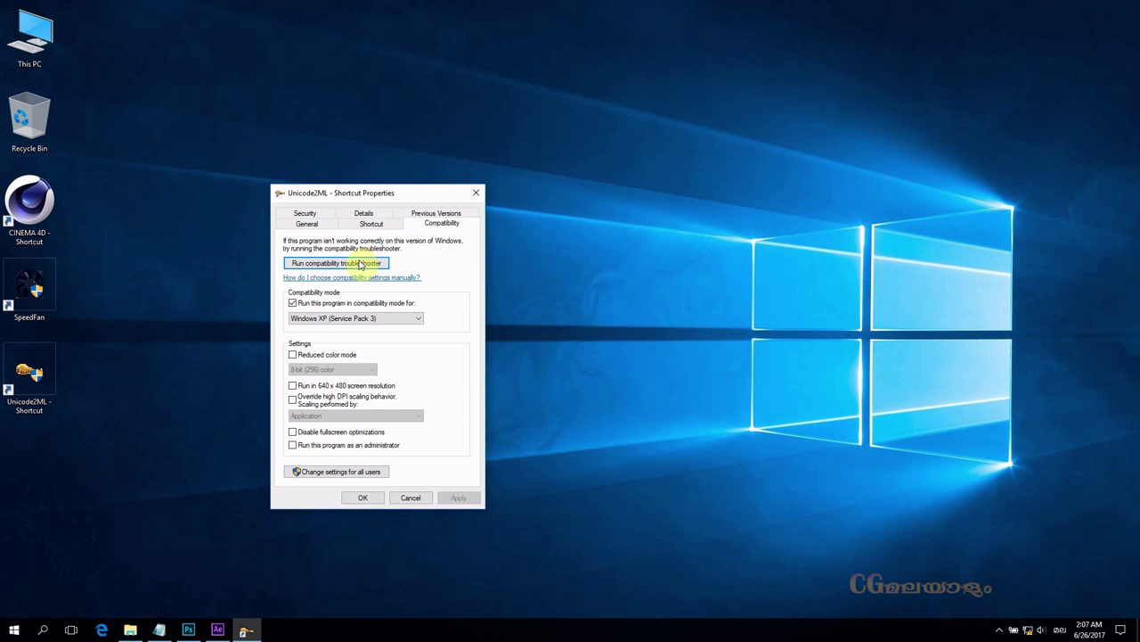
left_click(375, 318)
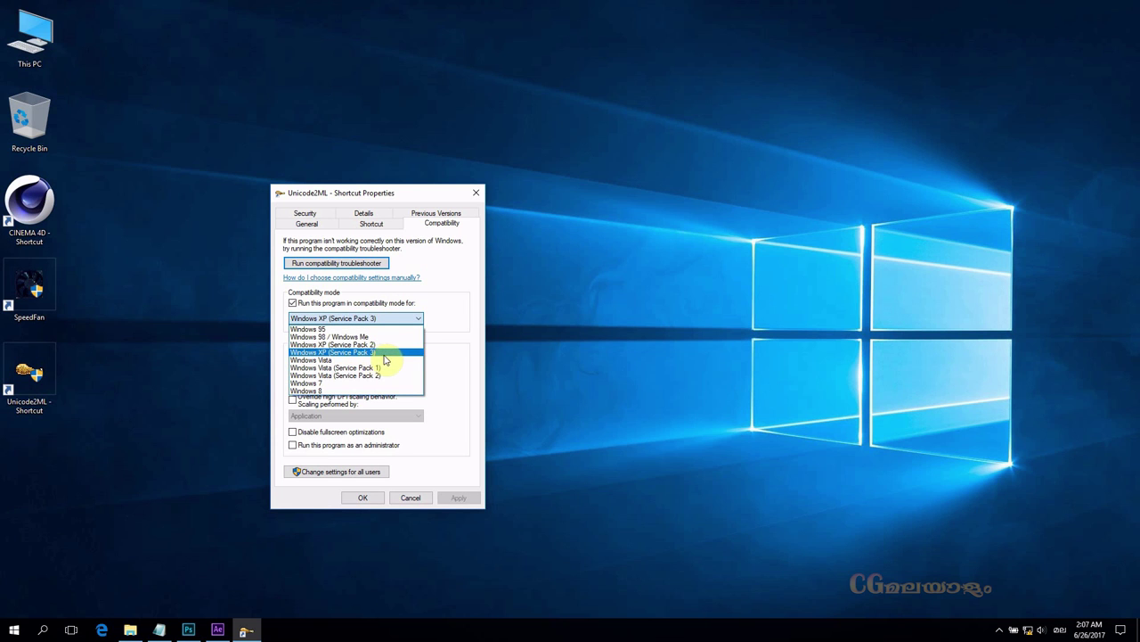
left_click(472, 337)
left_click(371, 501)
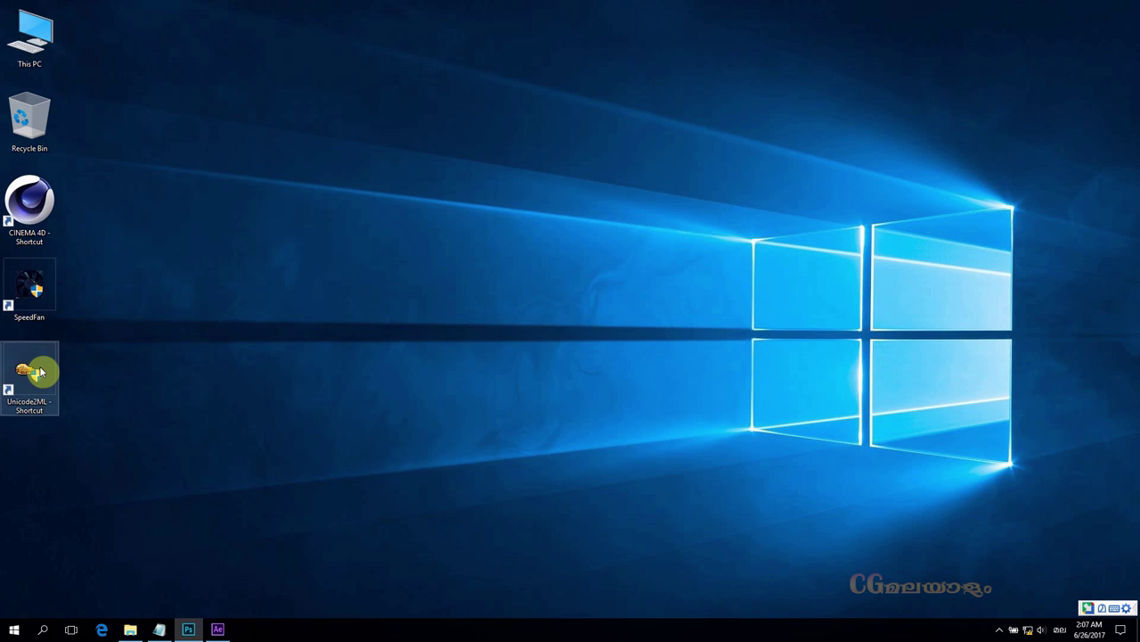
left_click(29, 374)
- Paste the Malayalam sentence into Unicode2ML, convert it to ML encoding and select the output
left_click(415, 287)
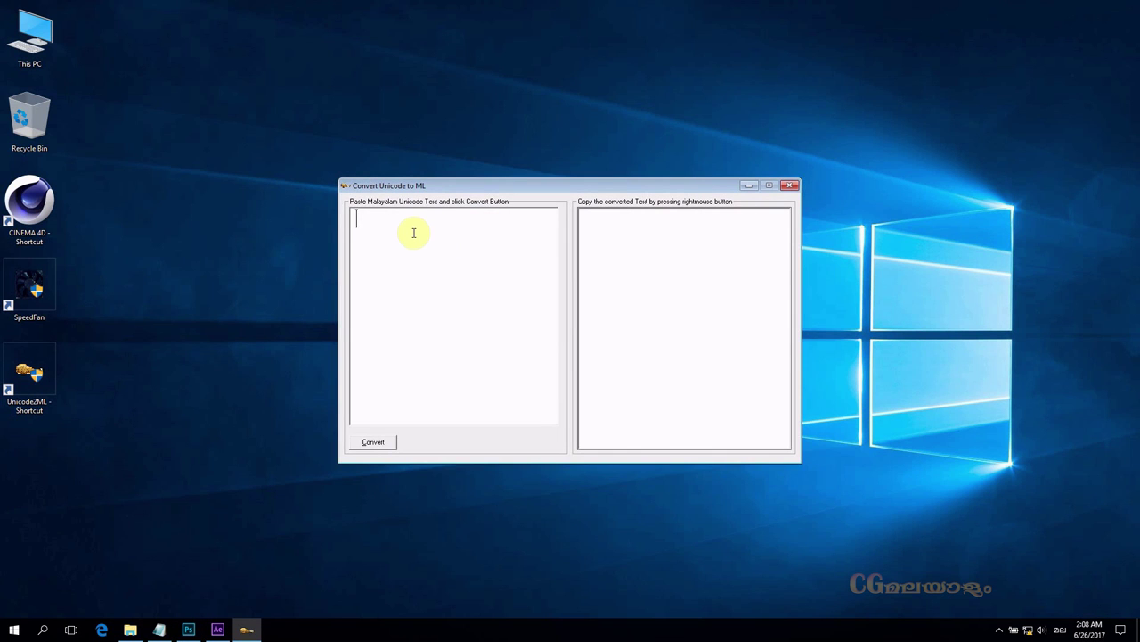
key("ctrl+v")
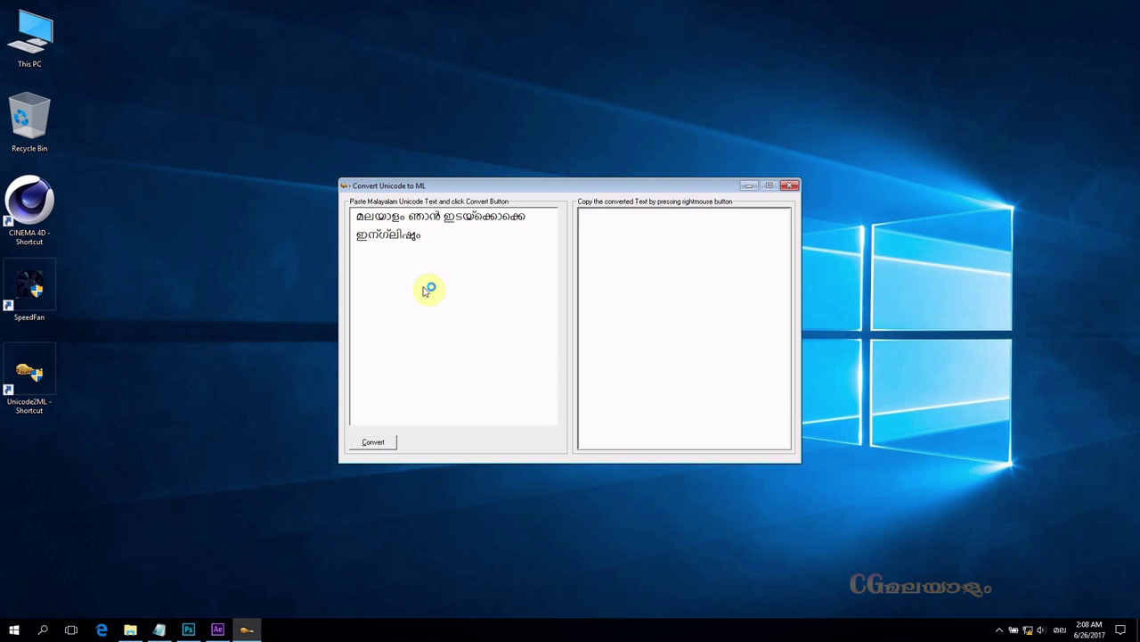
left_click(380, 442)
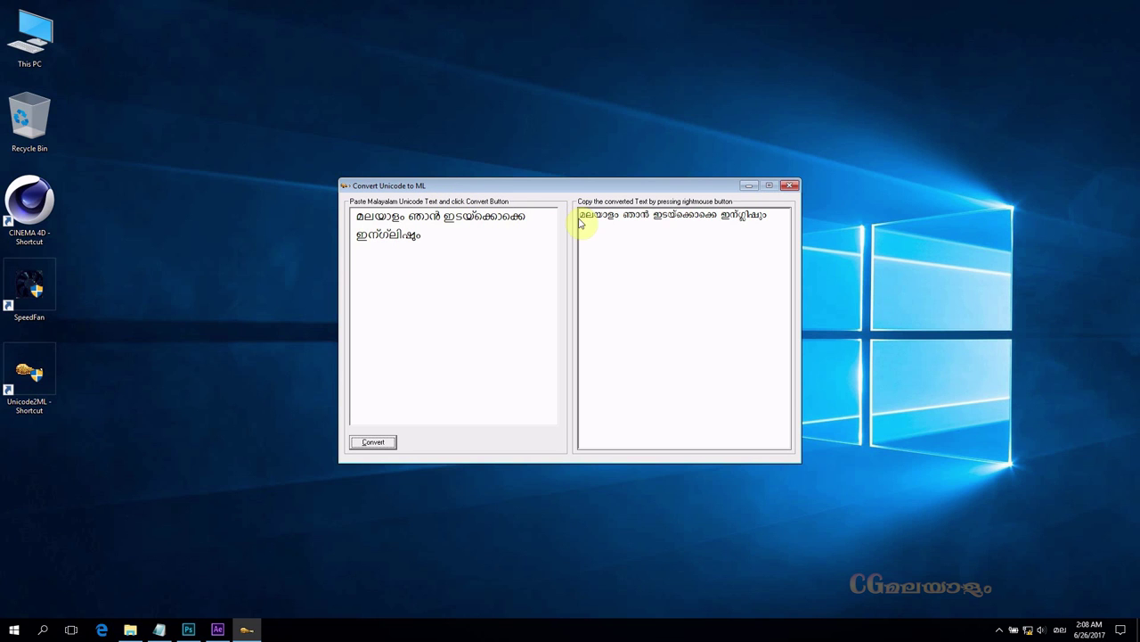
left_click_drag(582, 215, 864, 218)
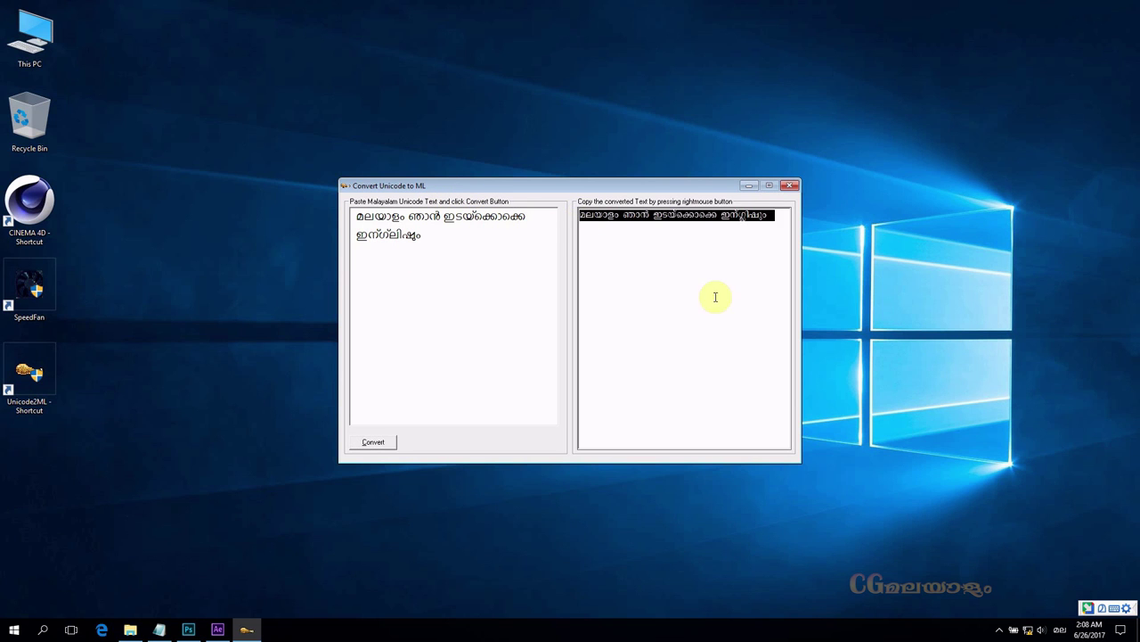
left_click(188, 629)
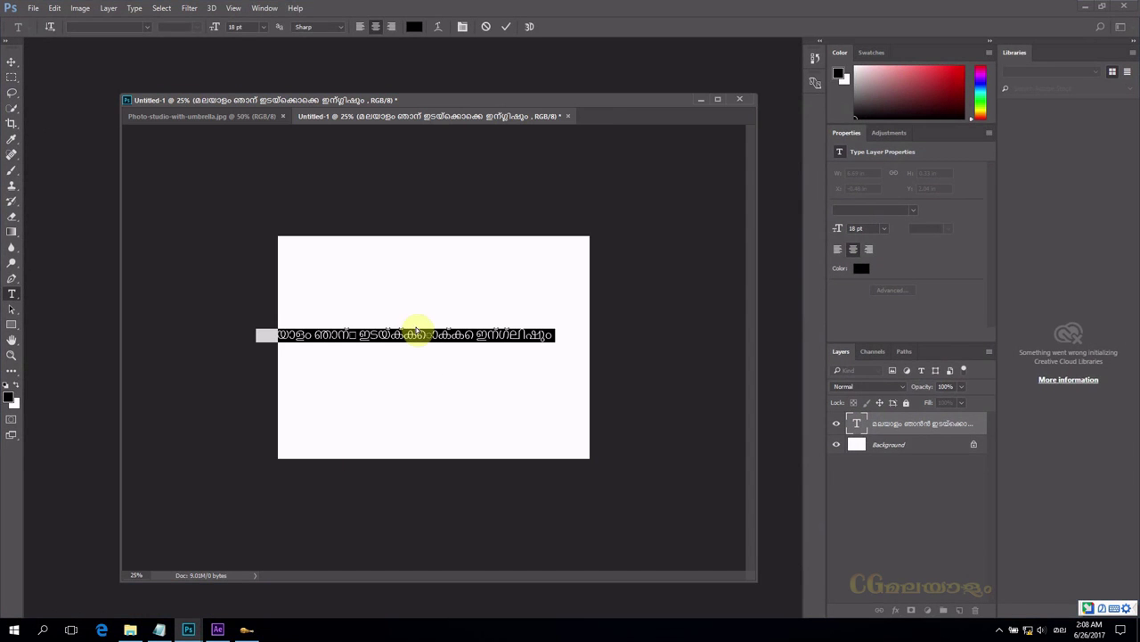
- Paste the converted line into the type layer and set it in ML-TTAyilyamBold
key("ctrl+v")
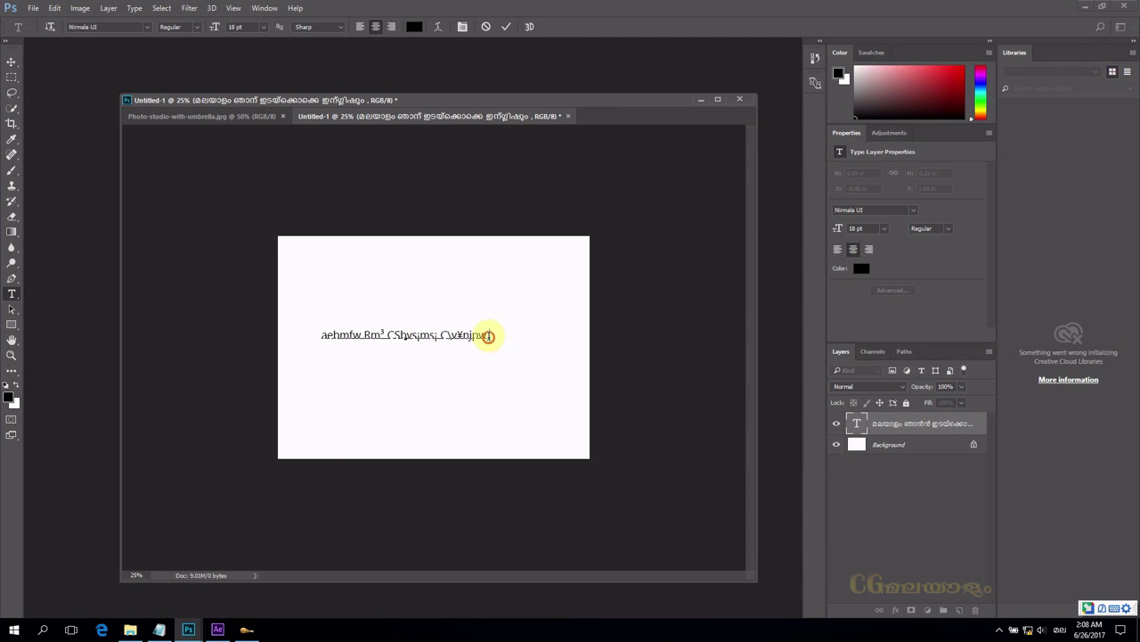
key("ctrl+a")
left_click(148, 26)
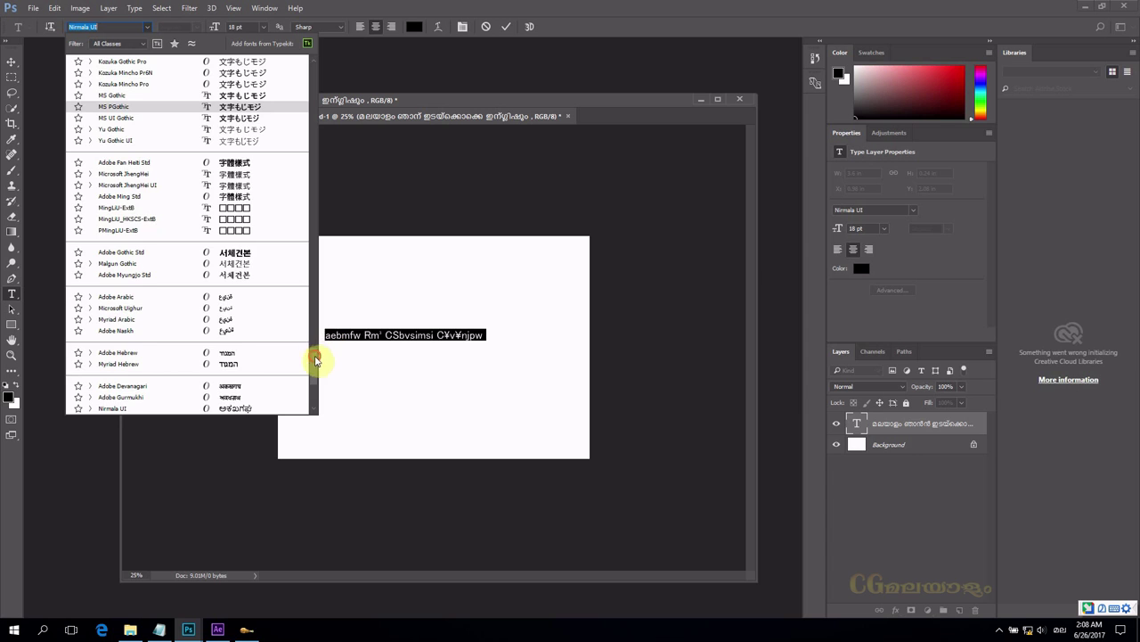
left_click_drag(315, 359, 325, 248)
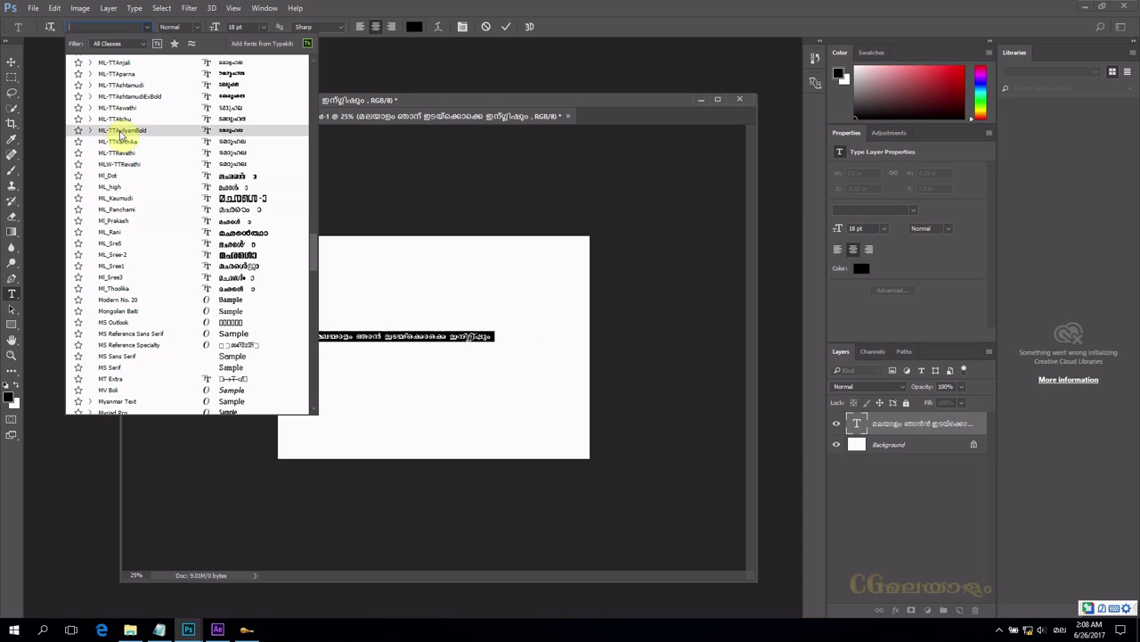
left_click(122, 132)
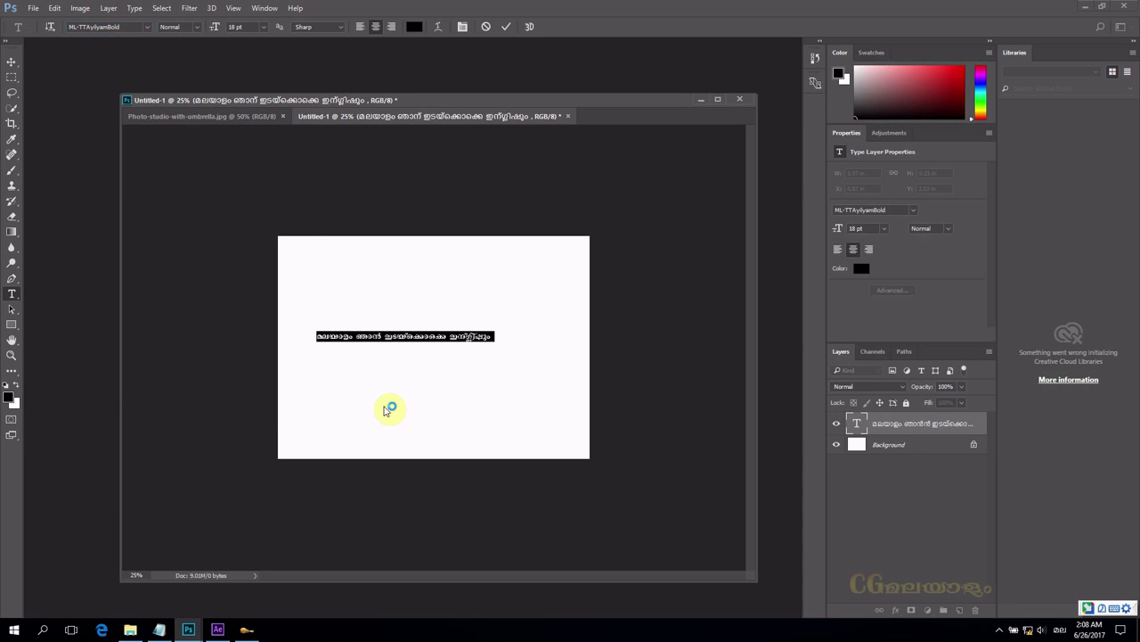
left_click(415, 403)
key("v")
key("ctrl+plus")
key("ctrl+plus")
key("ctrl+plus")
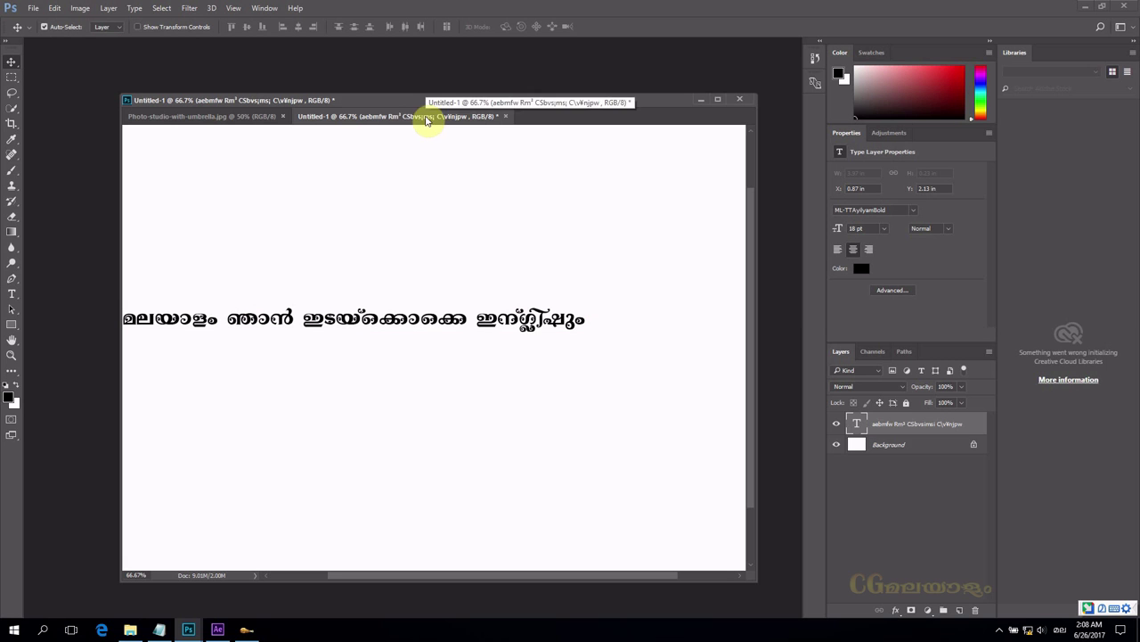
- Delete the words after മലയാളം and select the remaining word
double_click(857, 419)
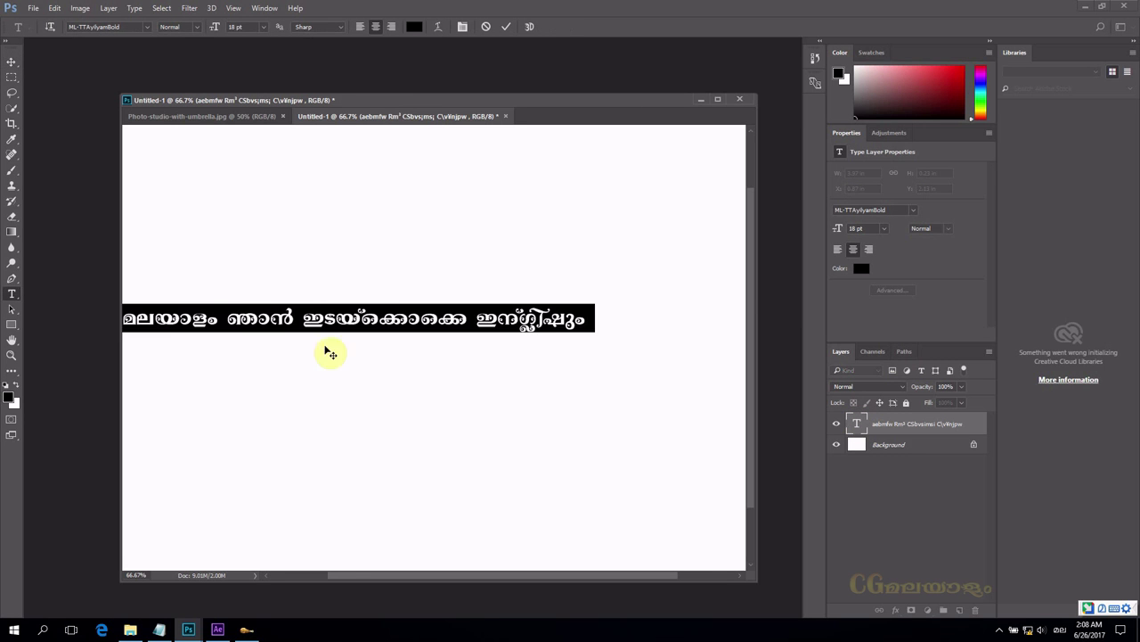
left_click_drag(216, 320, 362, 321)
left_click_drag(688, 284, 774, 287)
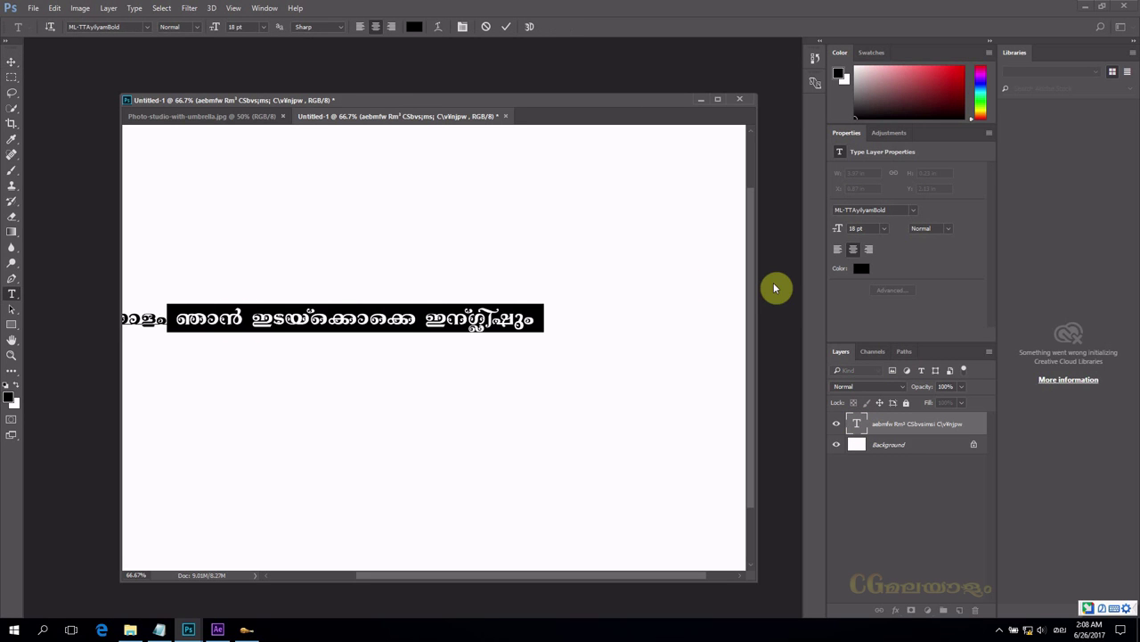
key("BackSpace")
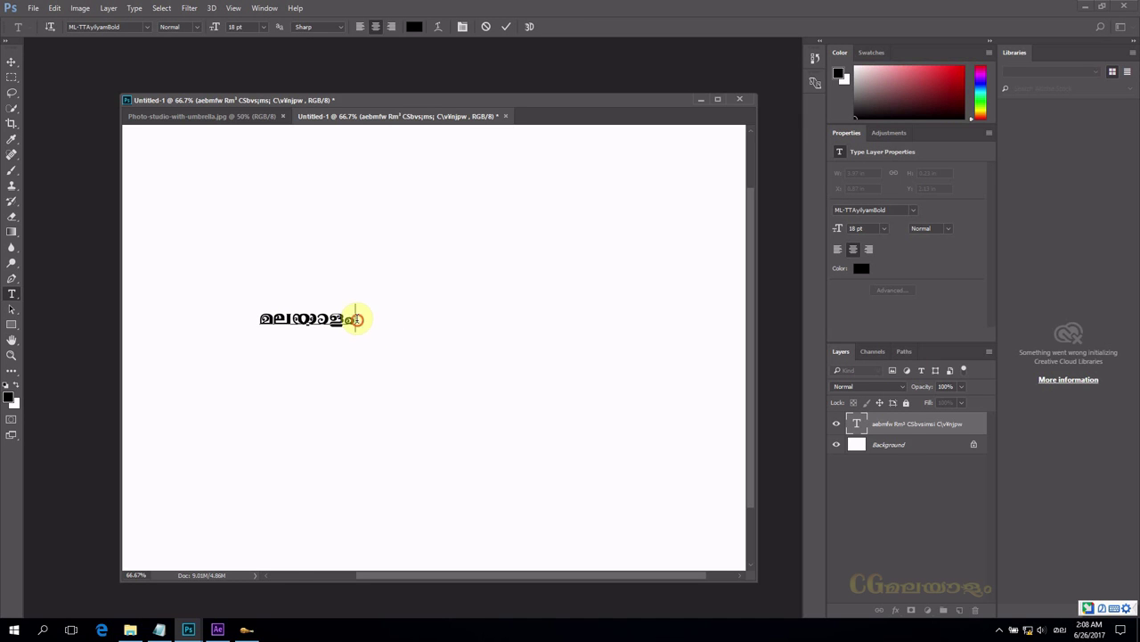
left_click_drag(356, 319, 245, 318)
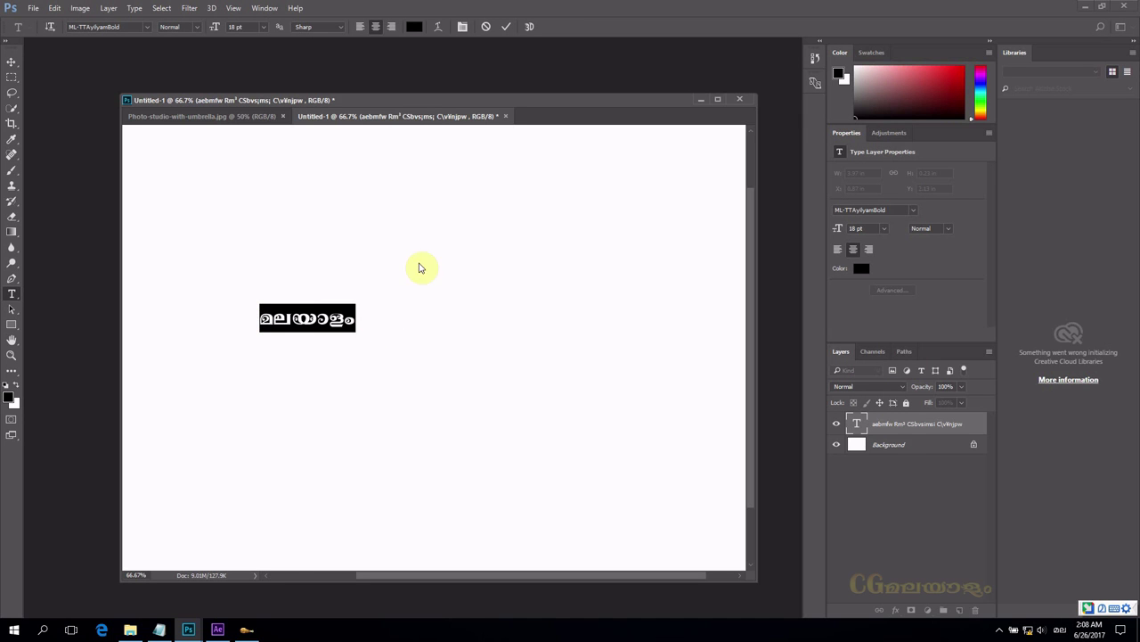
left_click(230, 630)
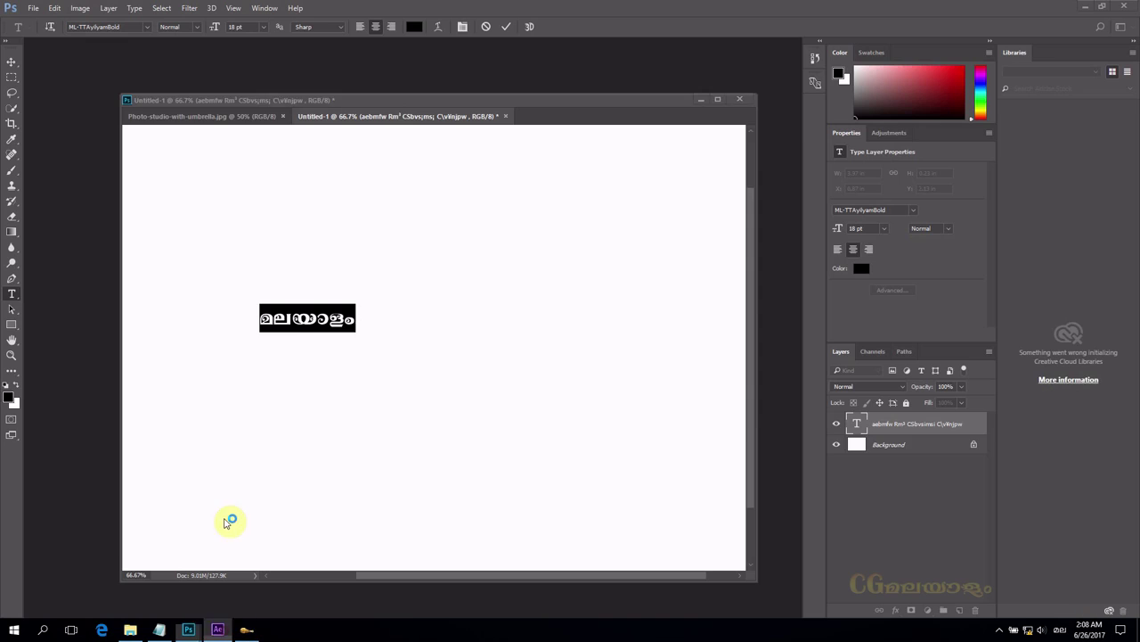
- Start a new empty project, discarding changes to the gold text project
left_click(9, 20)
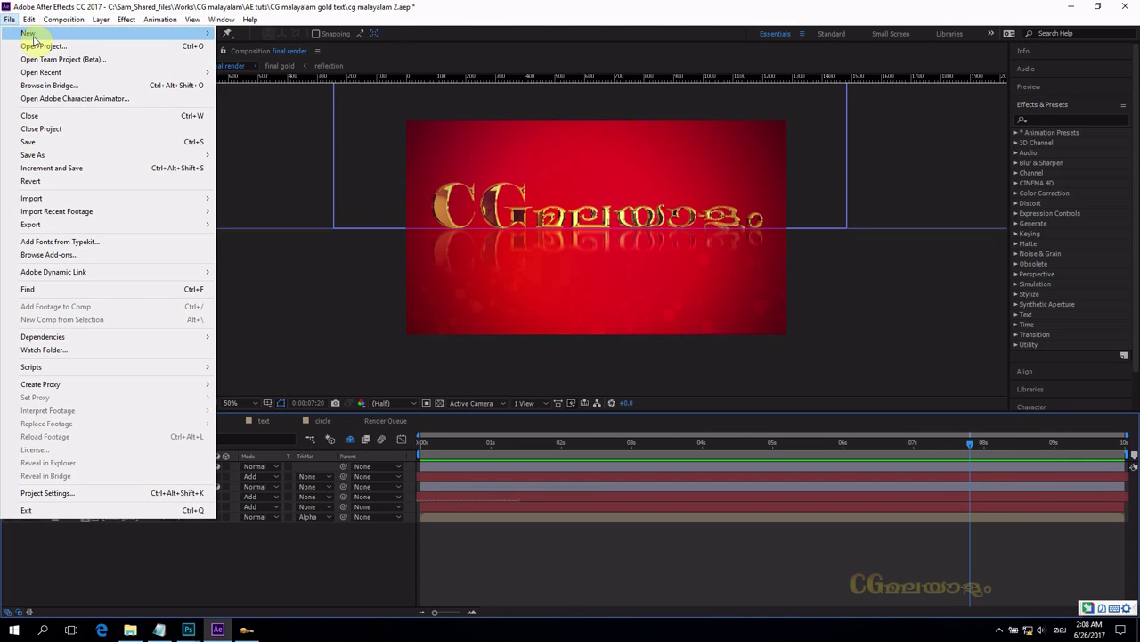
mouse_move(35, 34)
left_click(336, 36)
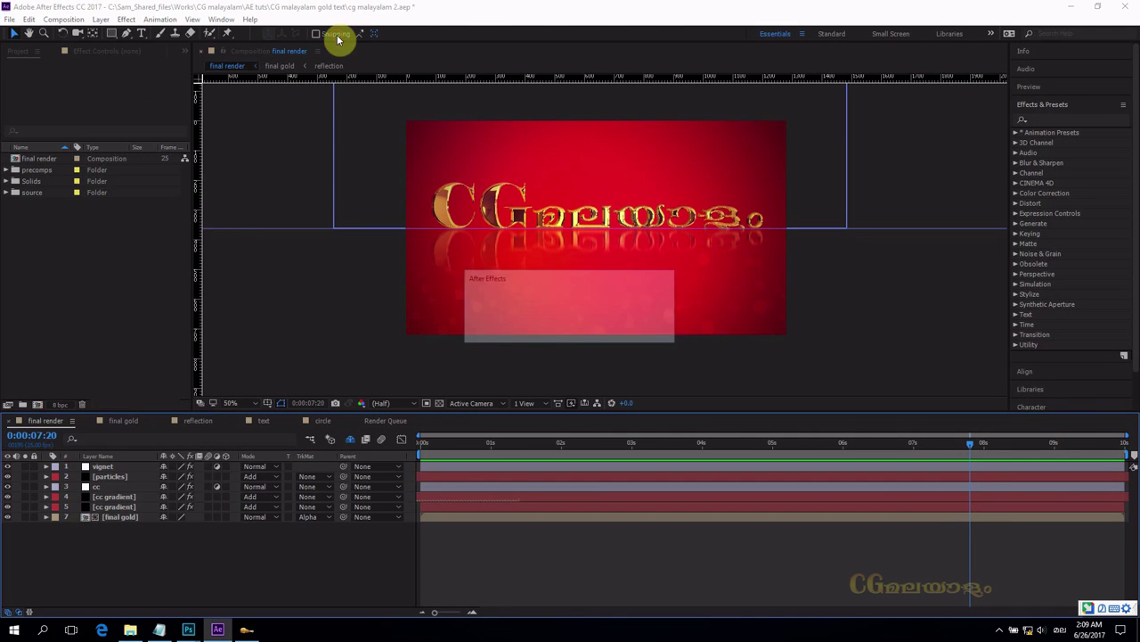
left_click(591, 330)
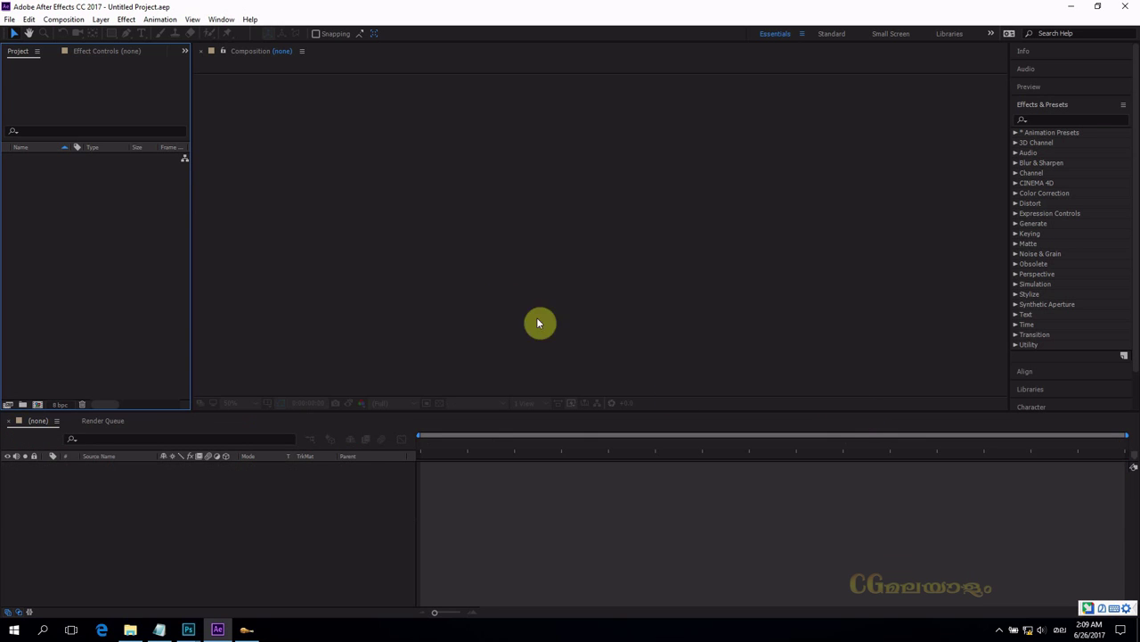
- Switch the keyboard input language to English (United States)
left_click(1061, 630)
left_click(1040, 489)
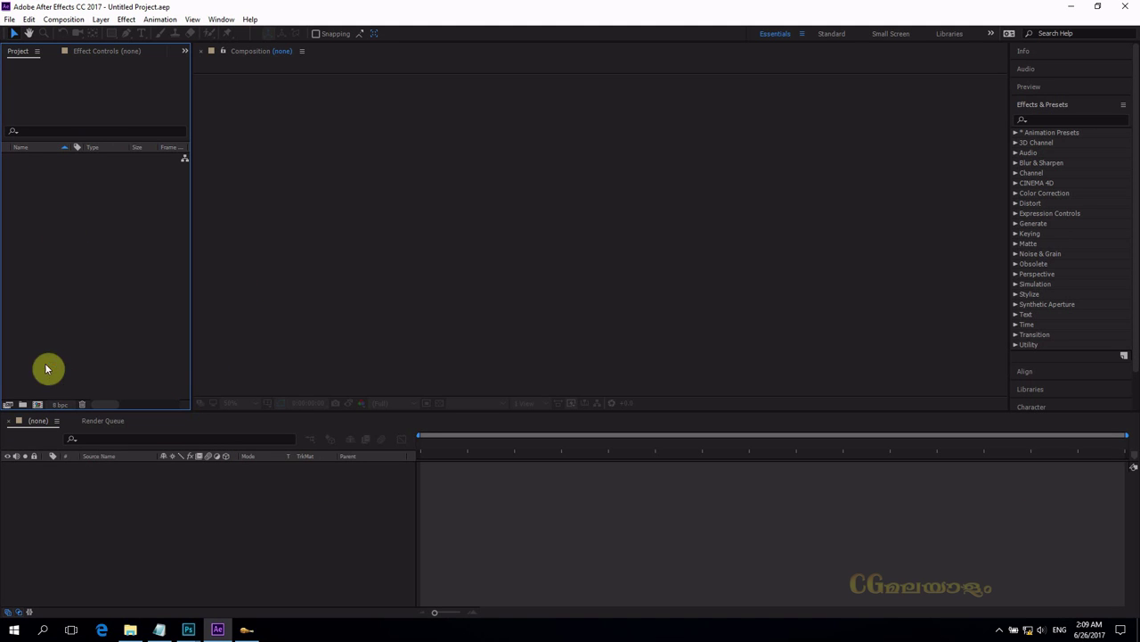
left_click(66, 19)
- Create a composition named Text using the HDV/HDTV 720 25 preset, 10 seconds long
left_click(78, 34)
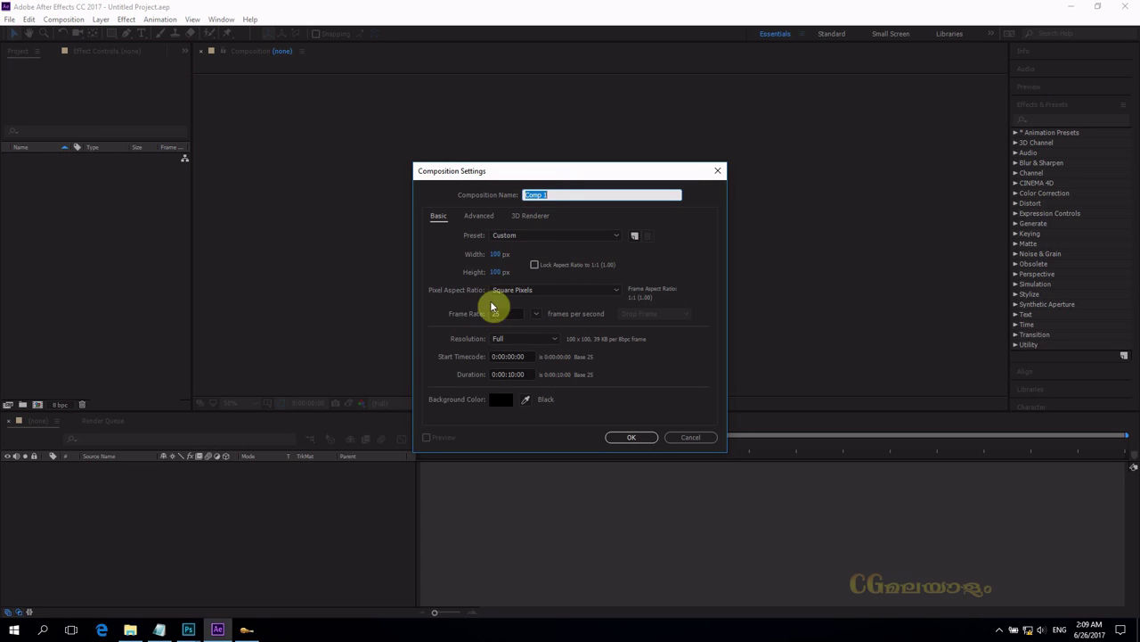
left_click(538, 235)
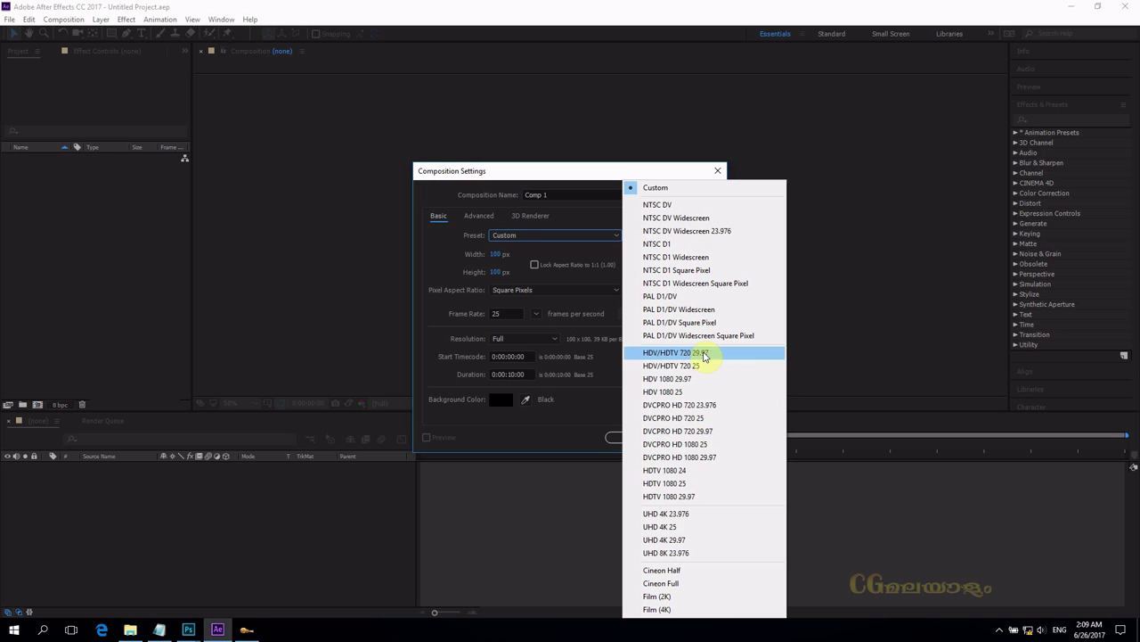
left_click(701, 483)
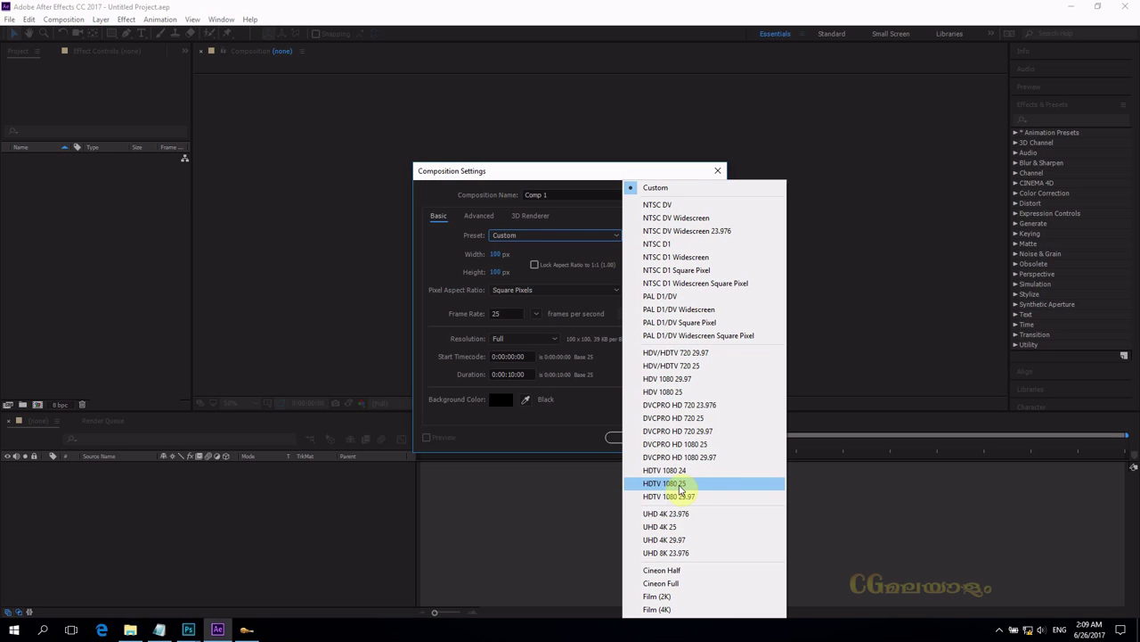
left_click(698, 366)
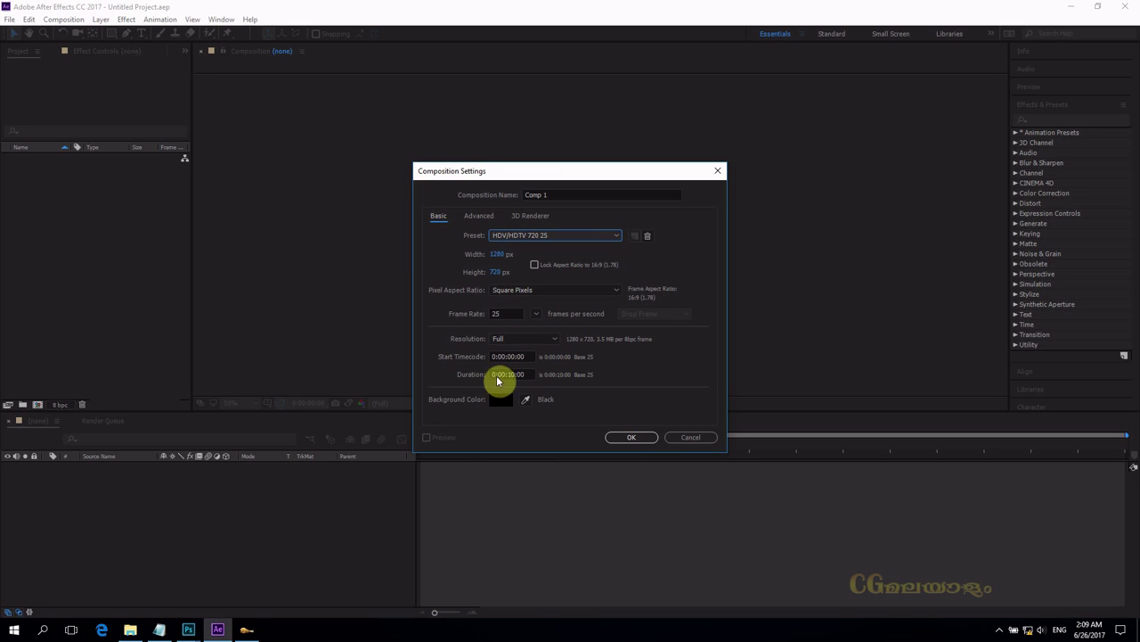
left_click(511, 374)
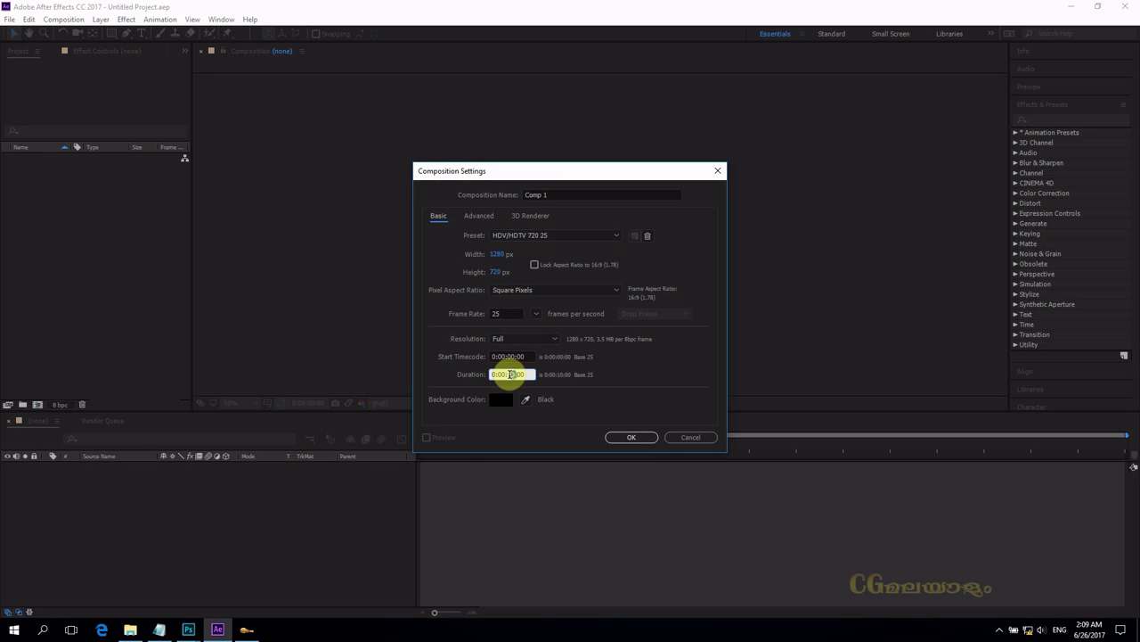
left_click(508, 375)
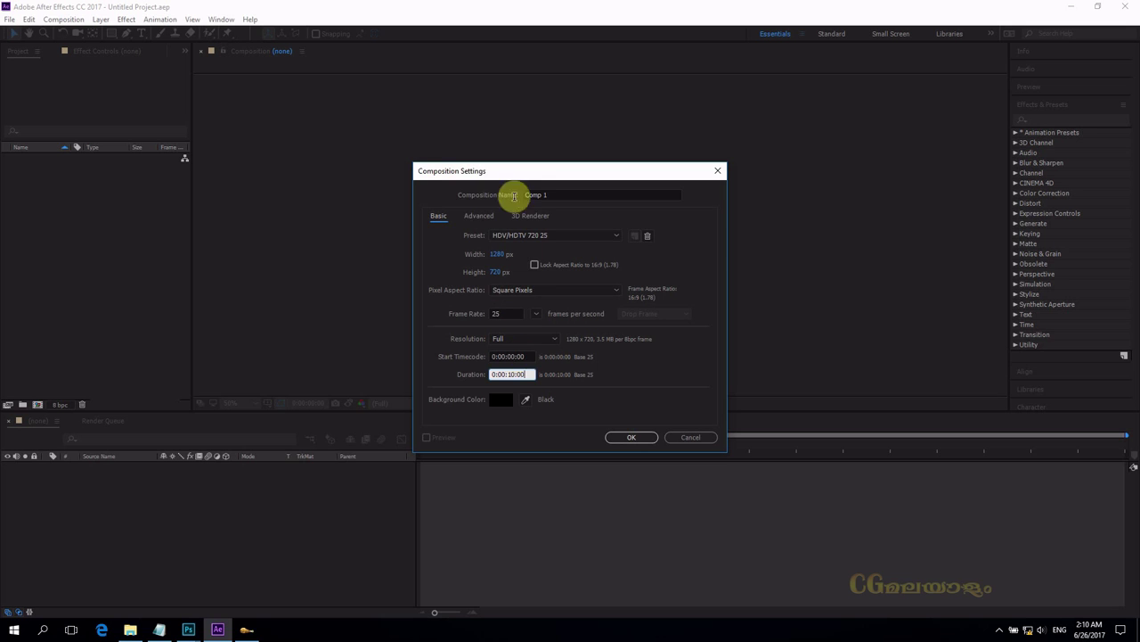
left_click(559, 193)
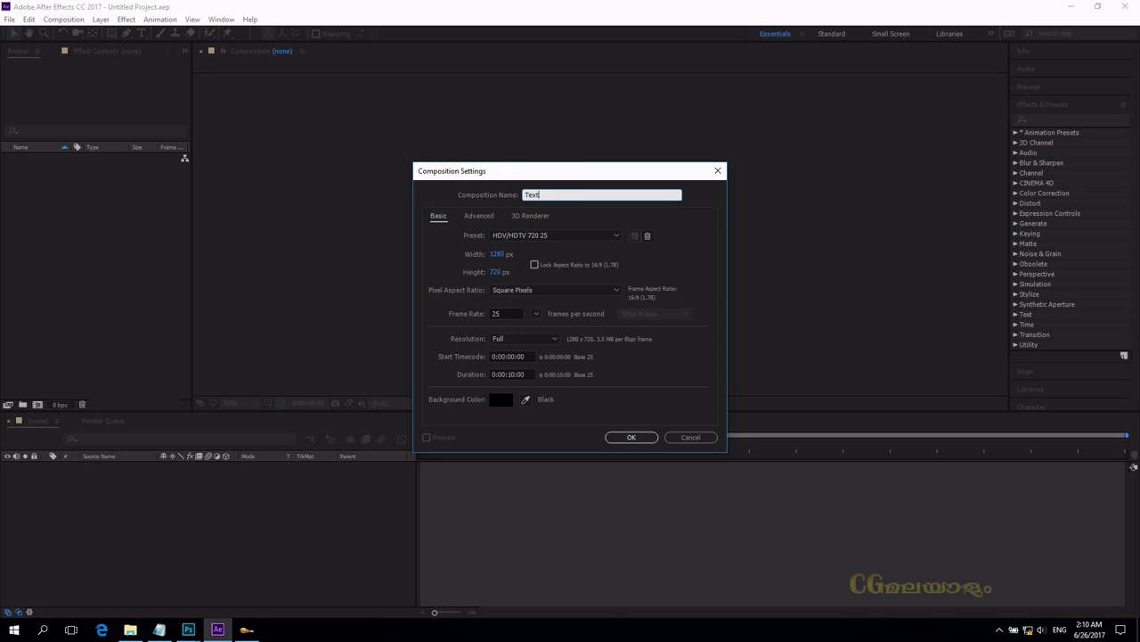
left_click(650, 435)
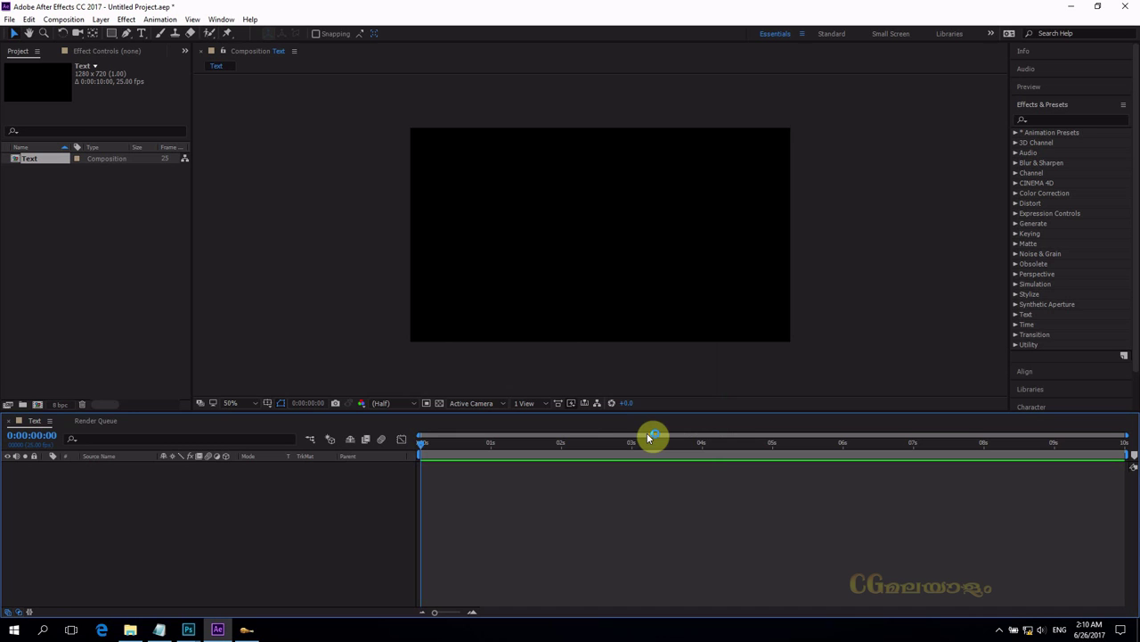
- Add a text layer reading മലയാളം (typed as 'aebmfw') and colour it white
right_click(143, 505)
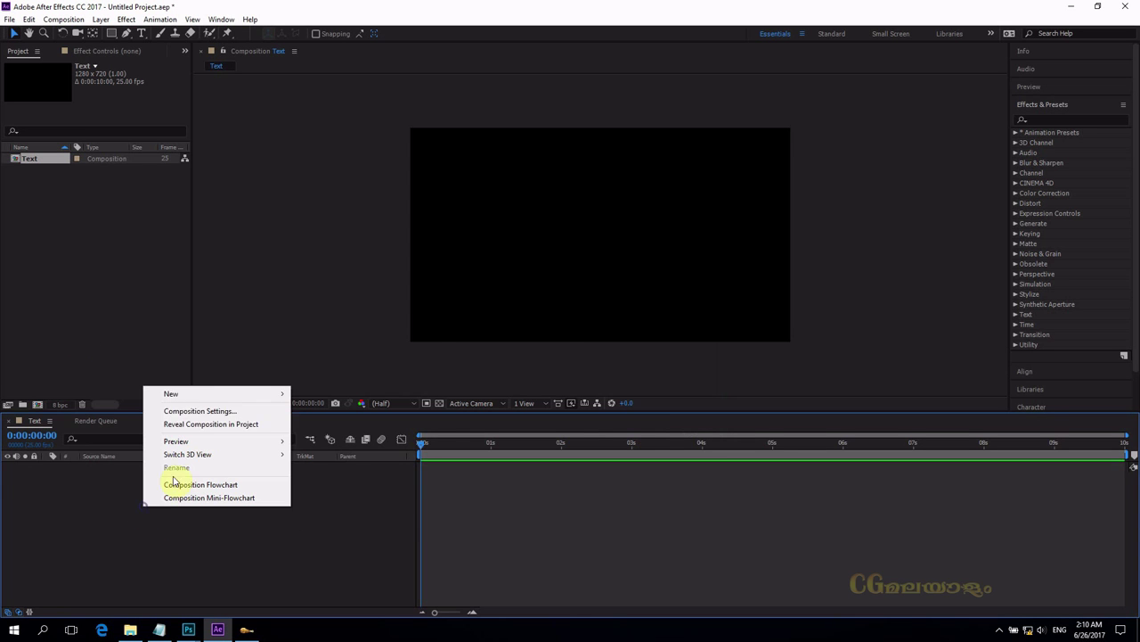
left_click(86, 481)
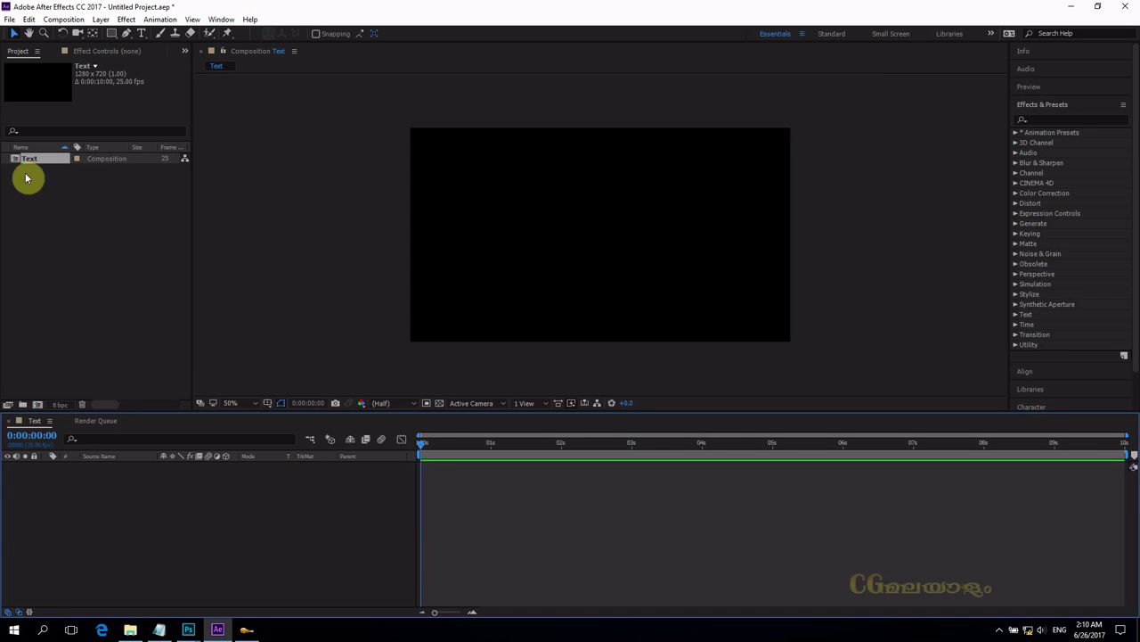
right_click(173, 527)
mouse_move(246, 413)
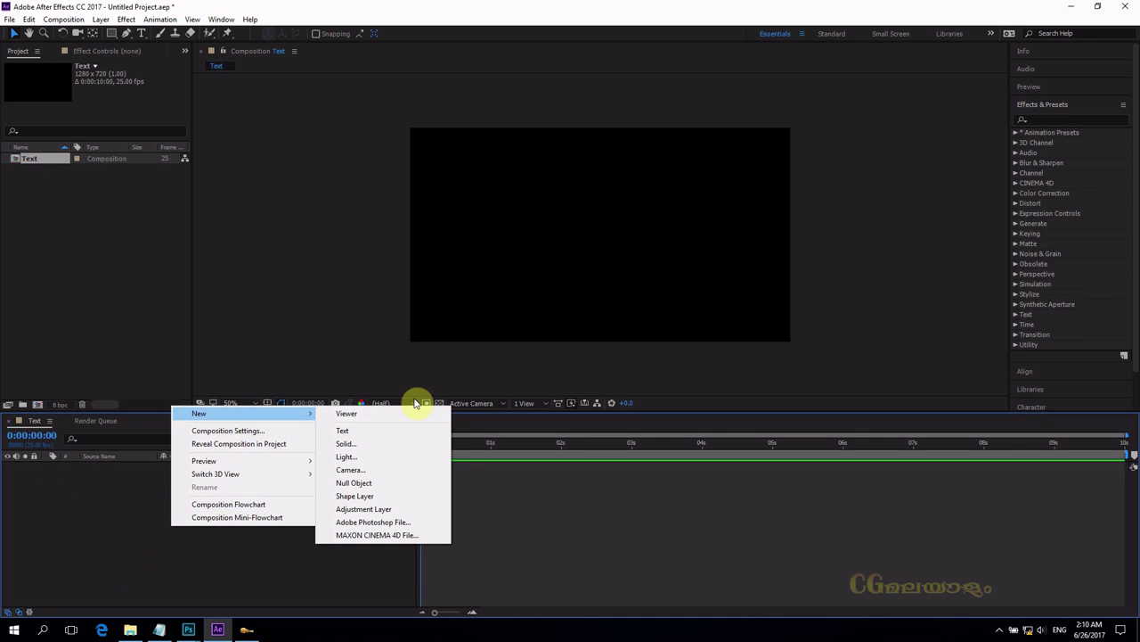
left_click(356, 431)
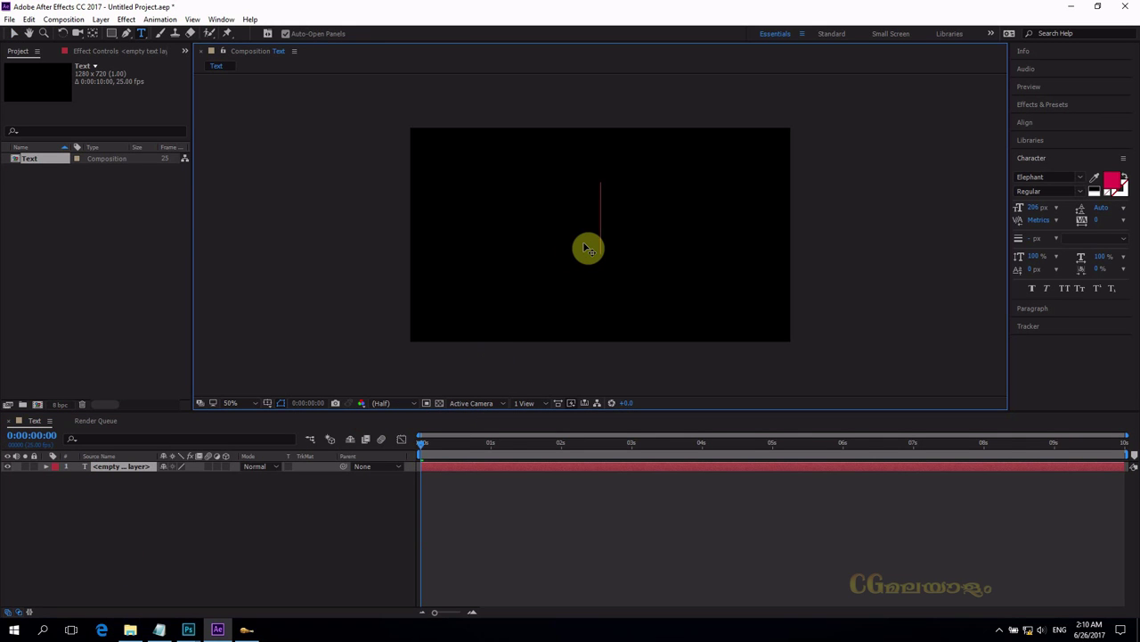
type("aebmfw")
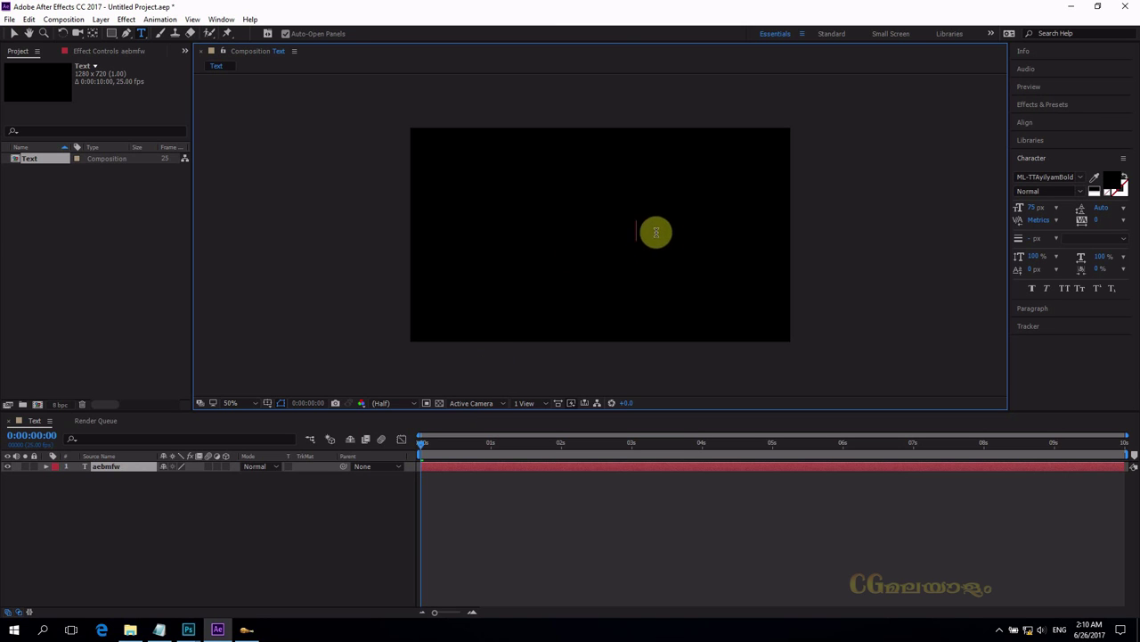
left_click_drag(656, 233, 484, 245)
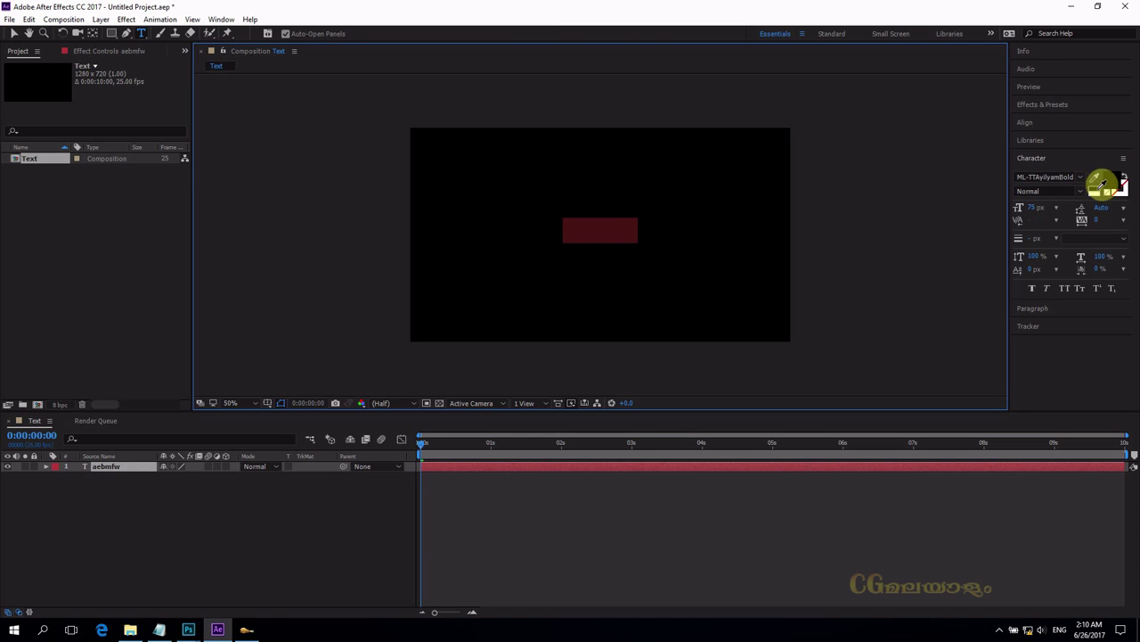
left_click(1105, 188)
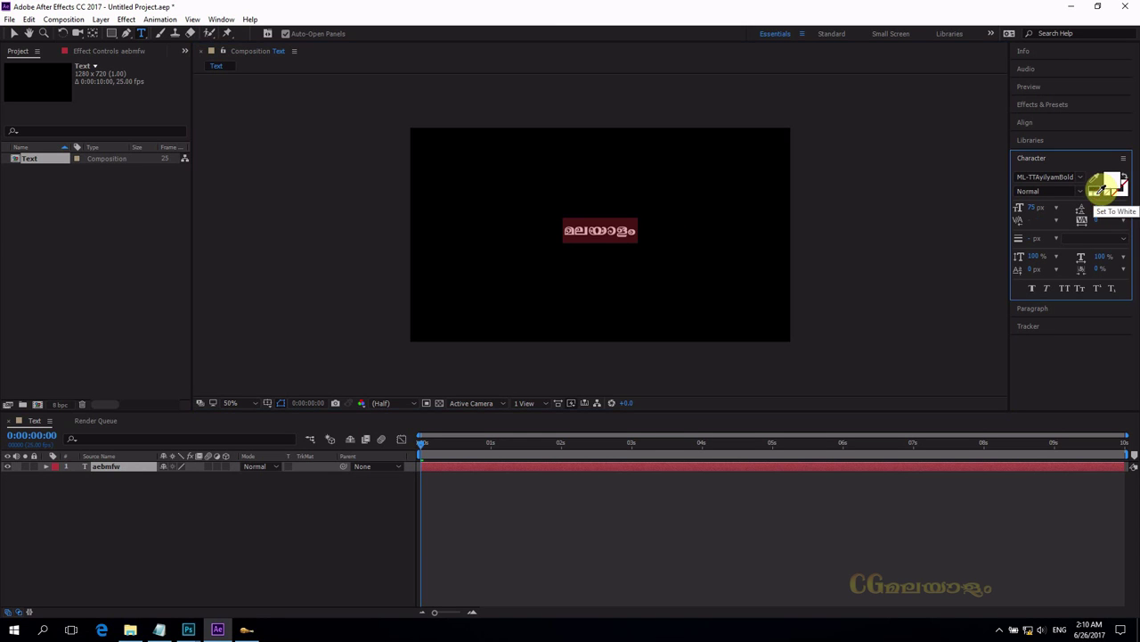
left_click(382, 543)
- Set the text layer's font size to 240 px
left_click(129, 466)
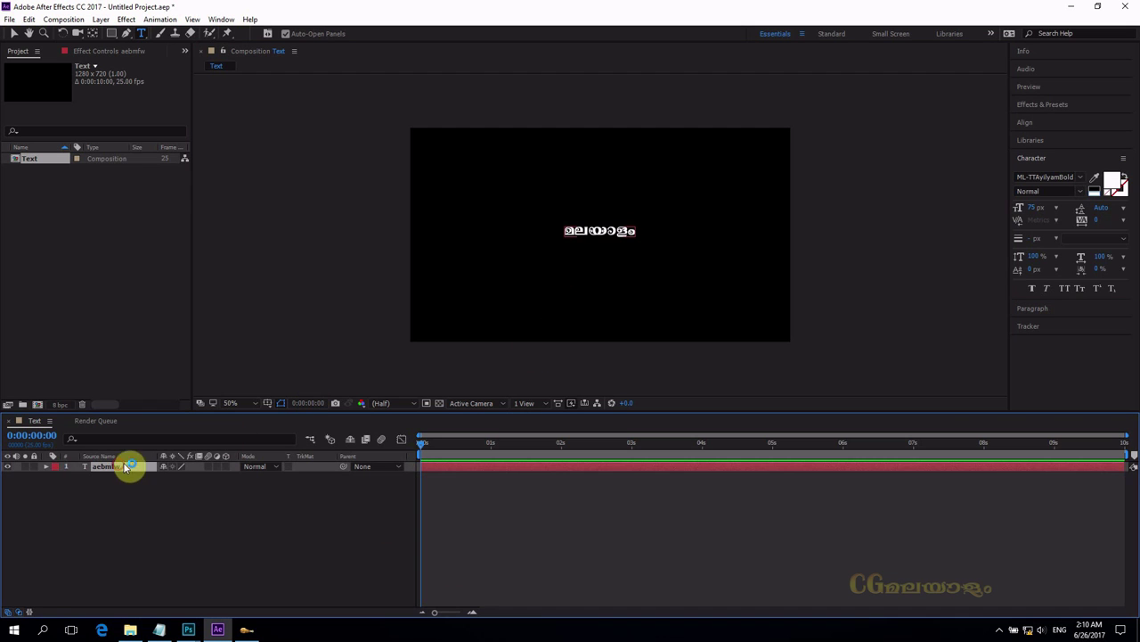
left_click_drag(1031, 208, 1128, 214)
left_click(1036, 210)
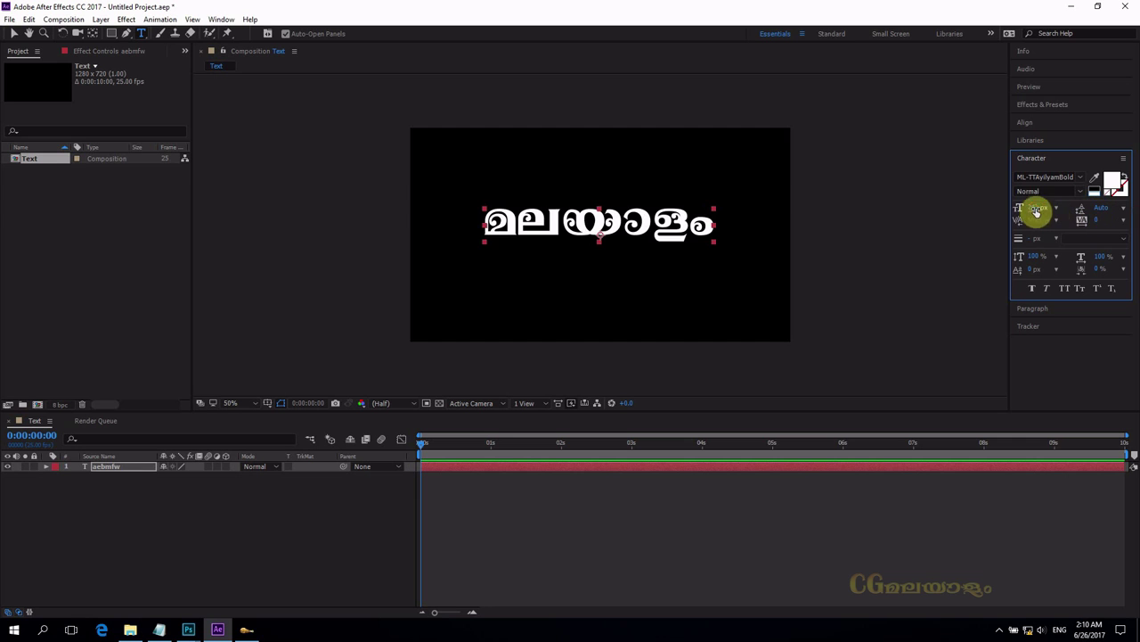
type("2")
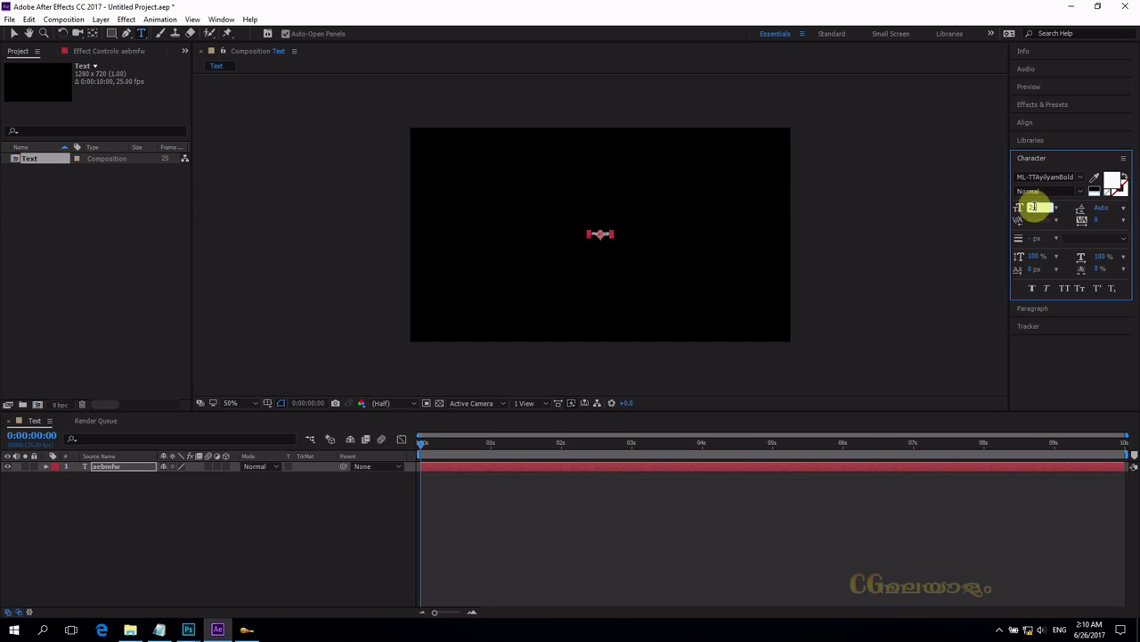
type("40")
key("Return")
left_click(717, 568)
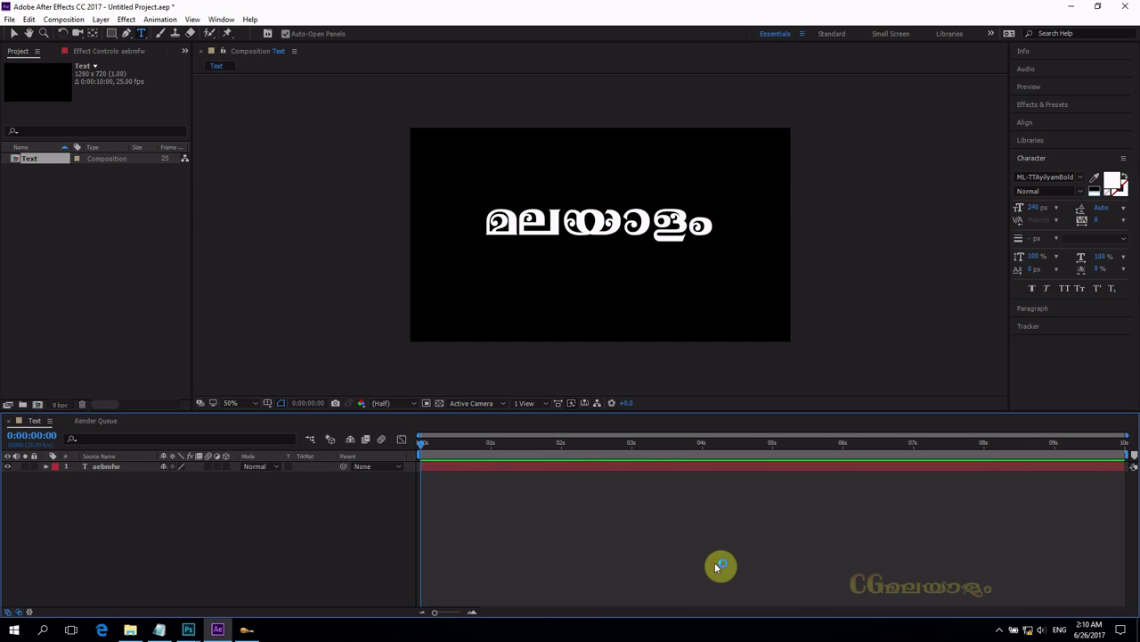
left_click(1034, 208)
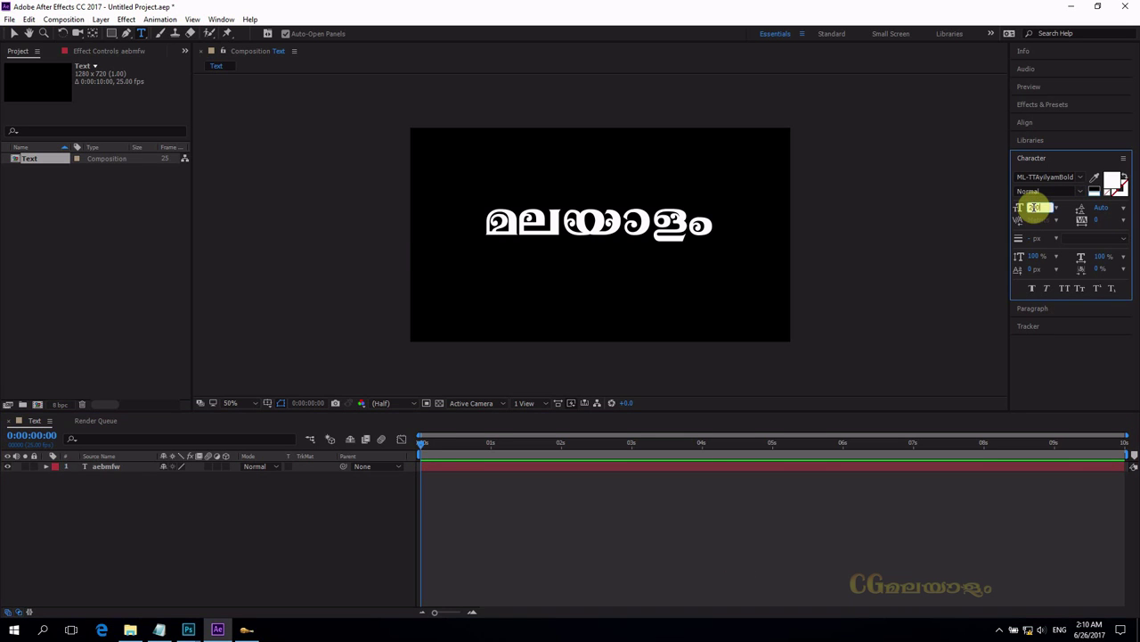
left_click(514, 527)
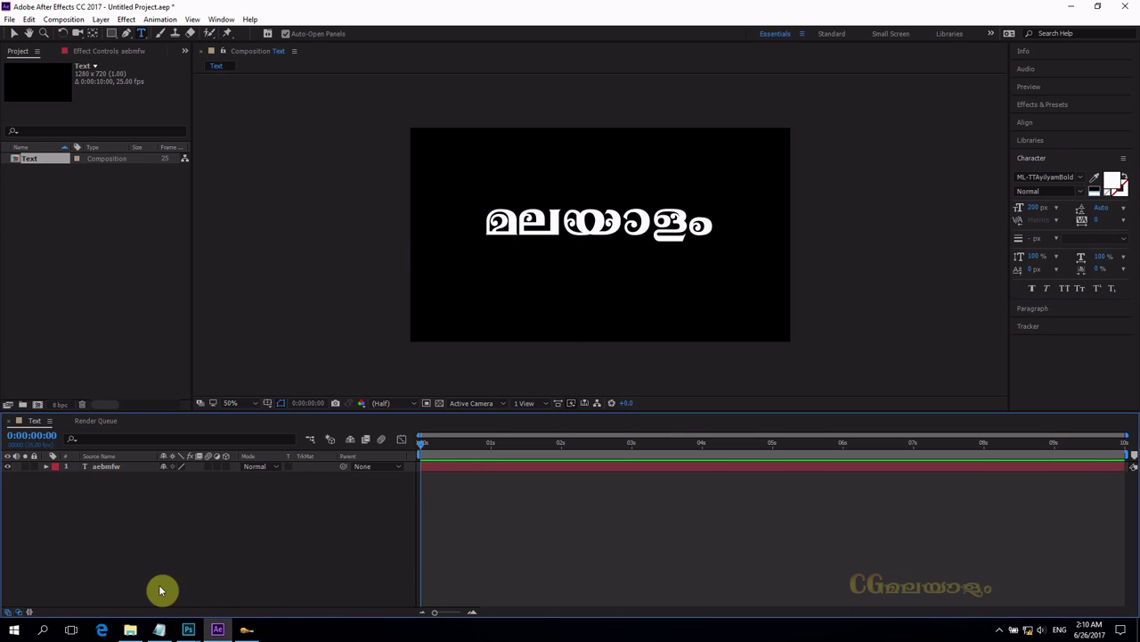
left_click(132, 629)
- Browse to C: > Works > CG malayalam > AE tuts > CG malayalam gold text and play cgmalayalam intro
left_click_drag(331, 293, 133, 586)
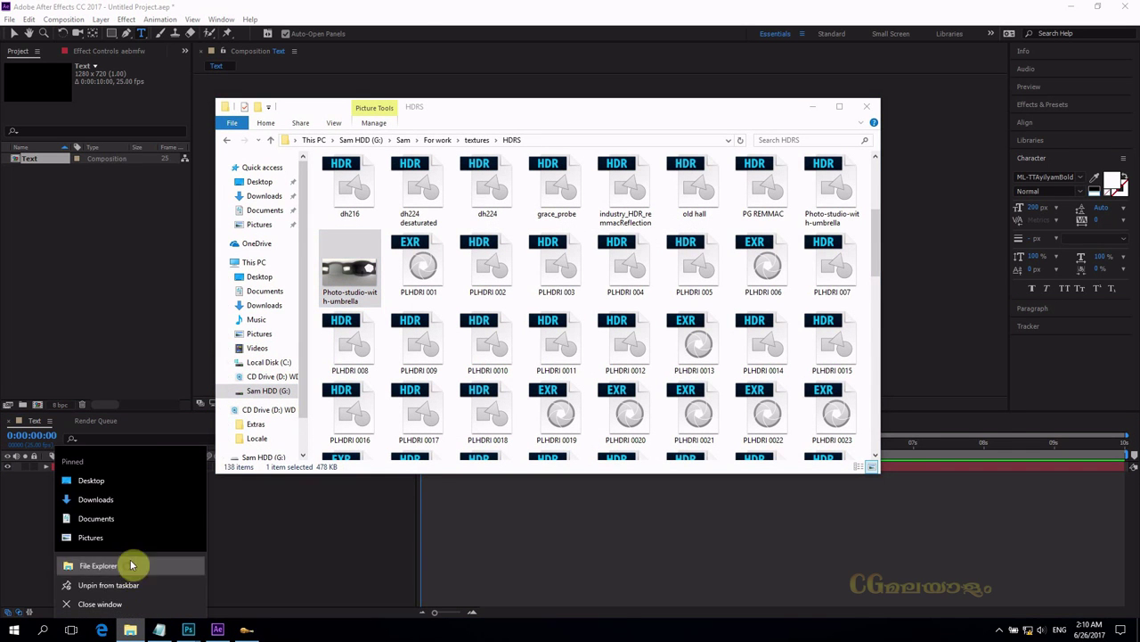
left_click(132, 566)
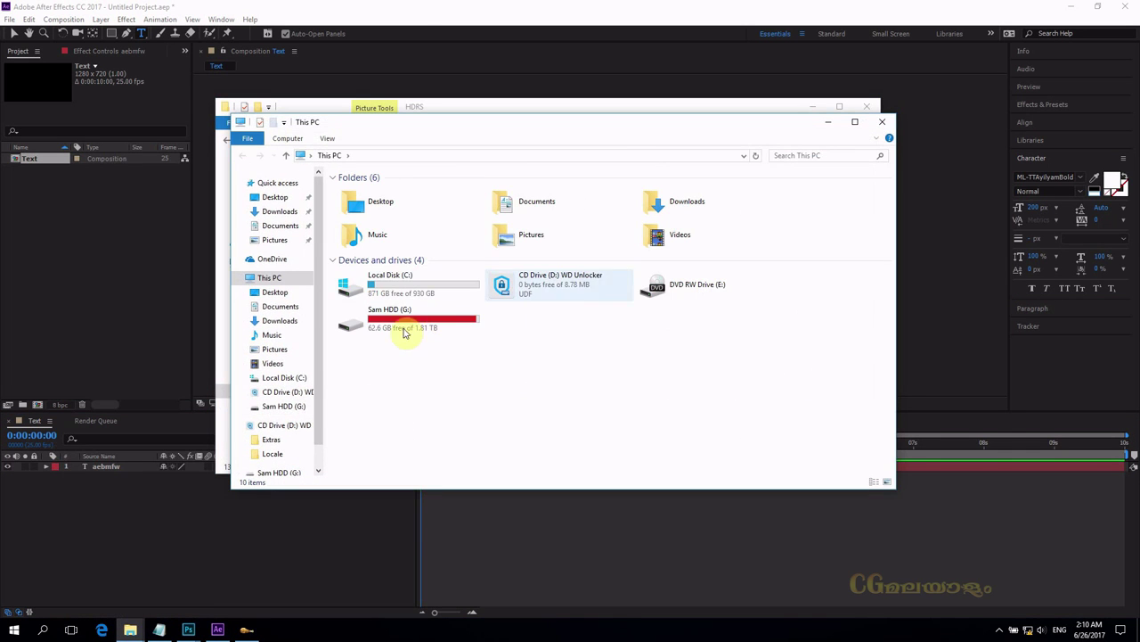
left_click(394, 289)
double_click(395, 290)
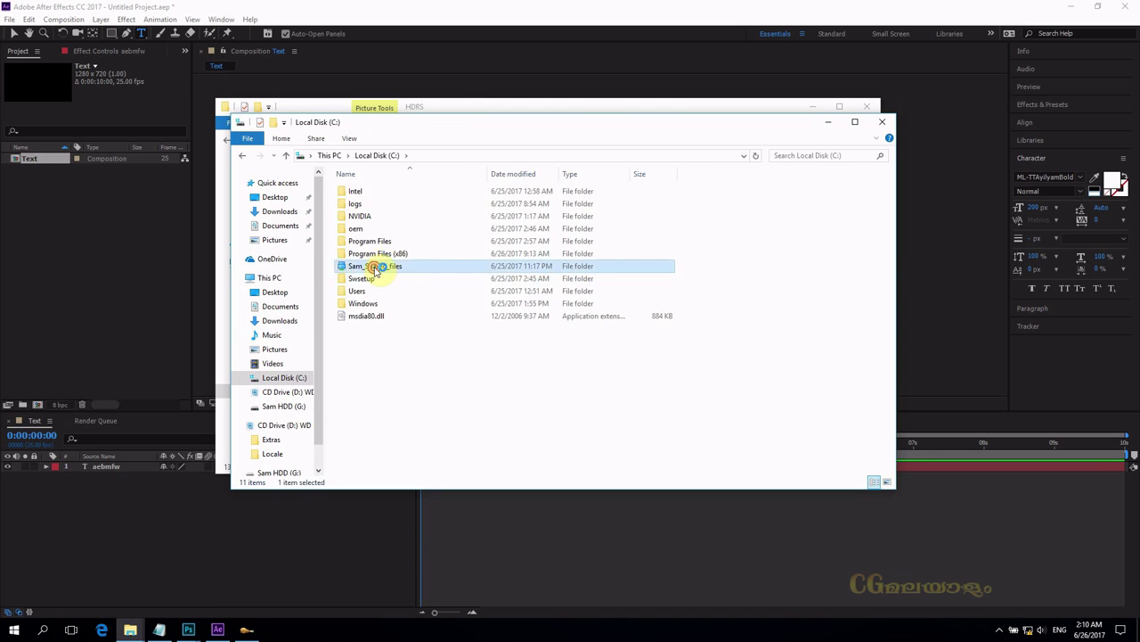
double_click(378, 261)
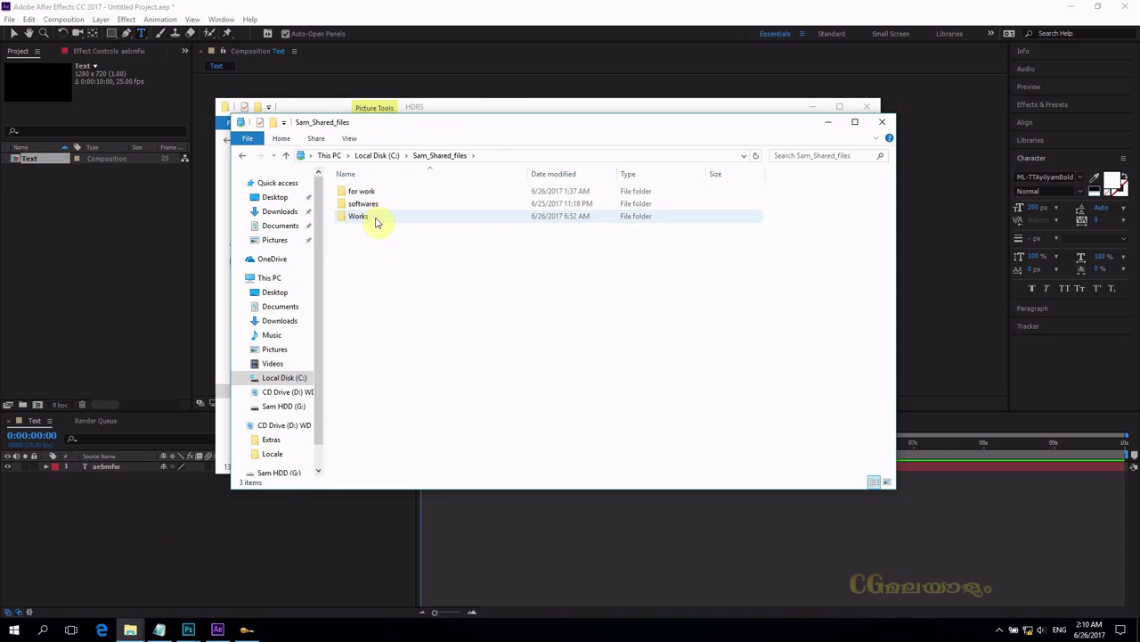
double_click(374, 218)
left_click(384, 194)
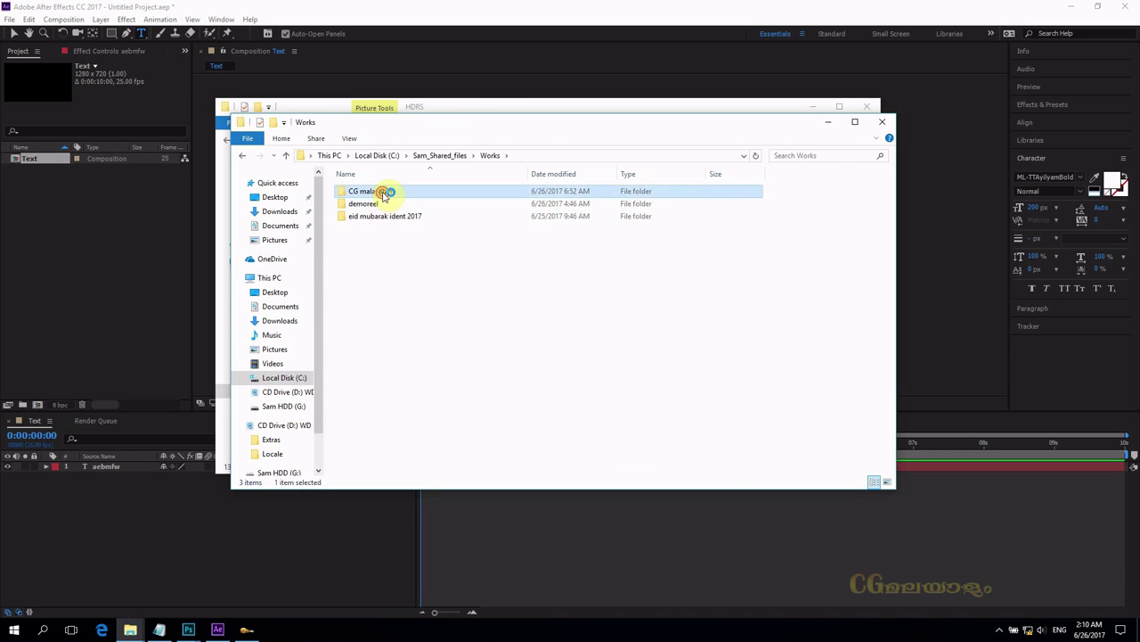
double_click(383, 194)
double_click(374, 194)
double_click(374, 196)
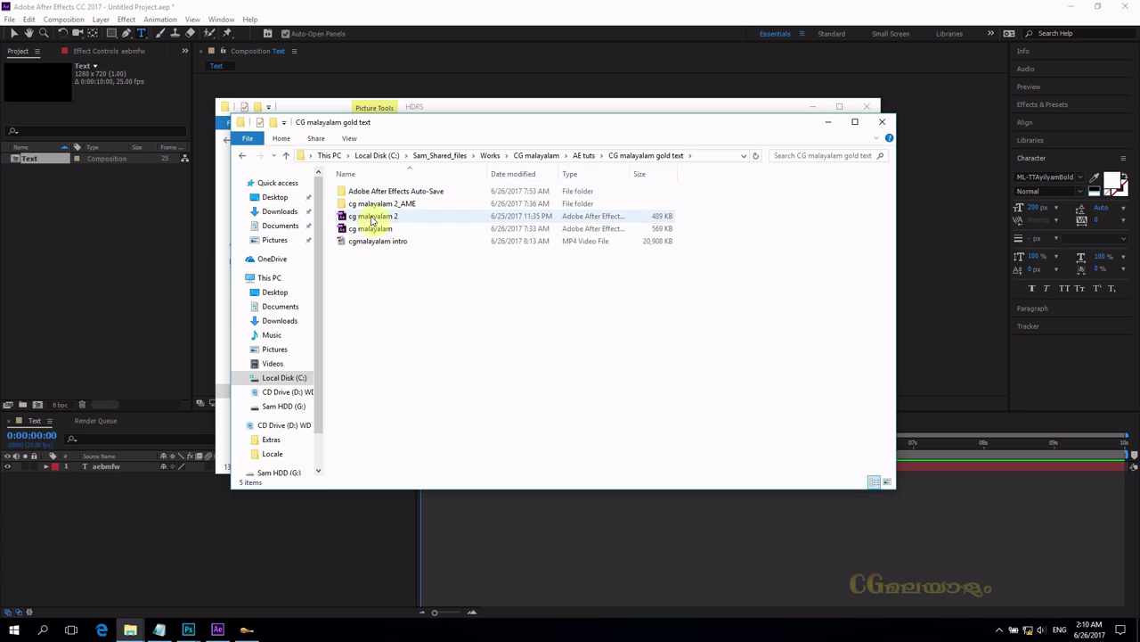
double_click(372, 241)
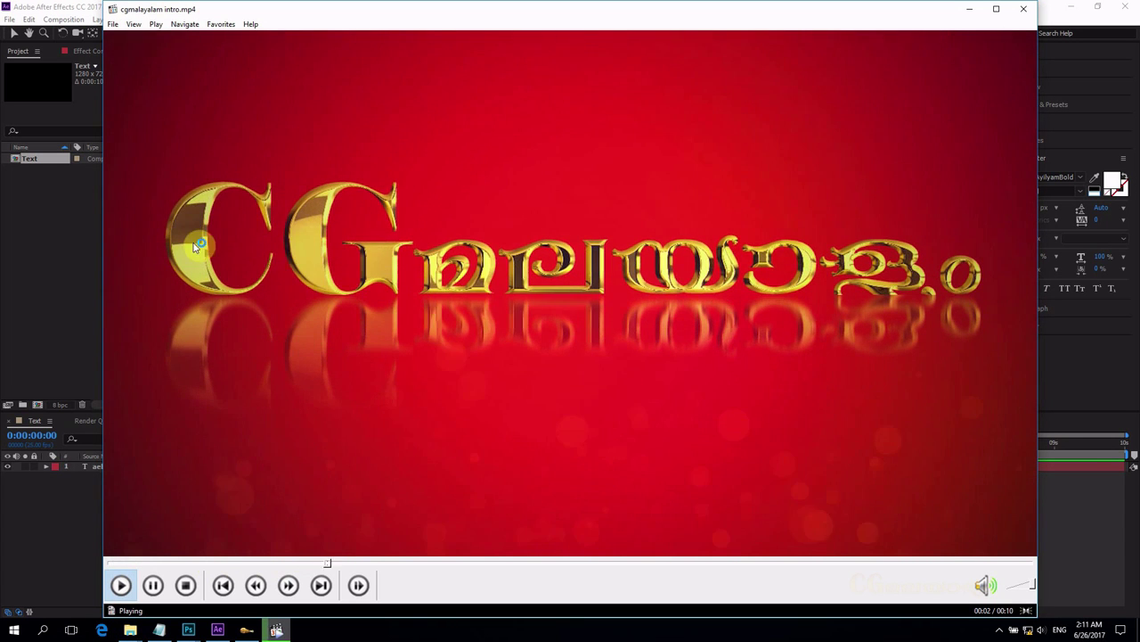
- Pause the intro video at 0:03, minimise the player and return to After Effects
left_click(361, 245)
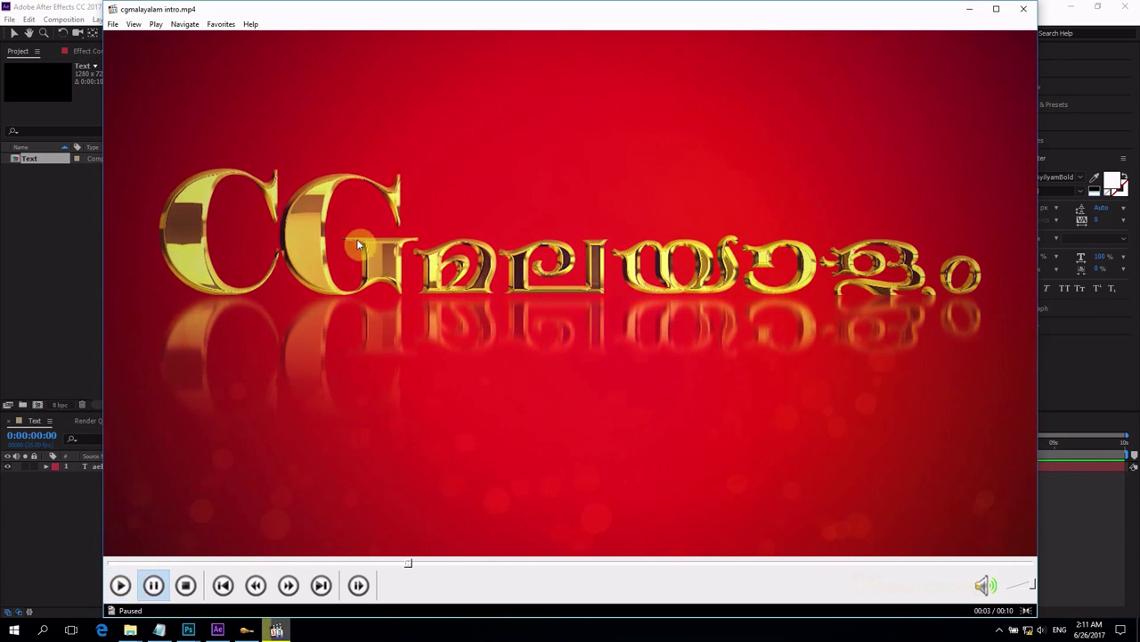
left_click(976, 14)
left_click(213, 583)
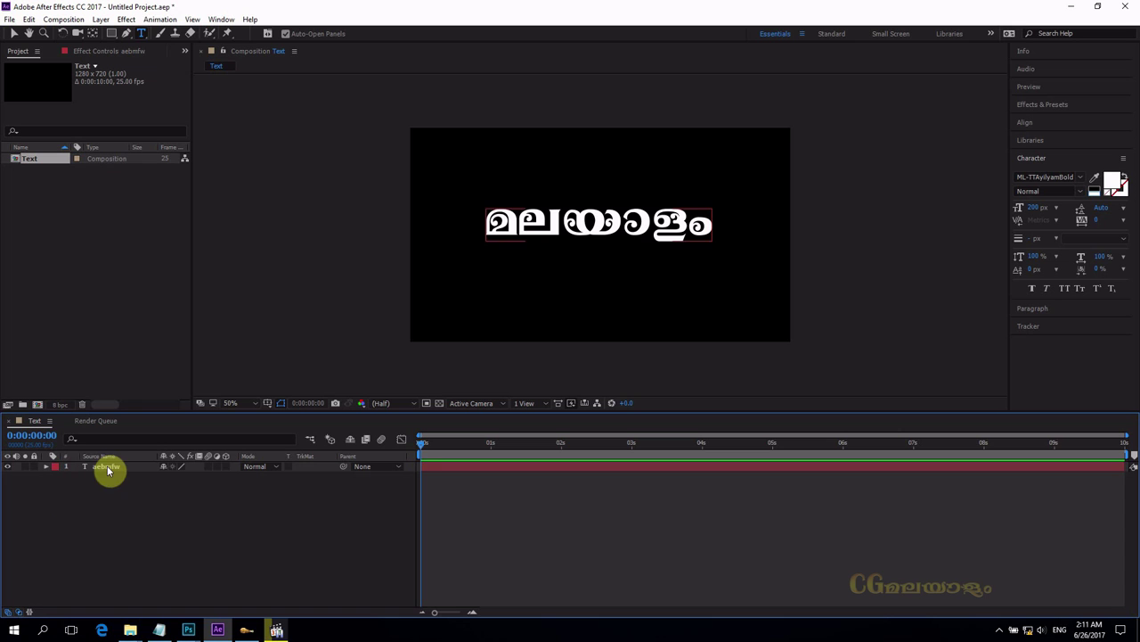
- Type CG before the Malayalam word and select those two letters
left_click(486, 222)
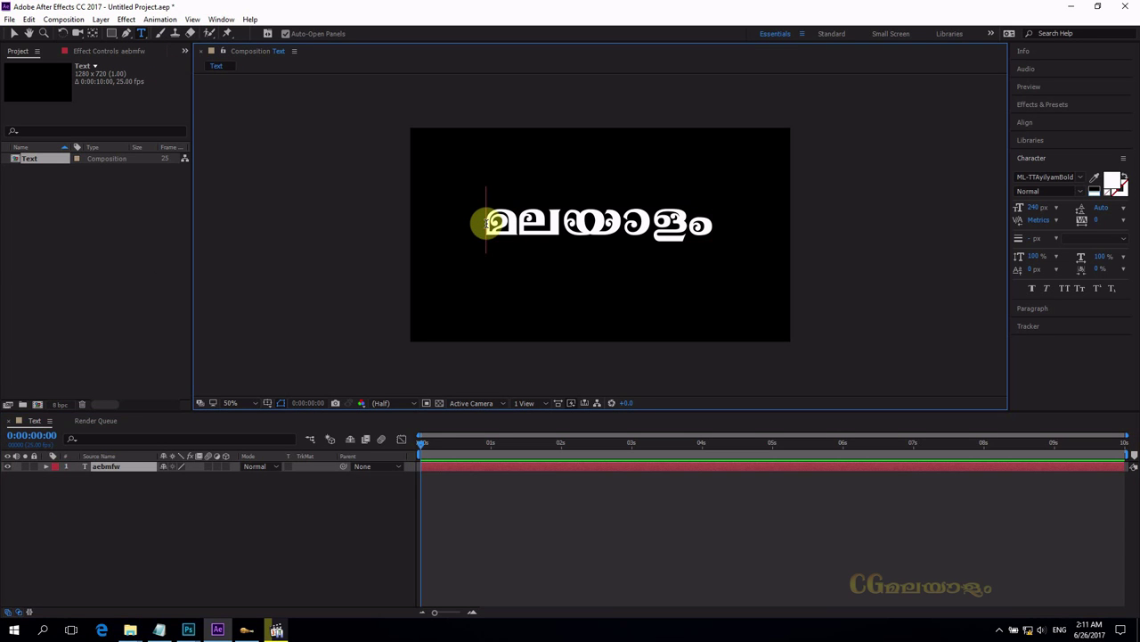
type("CG")
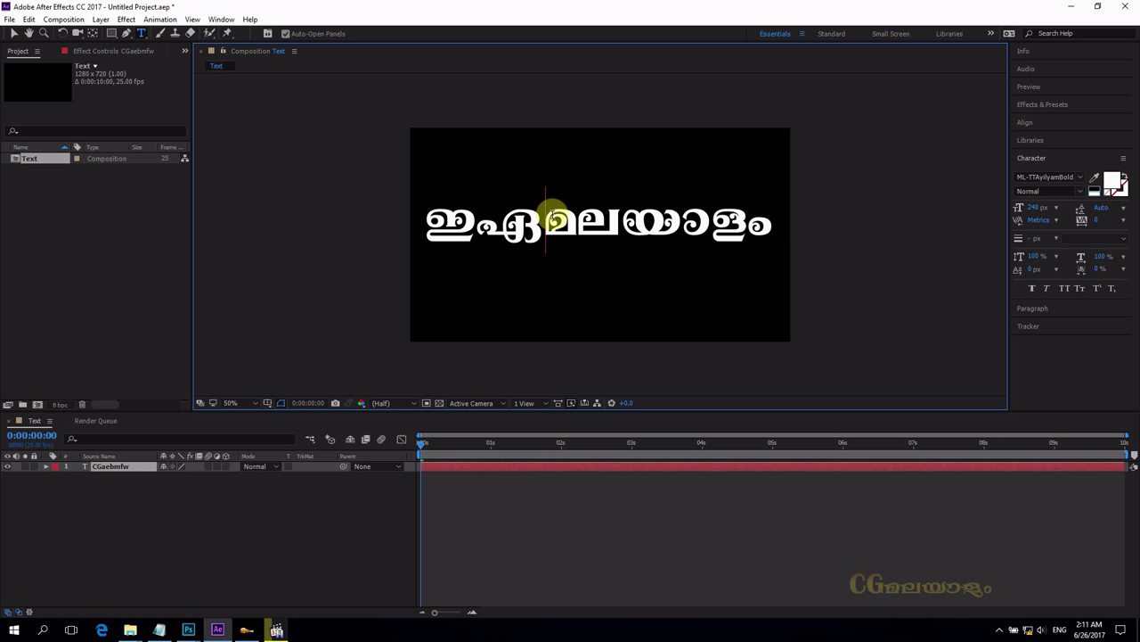
left_click_drag(546, 217, 413, 217)
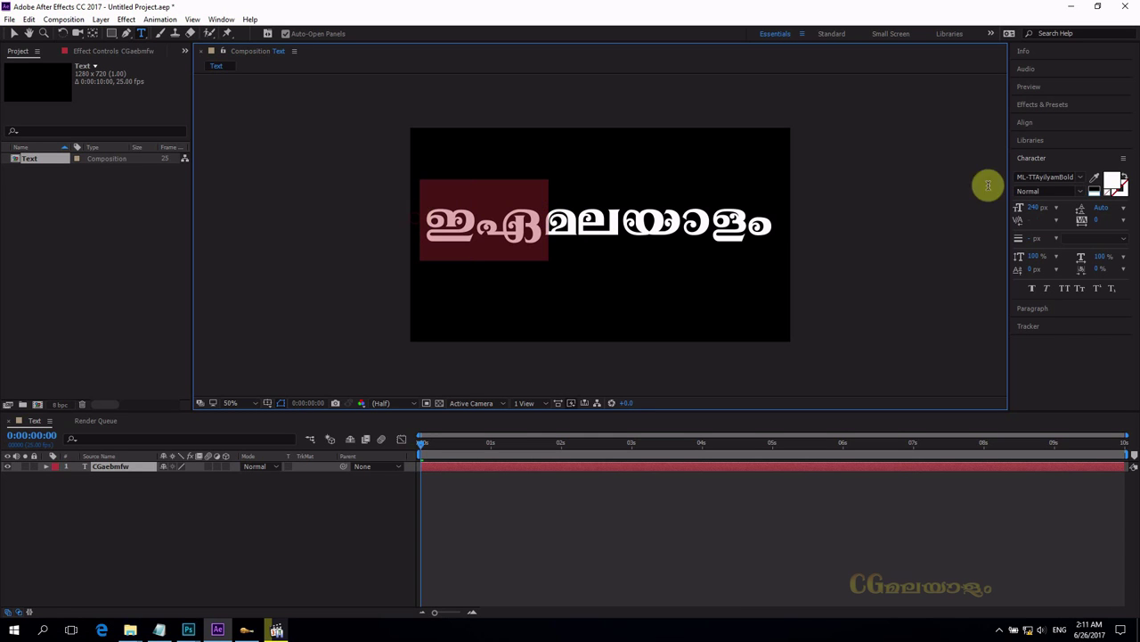
- Try fonts on the CG letters, starting from Algerian, and settle on Broadway
left_click(1084, 177)
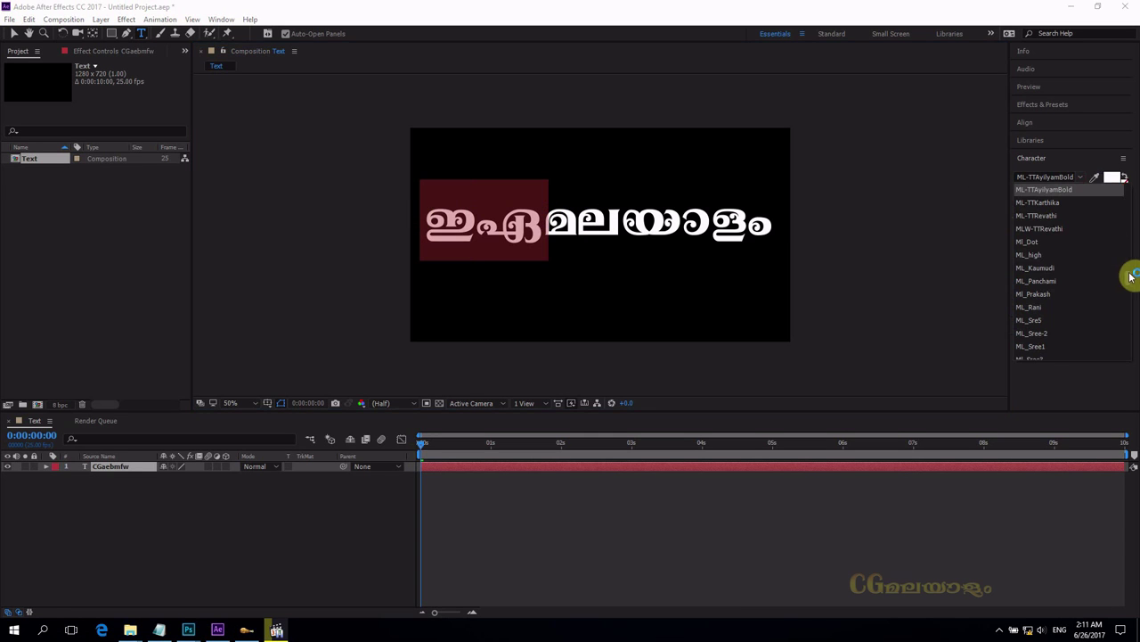
left_click_drag(1128, 275, 1132, 191)
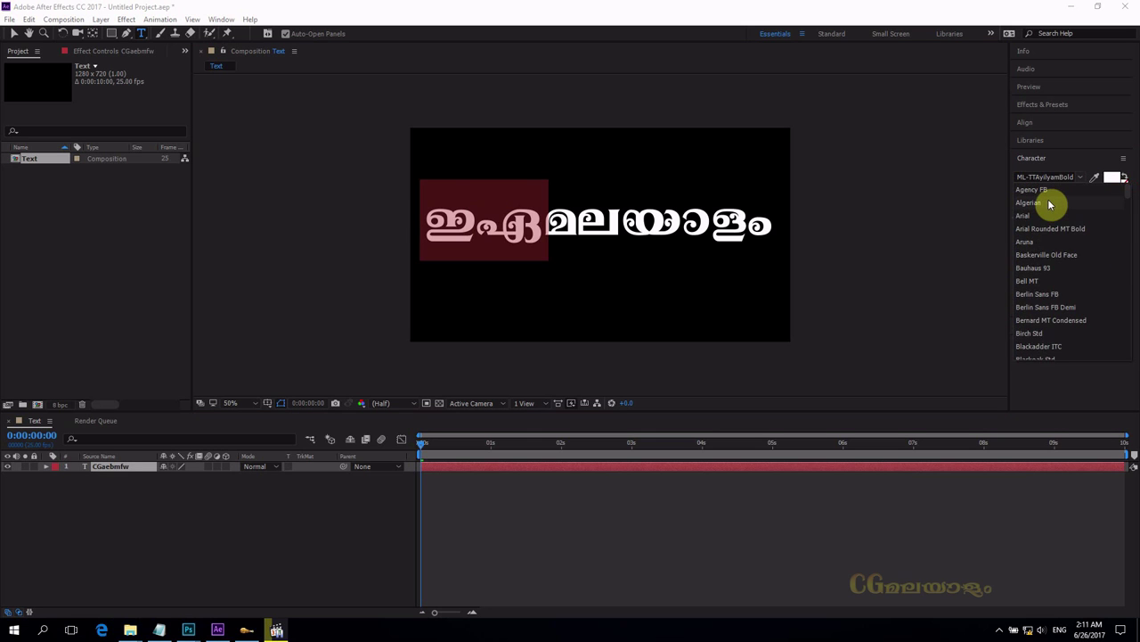
left_click(1029, 203)
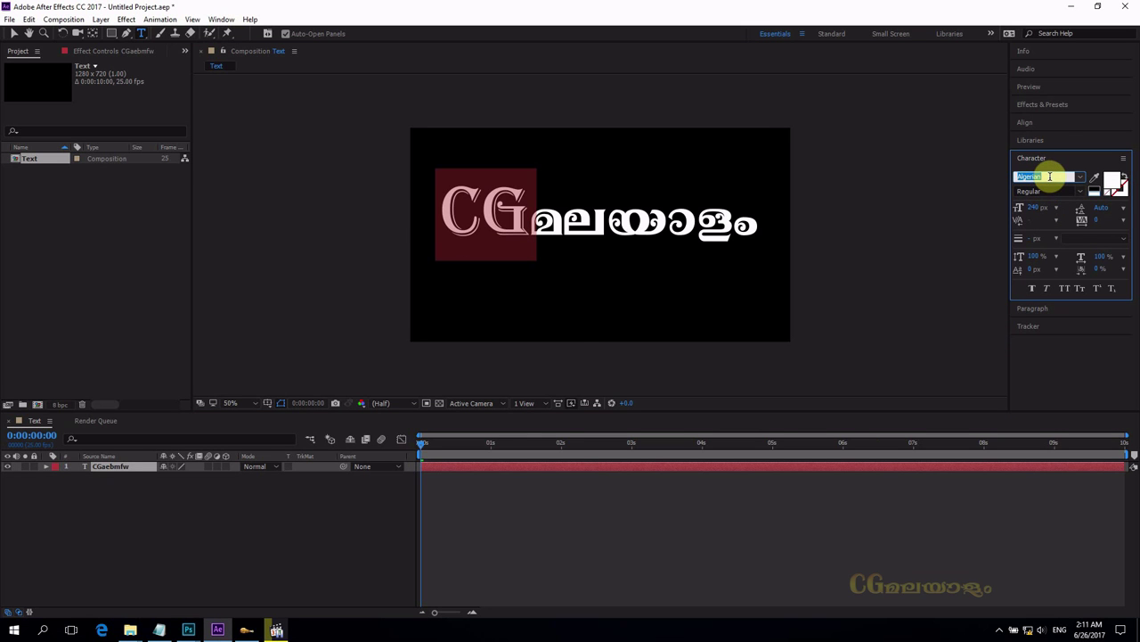
key("Down")
key("Down")
key("Down")
key("Down")
key("Down")
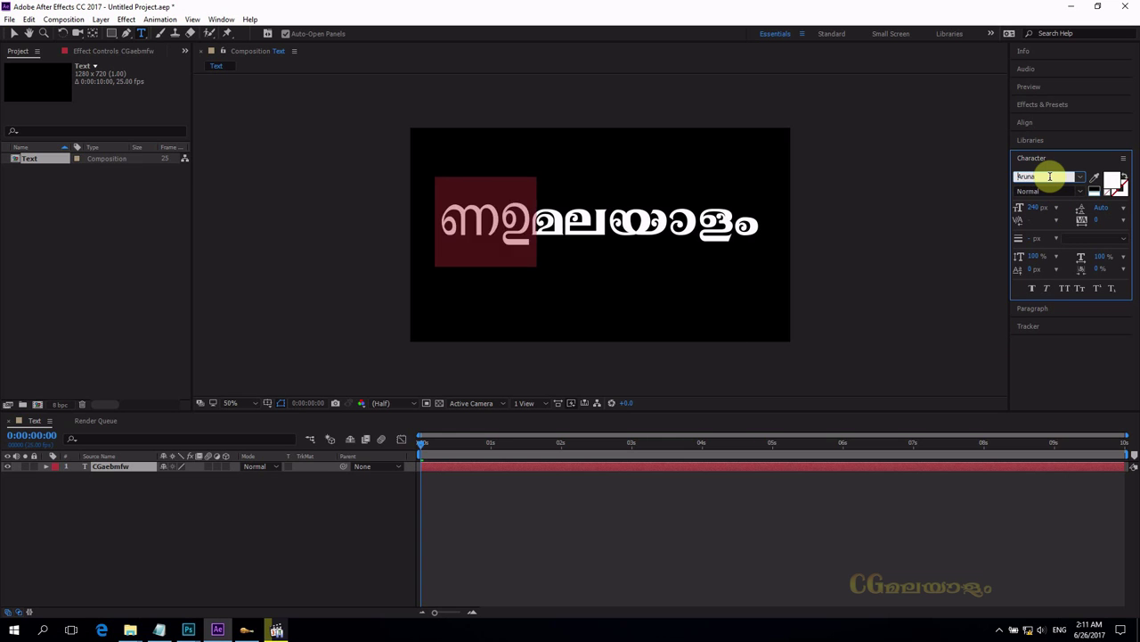
key("Down")
key("Down")
key("Down")
key("Down")
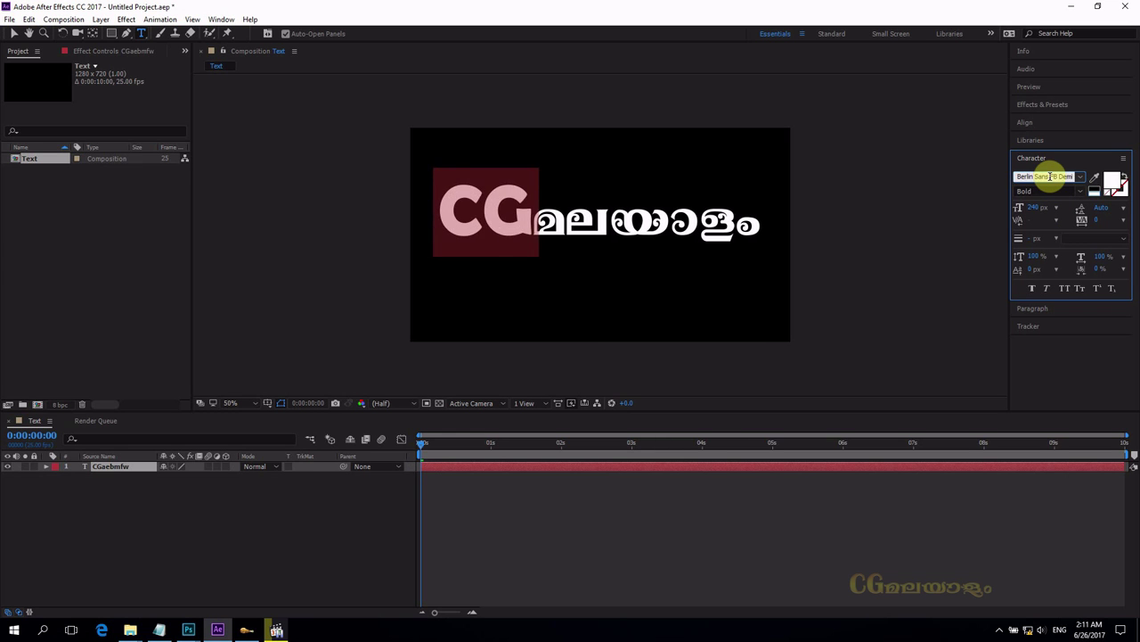
key("Down")
key("Down")
key("Down")
key("Down")
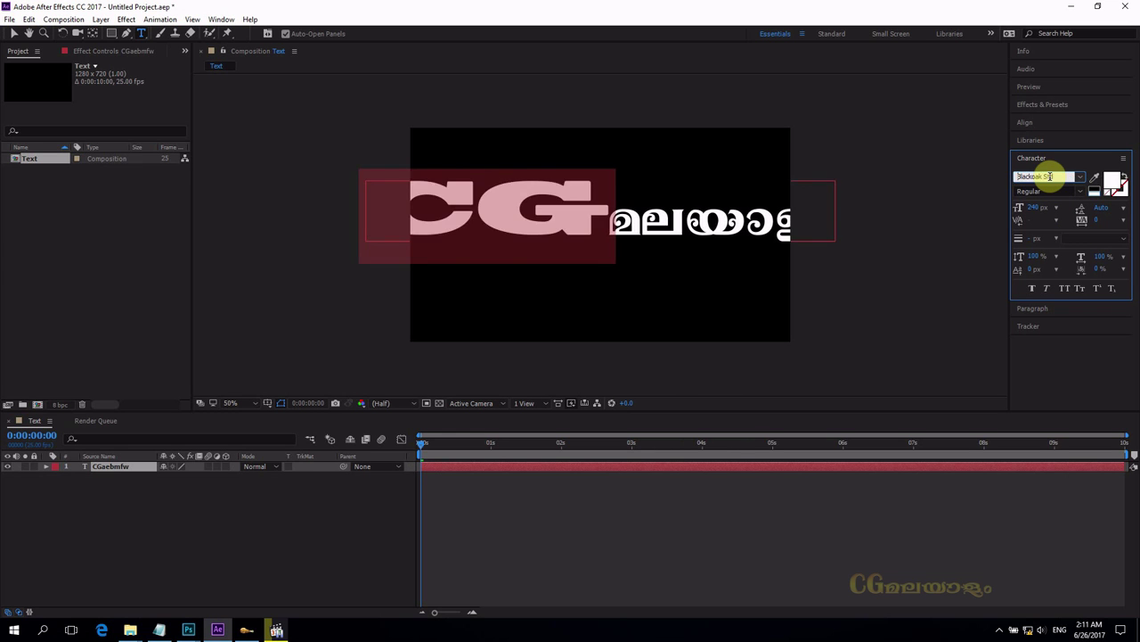
key("Down")
key("Down")
key("Down")
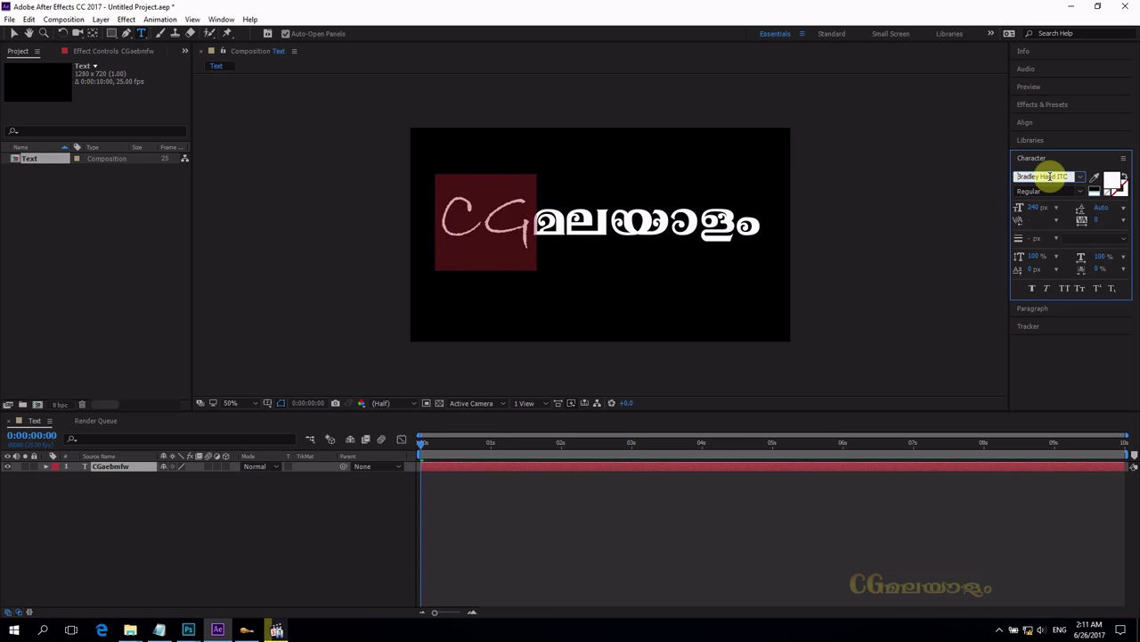
key("Down")
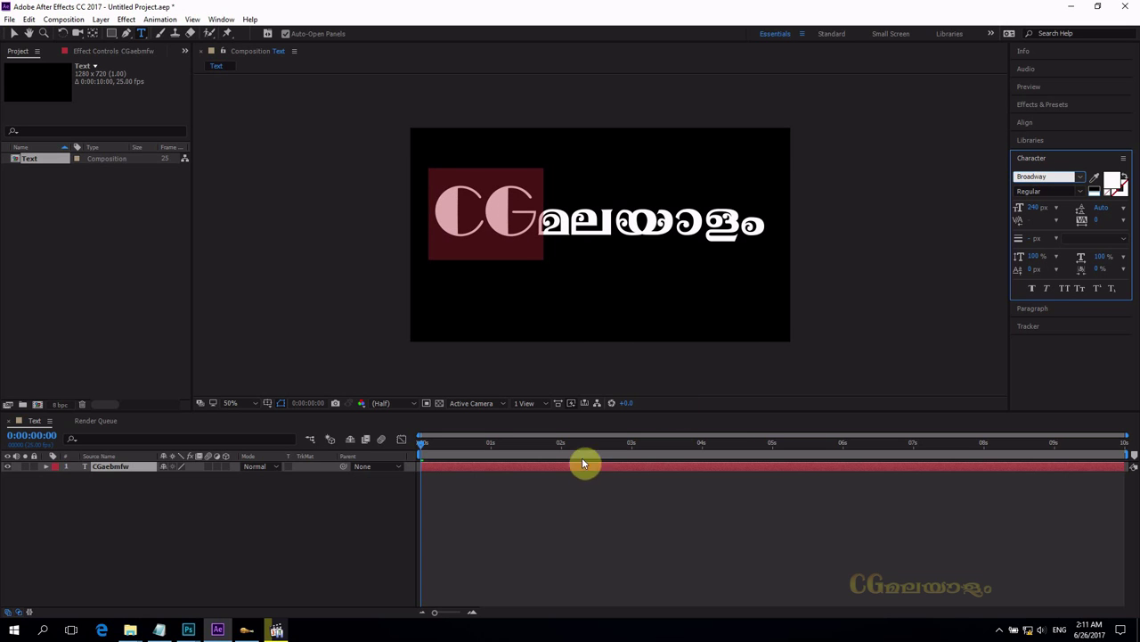
left_click(299, 504)
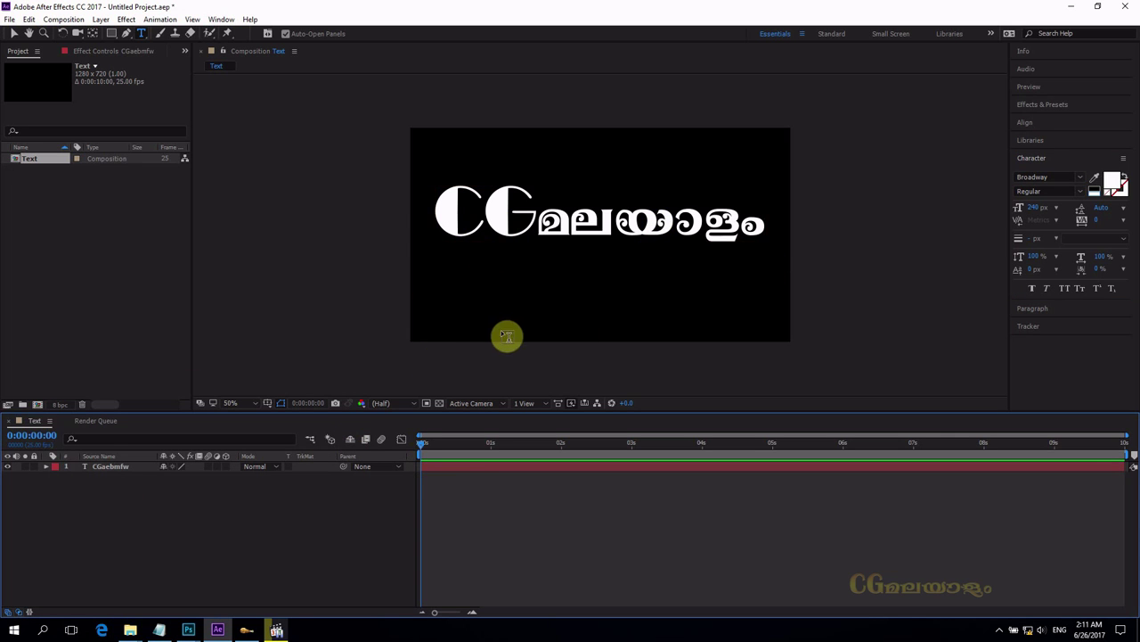
- Create a composition named reflection at 1280×720, 25 fps, 10 seconds
left_click(43, 275)
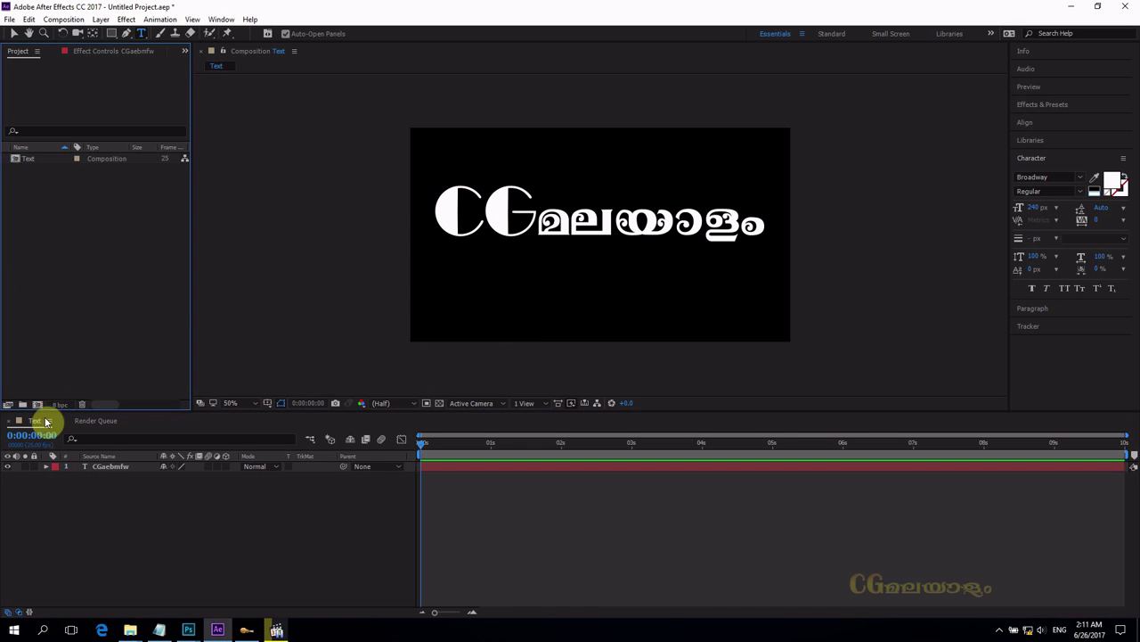
left_click(59, 19)
left_click(78, 34)
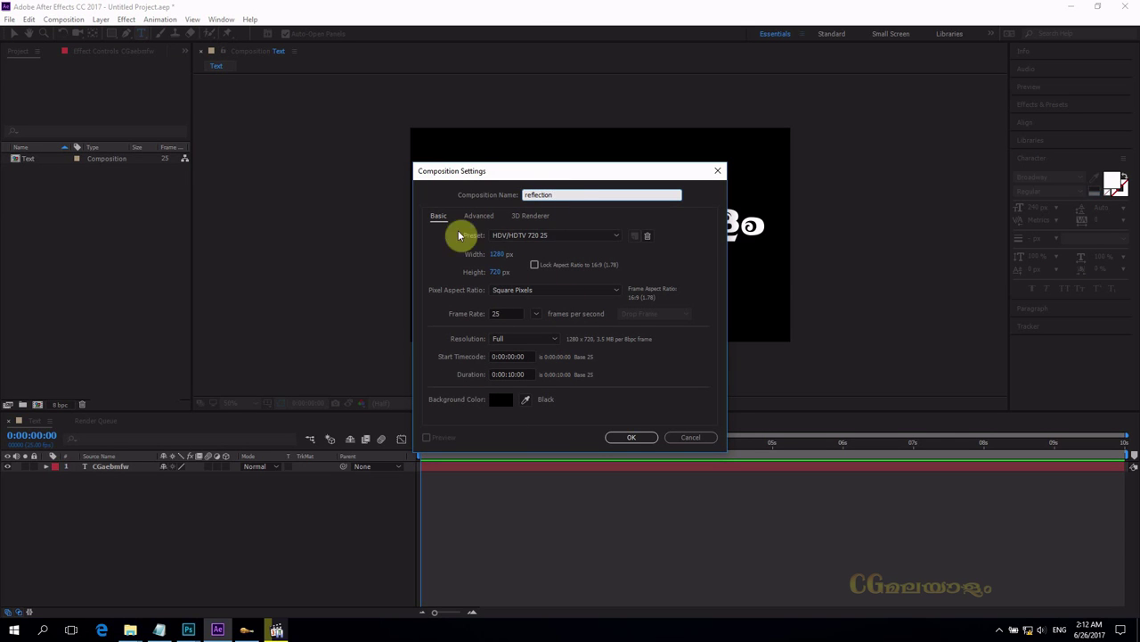
left_click(629, 437)
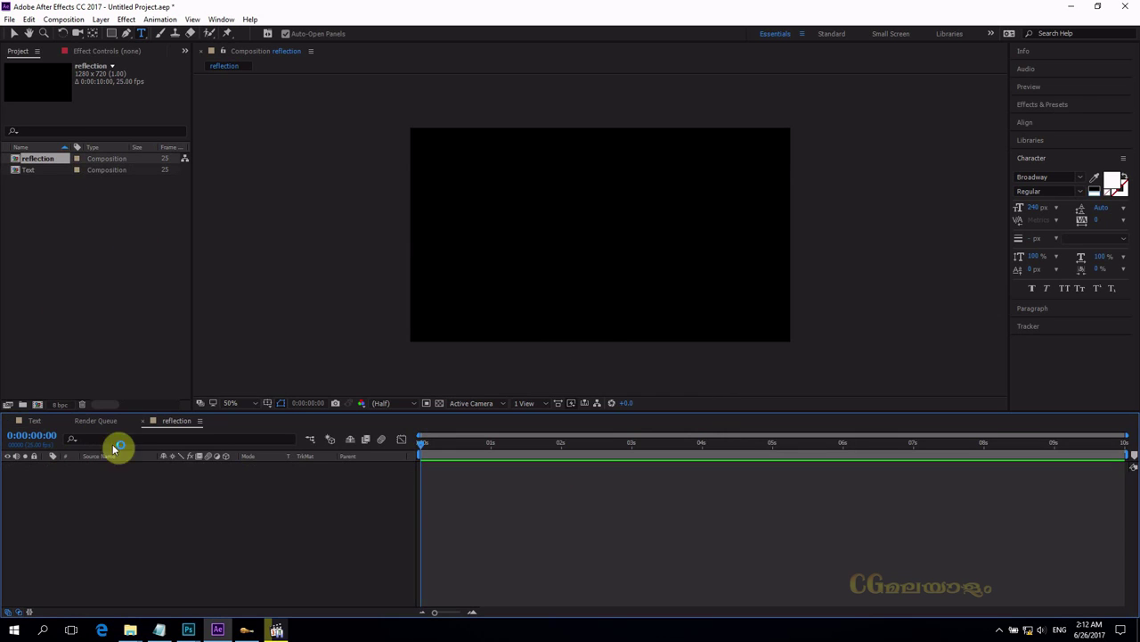
left_click(9, 18)
mouse_move(114, 201)
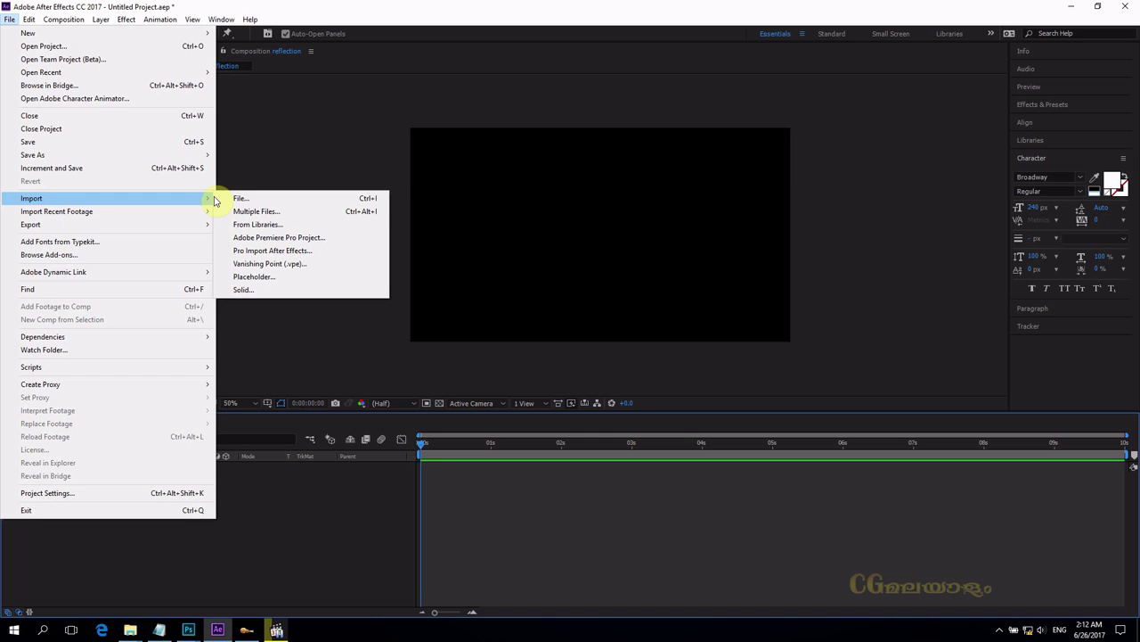
- Import Photo-studio-with-umbrella.jpg from the HDRS folder as a single still image, not a sequence
left_click(242, 197)
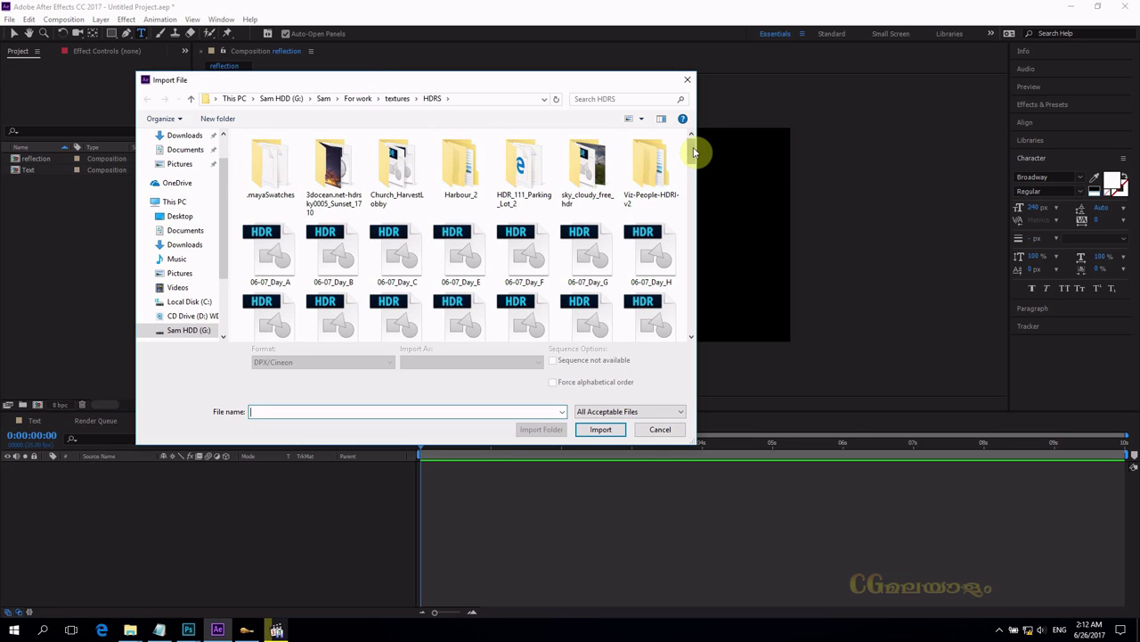
left_click_drag(698, 158, 699, 184)
left_click(454, 245)
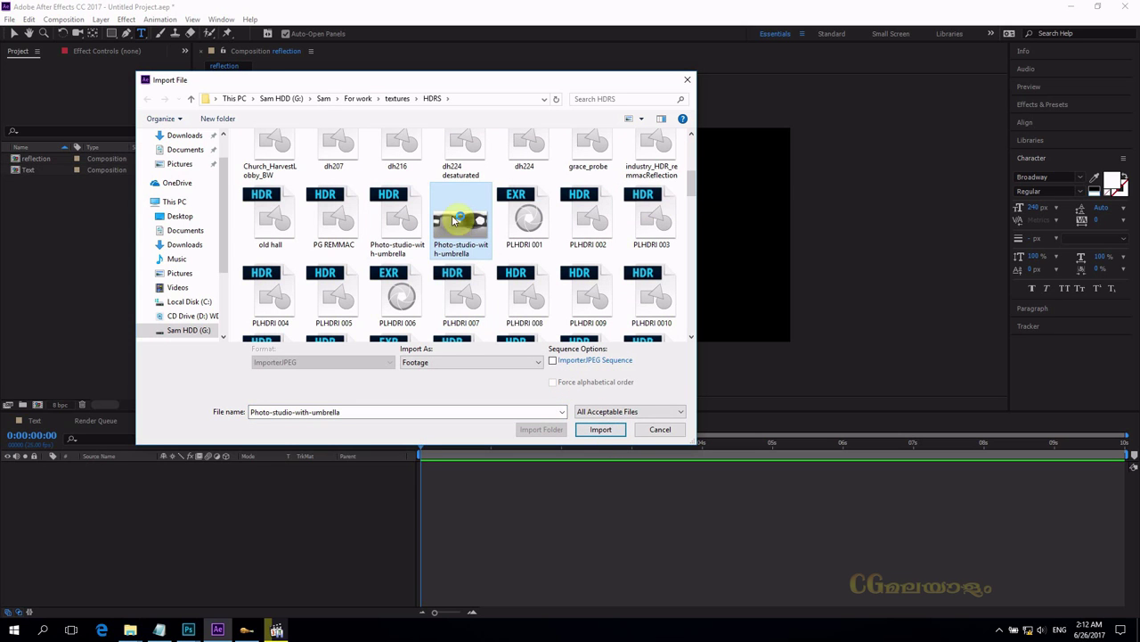
left_click(552, 361)
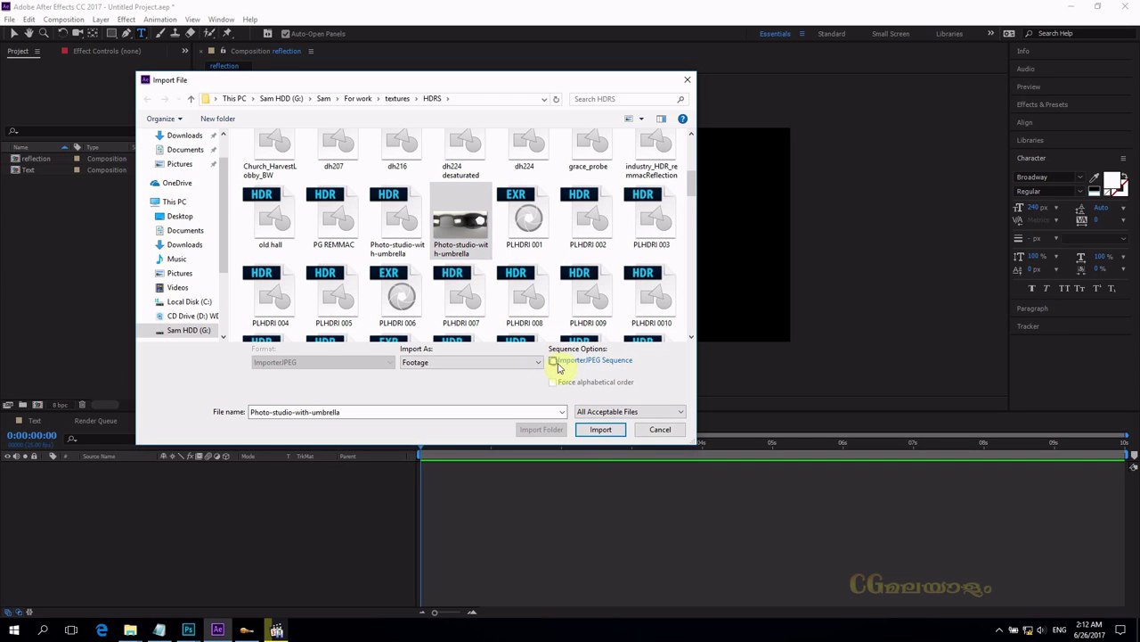
left_click(601, 428)
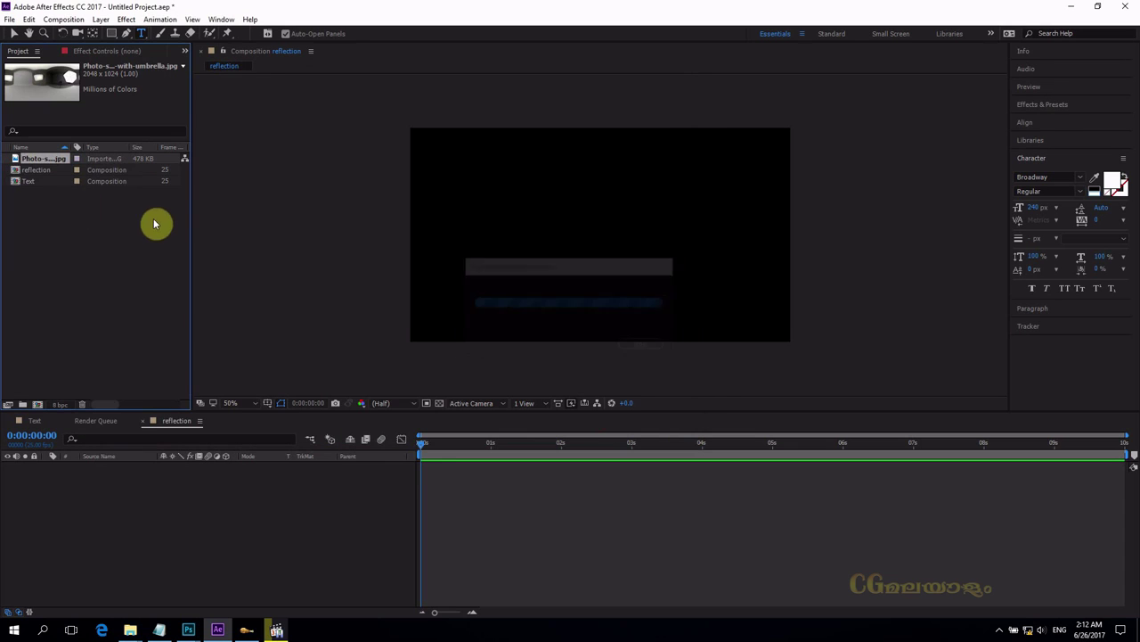
- Add the studio photo to the reflection comp and scale it to 63%
left_click_drag(36, 158, 91, 528)
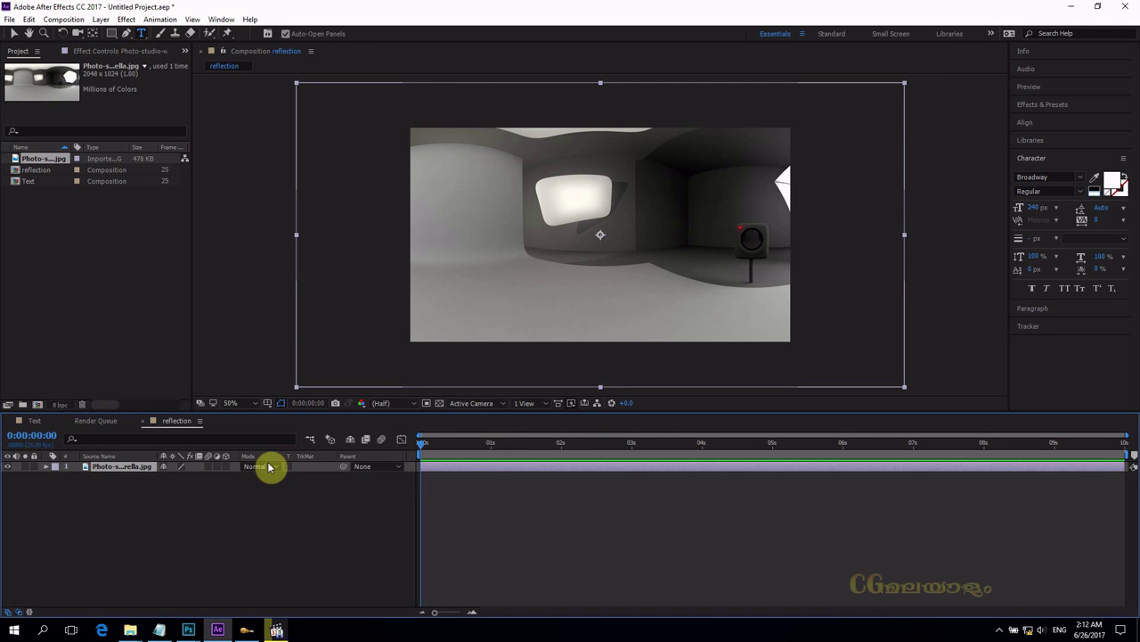
key("s")
left_click_drag(180, 479, 163, 483)
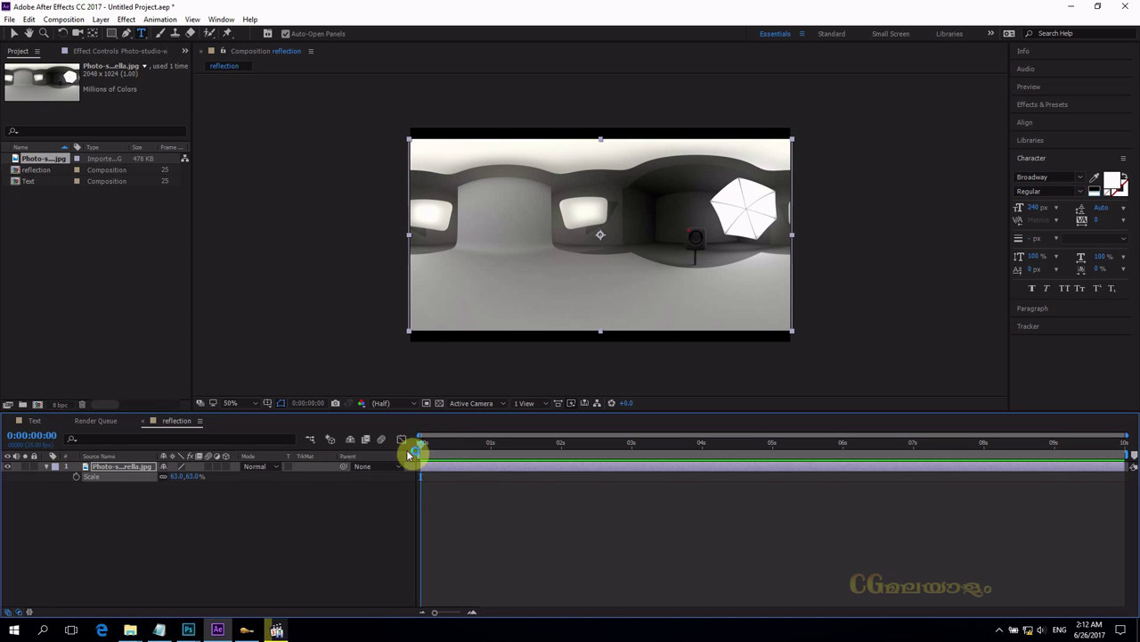
- Show only the photo layer's Position property in the timeline
left_click(104, 471)
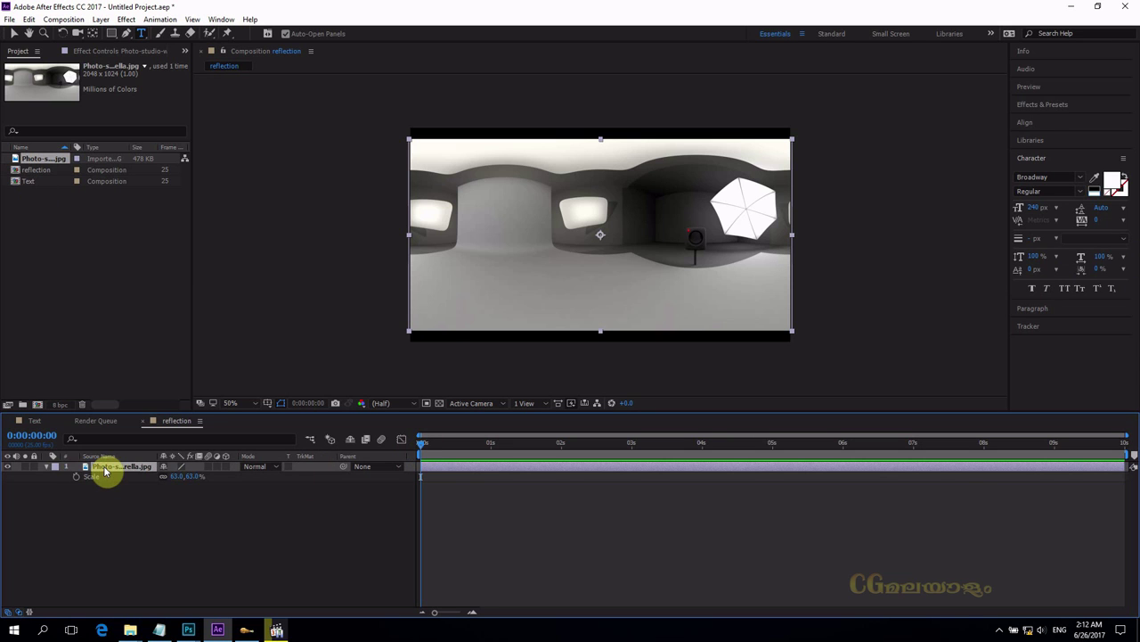
key("p")
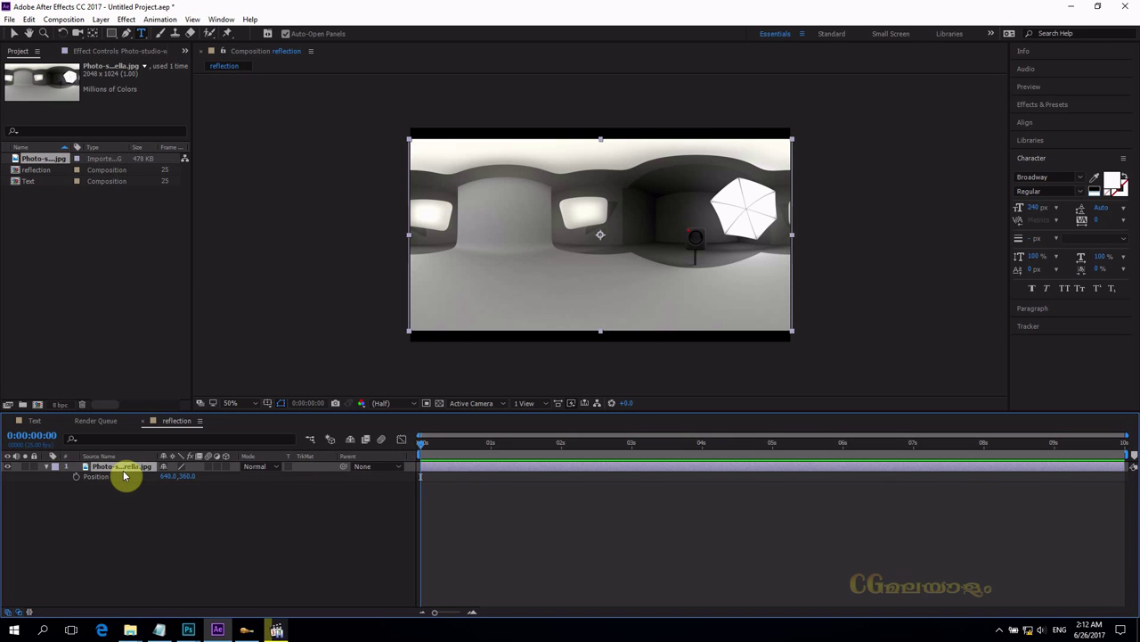
left_click(46, 467)
left_click(47, 467)
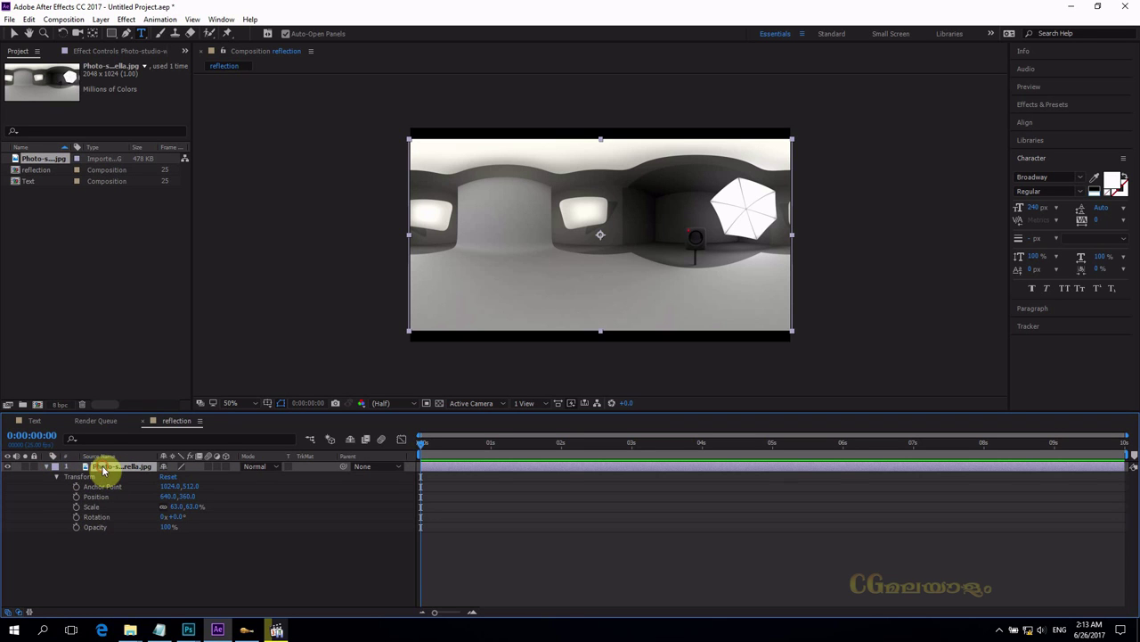
key("p")
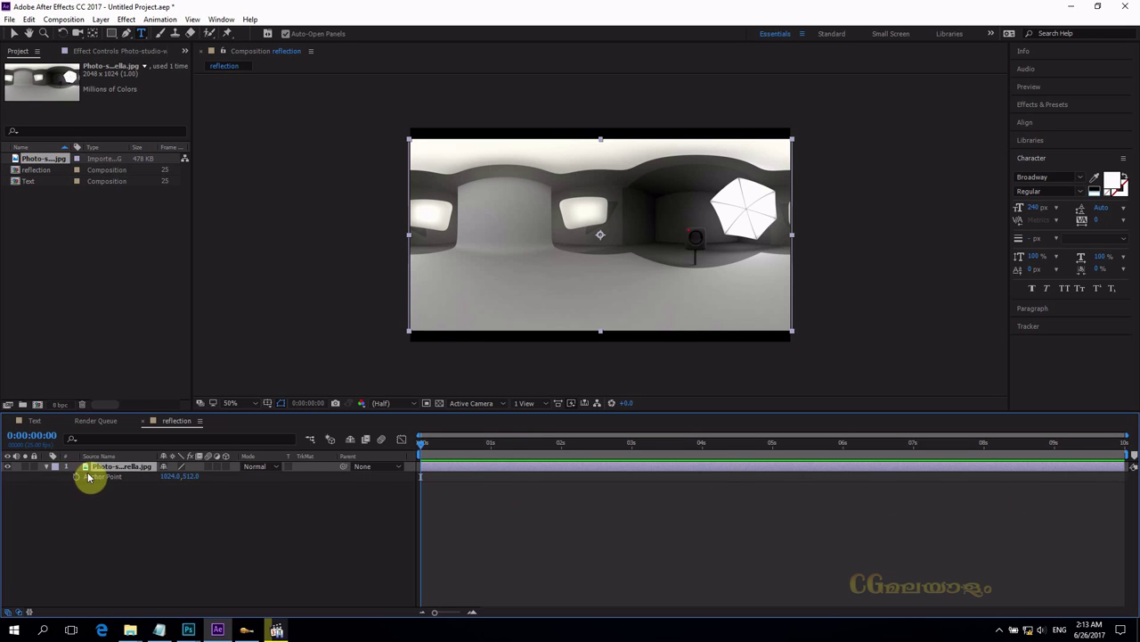
key("p")
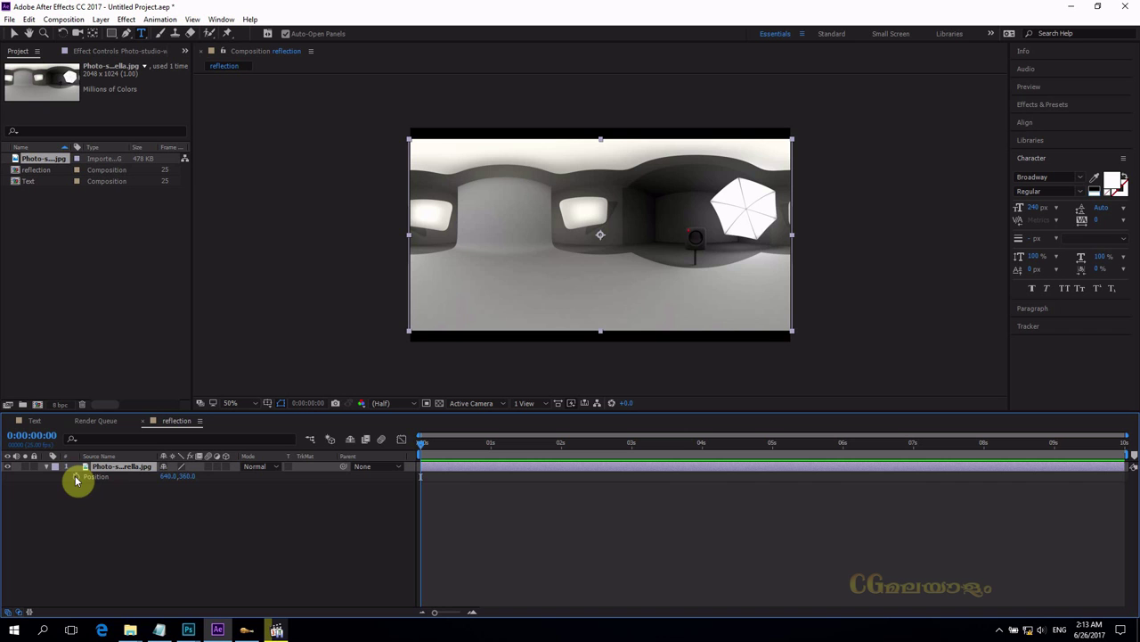
- Keyframe the photo's Position X from 1274 at 0:00 to -67 at 9:24
left_click_drag(166, 479, 536, 471)
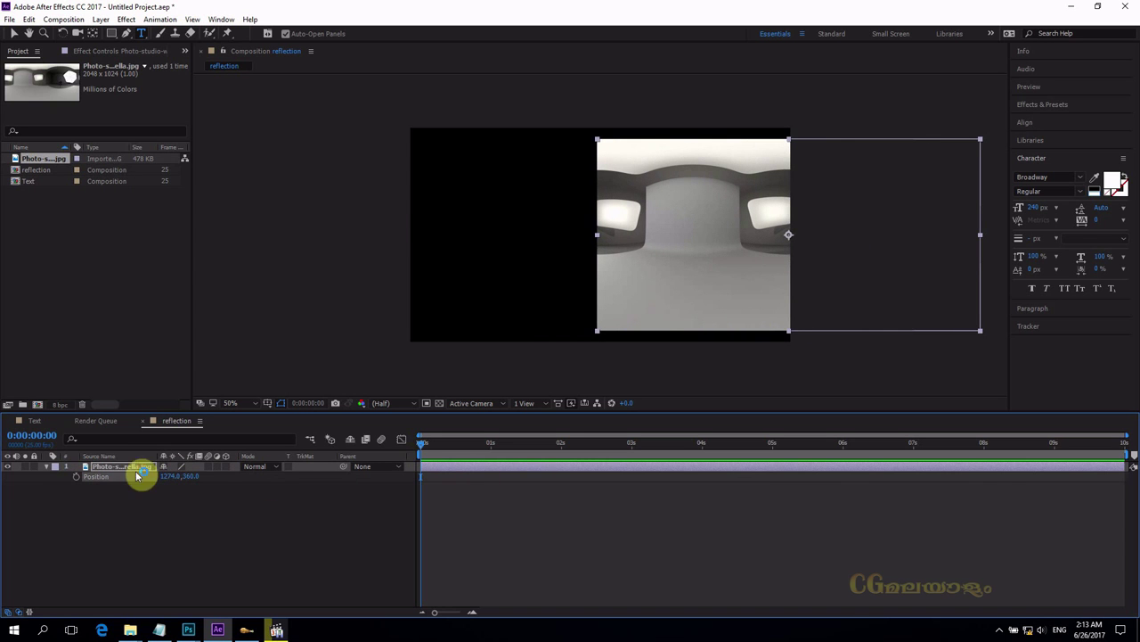
left_click(76, 477)
left_click_drag(422, 446, 1128, 490)
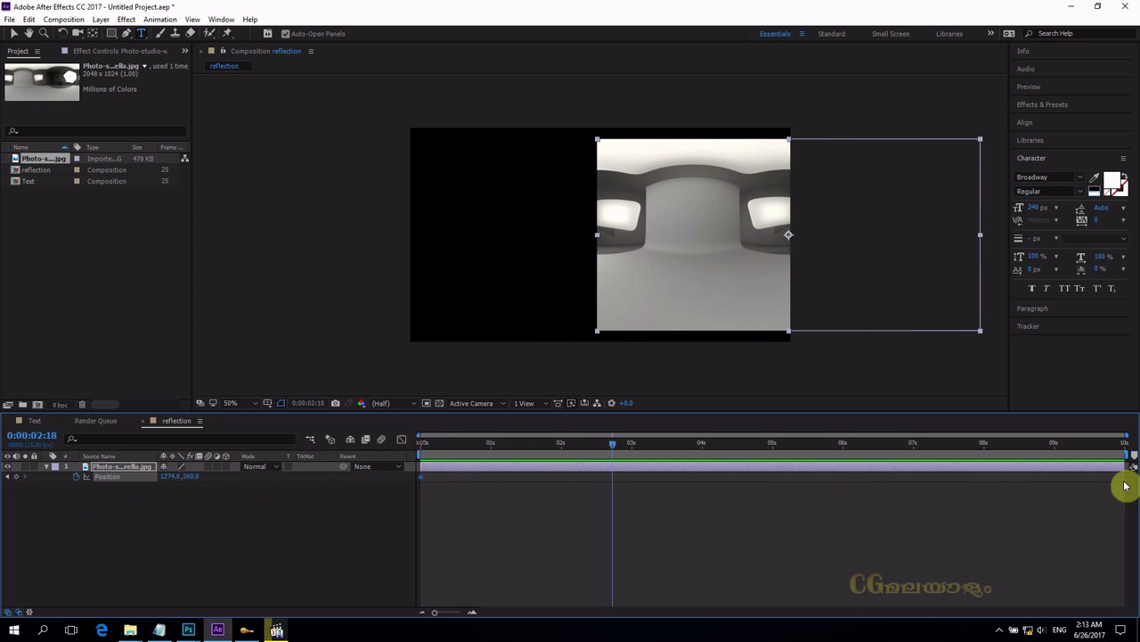
left_click_drag(167, 476, 10, 437)
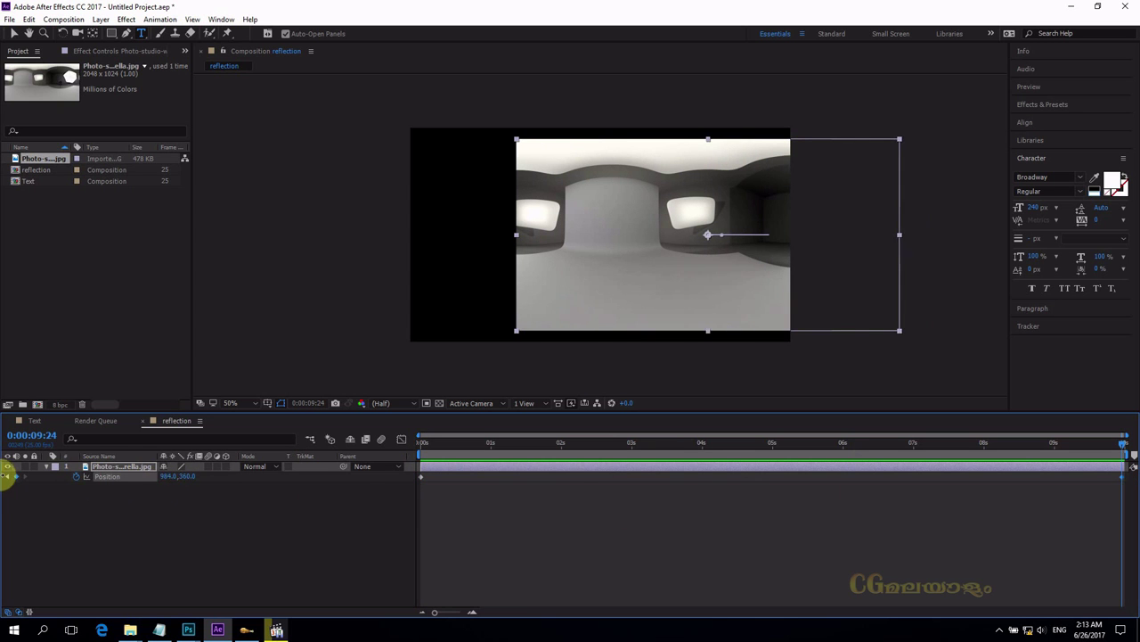
left_click_drag(166, 476, 40, 479)
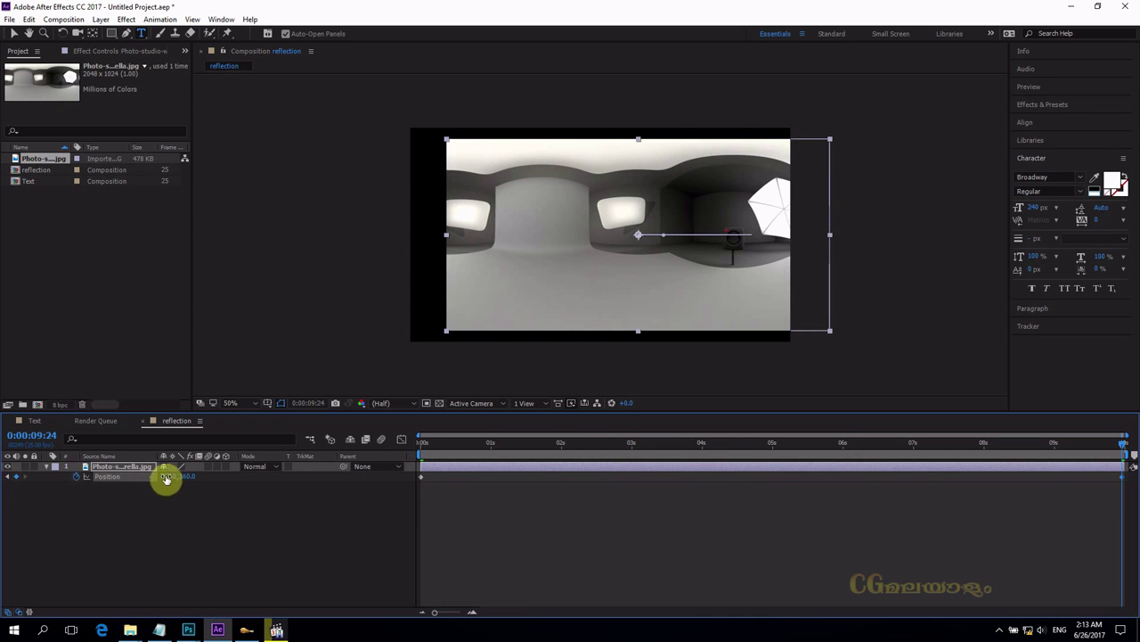
left_click_drag(165, 476, 5, 484)
left_click_drag(166, 475, 24, 476)
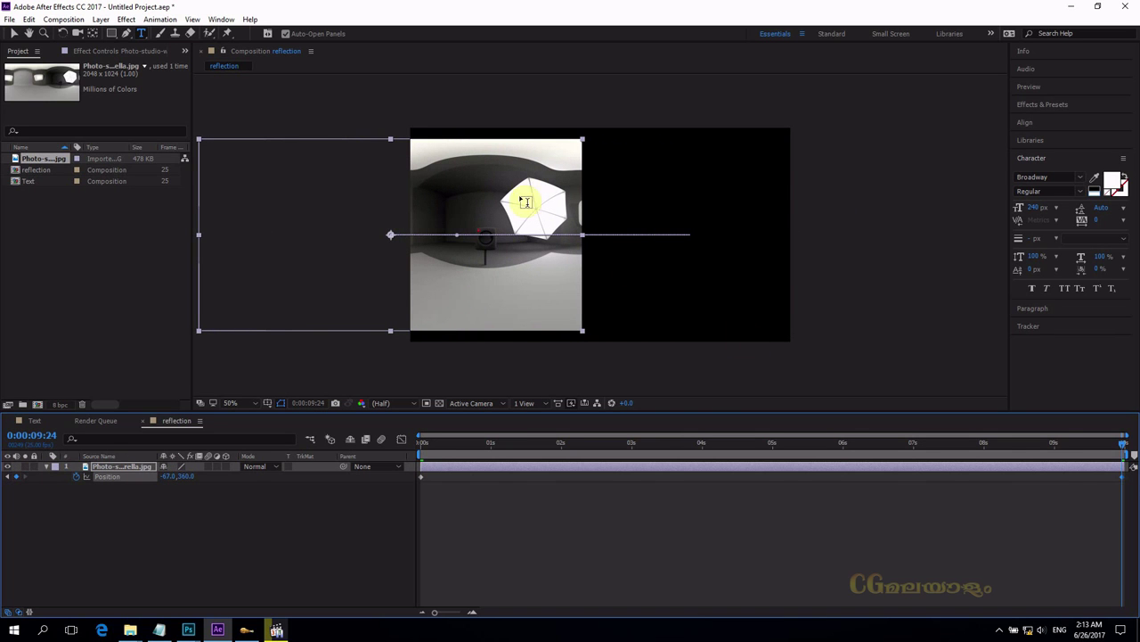
- Scrub through the photo's slide, then return to the start and deselect the layer
left_click(1116, 446)
left_click_drag(1021, 458, 374, 438)
key("k")
key("Home")
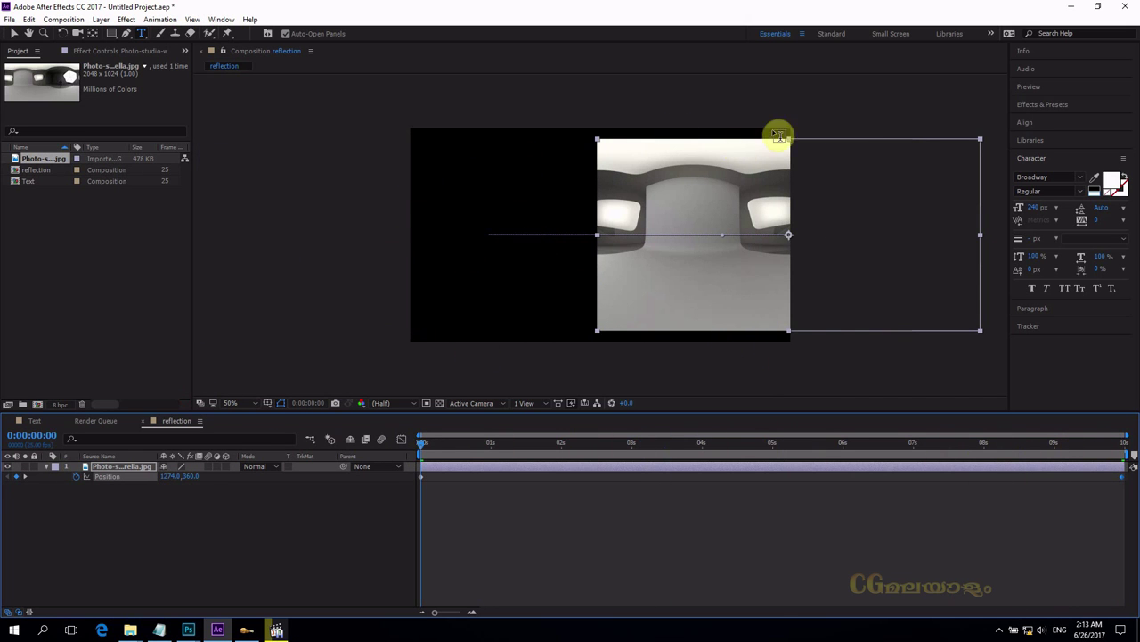
left_click(149, 538)
- Search Effects & Presets for 'motion' and drop Motion Tile onto the studio photo
left_click(1040, 105)
left_click(1043, 118)
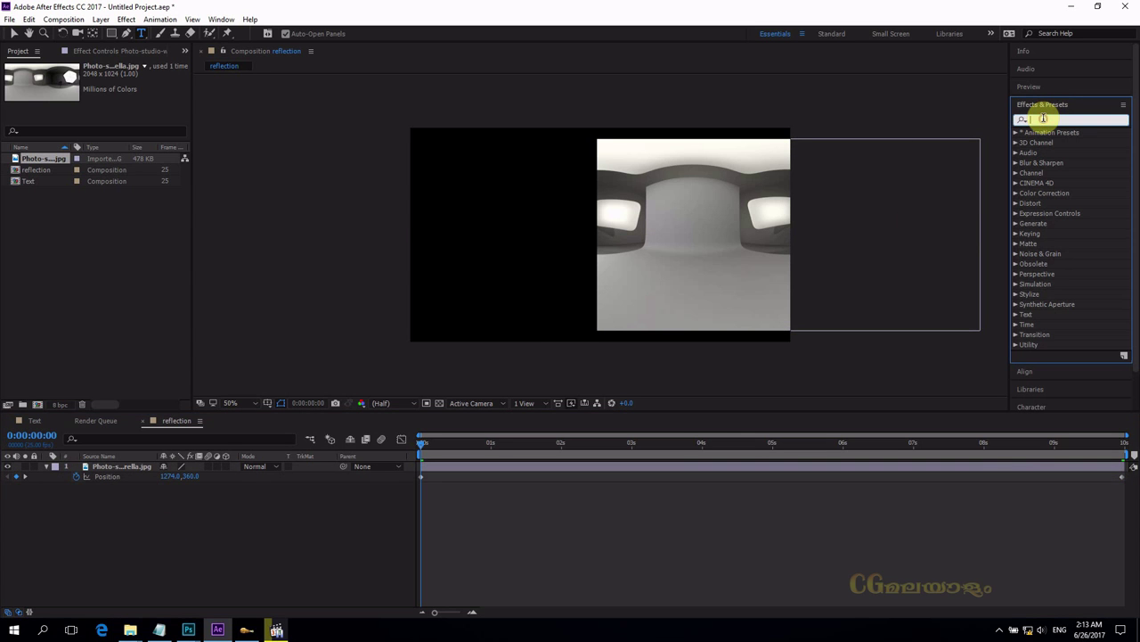
type("mot")
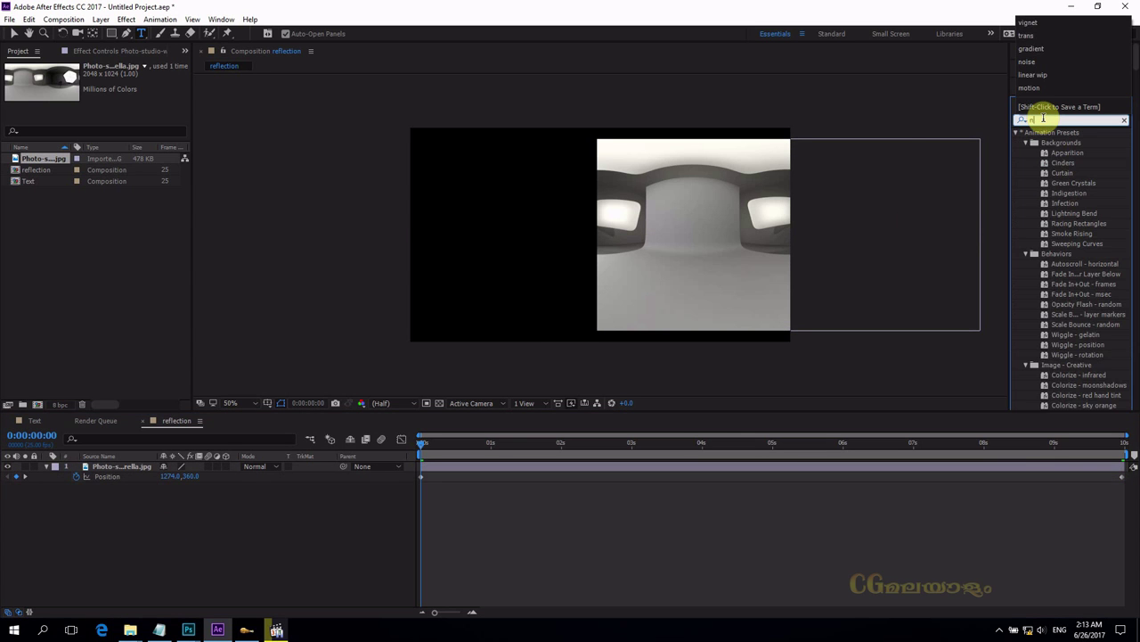
type("io")
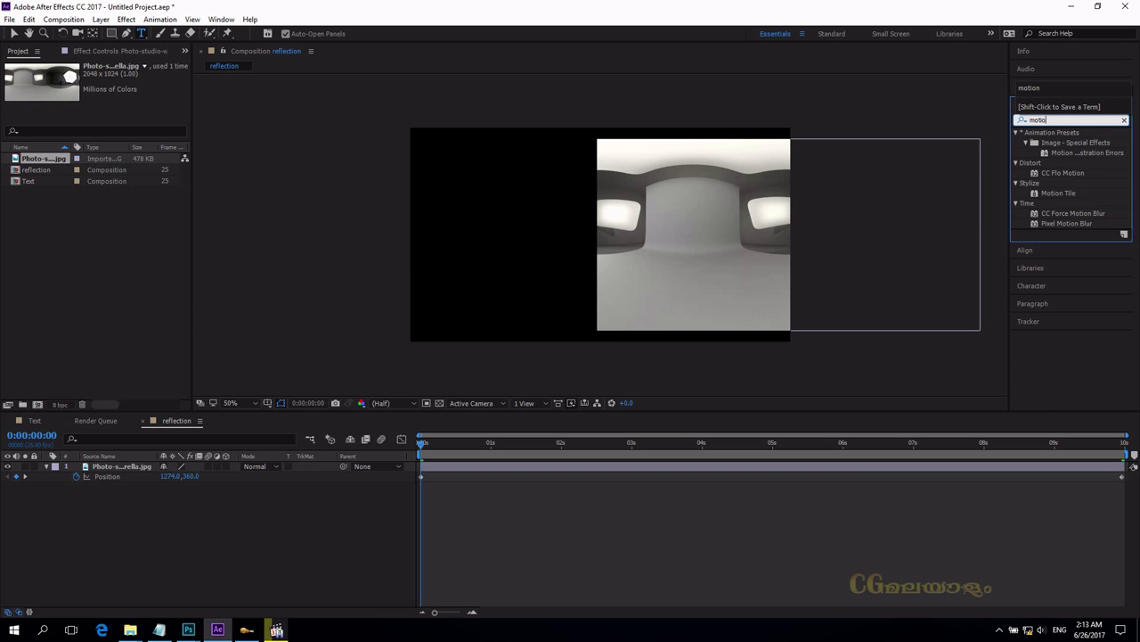
type("nt")
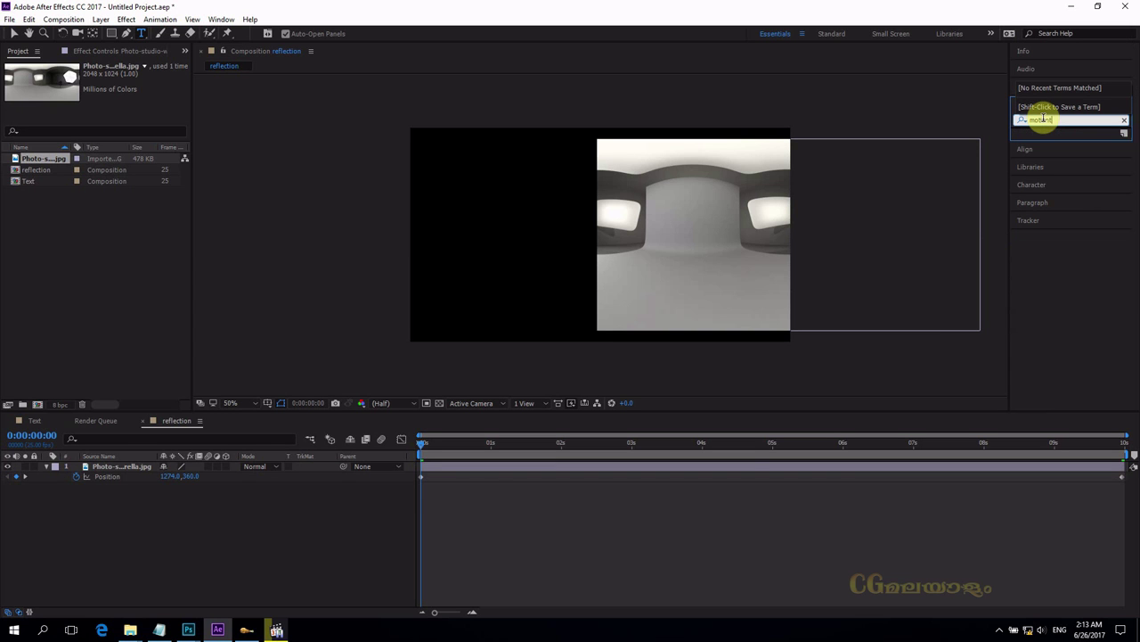
key("BackSpace")
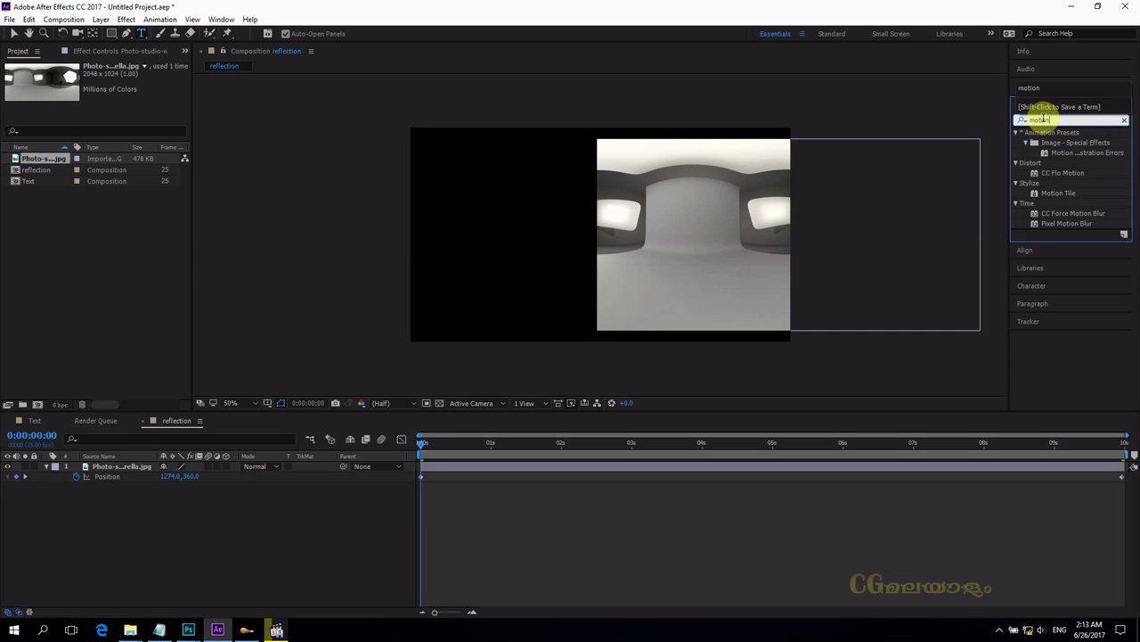
left_click(1065, 196)
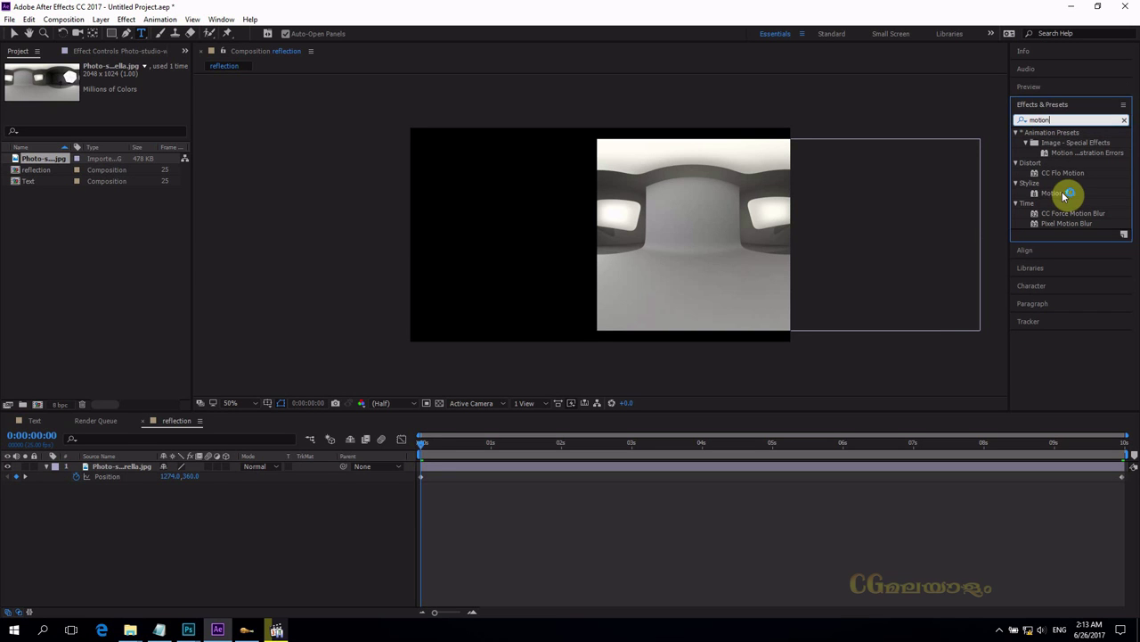
left_click(1065, 196)
left_click_drag(1064, 193, 701, 231)
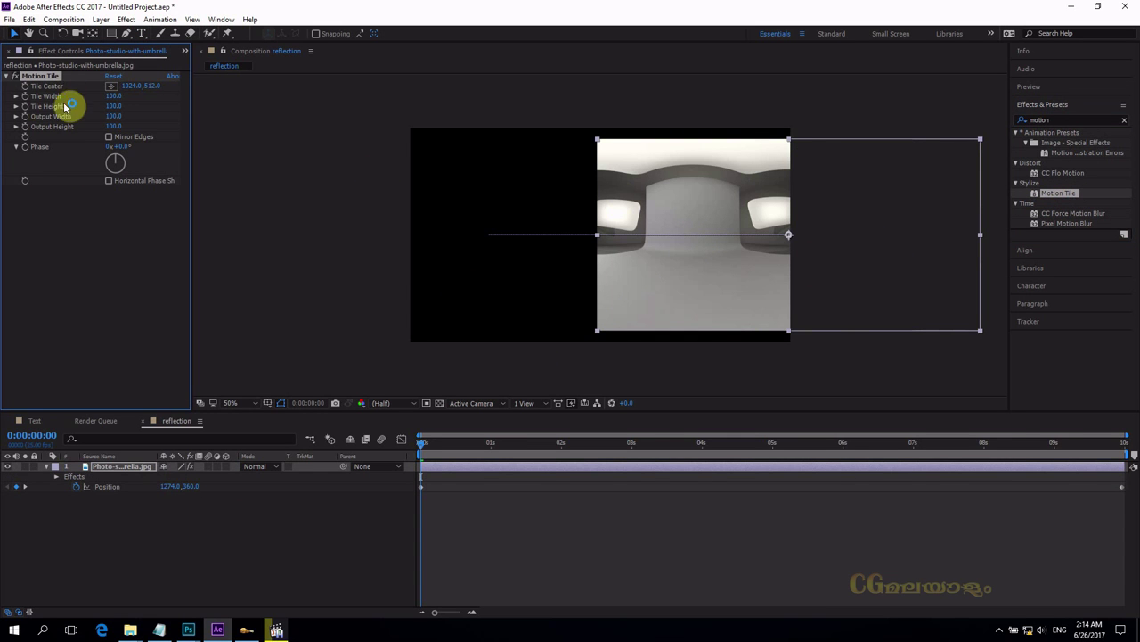
- Enable Mirror Edges, set Output Height 260 and Output Width 390, and preview the tiling
left_click(109, 138)
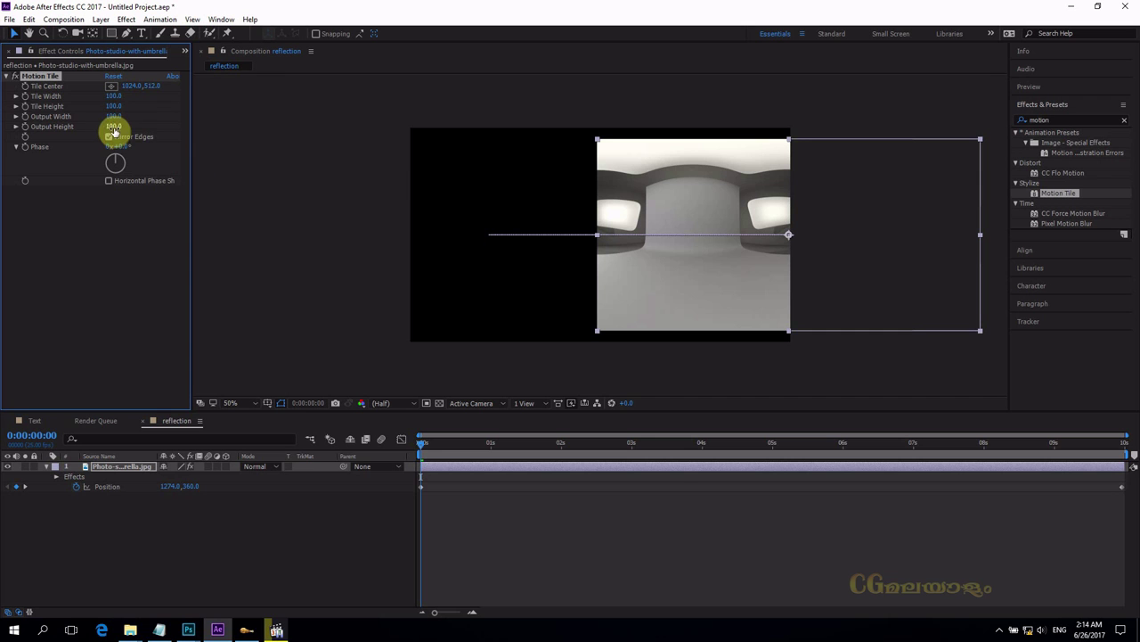
left_click_drag(113, 127, 119, 128)
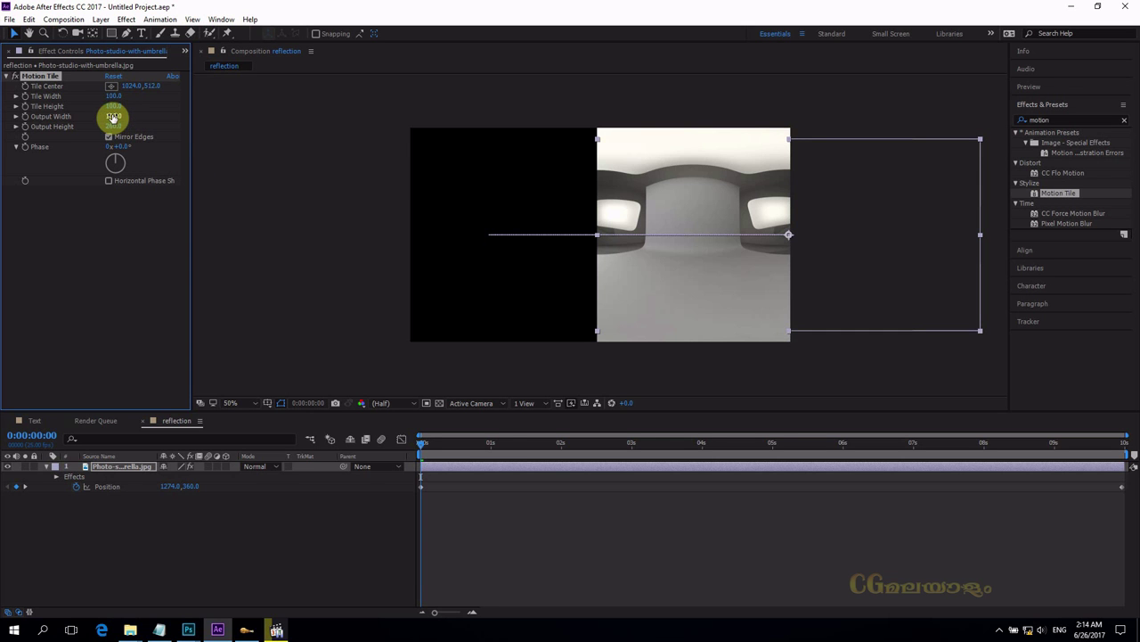
left_click_drag(114, 116, 125, 115)
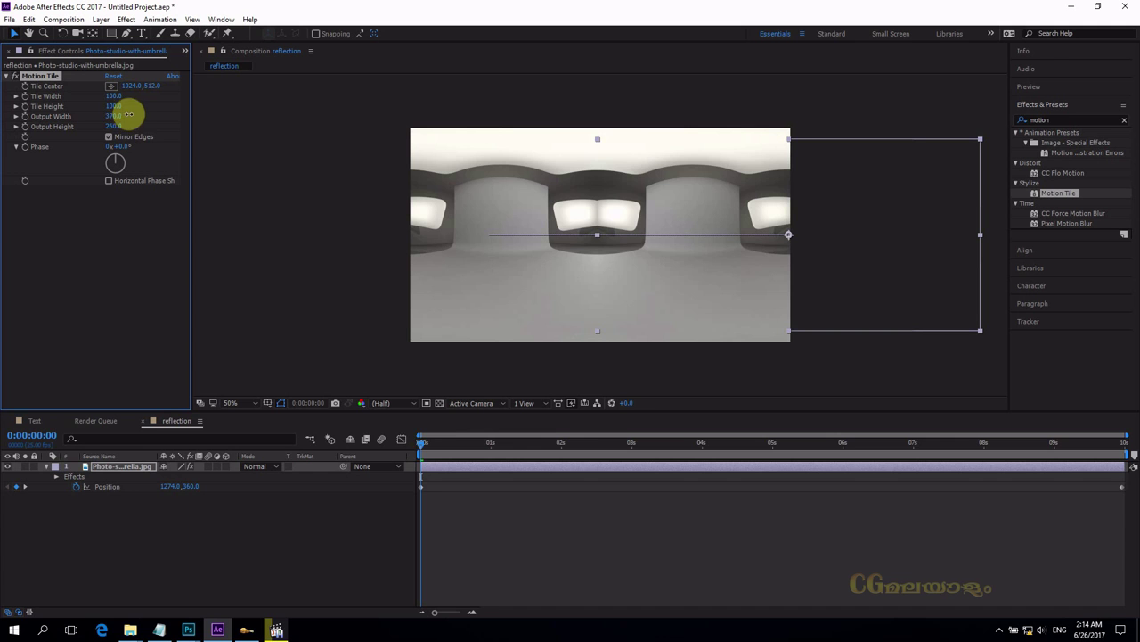
left_click_drag(420, 443, 624, 444)
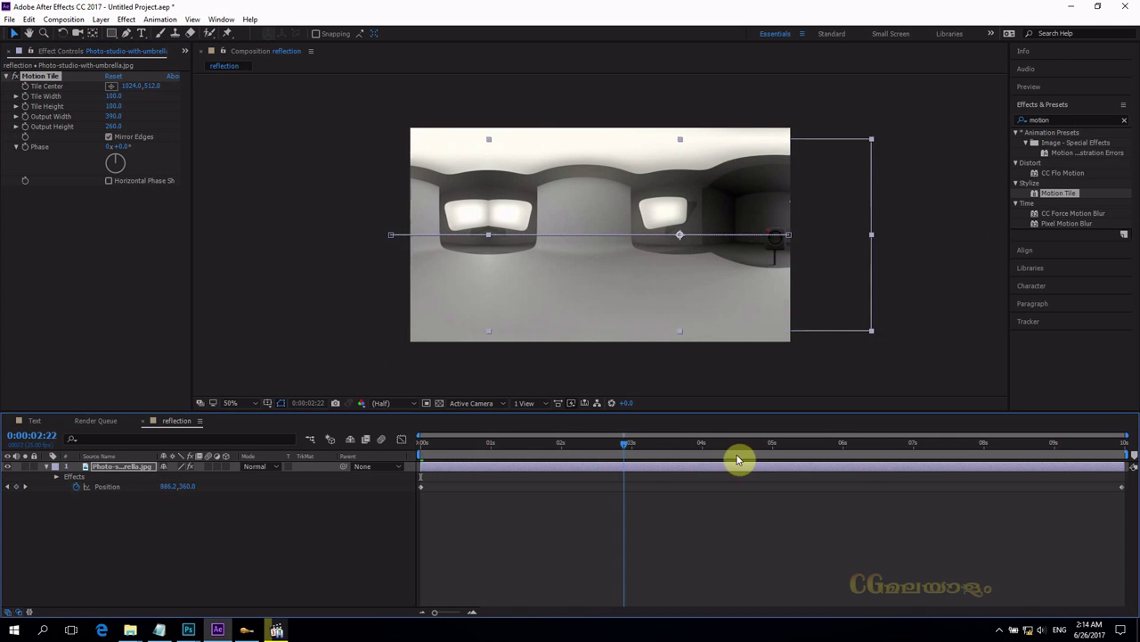
key("space")
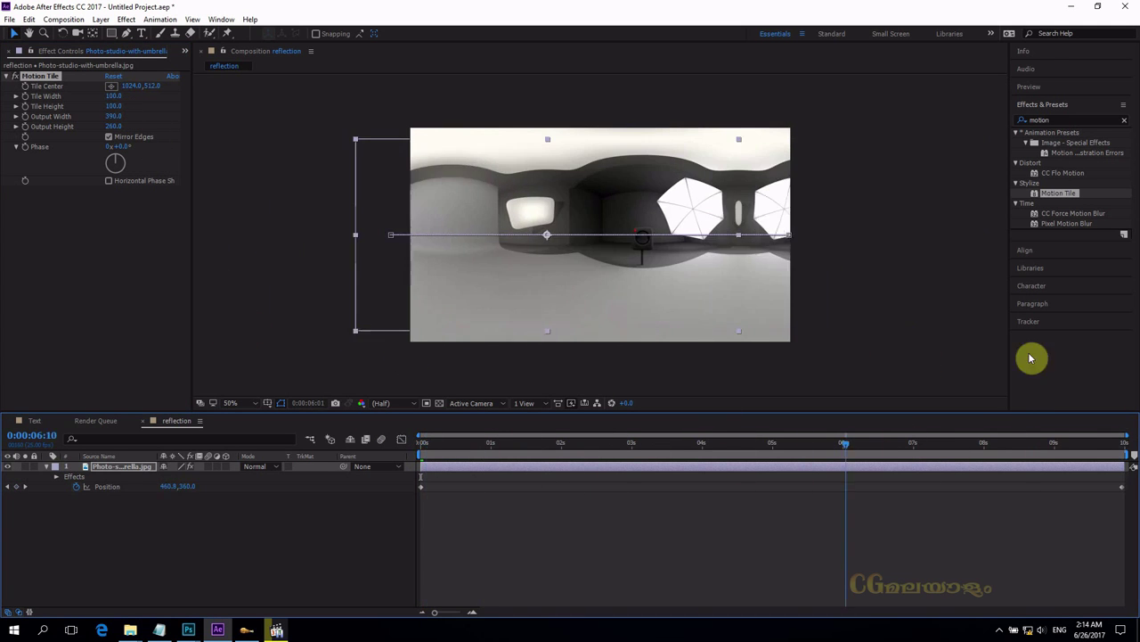
key("space")
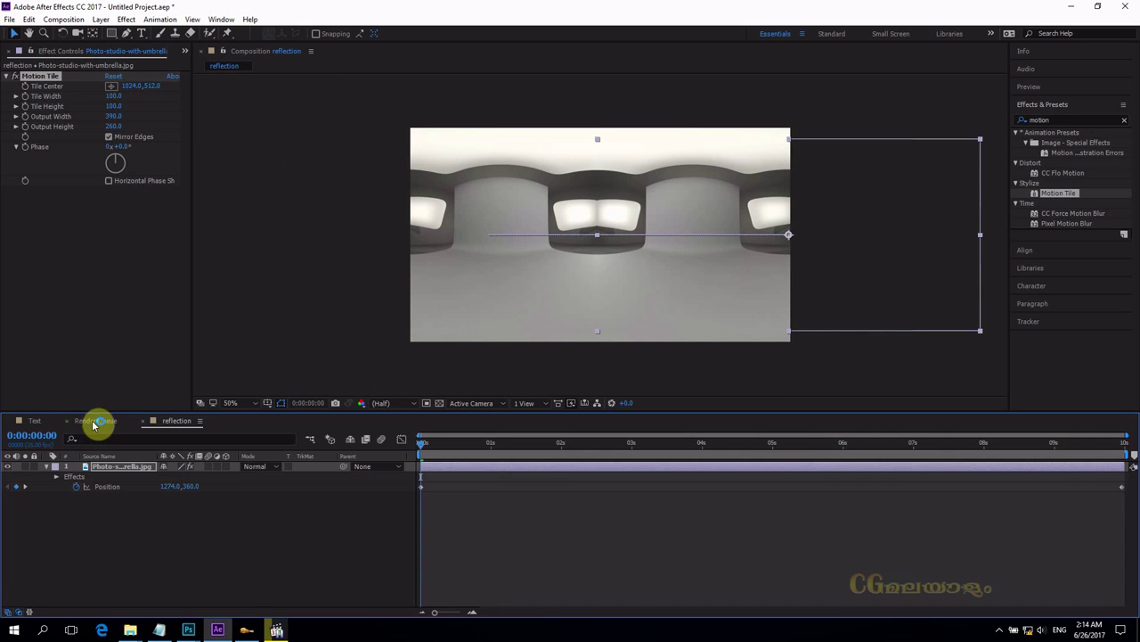
- Close the render queue, return to the reflection comp, and widen the Effect Controls panel
left_click(92, 425)
left_click(68, 421)
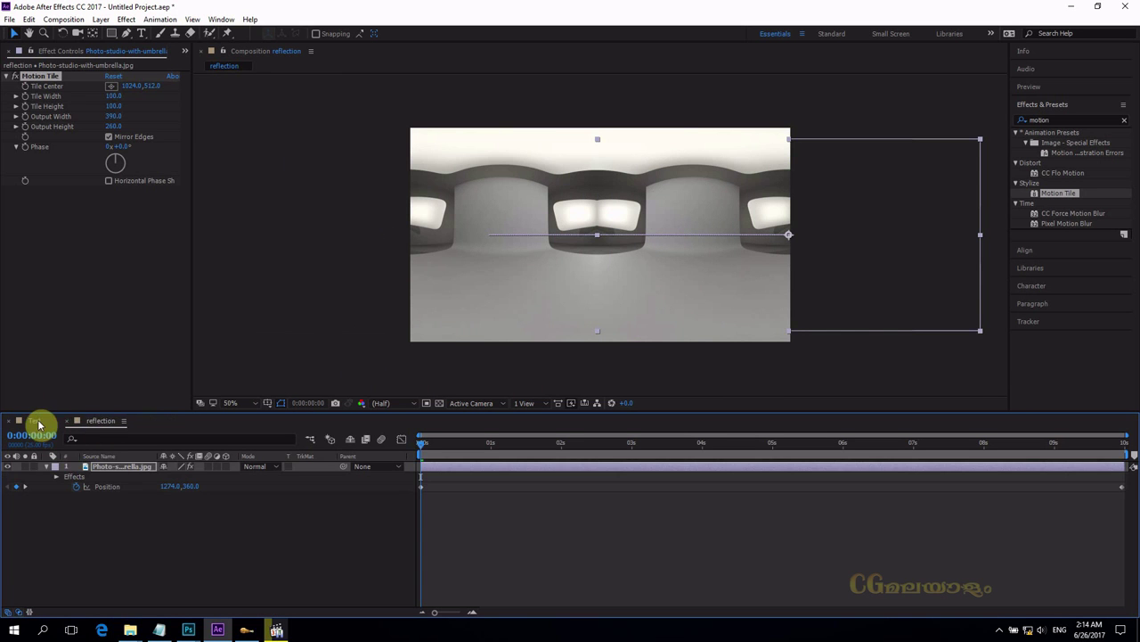
left_click(38, 421)
left_click(95, 422)
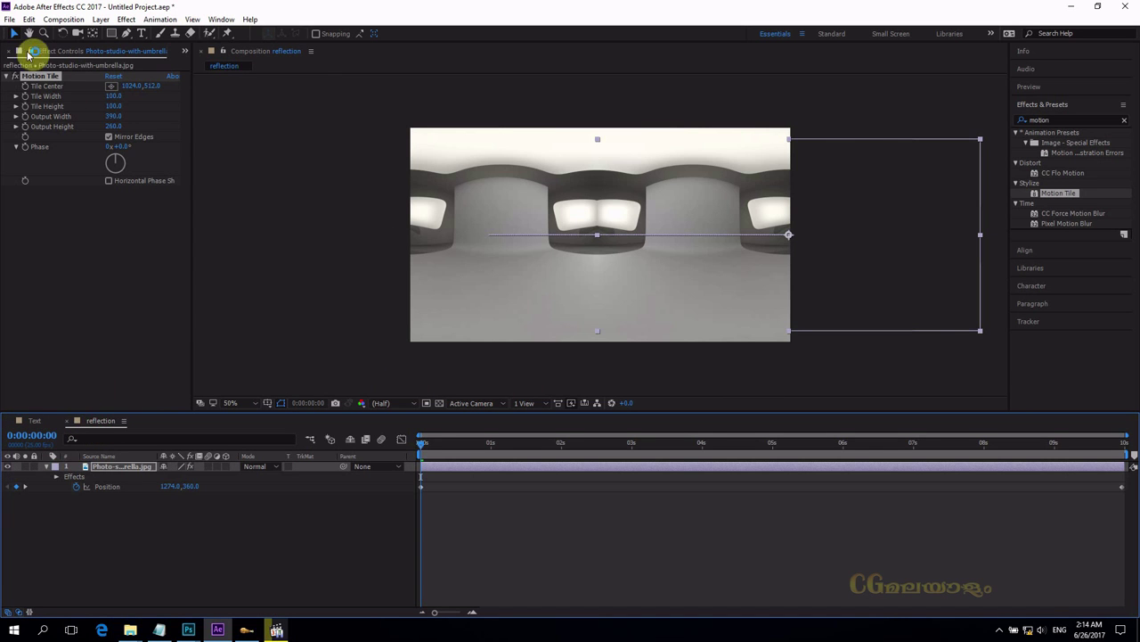
left_click(133, 136)
left_click_drag(191, 142, 282, 150)
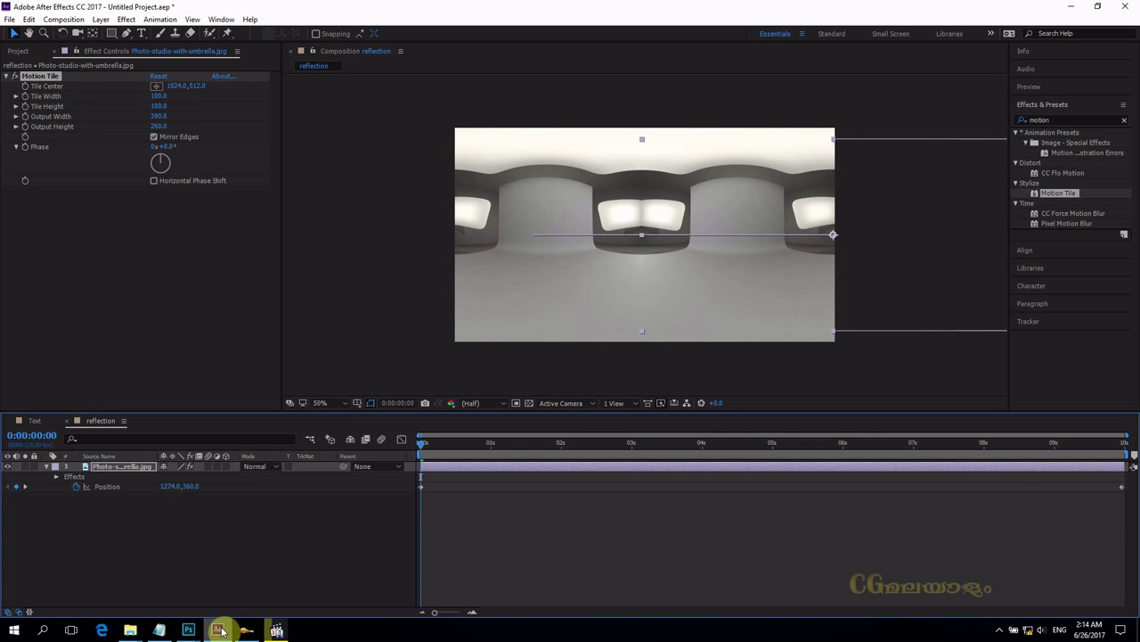
left_click(276, 627)
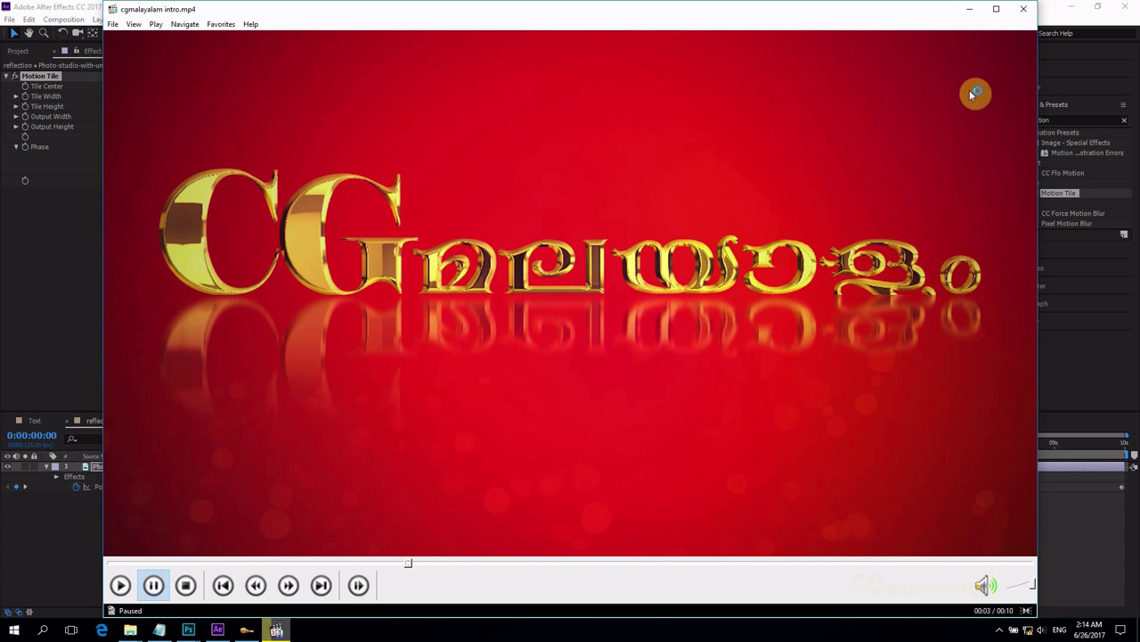
left_click(970, 8)
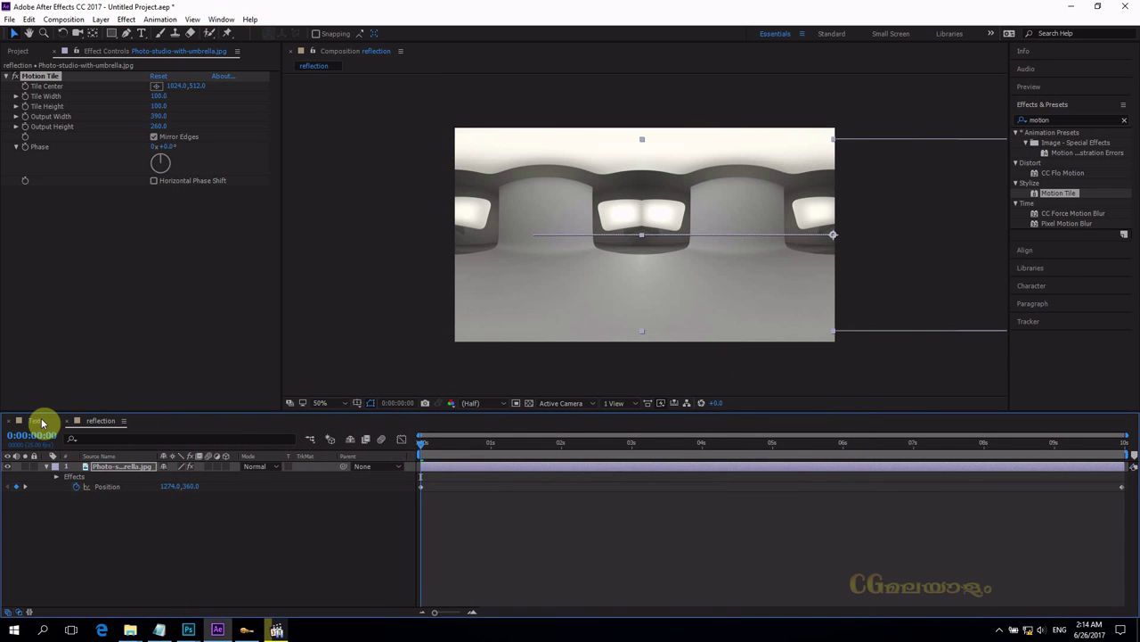
left_click(42, 422)
- Create a composition named '3d text' using the HDV/HDTV 720 25 preset (1280×720, 10 seconds)
left_click(21, 54)
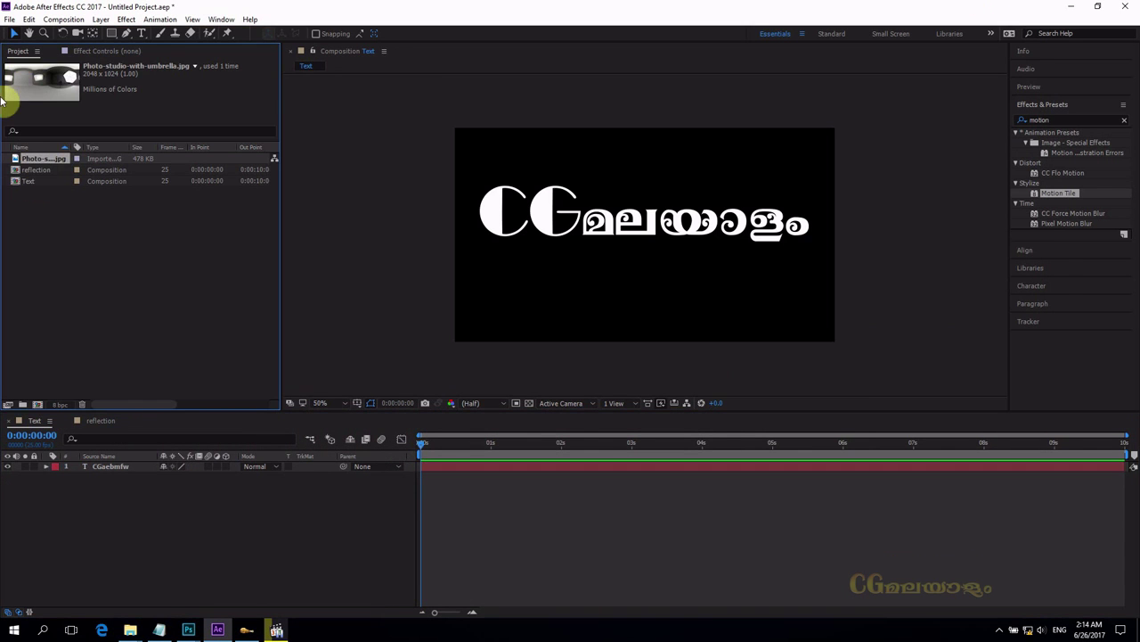
left_click(42, 230)
left_click(38, 405)
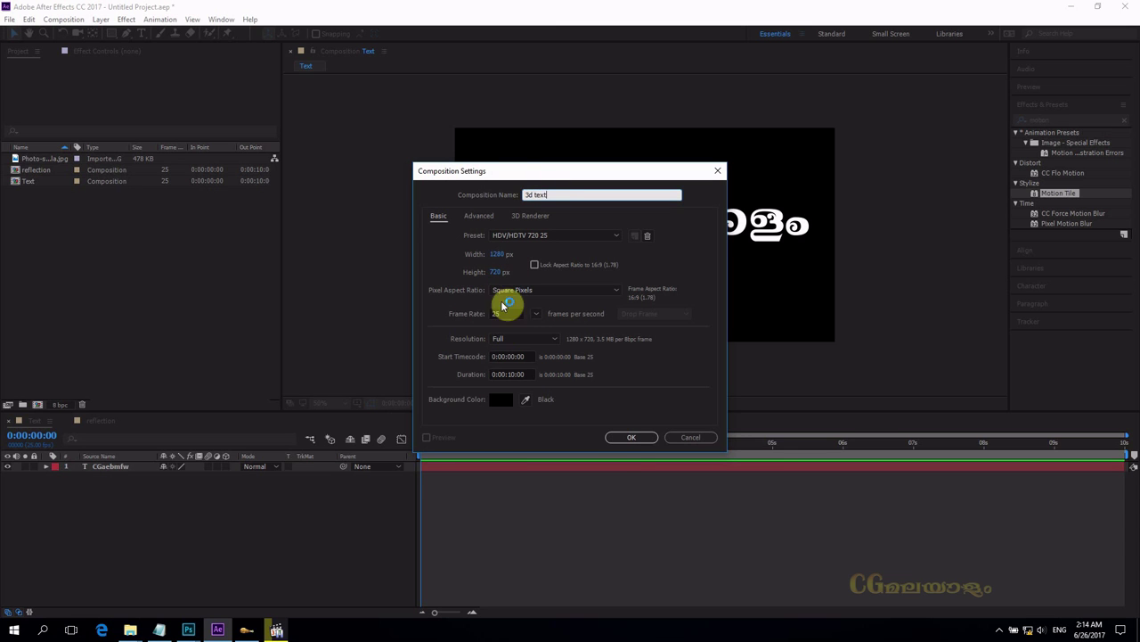
left_click(630, 437)
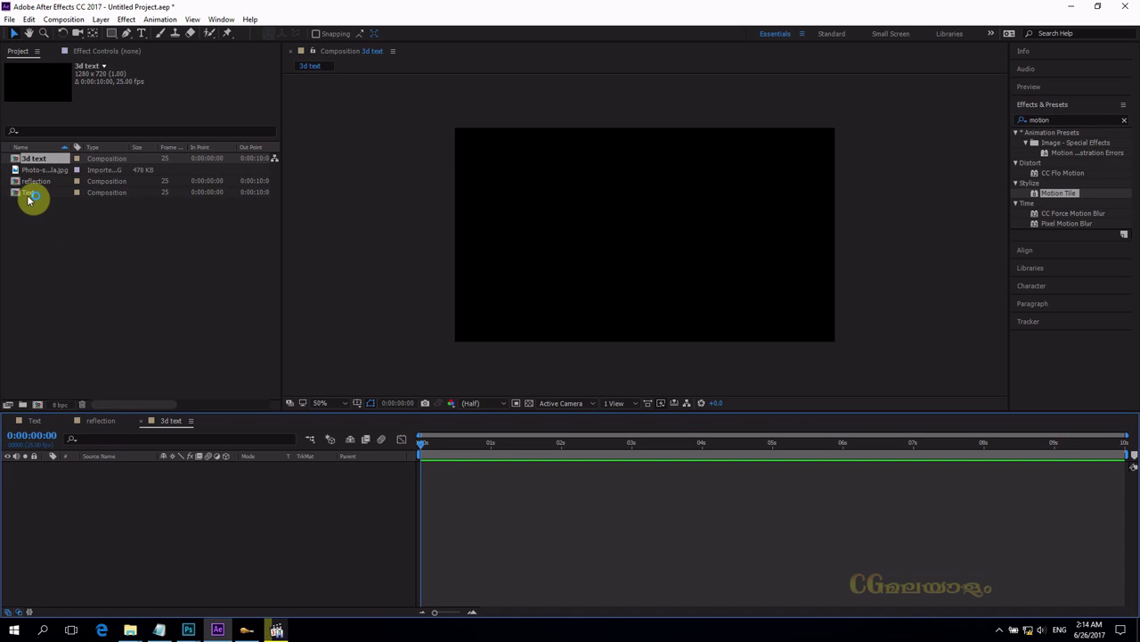
- Add the Text comp, then the reflection comp beneath it, as layers in 3d text
left_click_drag(31, 193, 125, 467)
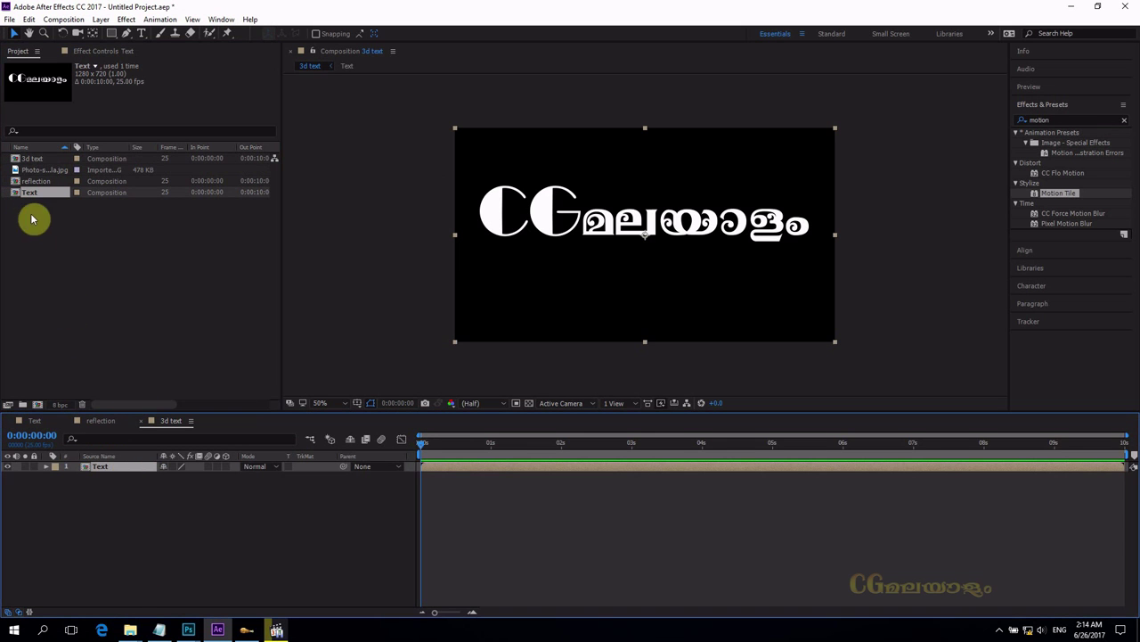
left_click_drag(32, 182, 114, 491)
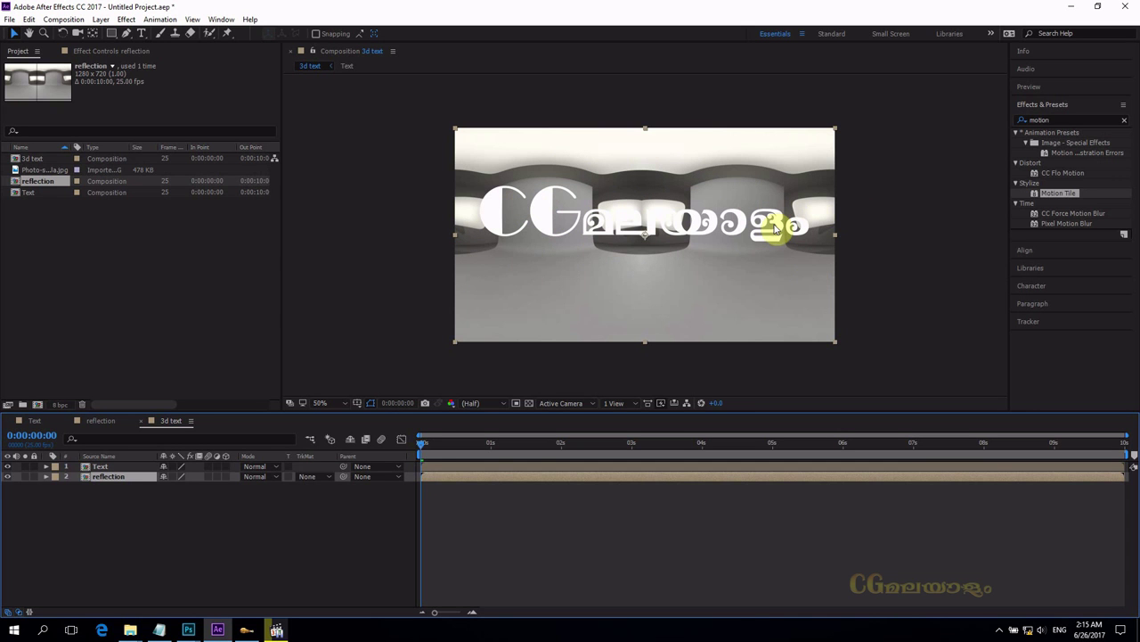
left_click(120, 493)
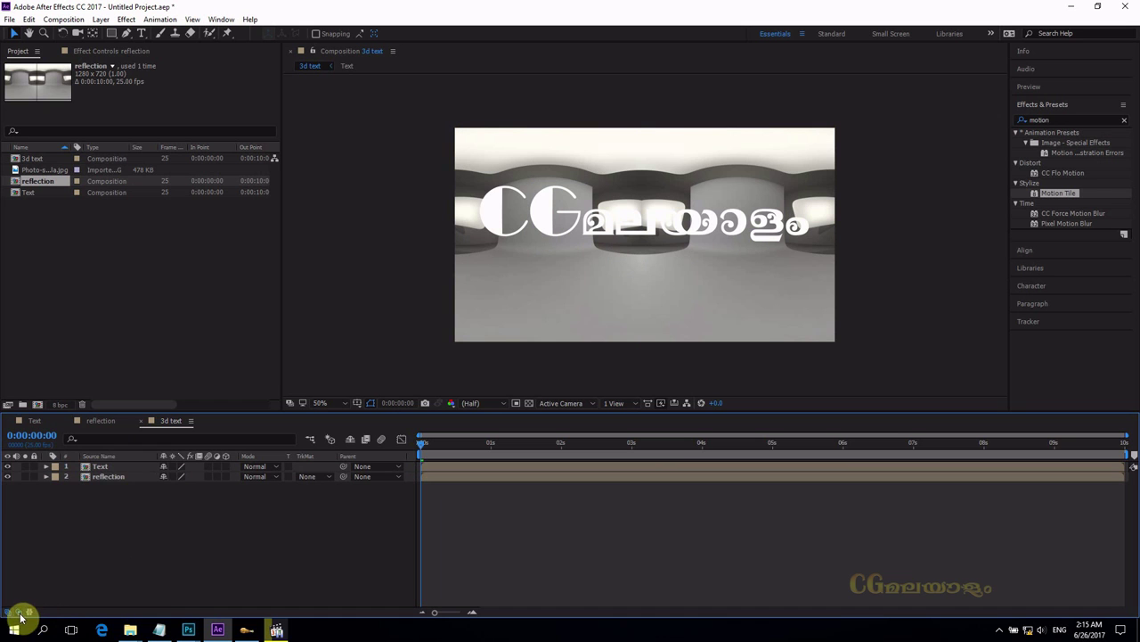
left_click(111, 480)
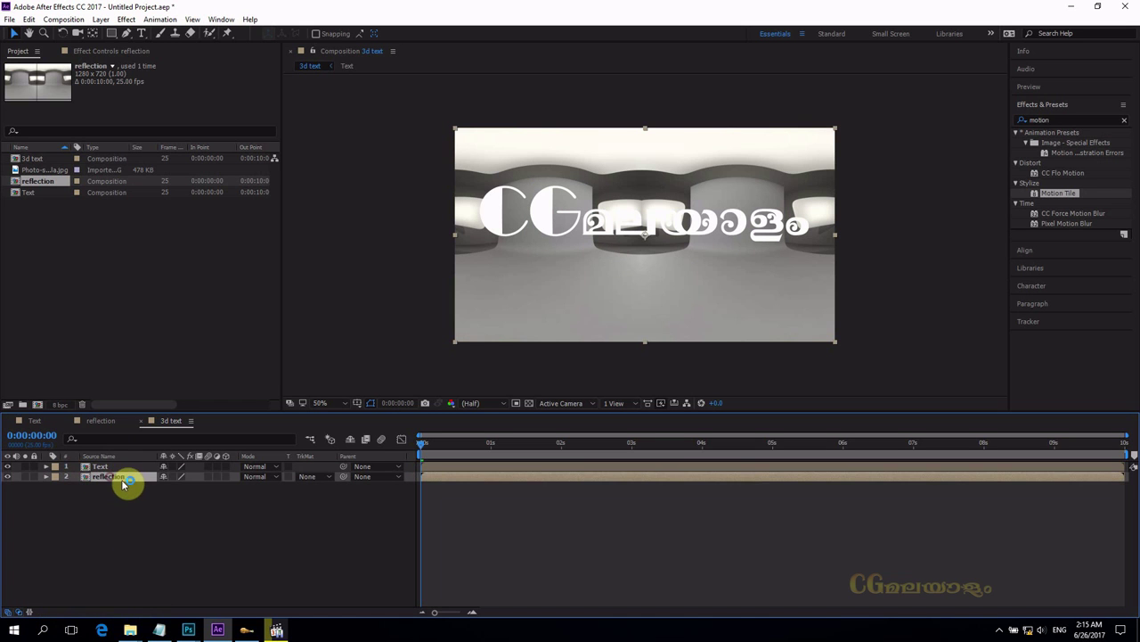
- Hide and then restore the timeline's layer switch and blending mode columns
left_click(23, 612)
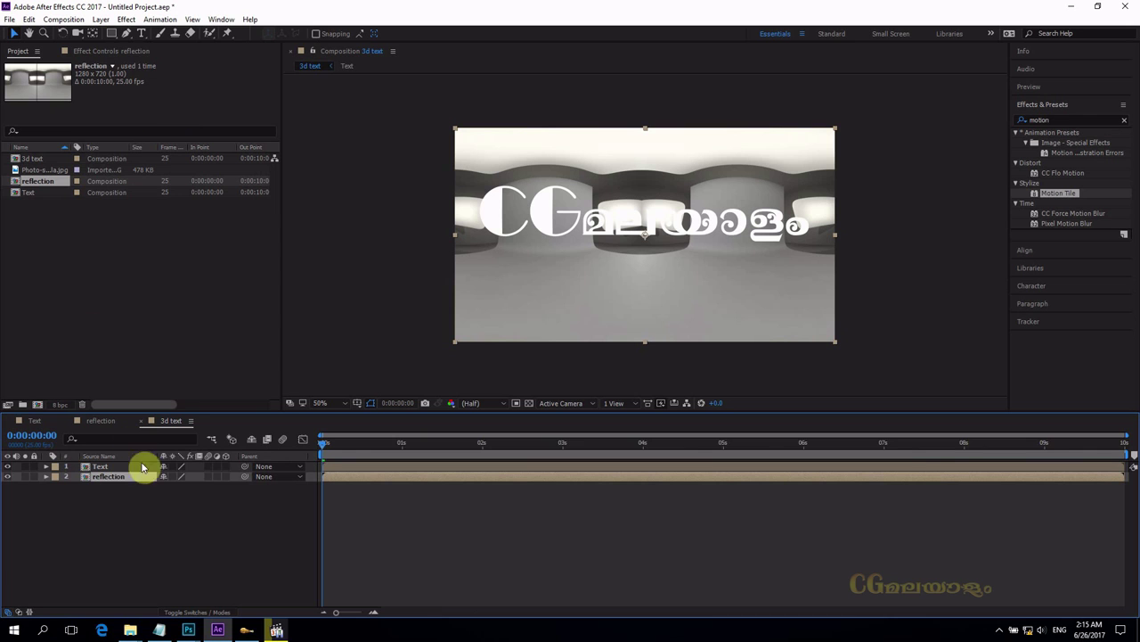
left_click(9, 612)
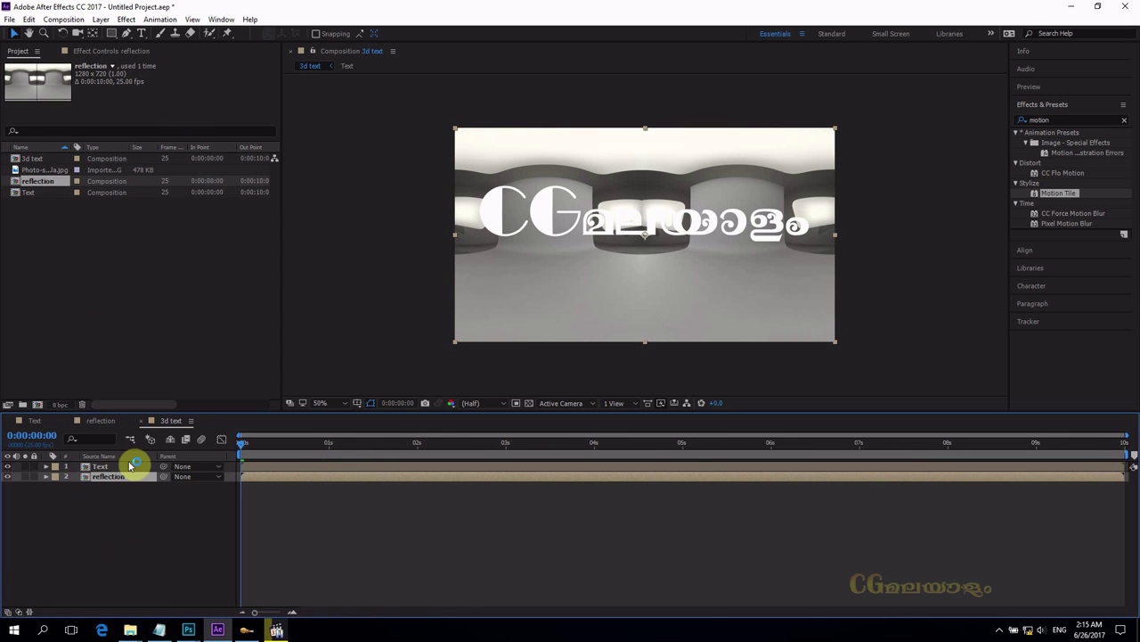
left_click(11, 613)
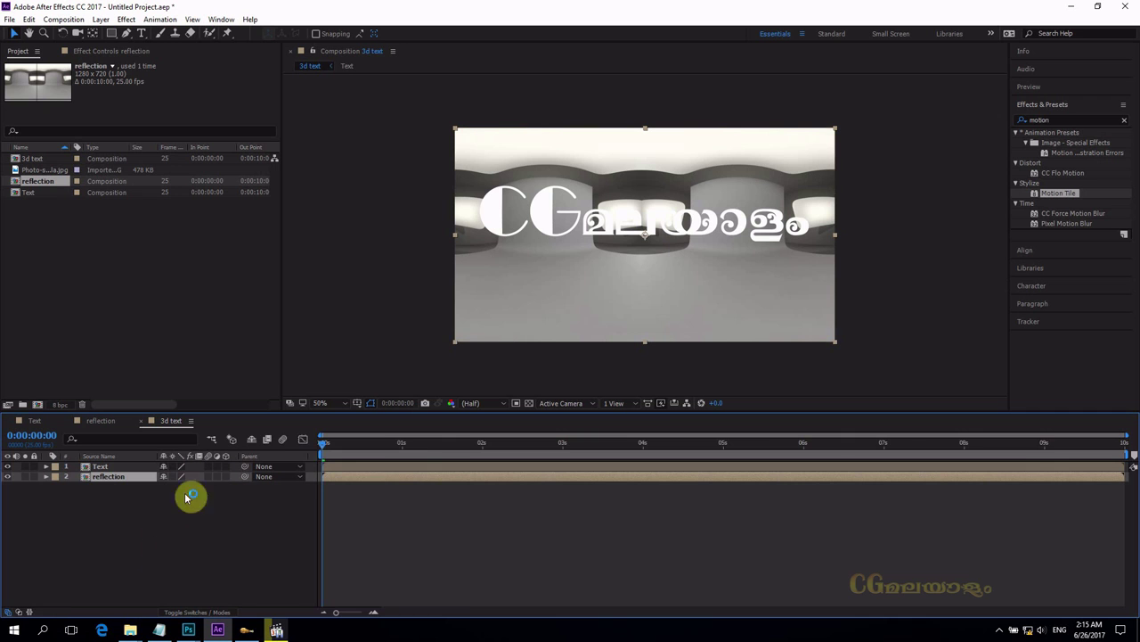
left_click(22, 613)
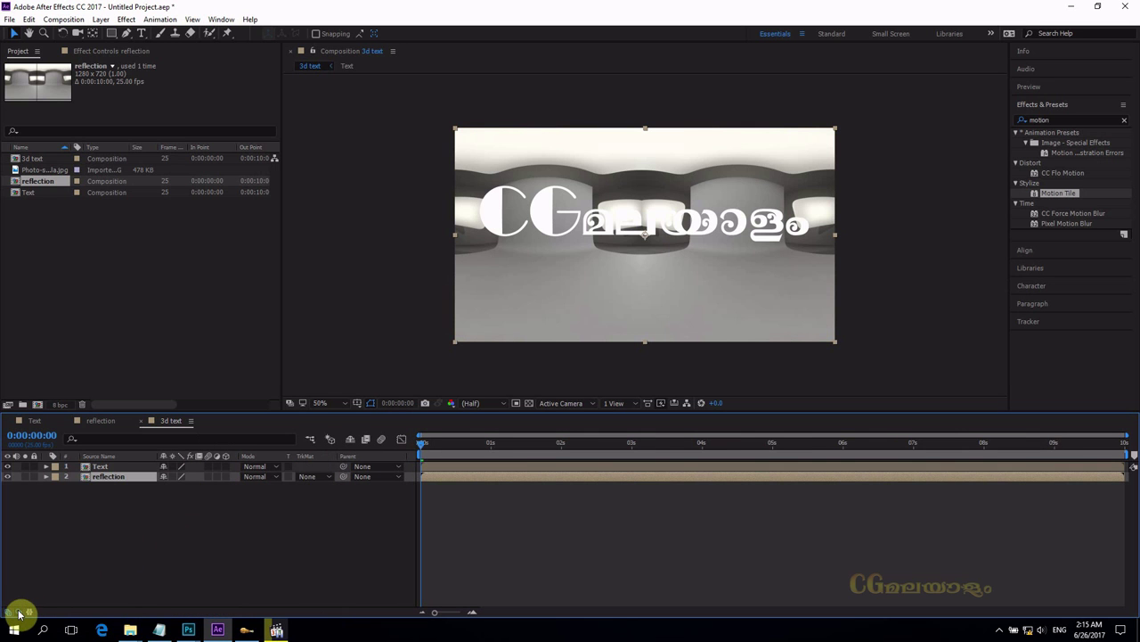
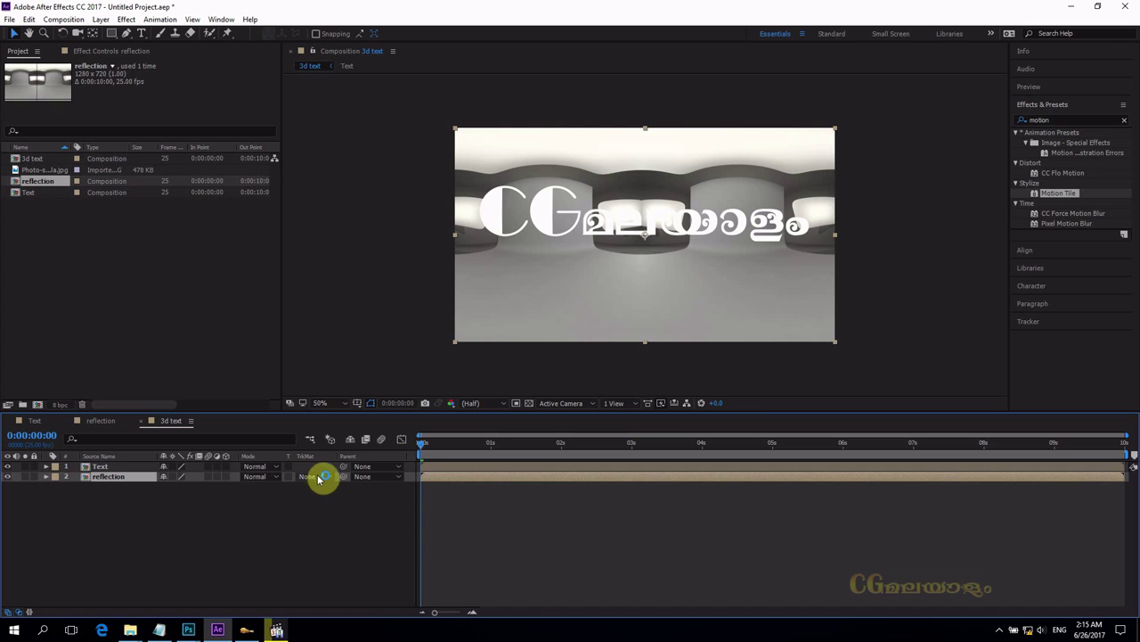
- Set the reflection layer's track matte to Alpha Matte 'Text', preview it, and check the reference video
left_click(325, 479)
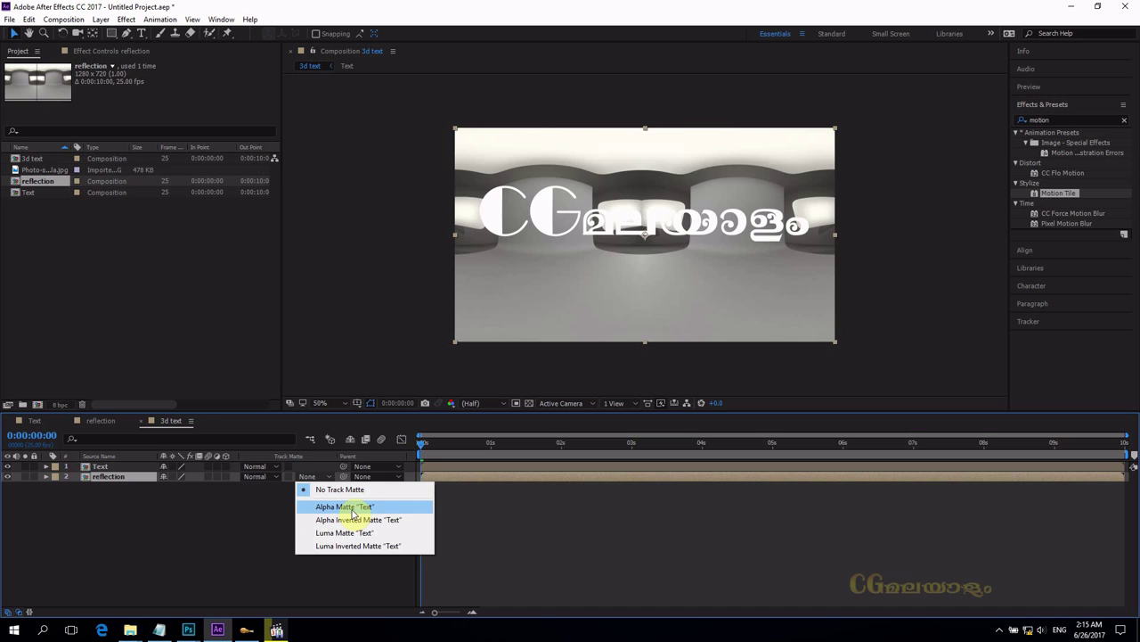
left_click(352, 506)
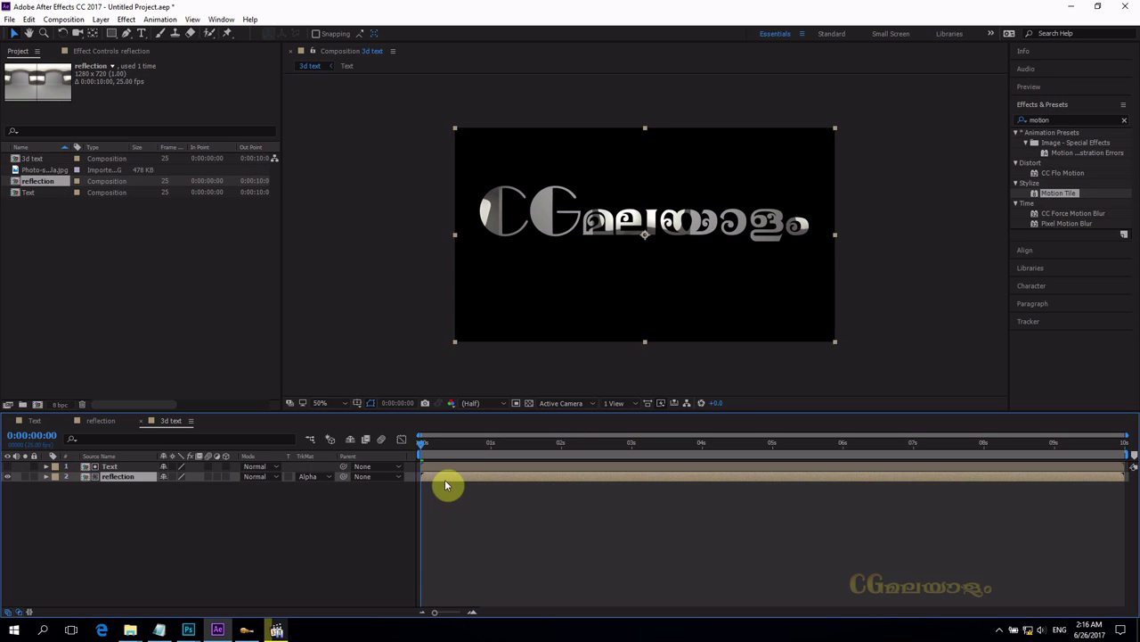
key("space")
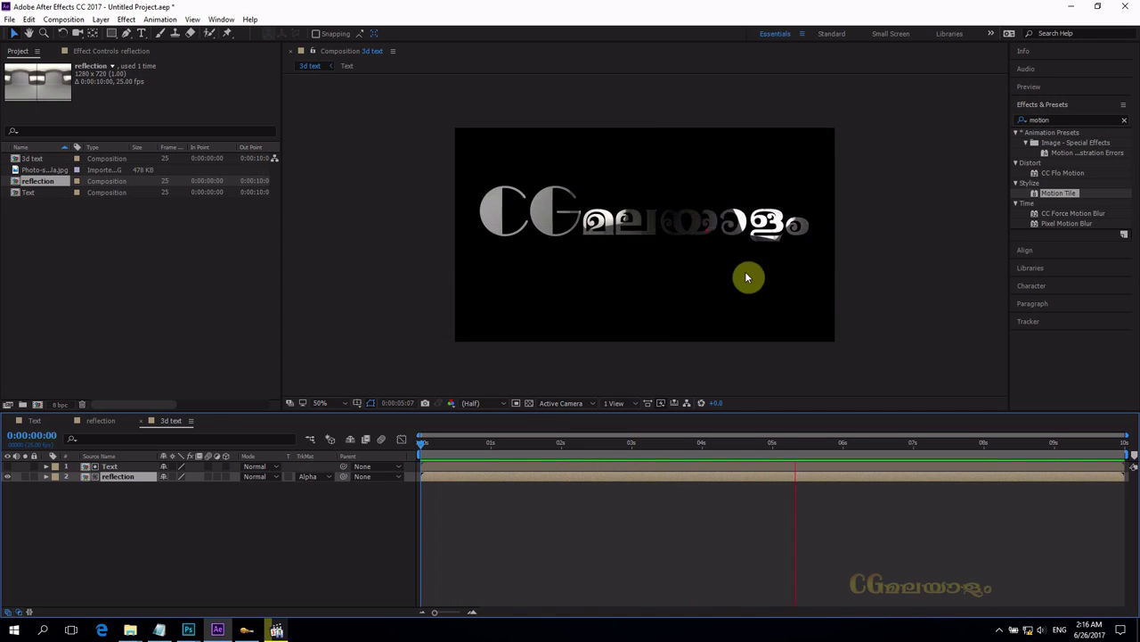
left_click(274, 626)
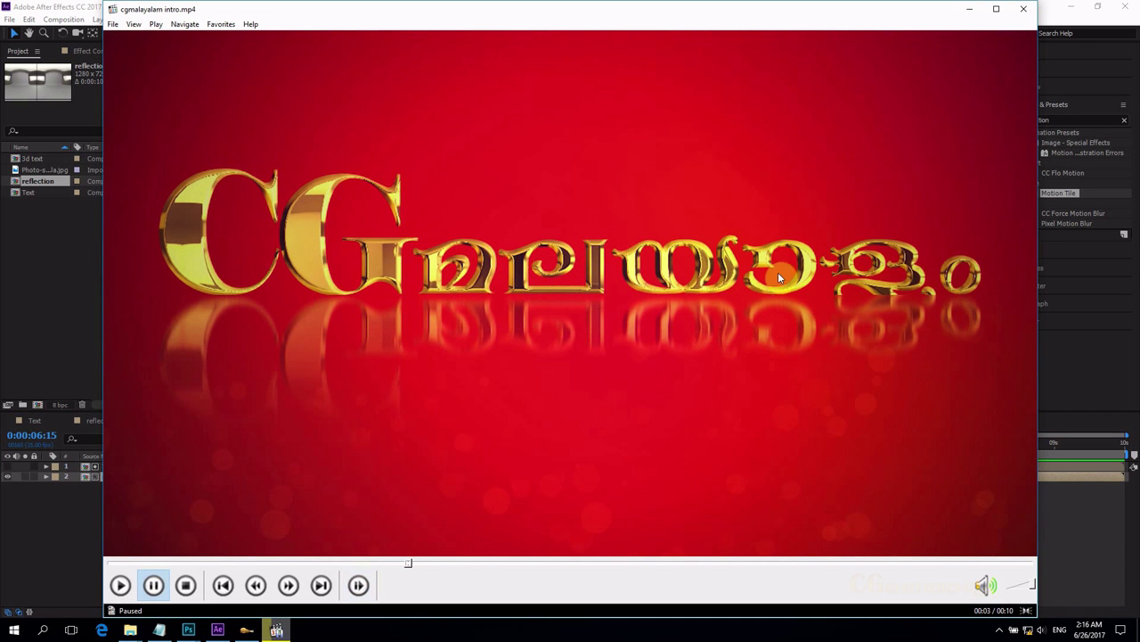
left_click(969, 9)
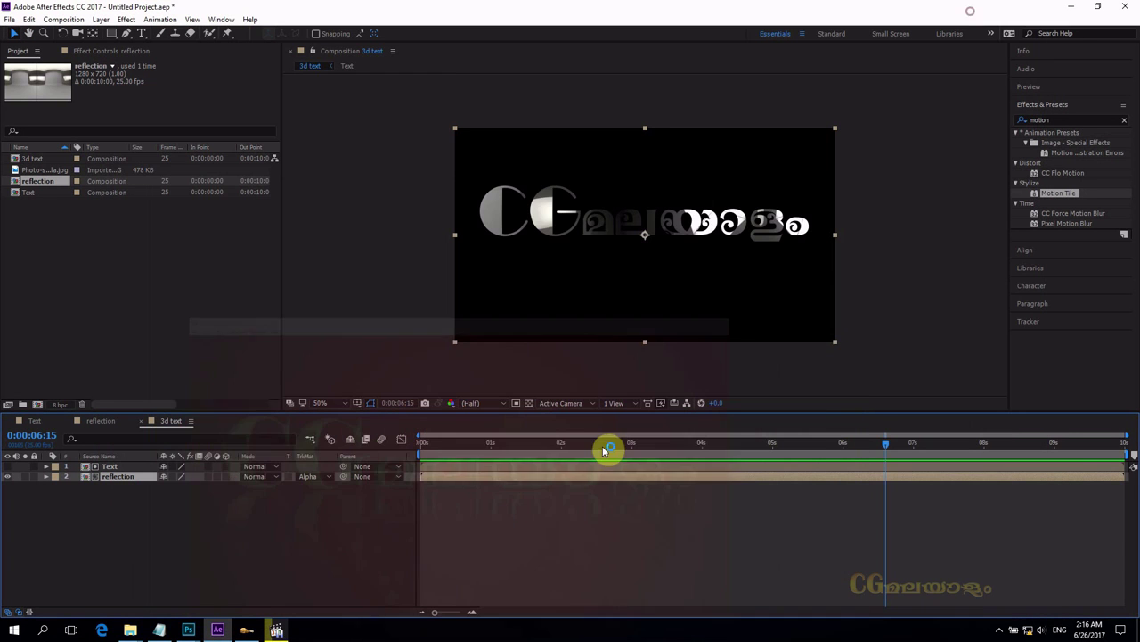
- Return the current time to frame zero and select the reflection layer
left_click(491, 443)
left_click_drag(436, 448, 388, 449)
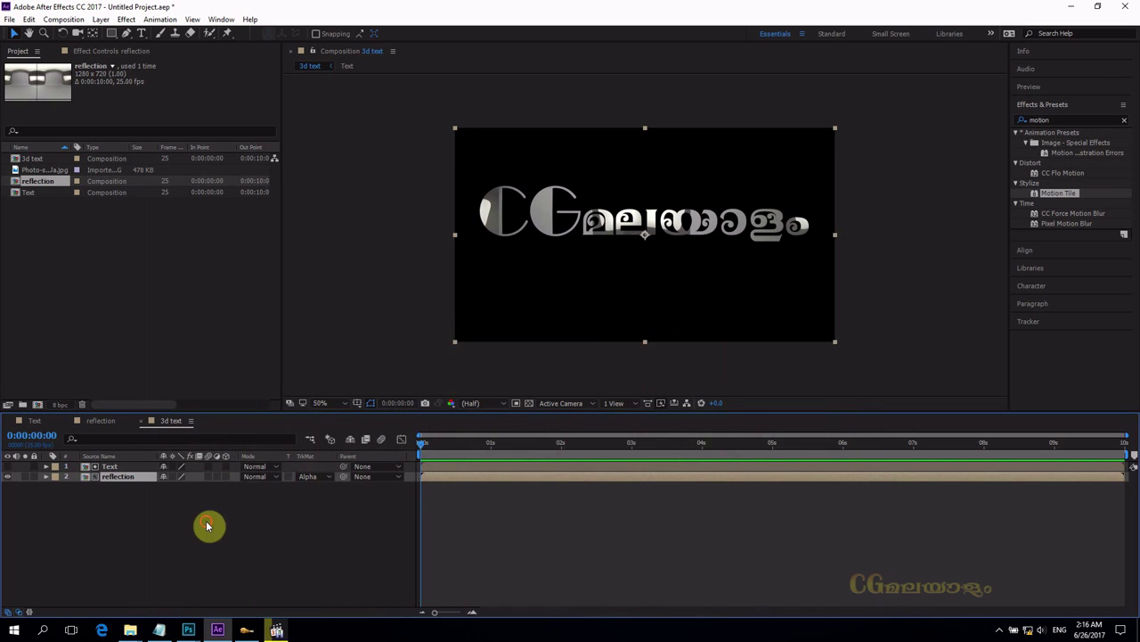
left_click(178, 517)
left_click(114, 478)
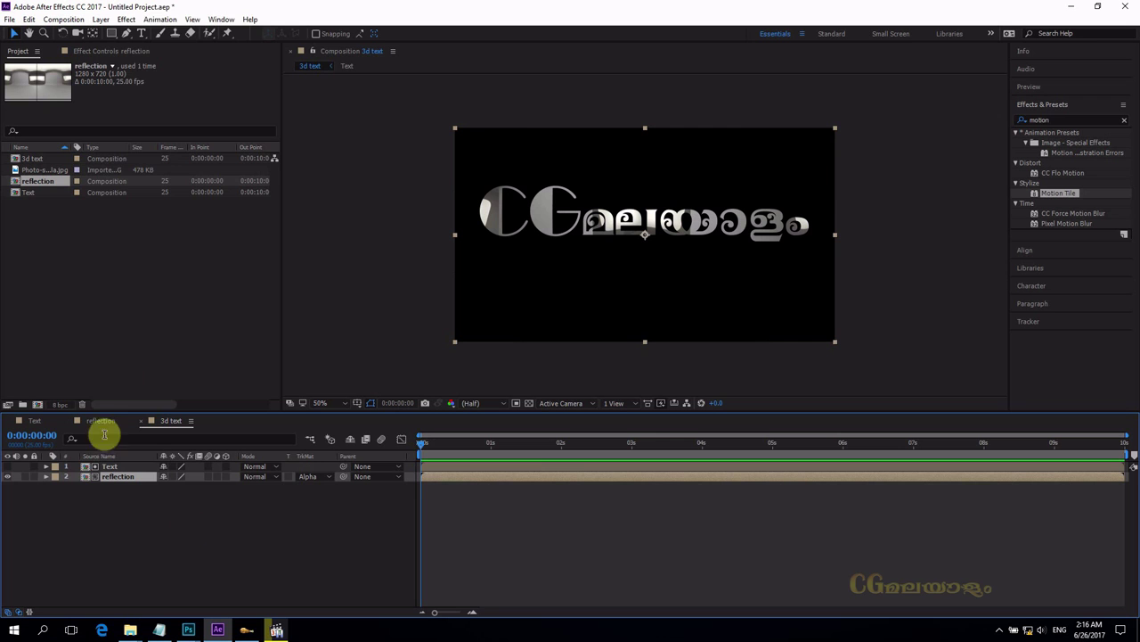
left_click(128, 19)
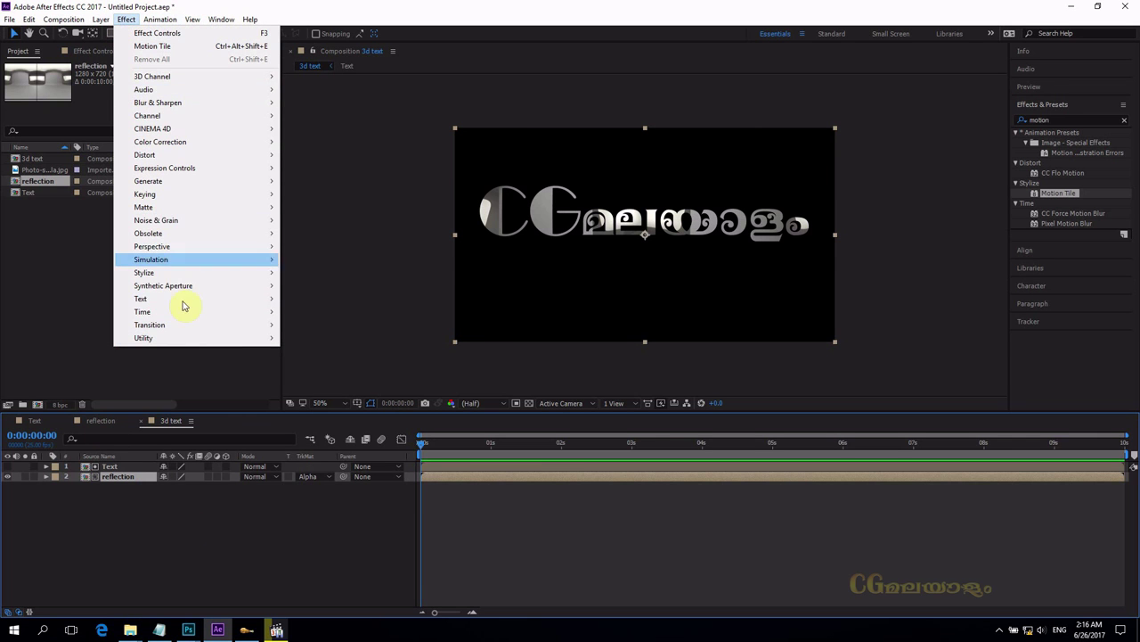
mouse_move(192, 19)
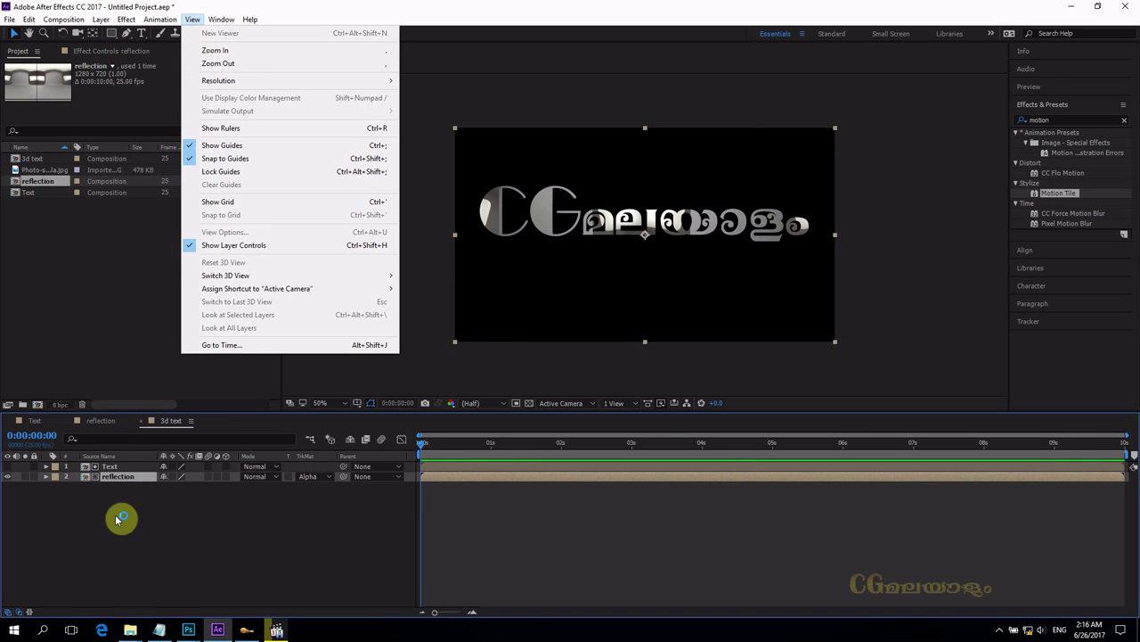
right_click(134, 477)
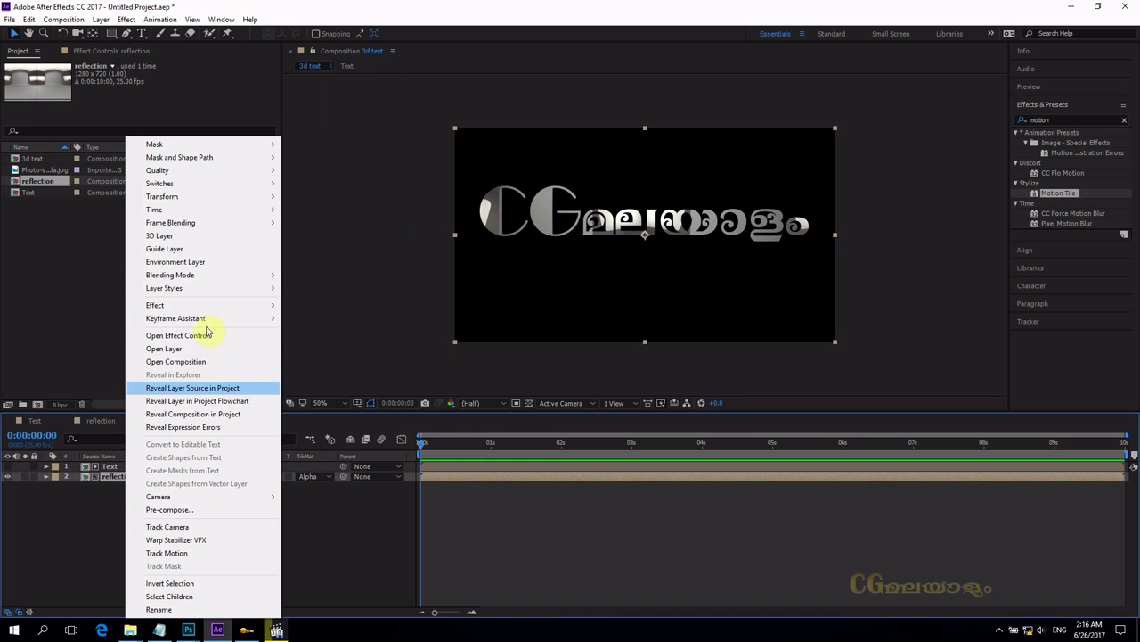
mouse_move(218, 306)
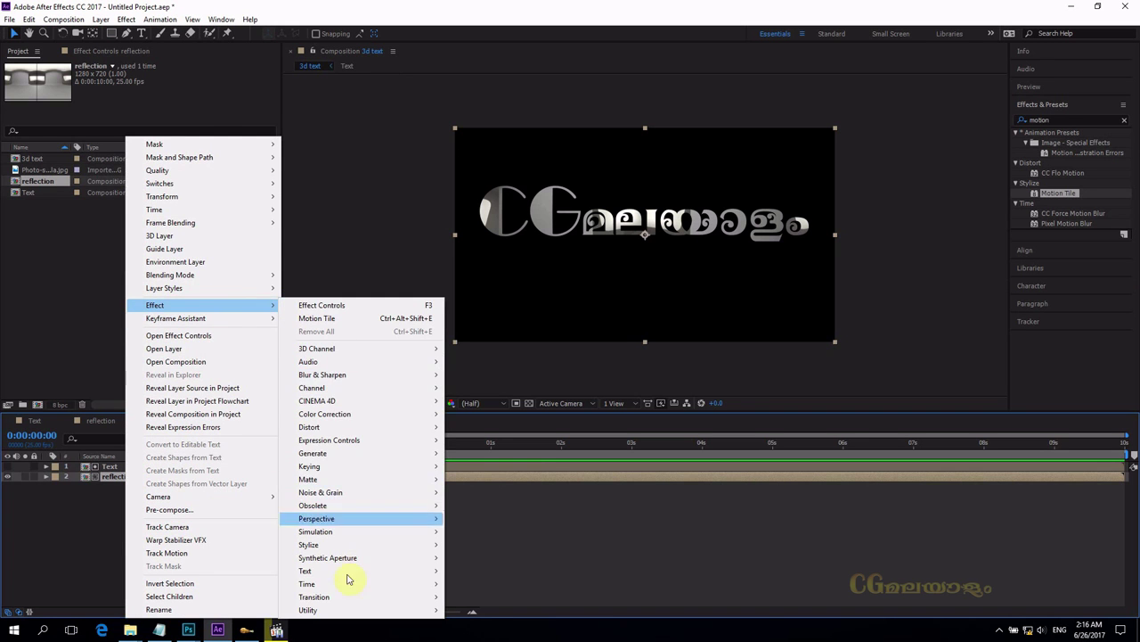
left_click(757, 571)
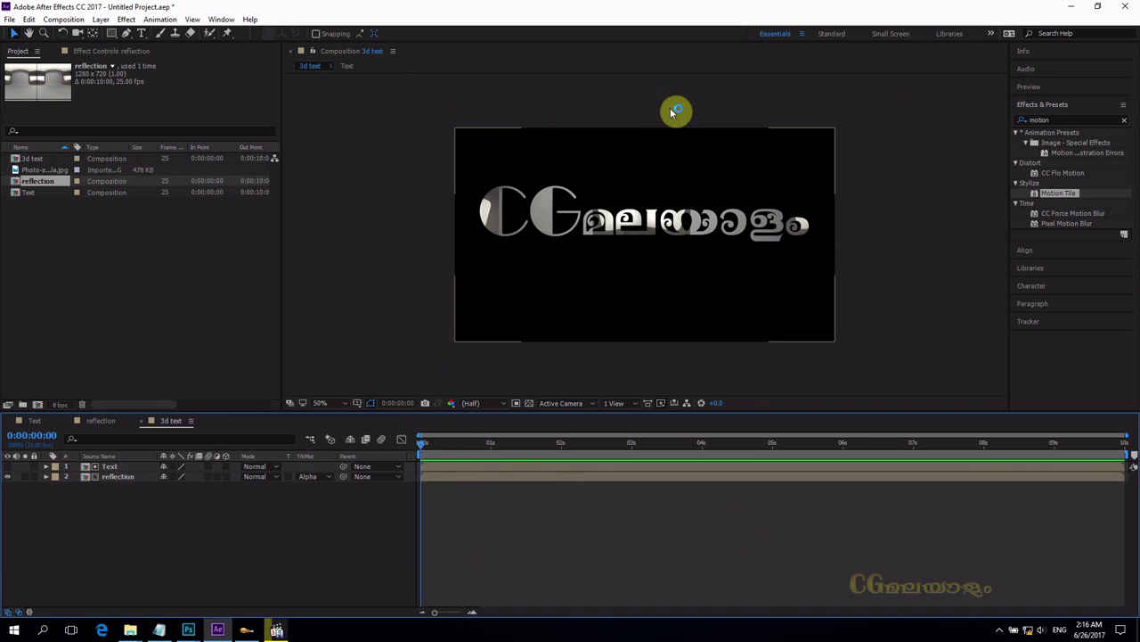
- Search Effects & Presets for 'gla' and apply CC Glass to the reflection layer
left_click(1062, 120)
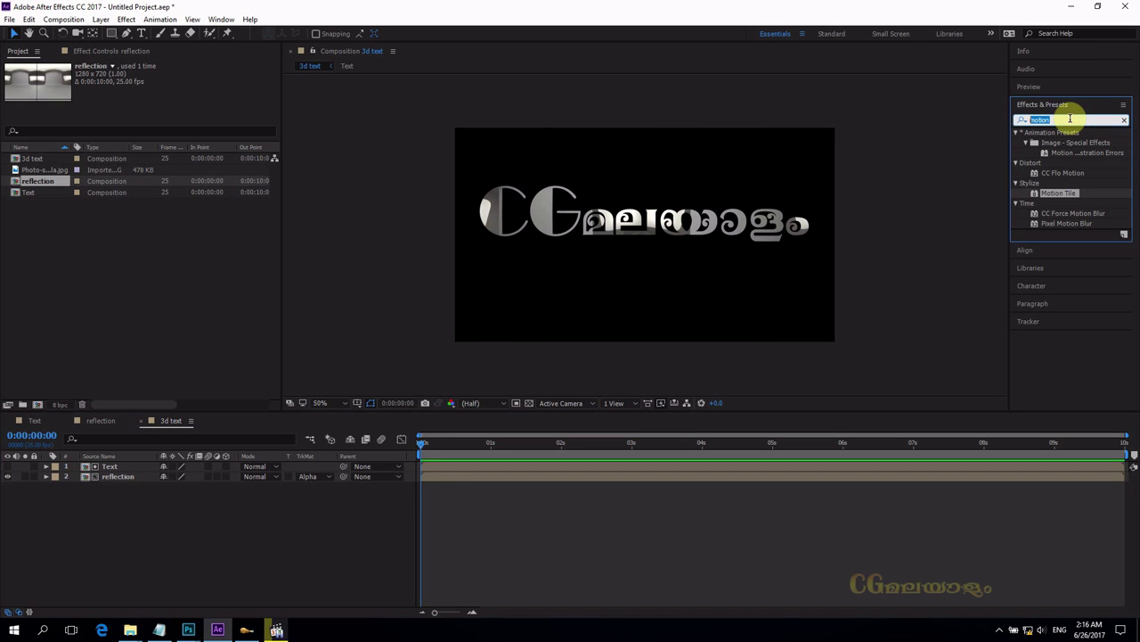
type("cc")
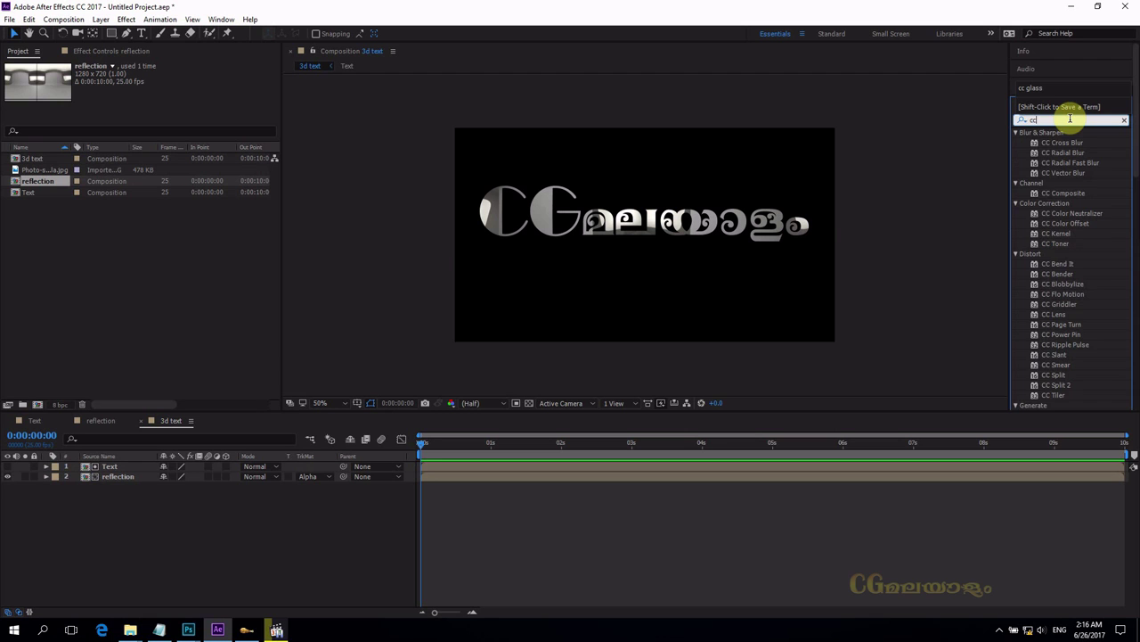
key("BackSpace")
key("BackSpace")
type("glass")
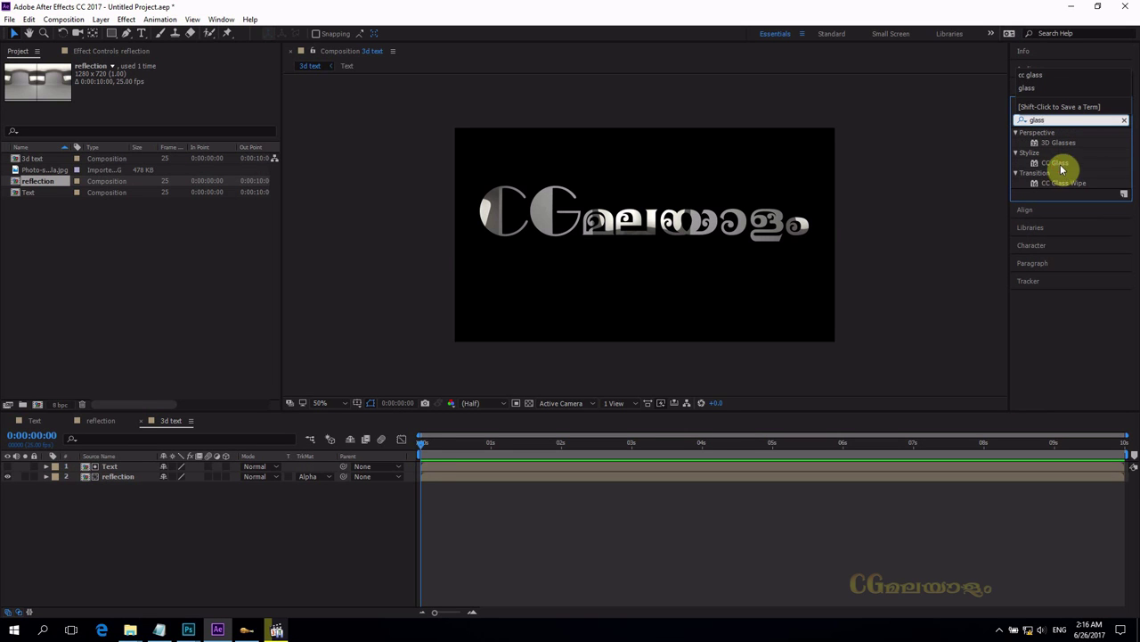
left_click(1058, 163)
left_click_drag(1055, 163, 123, 487)
left_click(126, 19)
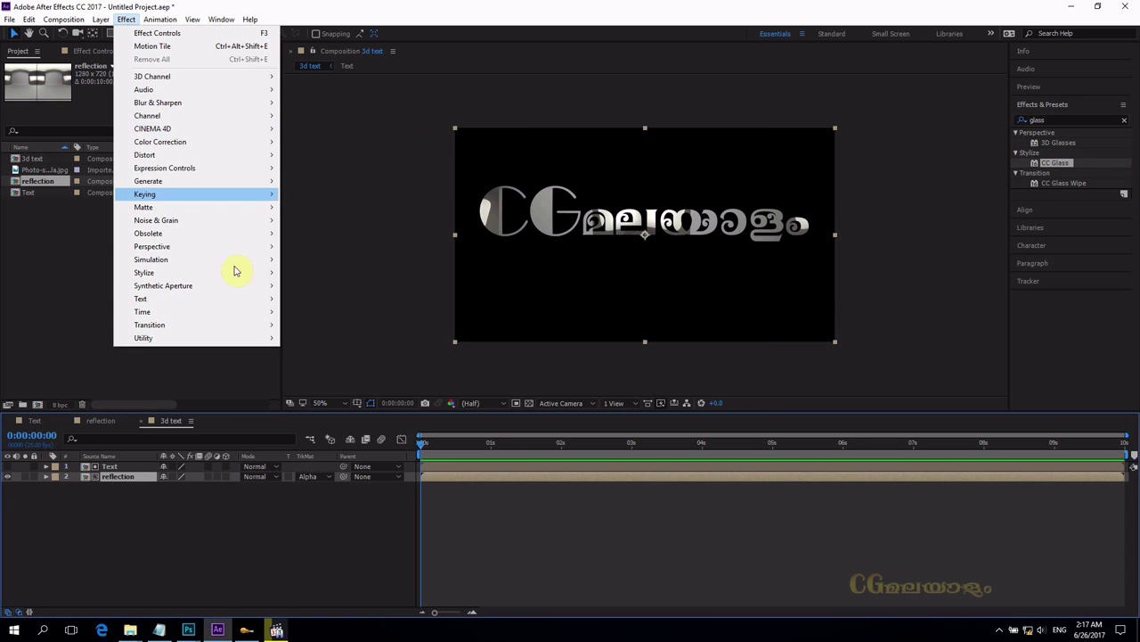
mouse_move(255, 272)
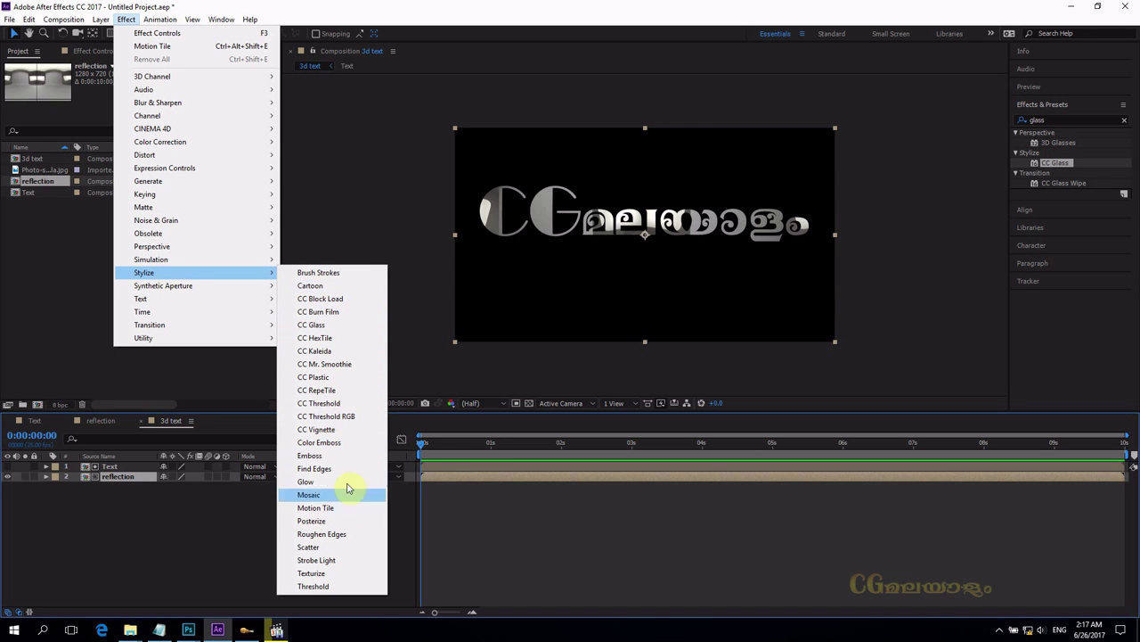
left_click(1058, 165)
left_click_drag(1058, 165, 127, 481)
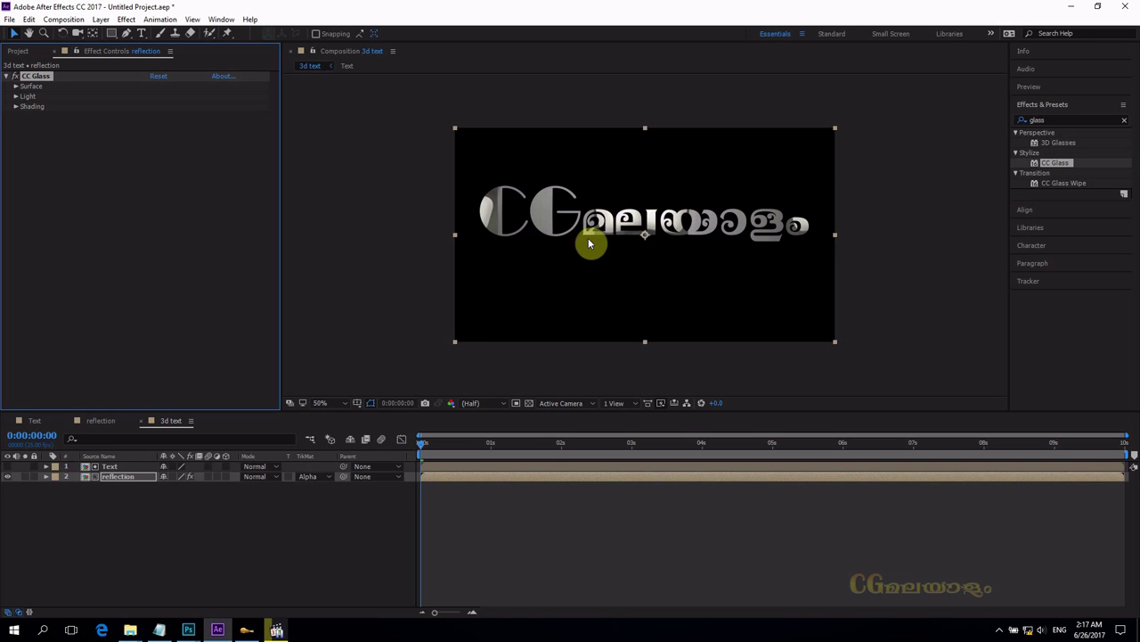
- View the comp at 100% and toggle CC Glass off and on to compare the text
key("period")
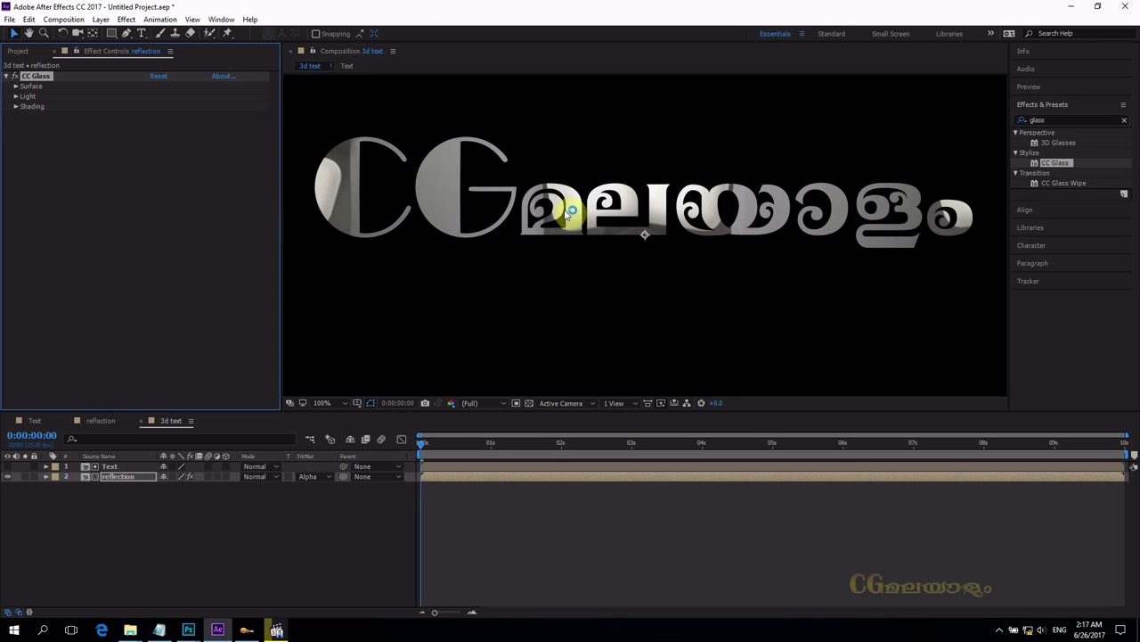
left_click(186, 480)
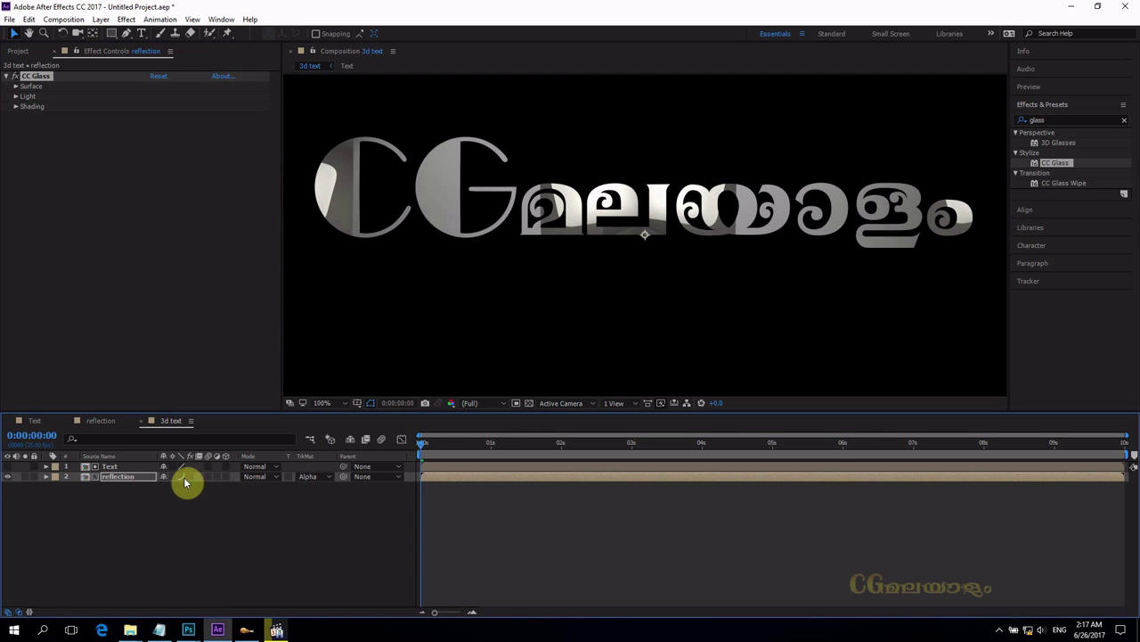
left_click(198, 480)
left_click(193, 481)
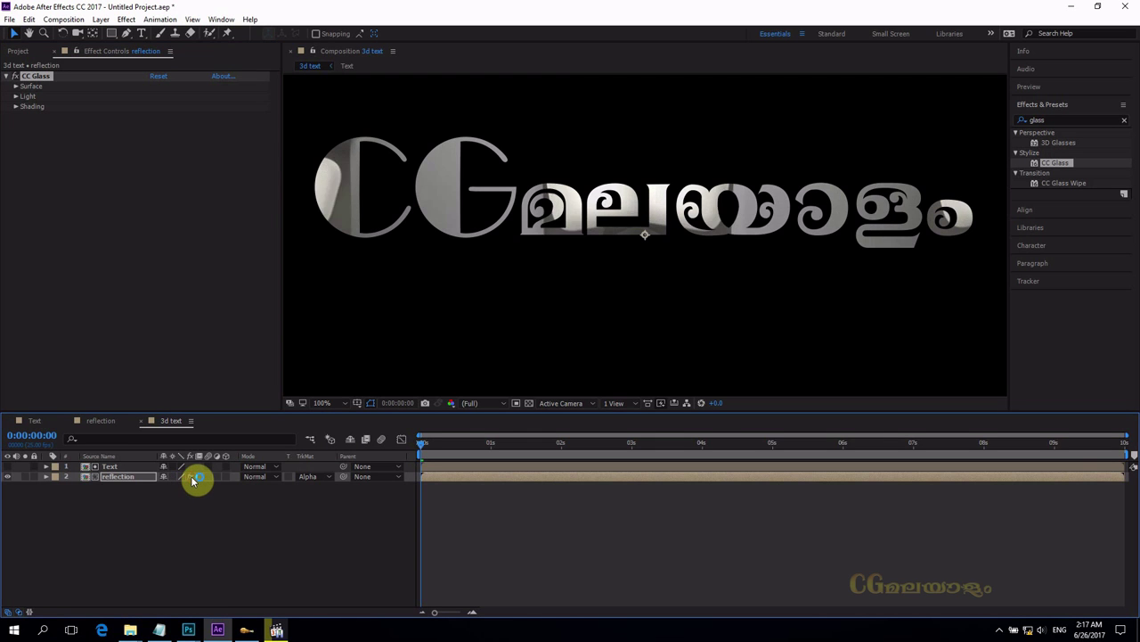
left_click(193, 481)
left_click(192, 481)
left_click(193, 481)
left_click(193, 481)
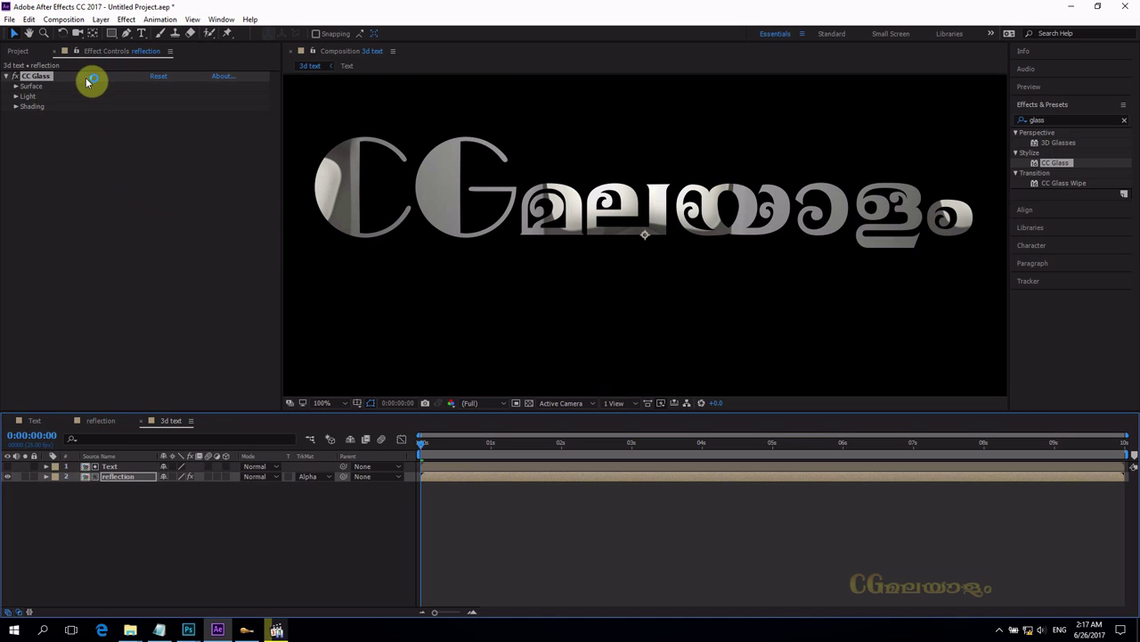
- In CC Glass Surface settings, set Bump Map to the 1. Text layer
left_click(25, 96)
left_click(27, 86)
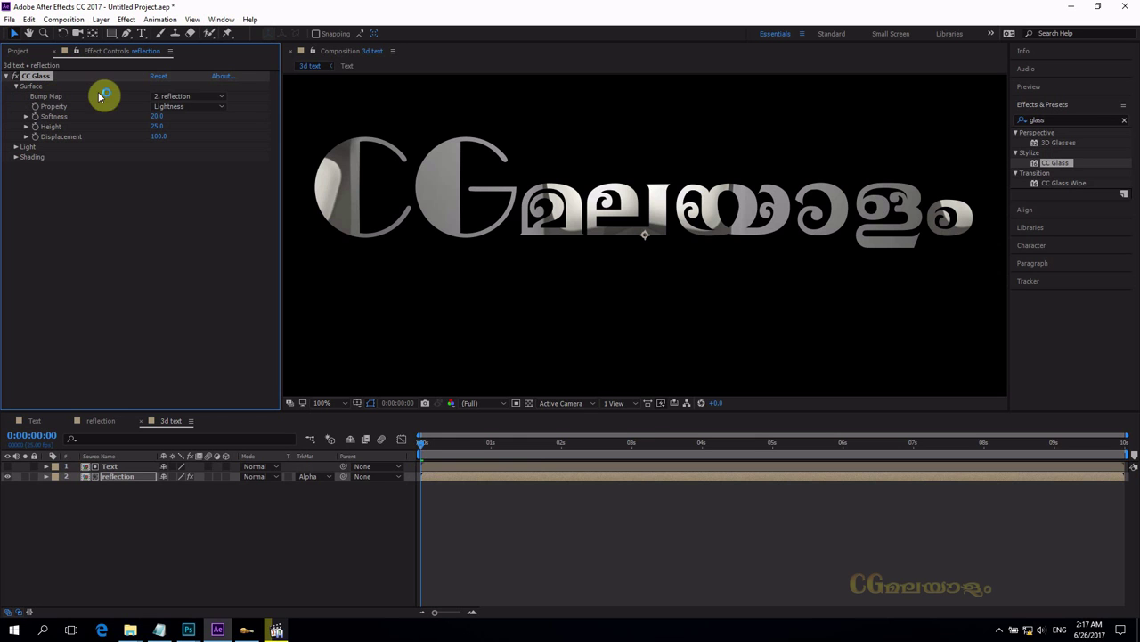
left_click(189, 96)
left_click(214, 104)
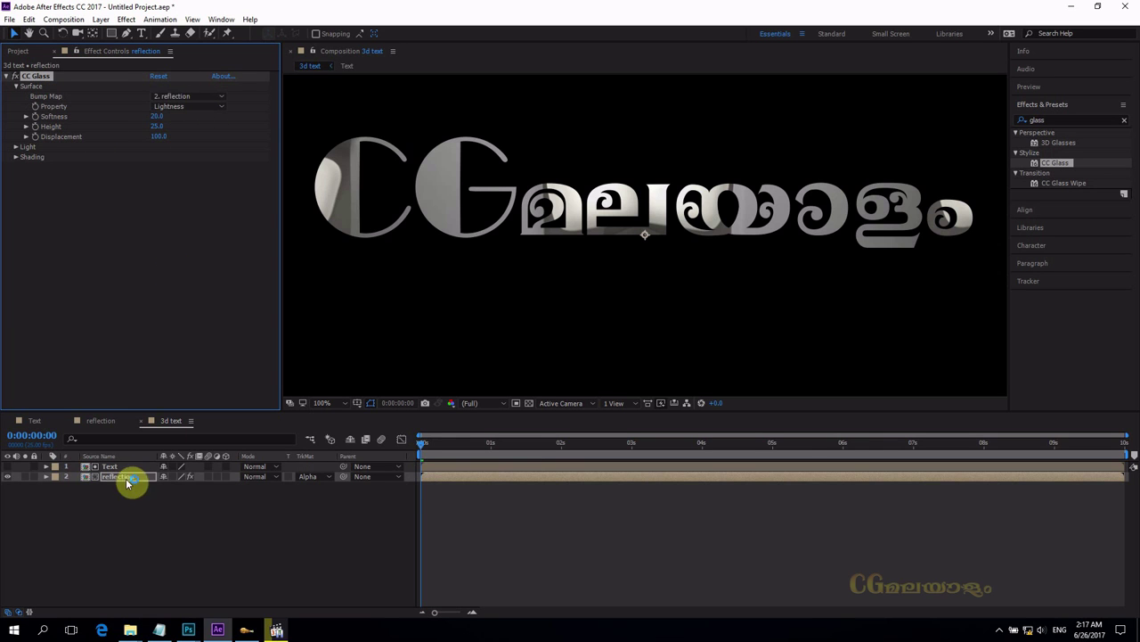
left_click(204, 98)
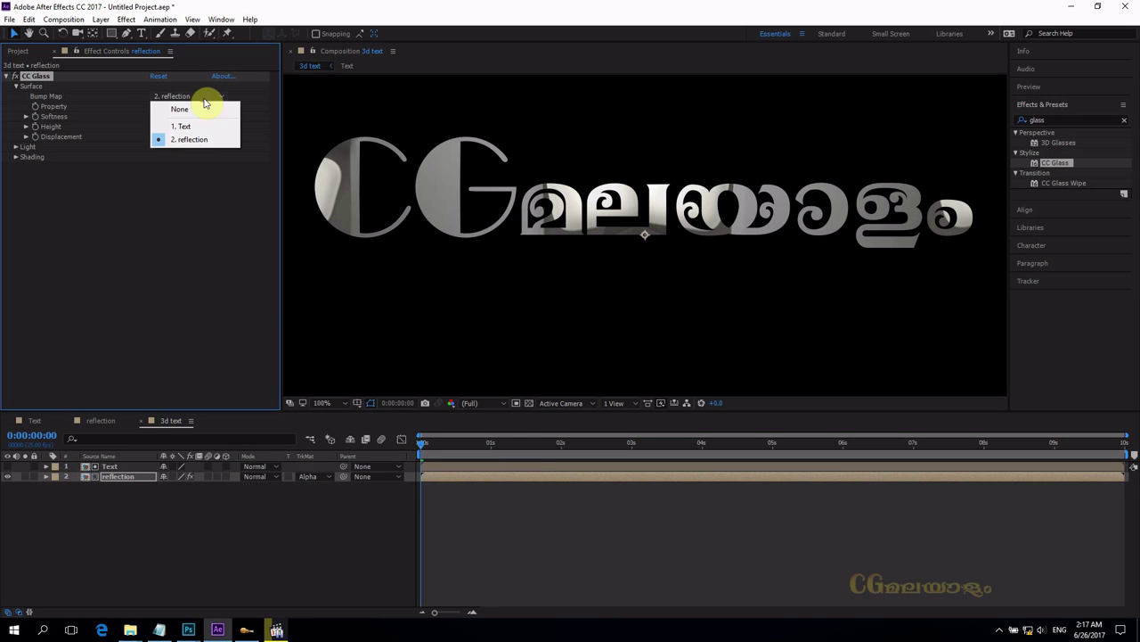
left_click(205, 127)
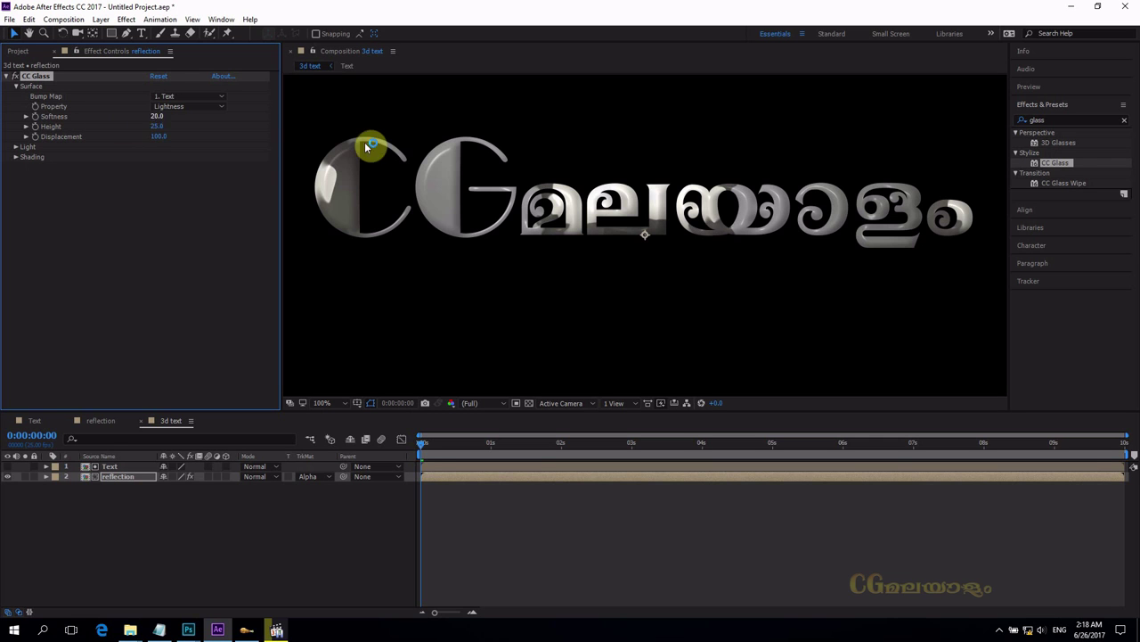
- Lower the glass Softness, raise Height to 100 and Displacement to about 139
left_click_drag(152, 118, 76, 116)
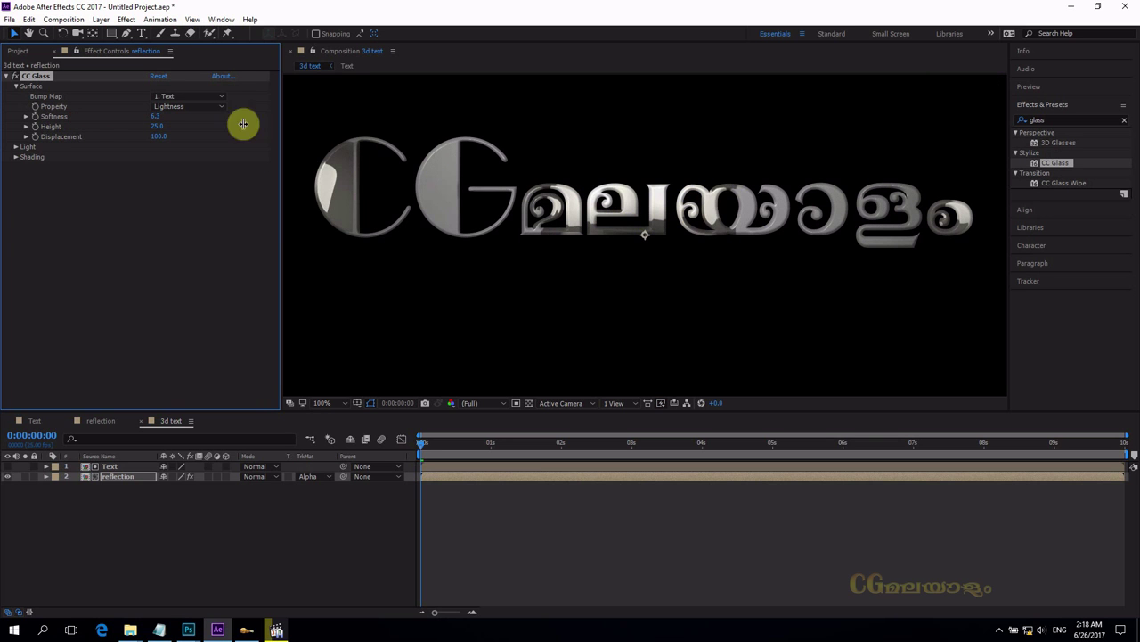
left_click_drag(156, 121, 144, 121)
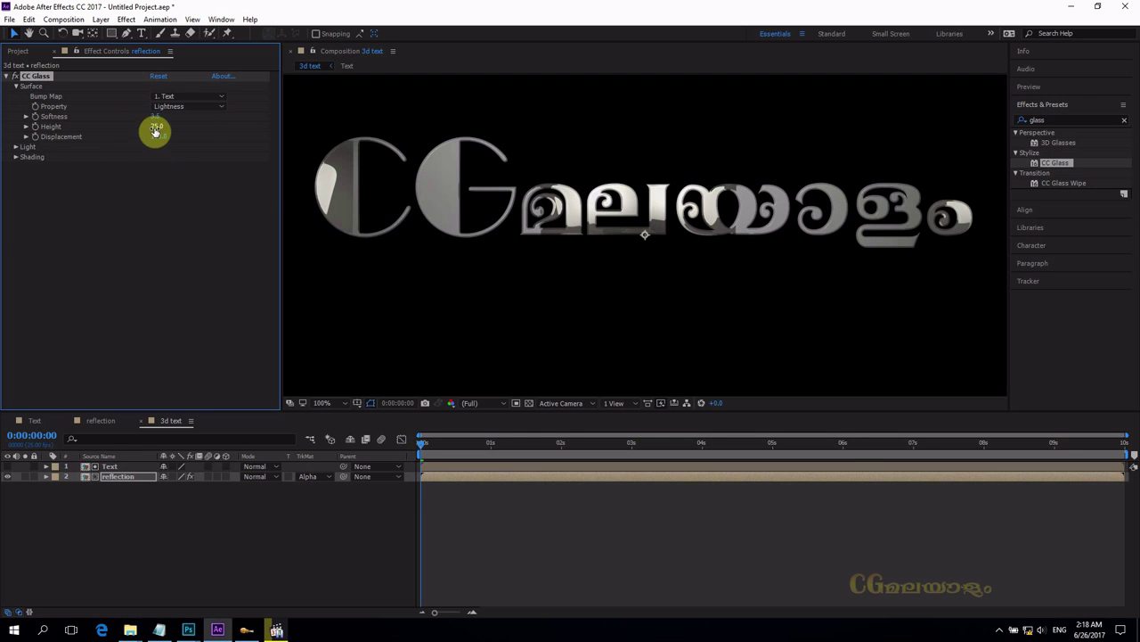
left_click_drag(164, 127, 325, 142)
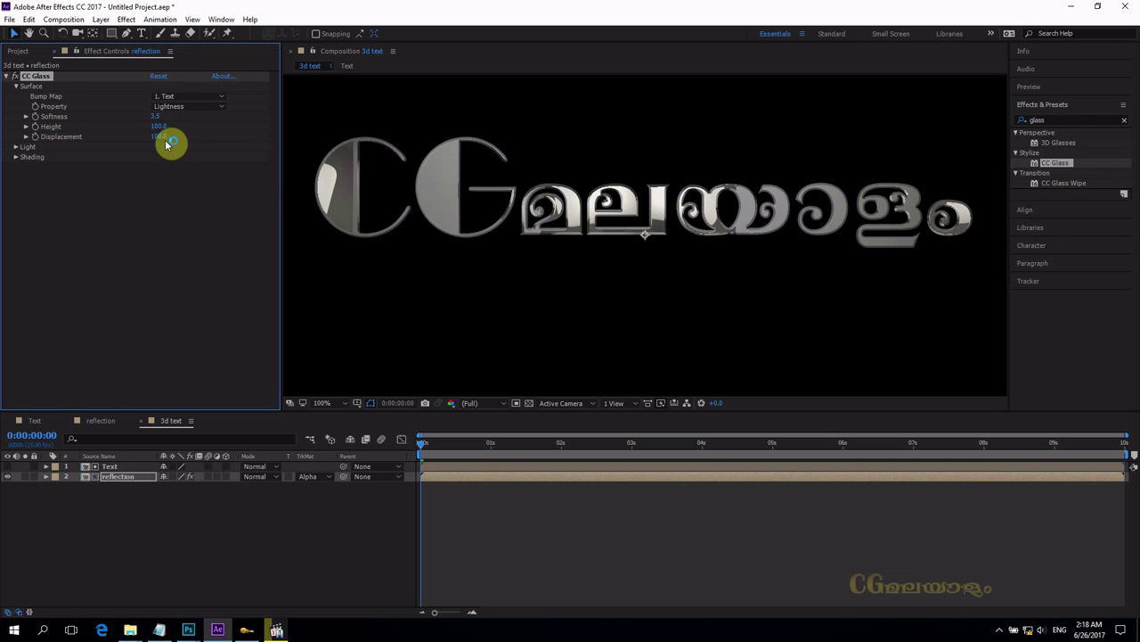
left_click_drag(160, 136, 415, 166)
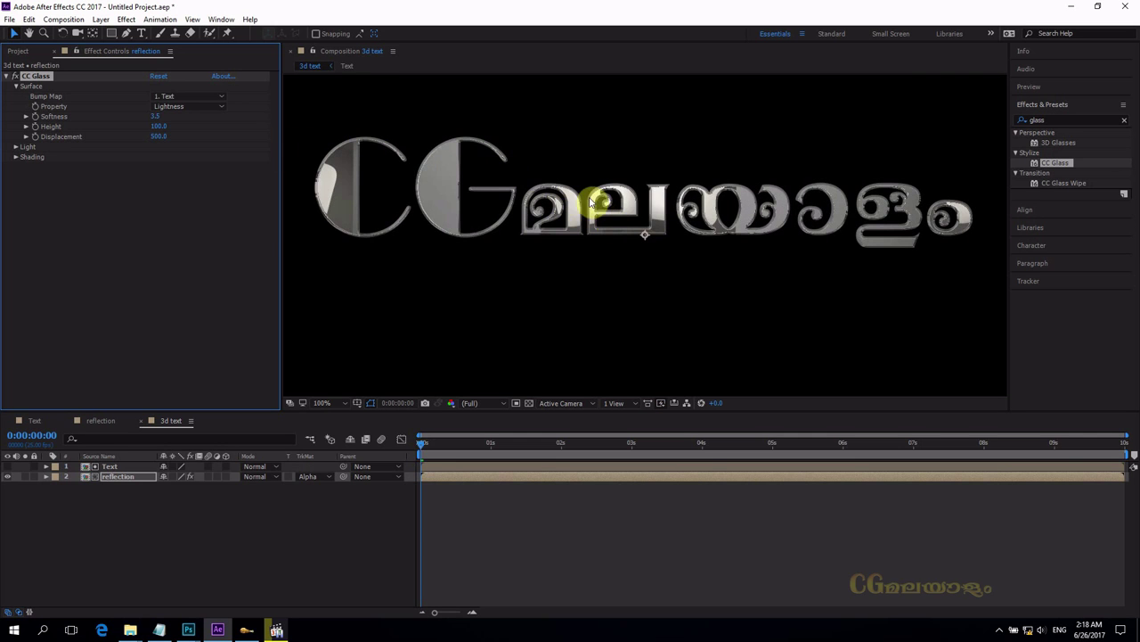
scroll(725, 226, "up", 4)
scroll(729, 224, "down", 2)
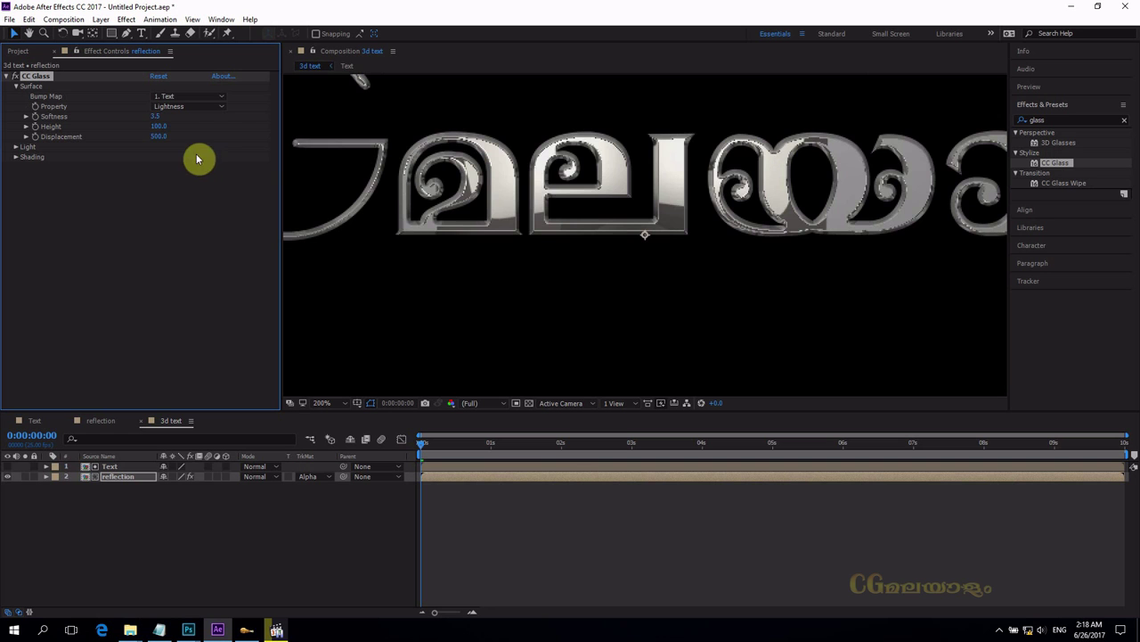
- Try several Displacement values, settle on 125, and set Softness to 3.8
left_click_drag(160, 139, 83, 145)
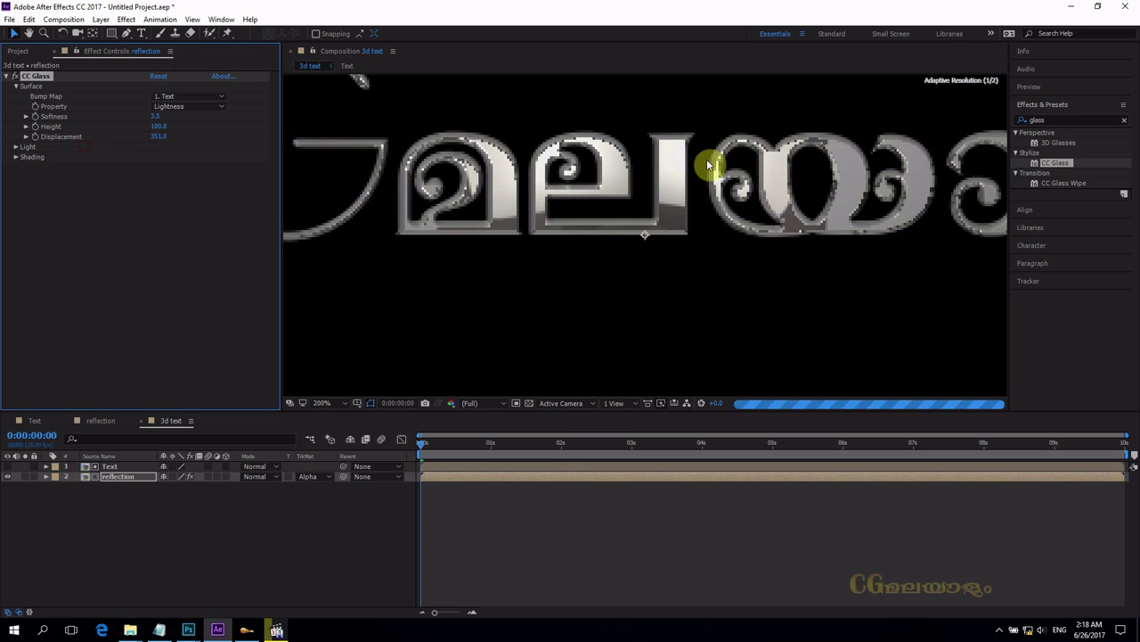
left_click_drag(163, 143, 36, 140)
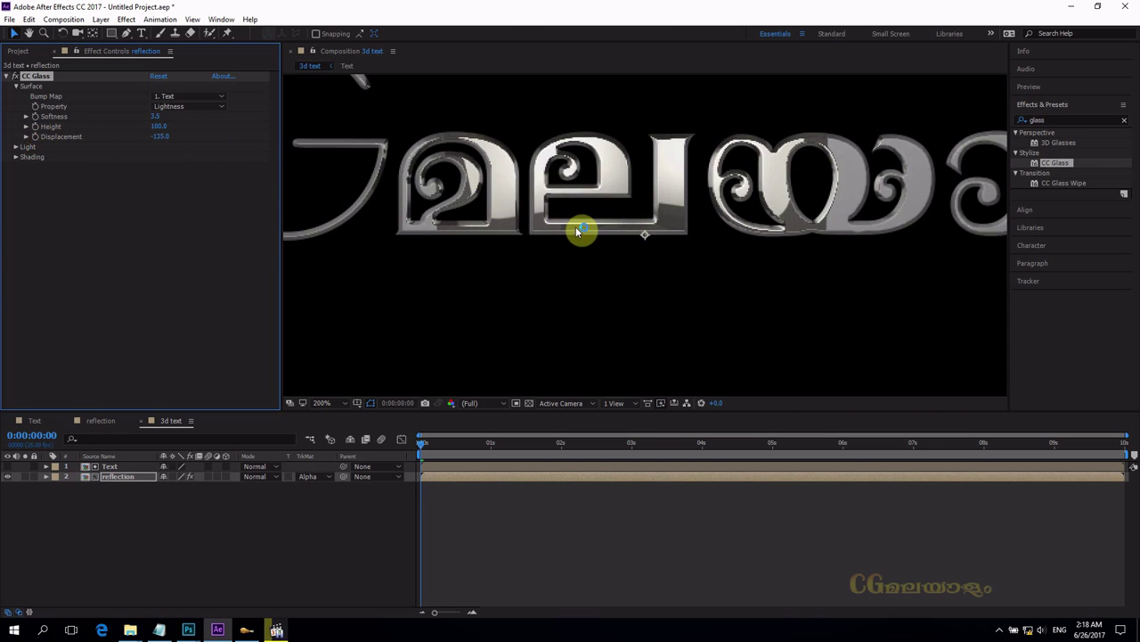
scroll(606, 232, "down", 3)
scroll(607, 232, "up", 5)
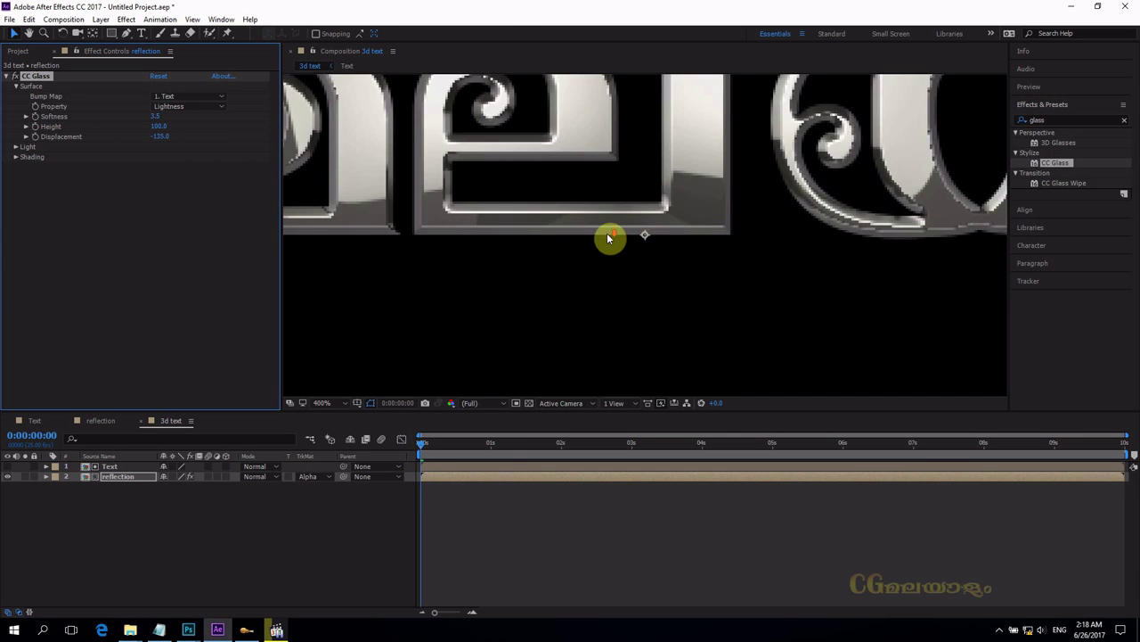
scroll(606, 232, "down", 4)
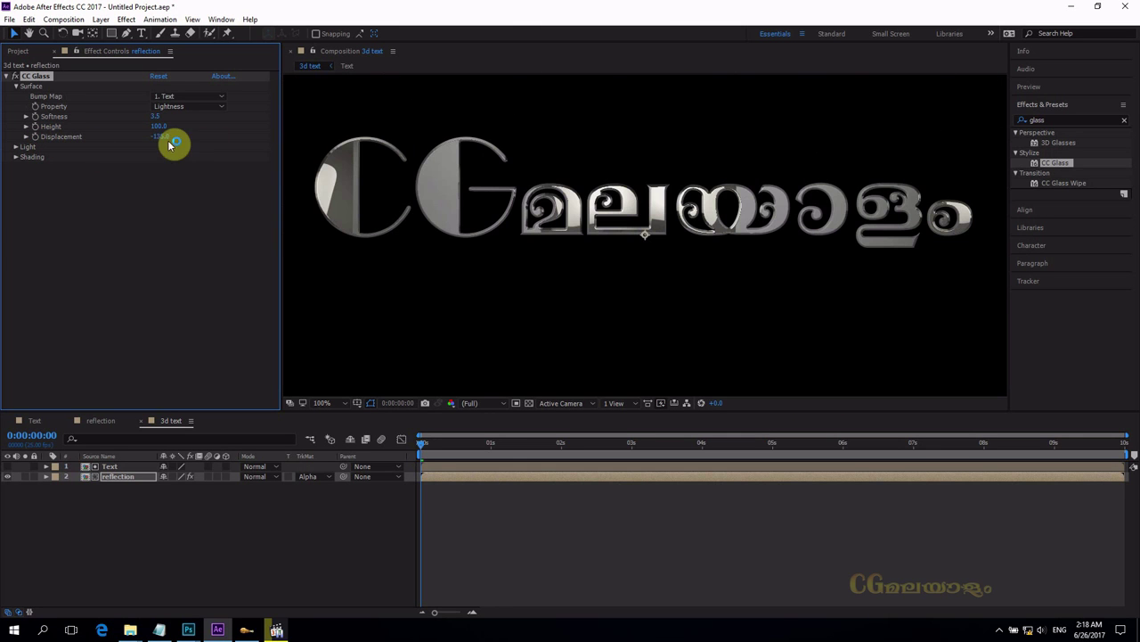
left_click_drag(178, 137, 334, 144)
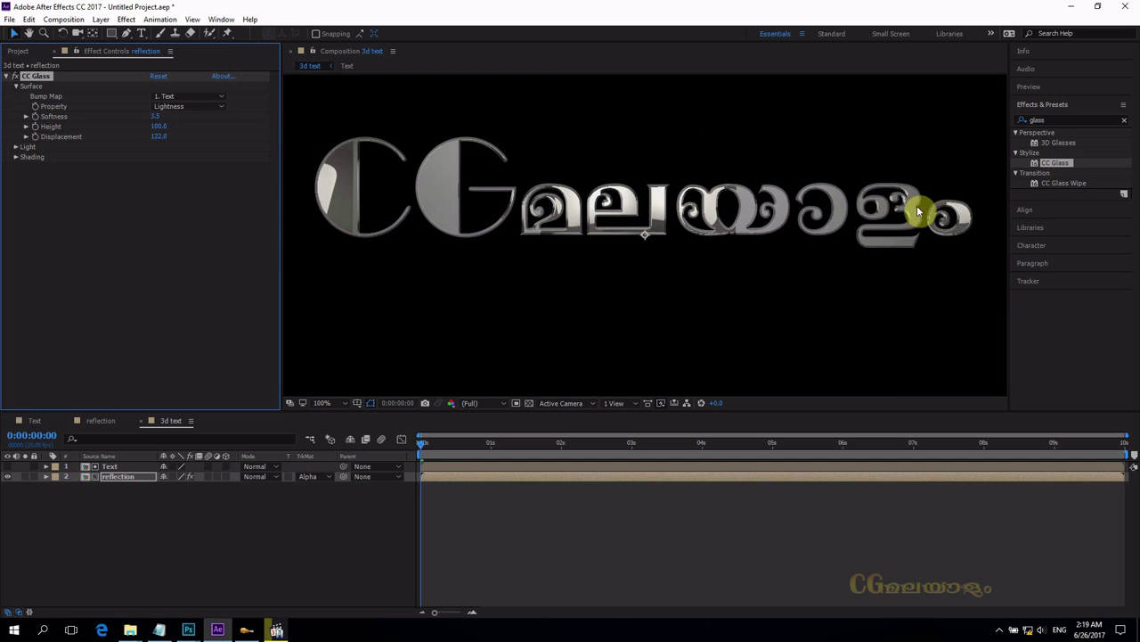
mouse_move(150, 136)
left_mouse_down()
mouse_move(8, 145)
mouse_move(61, 152)
mouse_move(148, 140)
left_mouse_up()
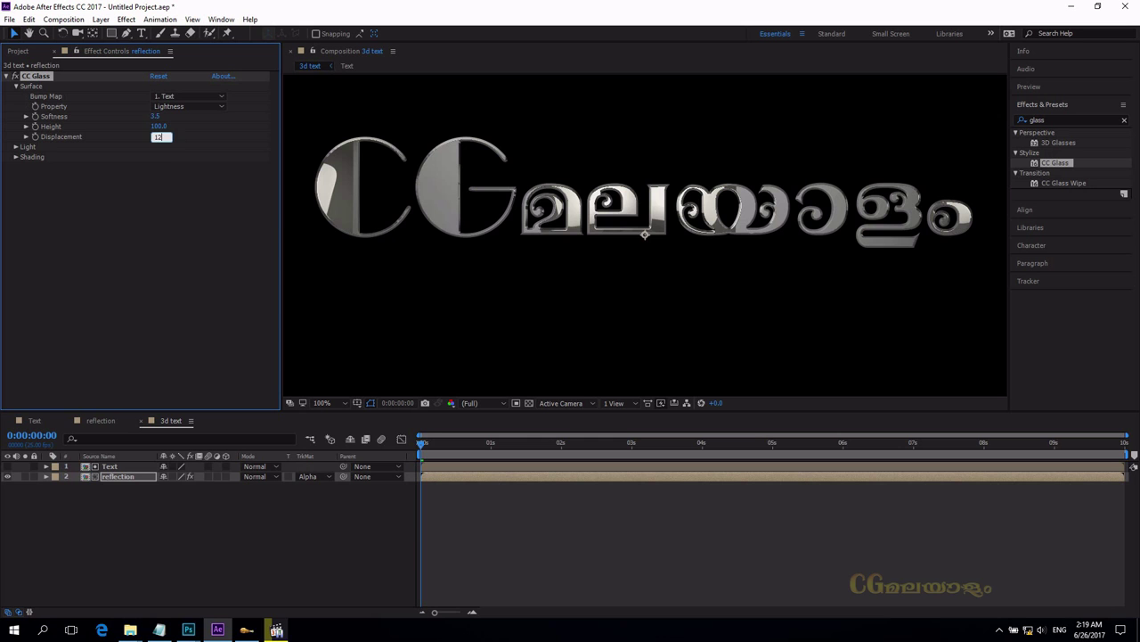
key("Return")
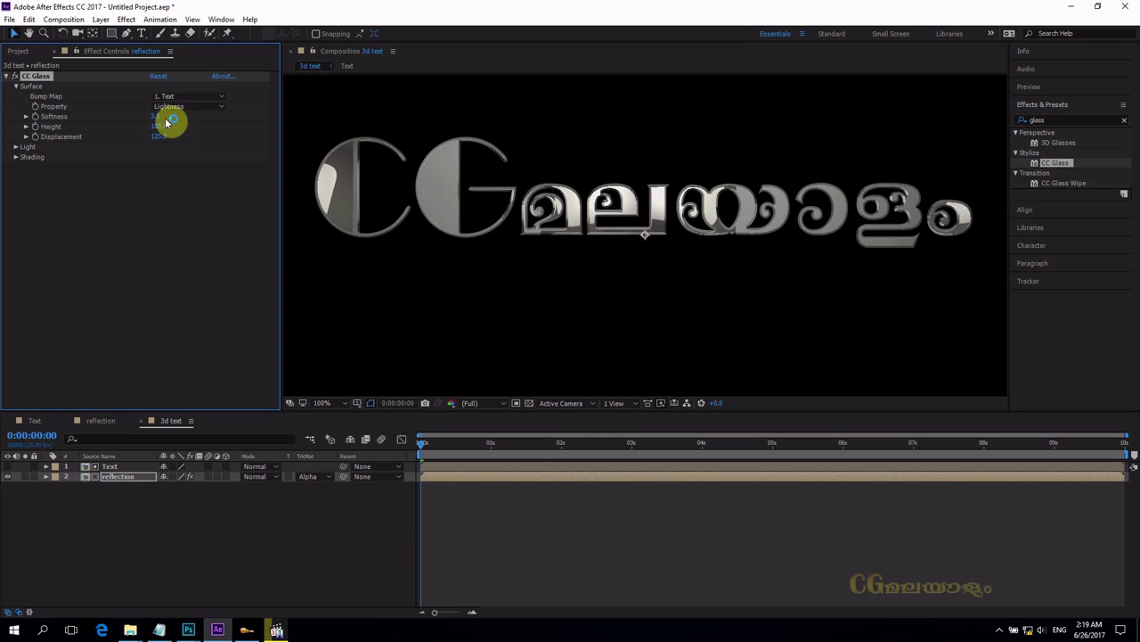
left_click_drag(158, 116, 160, 117)
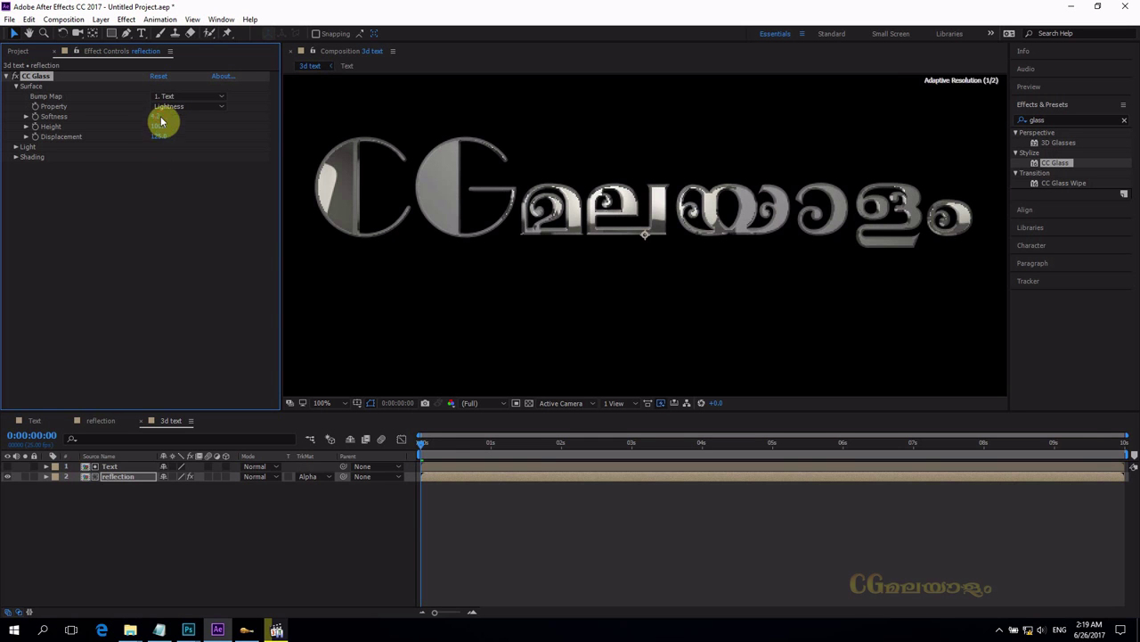
left_click(159, 127)
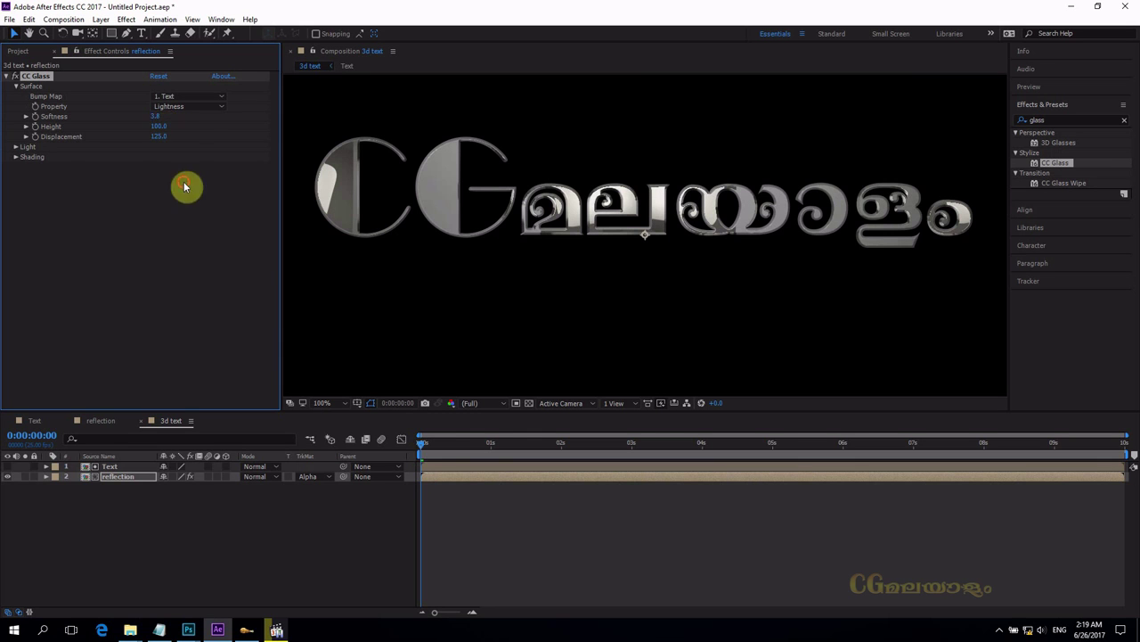
left_click(122, 169)
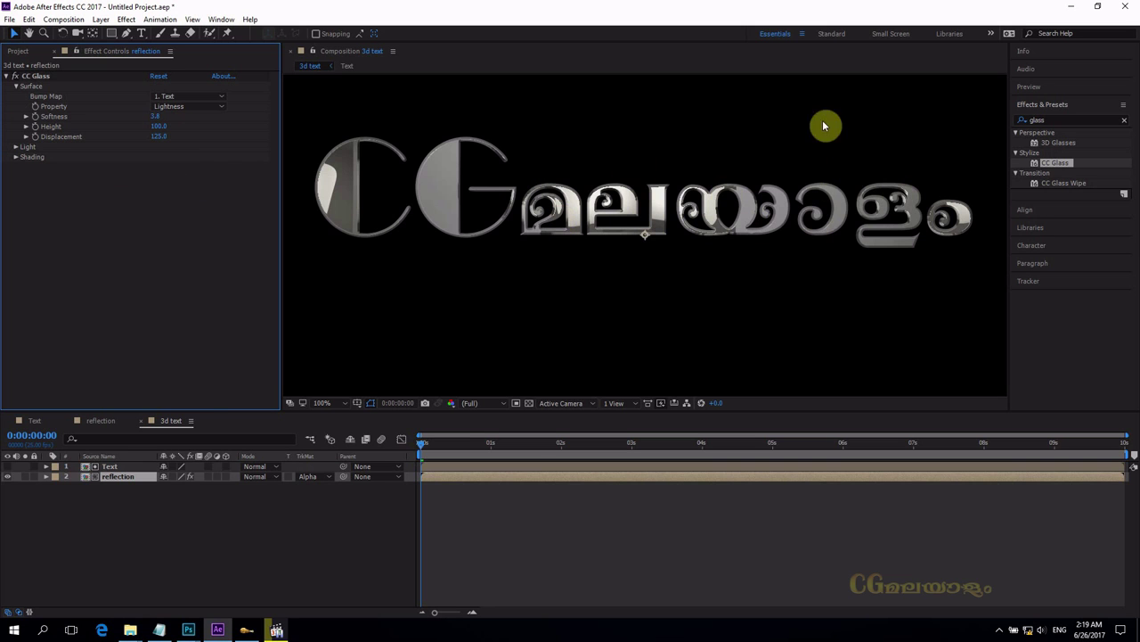
- Open CC Glass Shading, test the Ambient value, and leave it at 50
left_click(15, 148)
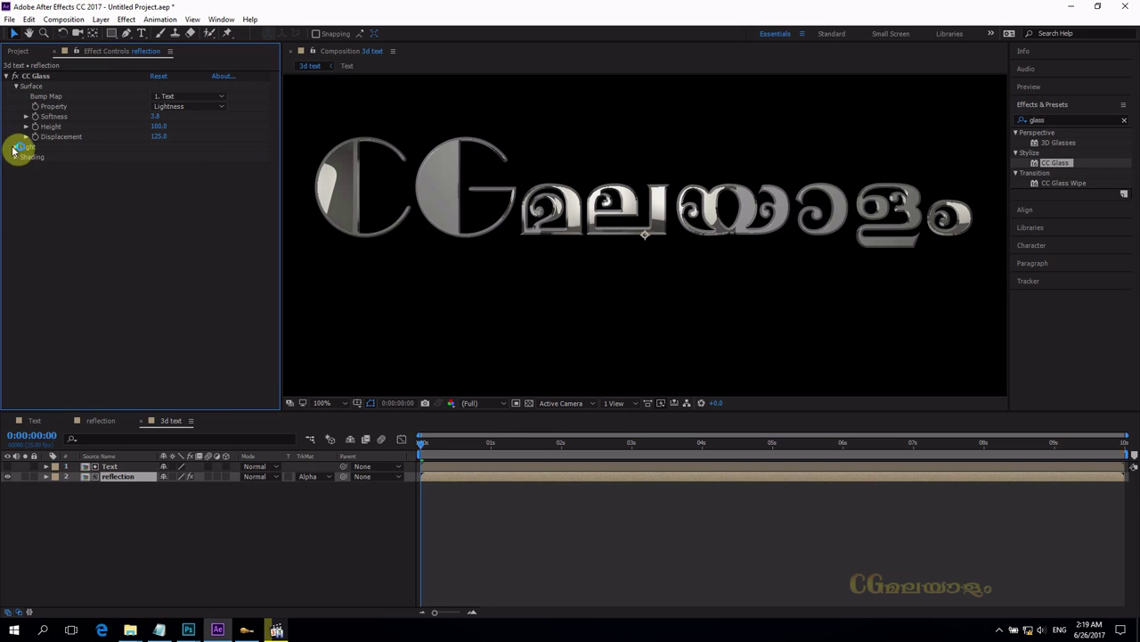
left_click(18, 151)
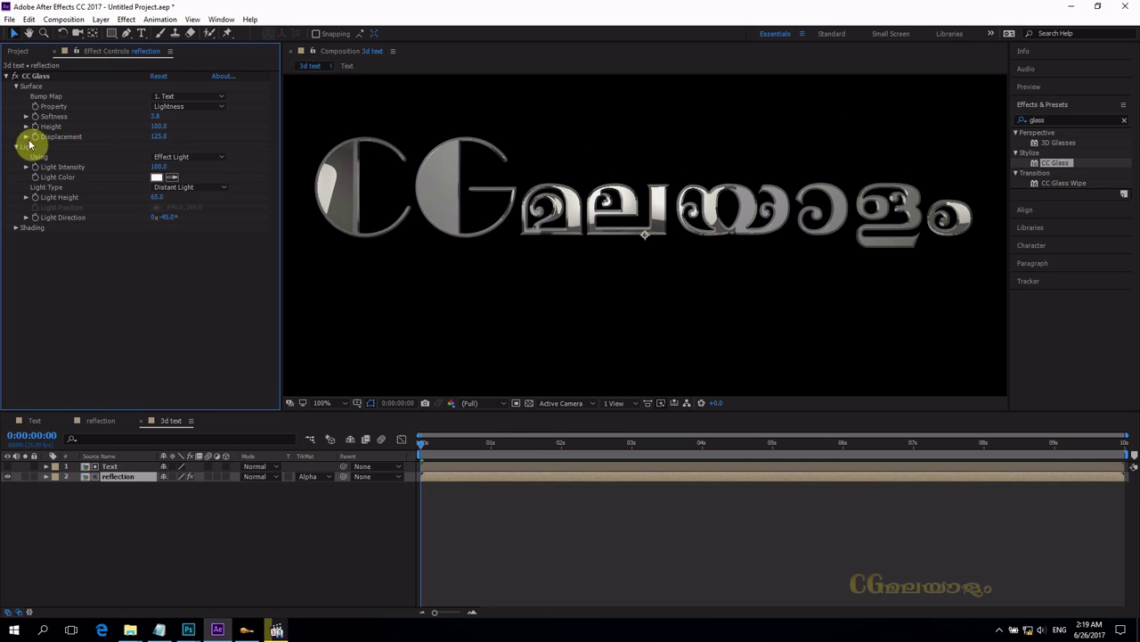
left_click(17, 146)
left_click(17, 157)
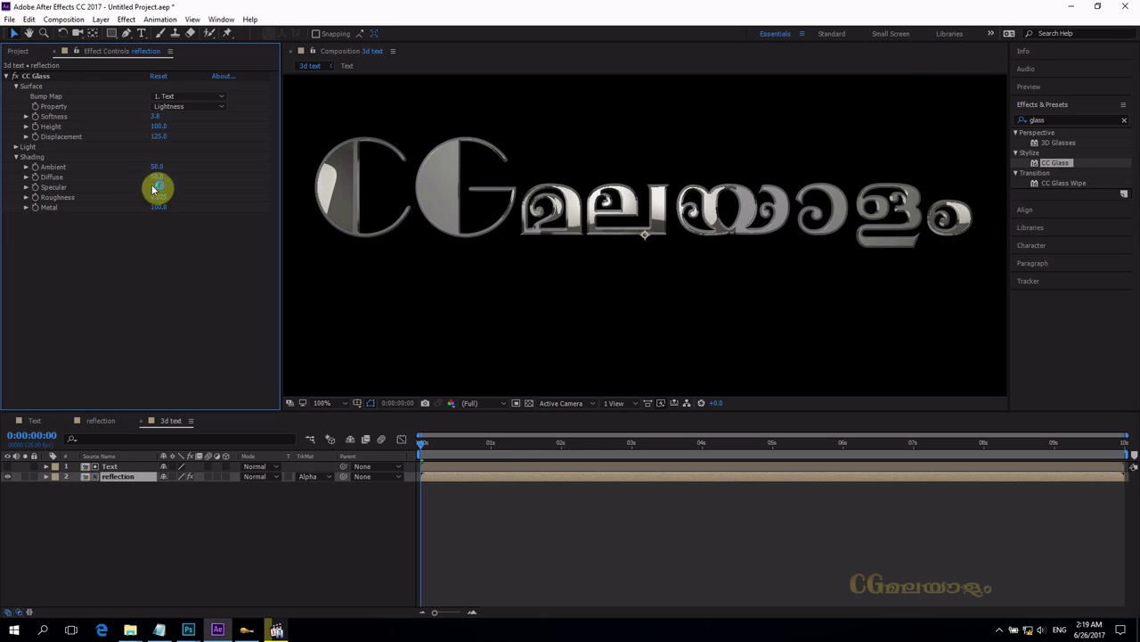
mouse_move(157, 168)
left_mouse_down()
mouse_move(92, 173)
mouse_move(435, 170)
left_mouse_up()
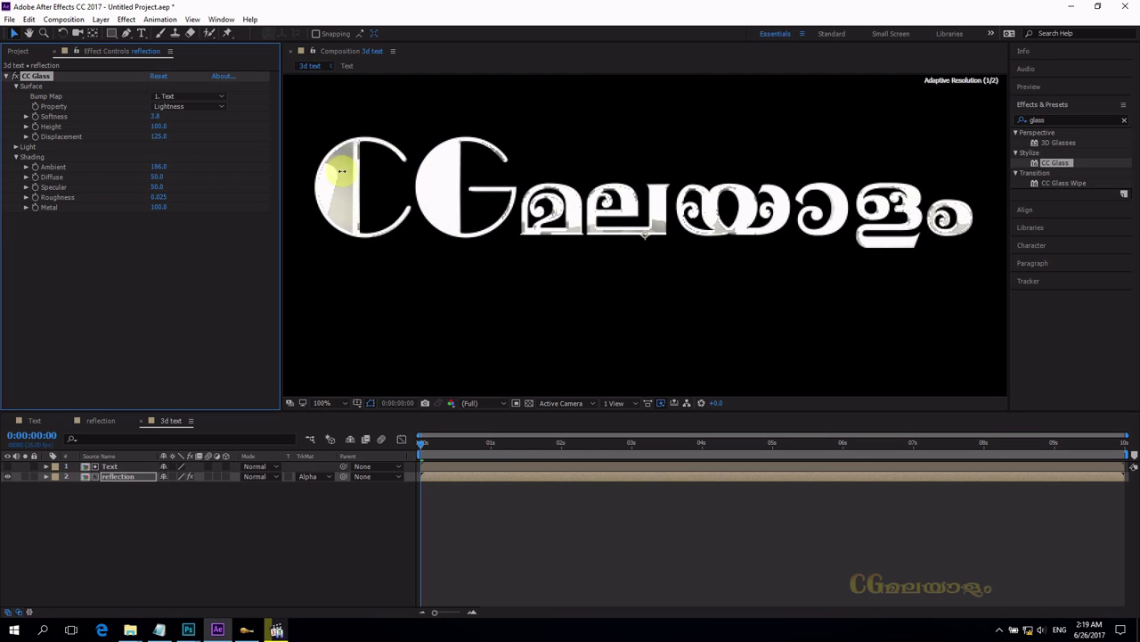
left_click_drag(341, 171, 159, 167)
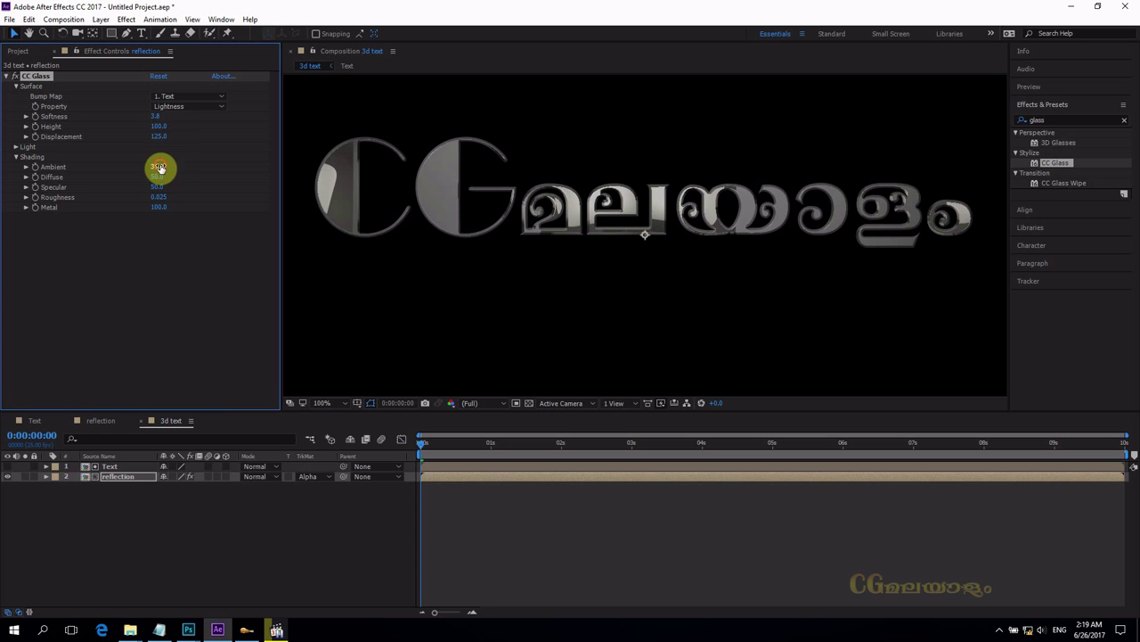
left_click(159, 168)
type("50")
left_click(178, 169)
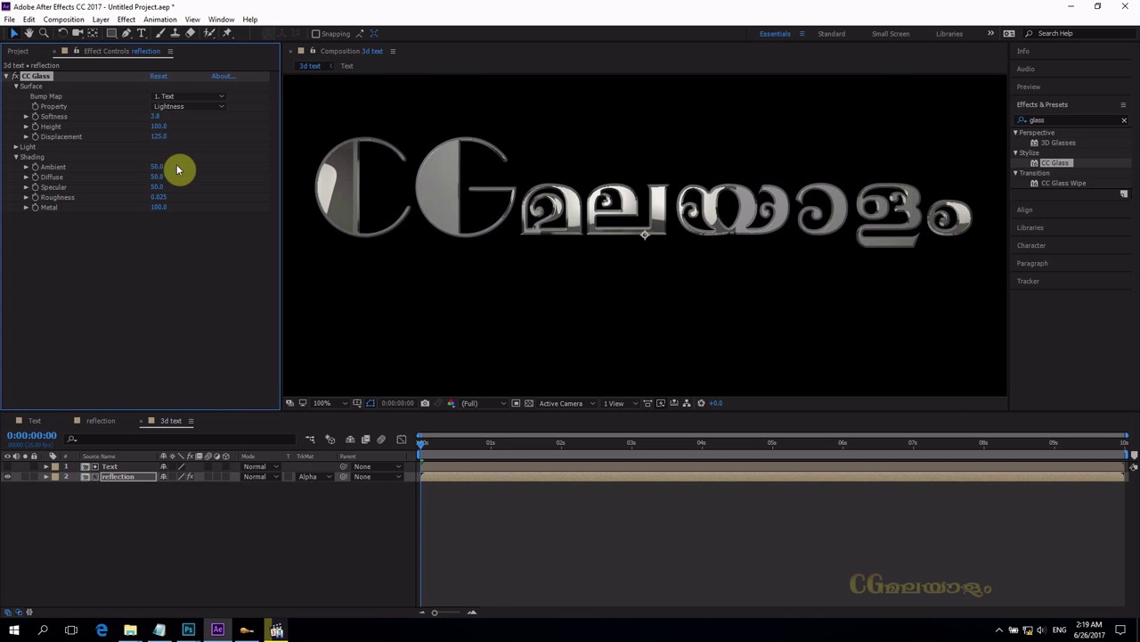
- Set glass shading Diffuse to 60 and Specular to 100, testing Metal while keeping it at 100
left_click_drag(156, 178, 231, 178)
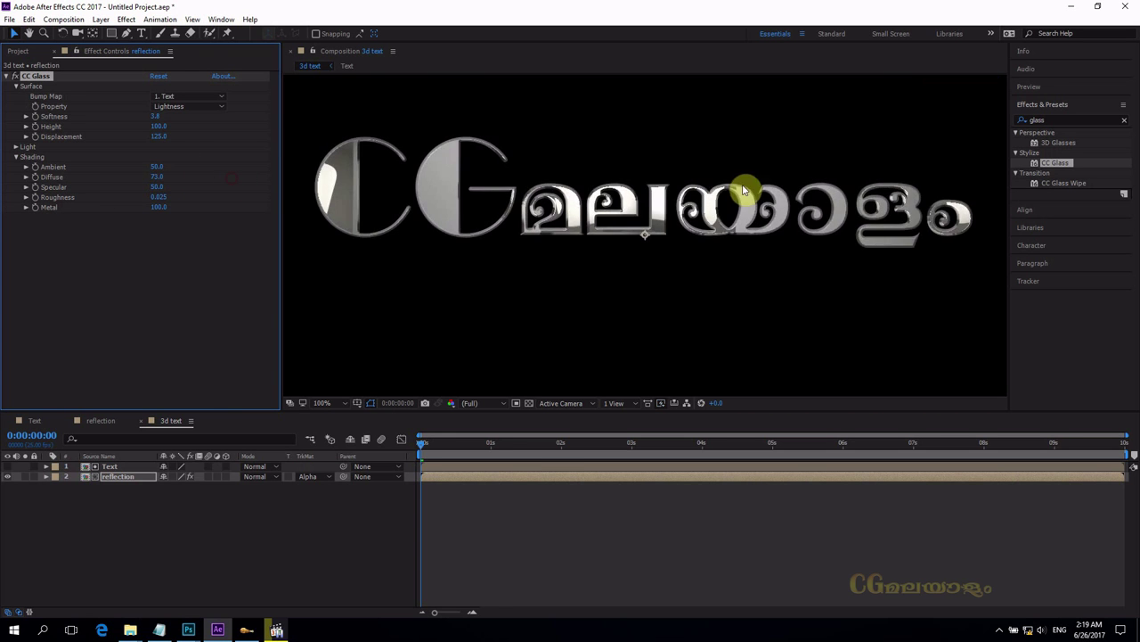
key("ctrl+z")
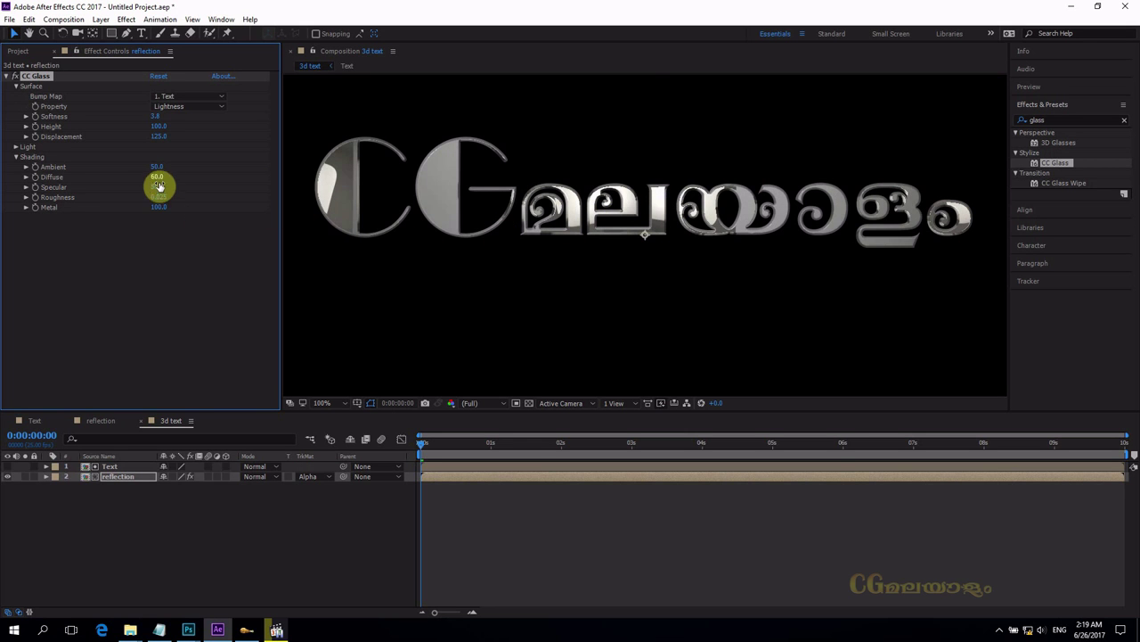
left_click_drag(157, 189, 514, 216)
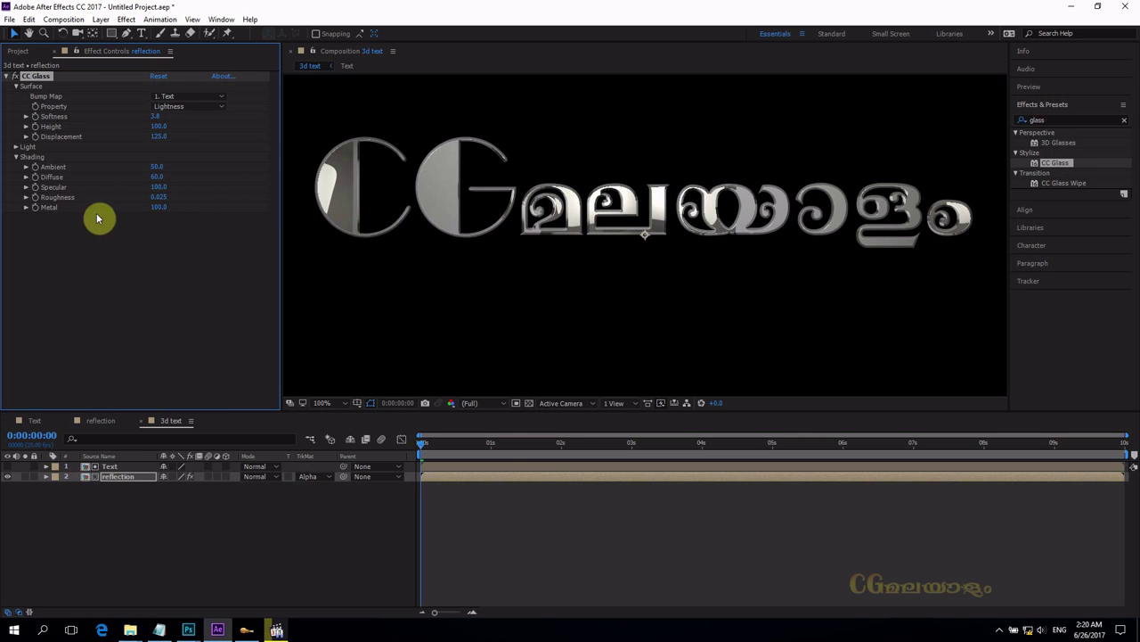
left_click_drag(156, 208, 244, 209)
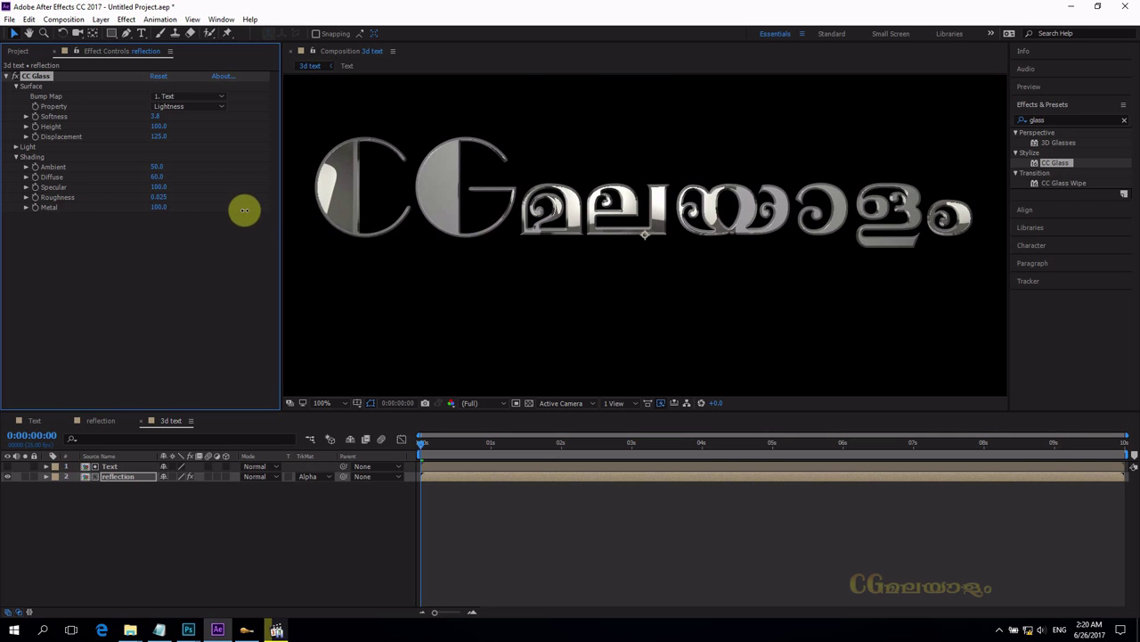
- Give the CC Glass light an orange-gold colour and raise Light Intensity to about 307
left_click(16, 148)
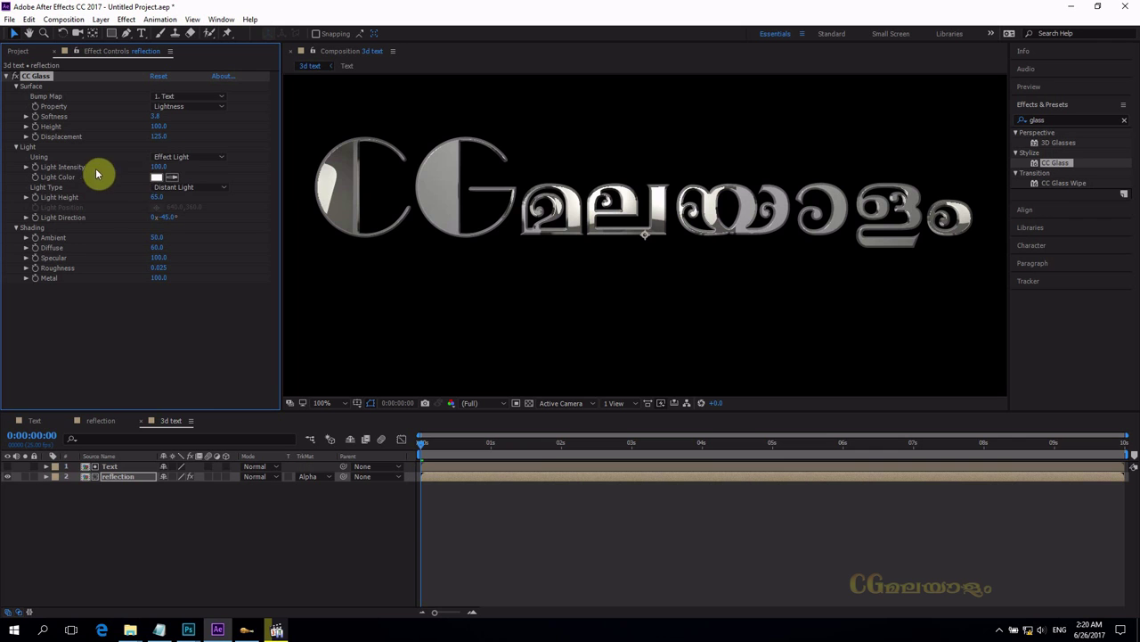
mouse_move(163, 171)
left_mouse_down()
mouse_move(56, 169)
mouse_move(166, 178)
left_mouse_up()
left_click(157, 178)
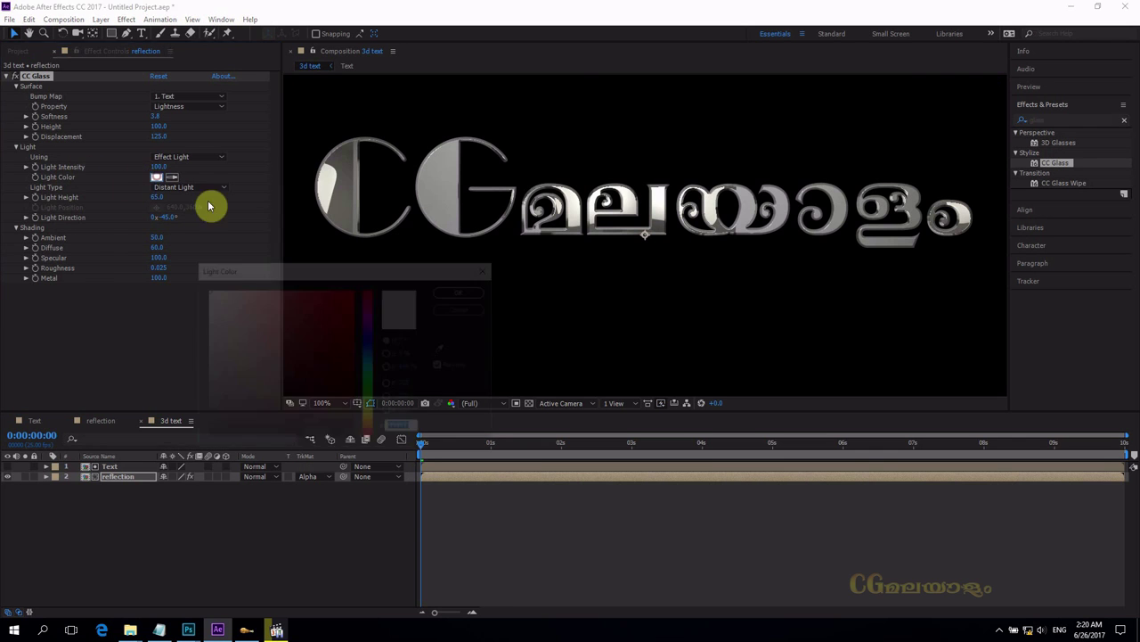
left_click_drag(305, 331, 339, 297)
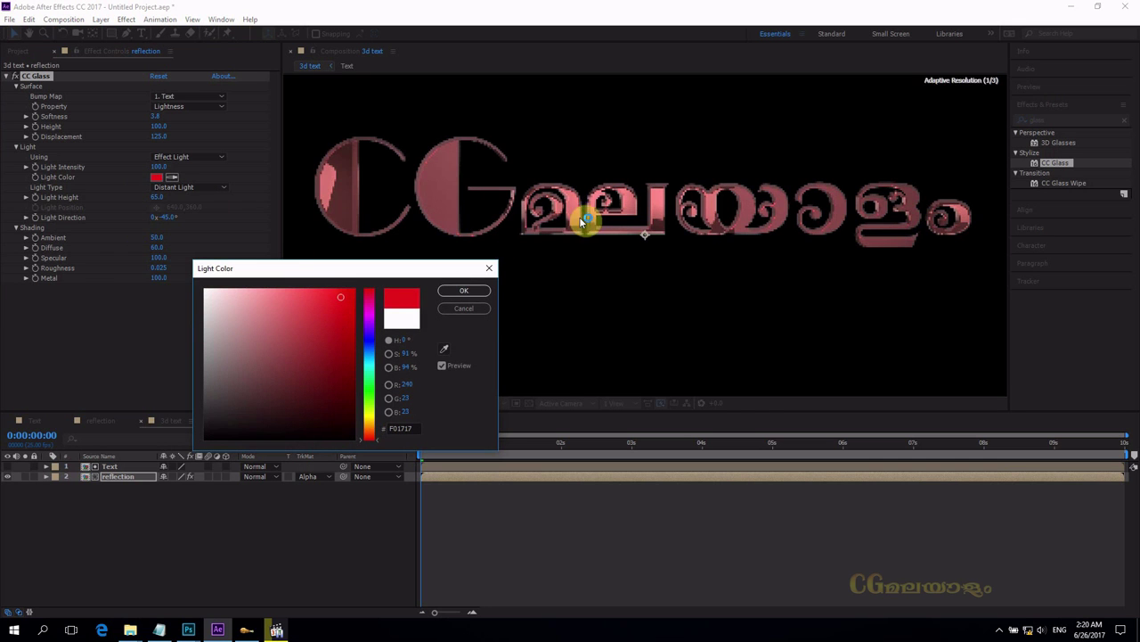
left_click(373, 417)
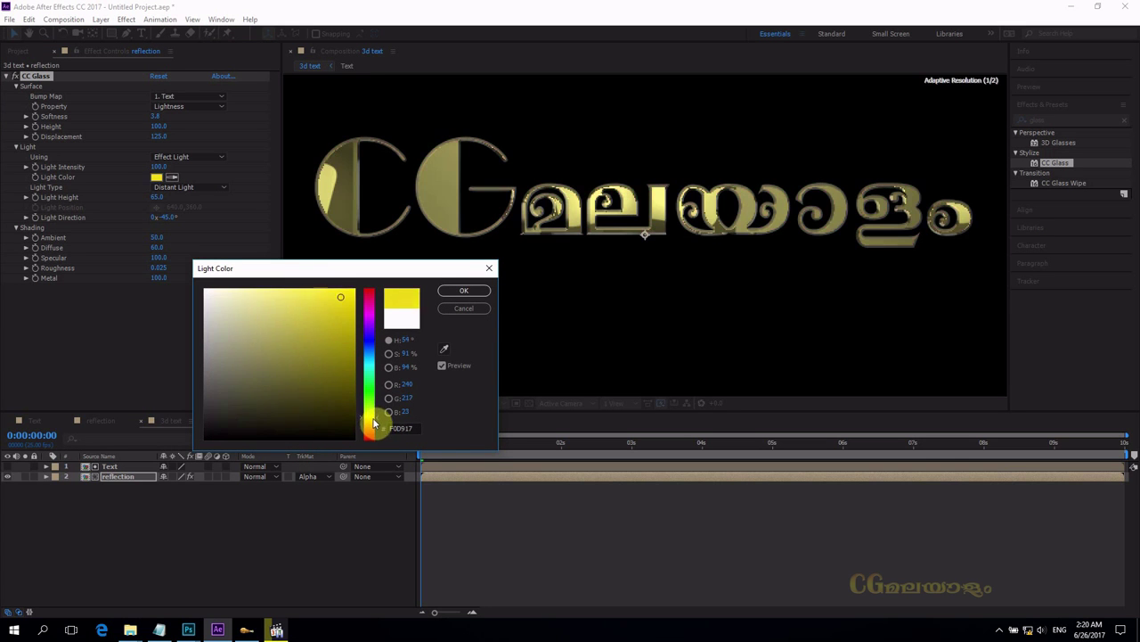
left_click_drag(374, 424, 376, 427)
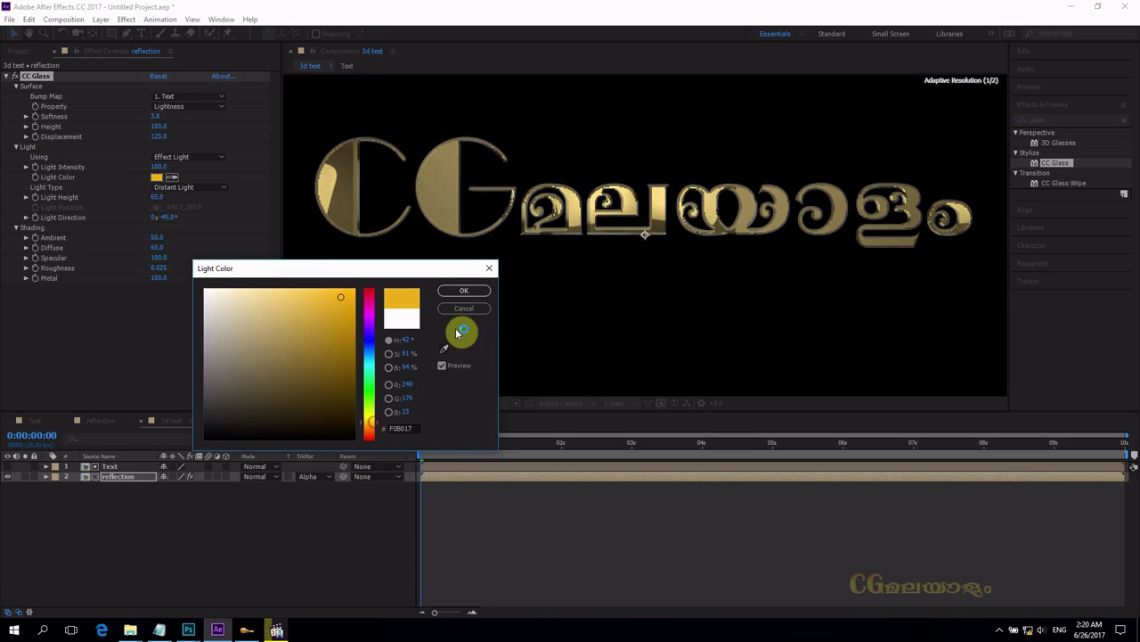
left_click(464, 291)
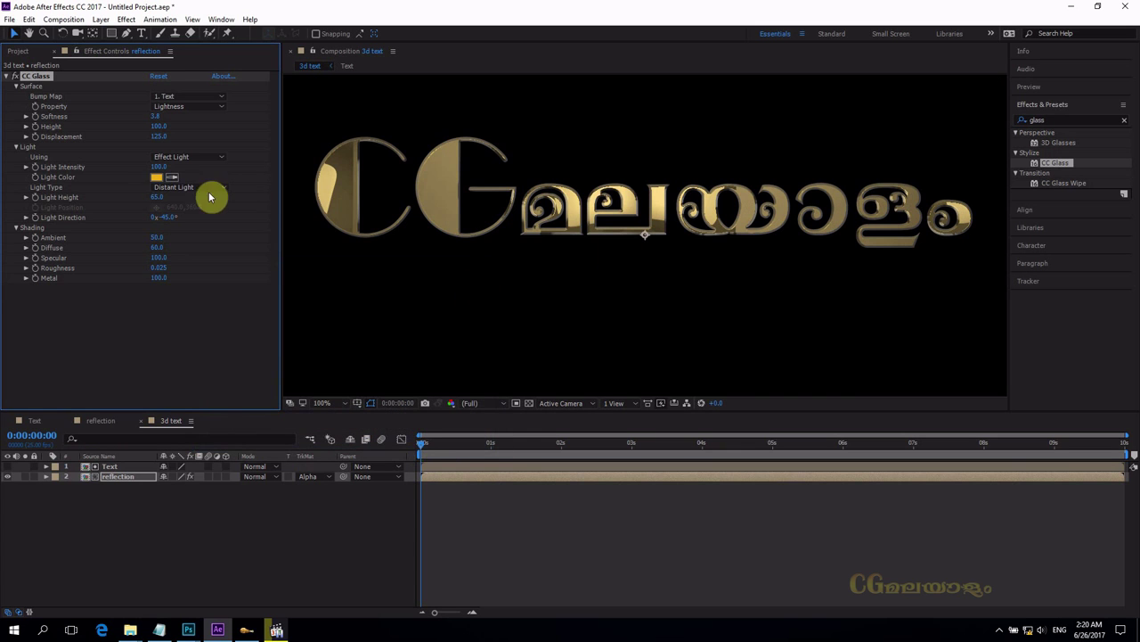
left_click_drag(167, 166, 291, 169)
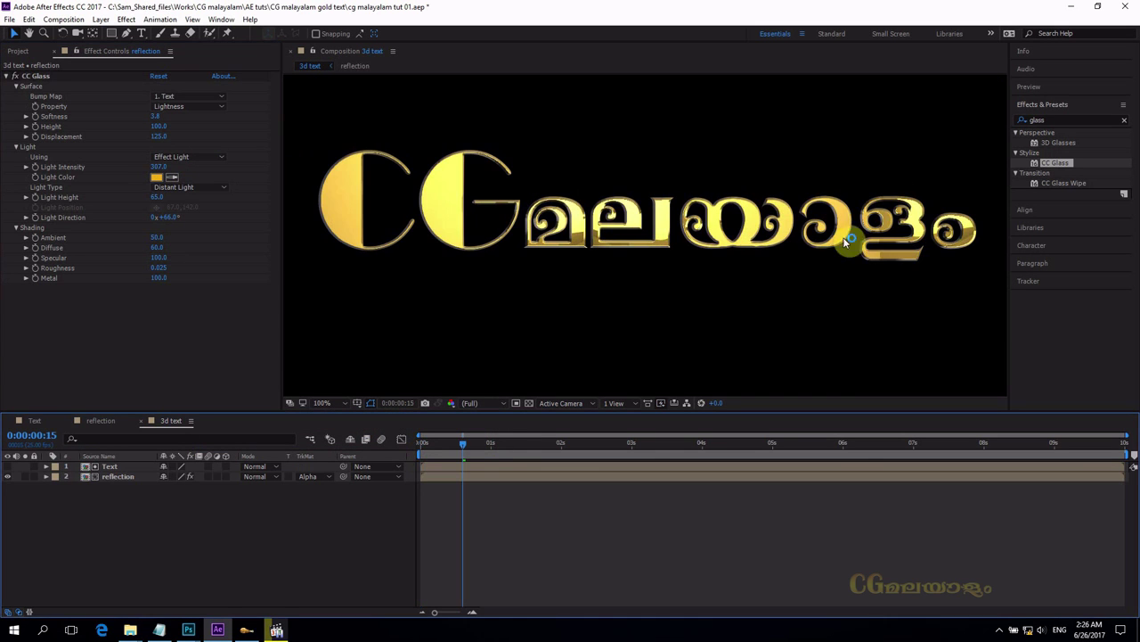
- Scrub and preview the gold title animation, zoom out, deselect the layer, and show the Text comp timeline
left_click_drag(493, 446, 936, 442)
key("space")
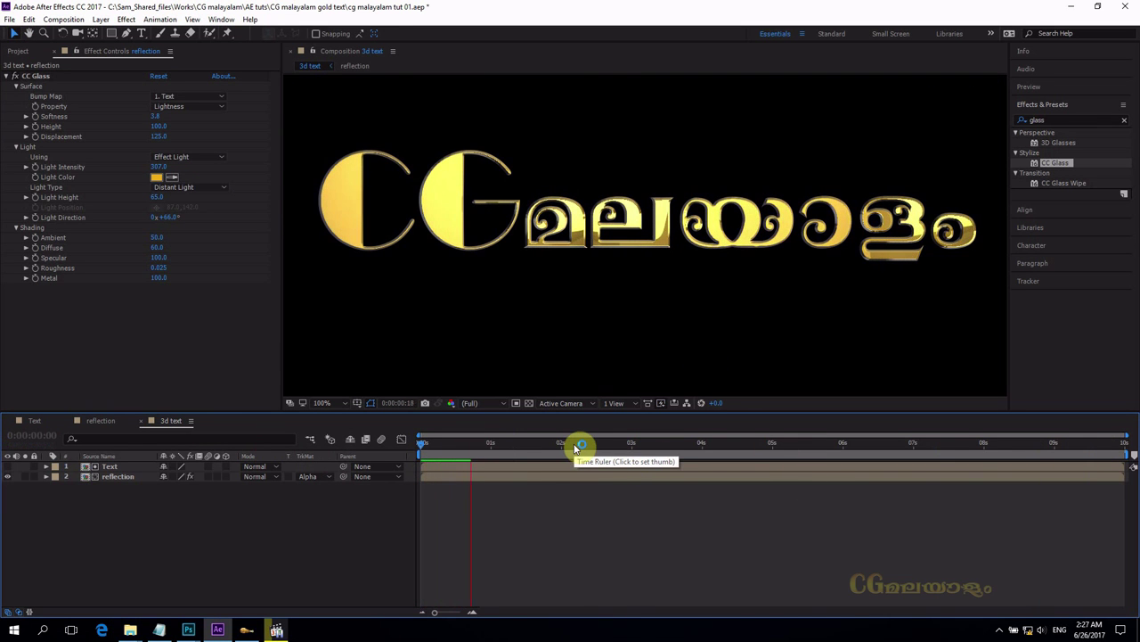
scroll(654, 346, "down", 2)
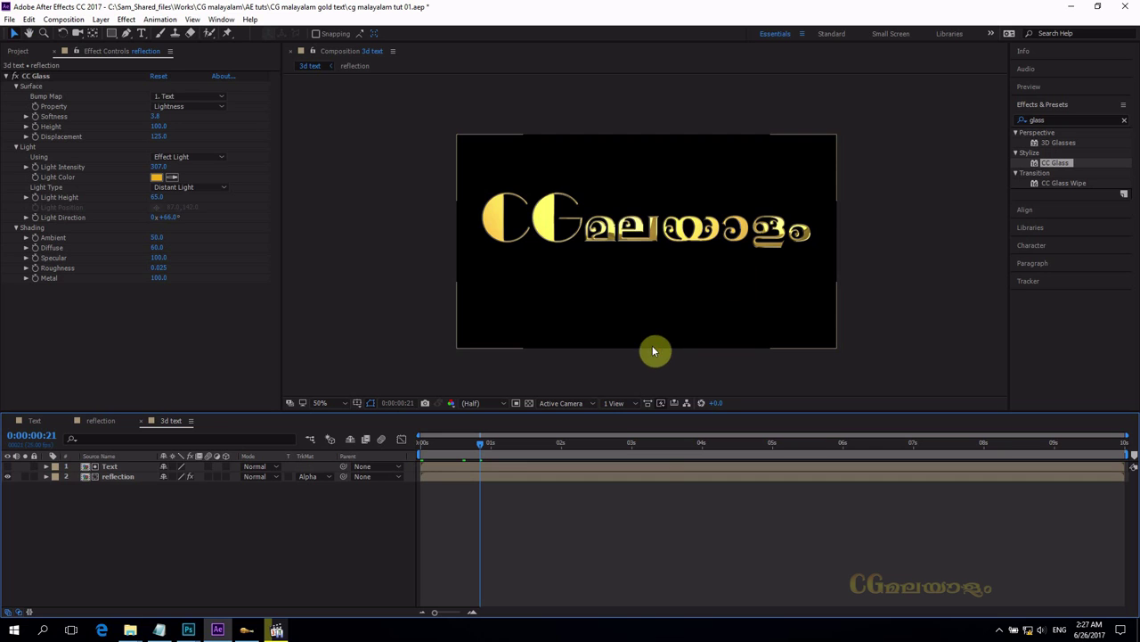
left_click(268, 555)
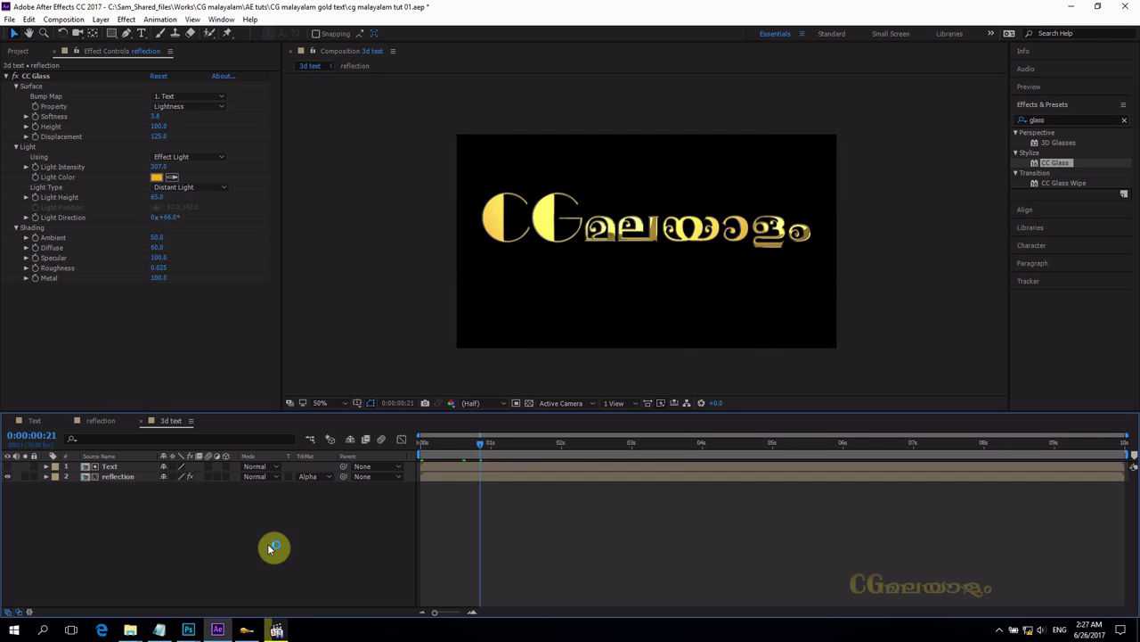
left_click_drag(89, 425, 65, 425)
- Create a 'source' folder in the Project panel and move the Photo jpg into it
left_click(116, 420)
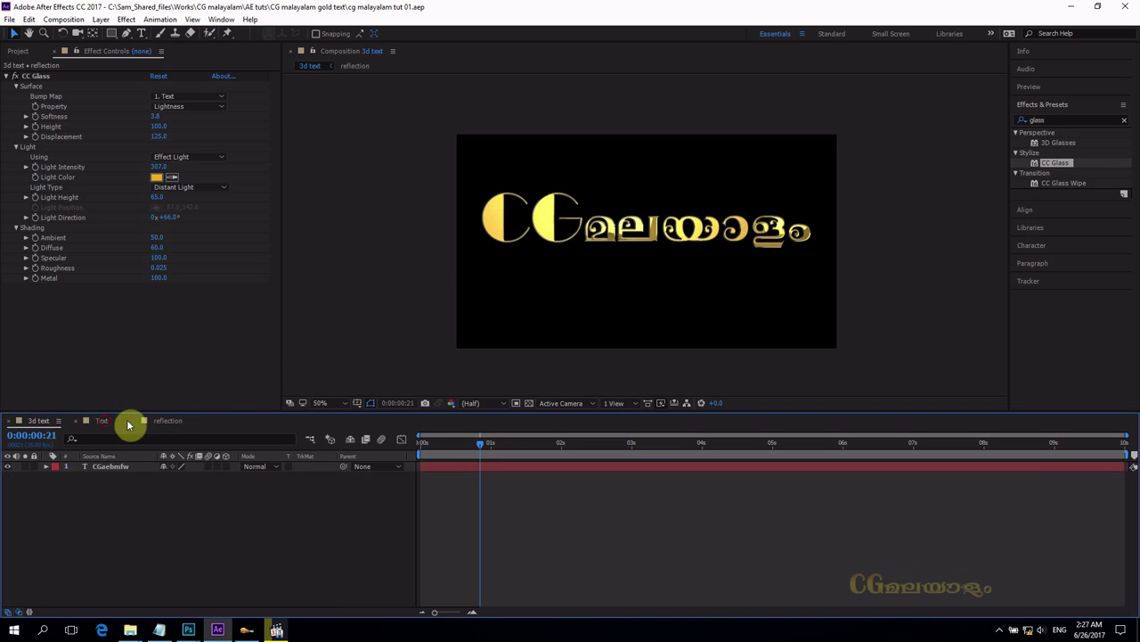
left_click(42, 420)
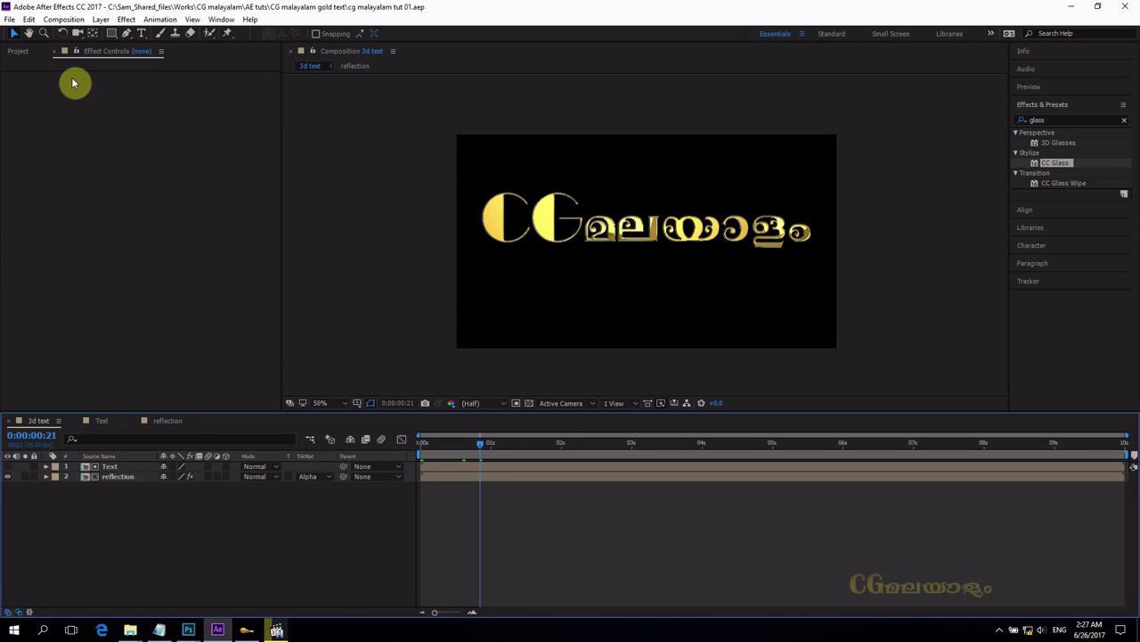
left_click(21, 52)
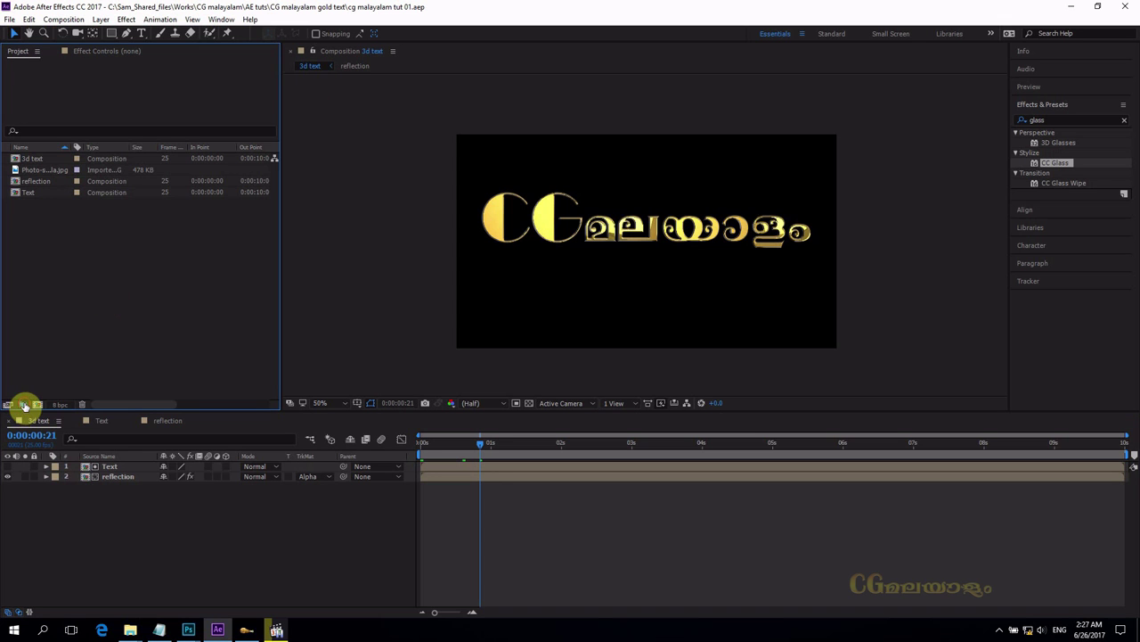
left_click(23, 405)
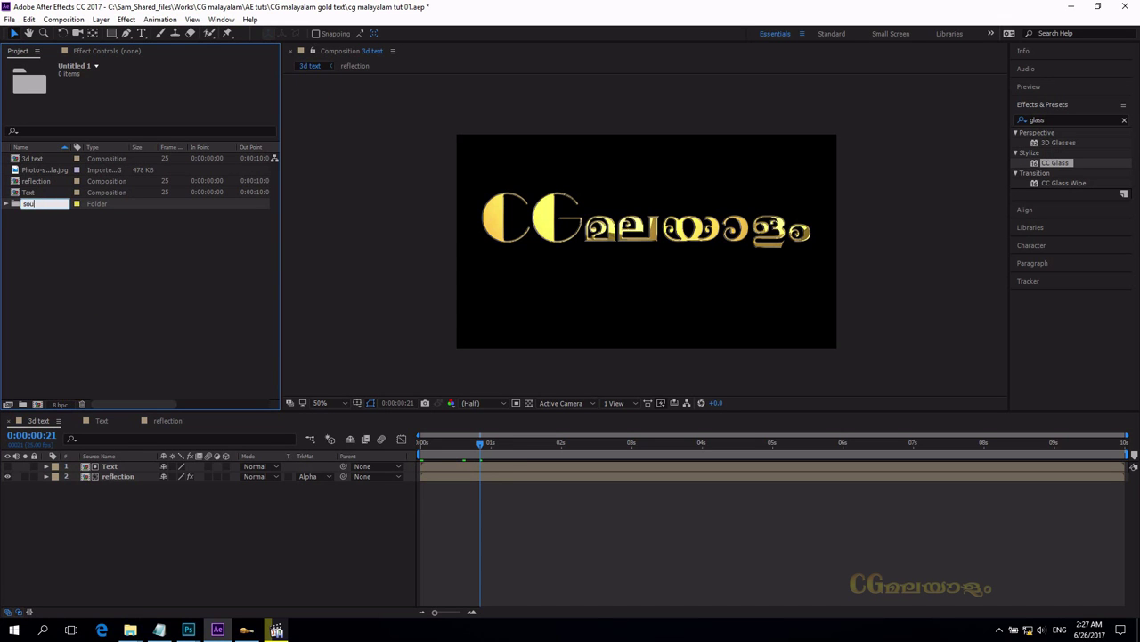
key("Return")
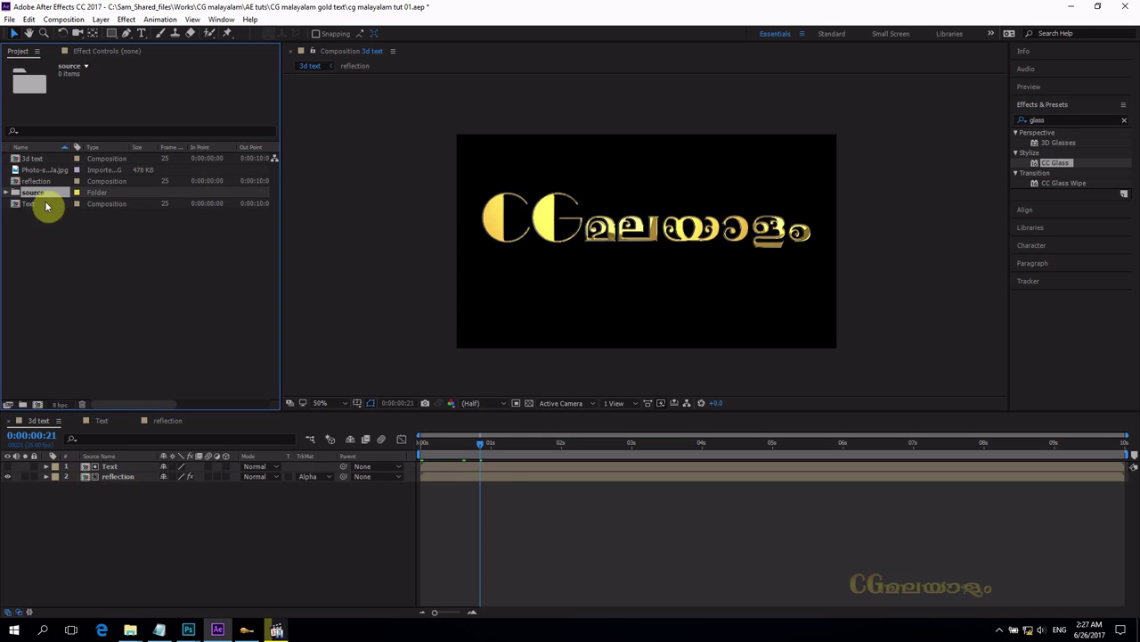
left_click_drag(45, 169, 46, 193)
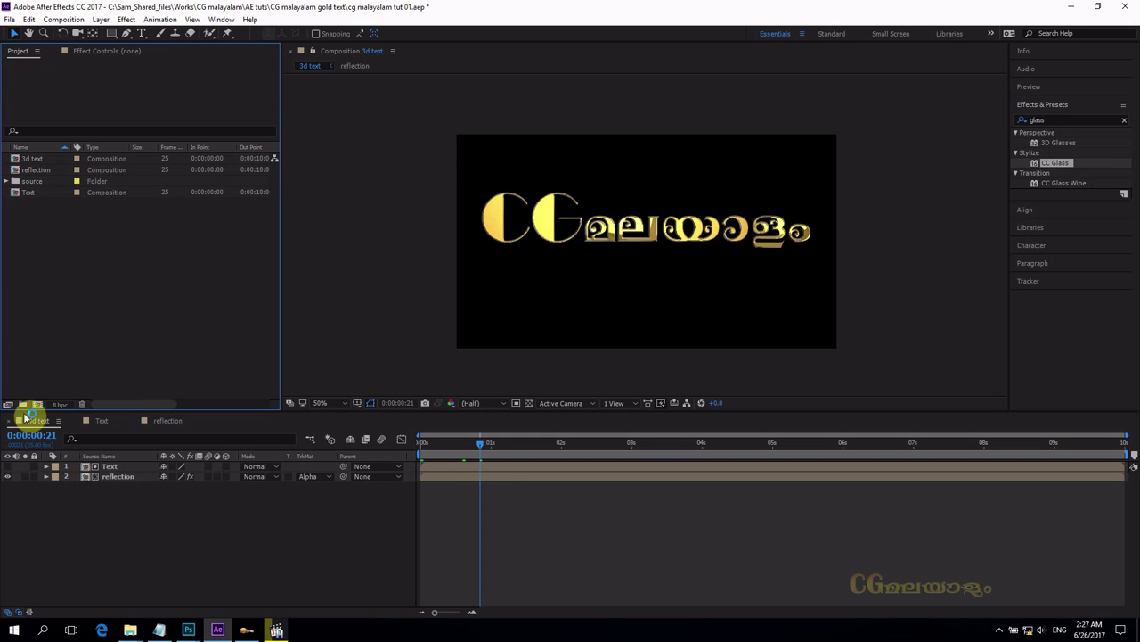
- Create a 'precomps' folder and move the three compositions into it
left_click(23, 404)
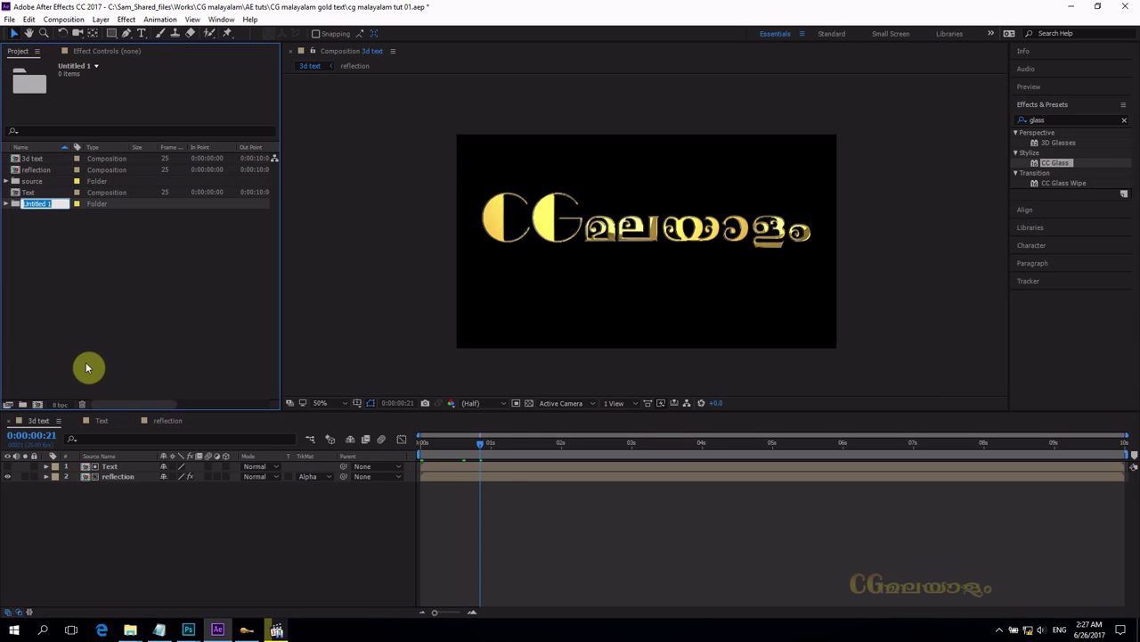
type("precomps")
key("Return")
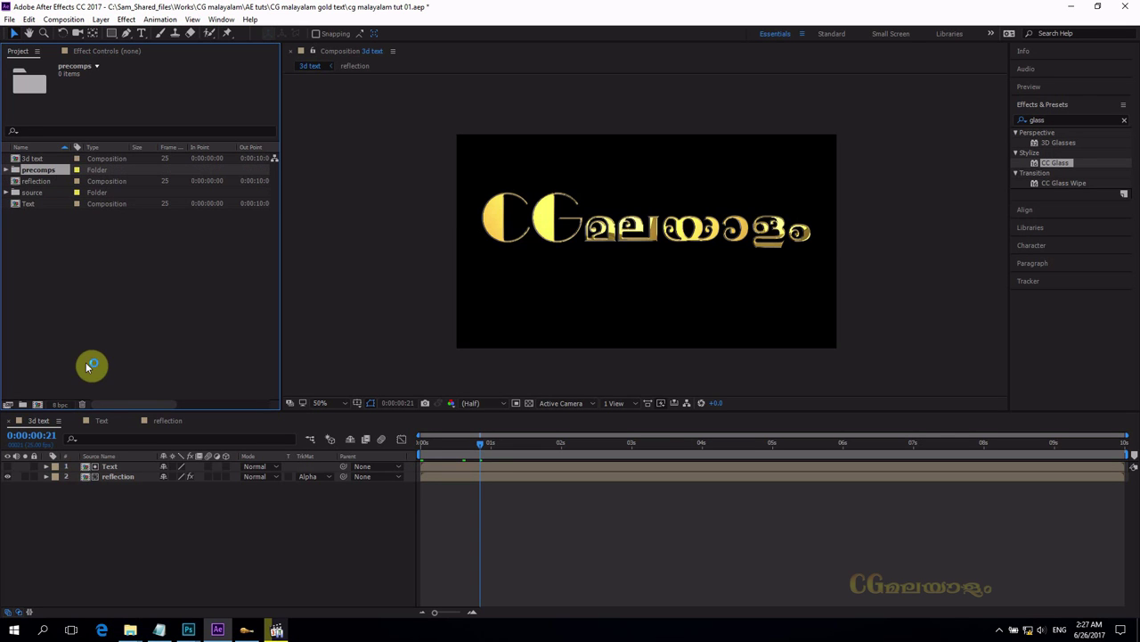
left_click(31, 203)
left_click(33, 182, "ctrl")
mouse_move(31, 161)
left_mouse_down()
mouse_move(35, 183)
mouse_move(38, 170)
left_mouse_up()
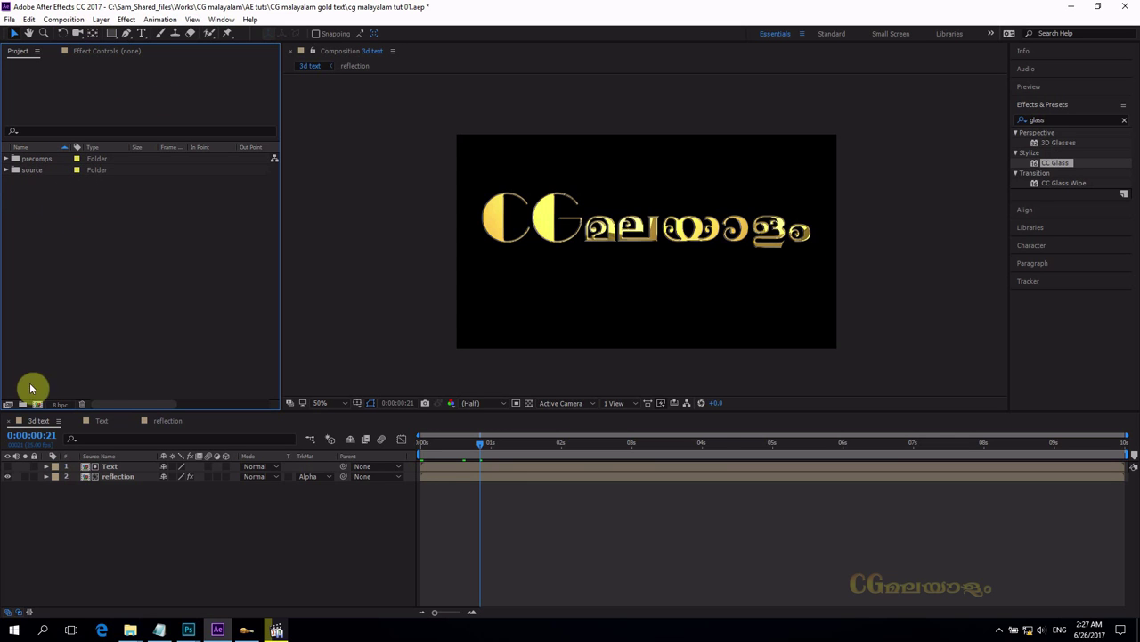
left_click(41, 404)
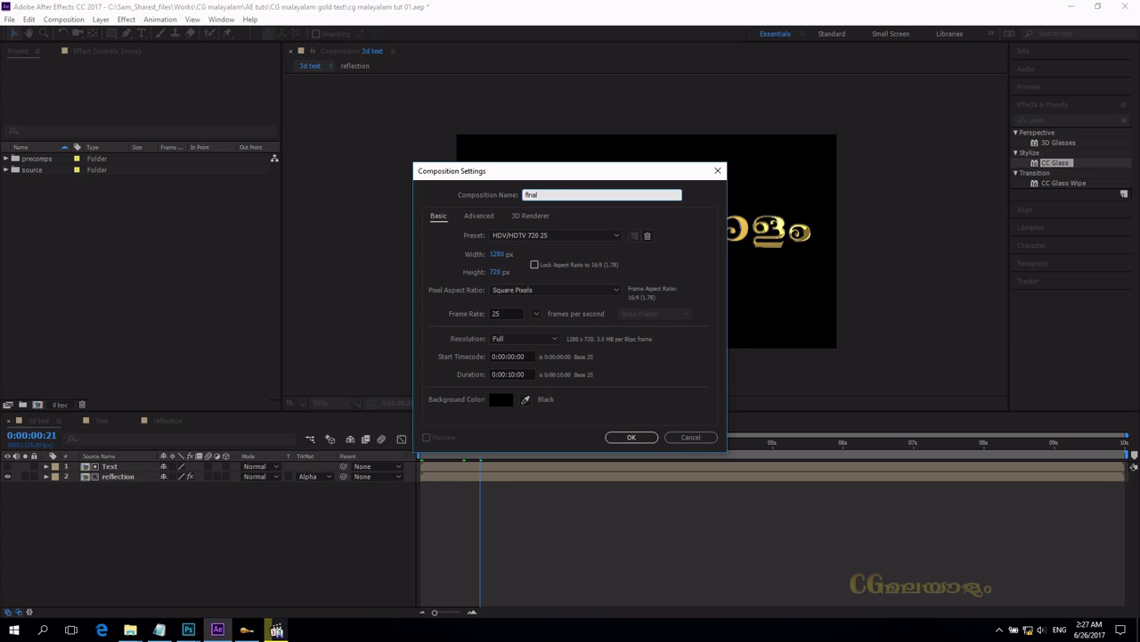
- Name the new comp 'final render' and add the 3d text composition to it
type("final render")
key("Return")
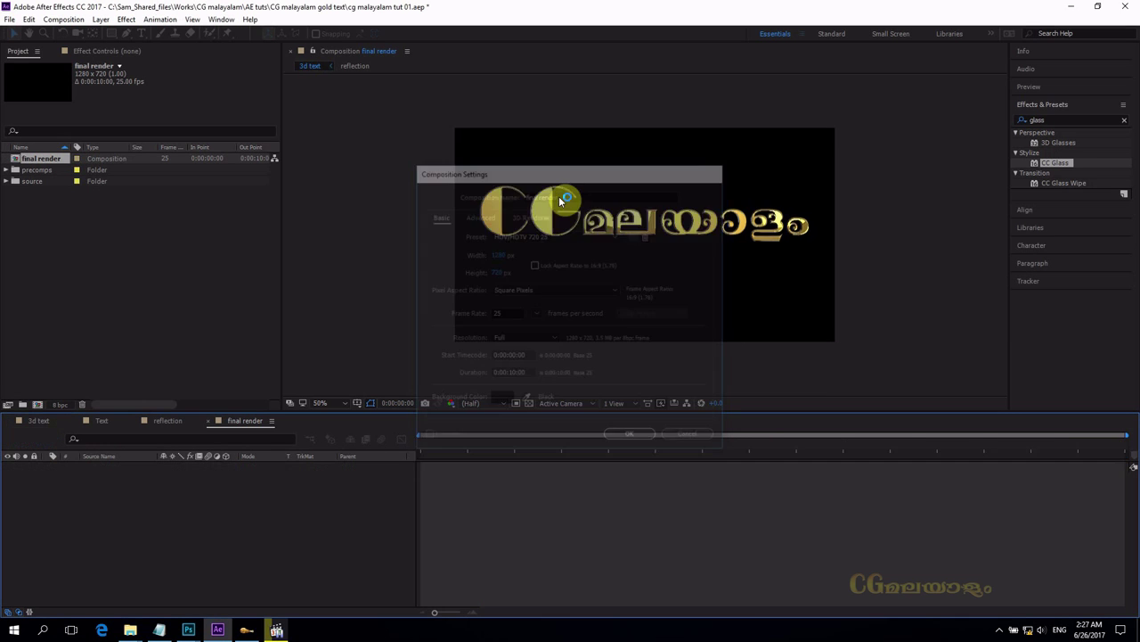
left_click_drag(226, 431, 51, 420)
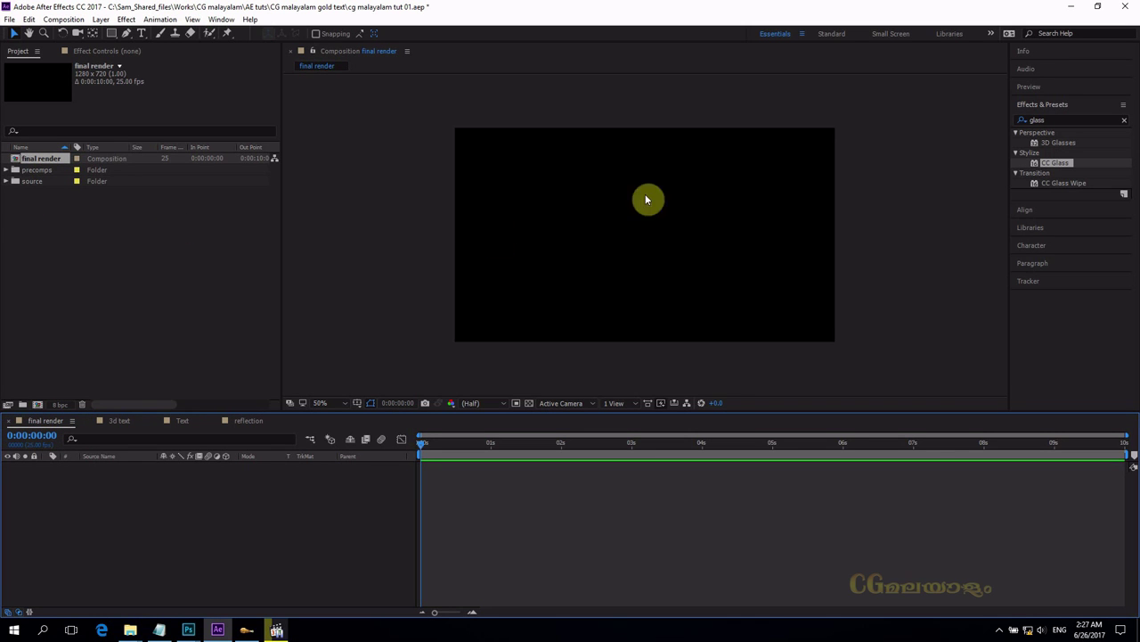
left_click(7, 171)
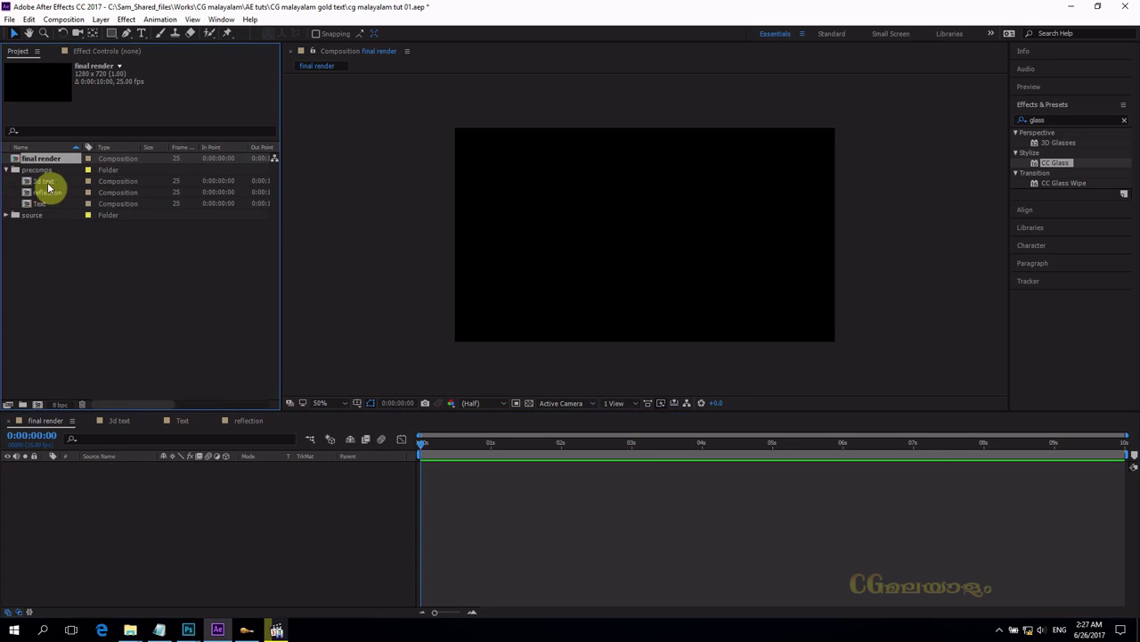
left_click(47, 183)
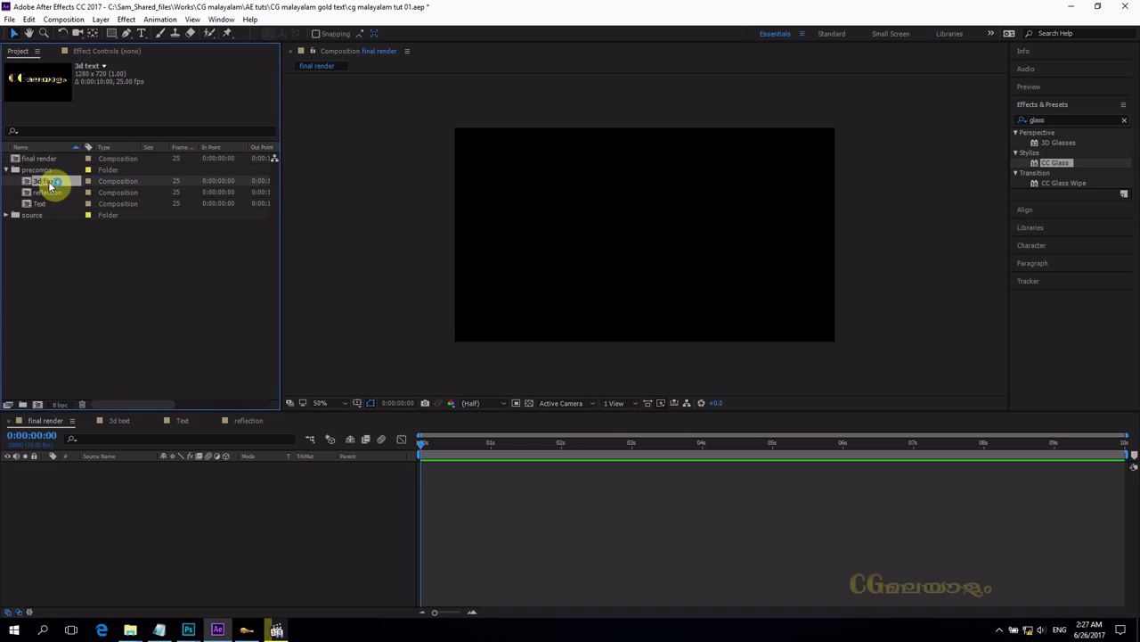
left_click_drag(158, 490, 160, 491)
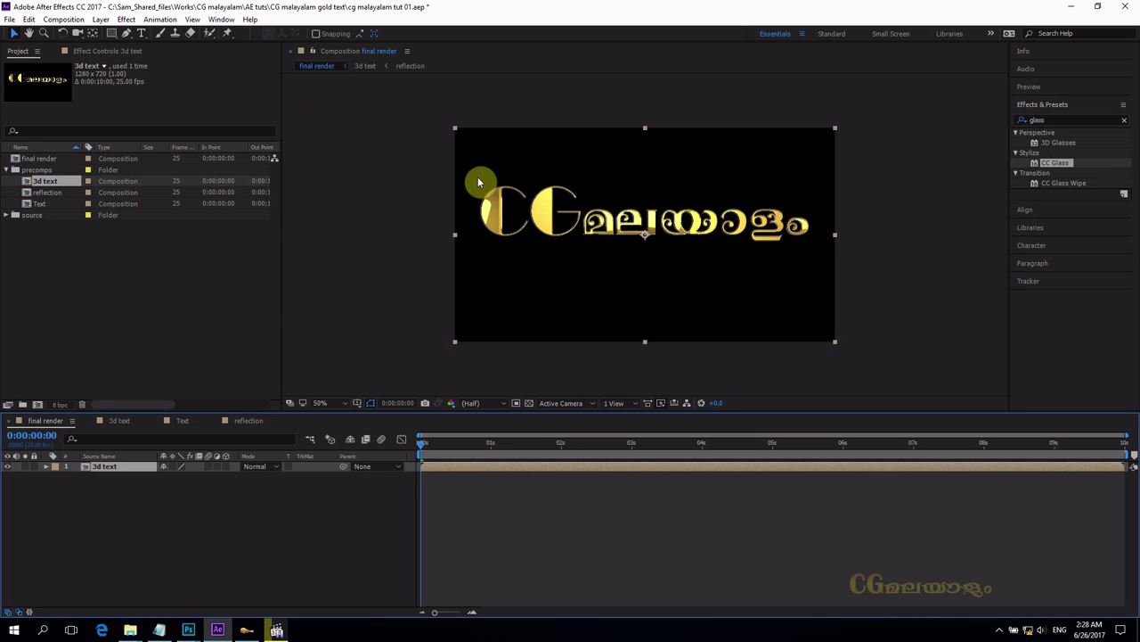
- Show rulers, place a horizontal guide along the text's baseline, and check the reference video
key("ctrl+r")
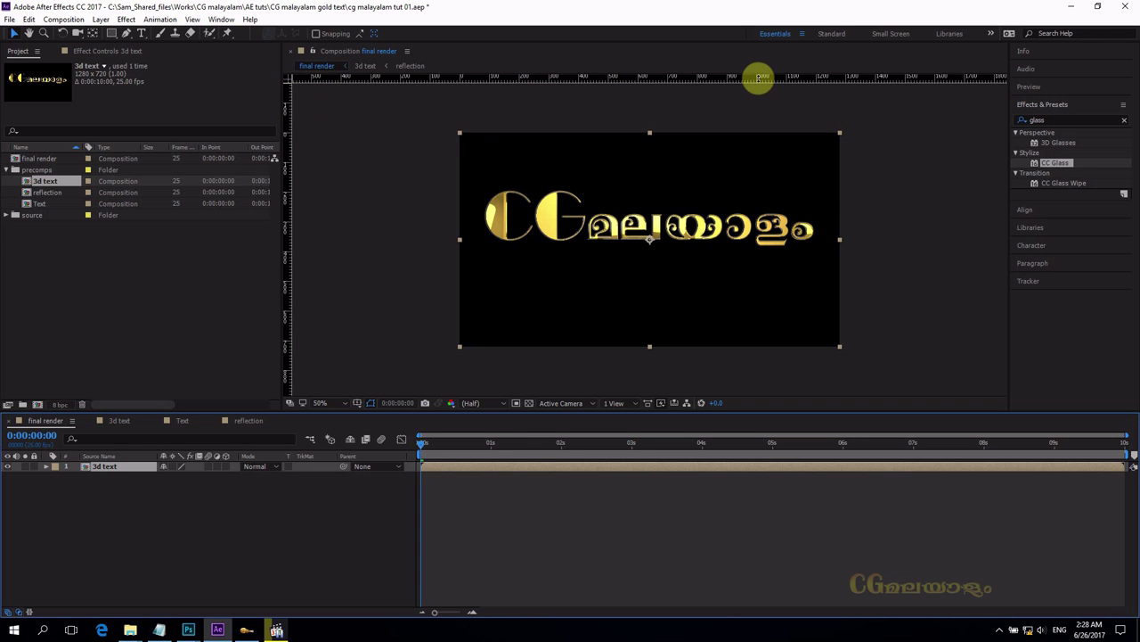
left_click_drag(758, 77, 762, 239)
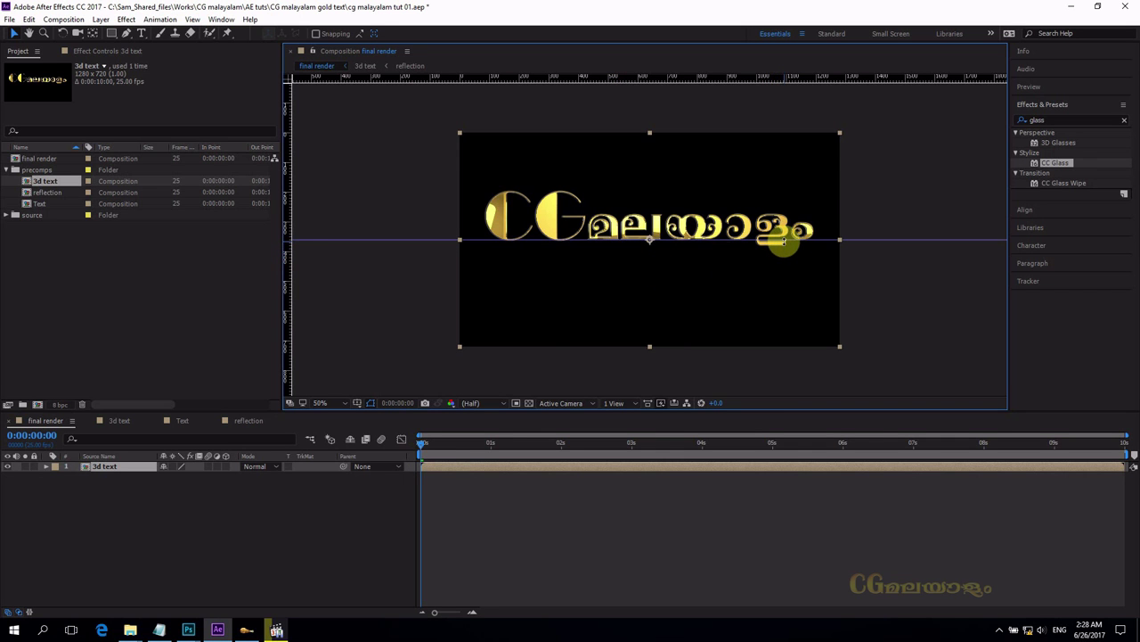
left_click(272, 628)
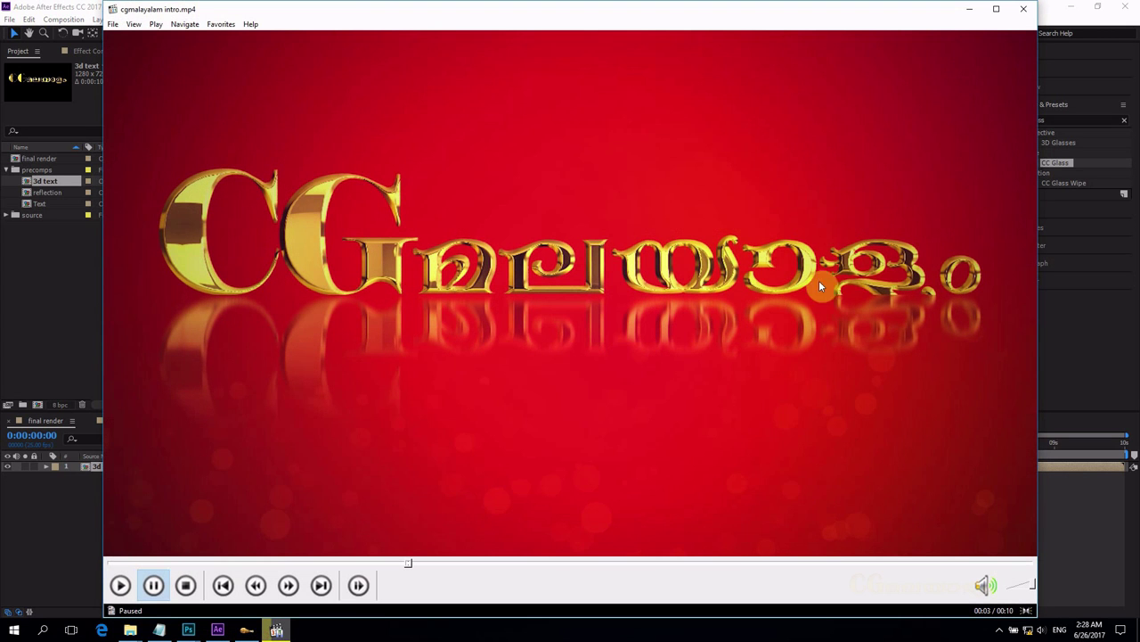
left_click(972, 11)
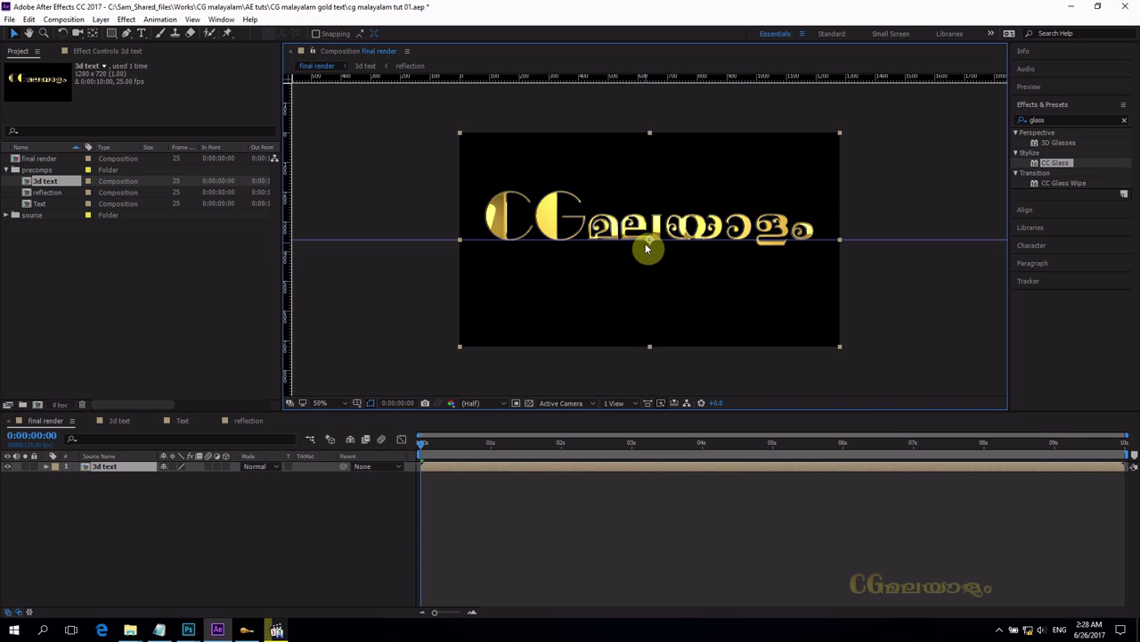
- Duplicate the 3d text layer and rename the copy '3d text reflection'
left_click(119, 468)
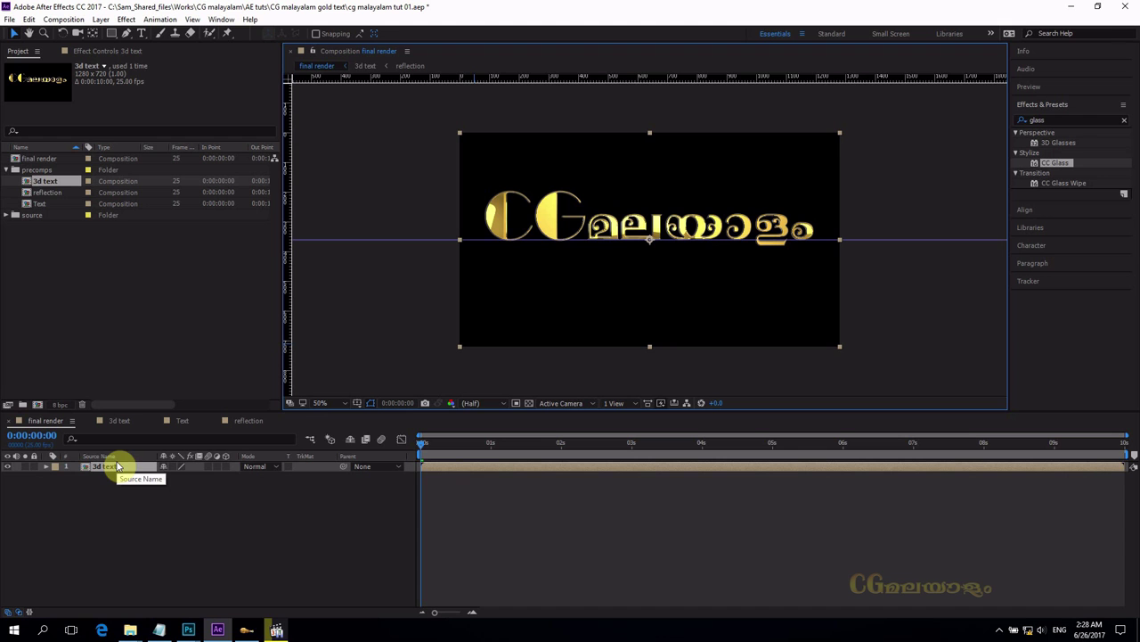
key("ctrl+d")
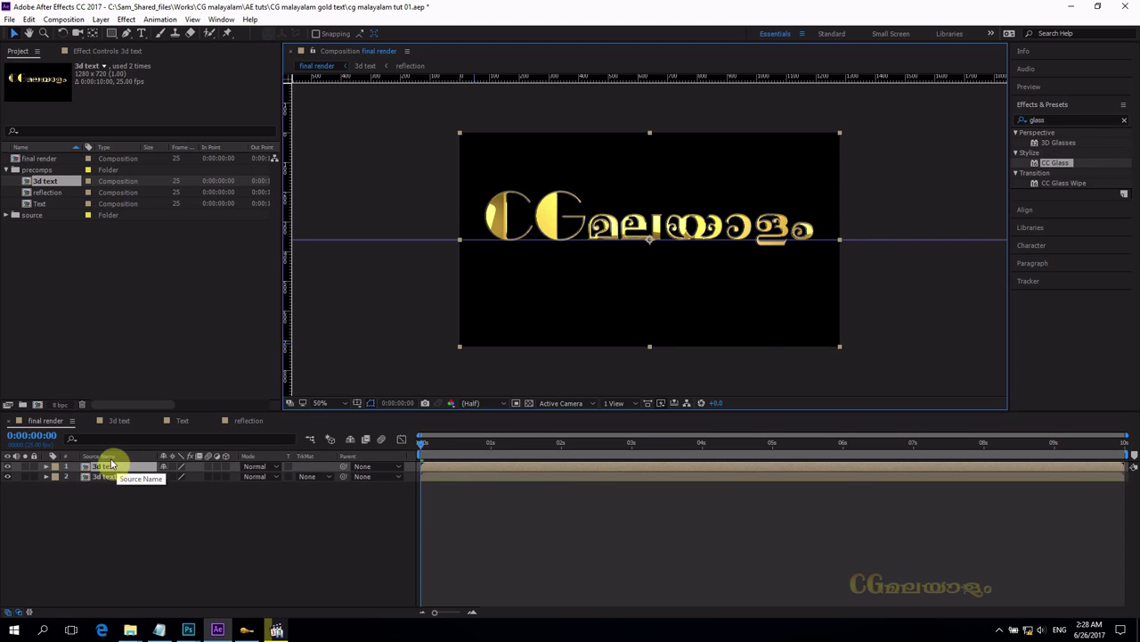
right_click(116, 478)
left_click(149, 610)
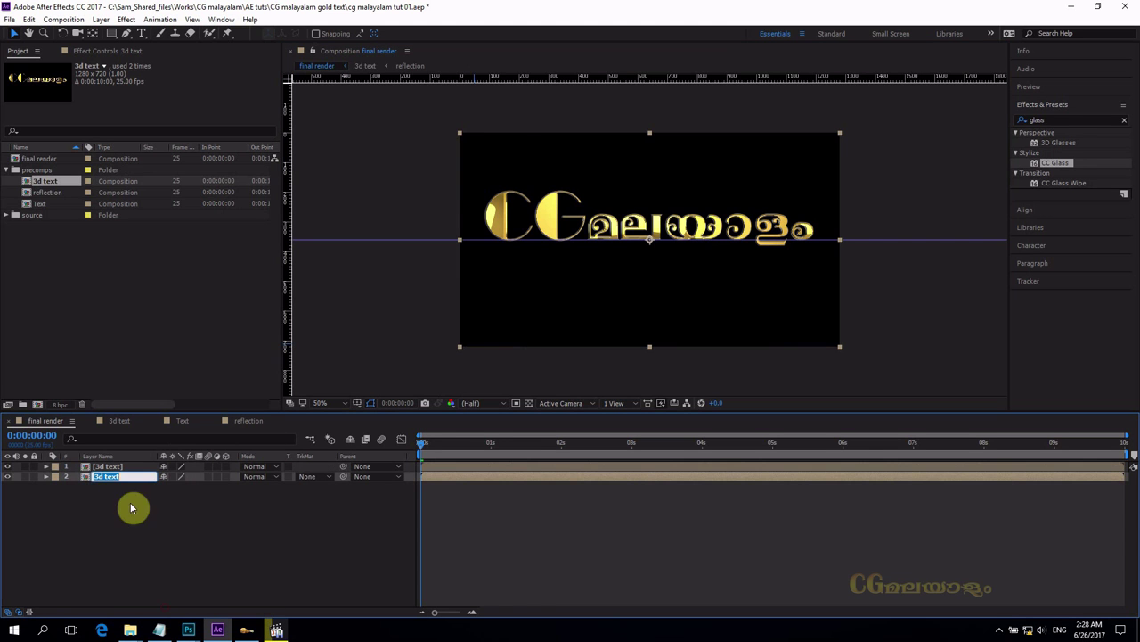
left_click(133, 475)
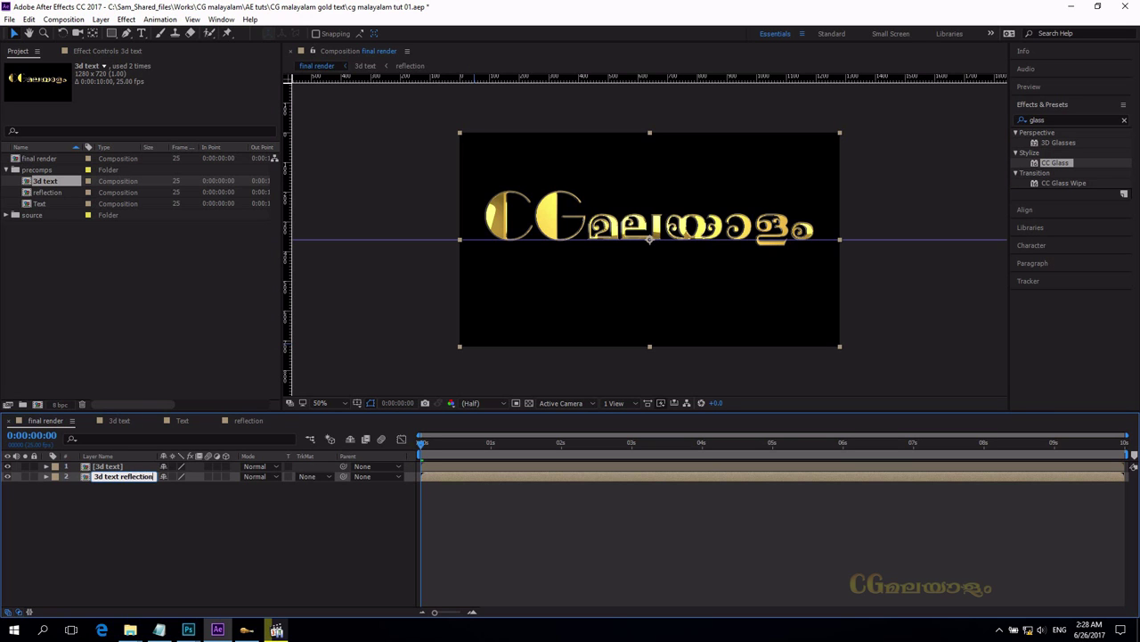
left_click(134, 477)
key("Return")
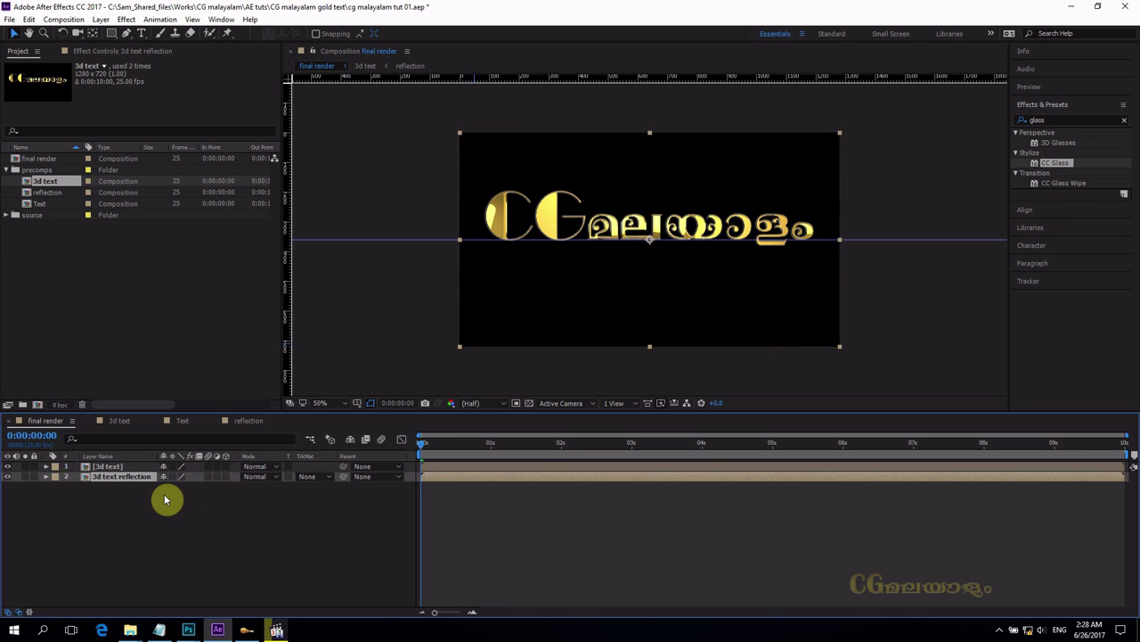
- Apply the Transform effect to the 3d text reflection layer, after trying and undoing a position shift
key("p")
left_click_drag(187, 486, 306, 479)
key("ctrl+z")
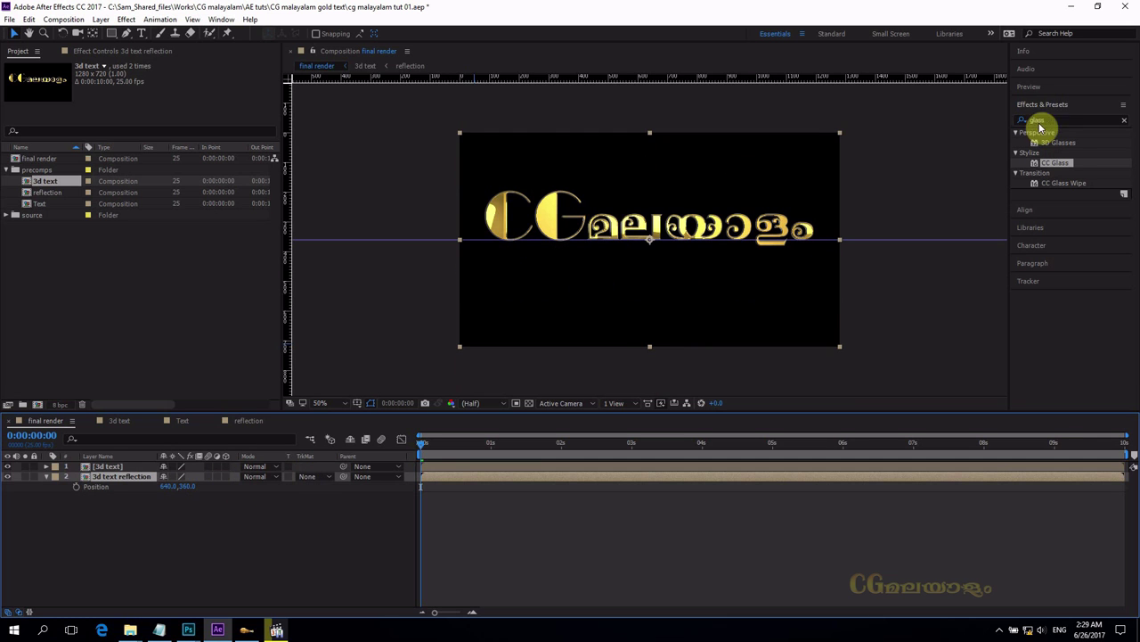
left_click(1111, 134)
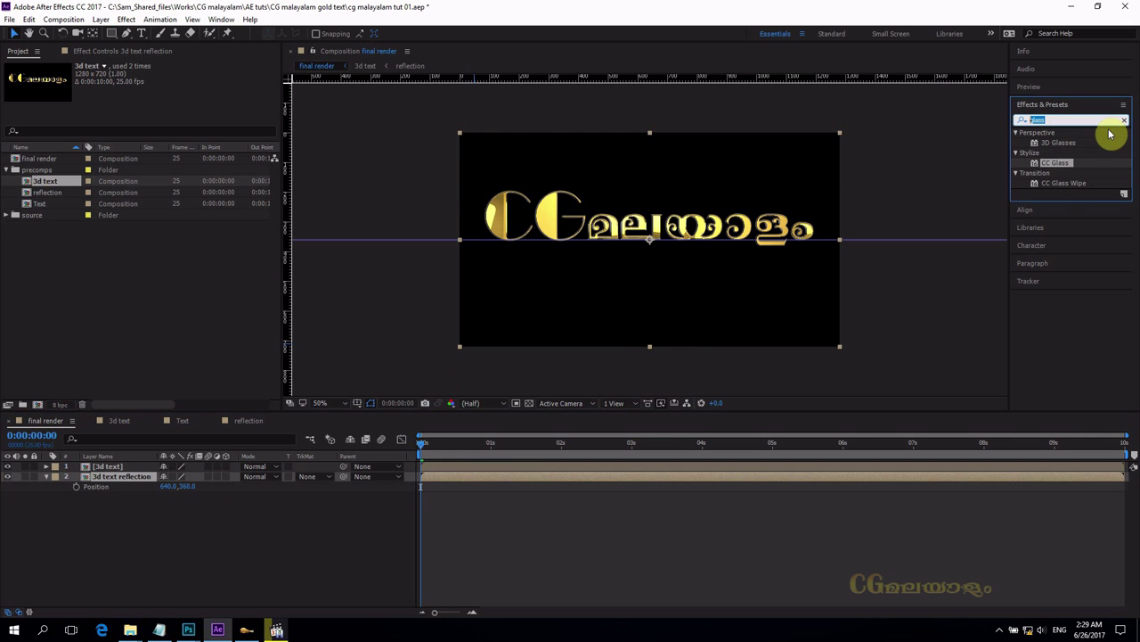
type("trans")
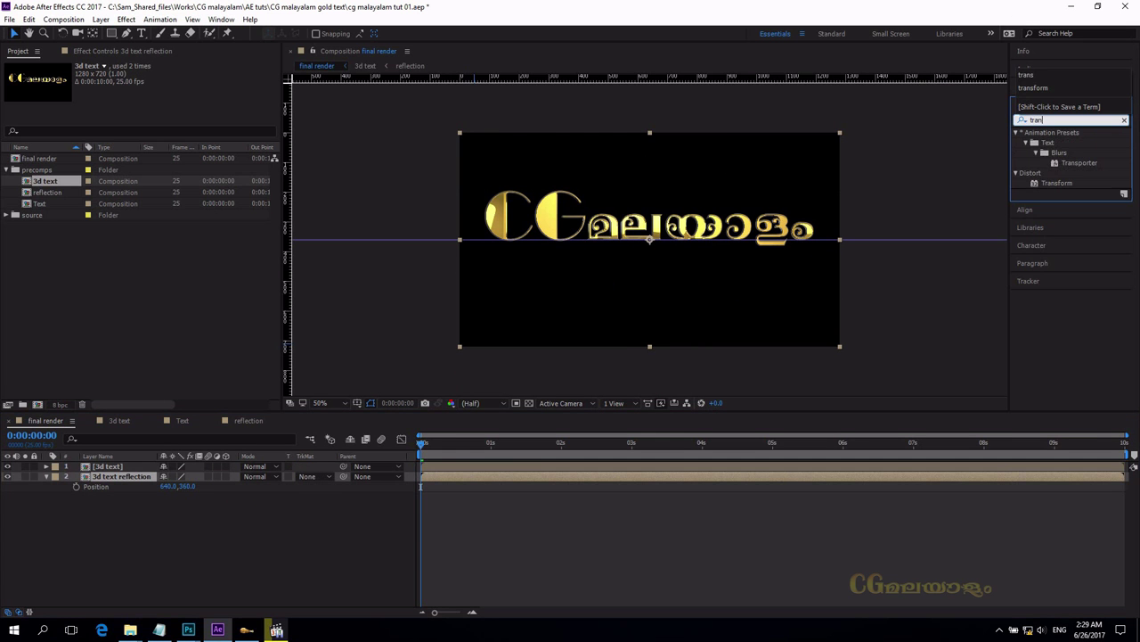
type("fo")
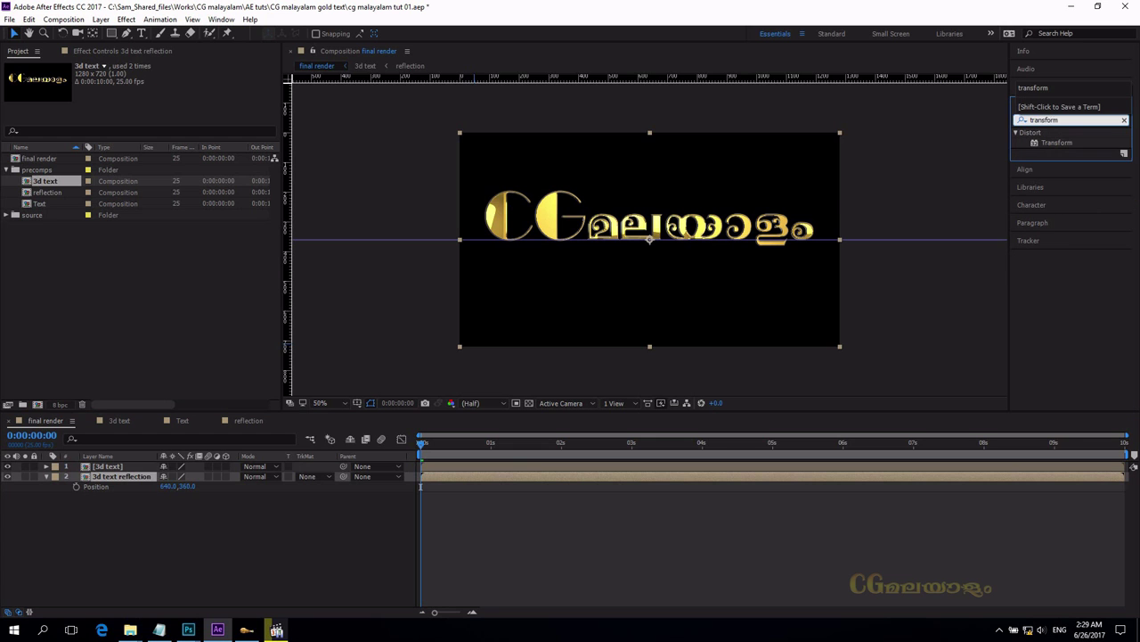
type("rm")
left_click_drag(1057, 143, 132, 476)
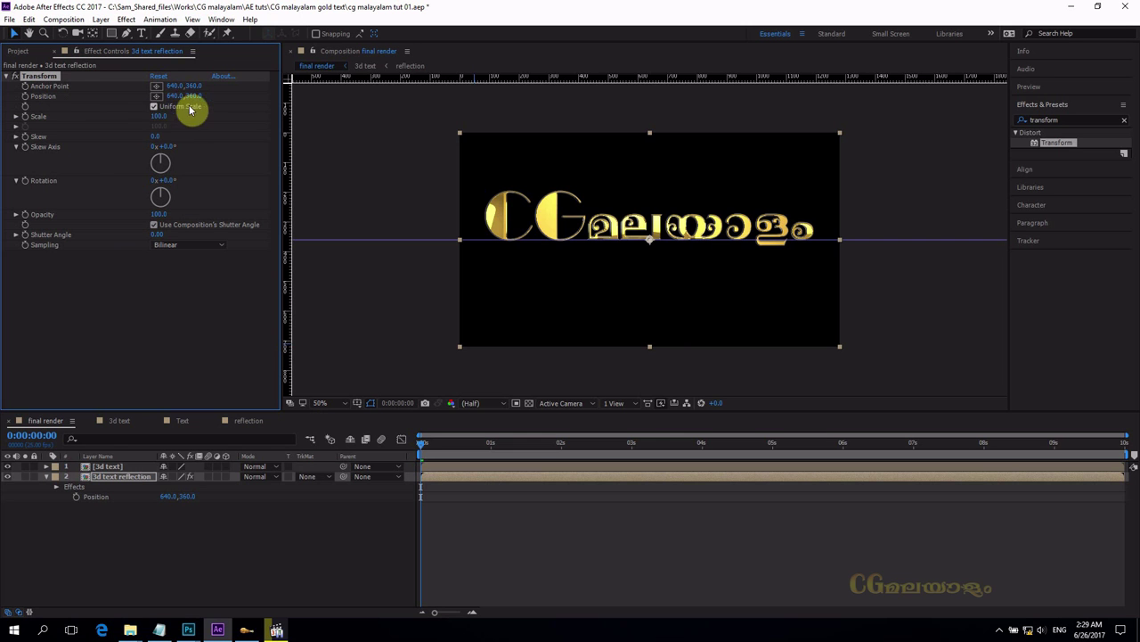
- Unlink the Transform scale and set Scale Height to -100 to flip the reflection
left_click(42, 116)
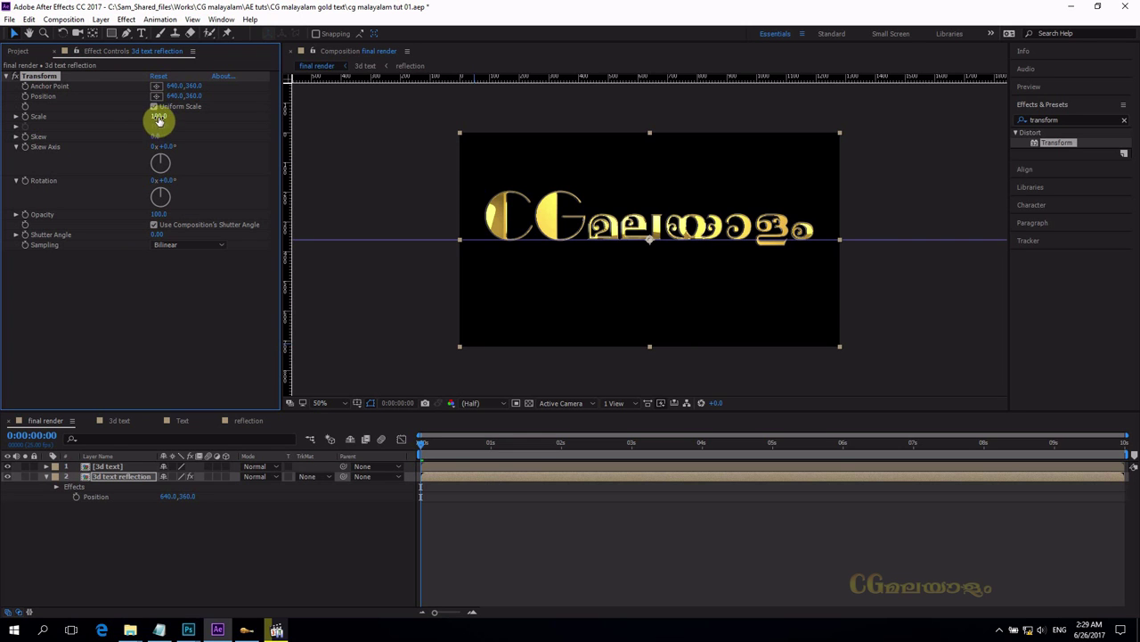
left_click_drag(158, 116, 280, 110)
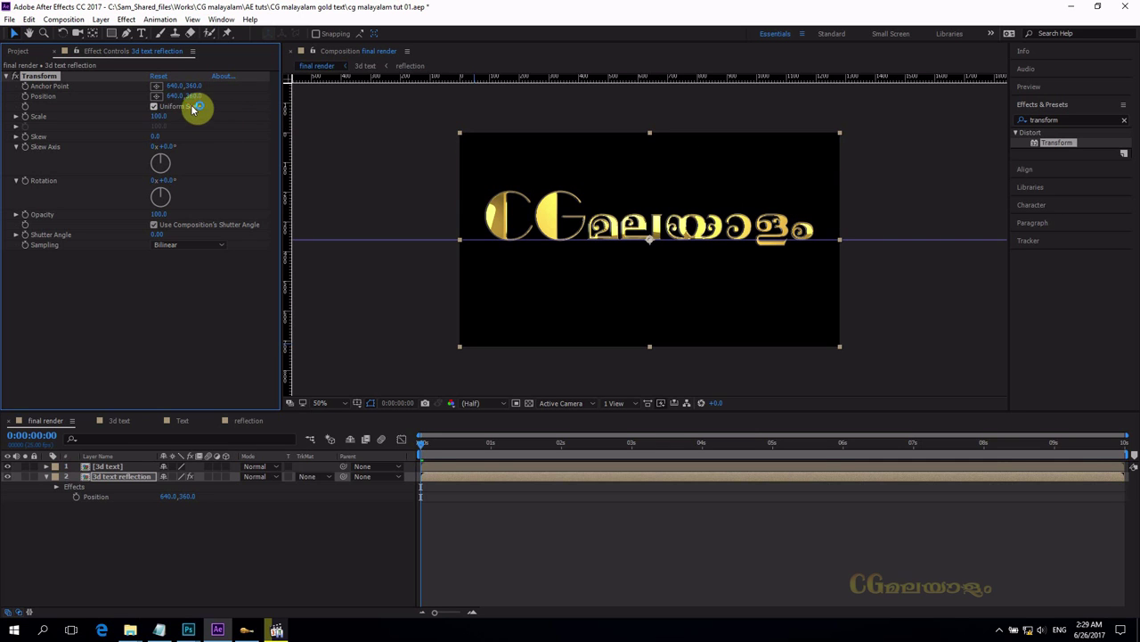
left_click(154, 107)
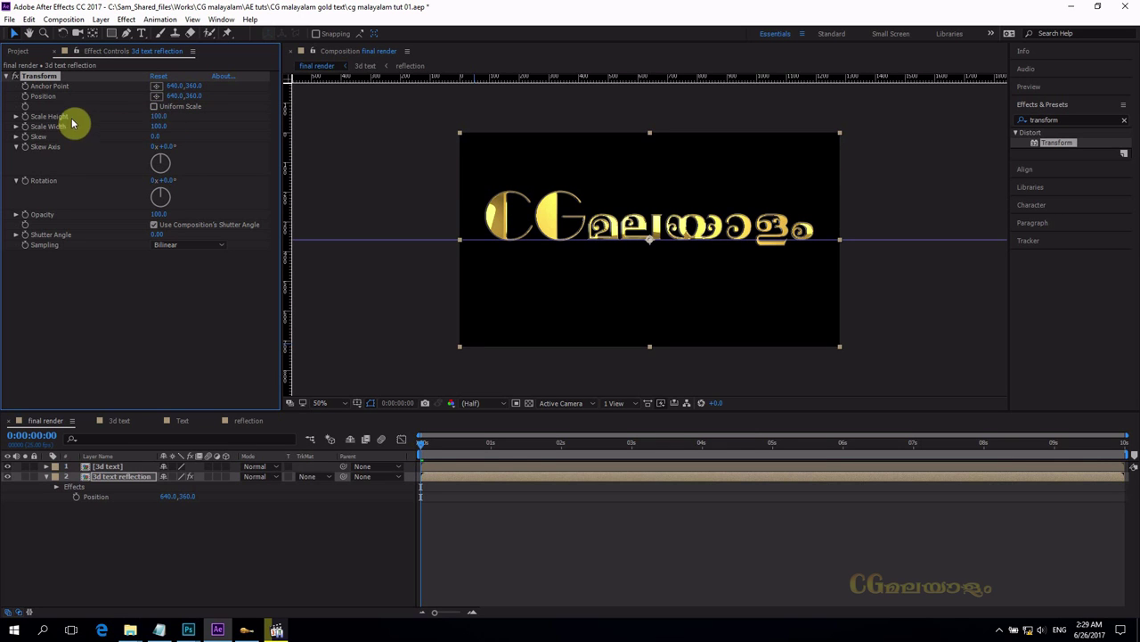
left_click(153, 117)
left_click(153, 116)
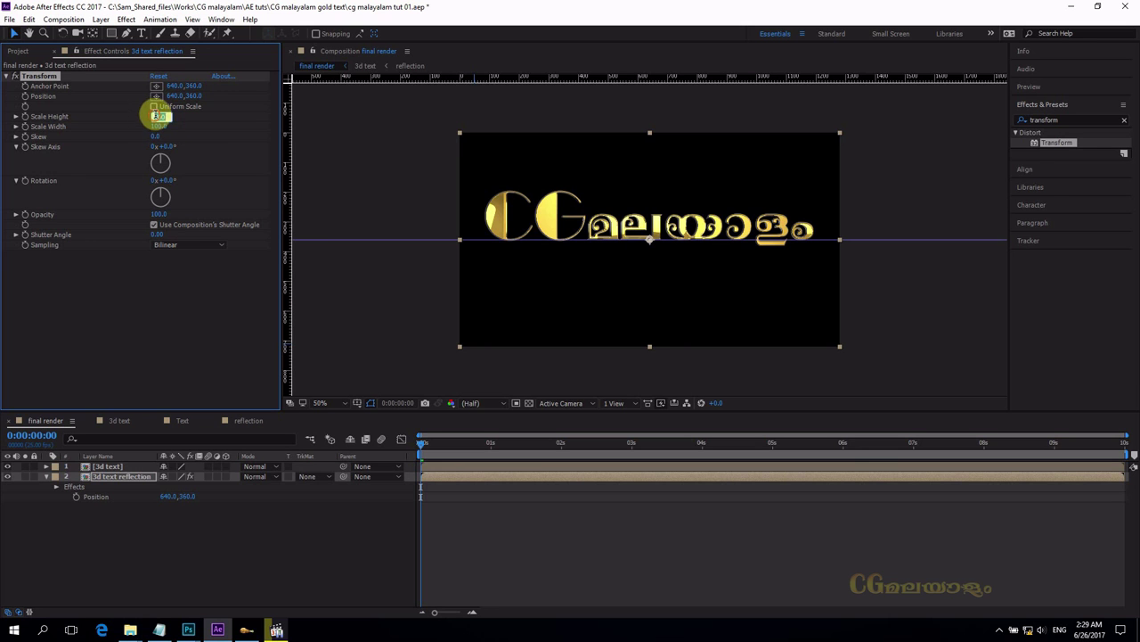
type("-")
key("Return")
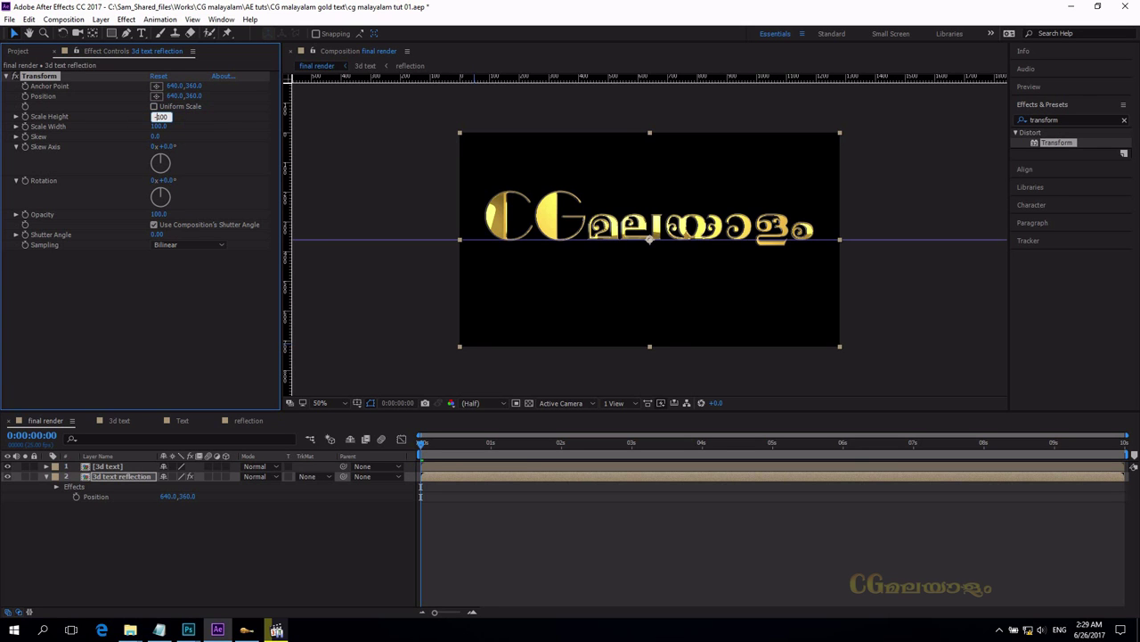
- Check the flipped reflection at full and half size, then compare with the reference video
left_click(178, 521)
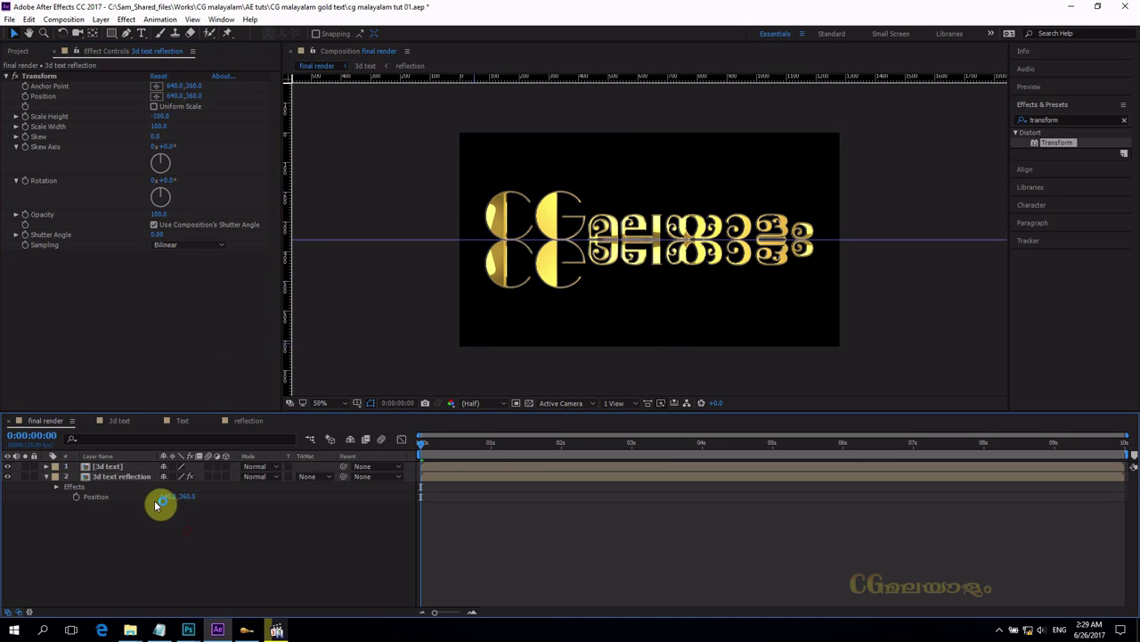
left_click(140, 473)
key("slash")
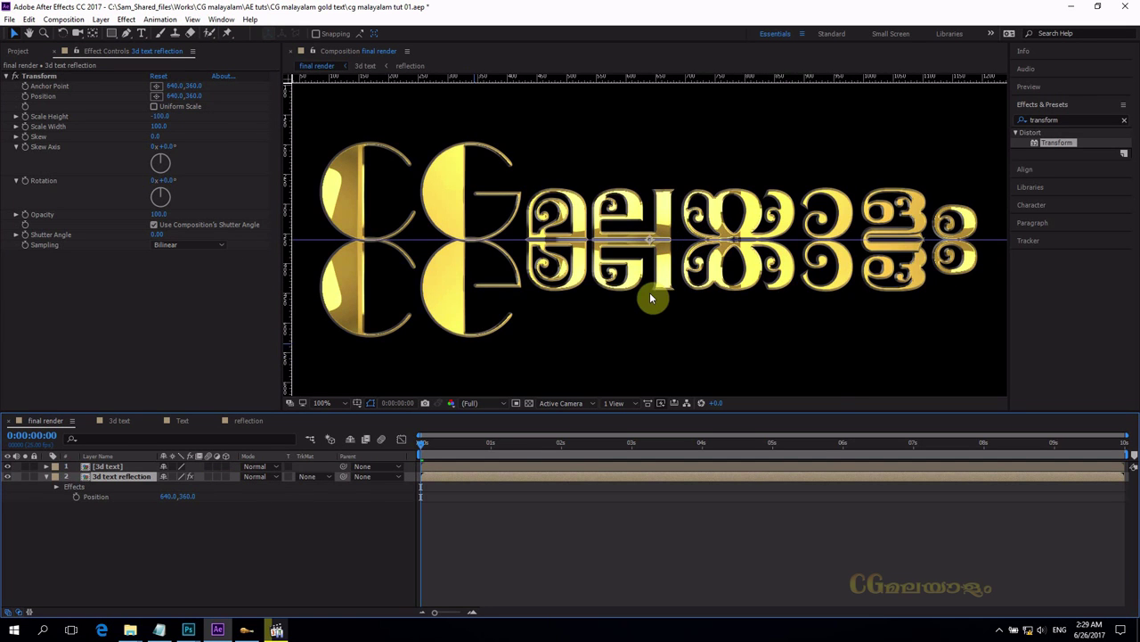
key("comma")
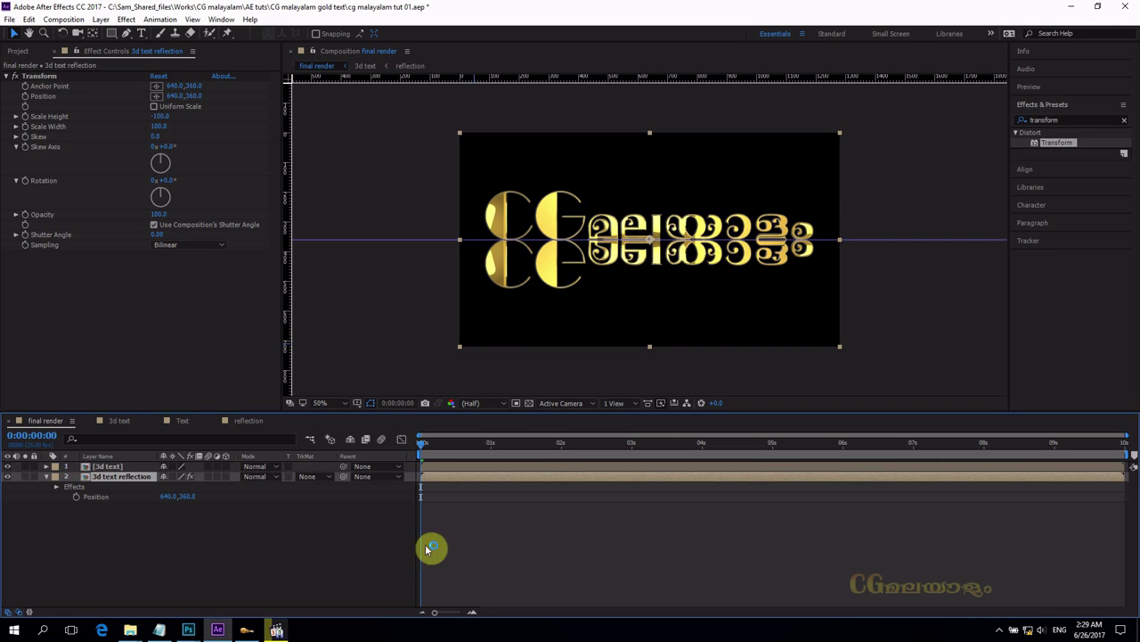
left_click(277, 631)
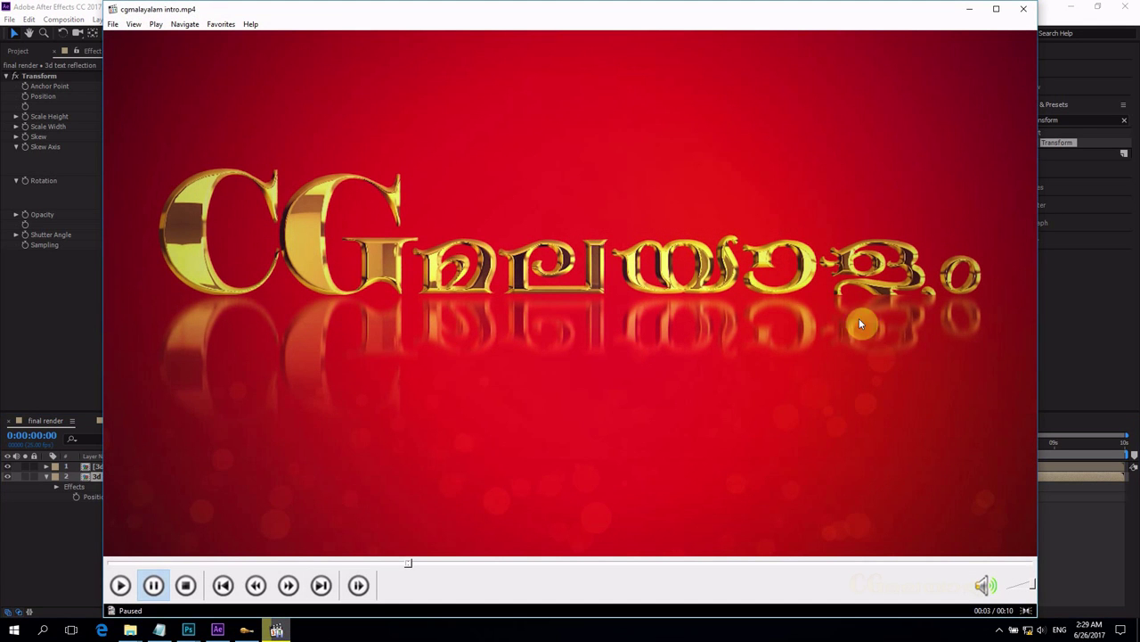
- Find Transition > Linear Wipe in Effects & Presets and apply it to the 3d text reflection layer
left_click(975, 8)
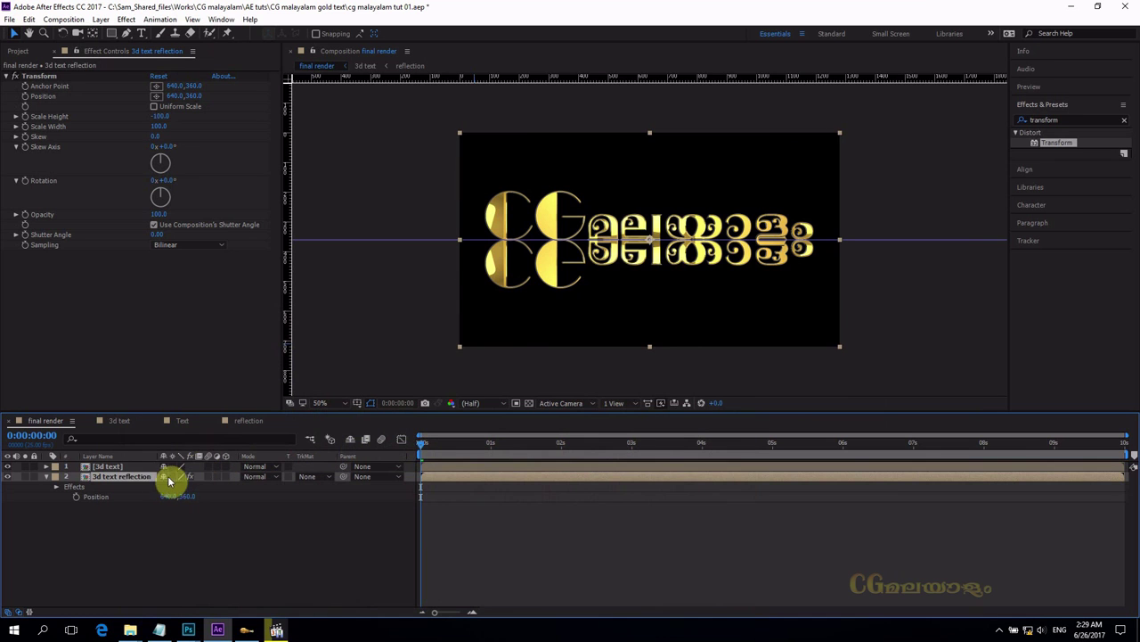
left_click(1057, 118)
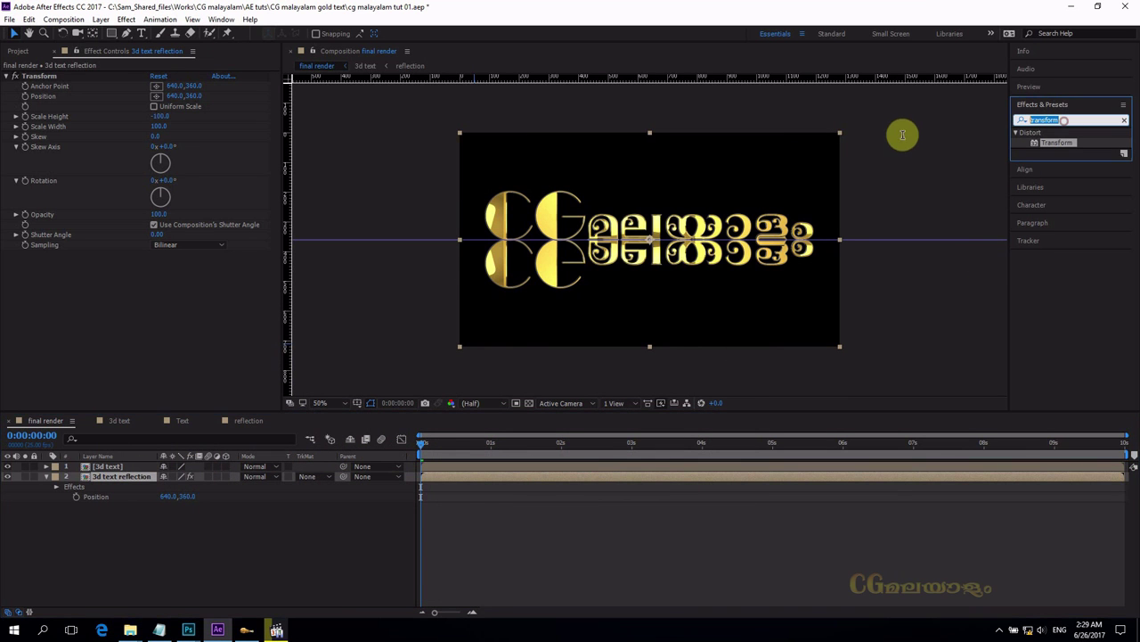
type("li")
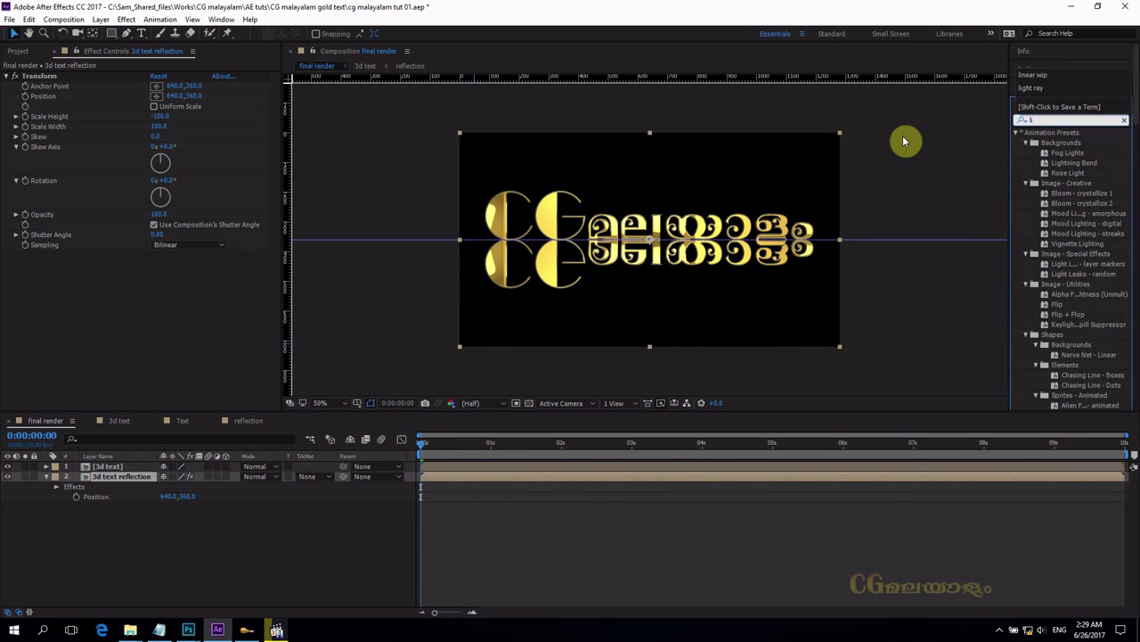
type("near wipe")
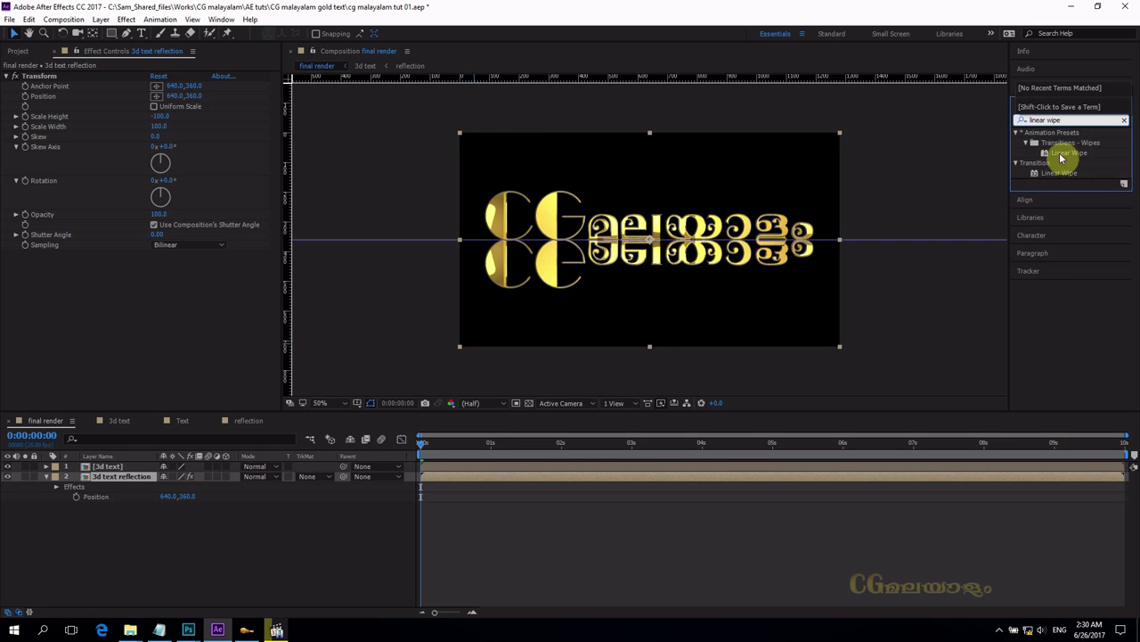
left_click(1064, 153)
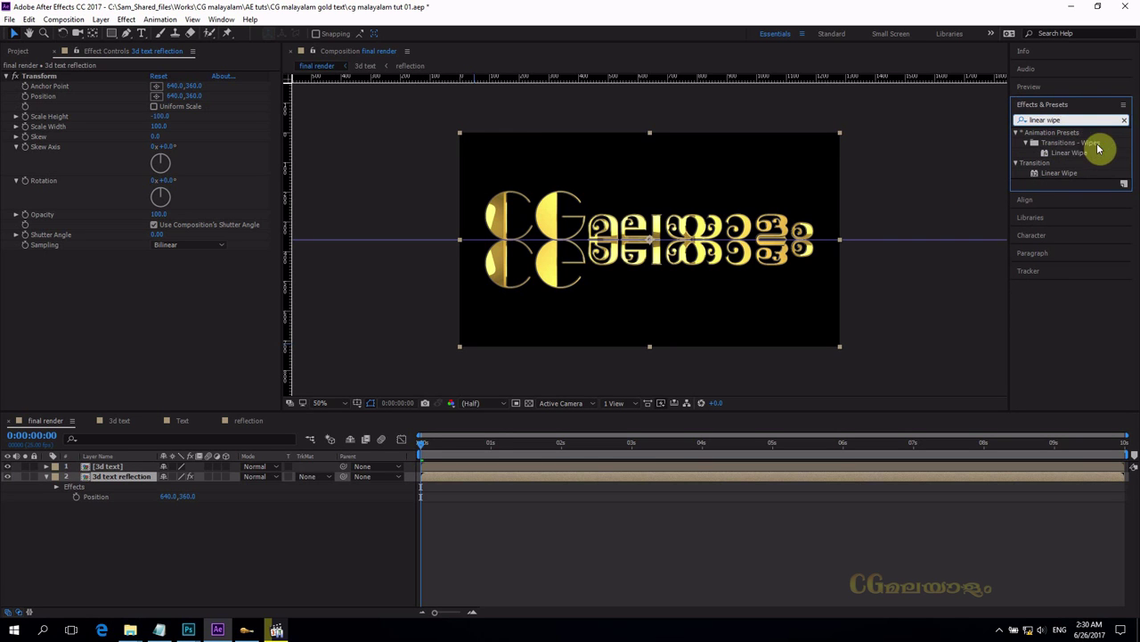
left_click(1055, 175)
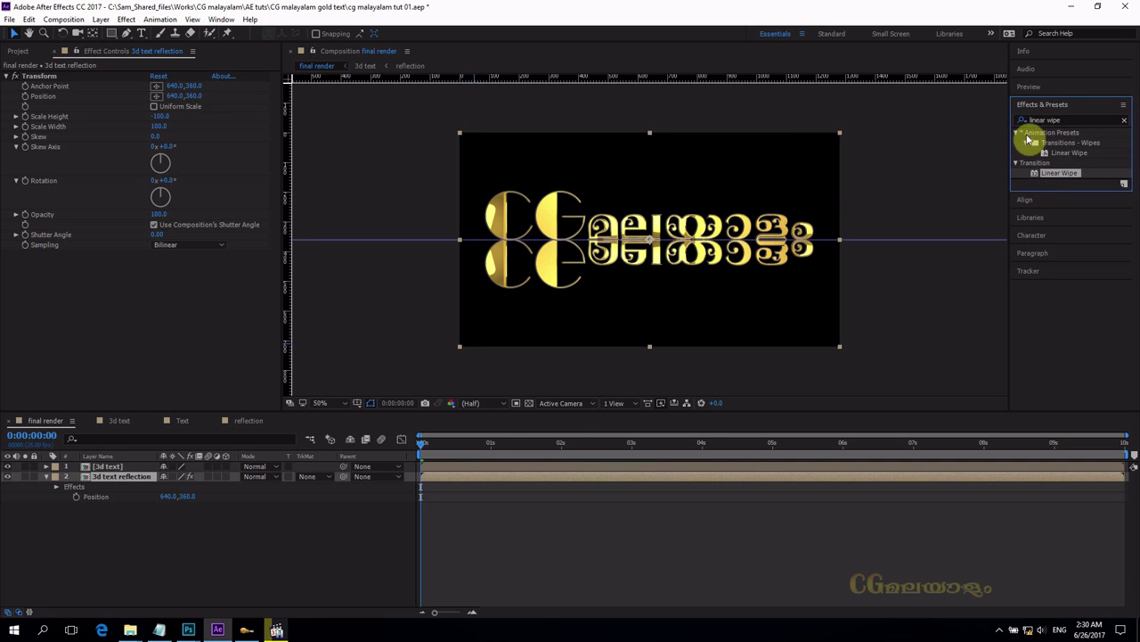
left_click(1016, 133)
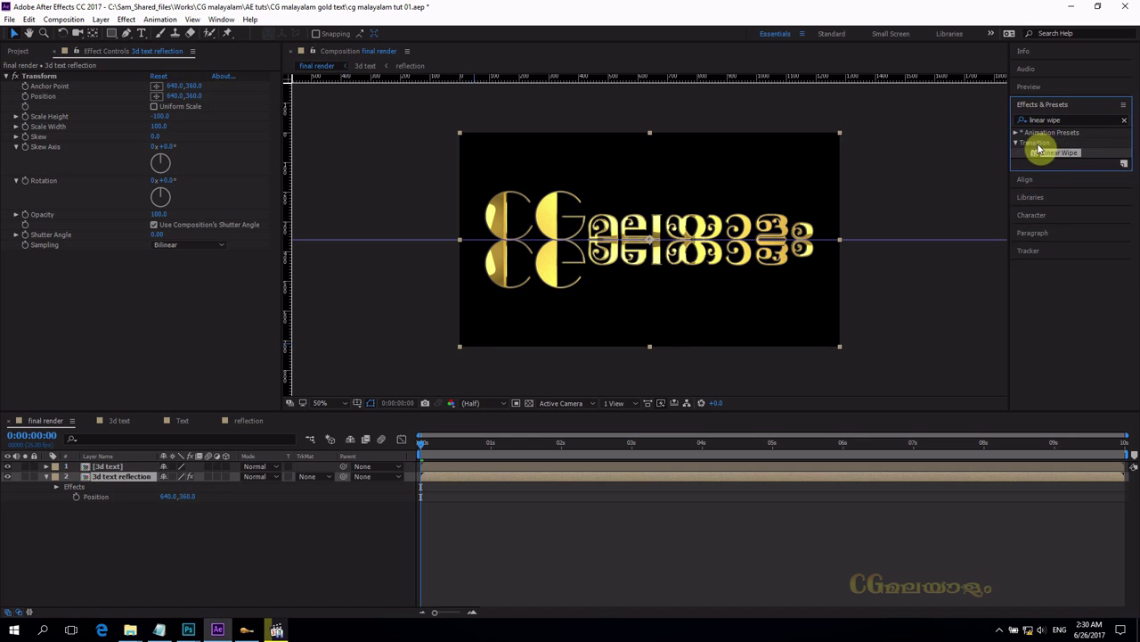
left_click(1057, 156)
left_click_drag(1060, 156, 116, 475)
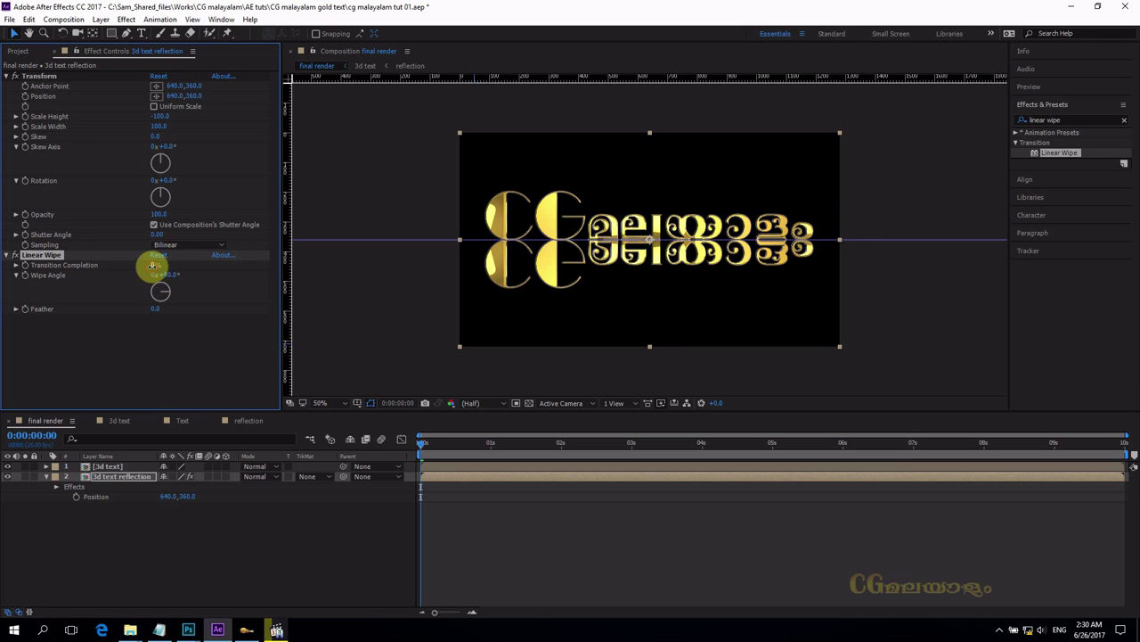
- Set the Linear Wipe to 0° angle, about 44% completion and 71 feather
left_click_drag(153, 265, 182, 270)
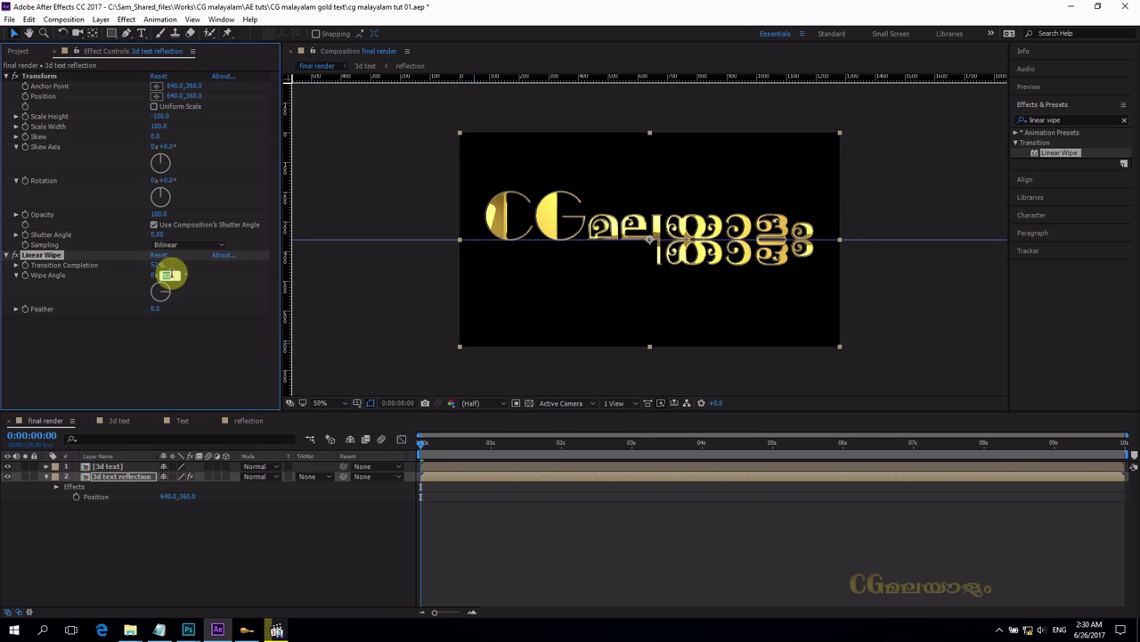
type("0")
key("Return")
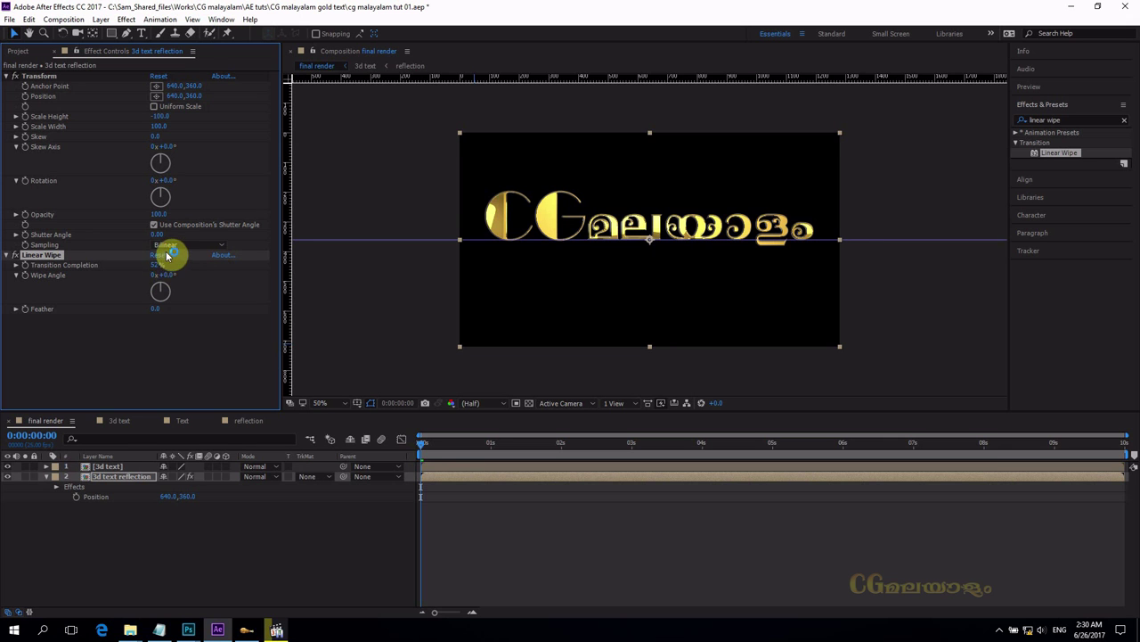
left_click_drag(158, 264, 147, 265)
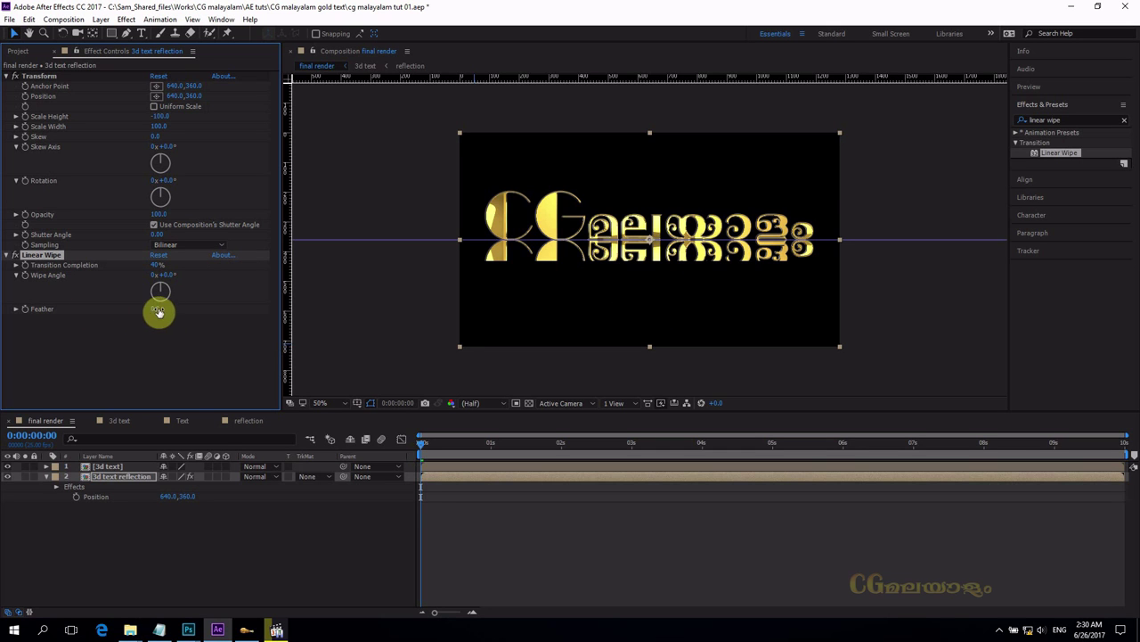
left_click_drag(158, 311, 152, 262)
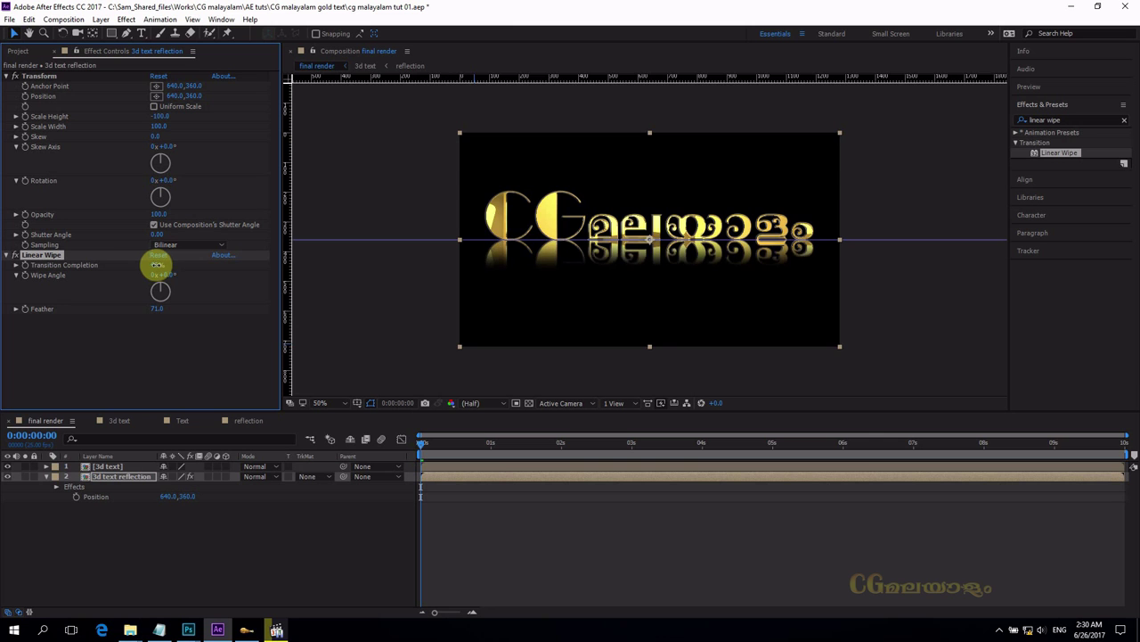
- View the reflection at full size and search Effects & Presets for 'blur'
key("slash")
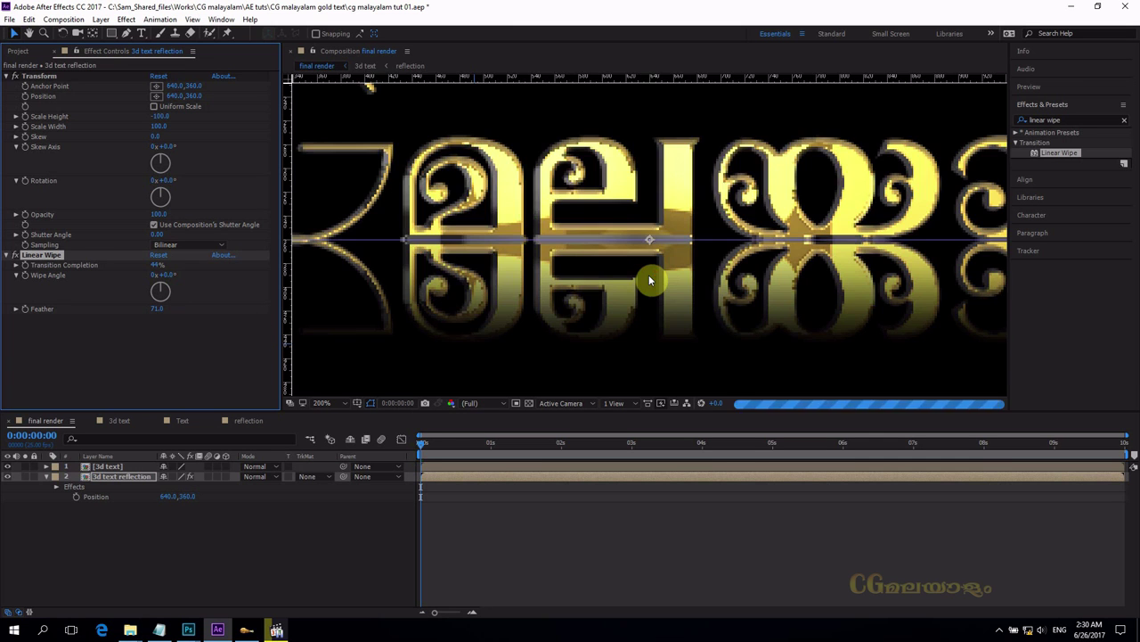
left_click(1069, 119)
type("blur")
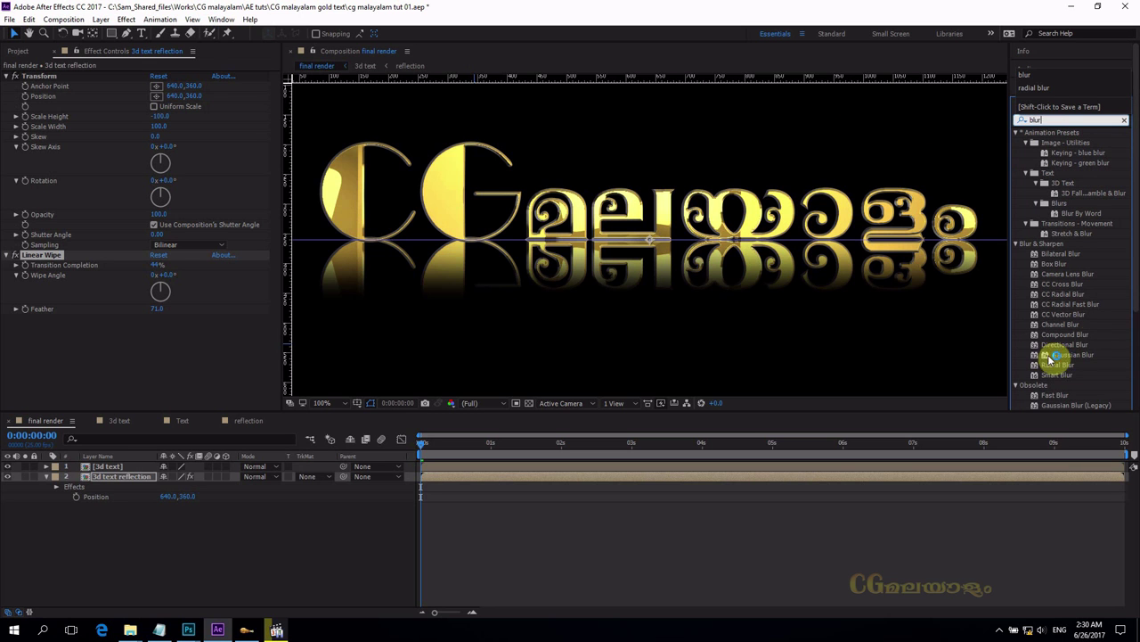
- Apply Gaussian Blur at Blurriness 3.0 to the 3d text reflection layer
left_click_drag(1083, 359, 141, 476)
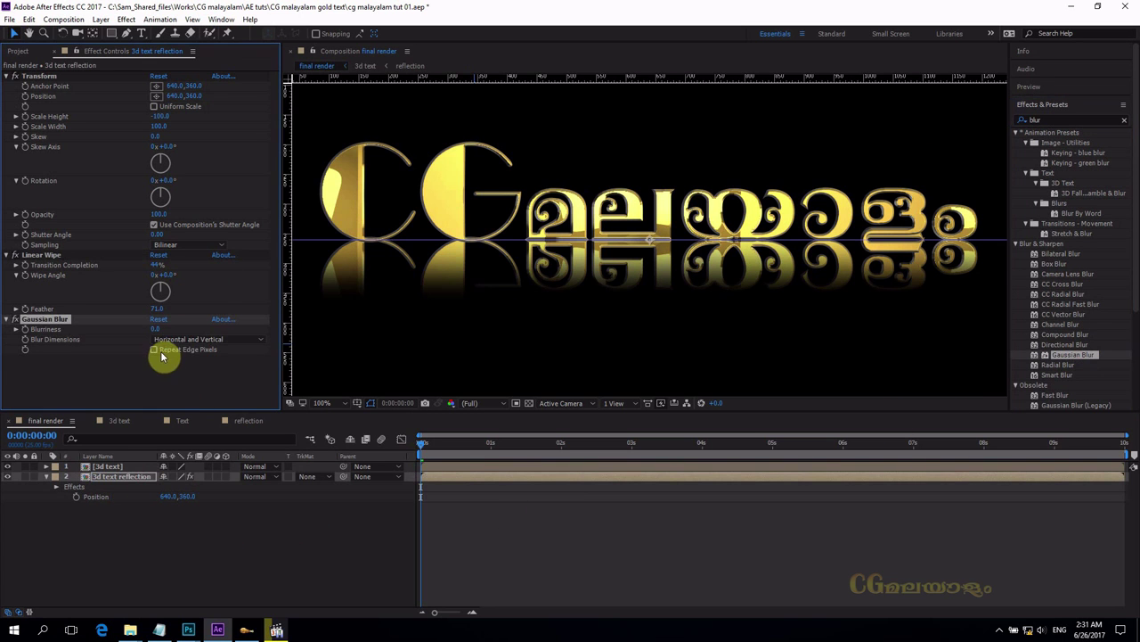
mouse_move(158, 329)
left_mouse_down()
mouse_move(191, 329)
mouse_move(158, 329)
left_mouse_up()
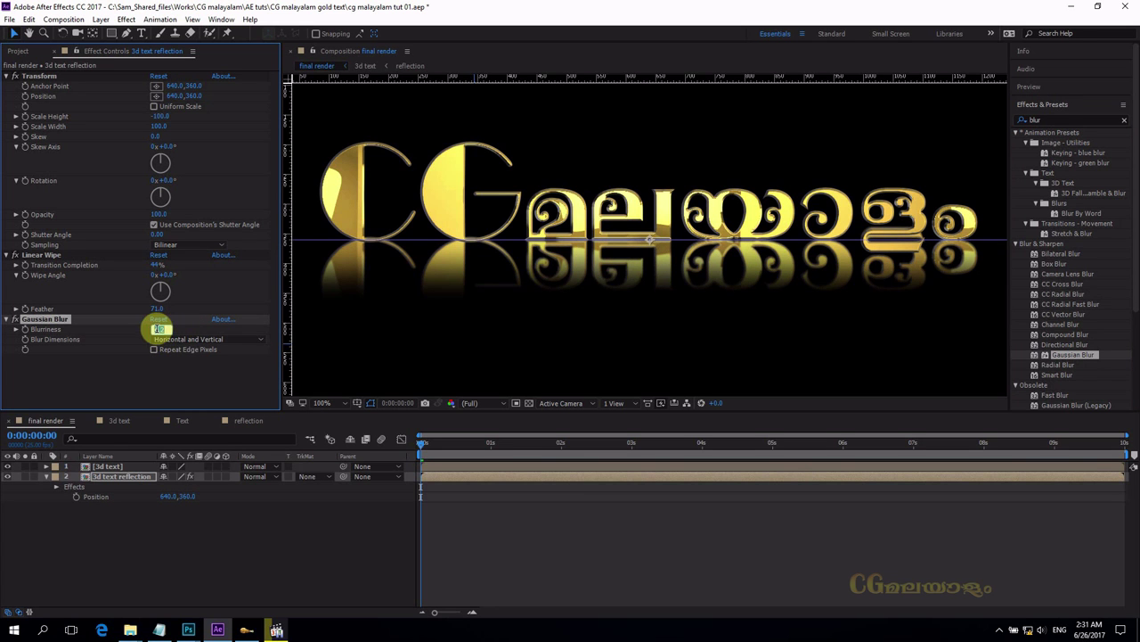
left_click(157, 330)
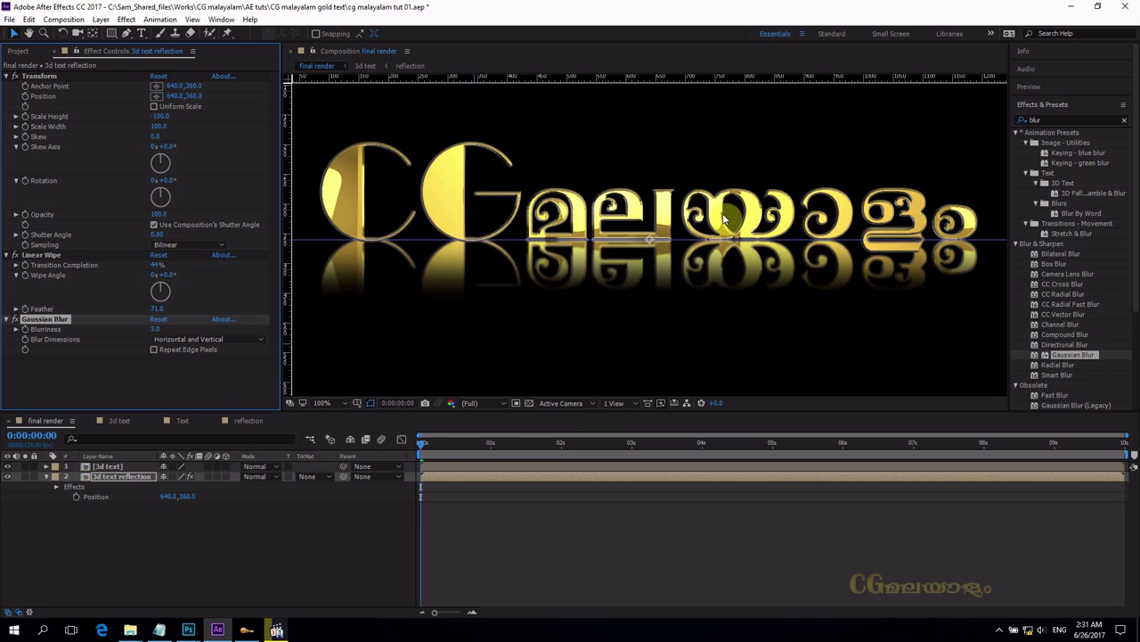
key("comma")
key("comma")
key("comma")
key("comma")
key("slash")
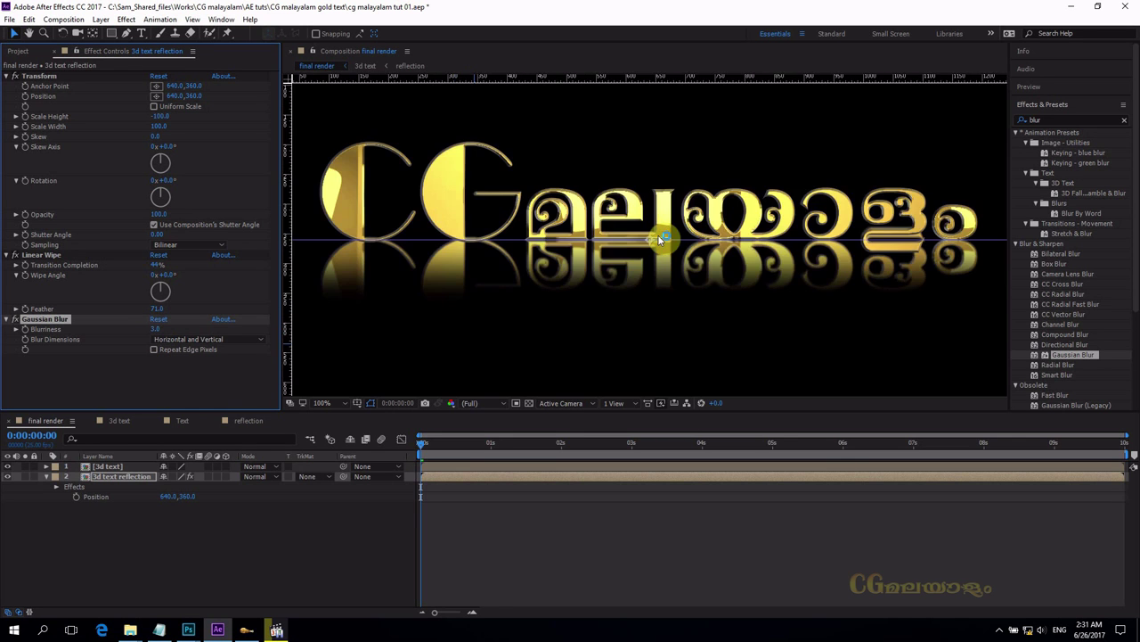
key("comma")
key("comma")
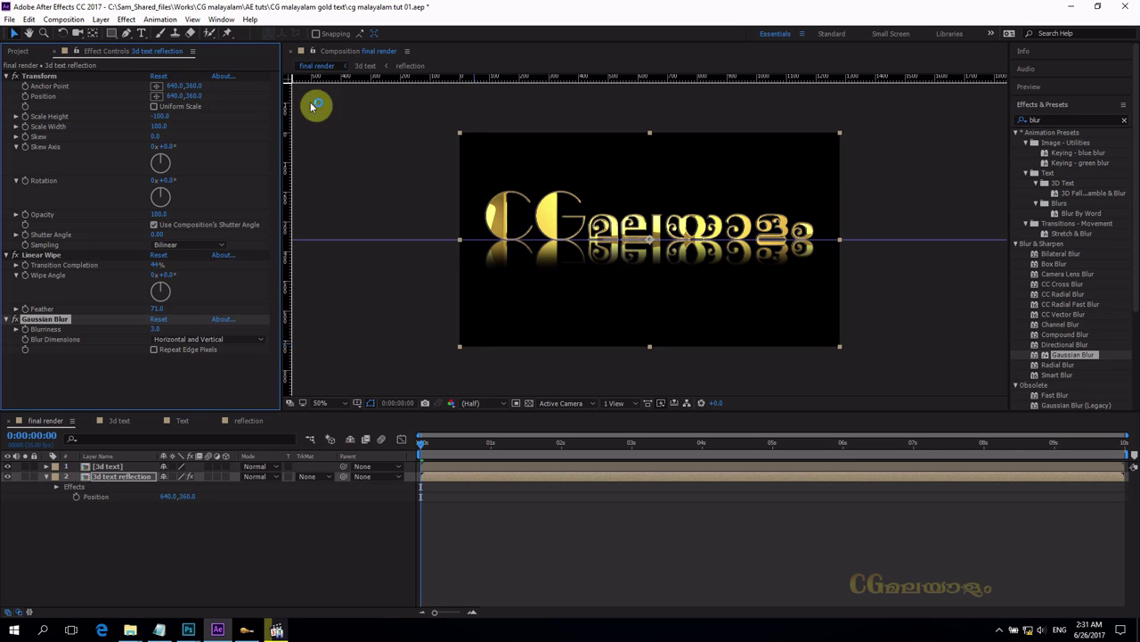
- In the Text comp, move the CGaebmfw text layer's Position down to 640, 422
left_click(319, 53)
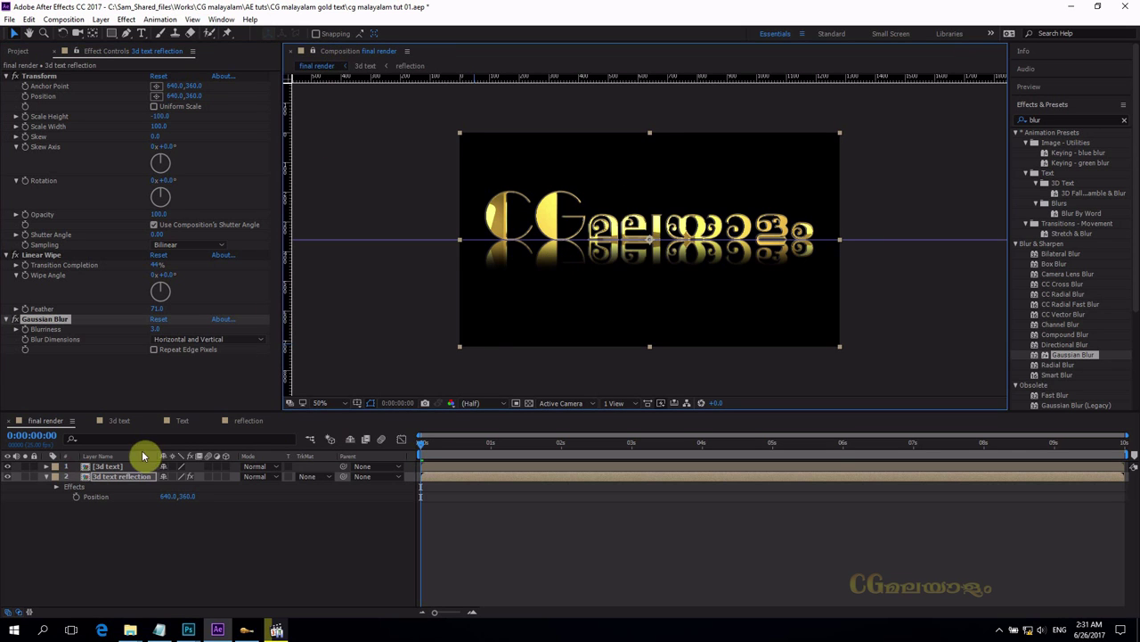
left_click(183, 422)
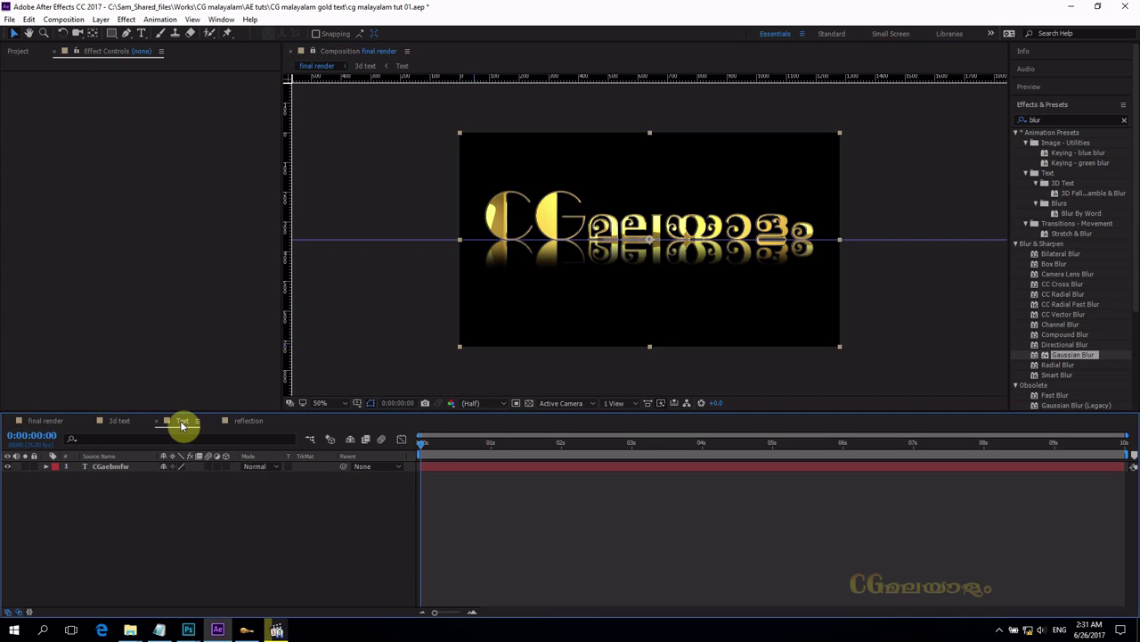
left_click(114, 468)
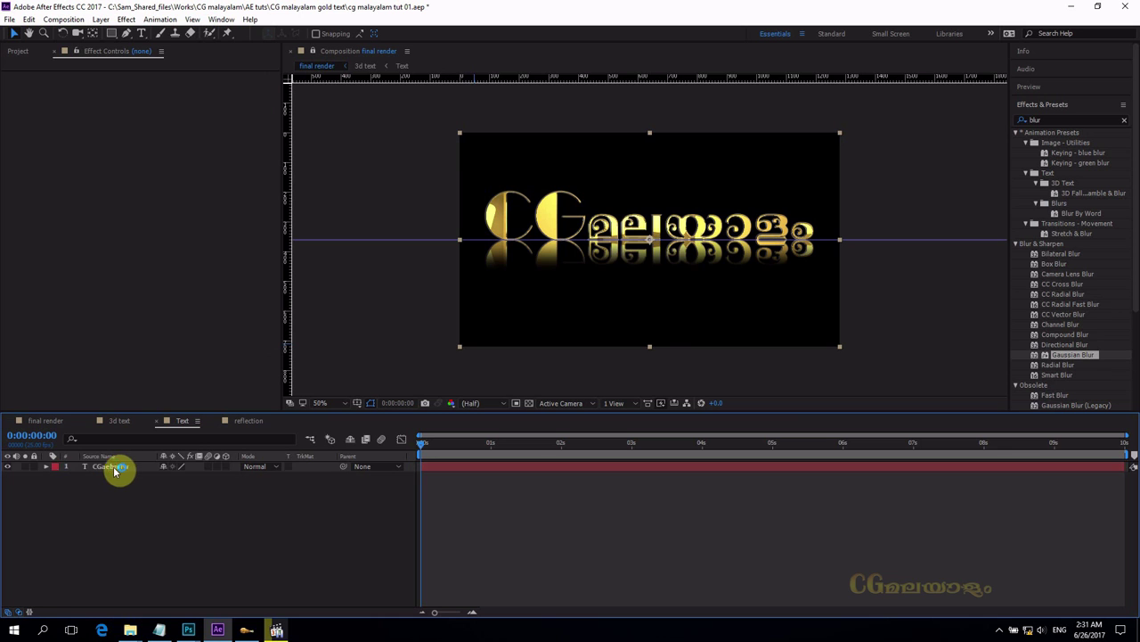
key("p")
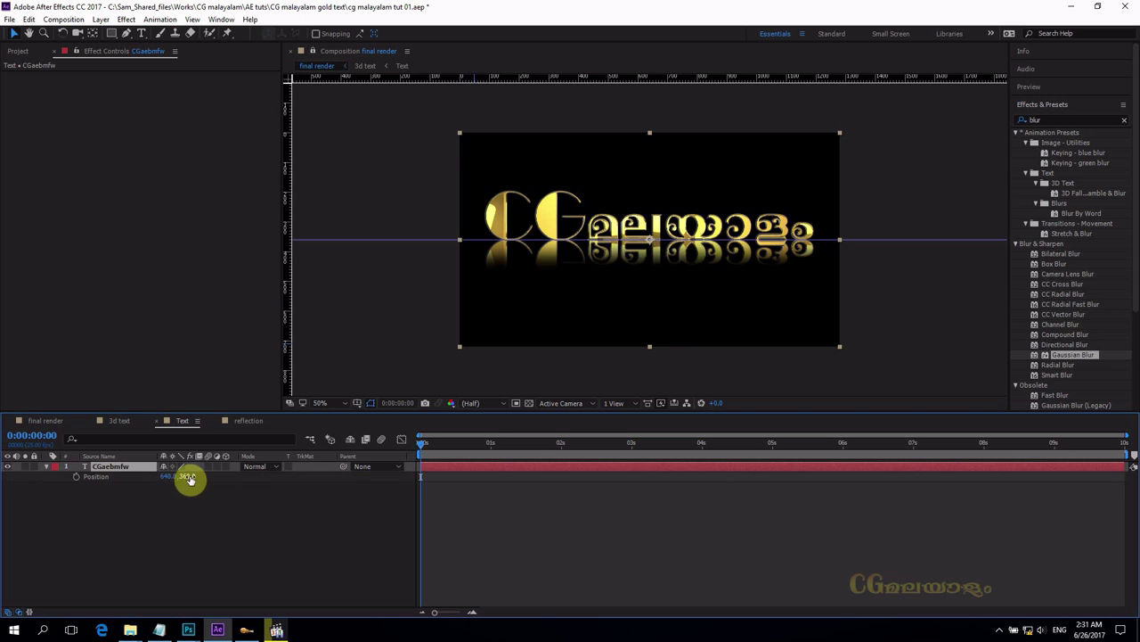
left_click_drag(189, 477, 215, 478)
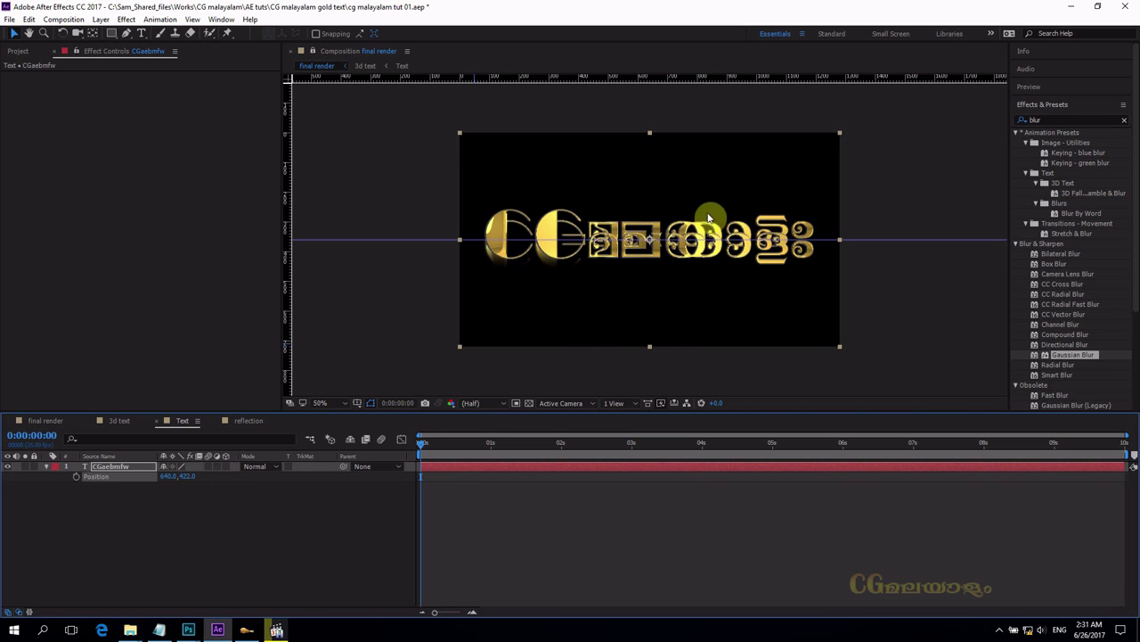
left_click_drag(184, 476, 222, 478)
- Replay the reference intro video, pause it at 00:02 and minimize the player
left_click(277, 629)
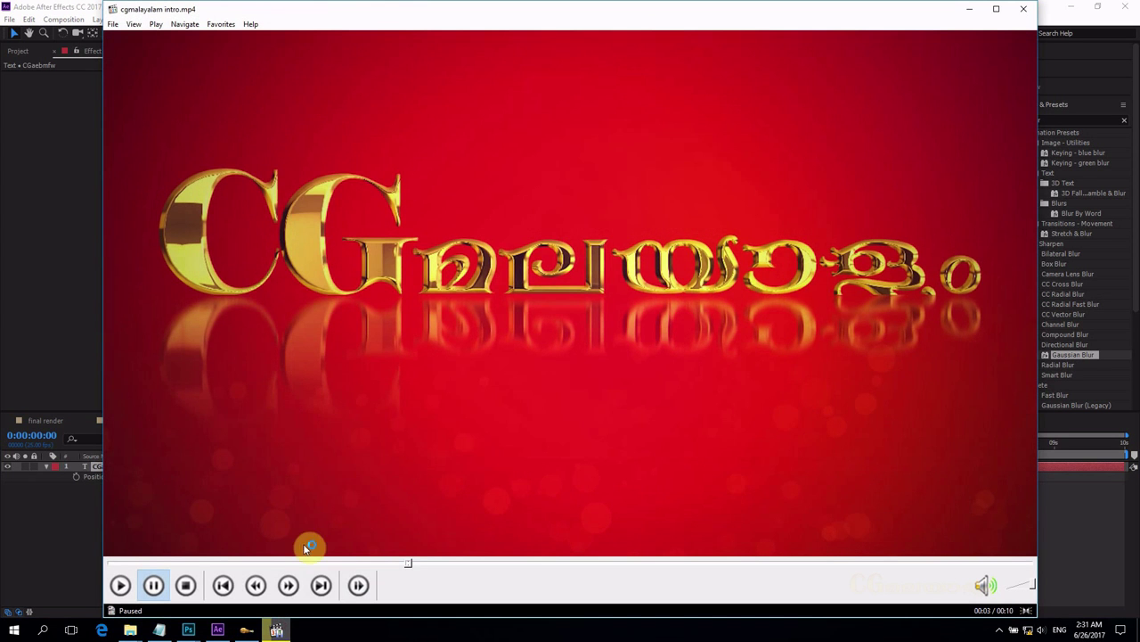
left_click(216, 563)
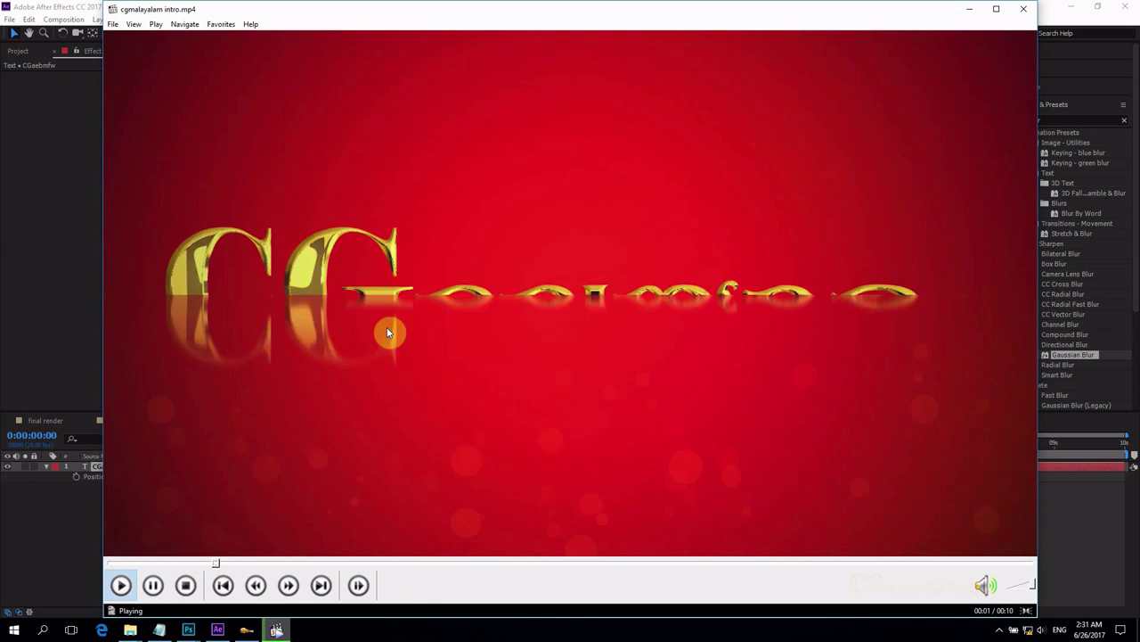
key("space")
left_click(195, 563)
key("space")
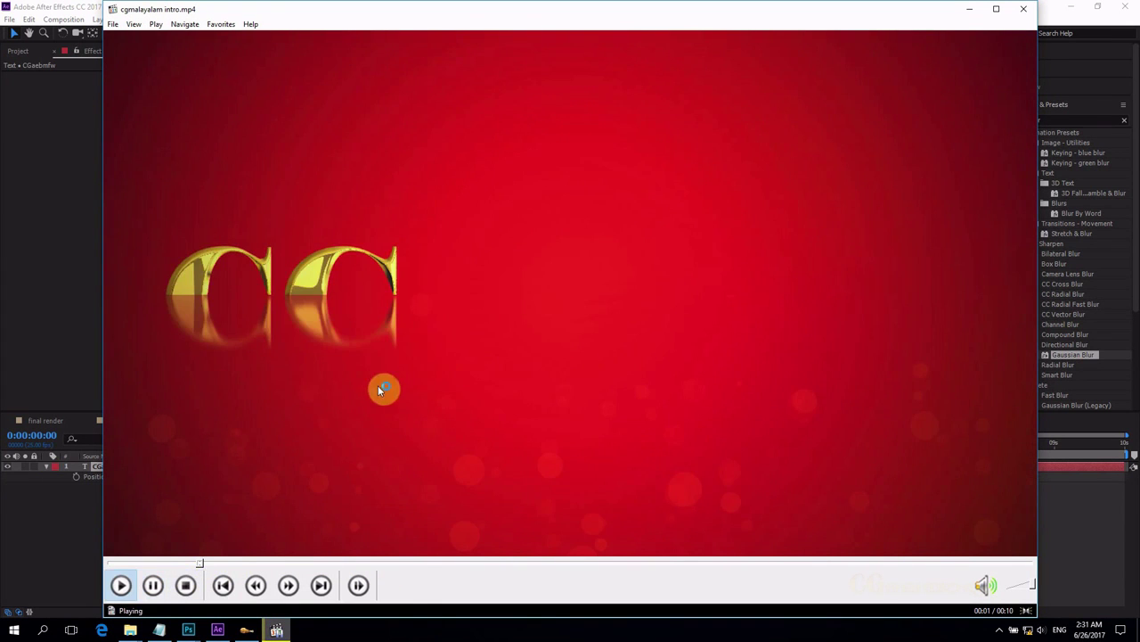
key("space")
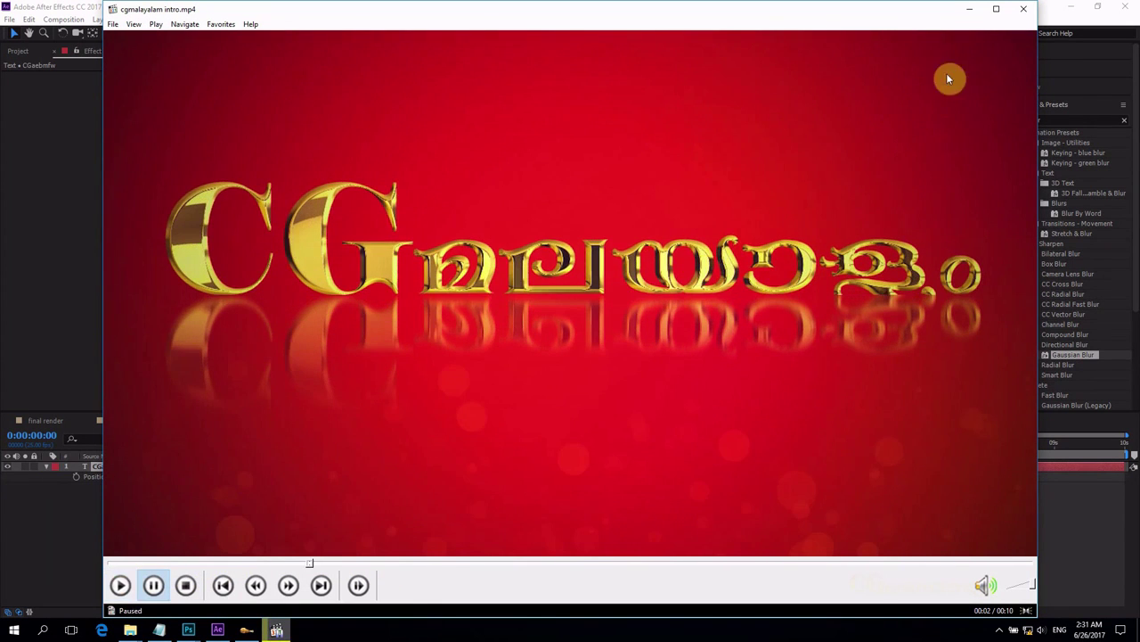
left_click(969, 9)
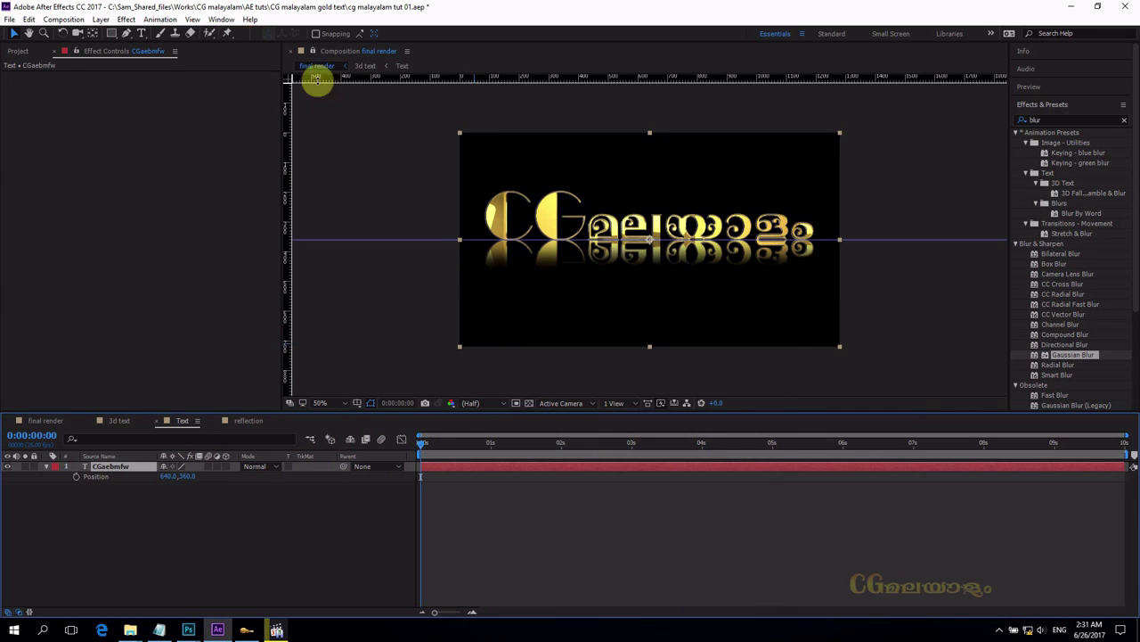
- Lock the viewer on the final render composition
left_click(313, 51)
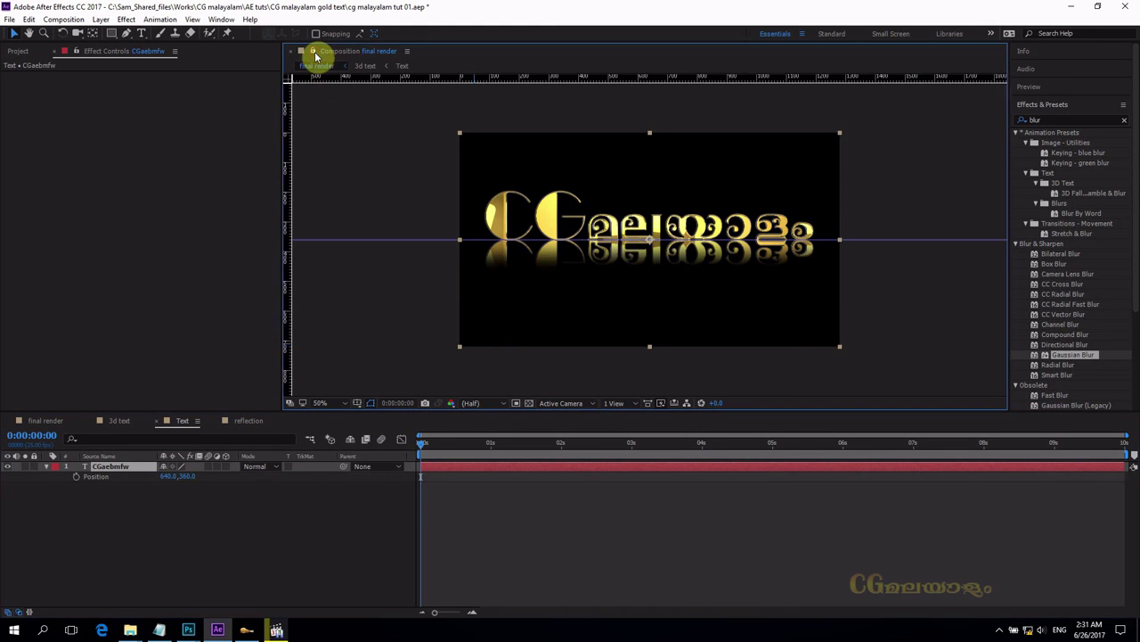
left_click(45, 421)
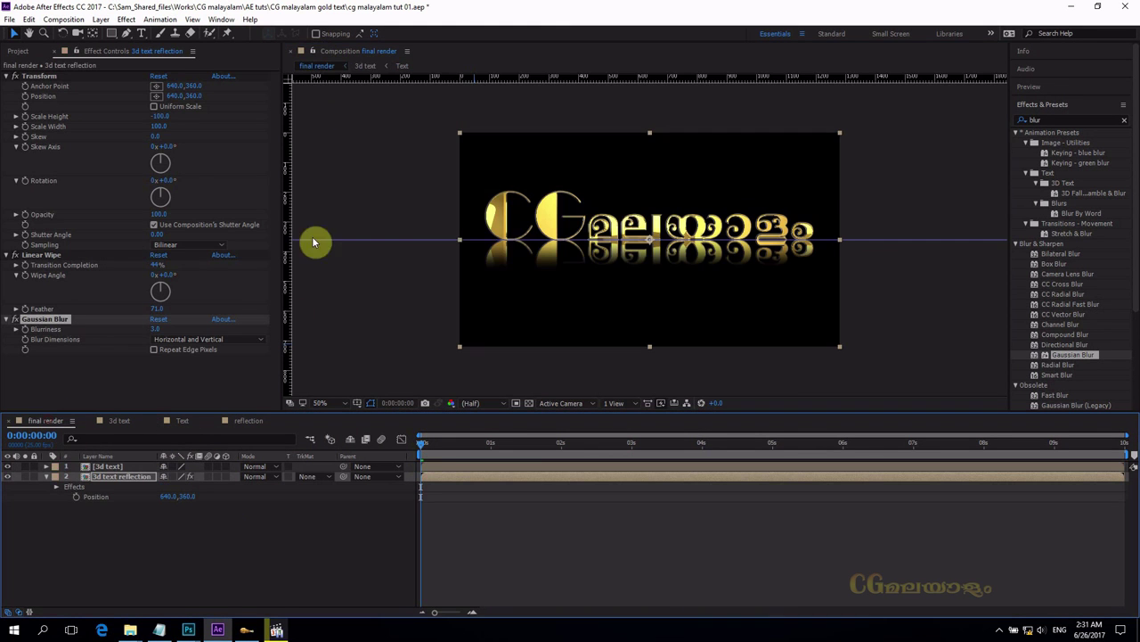
left_click(314, 53)
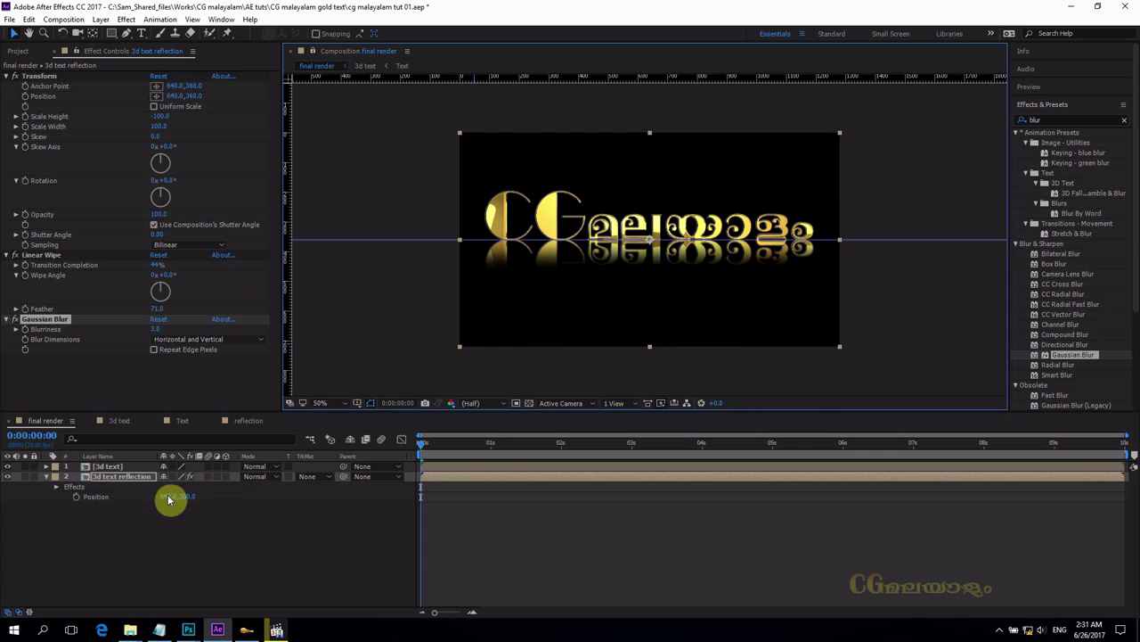
- Open the Text comp from the Project panel in a second viewer docked beside final render
left_click(187, 421)
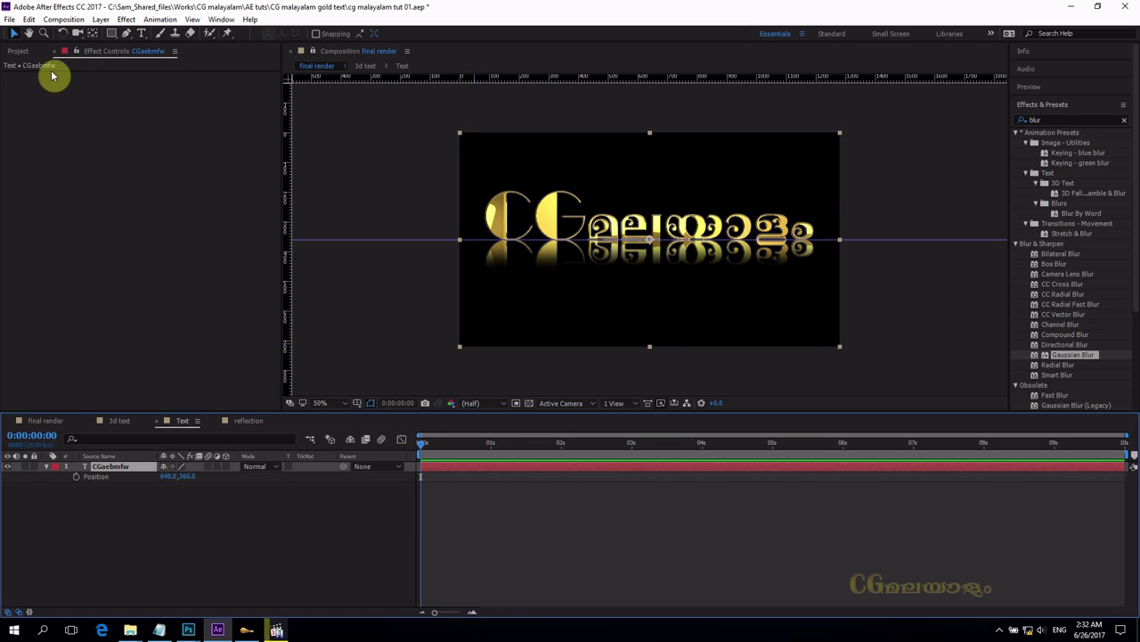
left_click(20, 51)
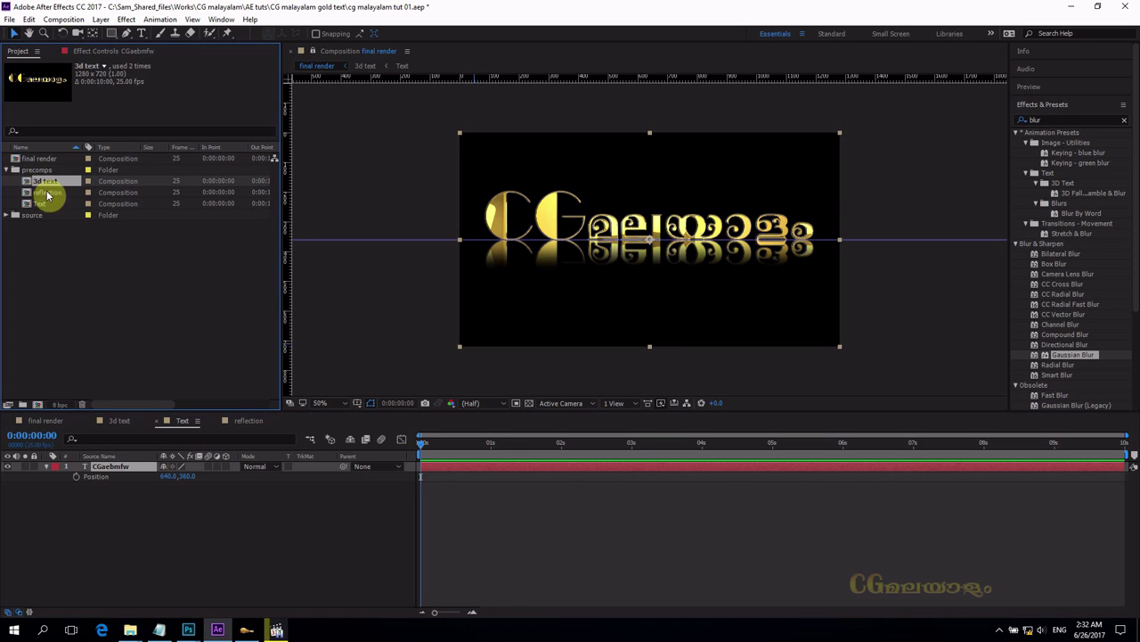
double_click(41, 204)
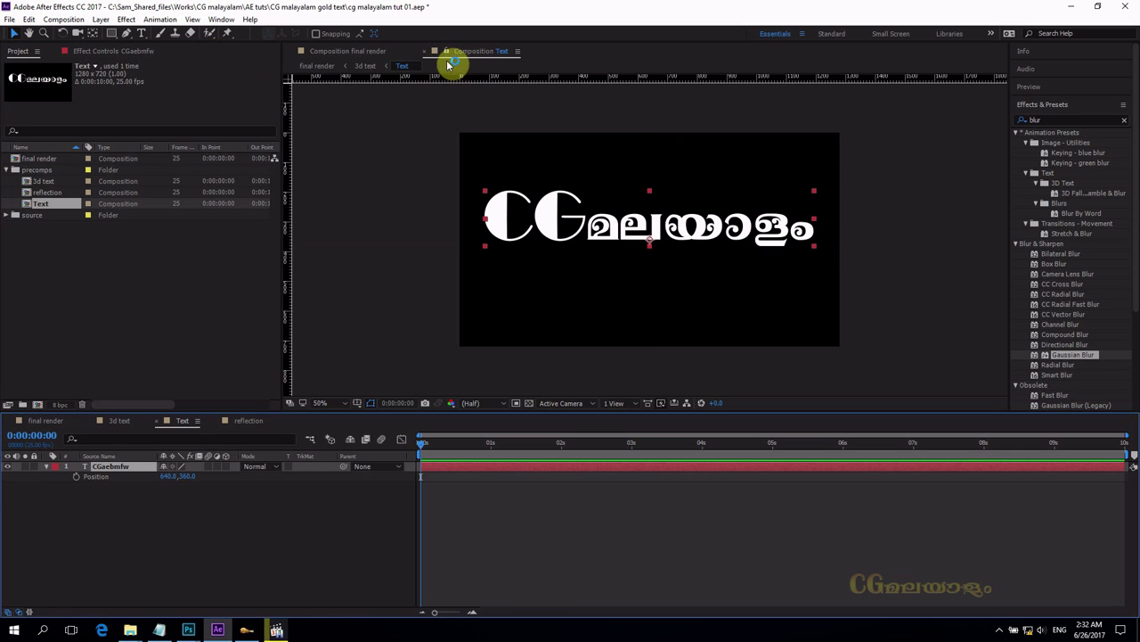
left_click_drag(473, 53, 993, 169)
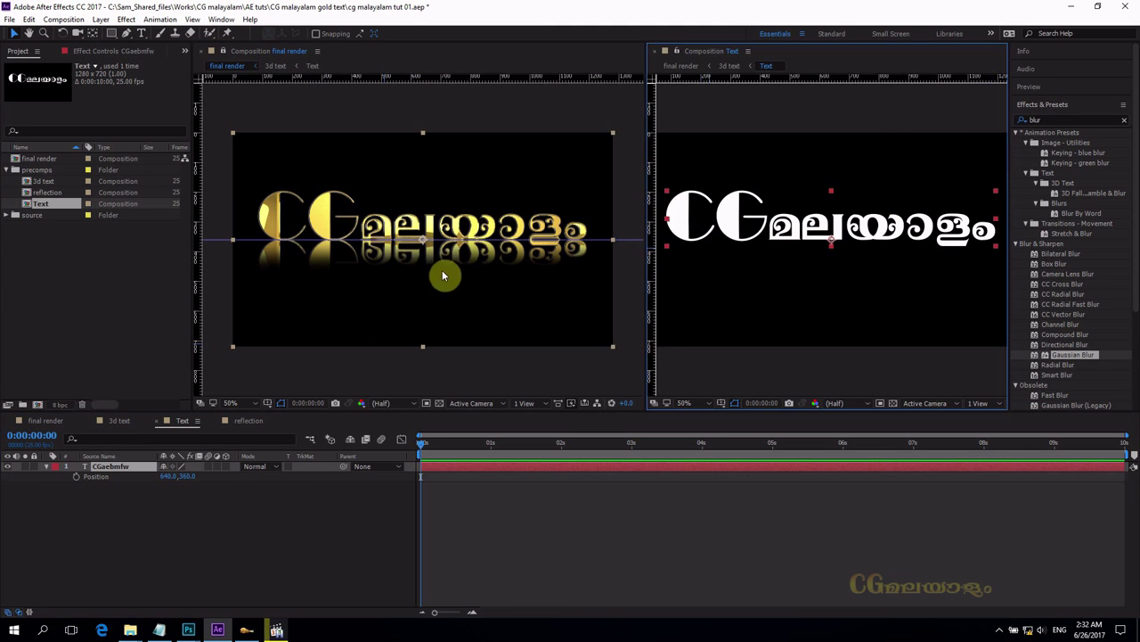
- Add a Position keyframe on the Text layer at 2 seconds
left_click_drag(648, 229, 597, 229)
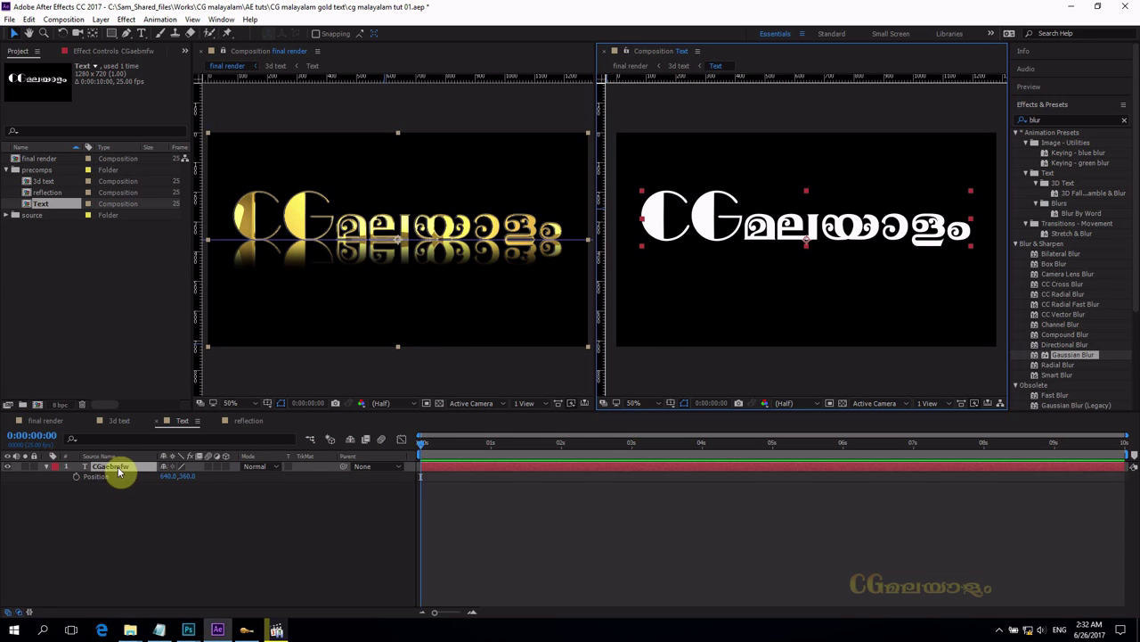
left_click(429, 464)
left_click_drag(420, 449, 560, 458)
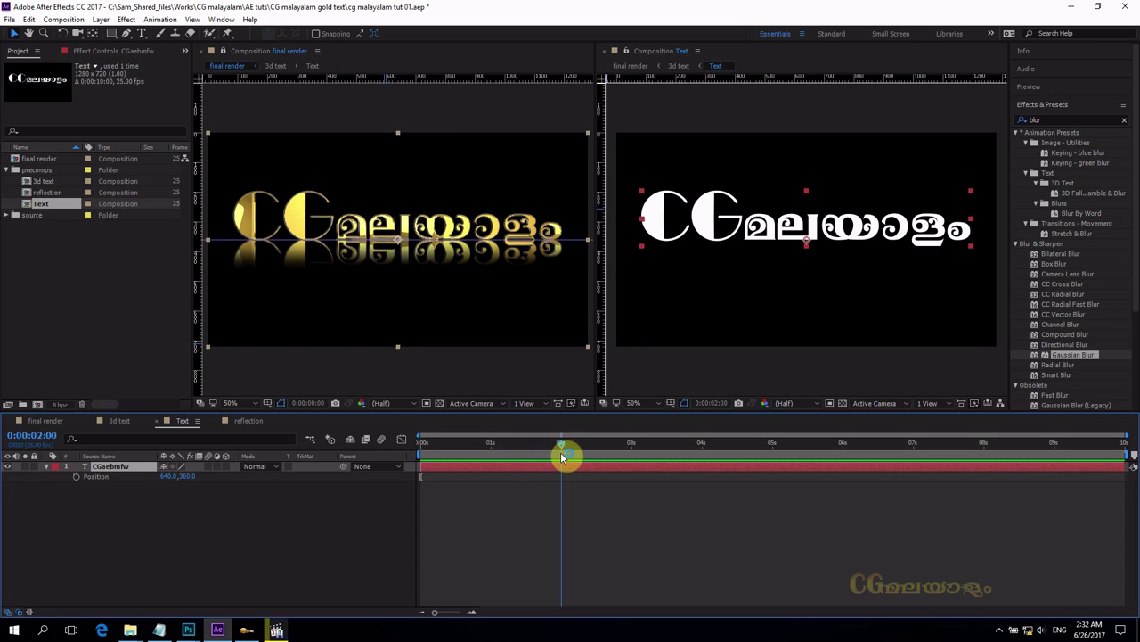
left_click(76, 477)
- Set the text's Position to 640, 540 at 0 seconds and close the Text viewer
left_click_drag(562, 446, 410, 448)
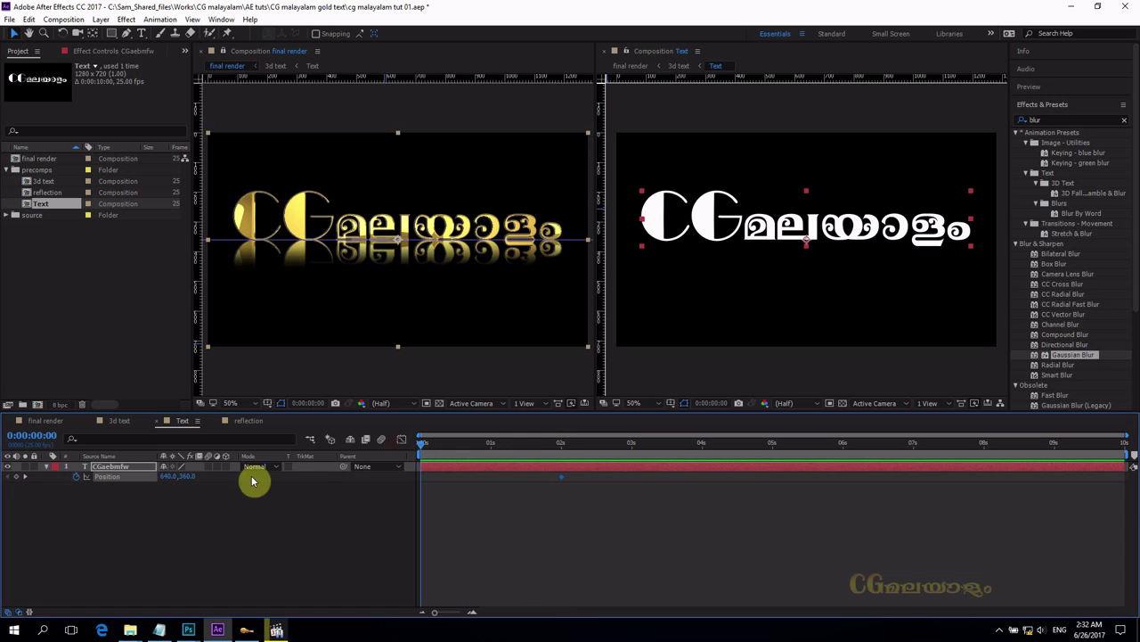
left_click_drag(190, 476, 222, 473)
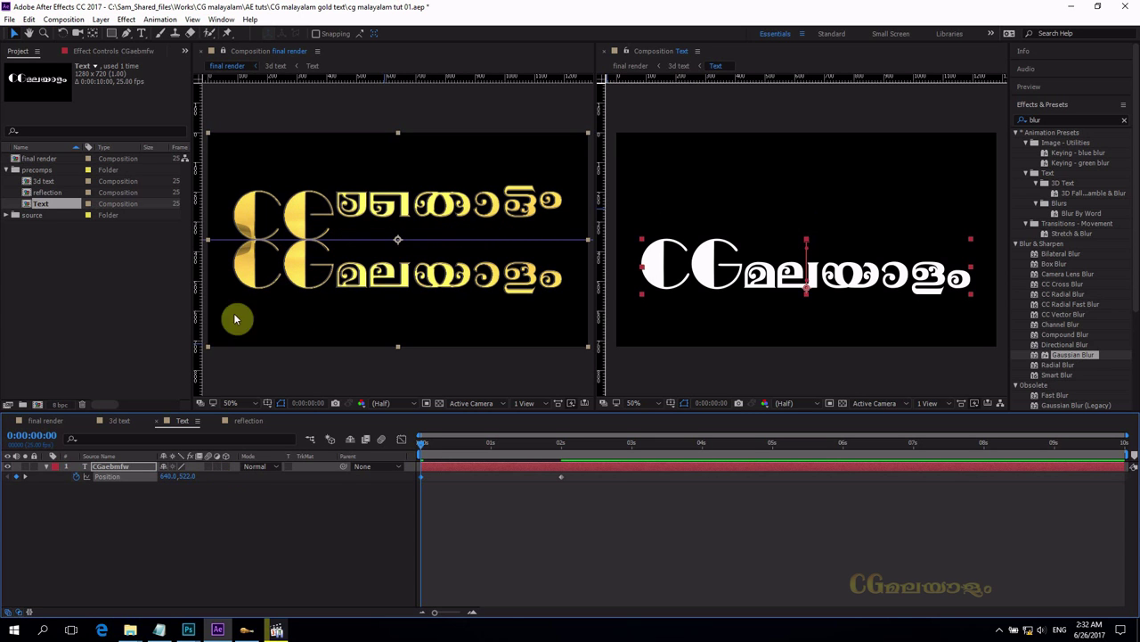
left_click_drag(187, 477, 200, 481)
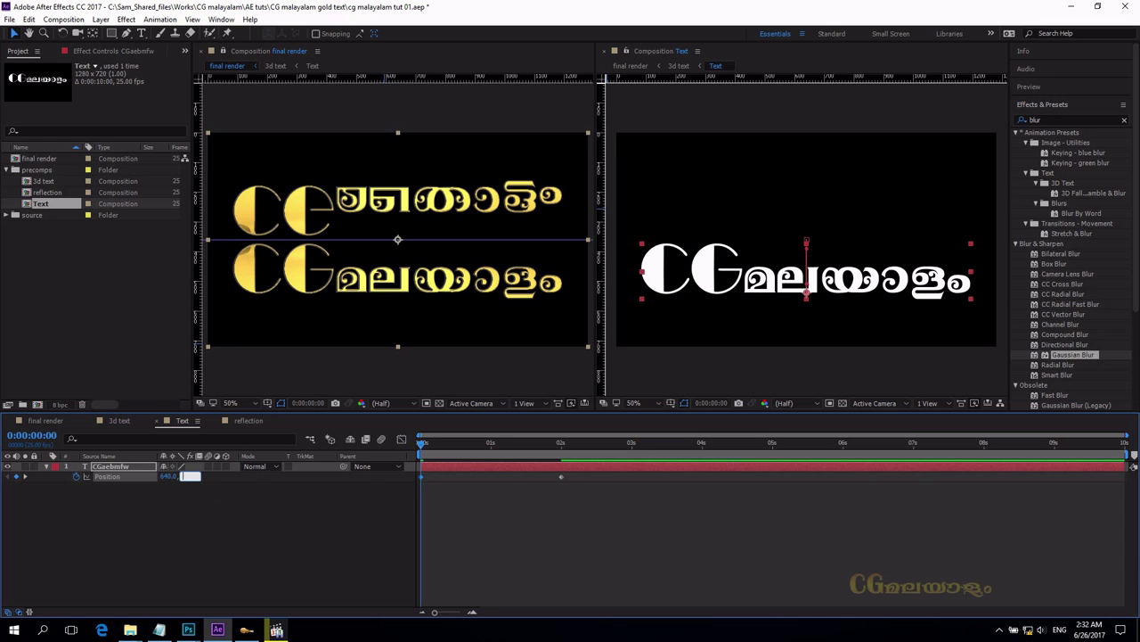
left_click(187, 479)
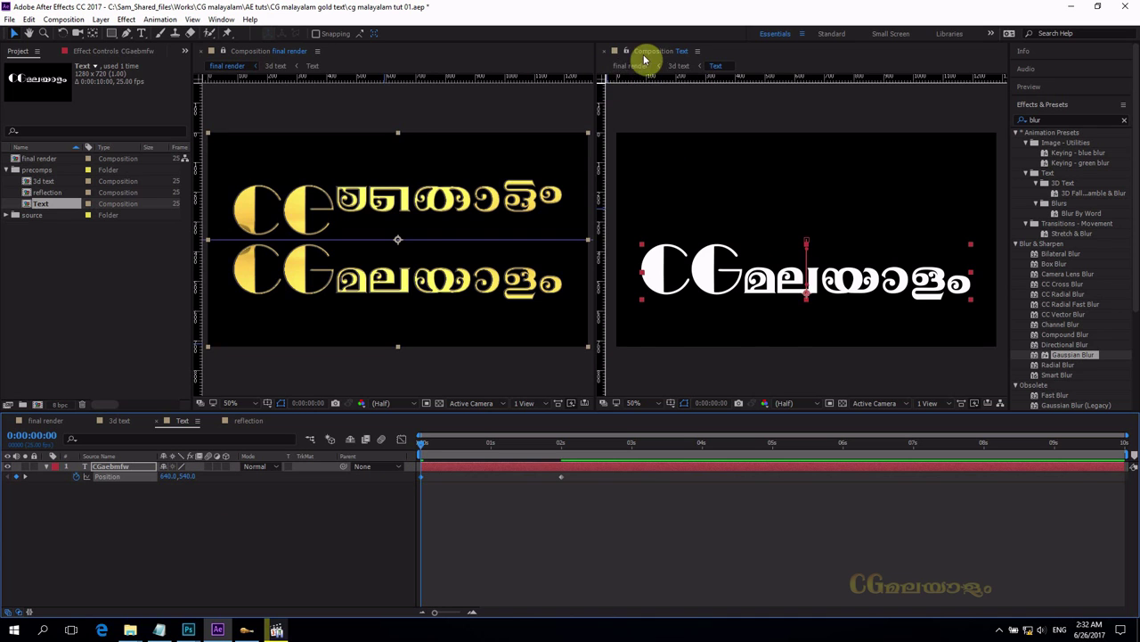
left_click(606, 51)
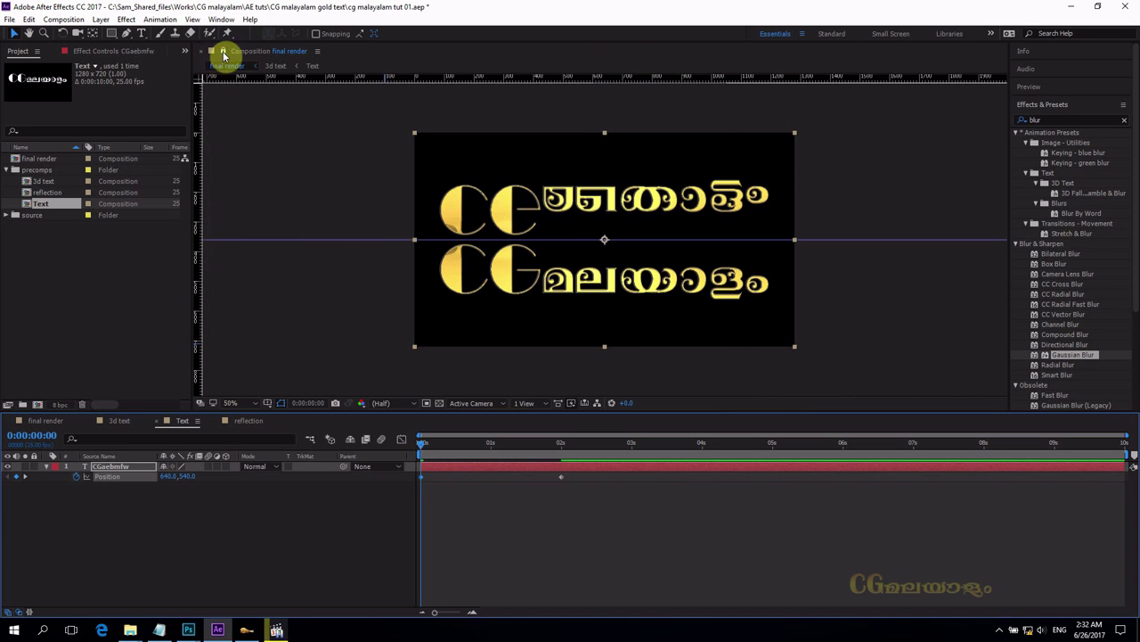
- Preview and scrub the slide-in animation in the Text and final render comps
left_click(224, 52)
key("space")
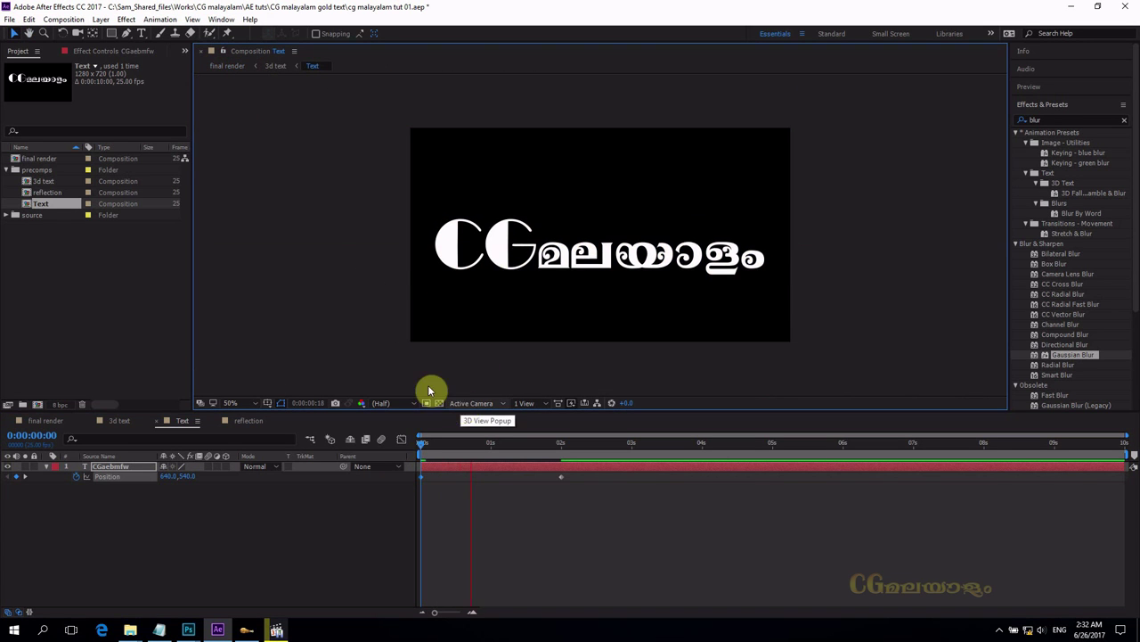
left_click(42, 421)
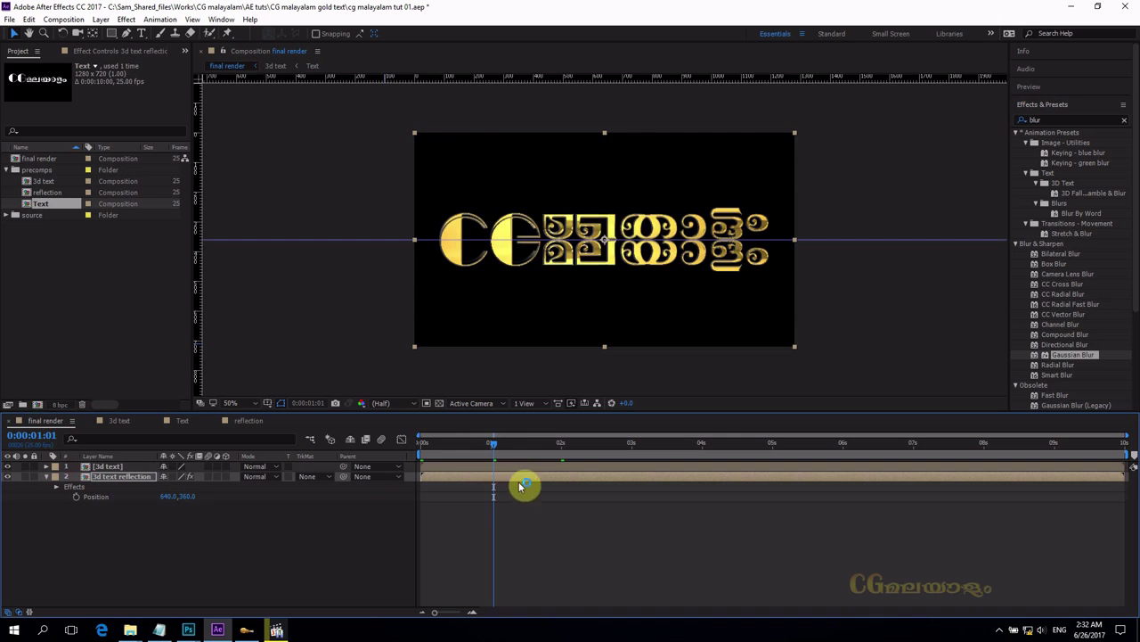
key("Home")
key("space")
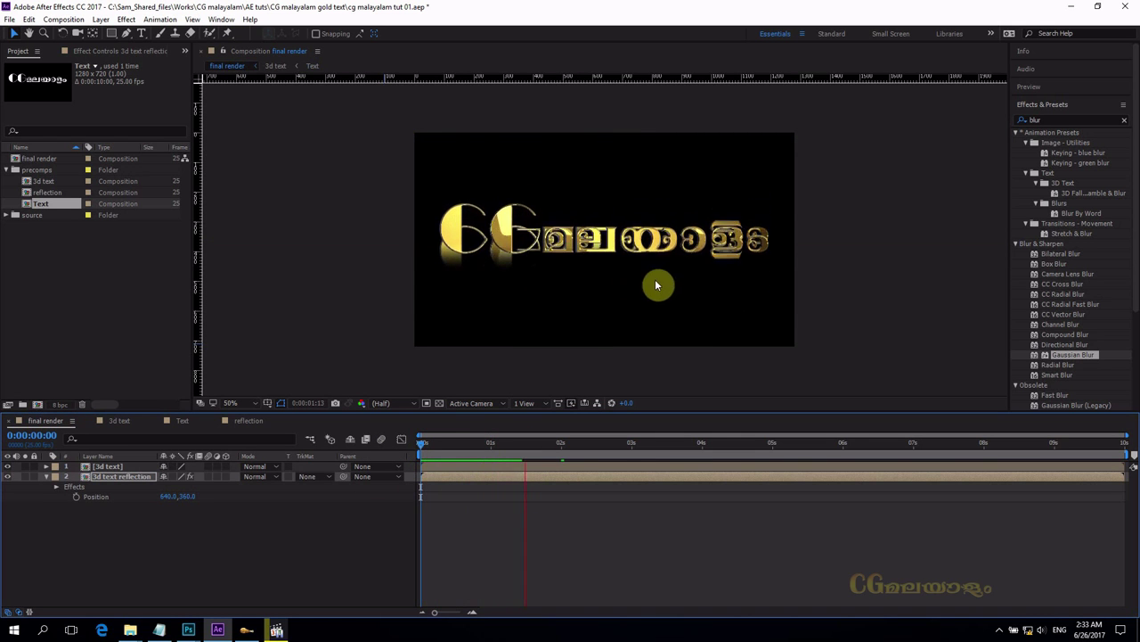
key("space")
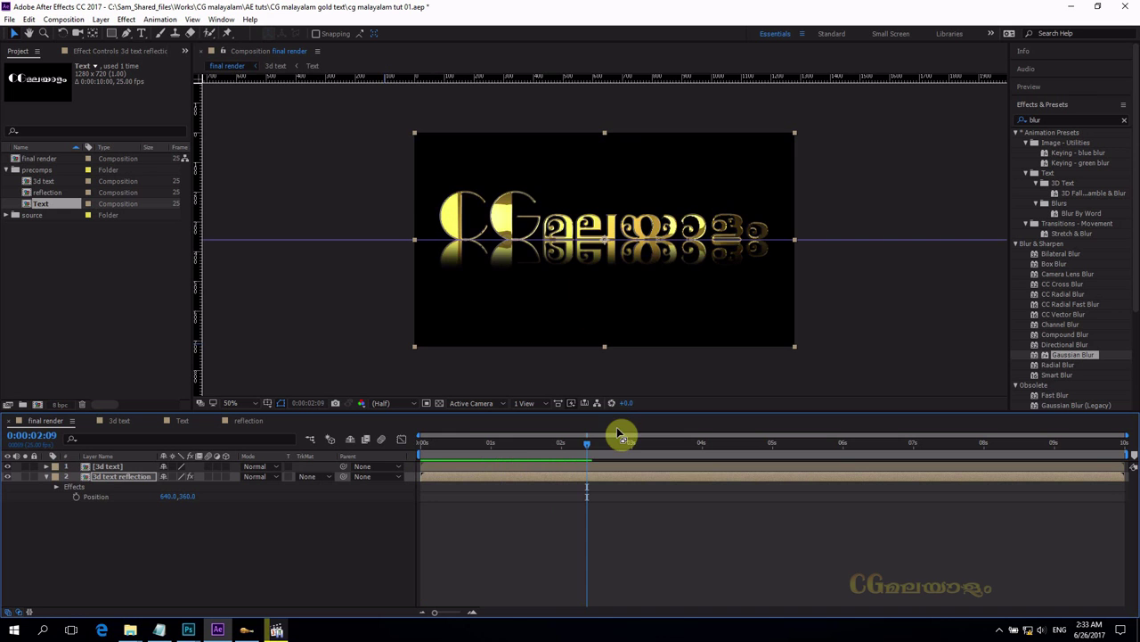
mouse_move(589, 444)
left_mouse_down()
mouse_move(400, 448)
mouse_move(588, 441)
mouse_move(578, 445)
left_mouse_up()
- Hide the 3d text reflection layer and collapse its properties
left_click(134, 477)
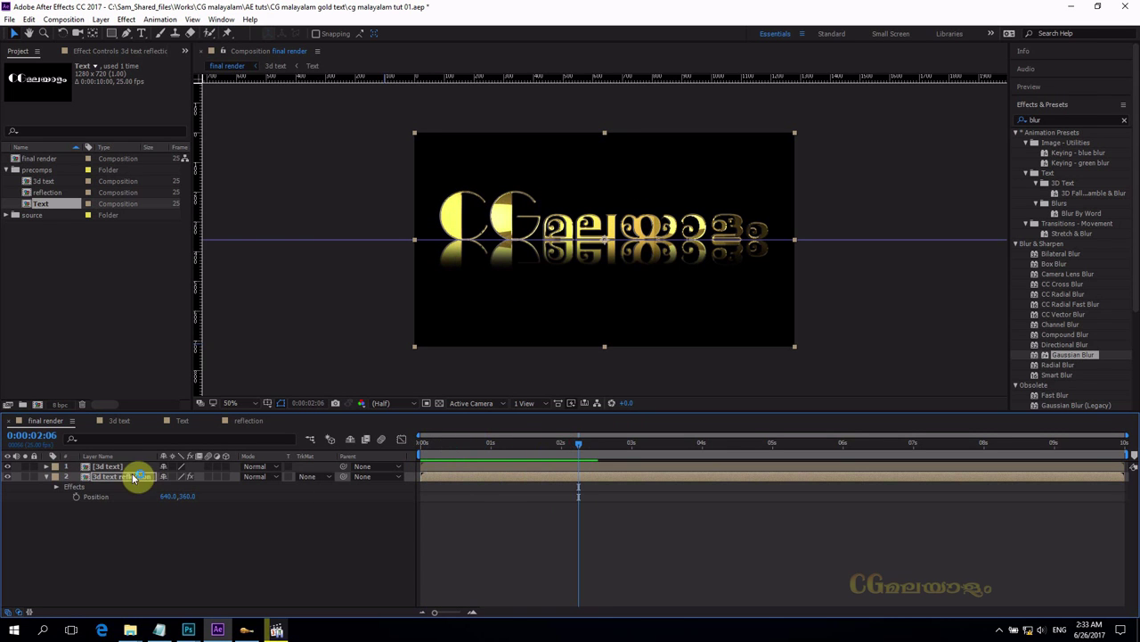
left_click(7, 477)
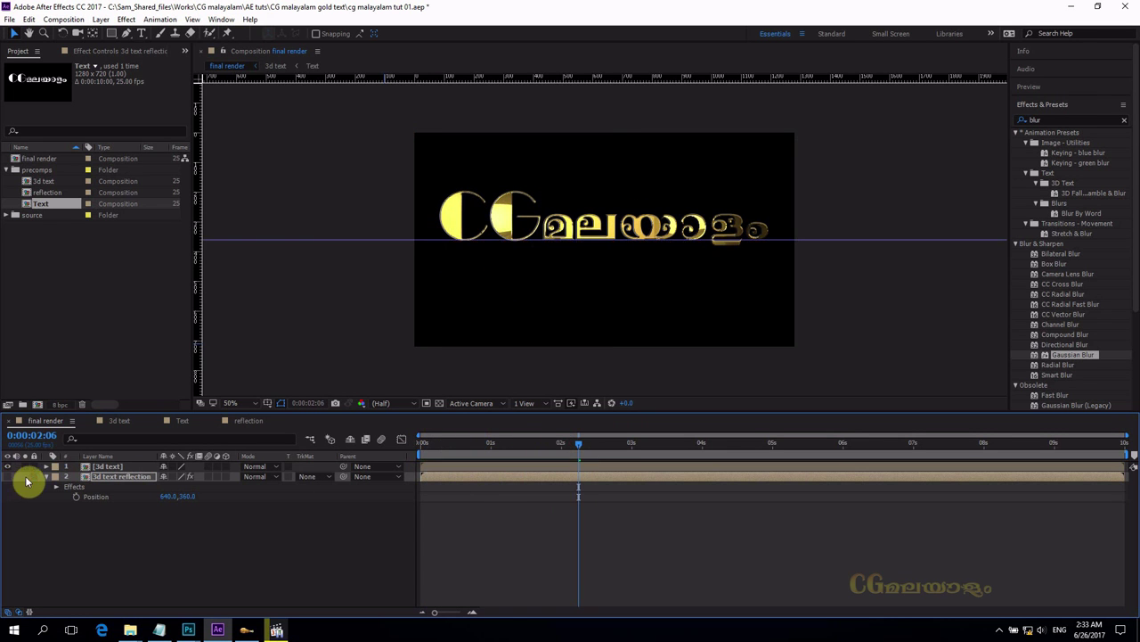
left_click(97, 466)
left_click_drag(578, 449, 631, 446)
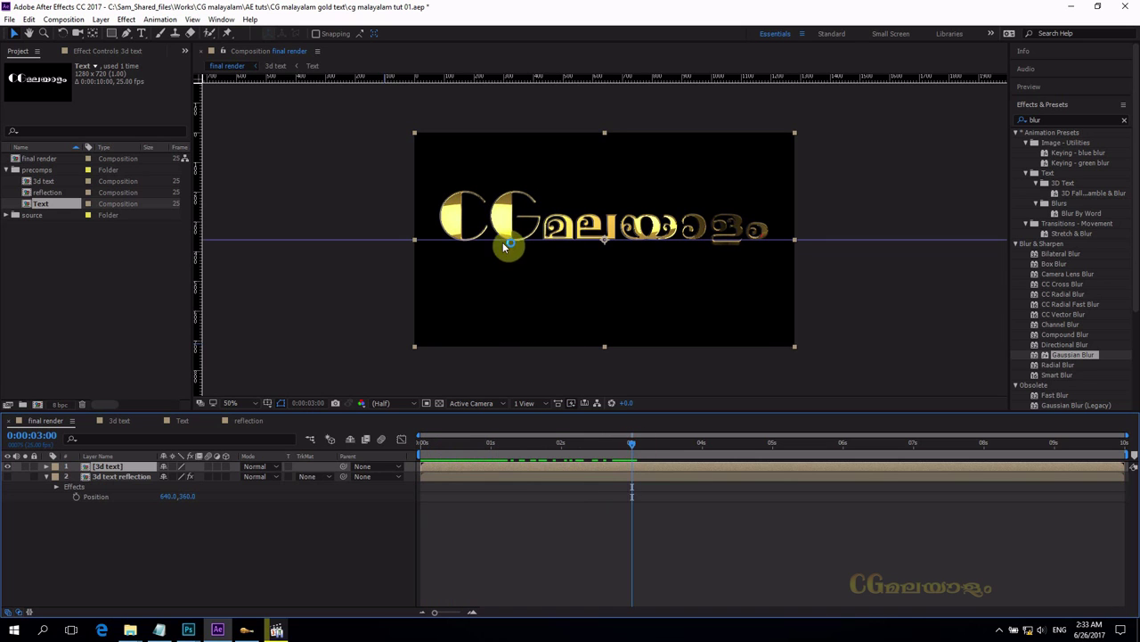
left_click(279, 558)
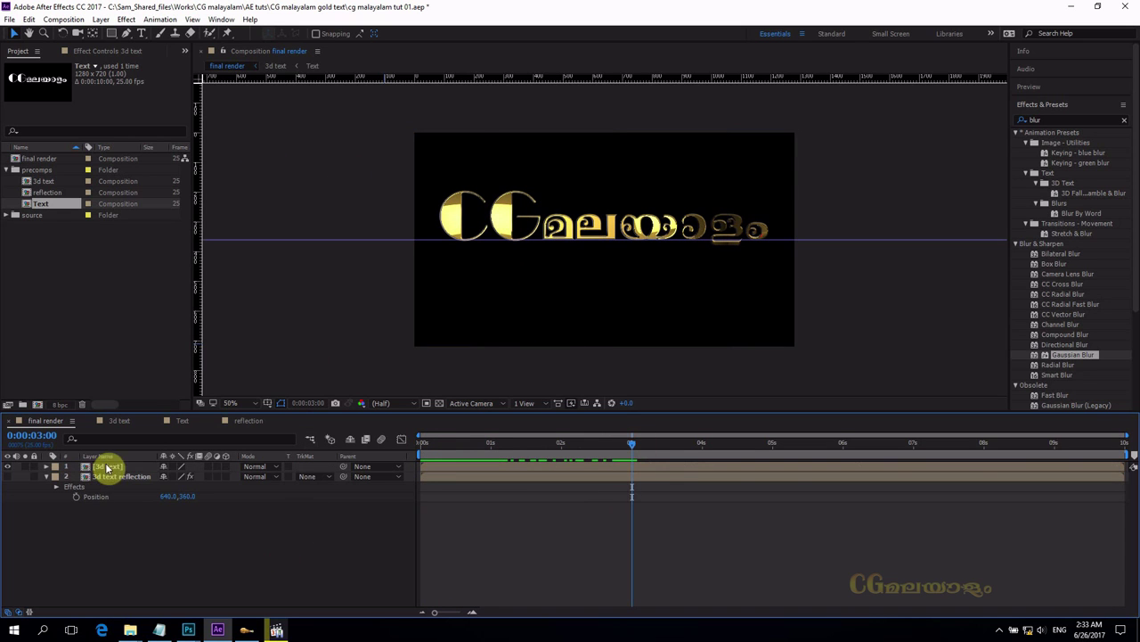
left_click(47, 479)
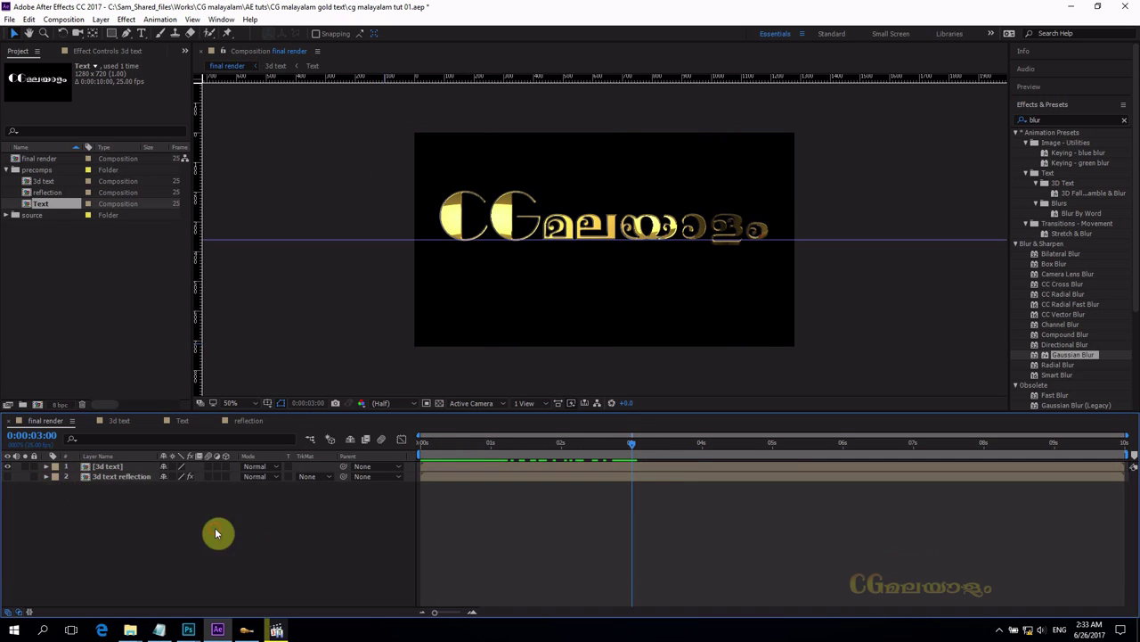
- Draw a solid white FFFFFF rectangle with no stroke over the top of the frame down to the baseline
left_click(112, 36)
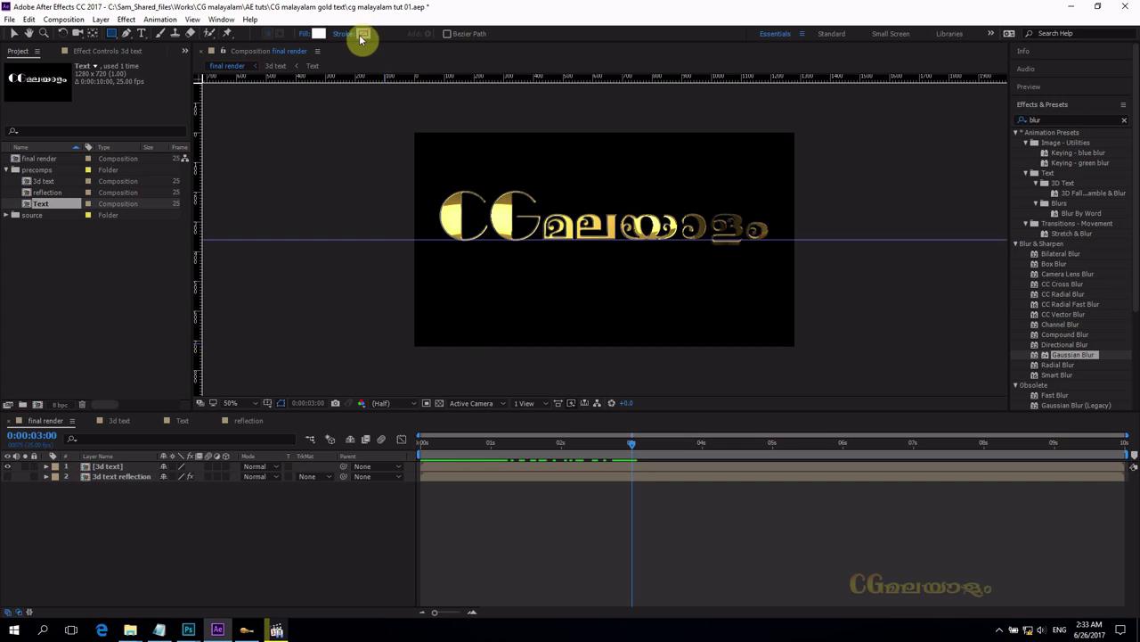
left_click(362, 34)
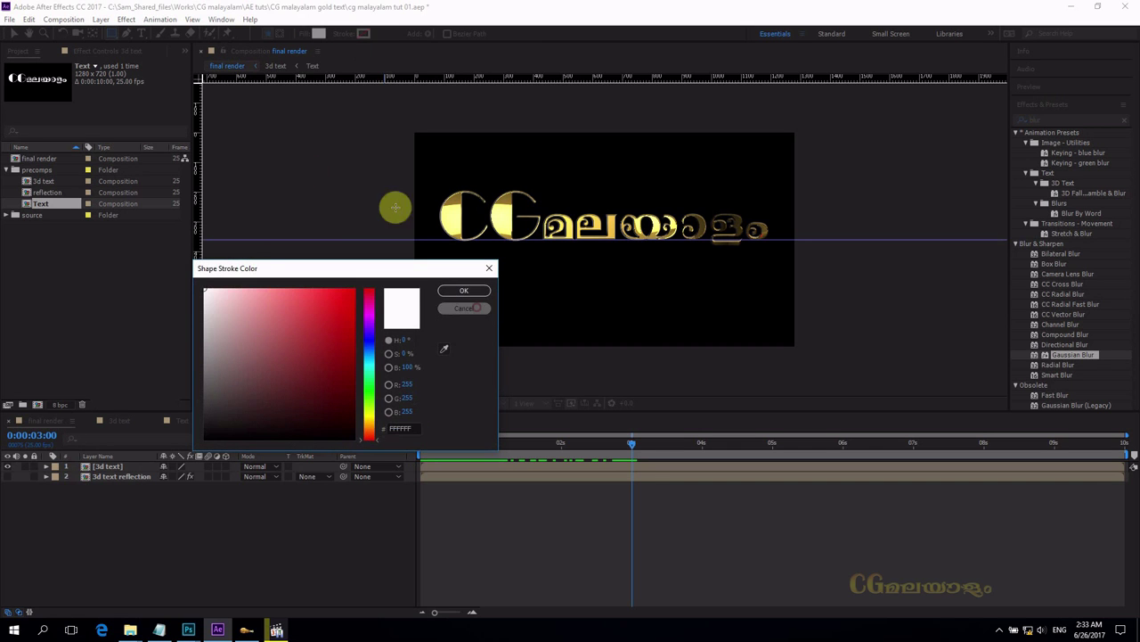
key("Escape")
left_click(345, 33)
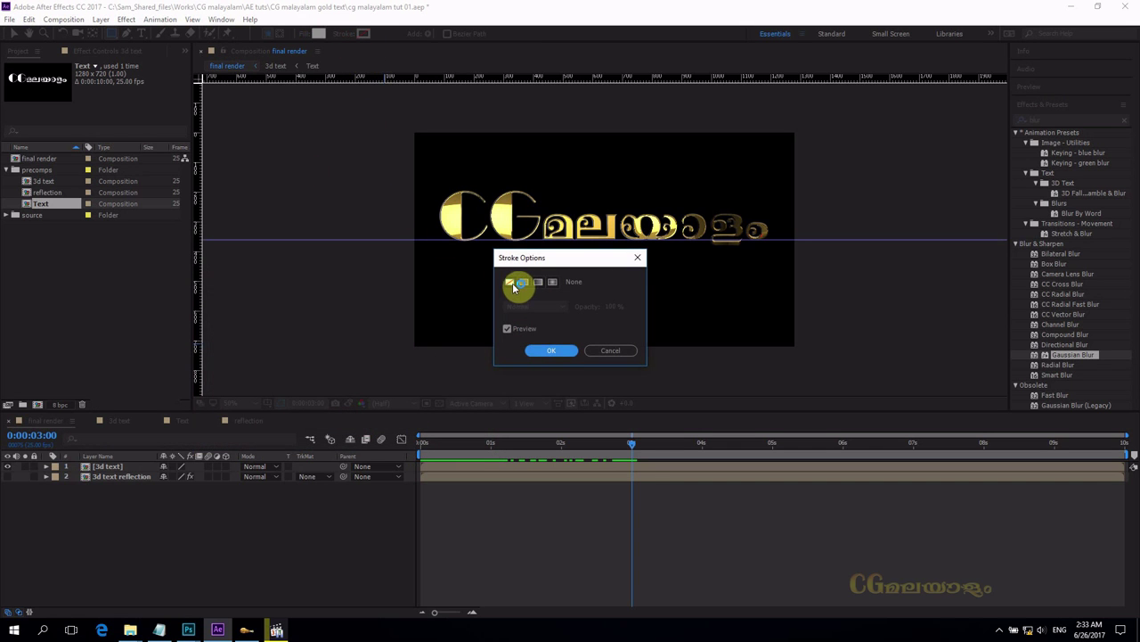
left_click(551, 350)
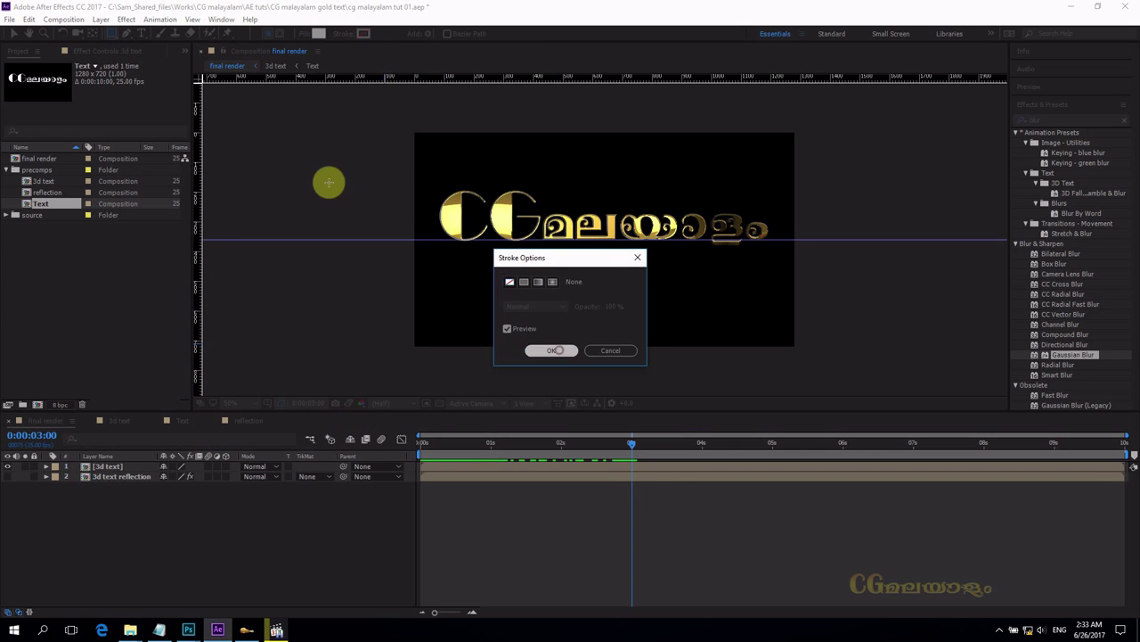
left_click(306, 36)
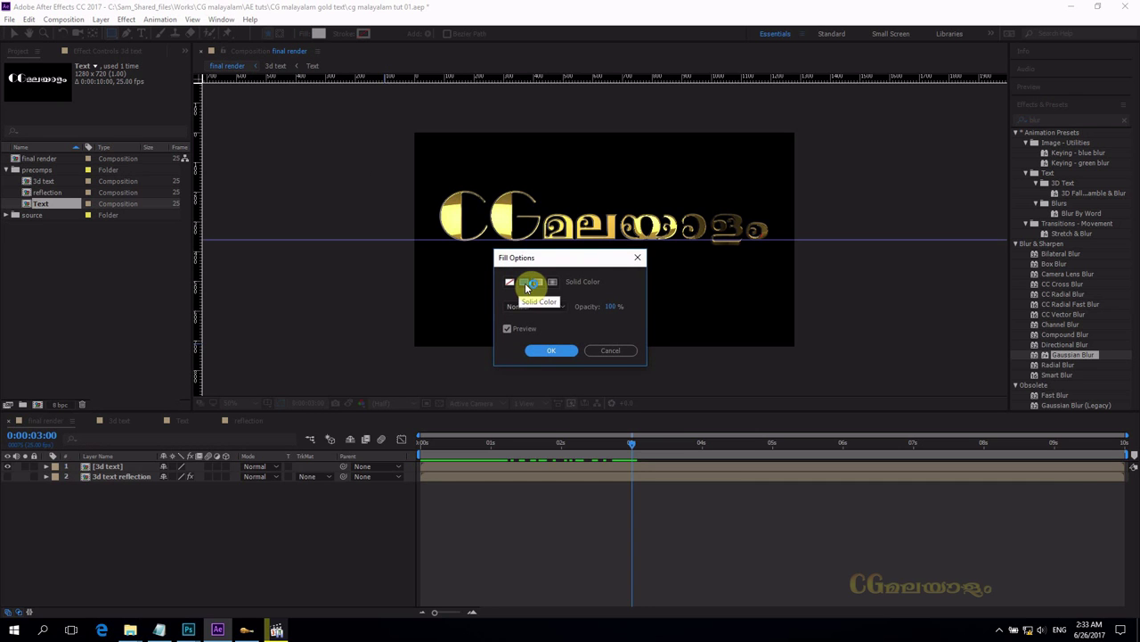
left_click(552, 350)
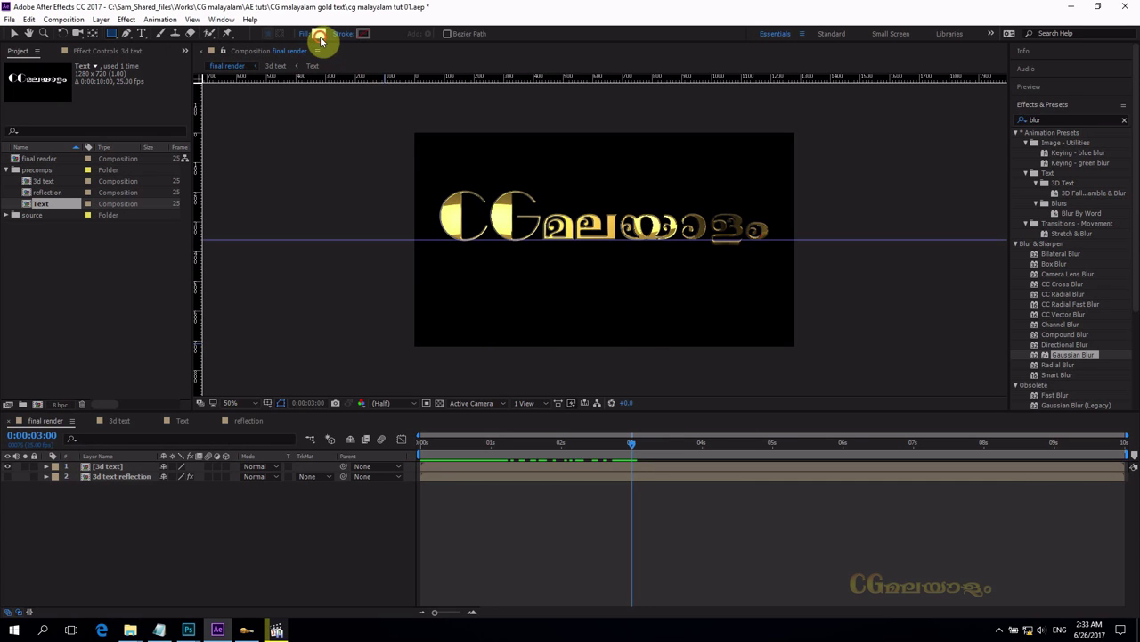
left_click(318, 33)
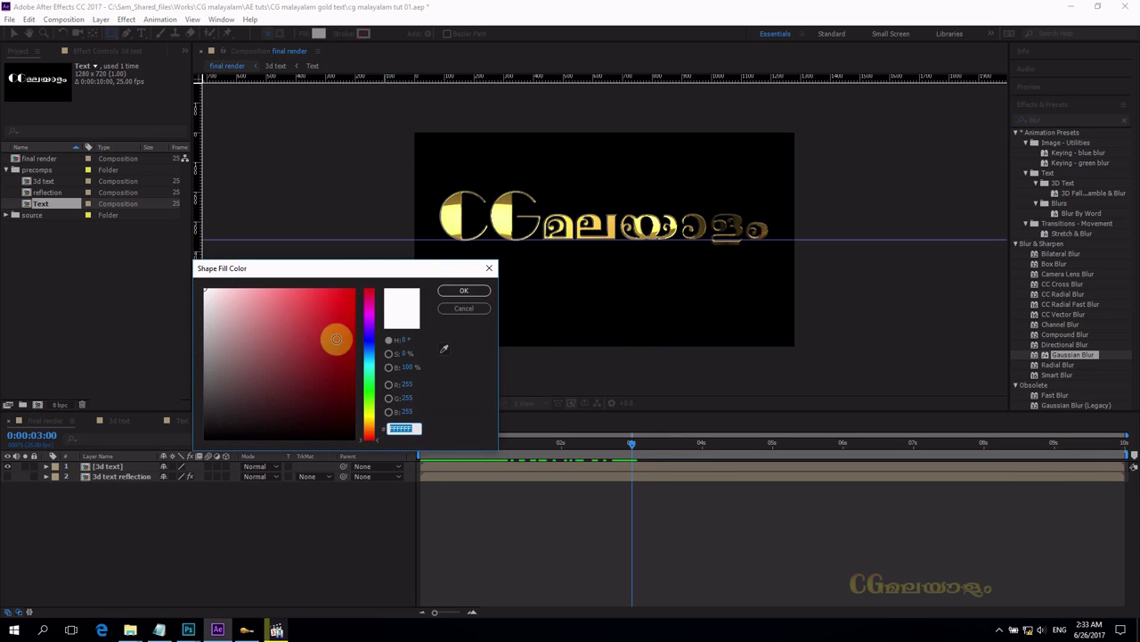
left_click(455, 293)
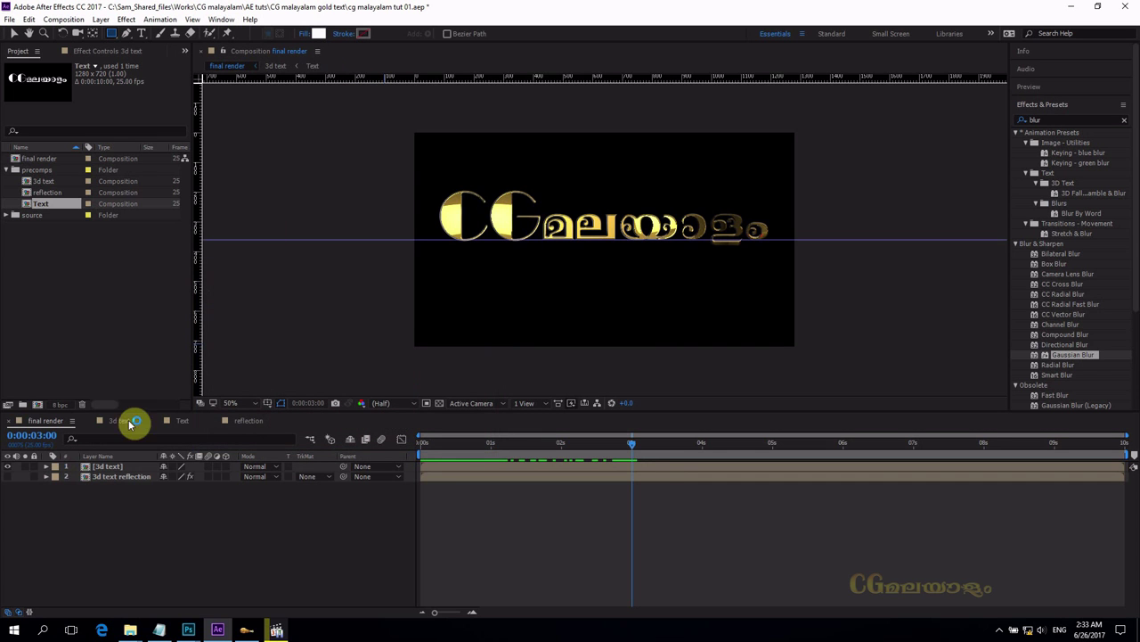
left_click_drag(395, 114, 866, 237)
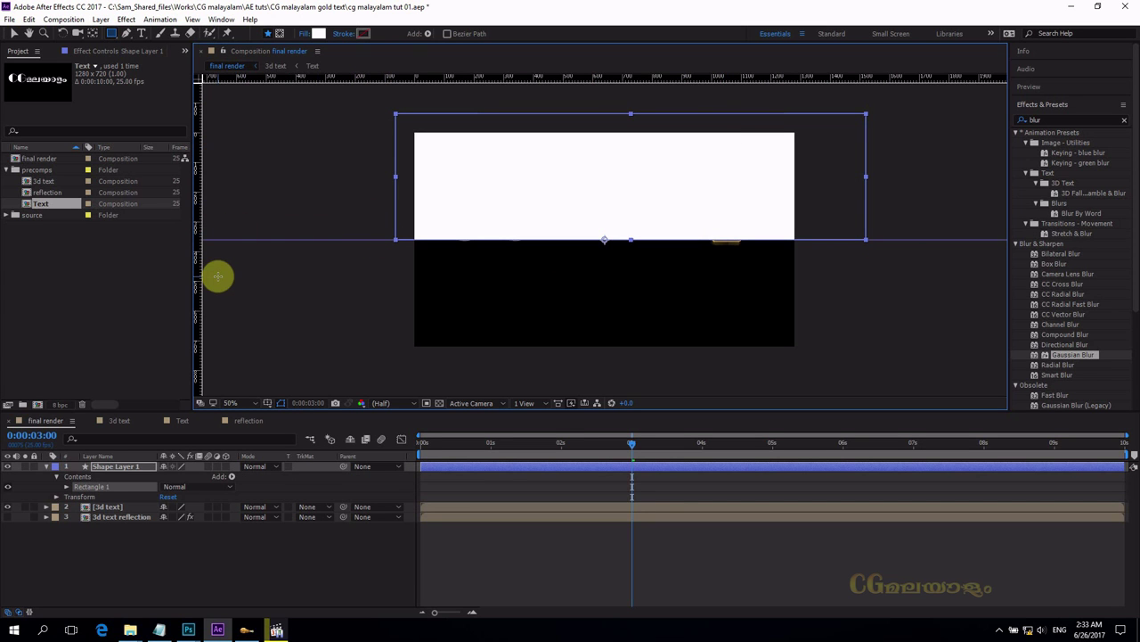
- Set the 3d text layer's track matte to Alpha Matte 'Shape Layer 1'
left_click(47, 467)
left_click(83, 526)
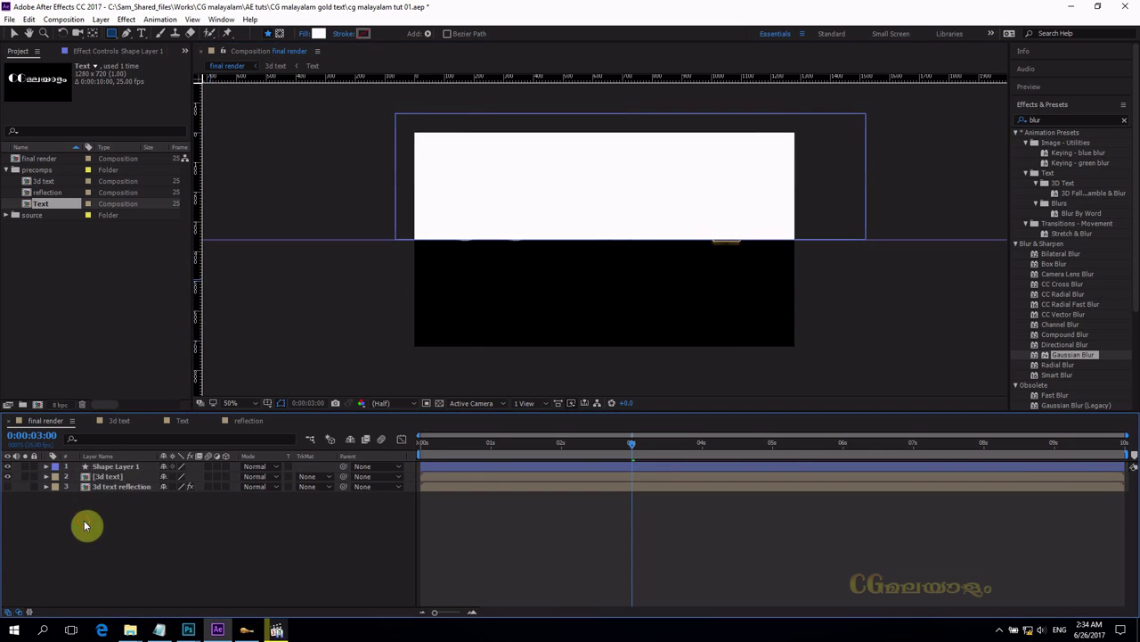
left_click(108, 477)
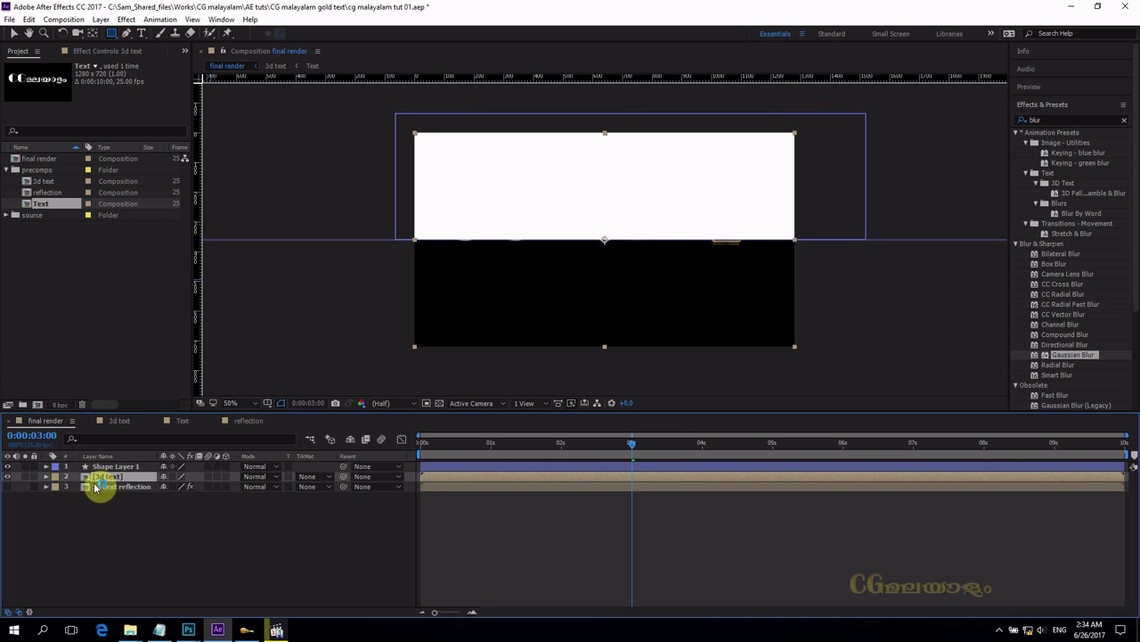
key("Return")
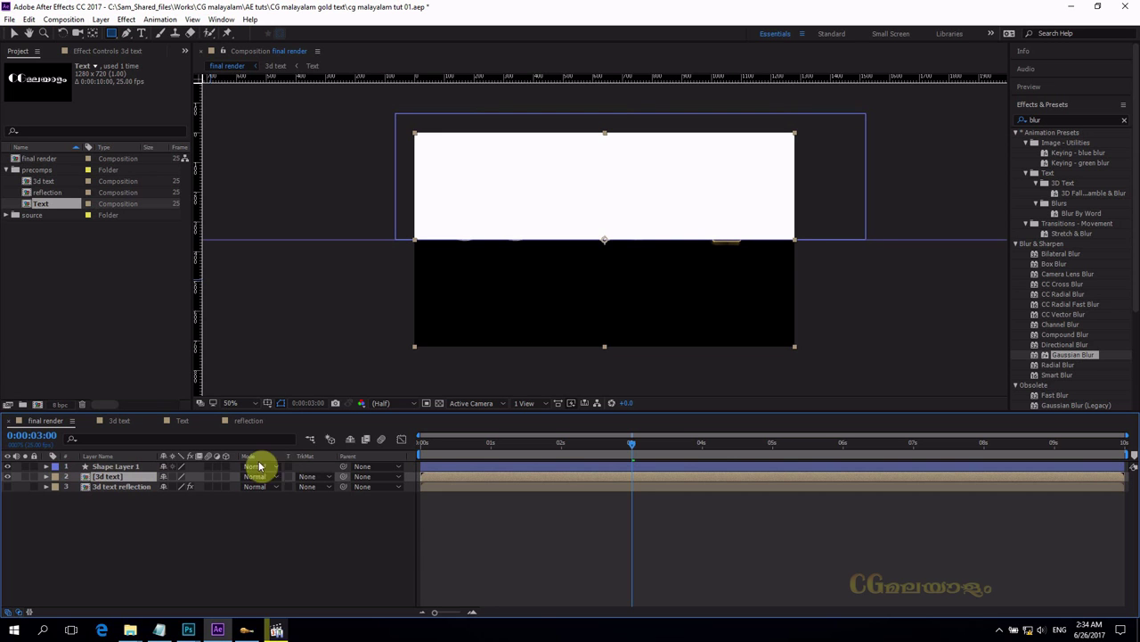
left_click(308, 476)
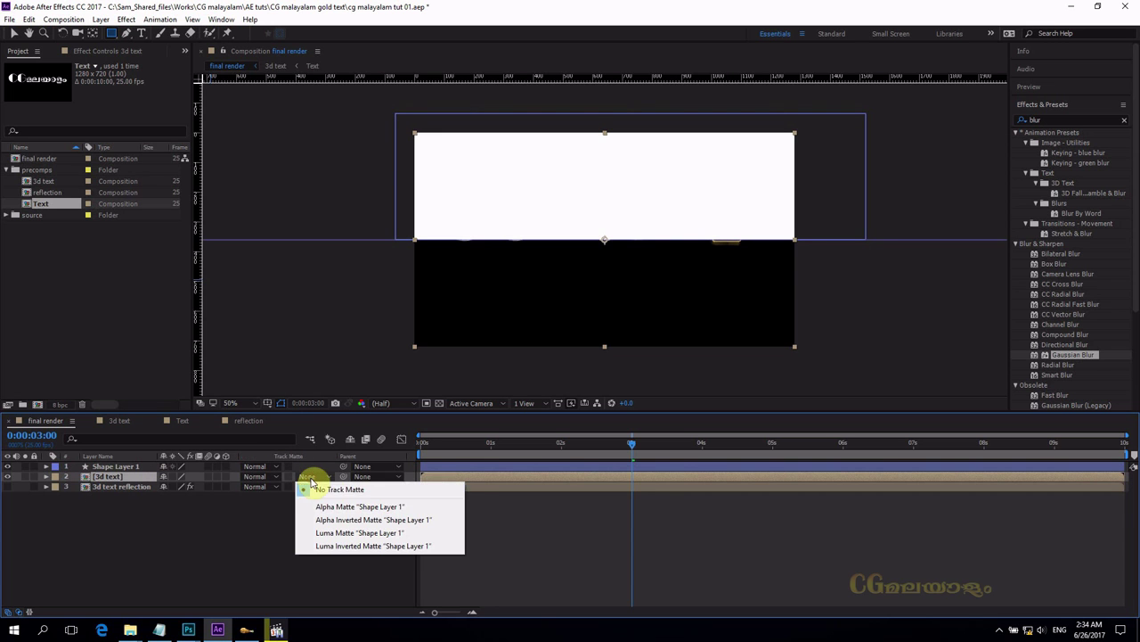
left_click(353, 507)
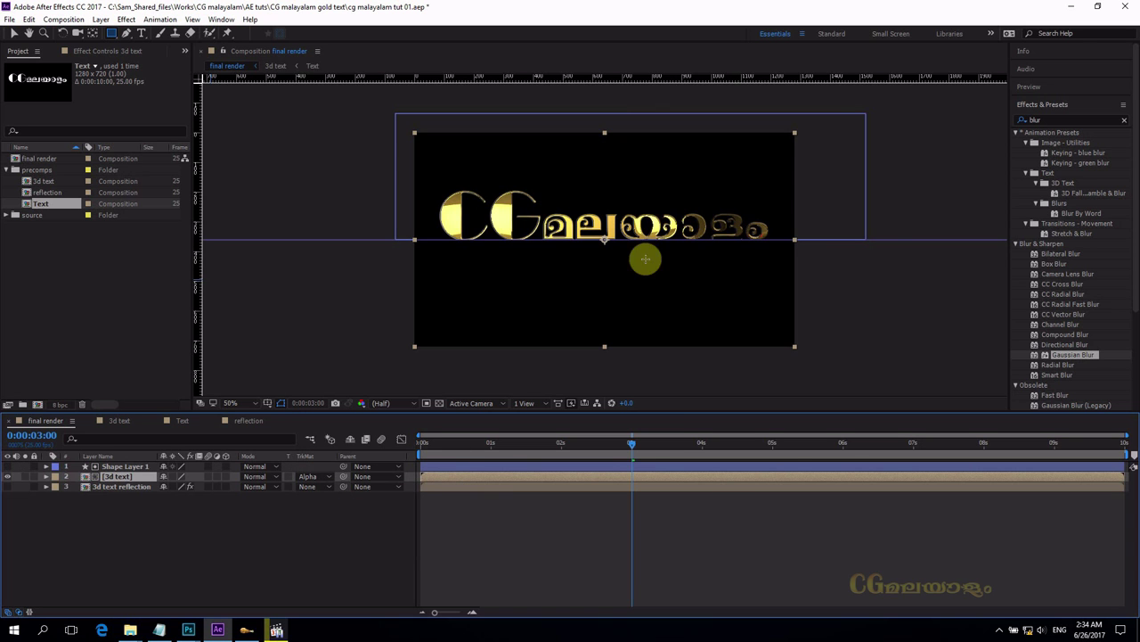
left_click_drag(634, 446, 377, 437)
key("space")
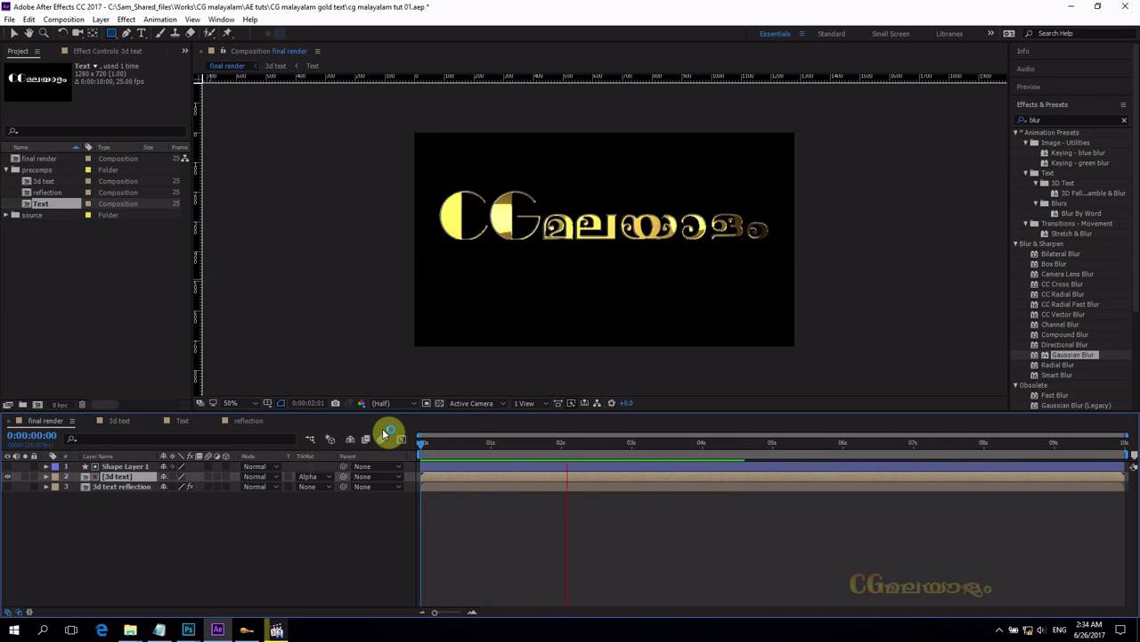
left_click_drag(644, 443, 375, 459)
key("space")
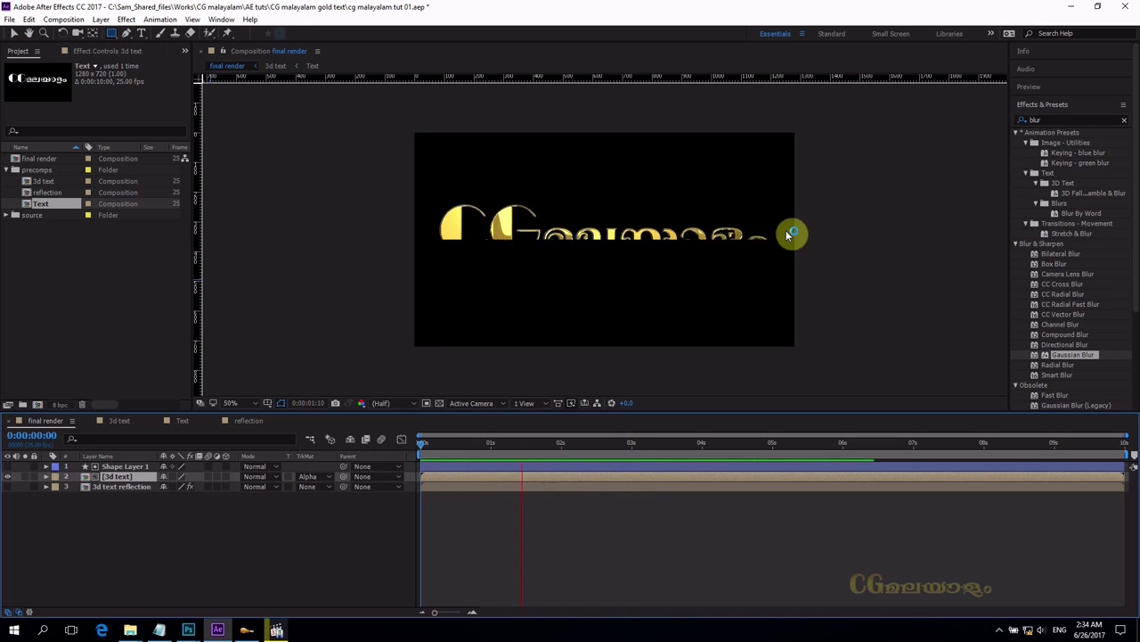
key("space")
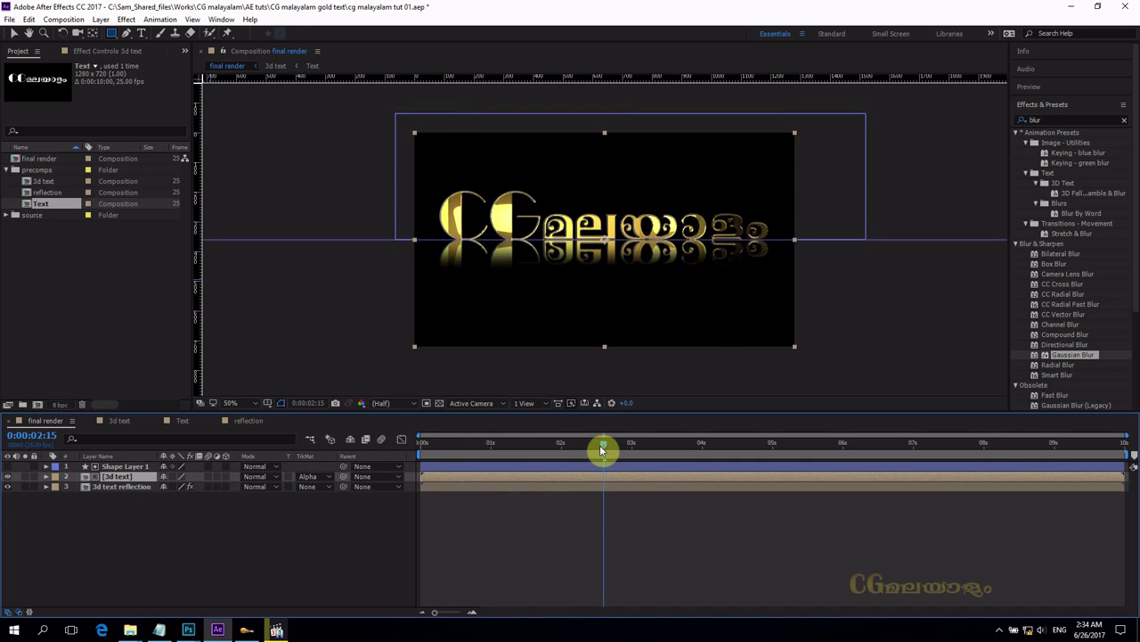
left_click_drag(603, 446, 379, 467)
key("space")
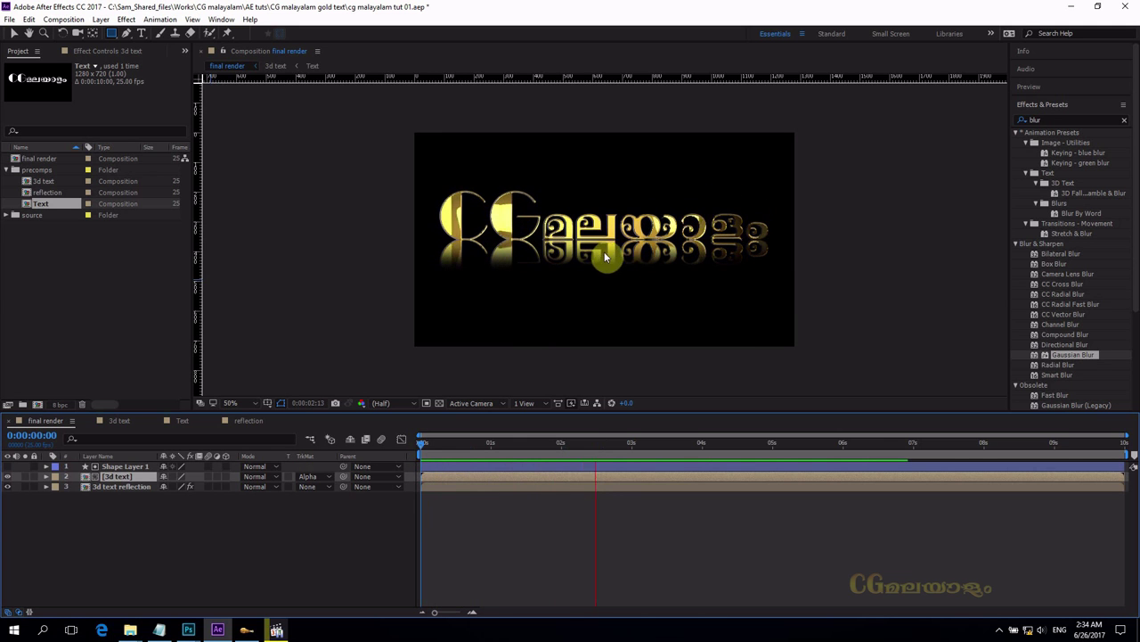
left_click_drag(687, 443, 370, 447)
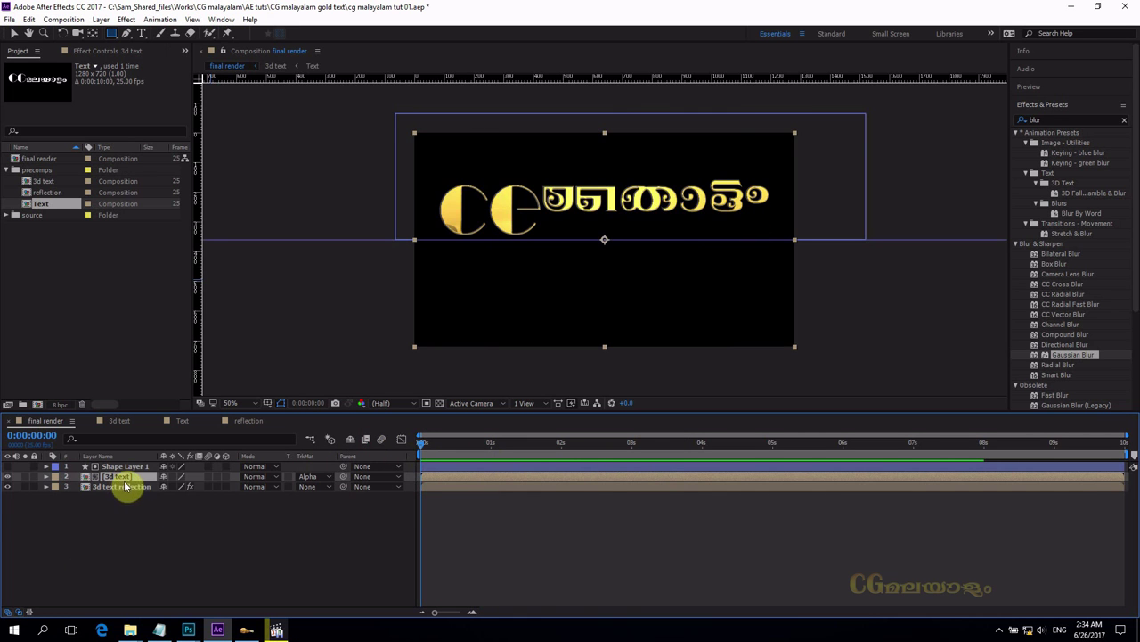
- Hide the 3d text reflection layer and rename Shape Layer 1 to 'top text mask'
left_click(8, 485)
left_click(133, 467)
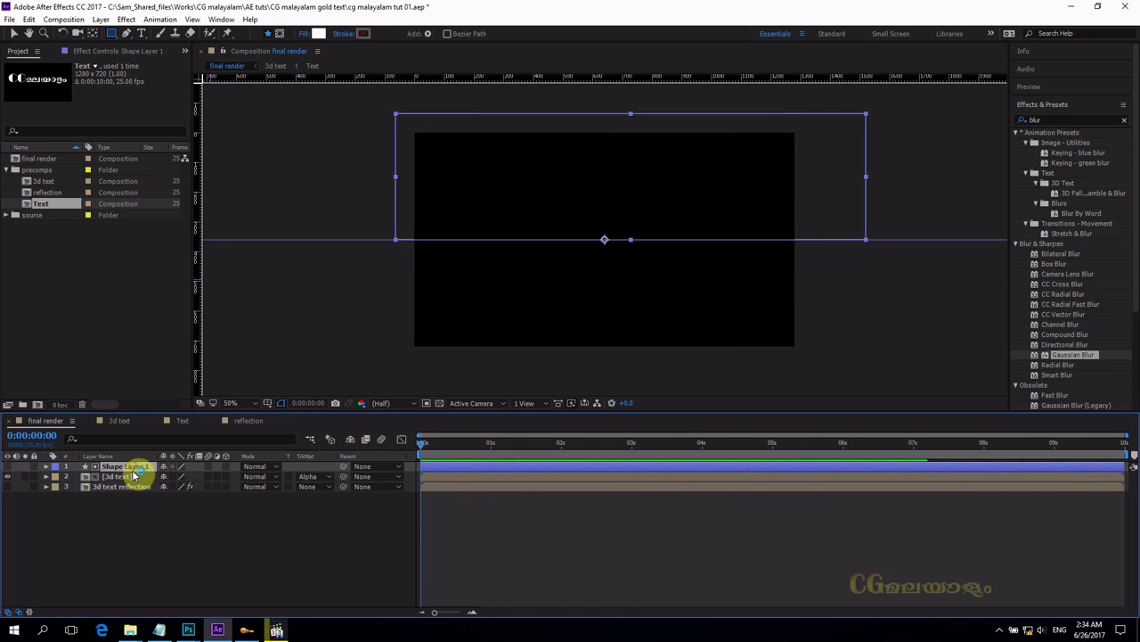
right_click(133, 467)
left_click(184, 611)
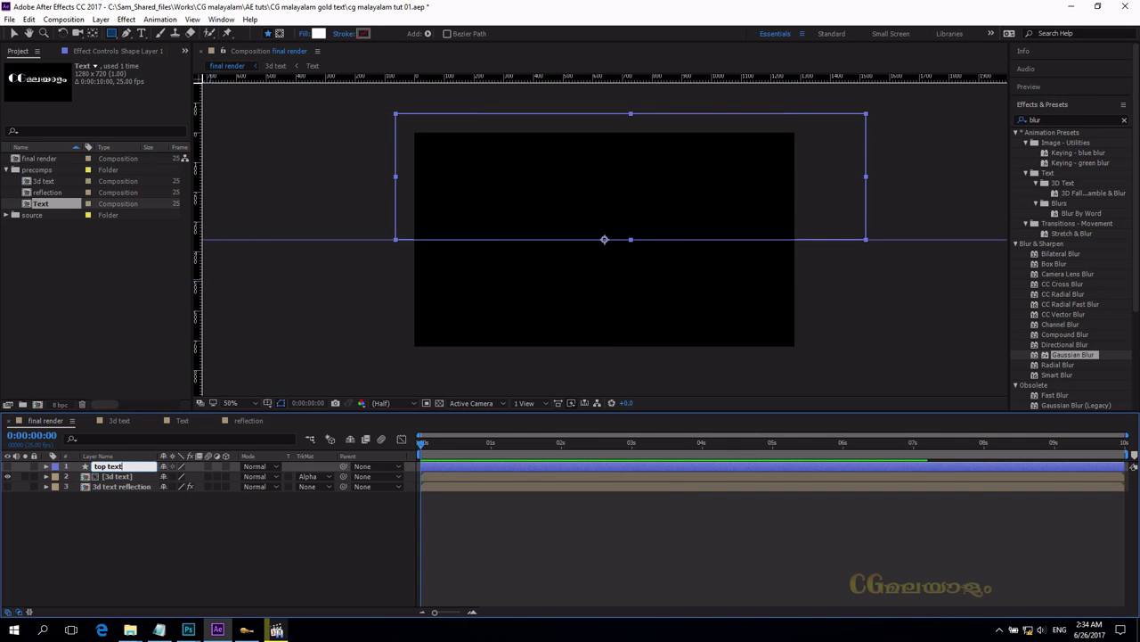
key("Return")
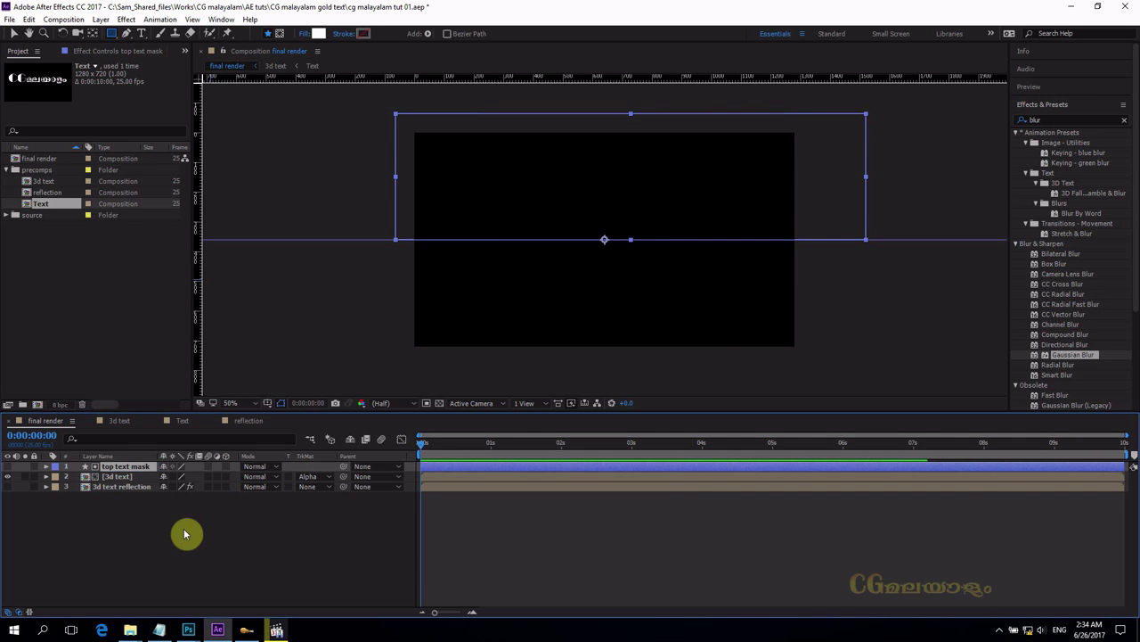
- Duplicate top text mask, name the copy 'reflection mask', and drag it down toward the reflection layer
key("ctrl+d")
right_click(126, 470)
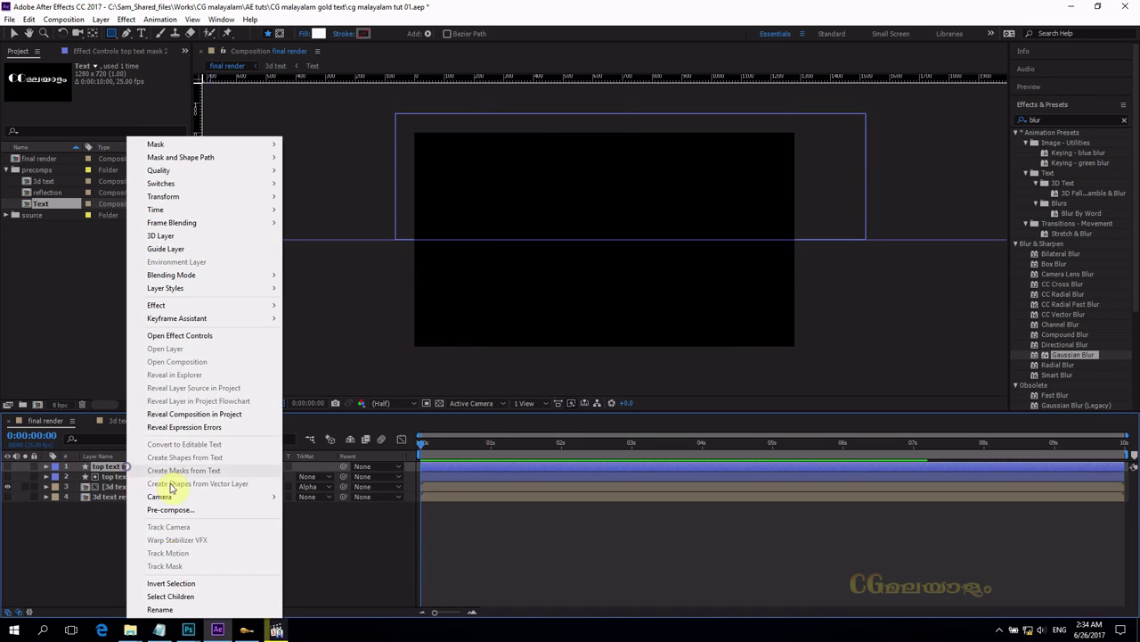
left_click(178, 607)
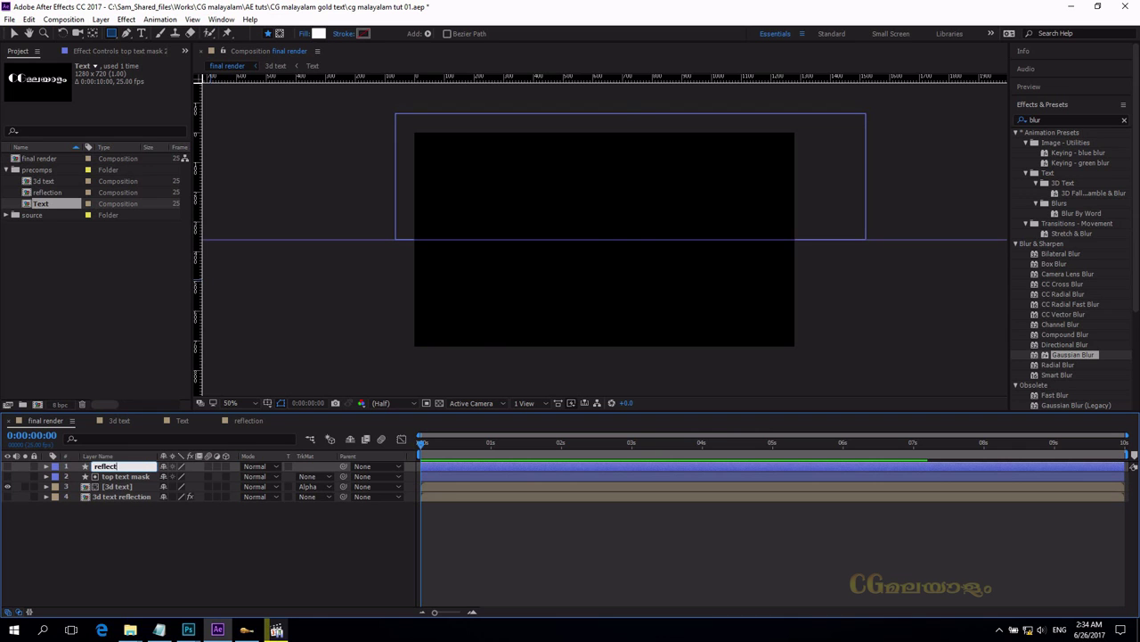
type("reflection mask")
key("Return")
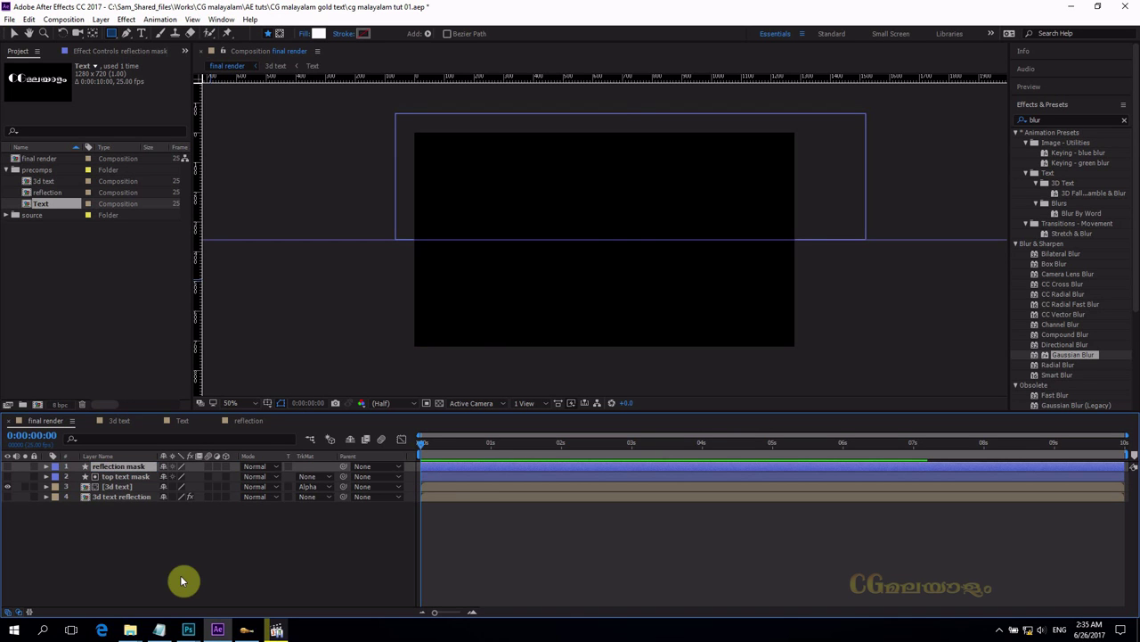
left_click_drag(145, 473, 124, 496)
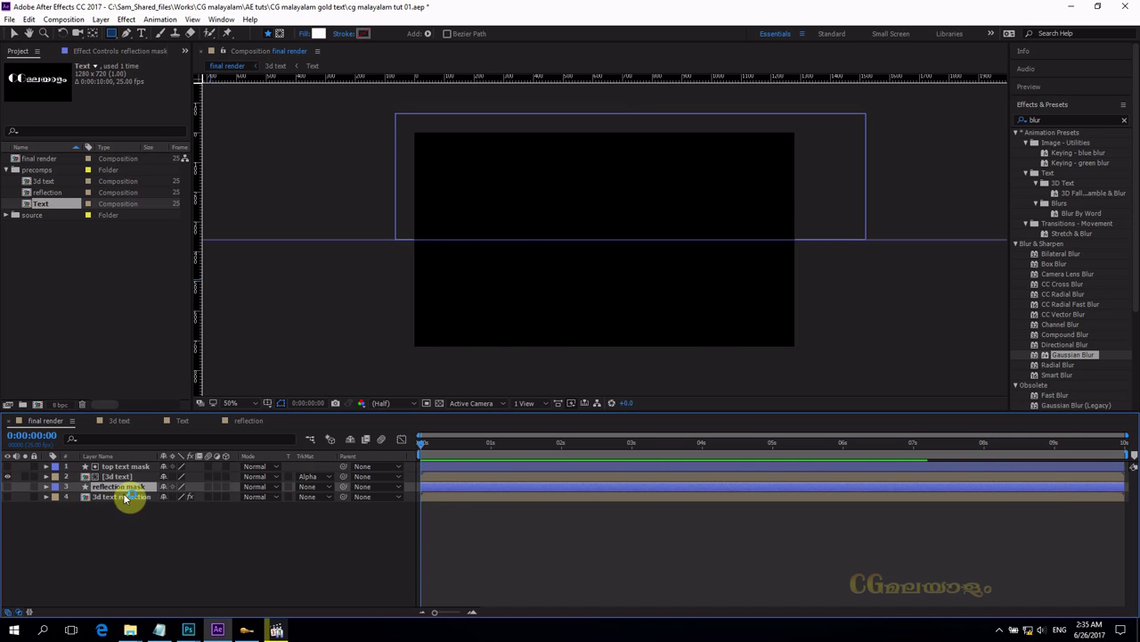
- Make 3d text reflection visible again and bring up its TrkMat choices
left_click(7, 496)
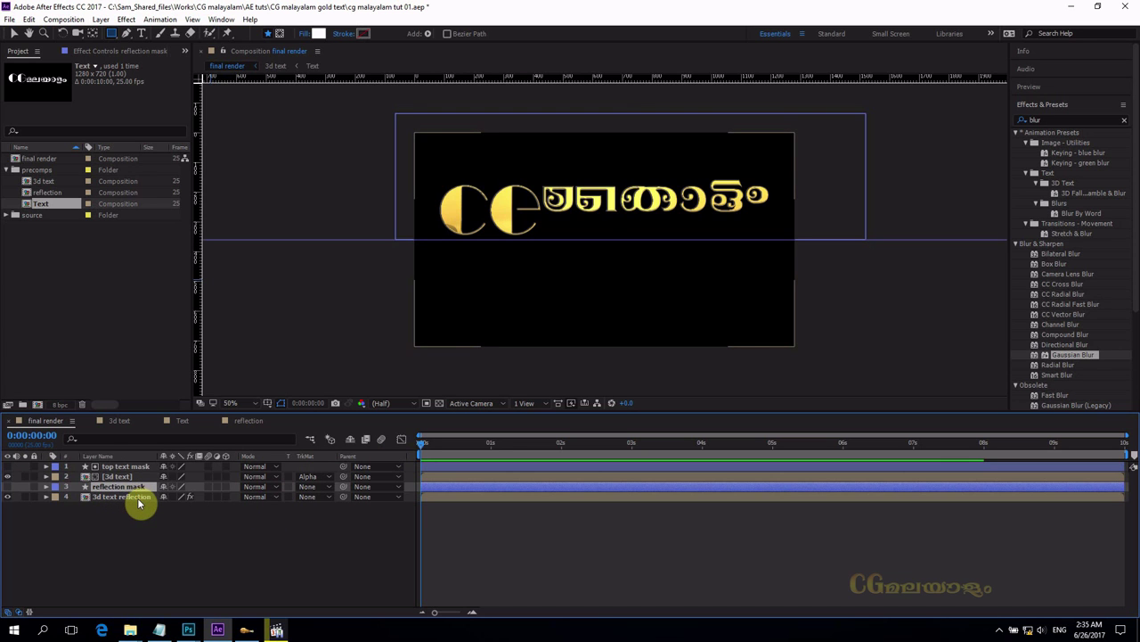
left_click(139, 499)
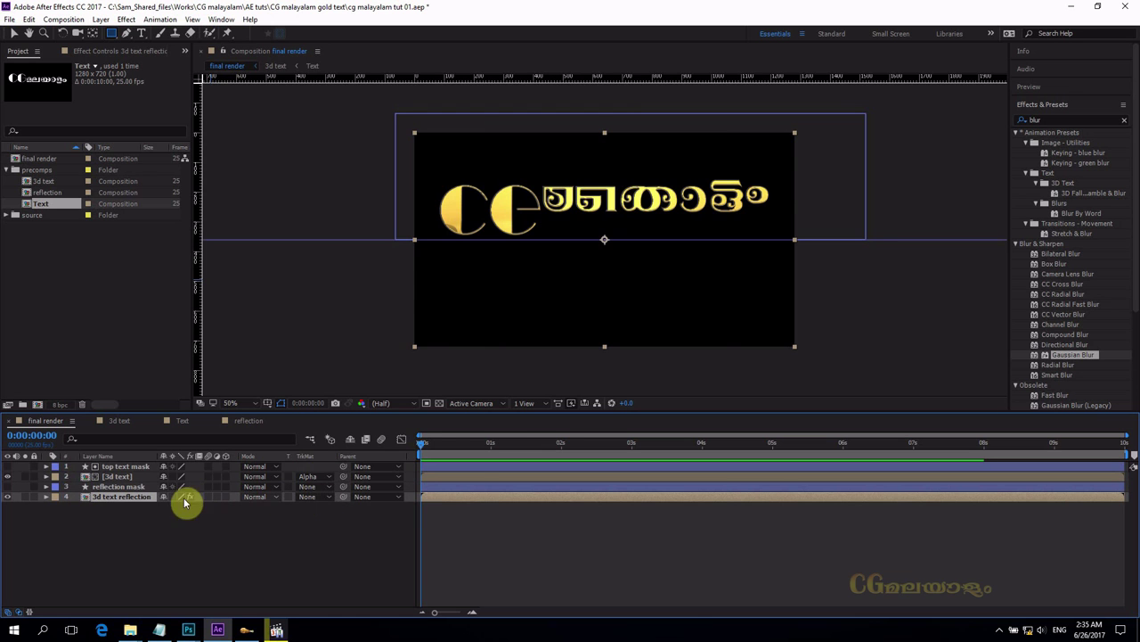
left_click(311, 497)
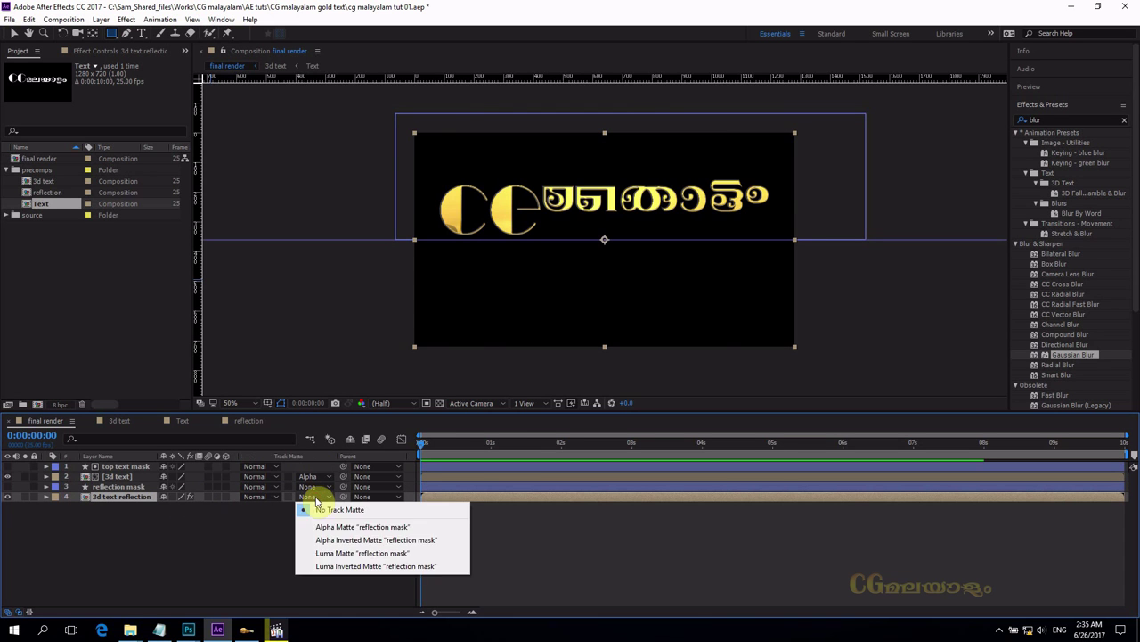
- Set 3d text reflection's track matte to Alpha Inverted 'reflection mask' and preview the animation
left_click(373, 543)
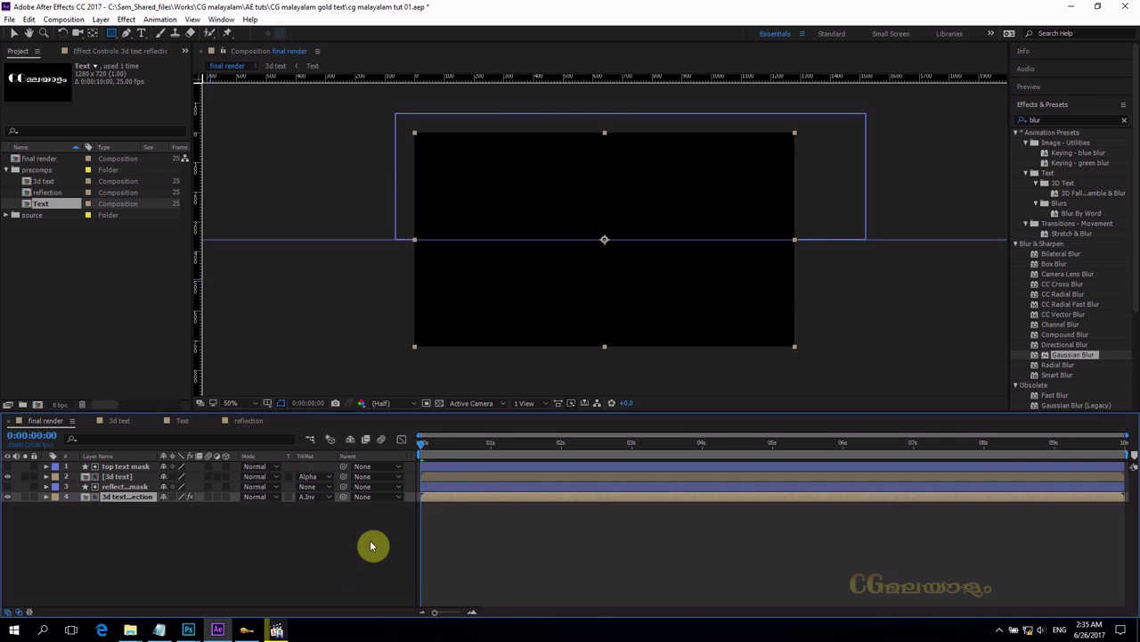
key("space")
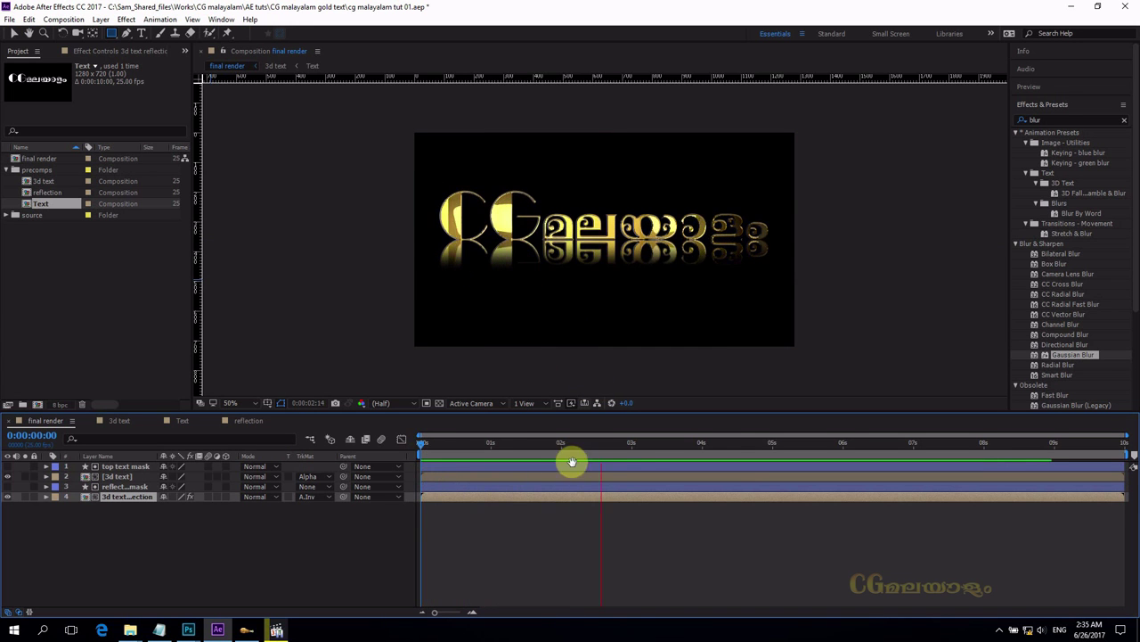
key("space")
key("space")
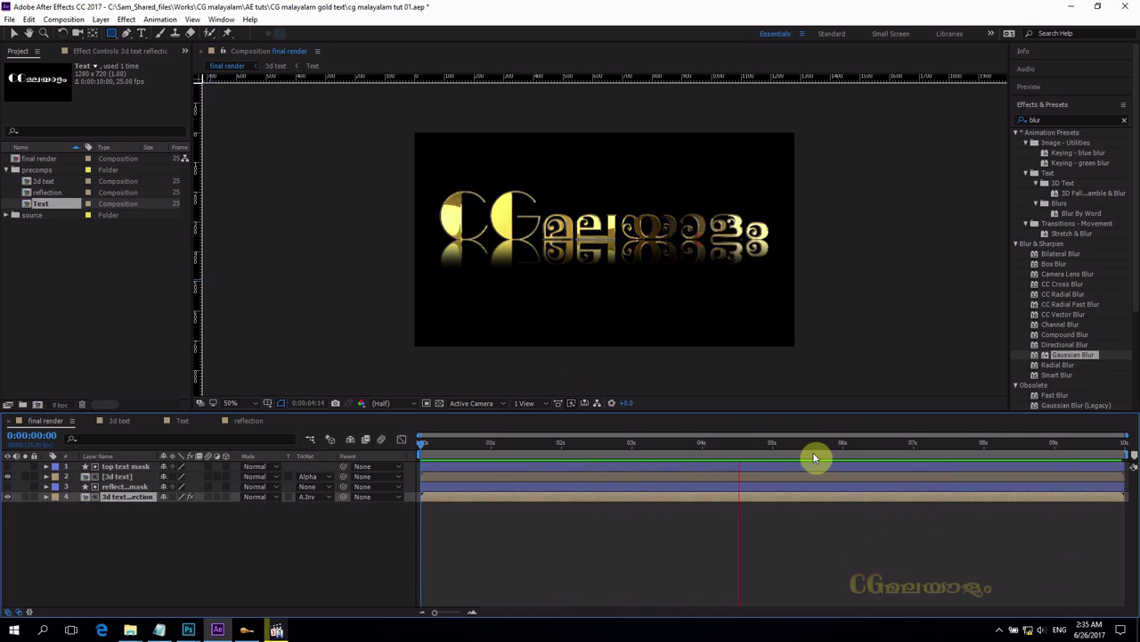
key("space")
key("space")
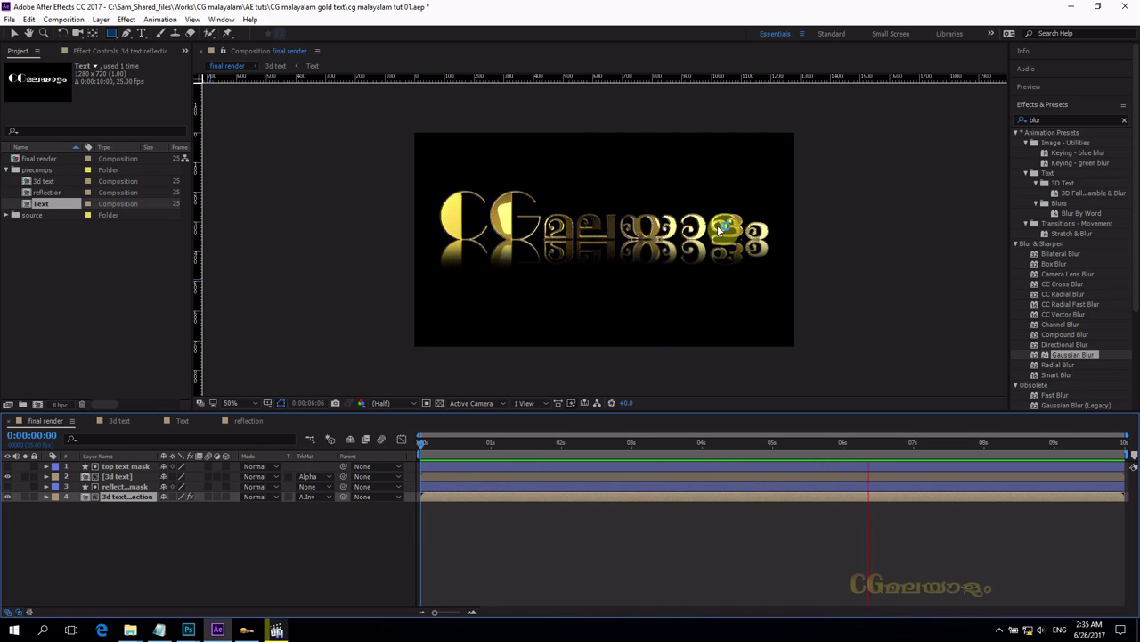
left_click(474, 493)
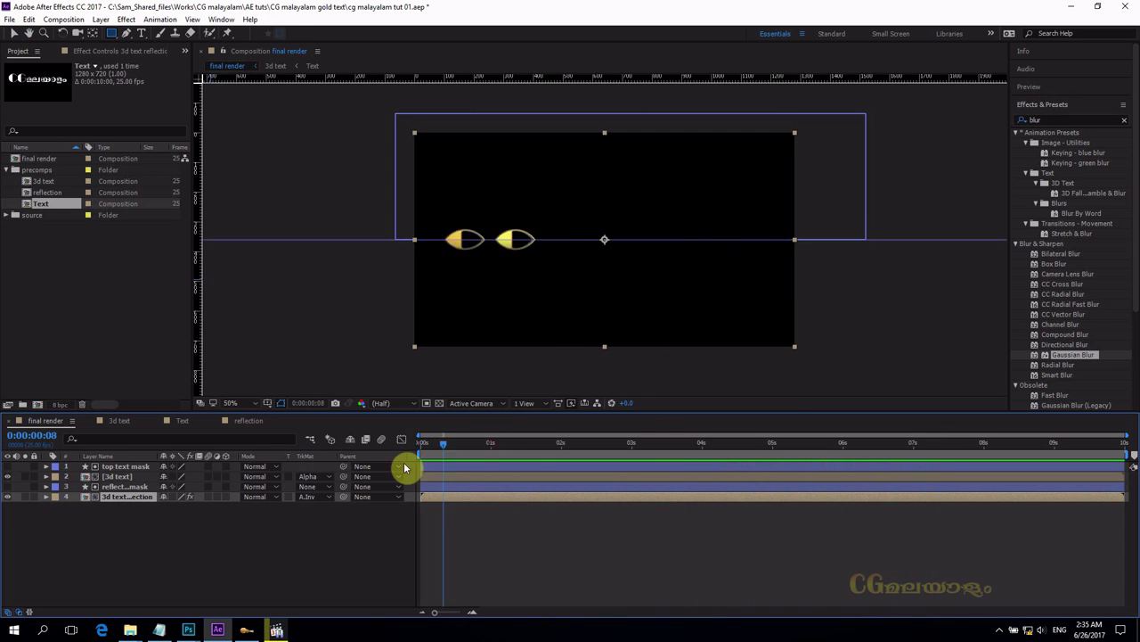
key("space")
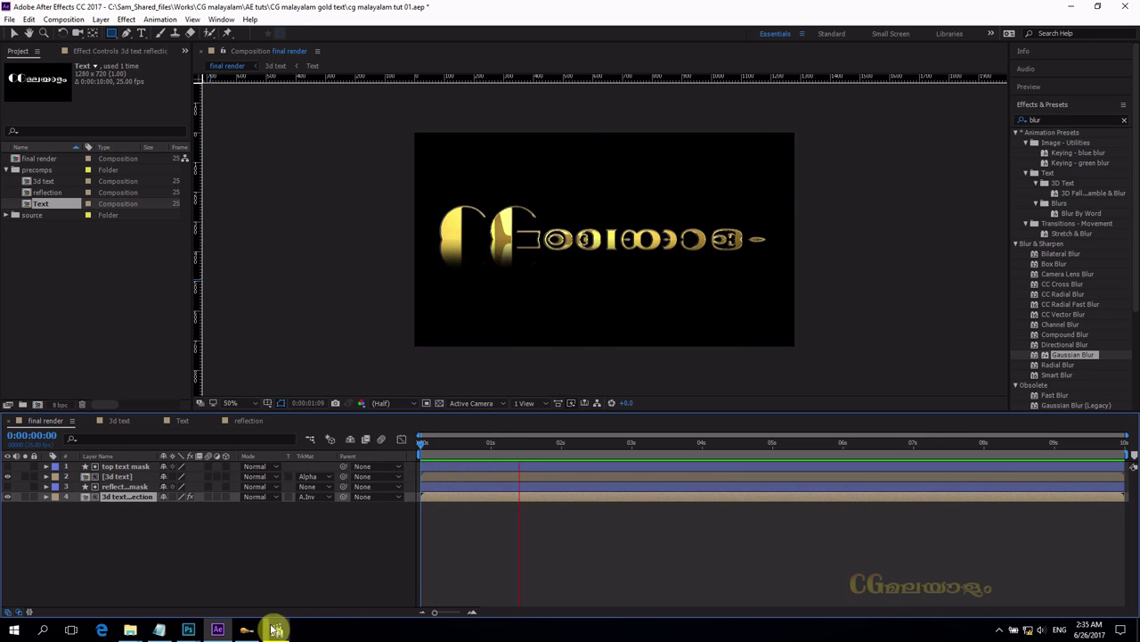
- Bring Photoshop's Untitled-1 document forward and quit, discarding the uncommitted type edits
left_click(218, 631)
left_click(217, 631)
mouse_move(188, 631)
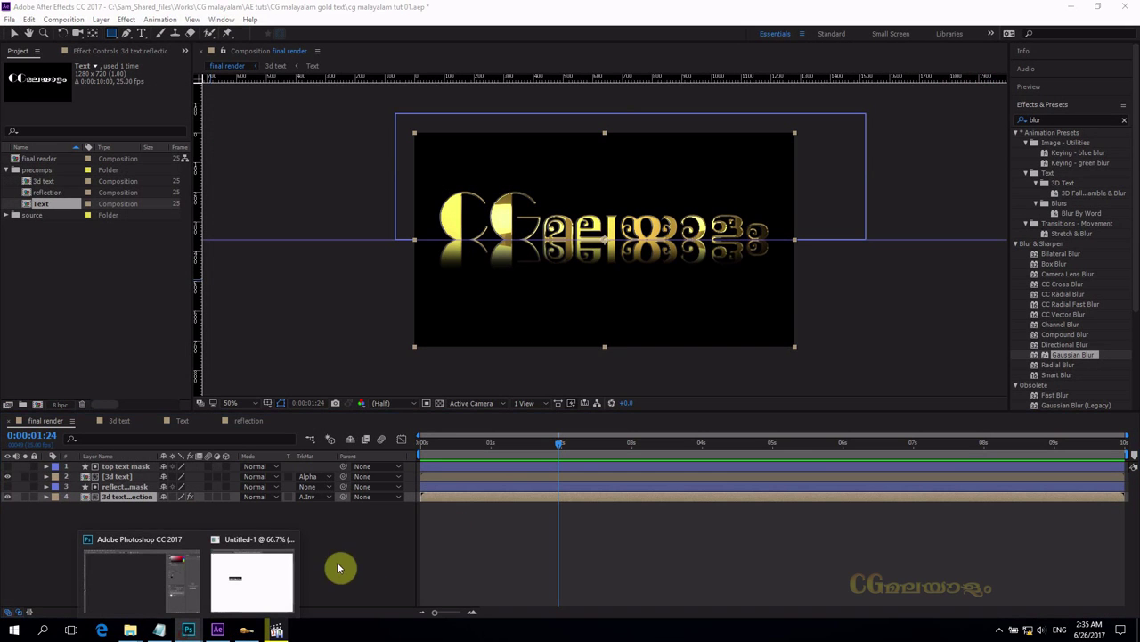
left_click(284, 561)
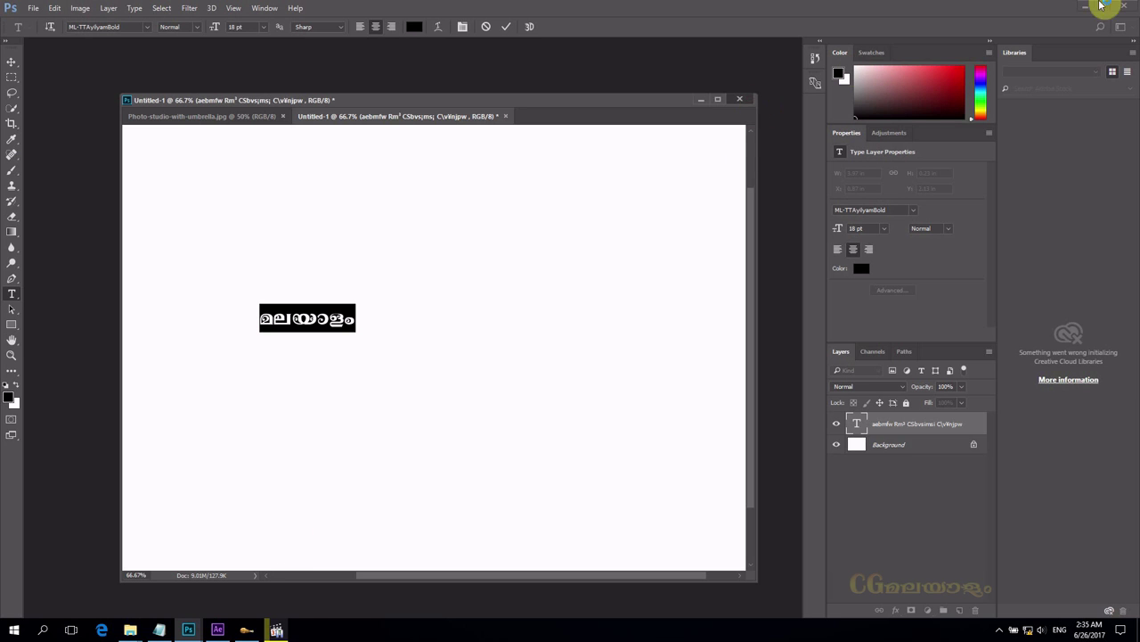
left_click(1124, 8)
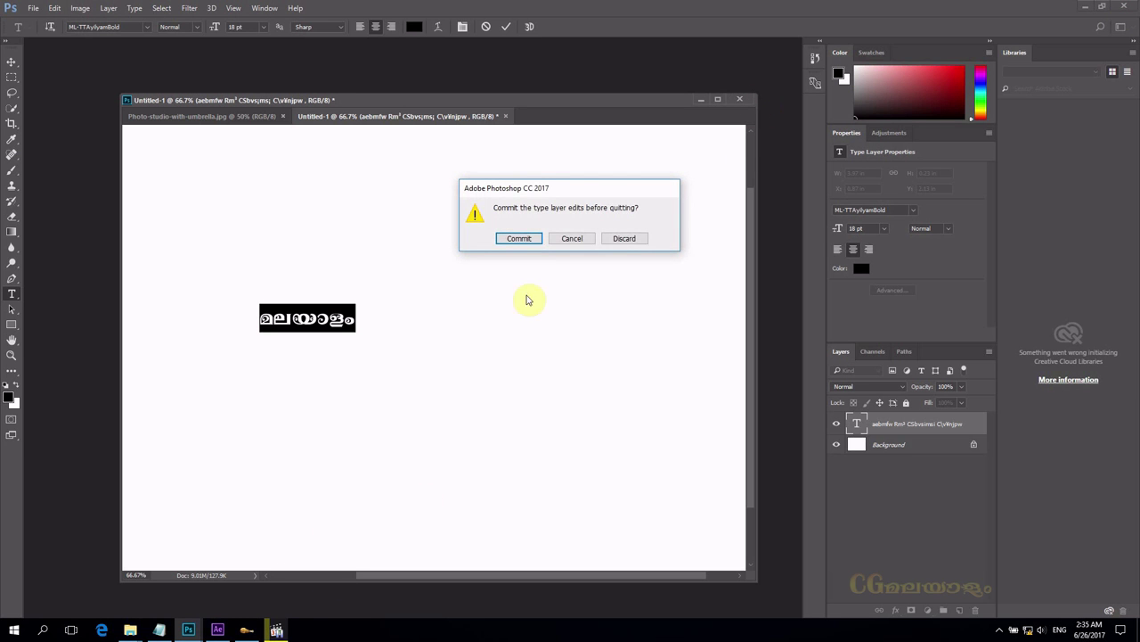
left_click(624, 239)
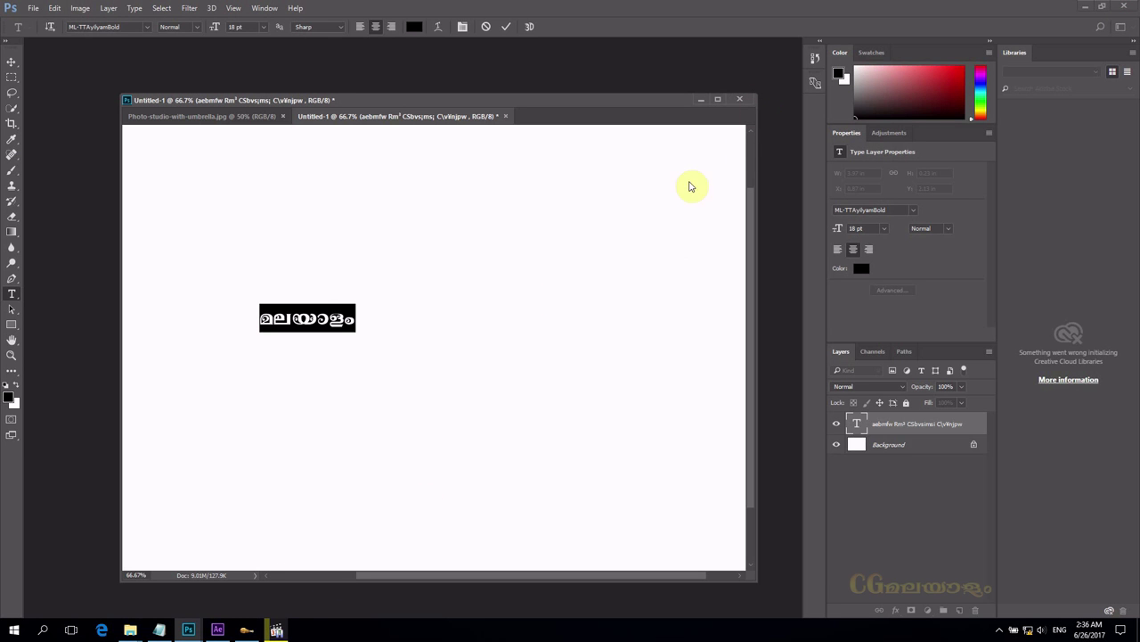
- Close the Malayalam converter, Notepad and the Photoshop document, all without saving
left_click(253, 630)
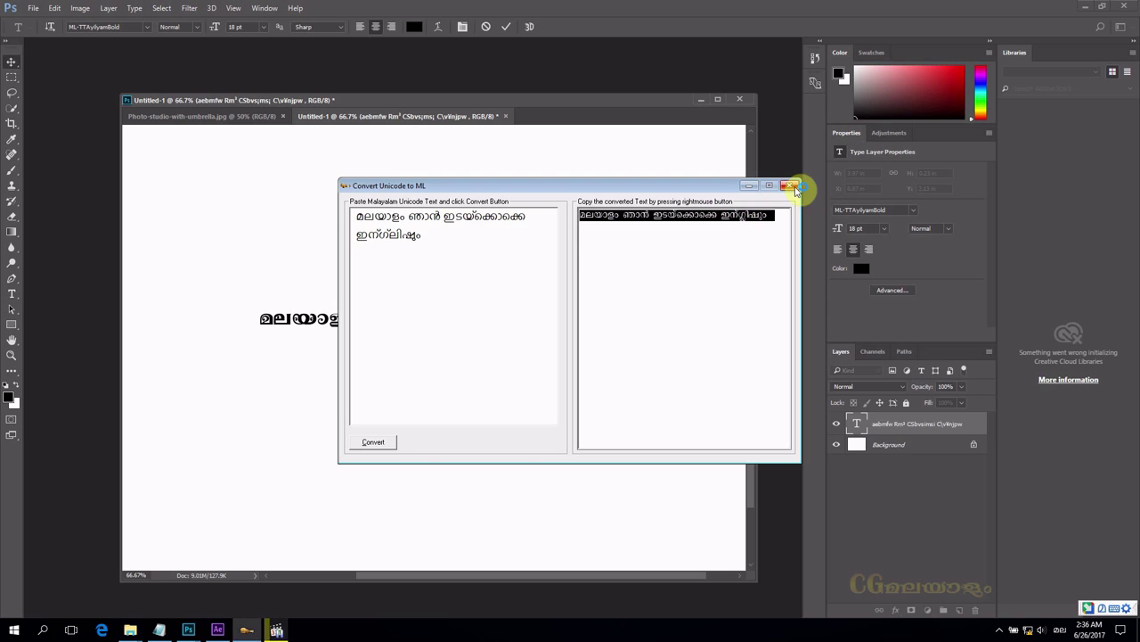
left_click(796, 186)
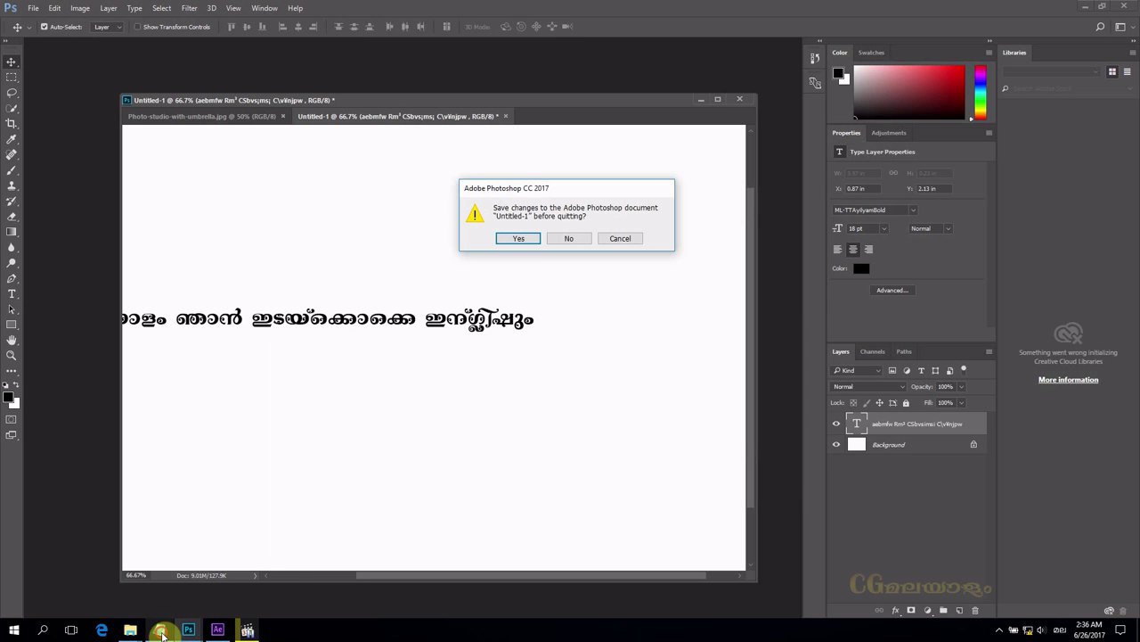
left_click(159, 630)
left_click(943, 299)
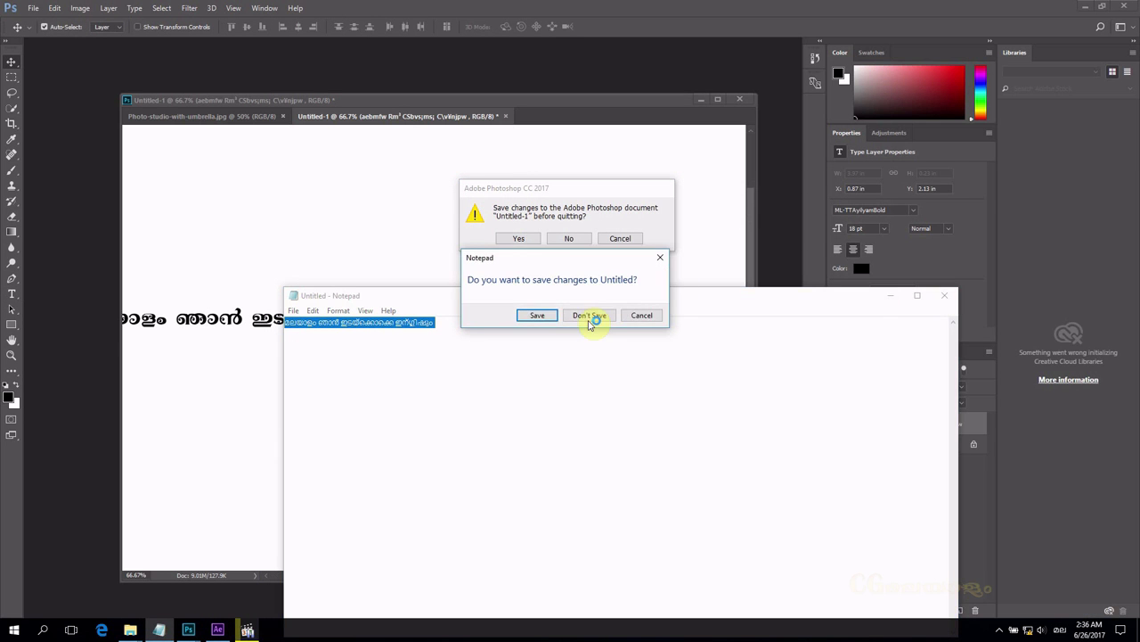
left_click(590, 314)
left_click(624, 239)
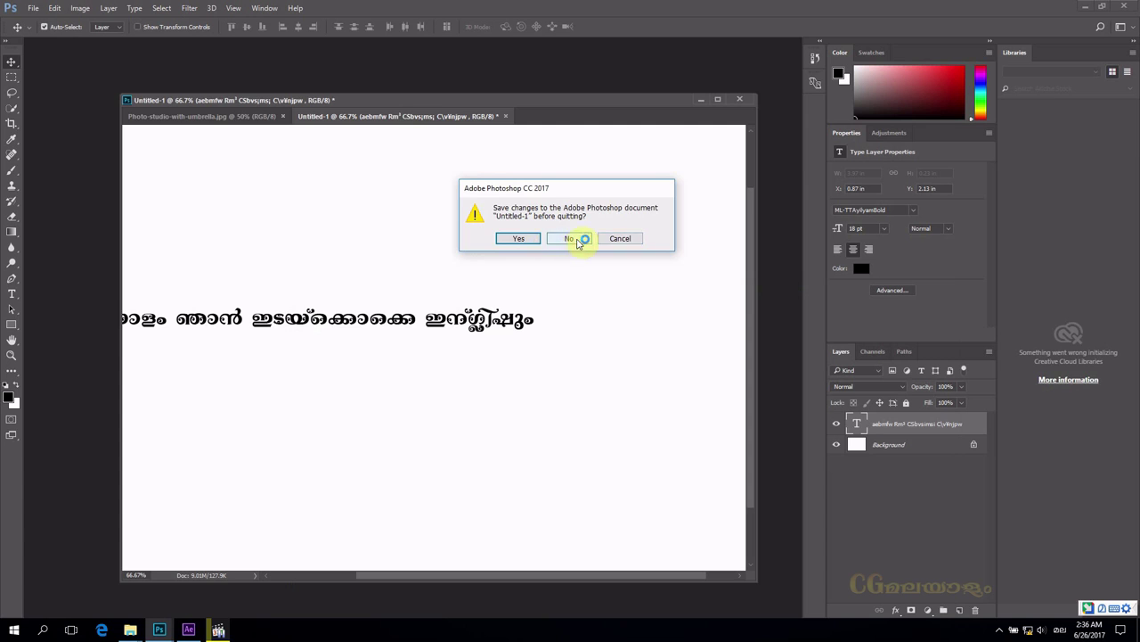
left_click(576, 241)
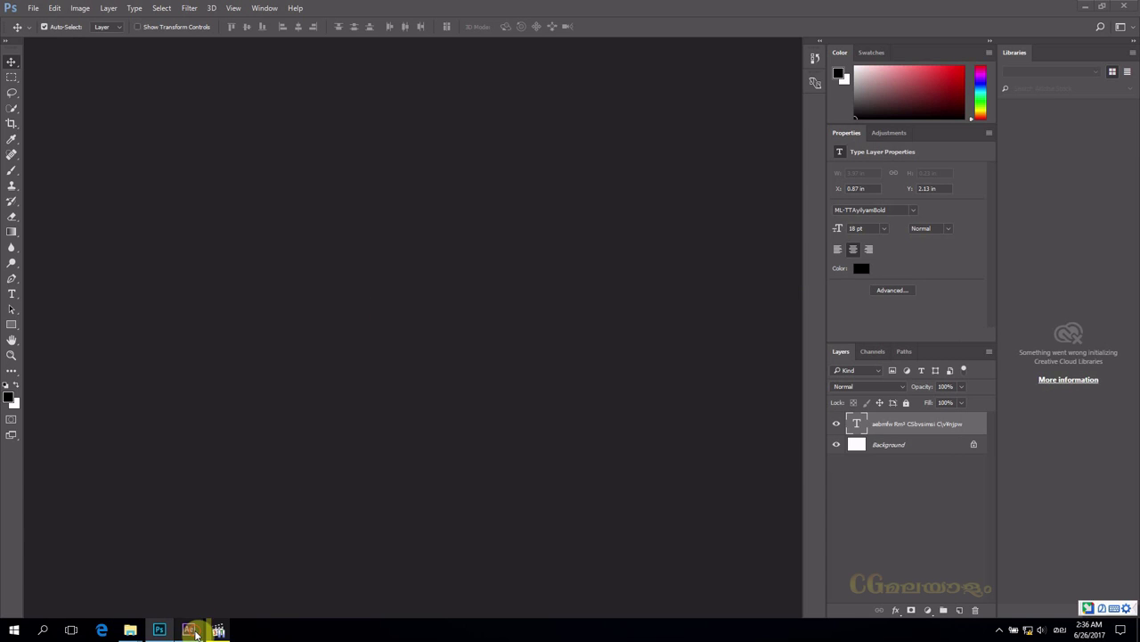
- Return to After Effects and check the finished intro MP4, then minimize the player
left_click(194, 630)
left_click(220, 627)
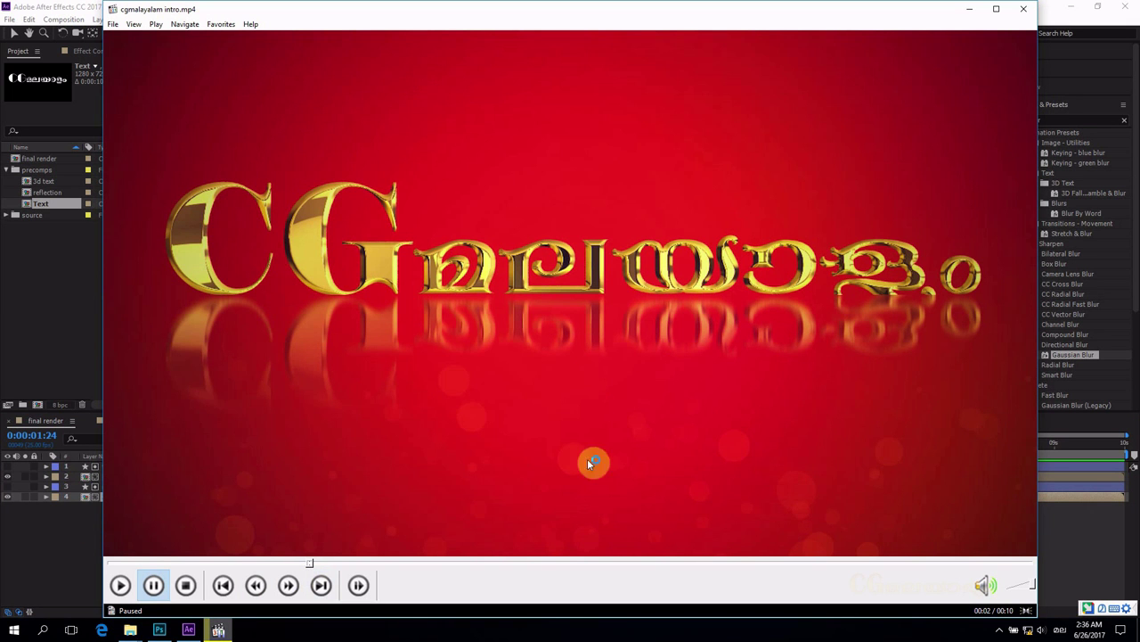
left_click(969, 9)
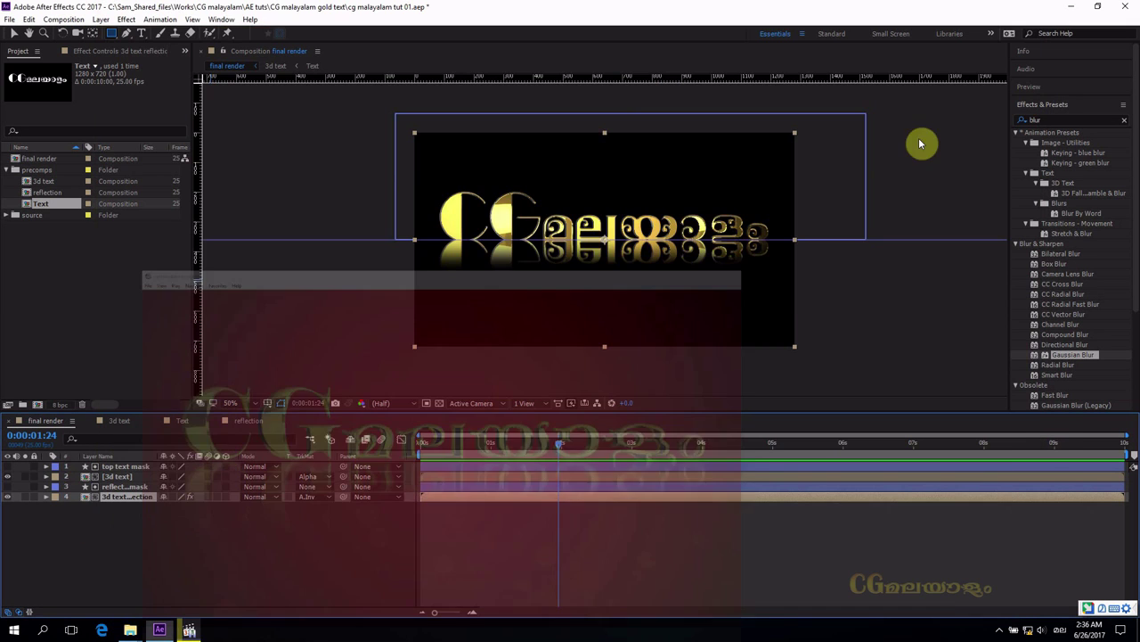
- Preview final render from the start, stopping at 0:00:03:03
key("Home")
key("space")
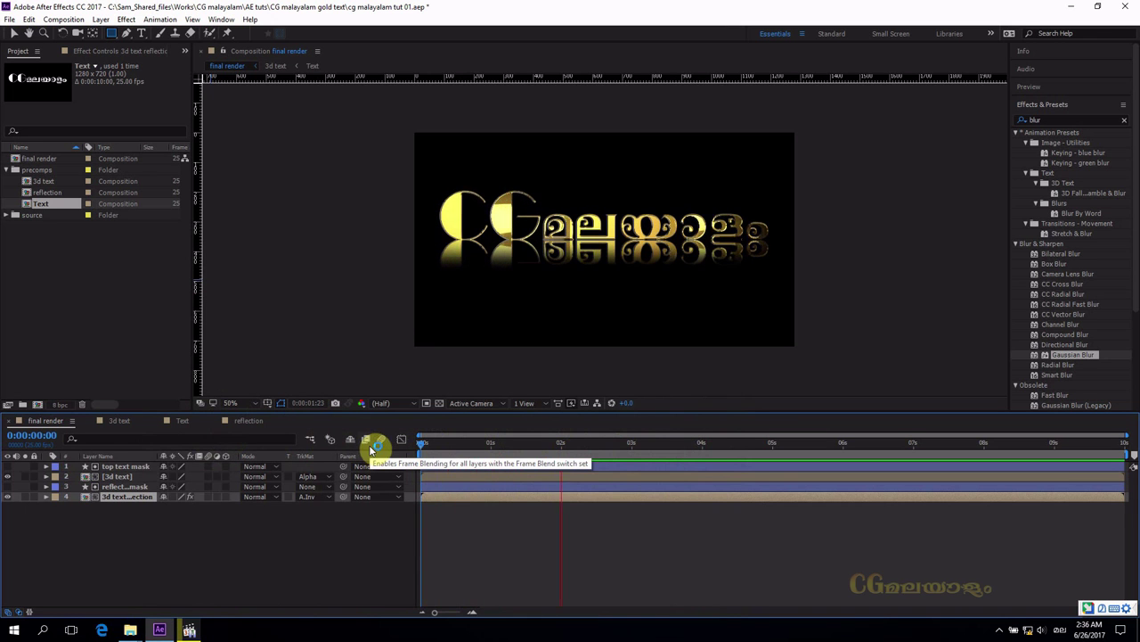
key("space")
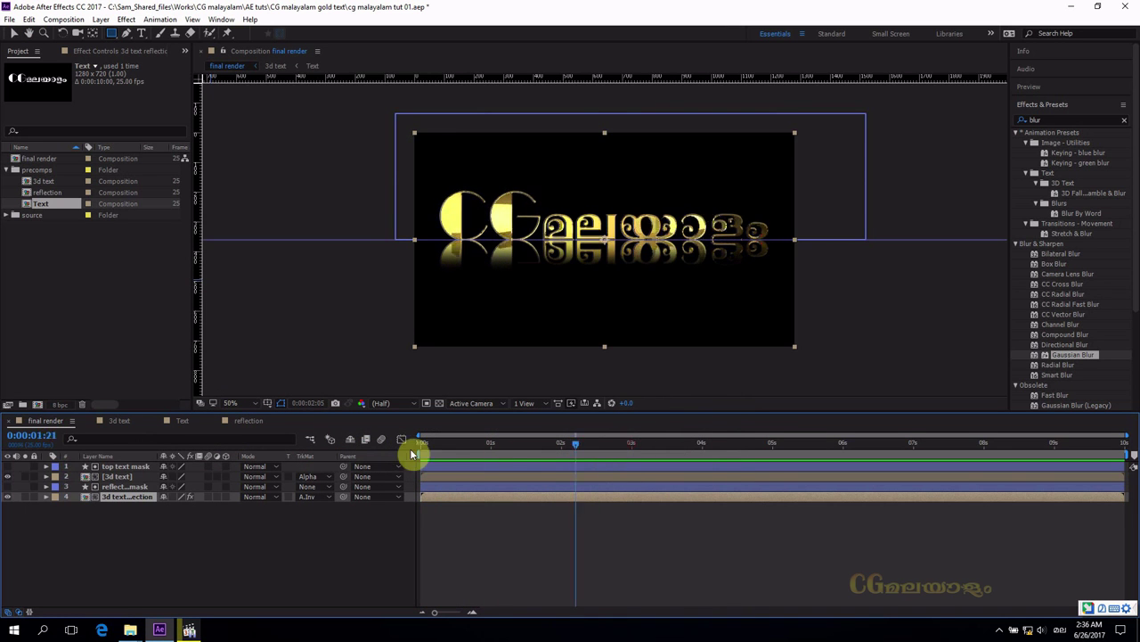
key("space")
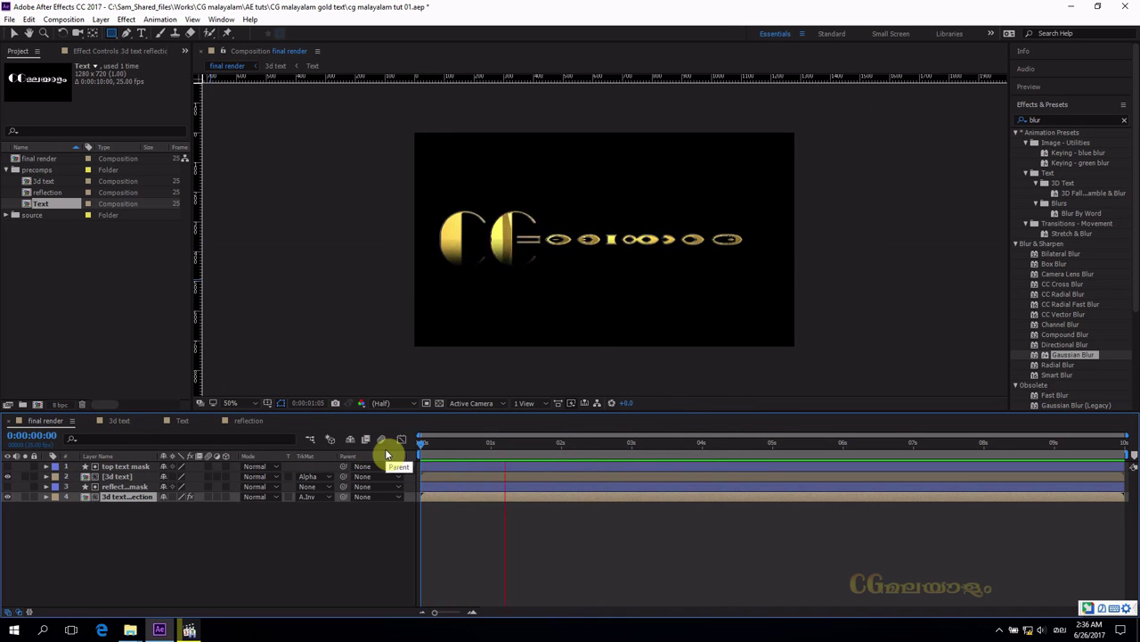
key("space")
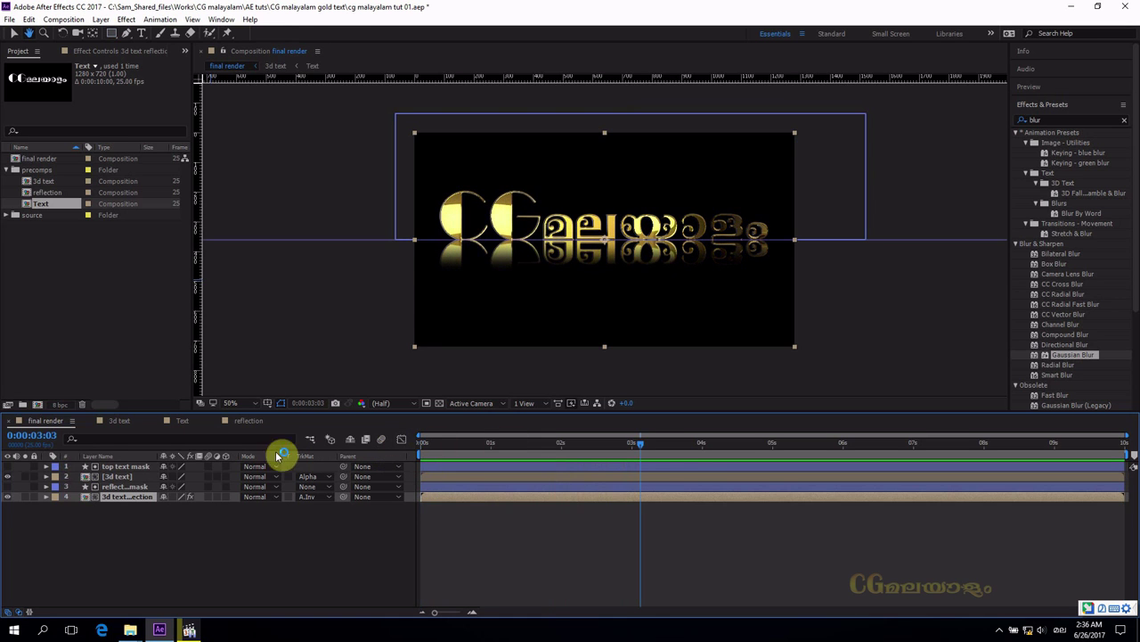
- Deselect the reflection layer and collapse the precomps folder in the Project panel
left_click(177, 524)
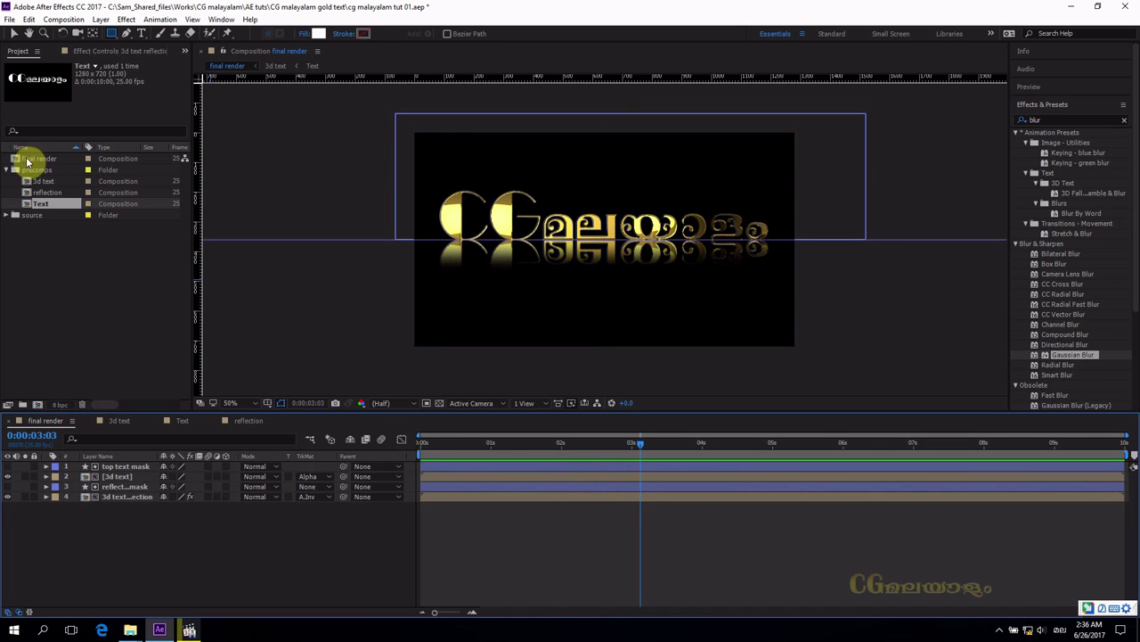
left_click(6, 169)
left_click(51, 255)
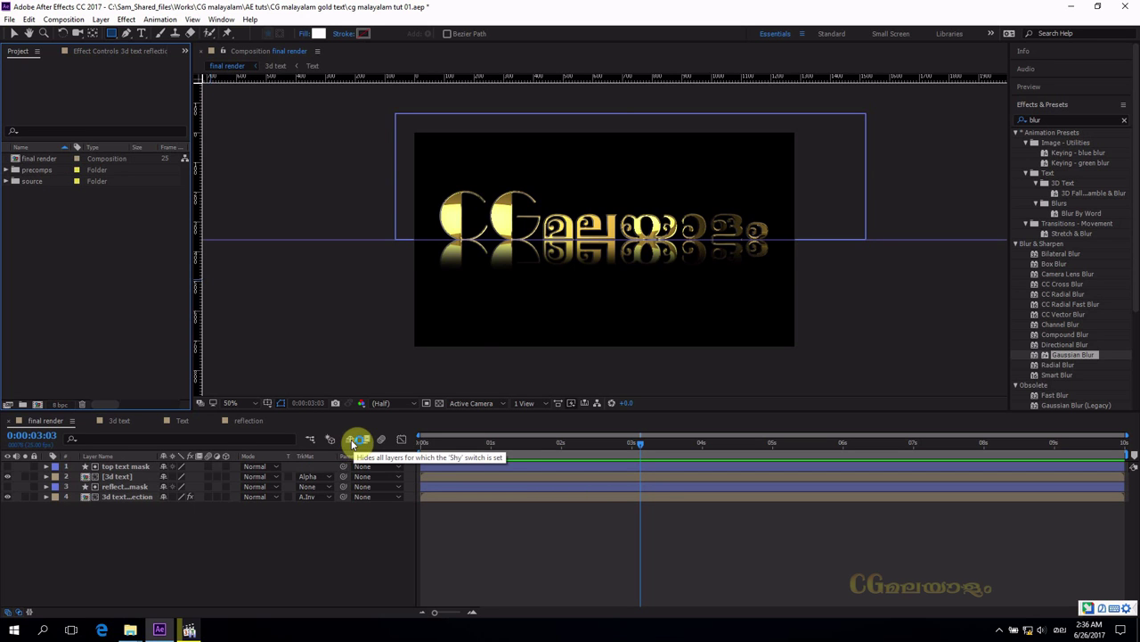
- Mark top text mask and reflection mask as shy and turn on Hide Shy Layers
left_click(116, 492)
left_click(125, 466, "ctrl")
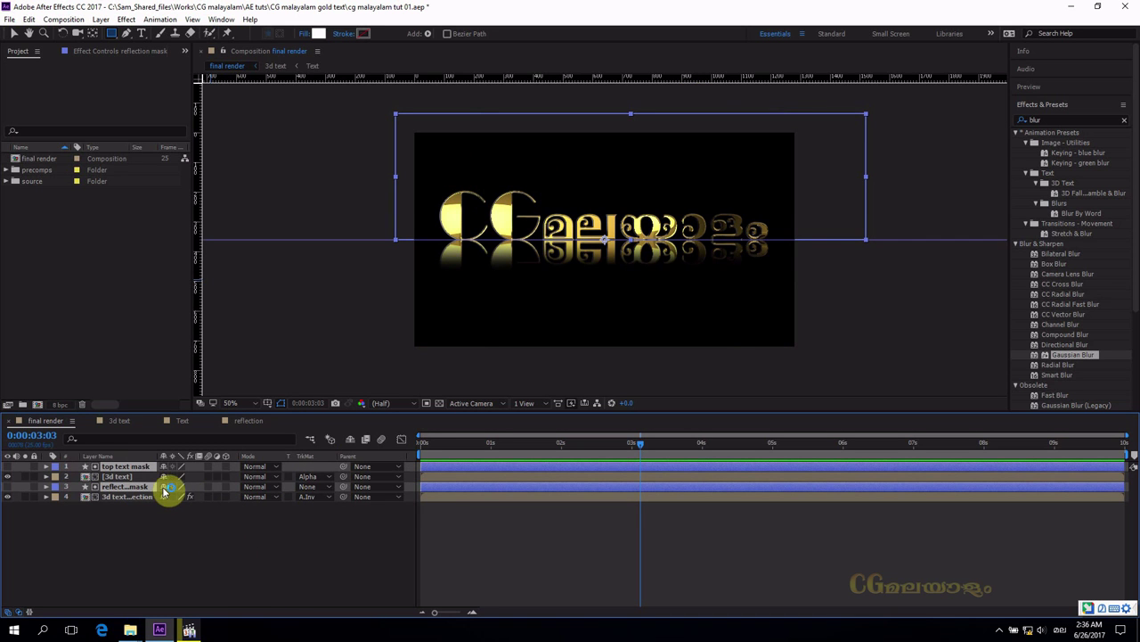
left_click_drag(165, 490, 169, 467)
left_click_drag(164, 489, 160, 467)
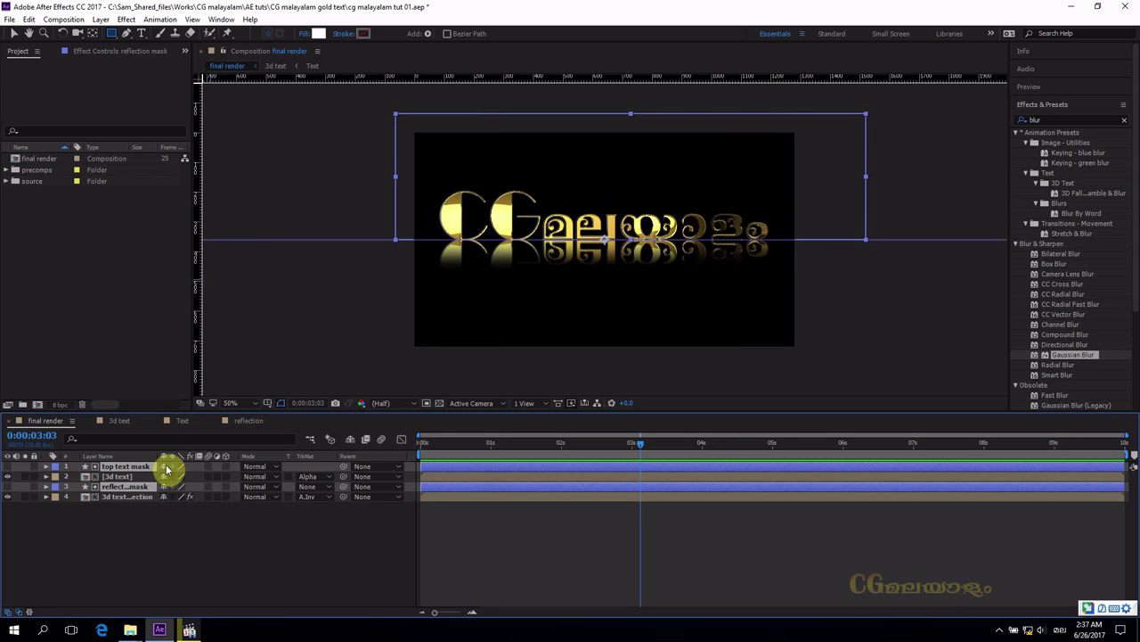
left_click(353, 441)
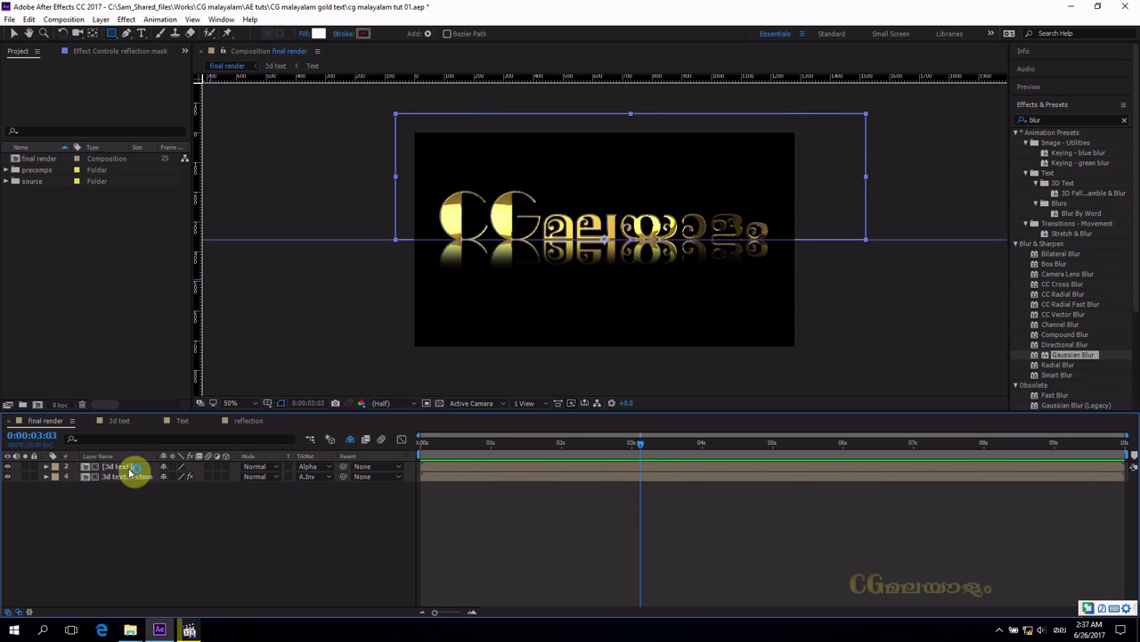
left_click(353, 441)
left_click(353, 441)
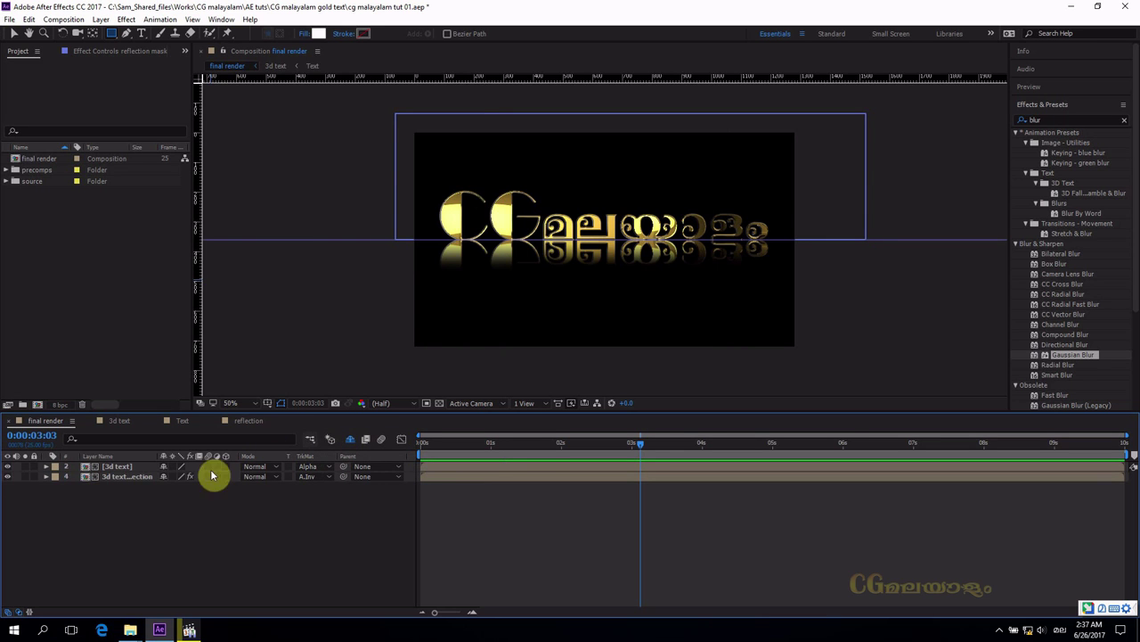
- Remove 3d text reflection from the layer list, leaving only [3d text] shown
left_click(150, 478)
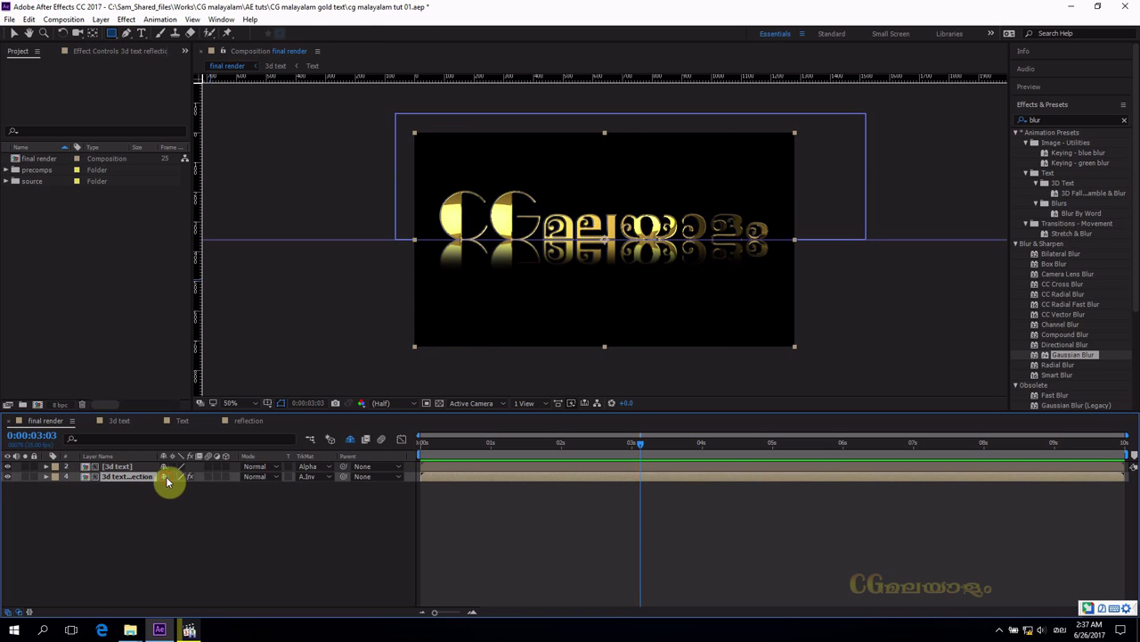
key("Delete")
left_click(204, 500)
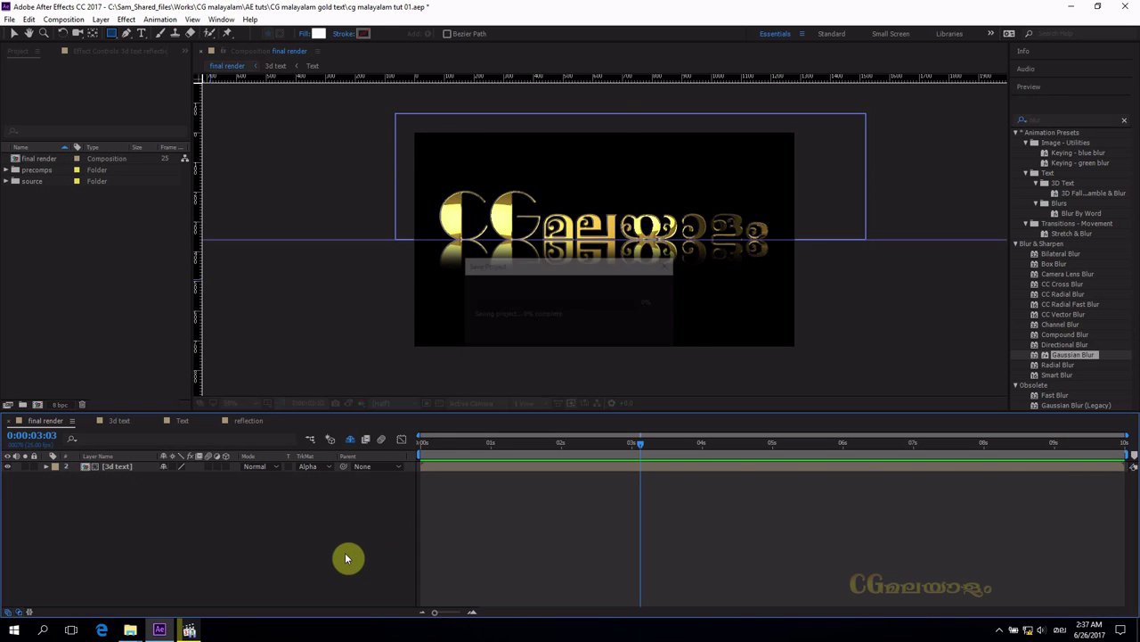
- Add a 1280×720 red (FF2400) solid layer to final render via New > Solid
right_click(235, 505)
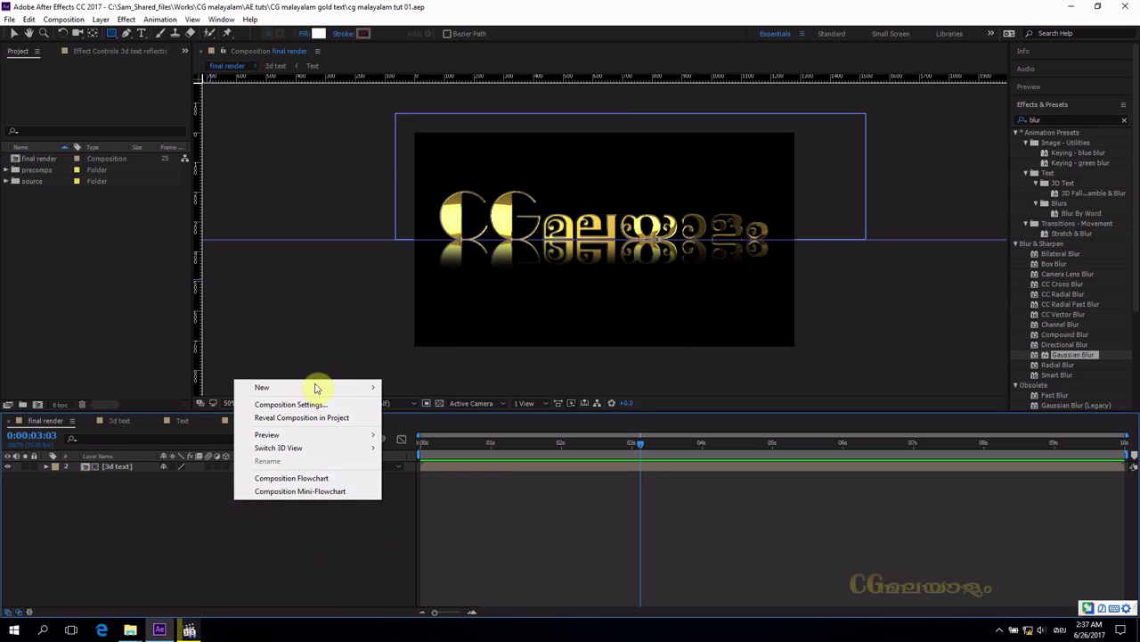
mouse_move(315, 387)
left_click(410, 417)
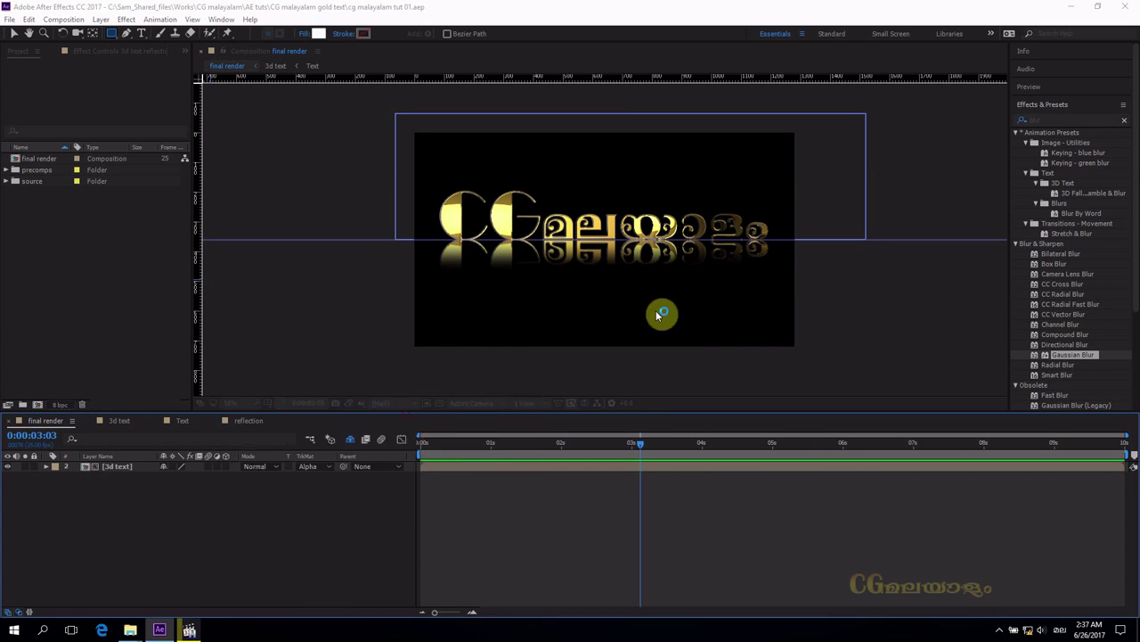
left_click(351, 511)
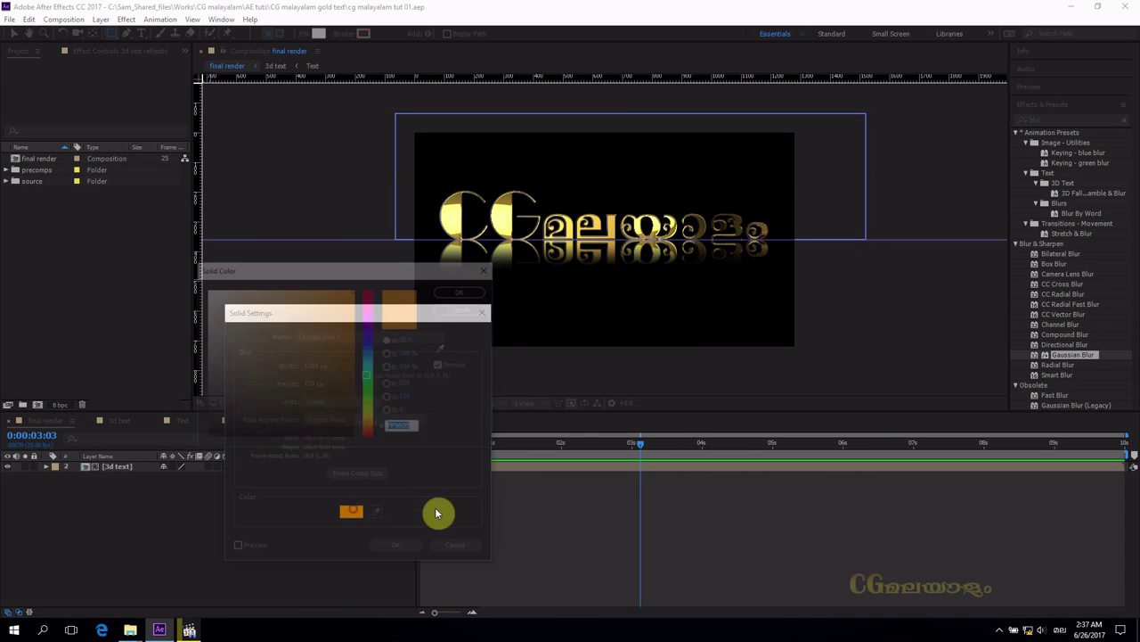
left_click_drag(366, 417, 371, 437)
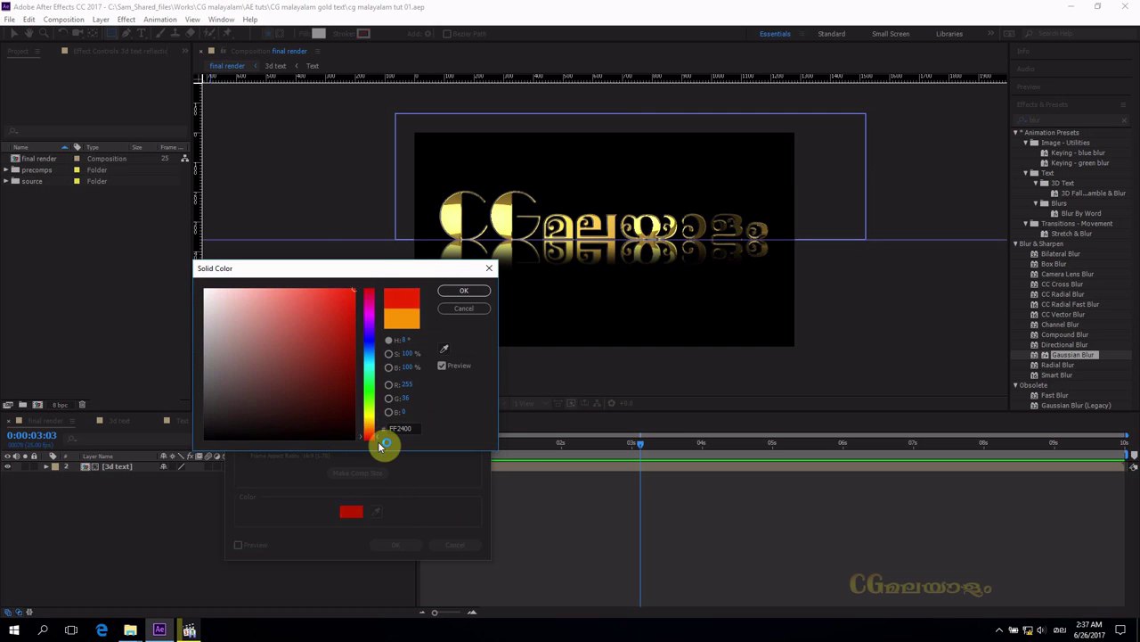
left_click(460, 300)
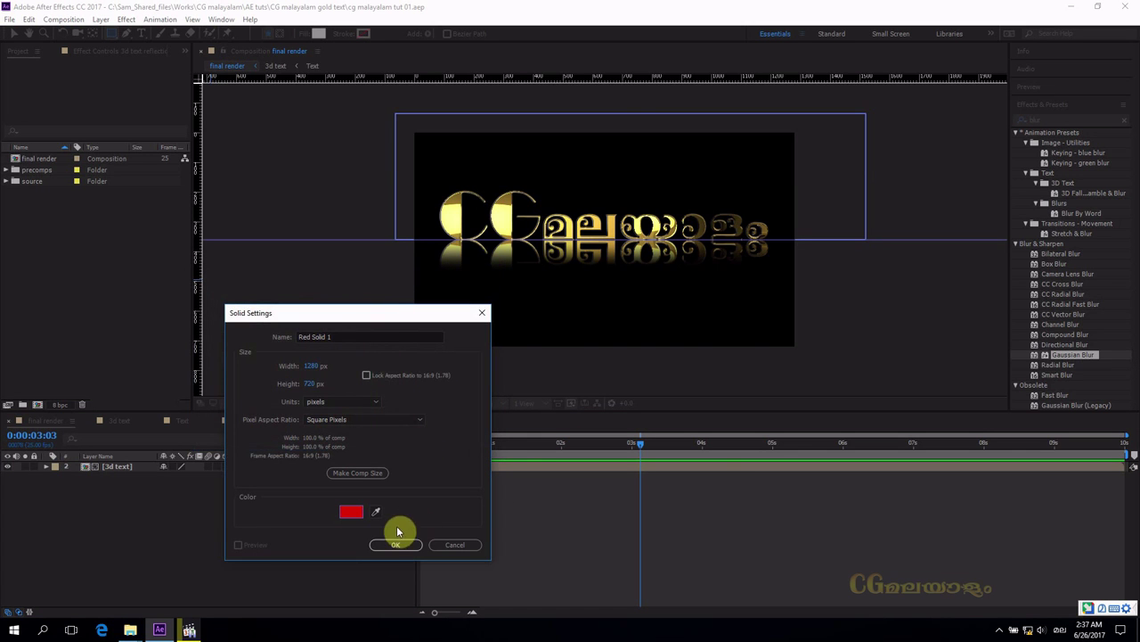
left_click_drag(378, 313, 858, 227)
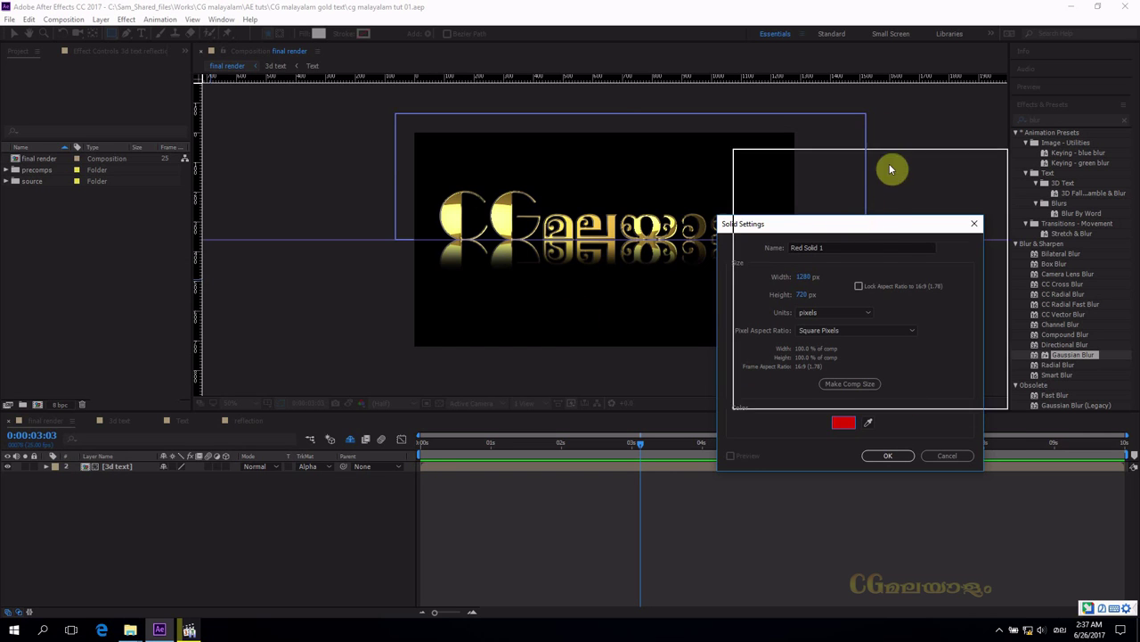
left_click_drag(867, 222, 887, 163)
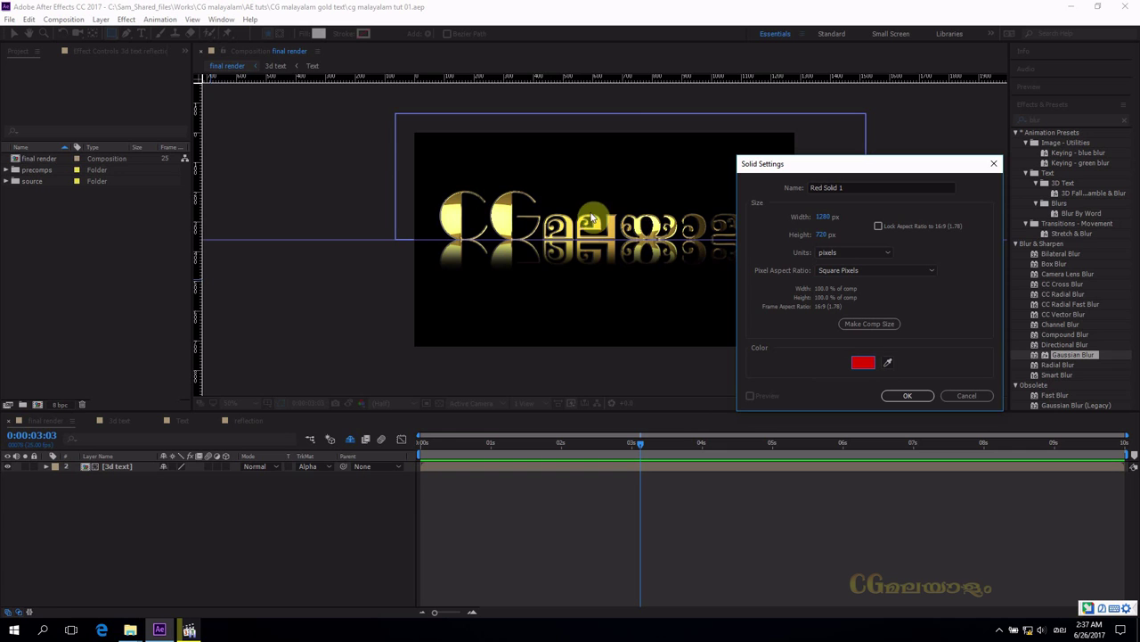
left_click(908, 397)
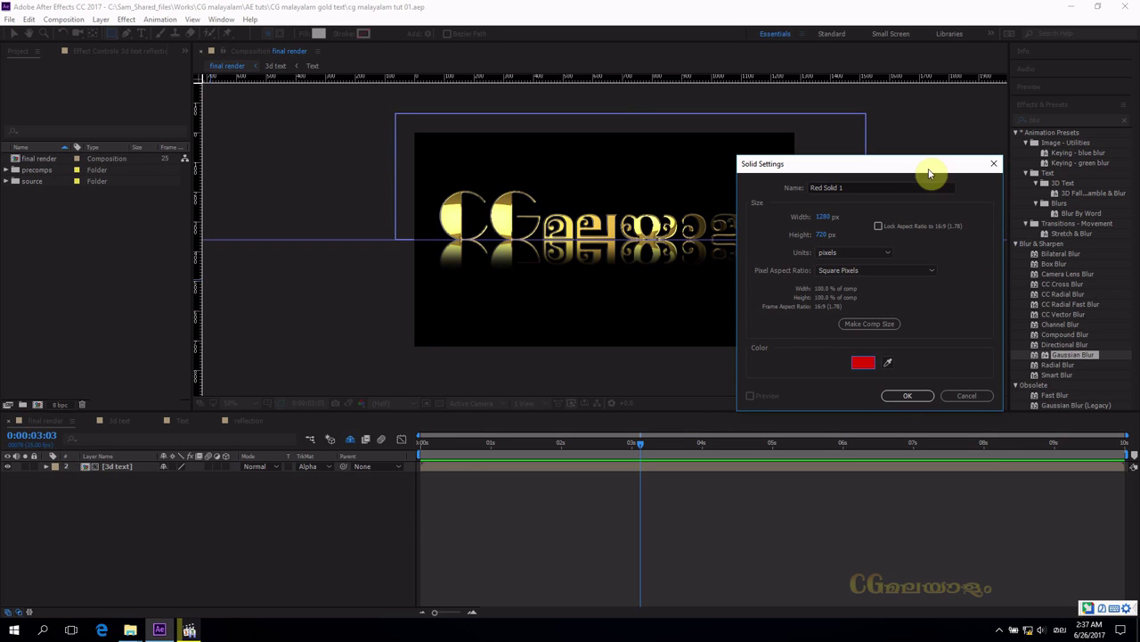
left_click_drag(896, 168, 901, 205)
left_click(912, 432)
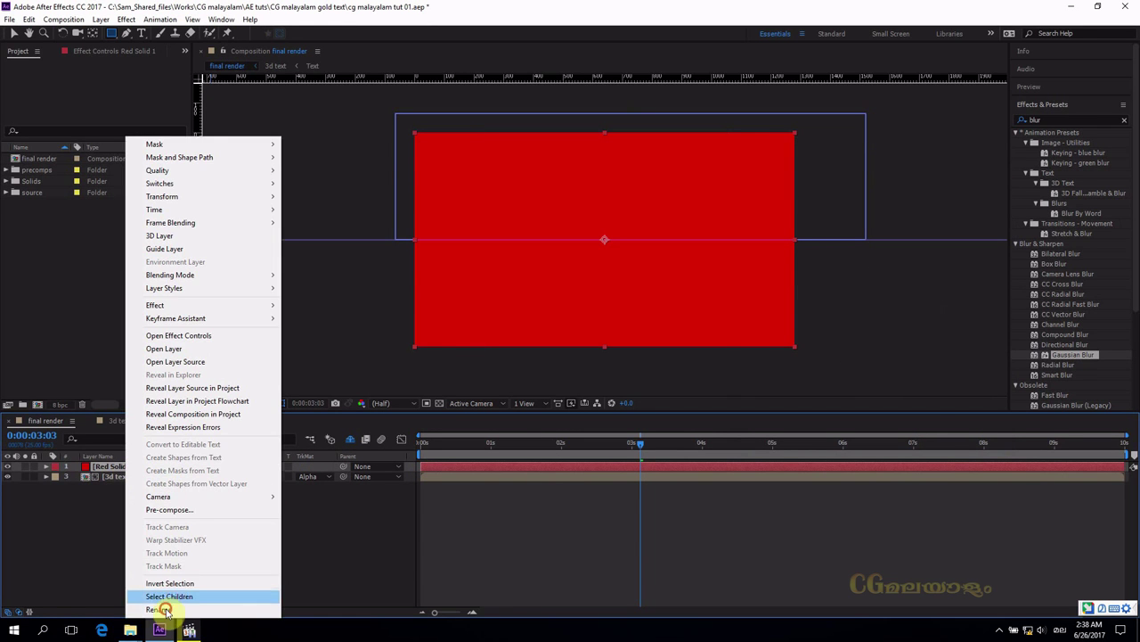
- Rename Red Solid 1 to 'bg', switching the keyboard input to English
left_click(159, 609)
type("bg")
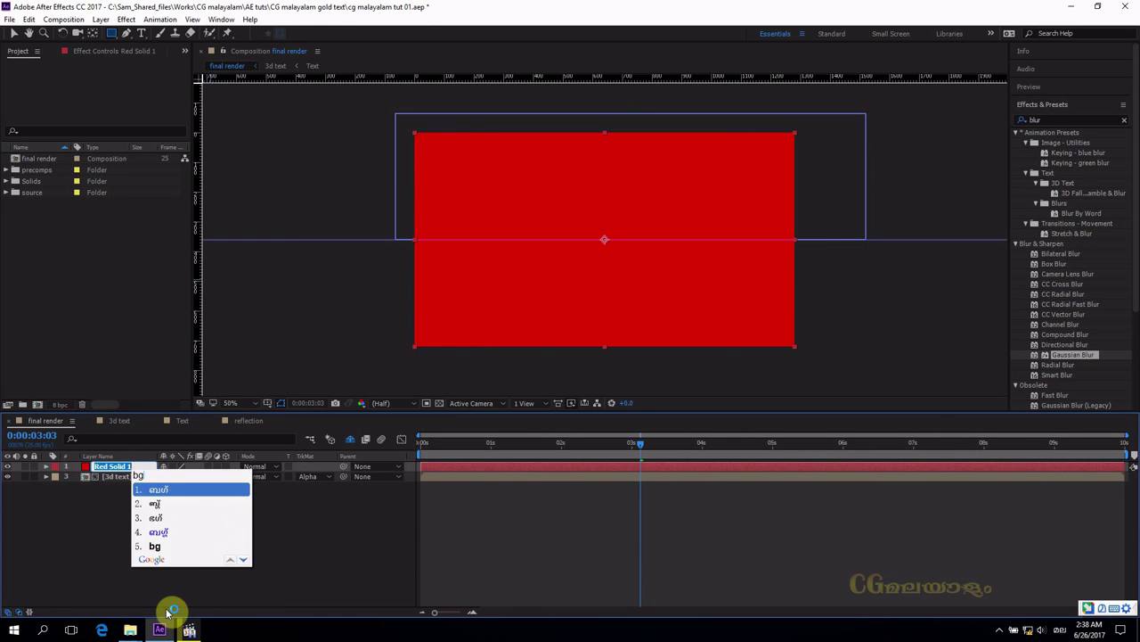
key("space")
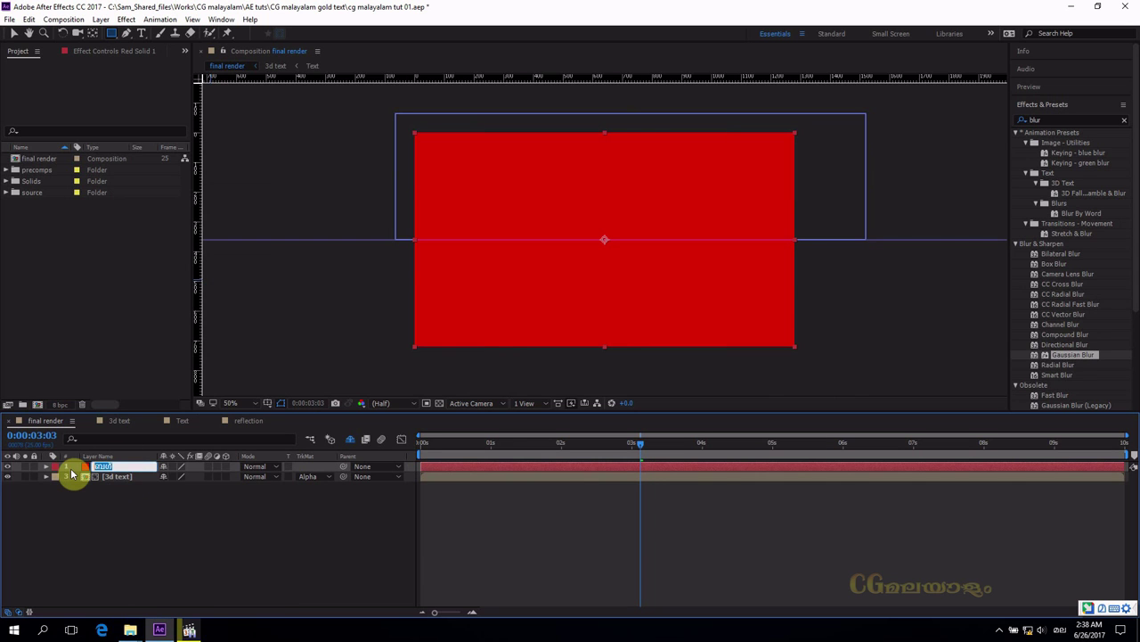
key("alt+shift")
key("super+space")
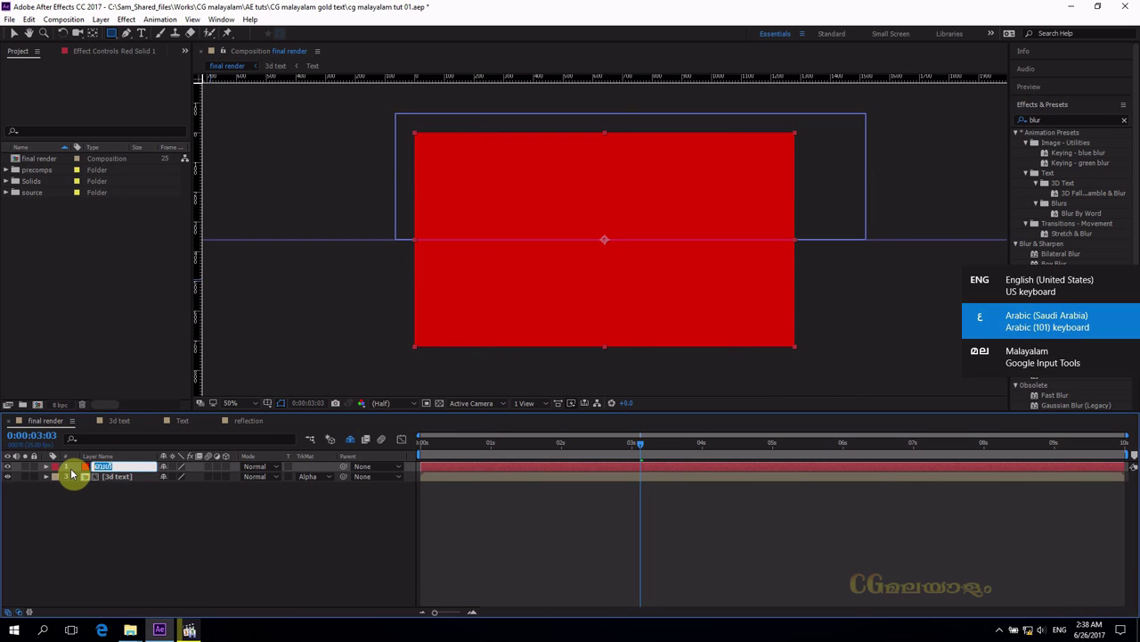
key("super+space")
key("super+space")
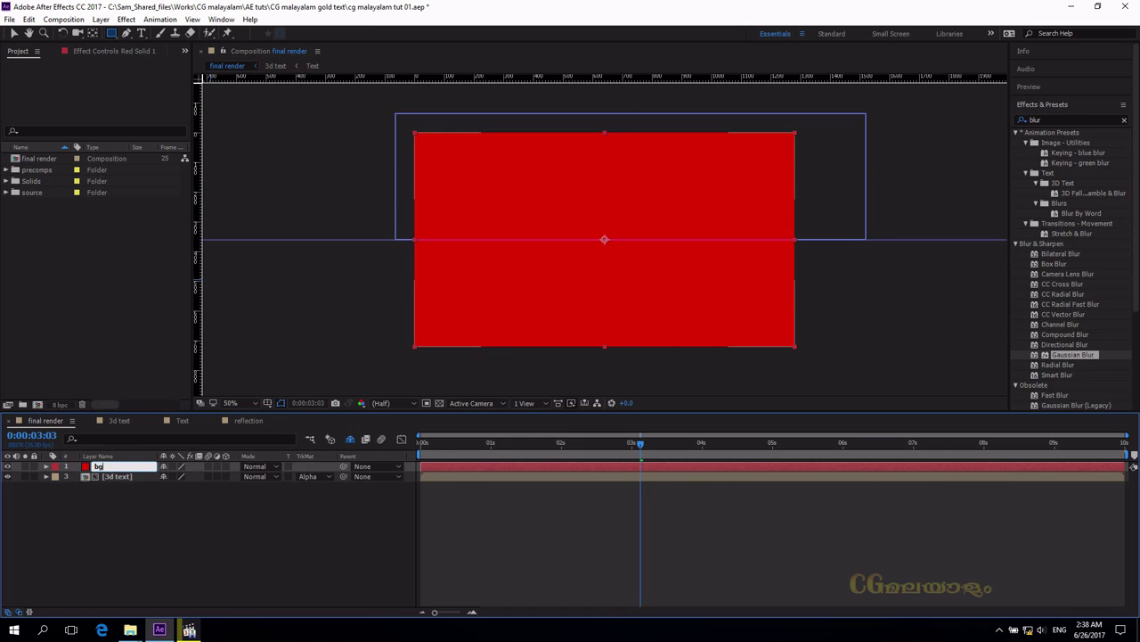
left_click(122, 507)
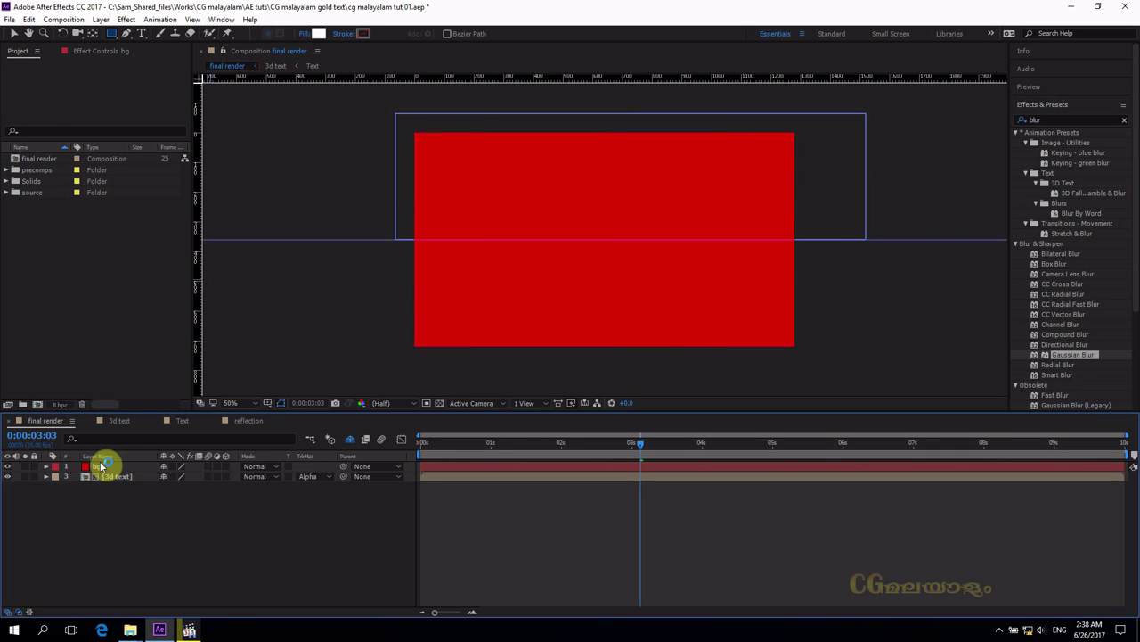
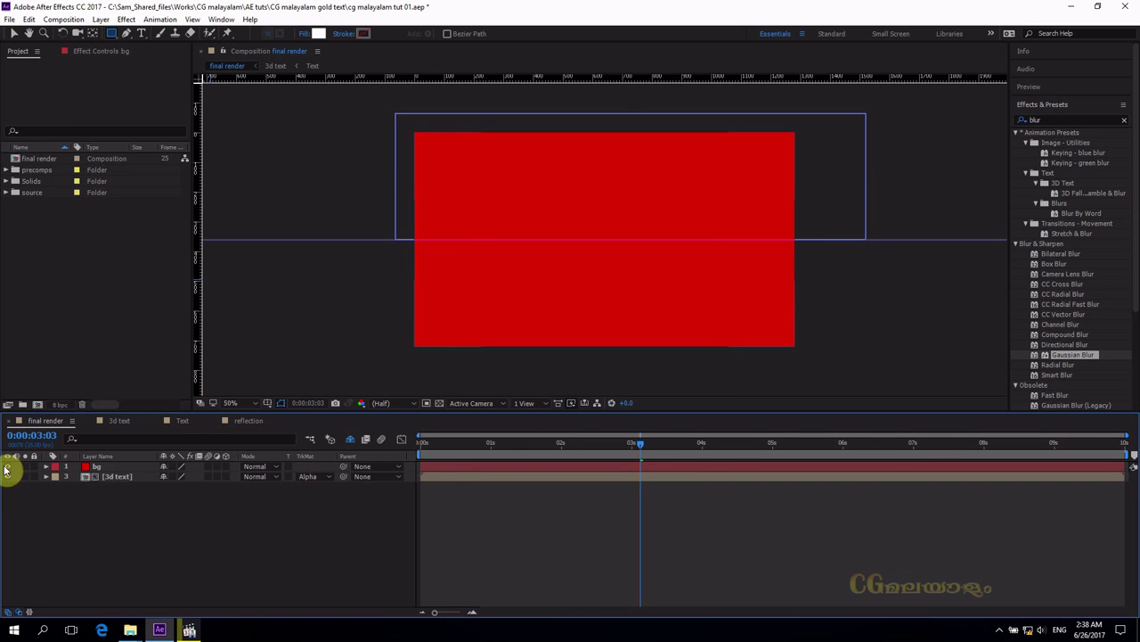
- Drag the bg layer below the 3d text layer and unhide the shy layers
left_click(100, 468)
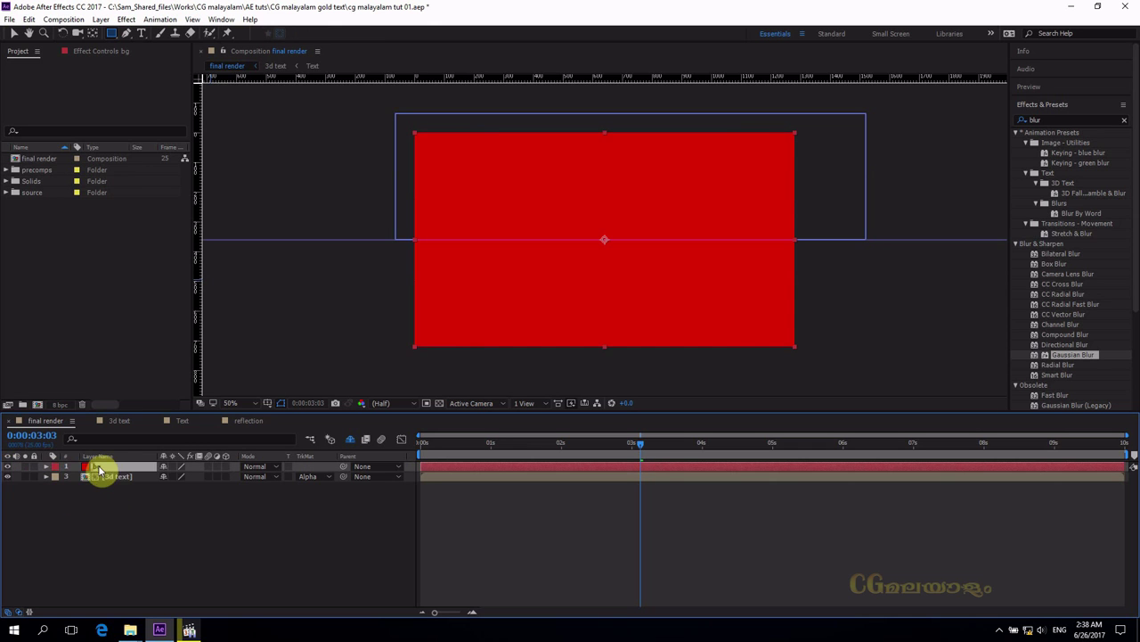
left_click_drag(114, 531, 111, 489)
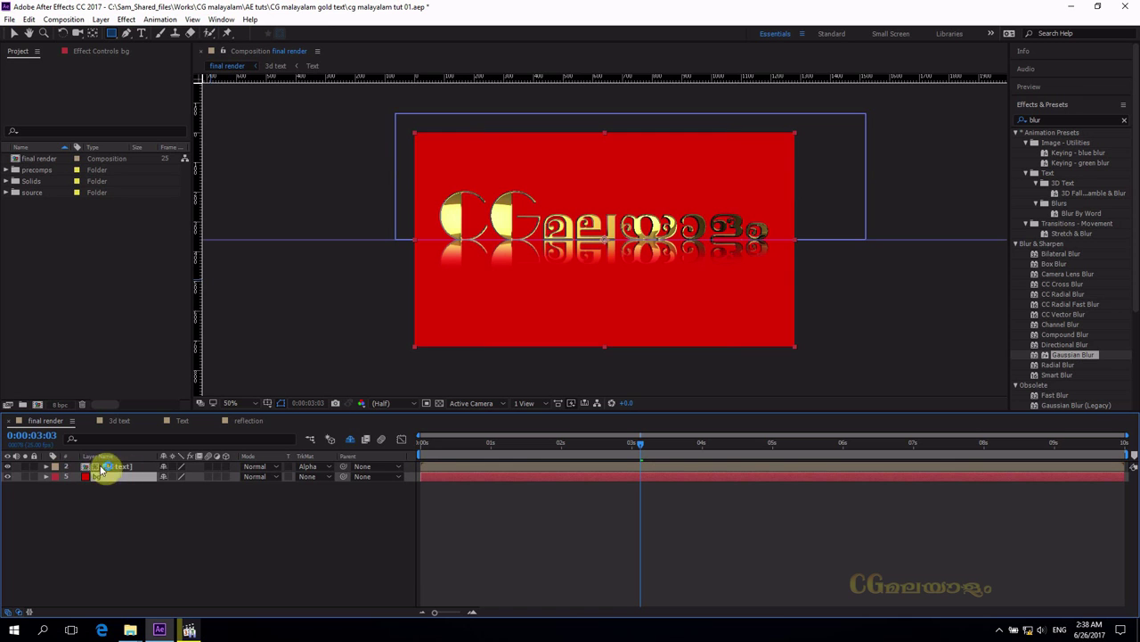
left_click(351, 441)
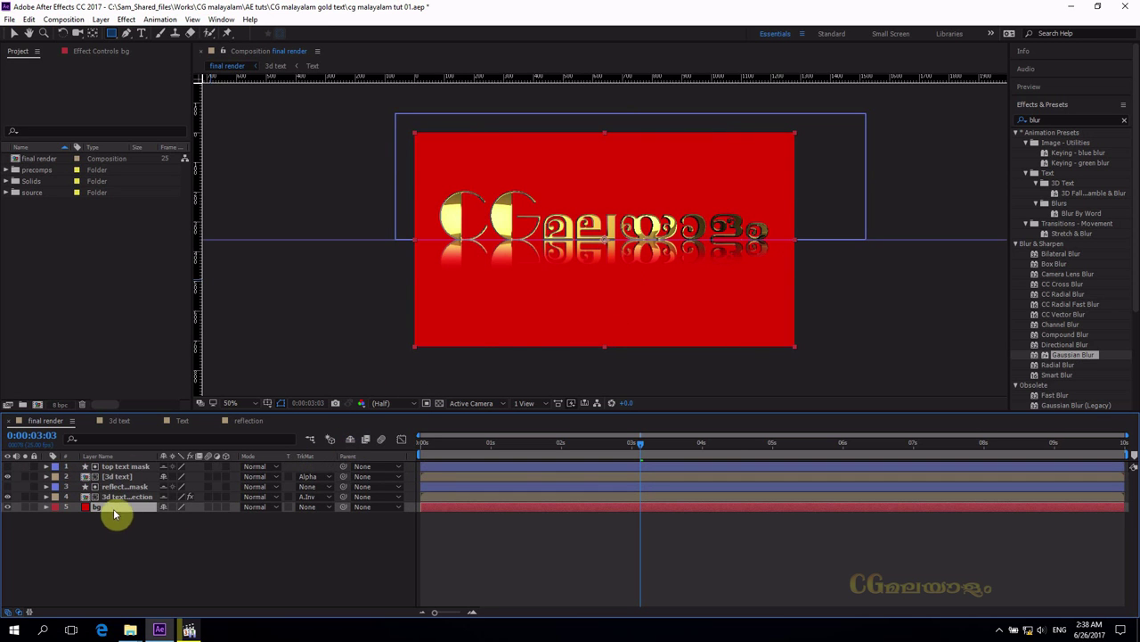
- Check the layer stack and compare against the finished intro reference video
scroll(609, 228, "up", 2)
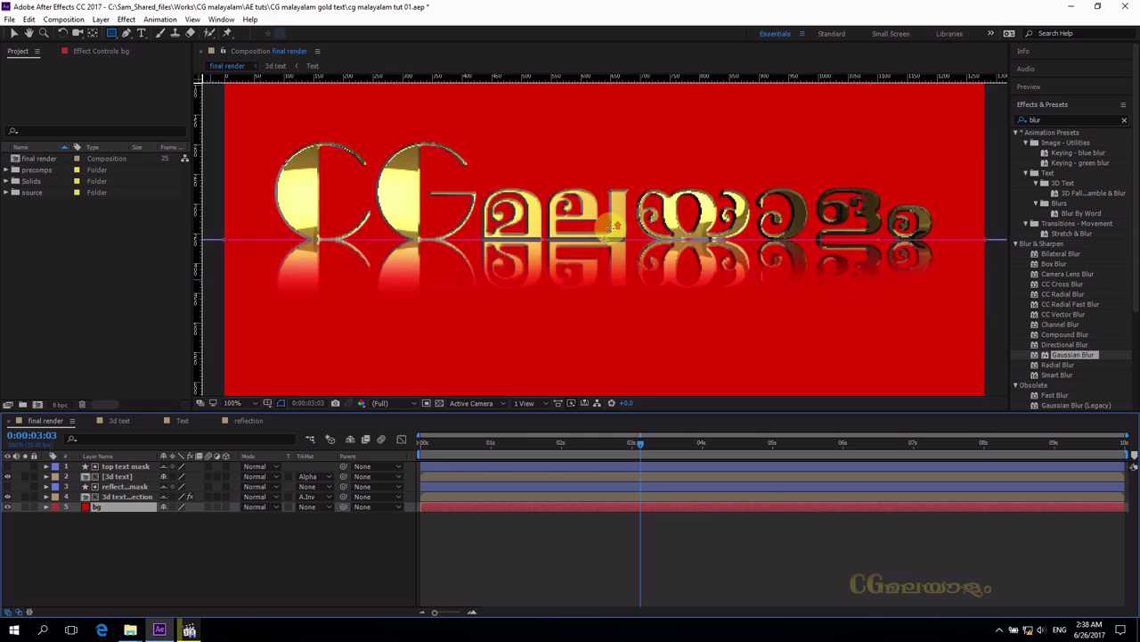
scroll(615, 230, "down", 1)
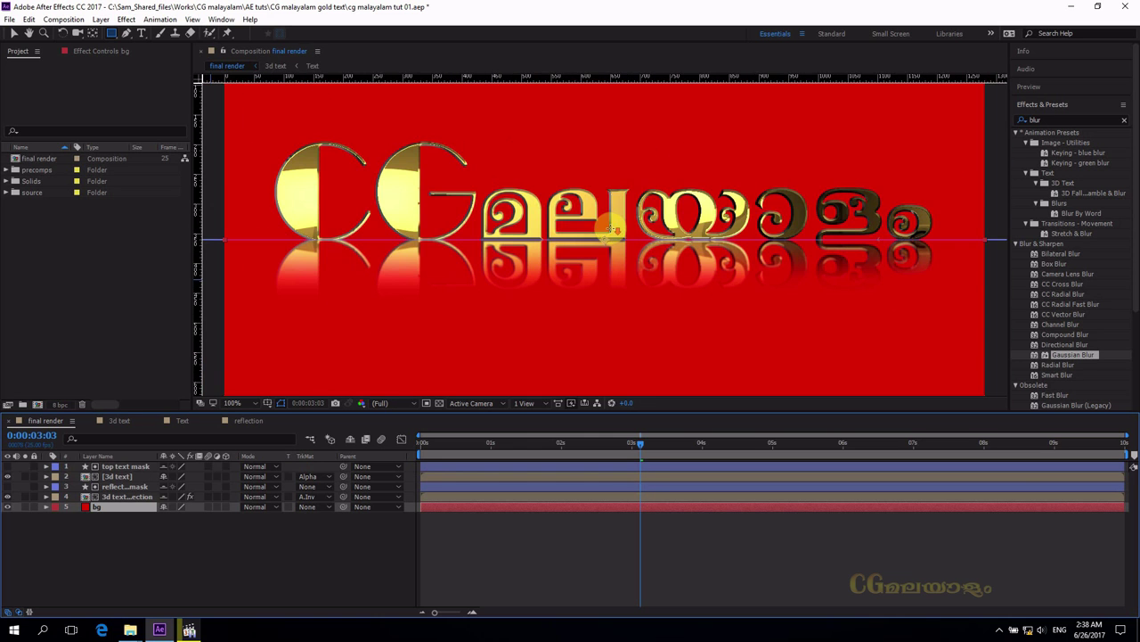
left_click(189, 629)
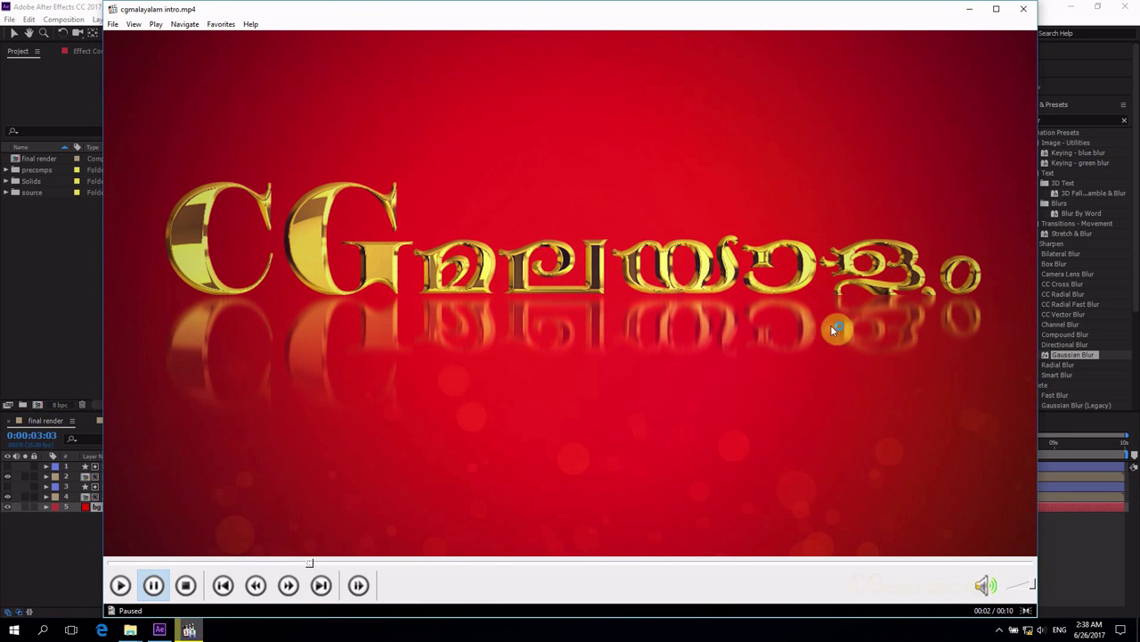
left_click(969, 9)
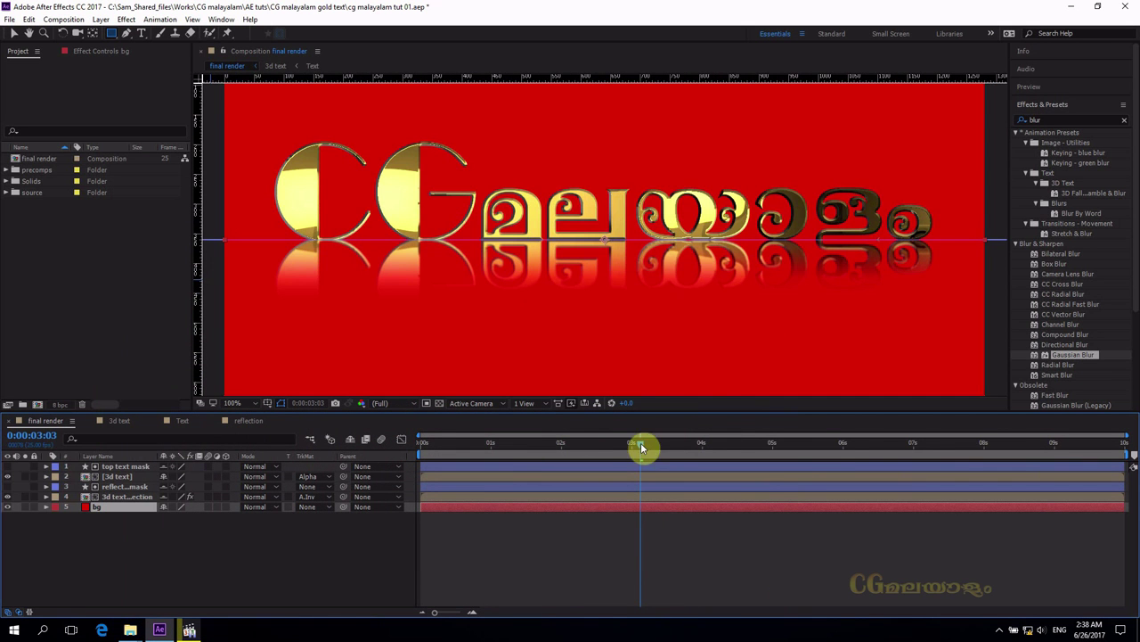
- Scrub to 0:00:05:13 and compare the viewer at 50% and 100% zoom
left_click_drag(642, 447, 806, 449)
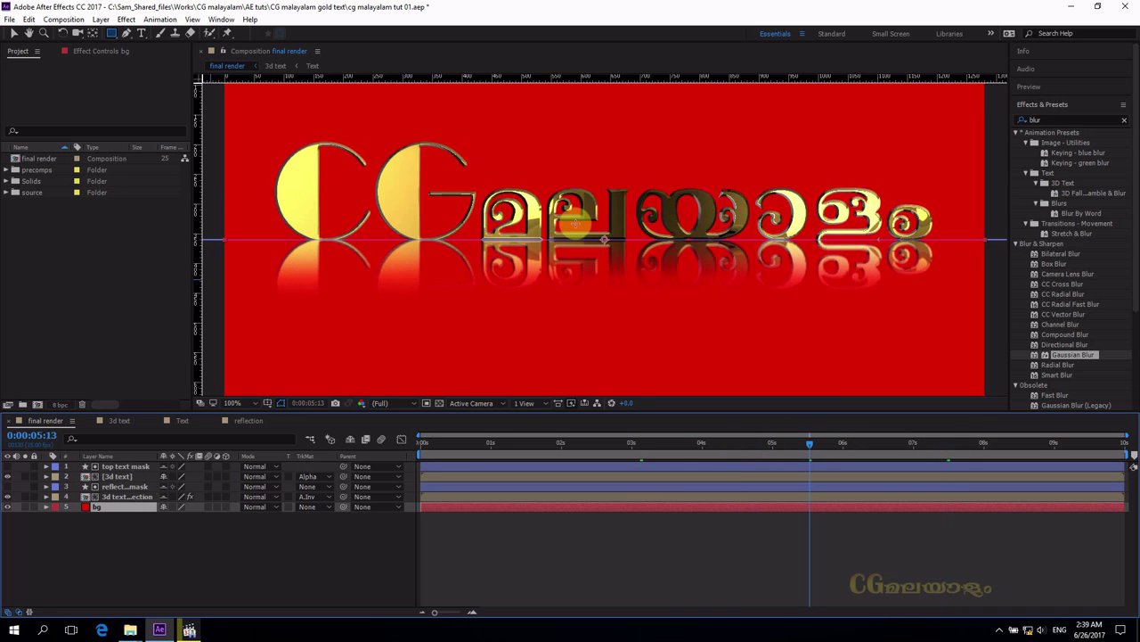
key("comma")
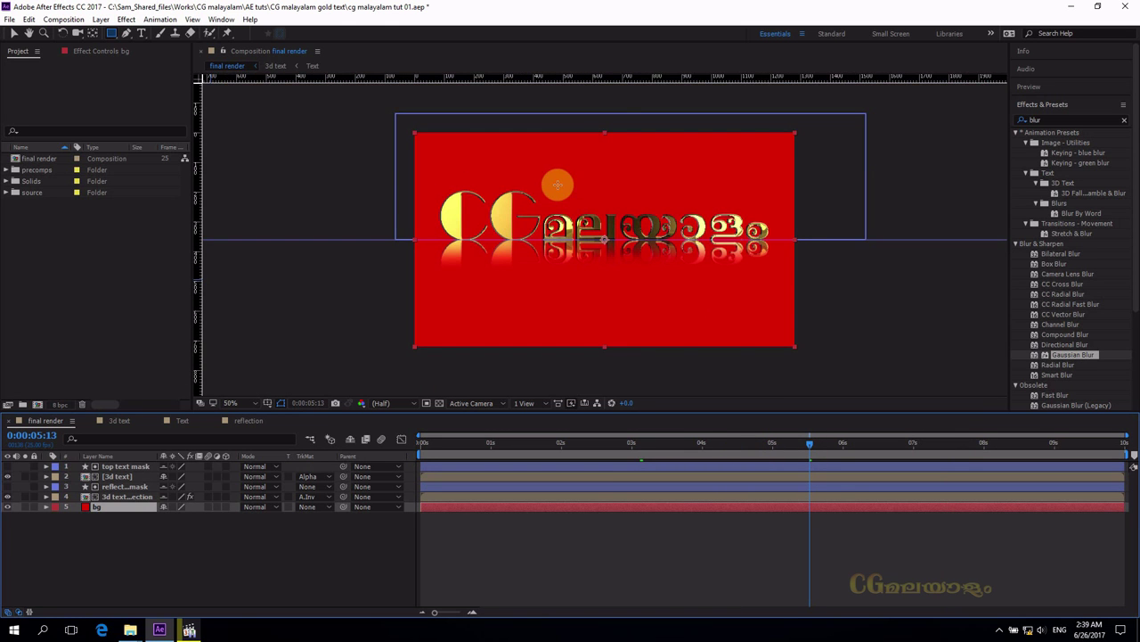
key("period")
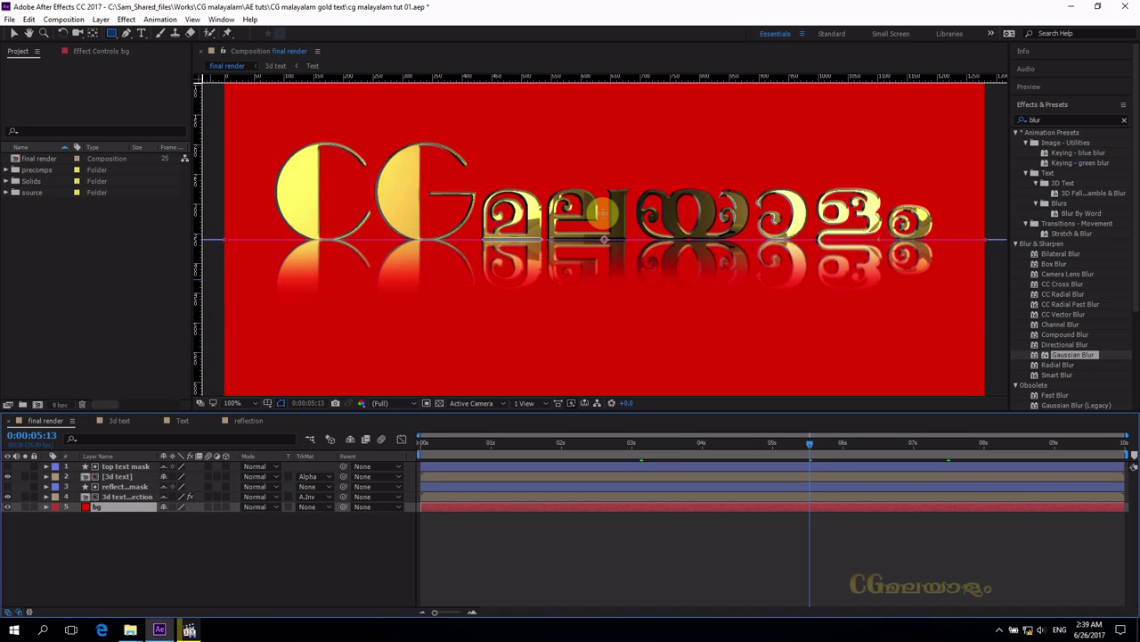
key("comma")
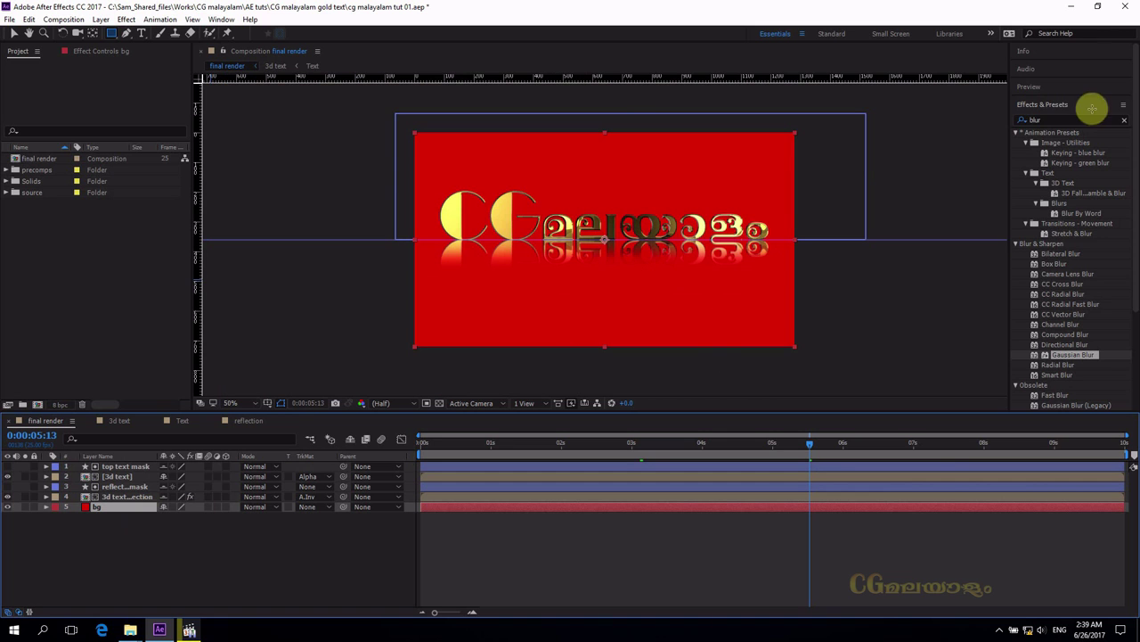
- Apply CC Vignette from a 'vign' search to the bg layer with Amount 244
left_click(1051, 122)
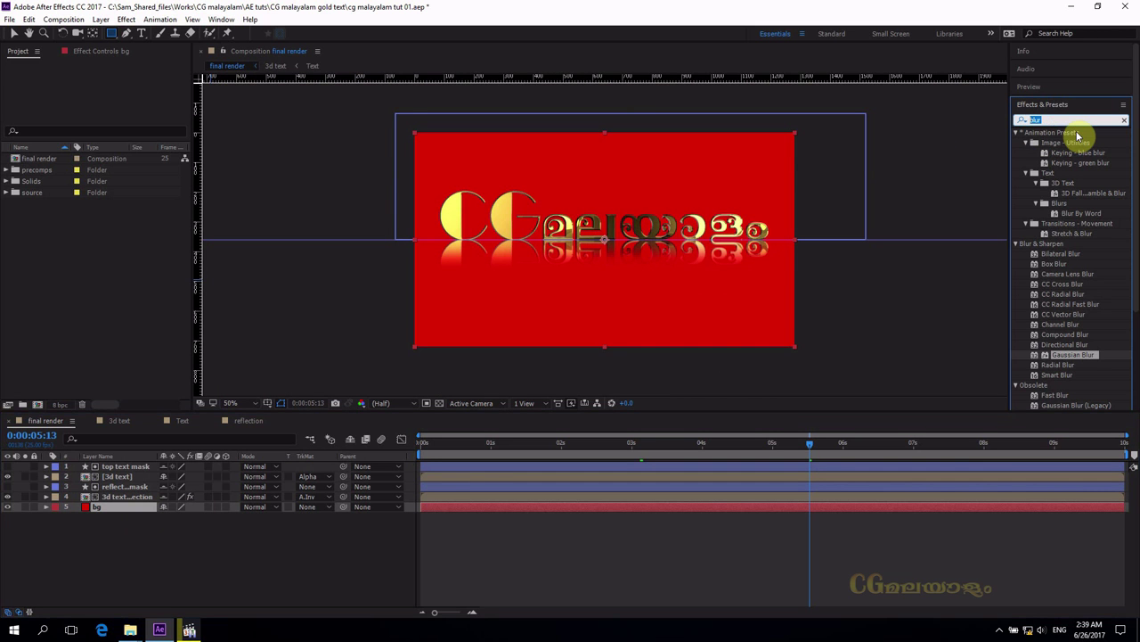
type("vignet")
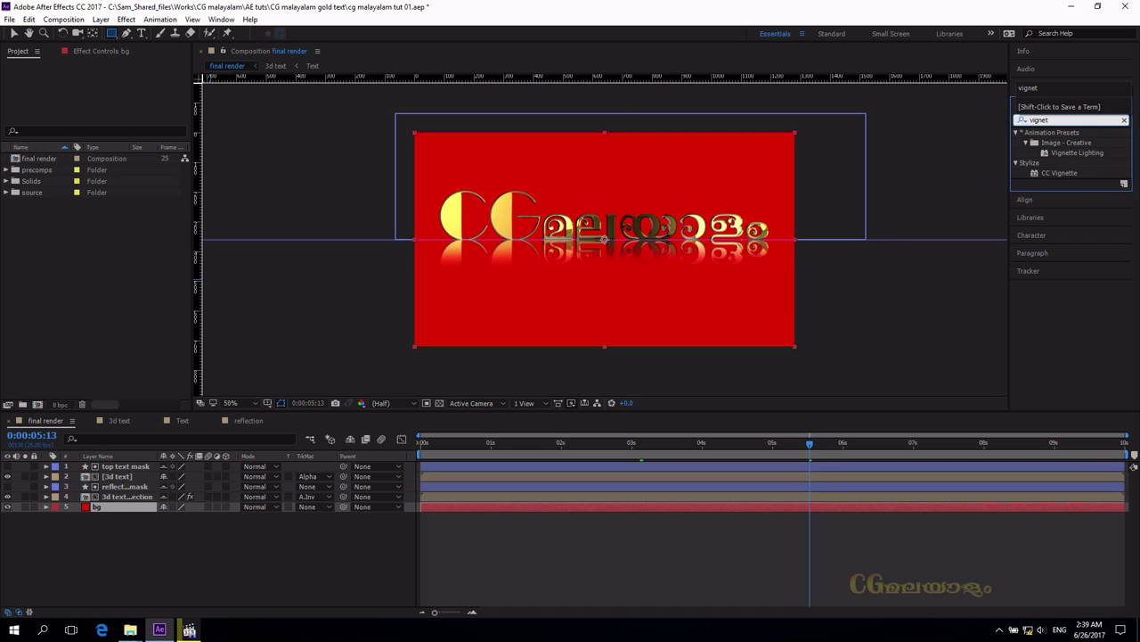
left_click(1064, 173)
left_click_drag(1063, 172, 134, 507)
key("v")
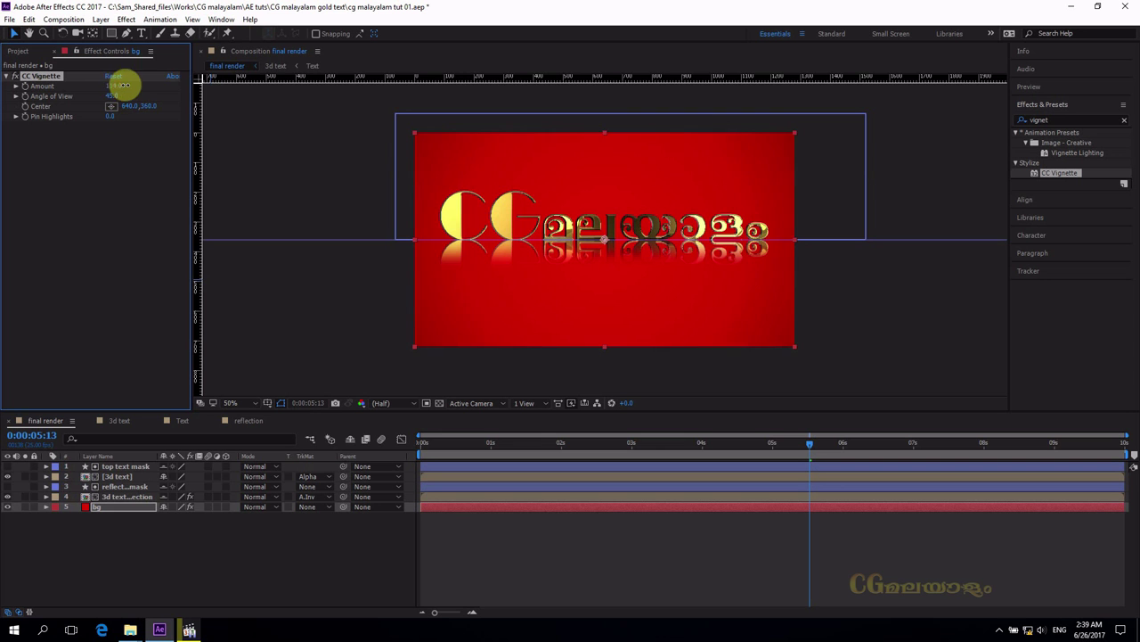
left_click_drag(141, 82, 196, 85)
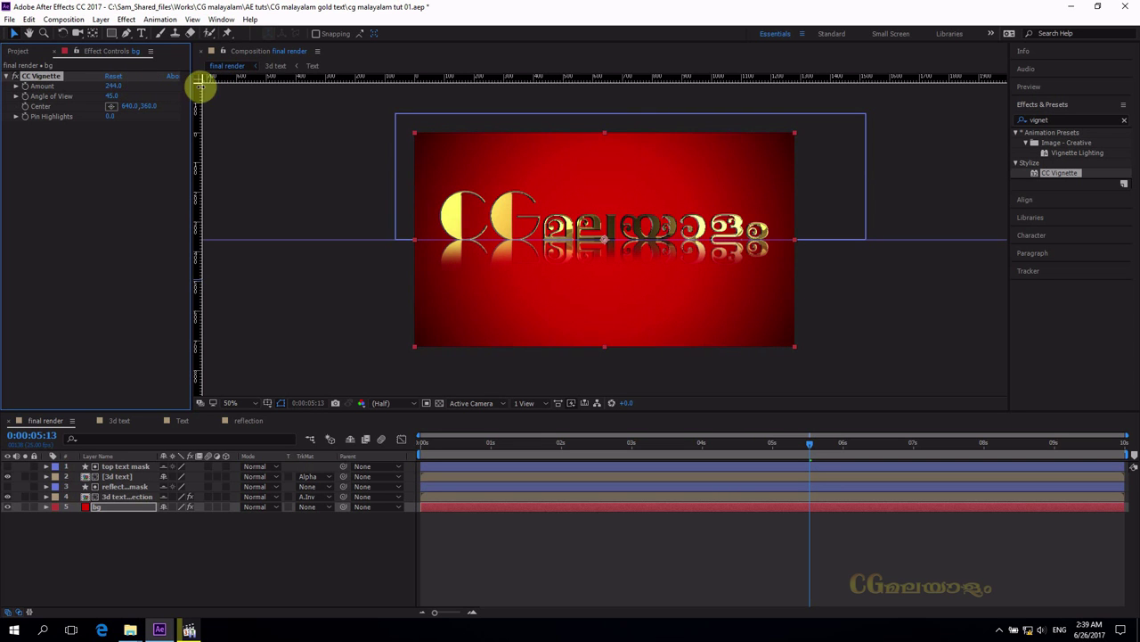
left_click(525, 545)
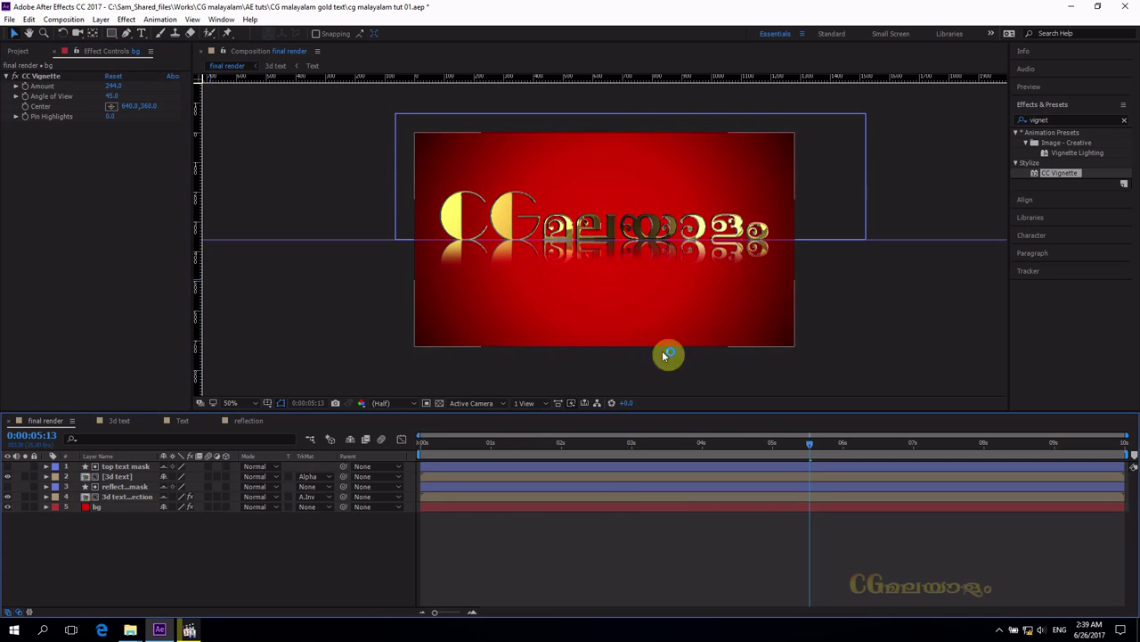
left_click(189, 629)
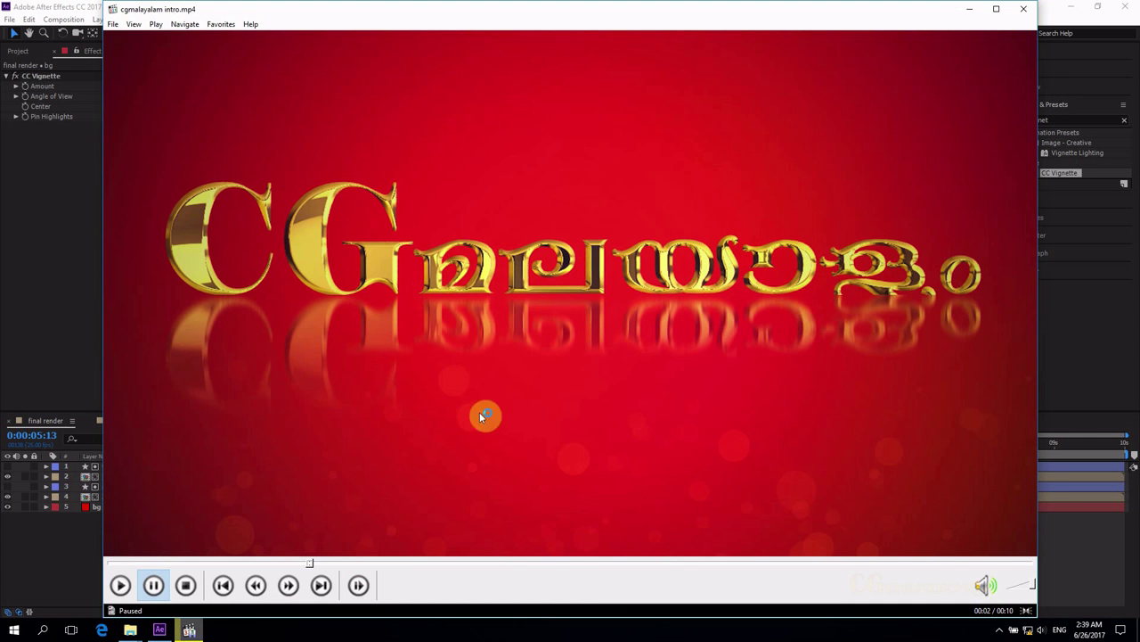
left_click(967, 11)
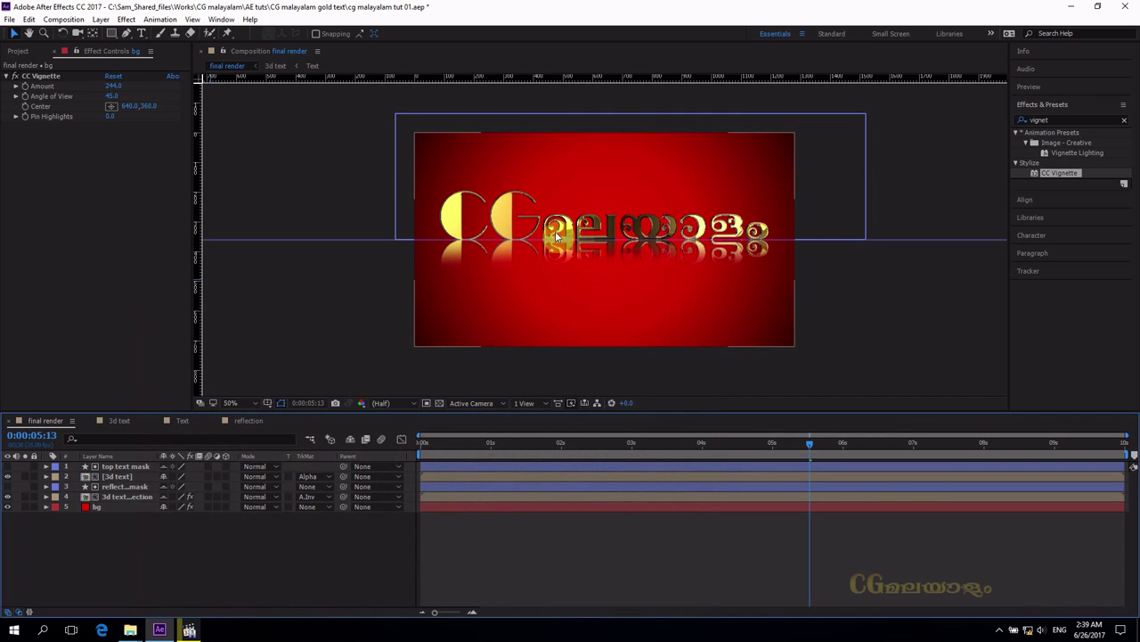
- Increment-save the project as version 02 and add a black solid named particle
left_click(8, 19)
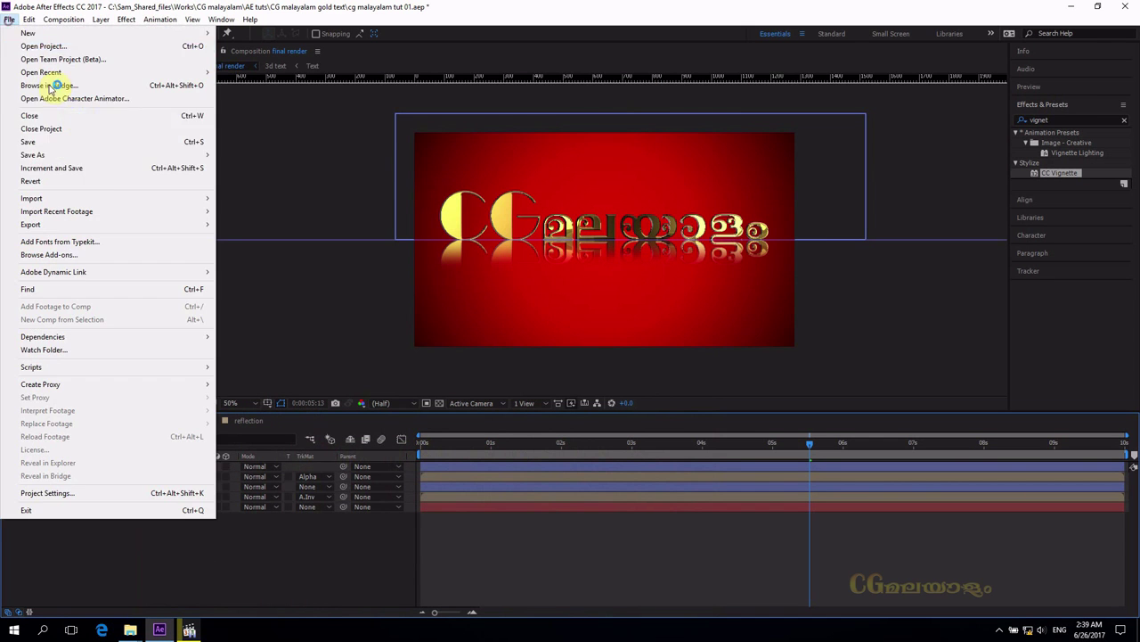
left_click(96, 170)
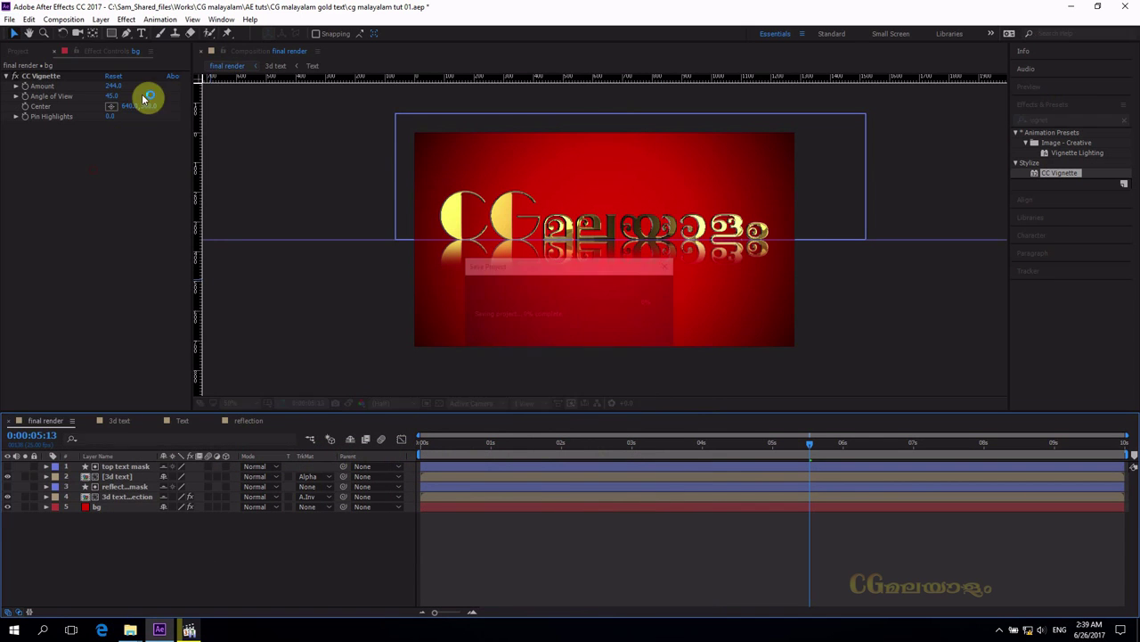
right_click(203, 565)
mouse_move(336, 452)
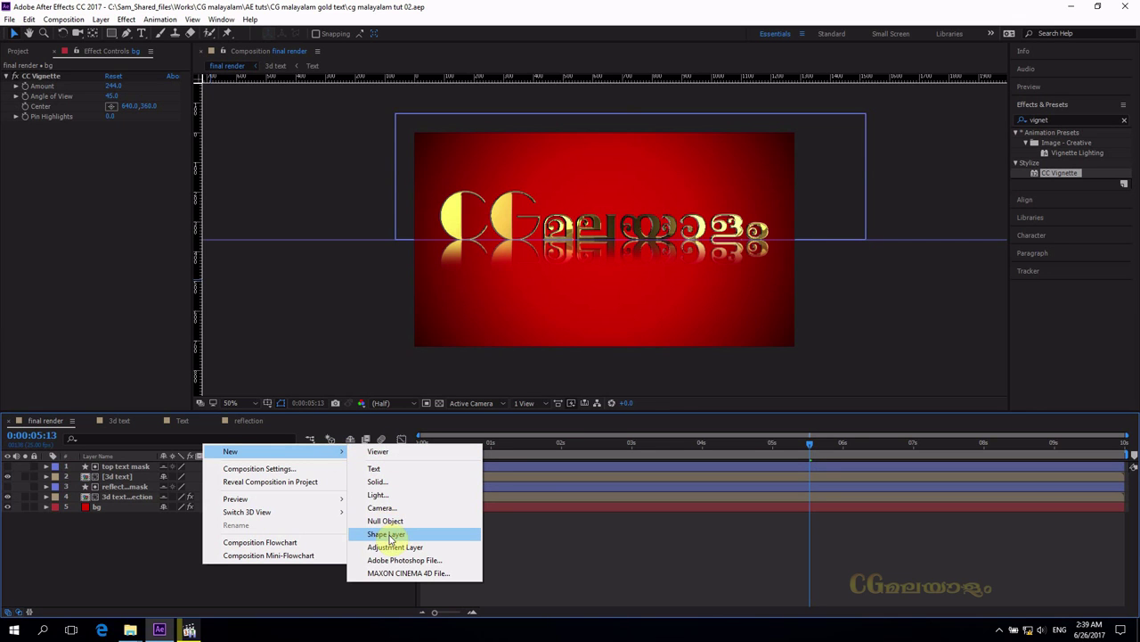
left_click(381, 481)
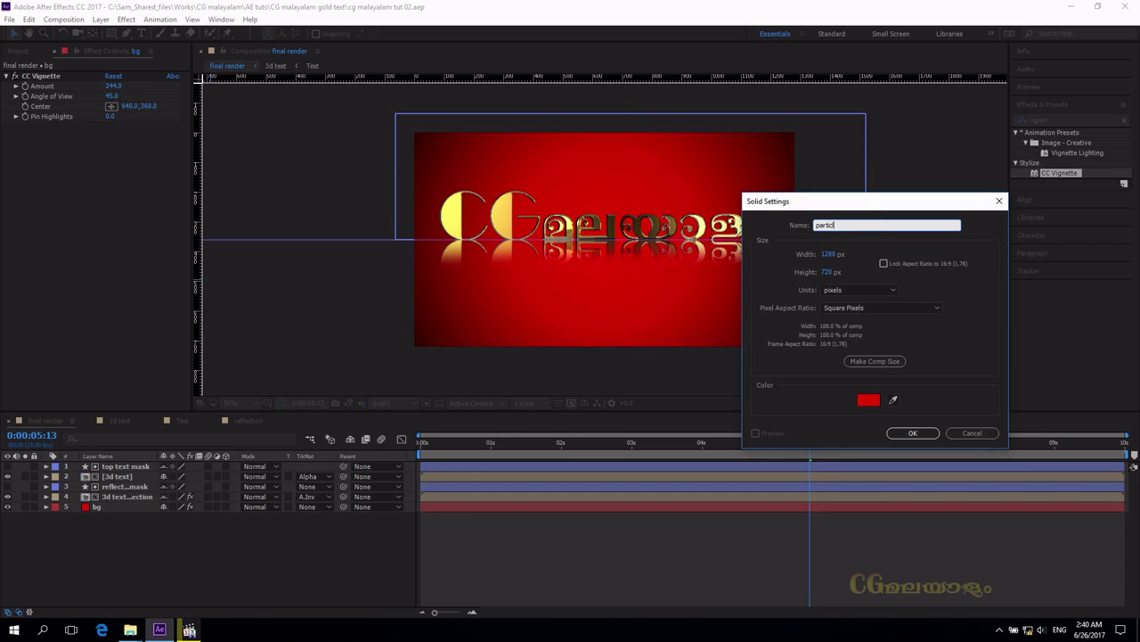
left_click(869, 400)
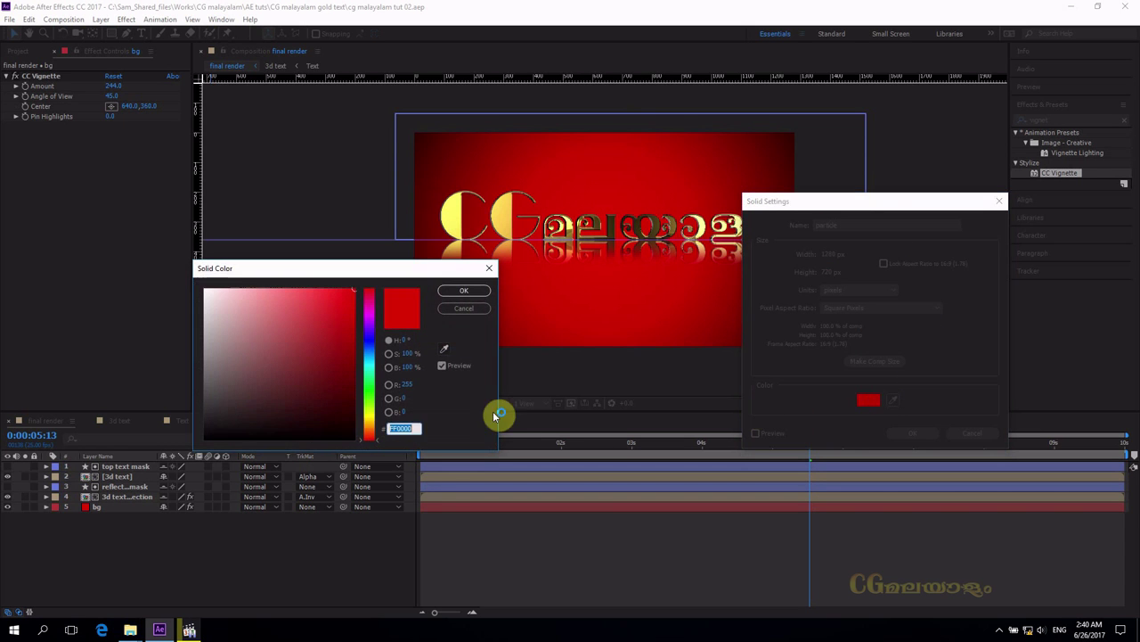
left_click(207, 436)
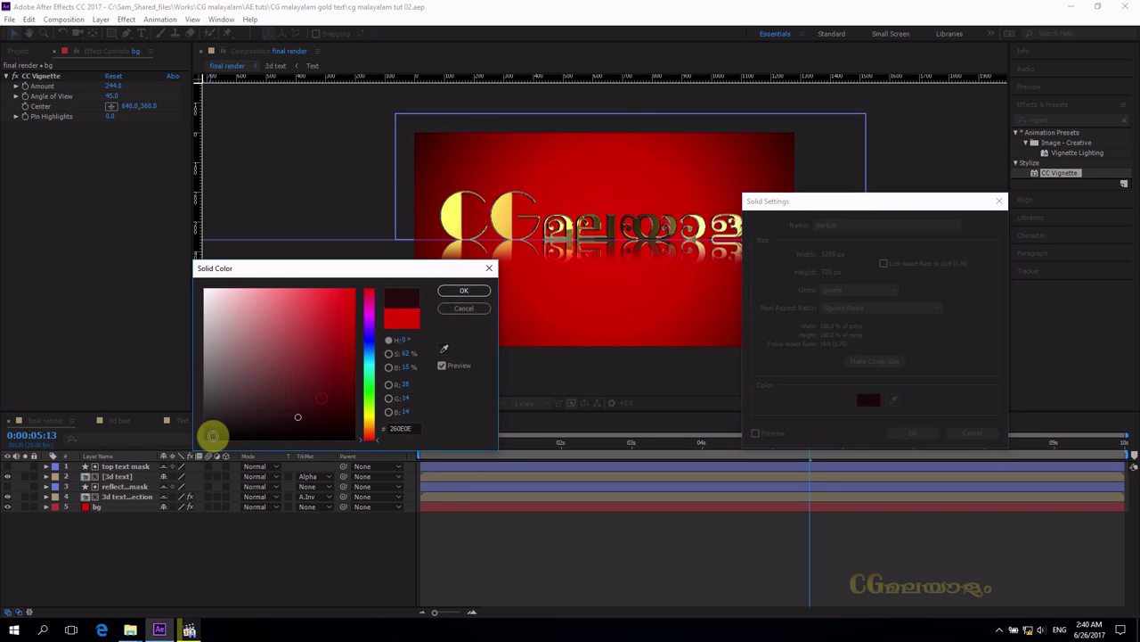
left_click(463, 293)
left_click(914, 433)
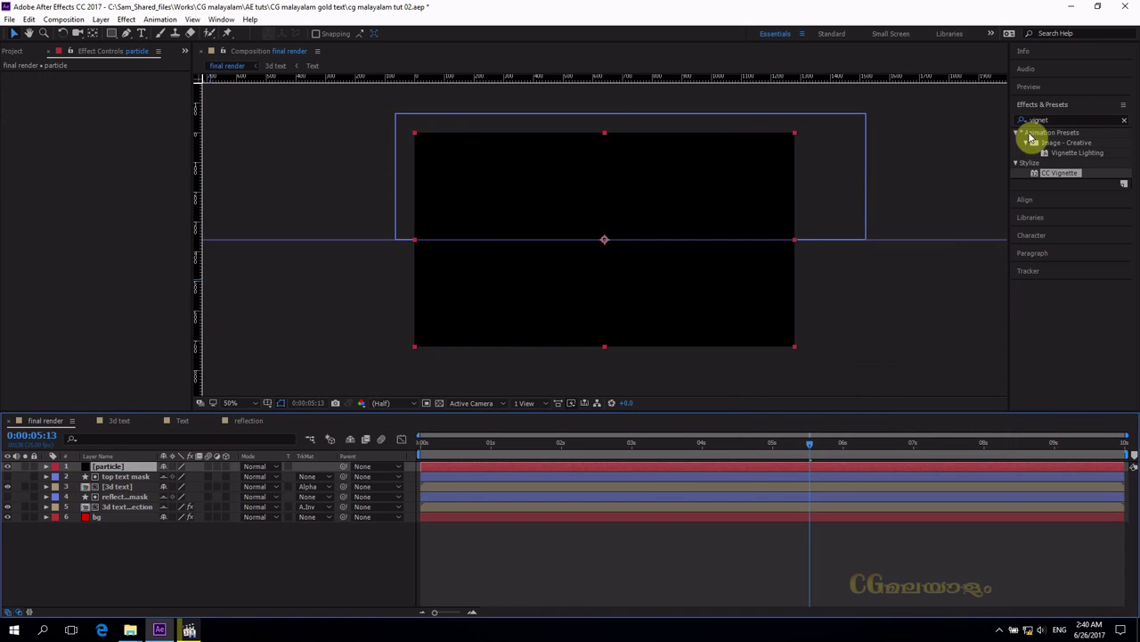
- Search 'parti' and apply CC Particle World to the particle layer
double_click(1065, 118)
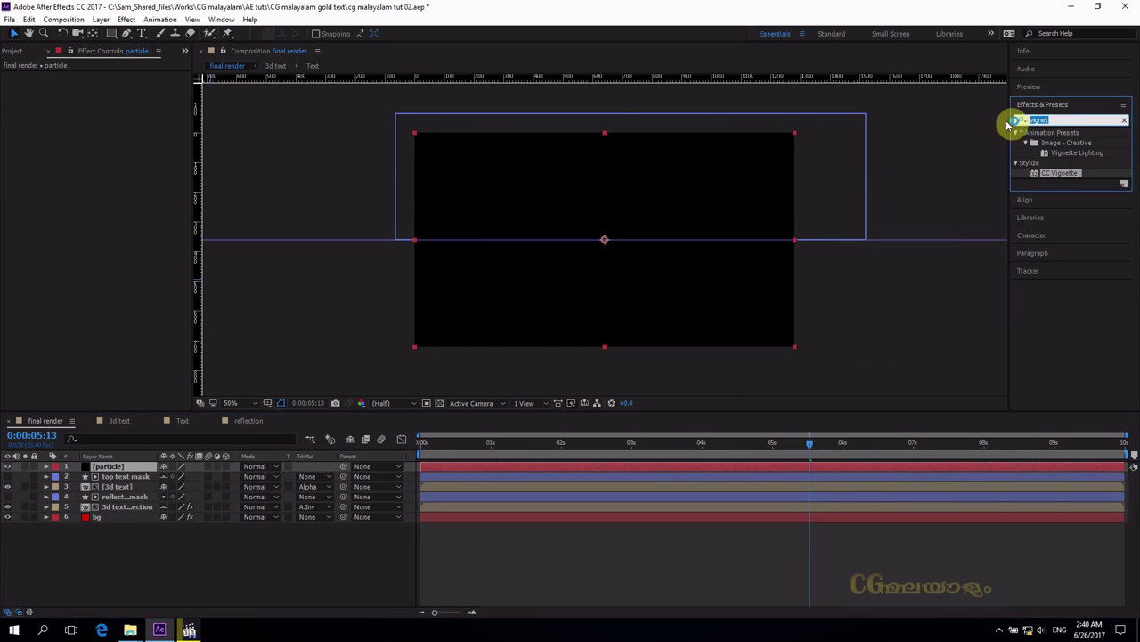
type("particle")
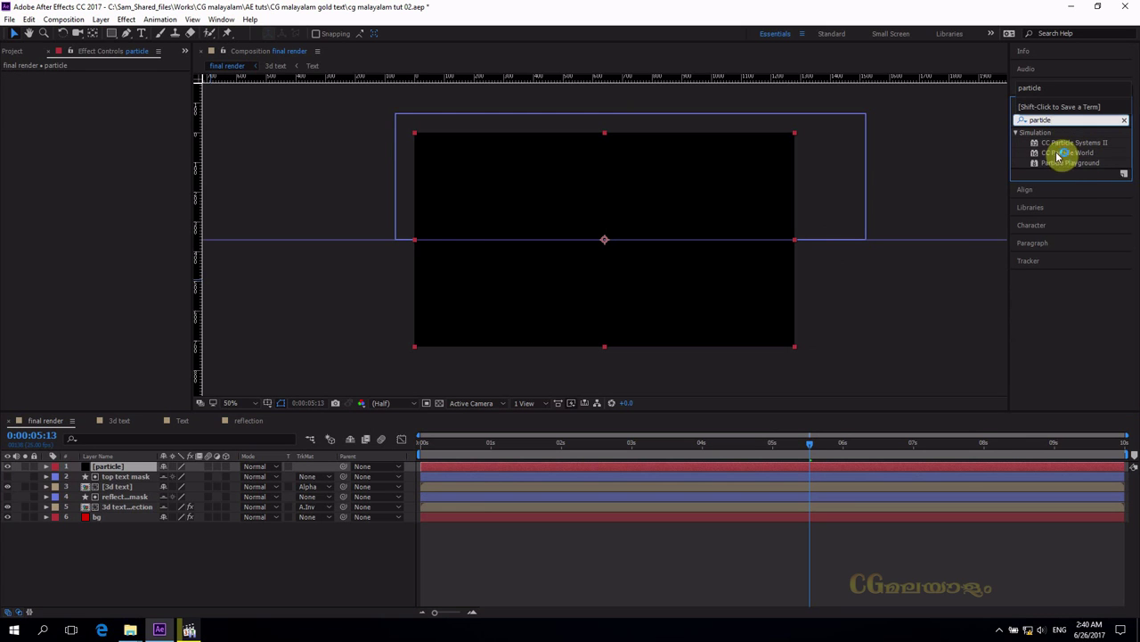
mouse_move(1068, 163)
left_mouse_down()
mouse_move(1053, 186)
mouse_move(1063, 189)
left_mouse_up()
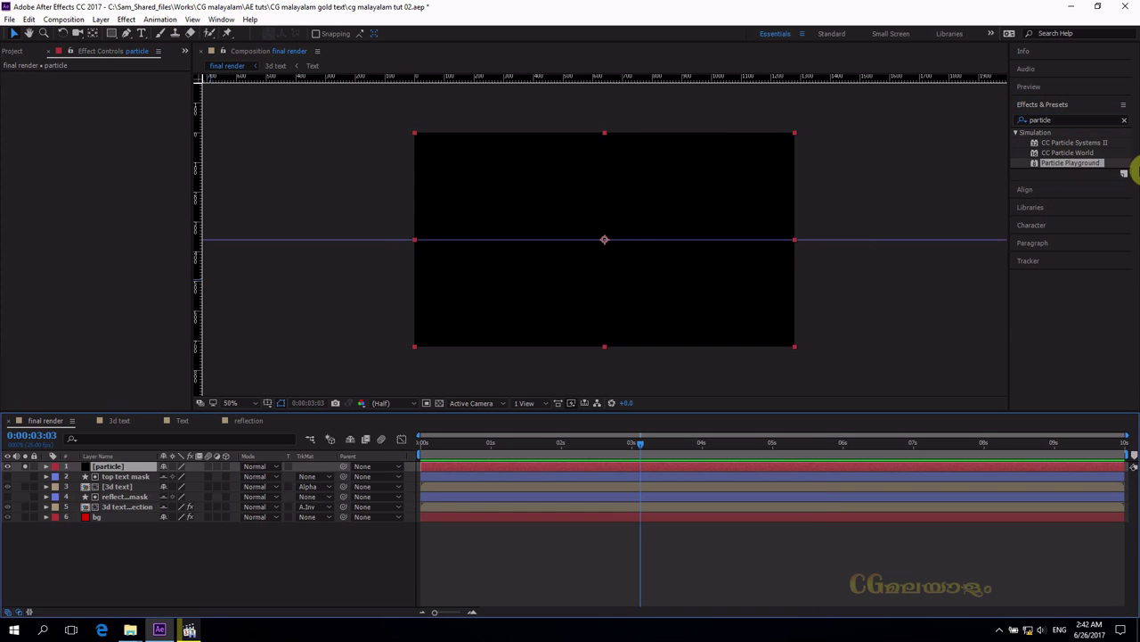
left_click(1093, 154)
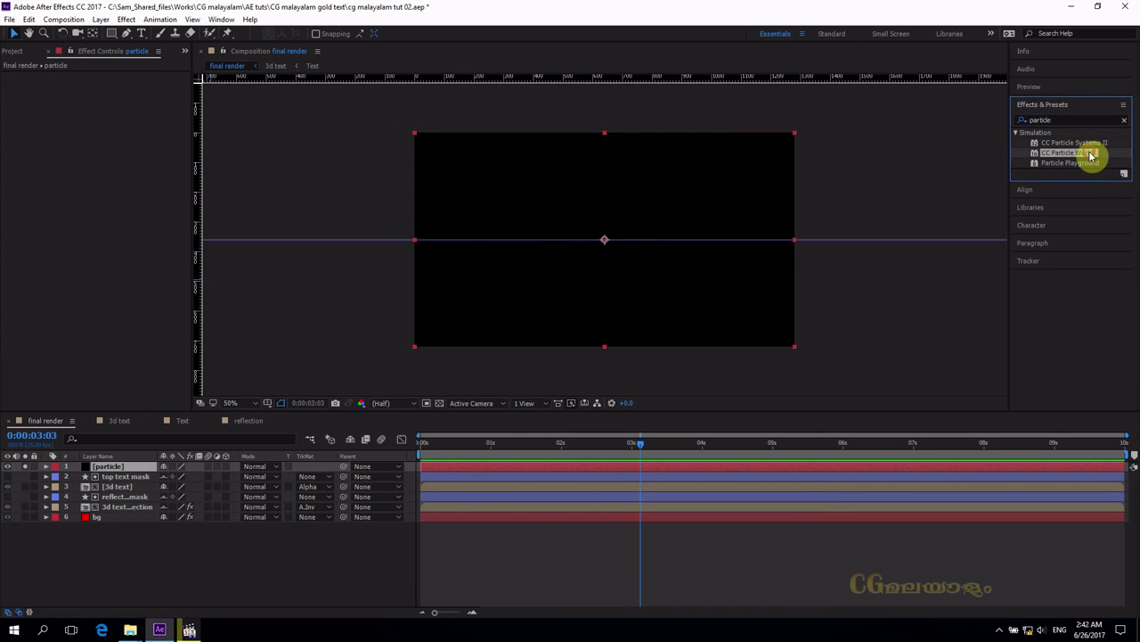
left_click_drag(1092, 154, 132, 466)
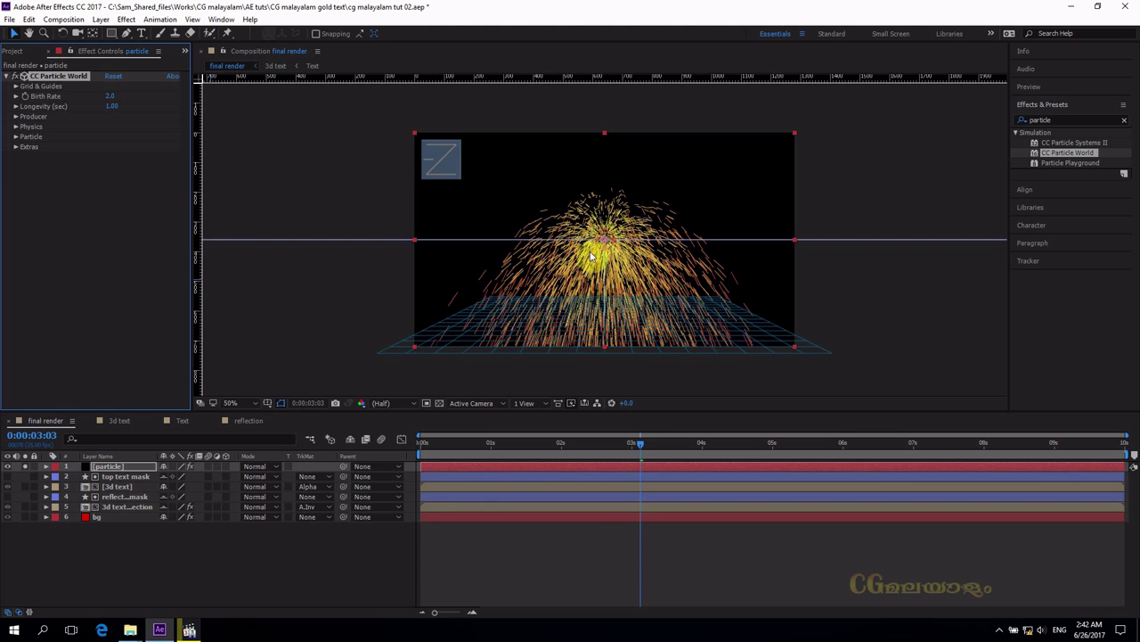
- Preview the particles, expand Producer and Physics, and list the Animation modes
left_click_drag(640, 443, 364, 423)
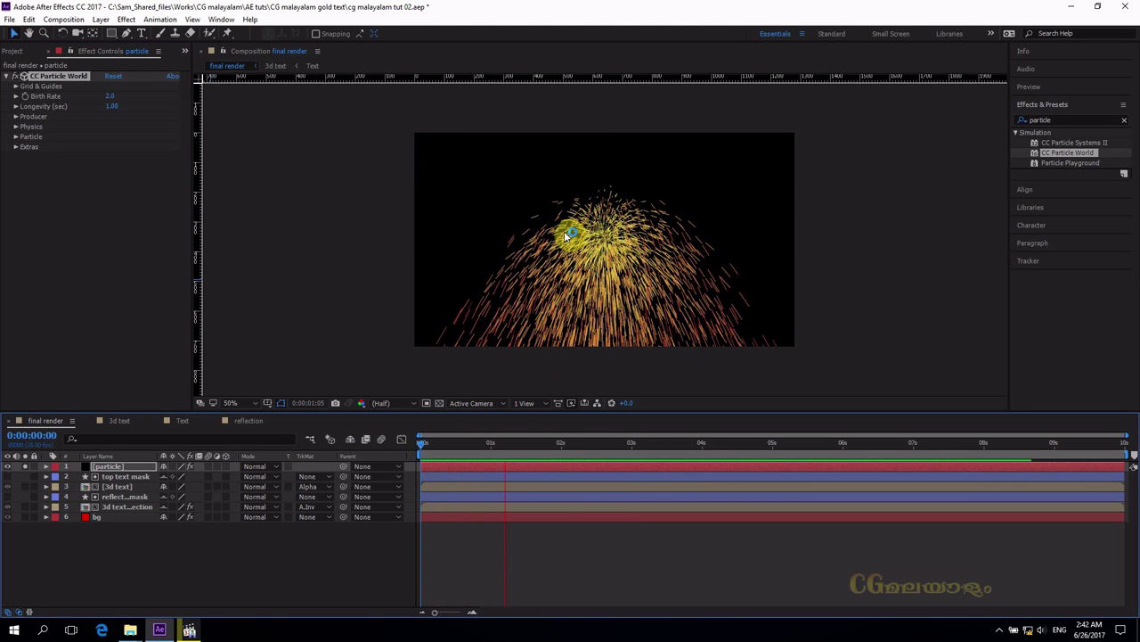
left_click(25, 119)
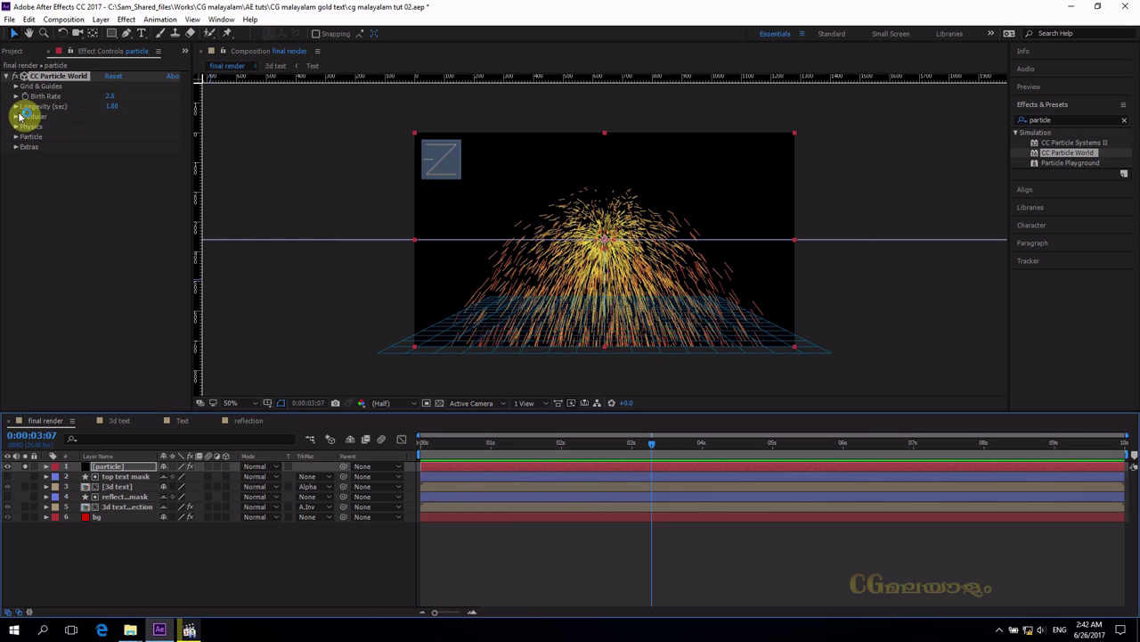
left_click(16, 116)
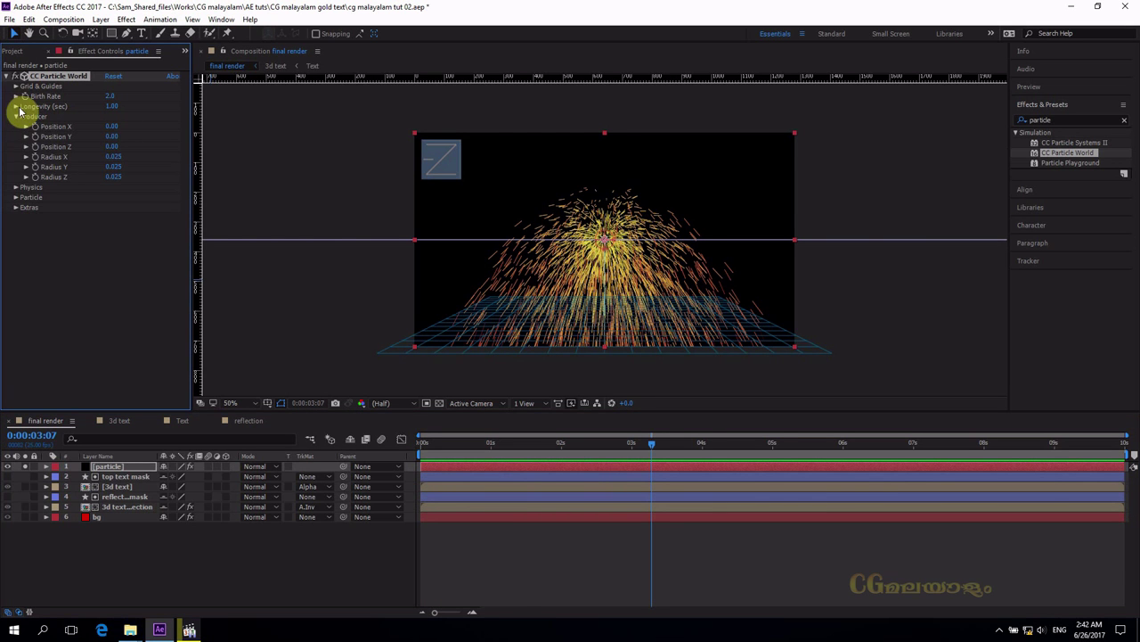
left_click(16, 188)
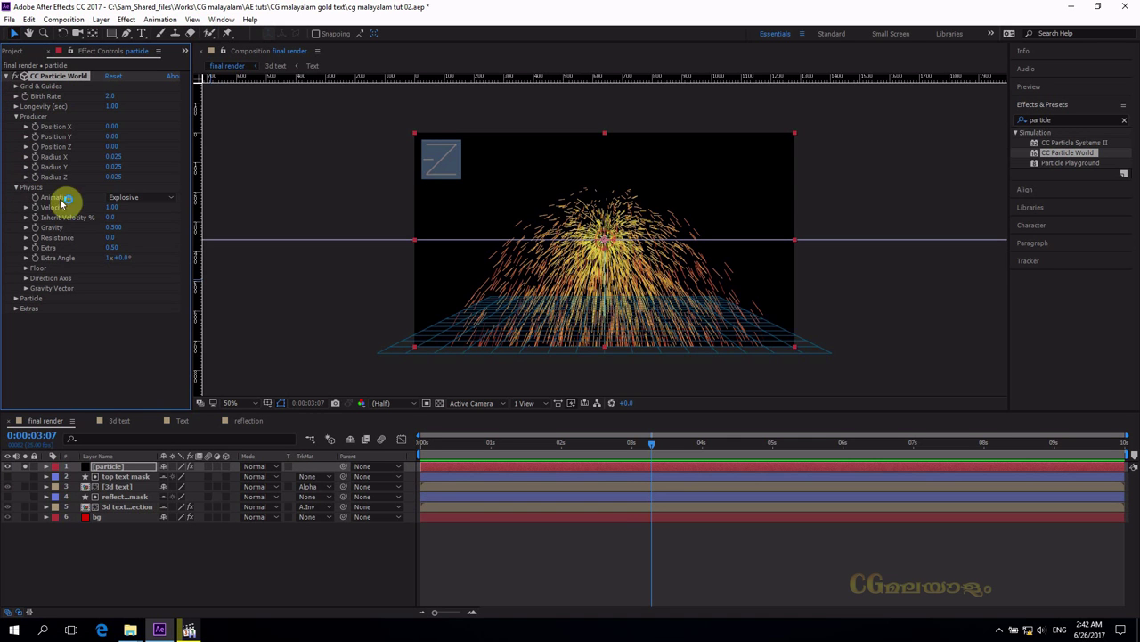
left_click(110, 198)
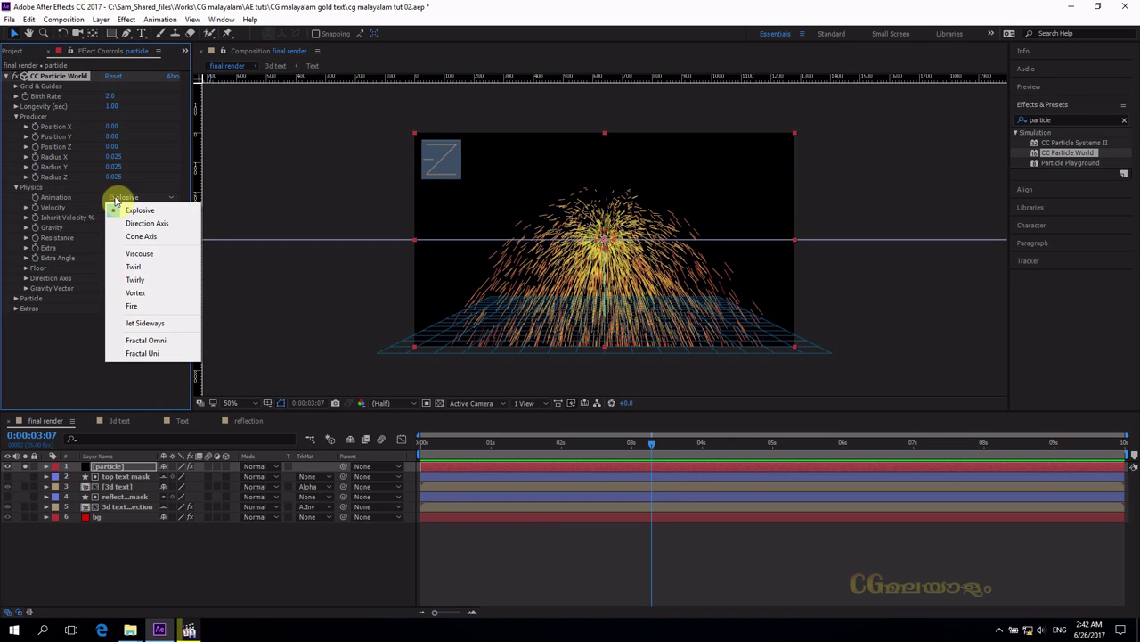
- Switch the animation to Vortex and slow Velocity to 0.10, previewing each change
left_click(136, 292)
left_click_drag(653, 452, 318, 438)
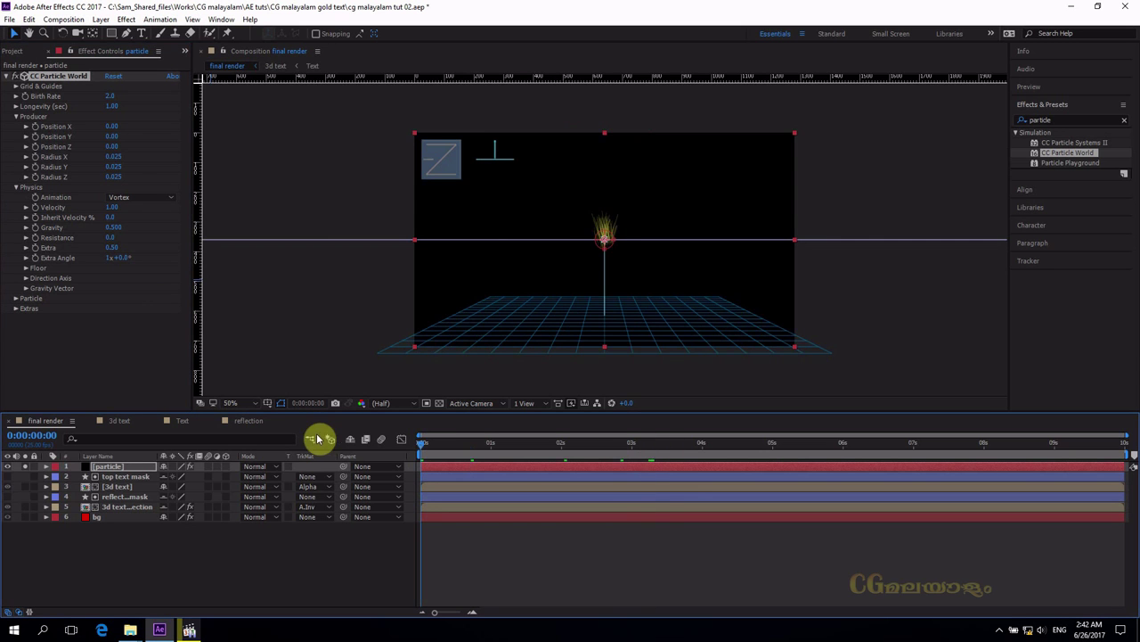
key("space")
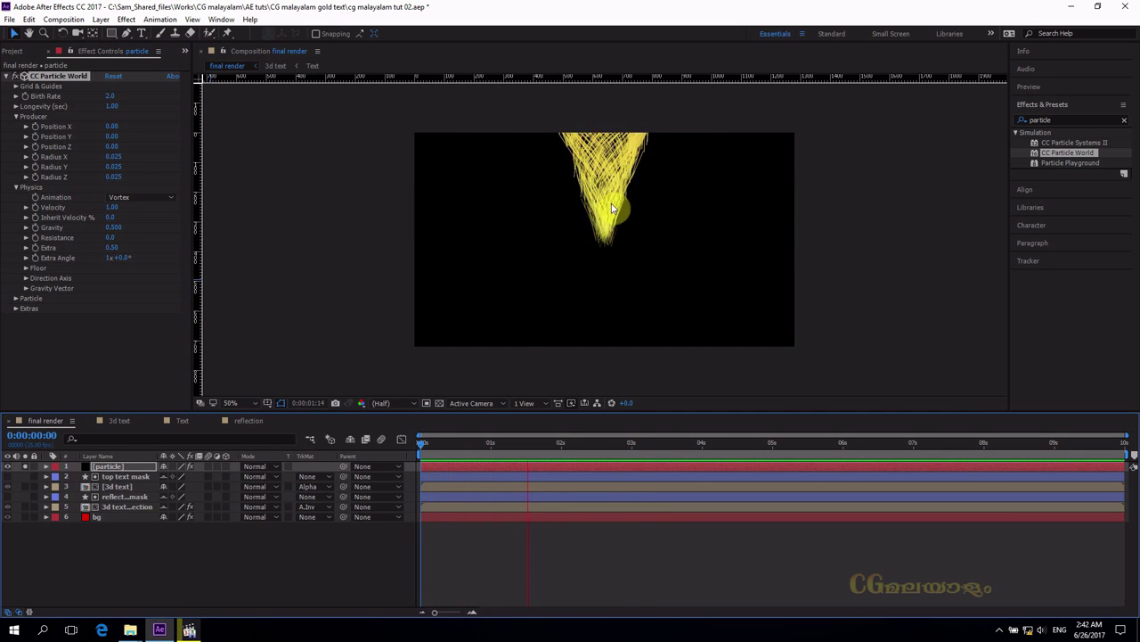
key("space")
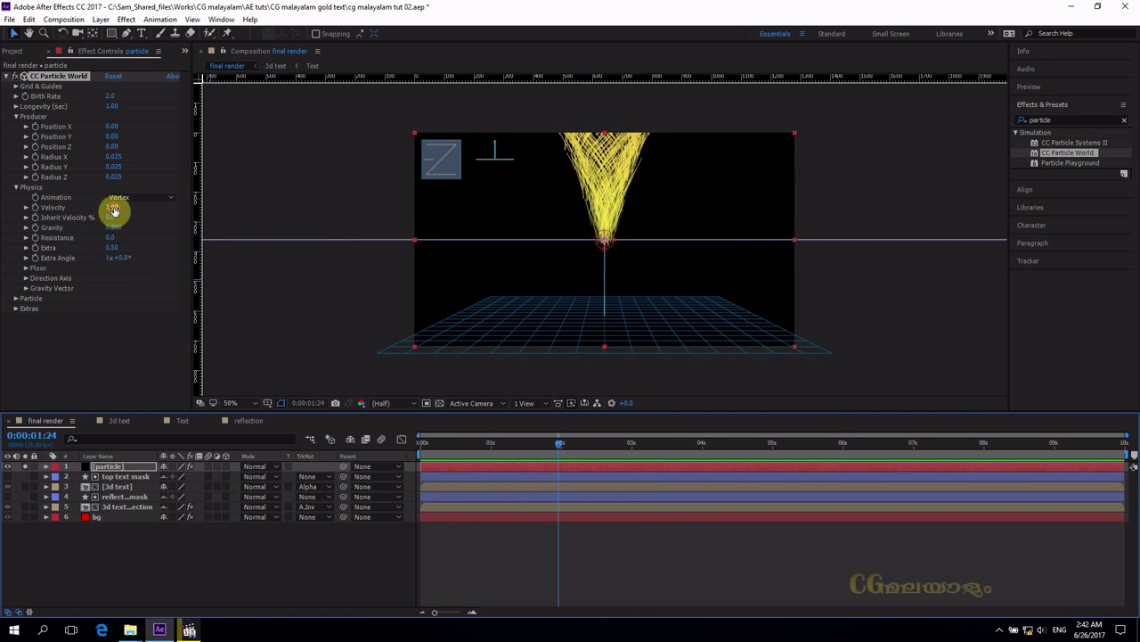
left_click(113, 208)
type("0.1")
key("Return")
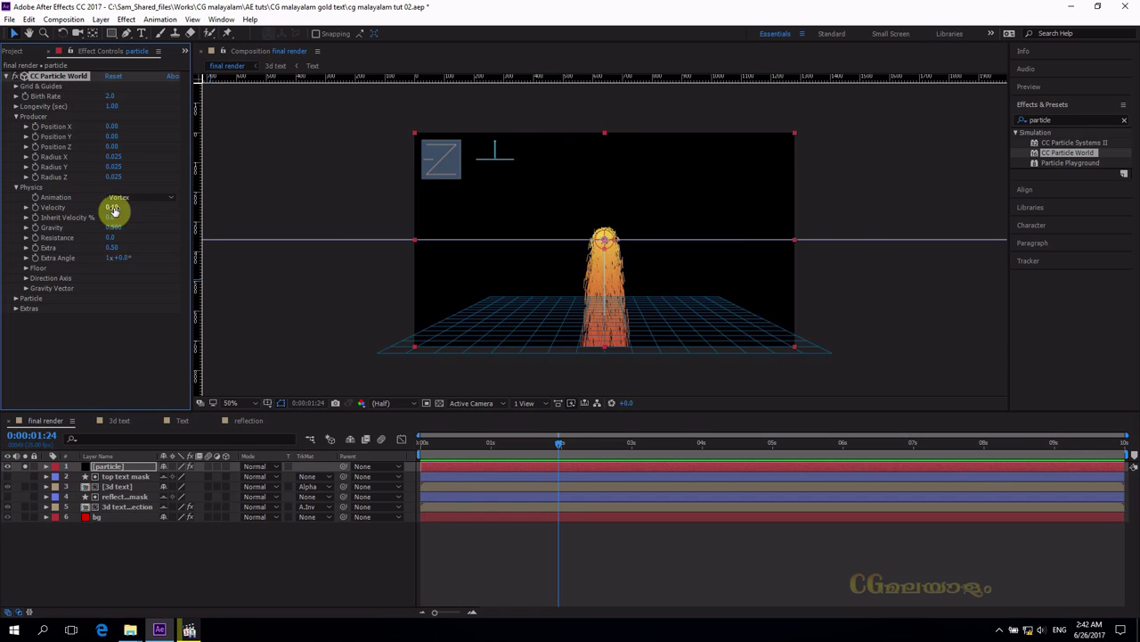
left_click_drag(561, 442, 446, 442)
key("space")
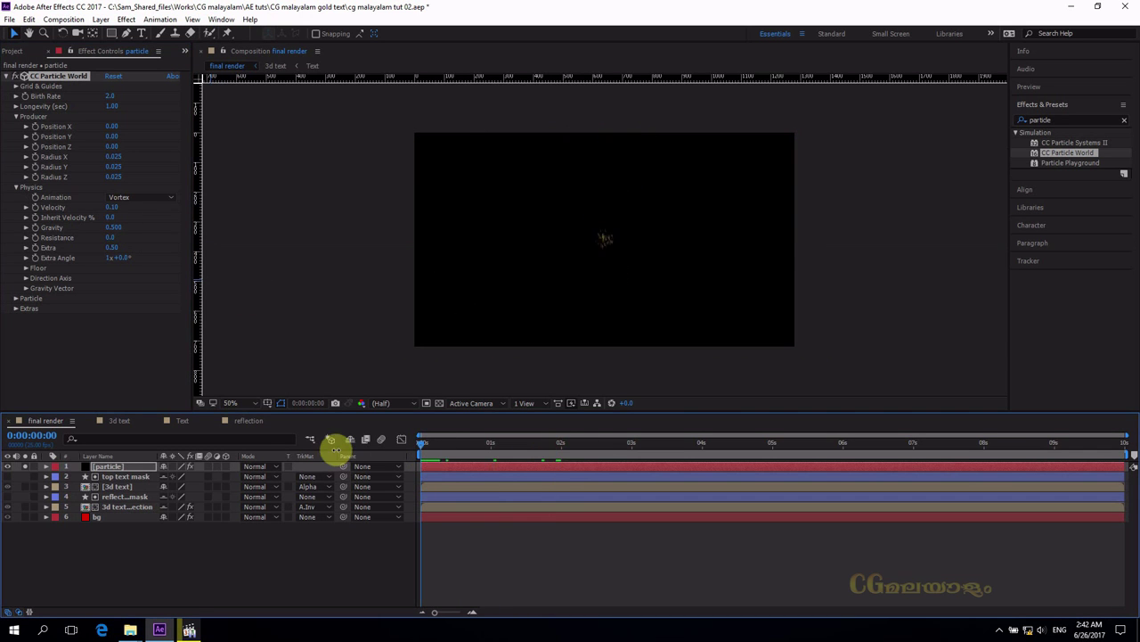
key("space")
- Set Gravity to 0.070 and Gravity Y to -0.7 so the particles rise
left_click(113, 228)
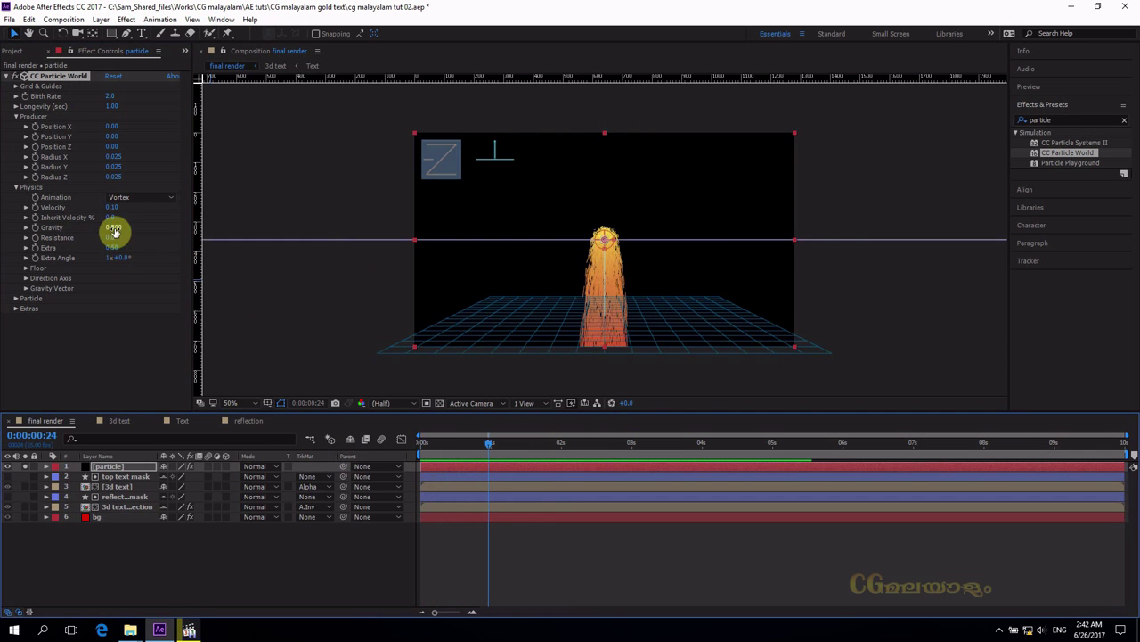
type("0.07")
key("Return")
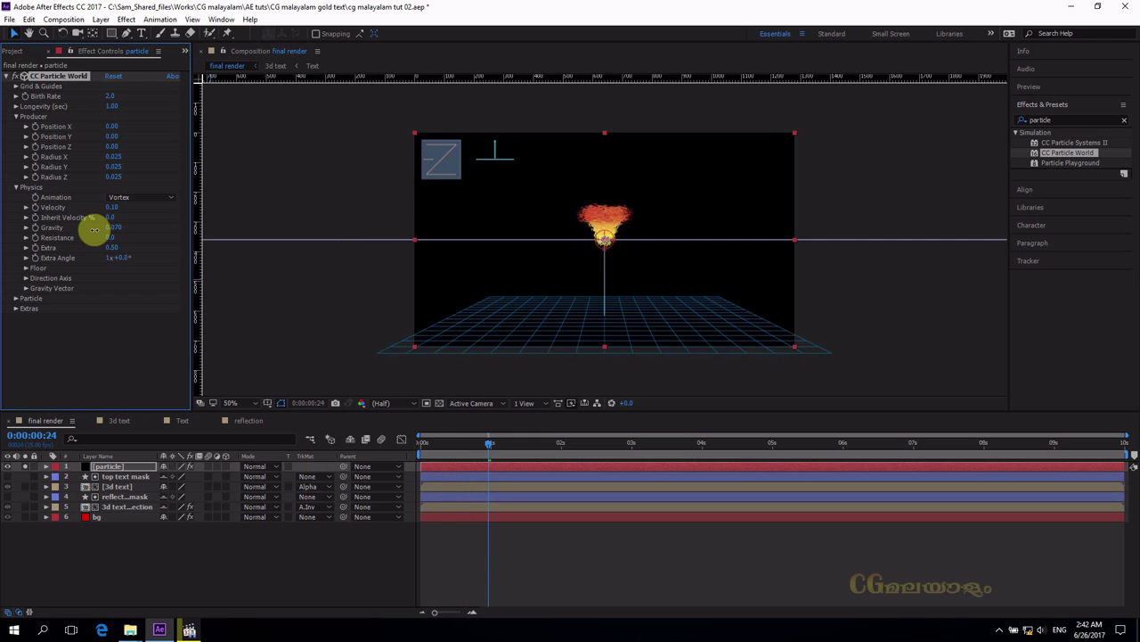
key("space")
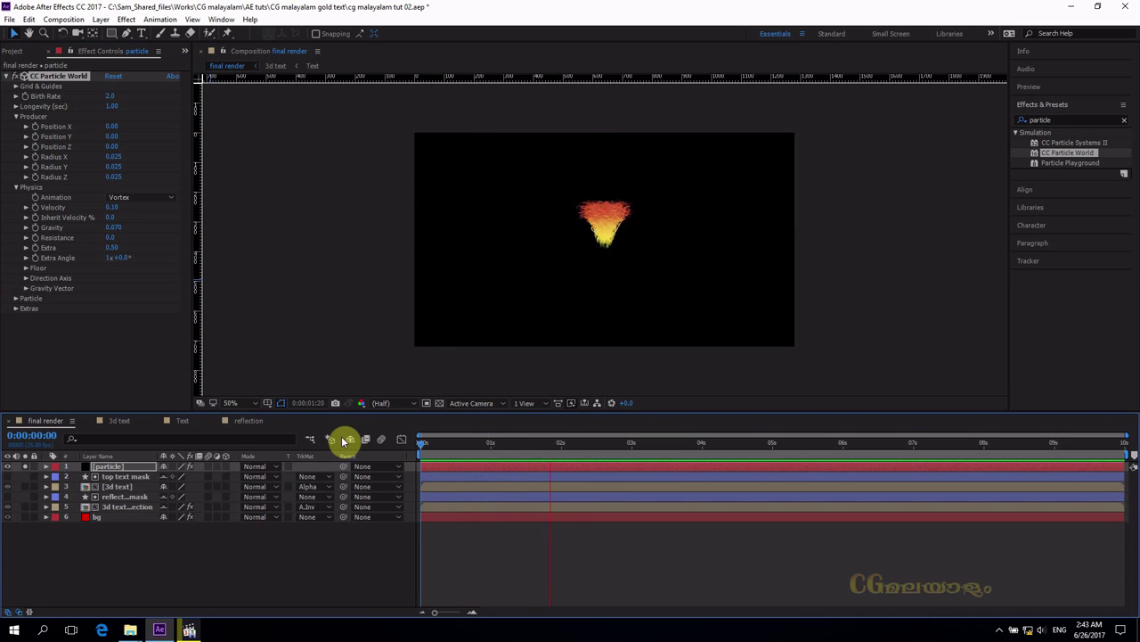
key("space")
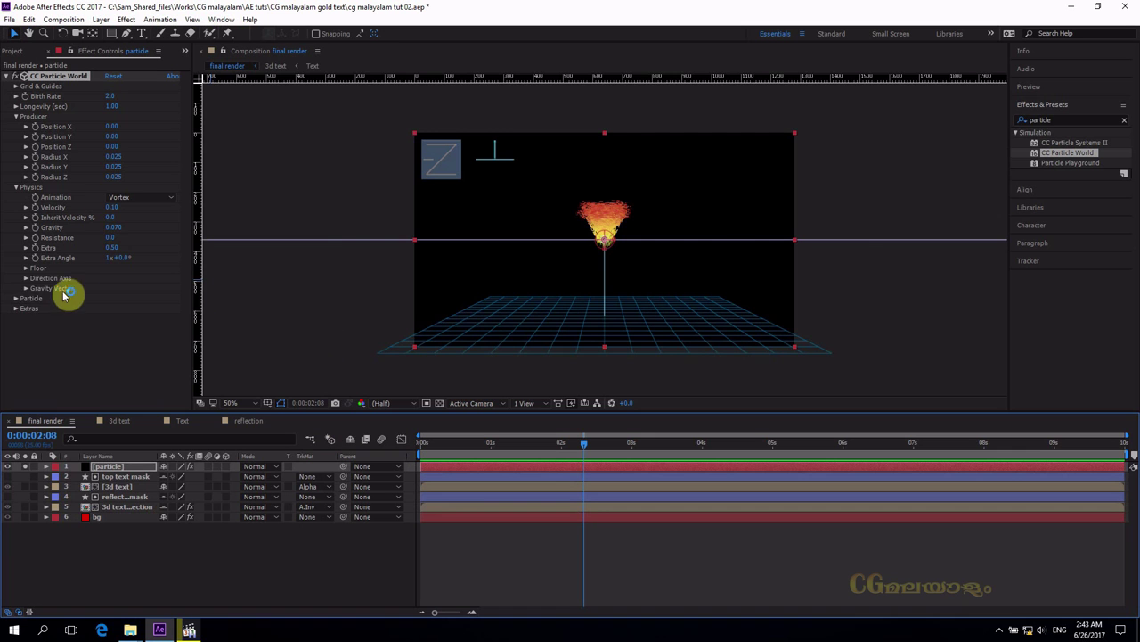
left_click(29, 289)
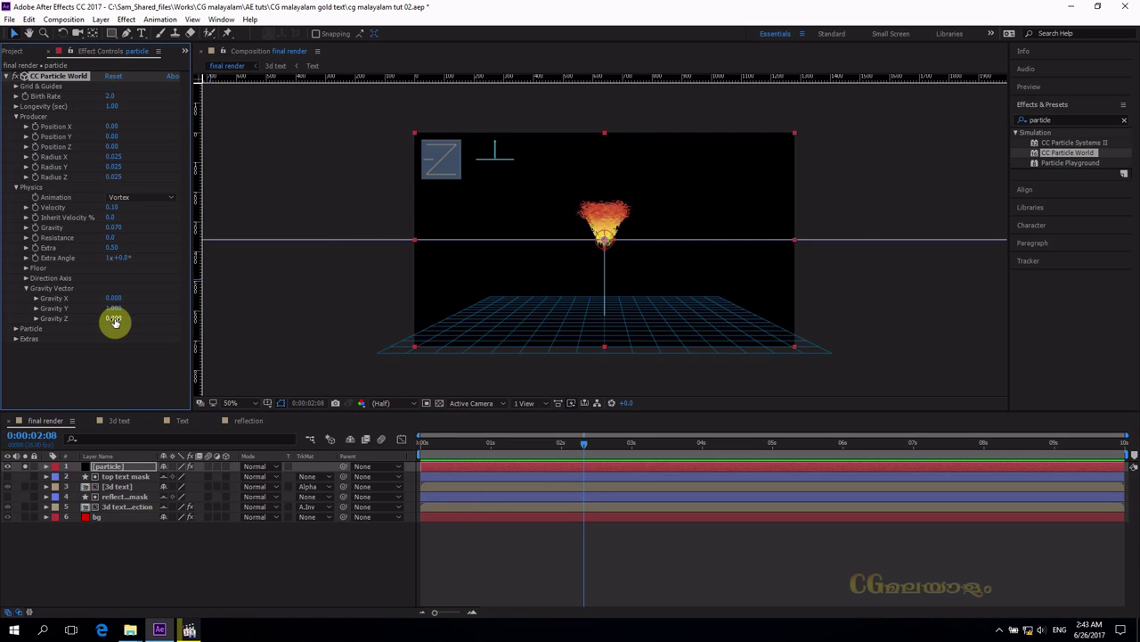
type("-0.7")
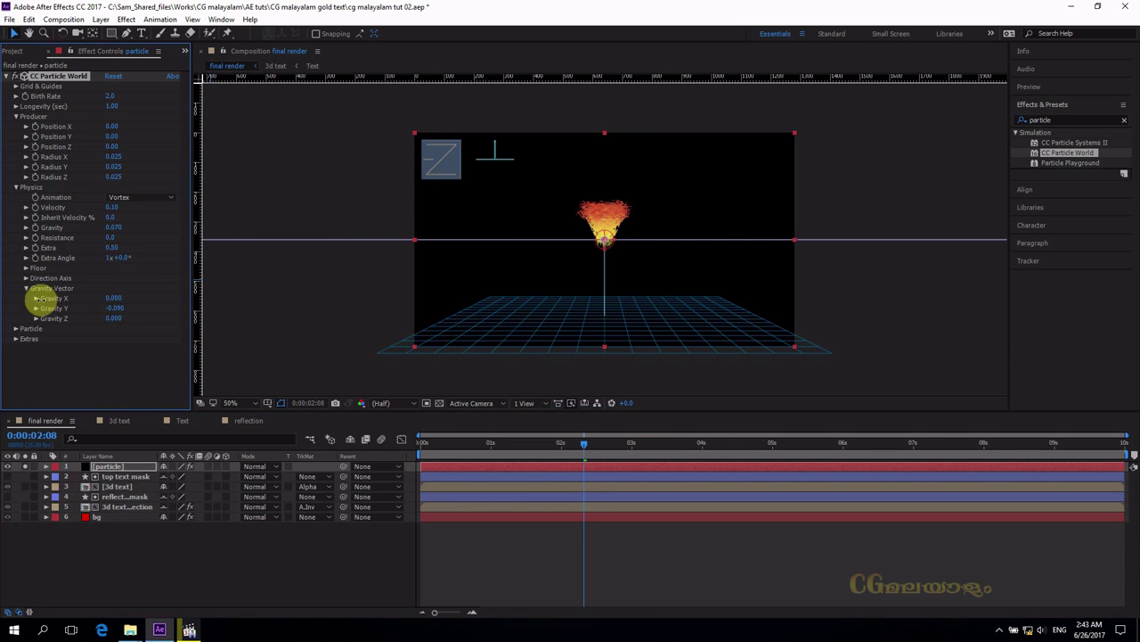
key("Return")
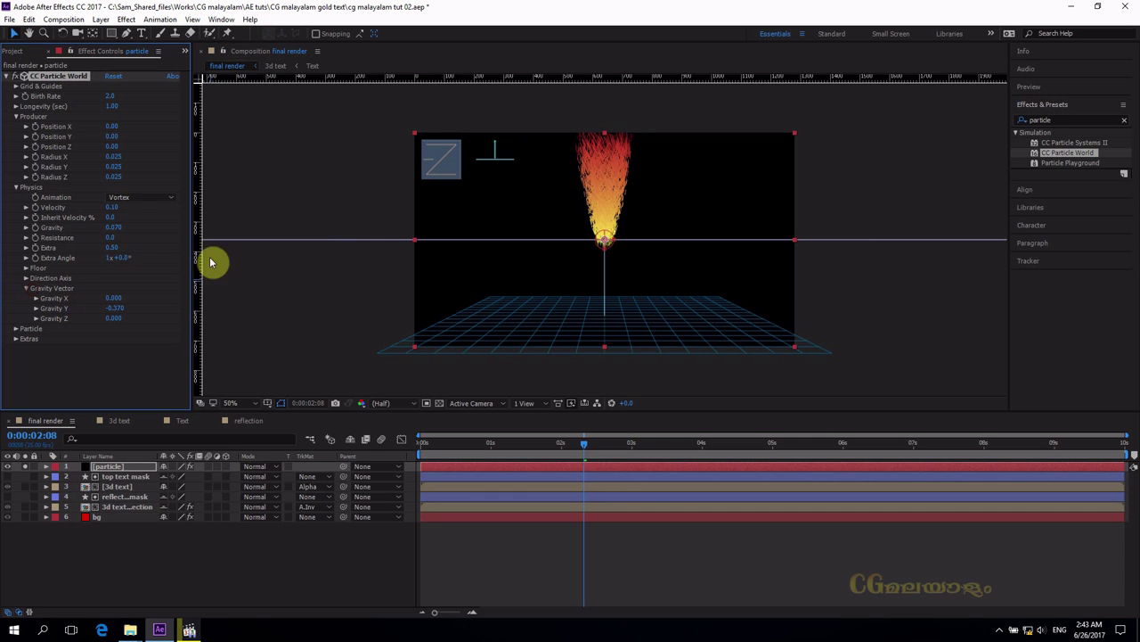
- Try the Twirly, Twirl and Fractal Omni animation modes with previews
left_click(132, 198)
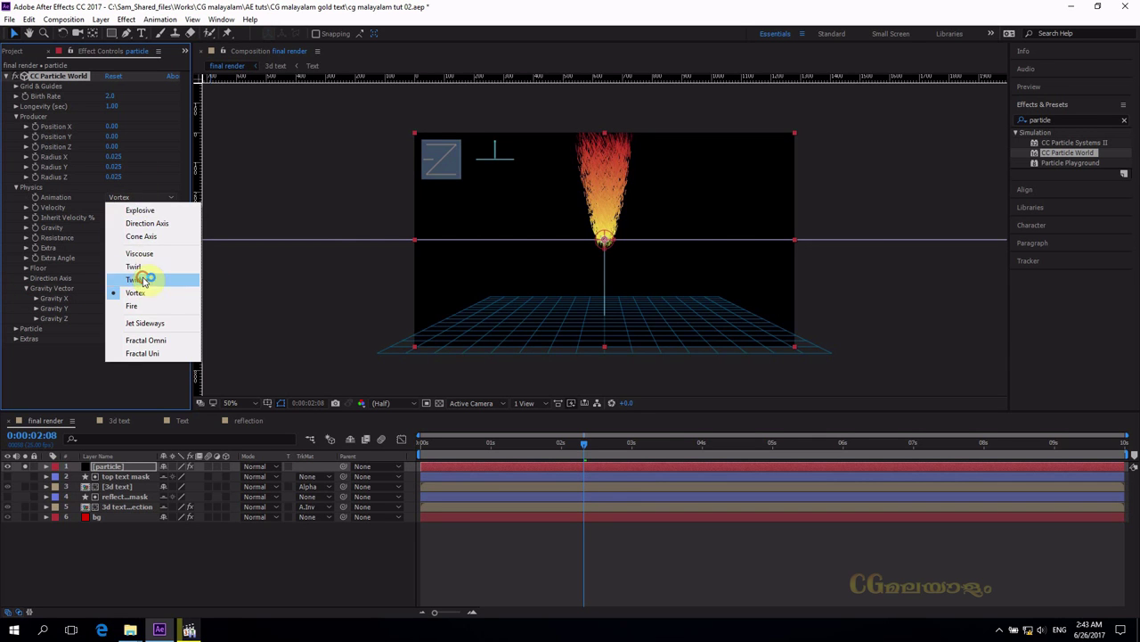
left_click(142, 280)
key("space")
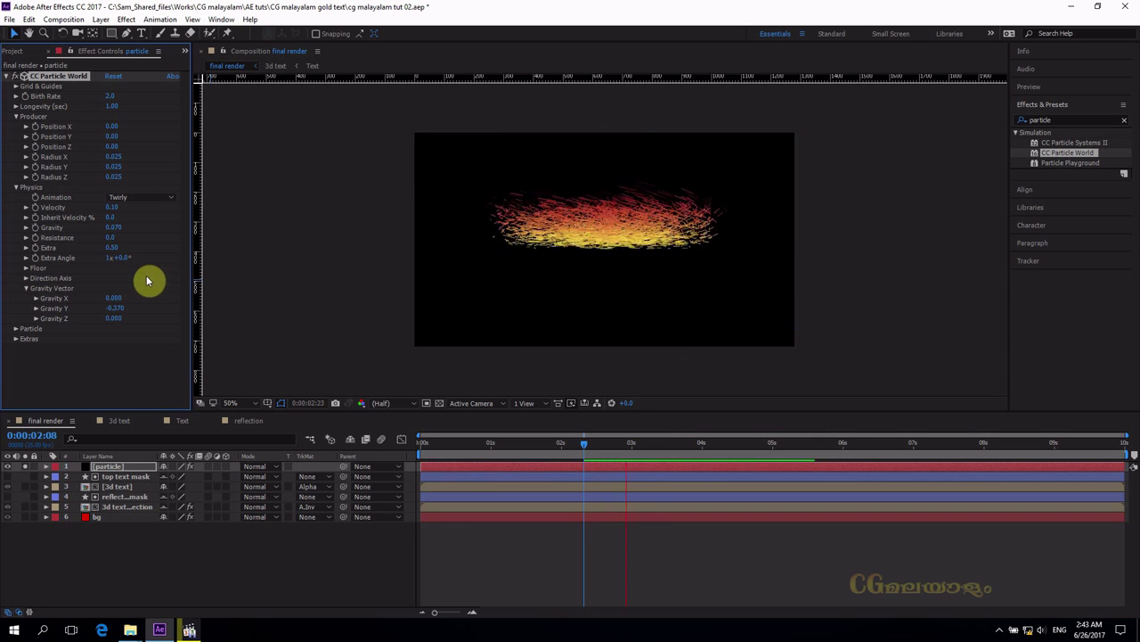
key("space")
left_click(134, 198)
left_click(133, 266)
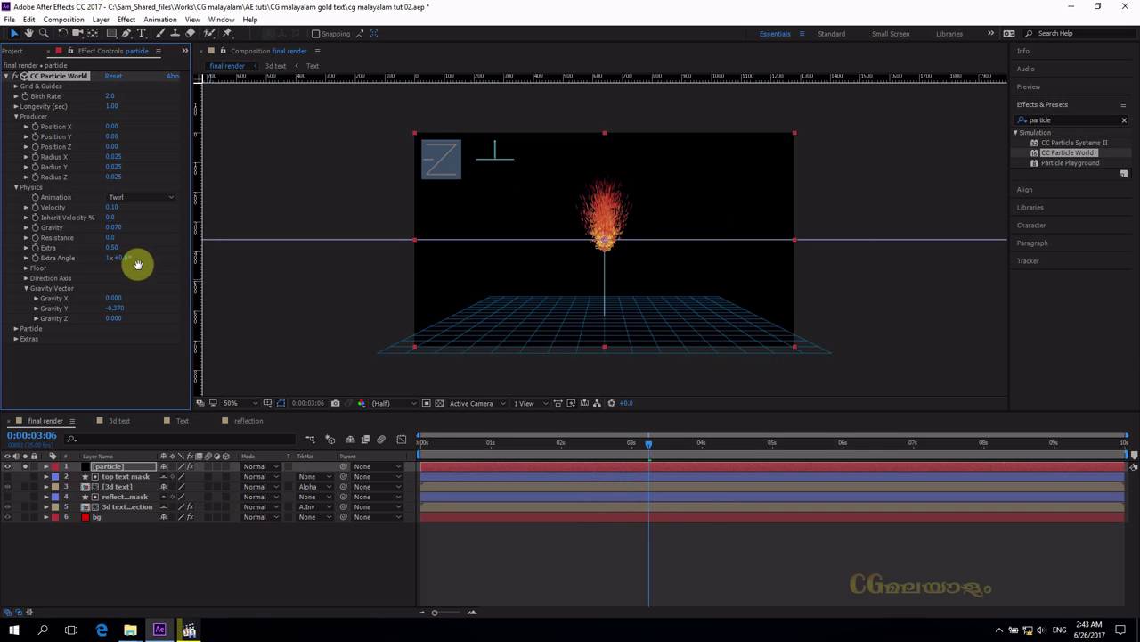
key("space")
key("space")
left_click(134, 198)
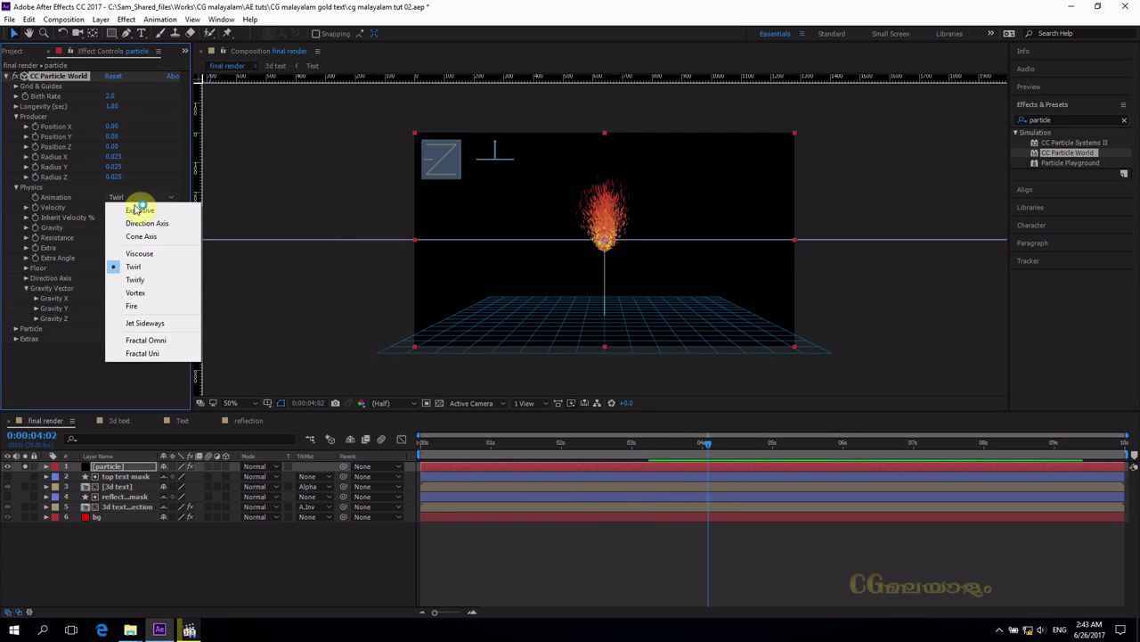
left_click(146, 341)
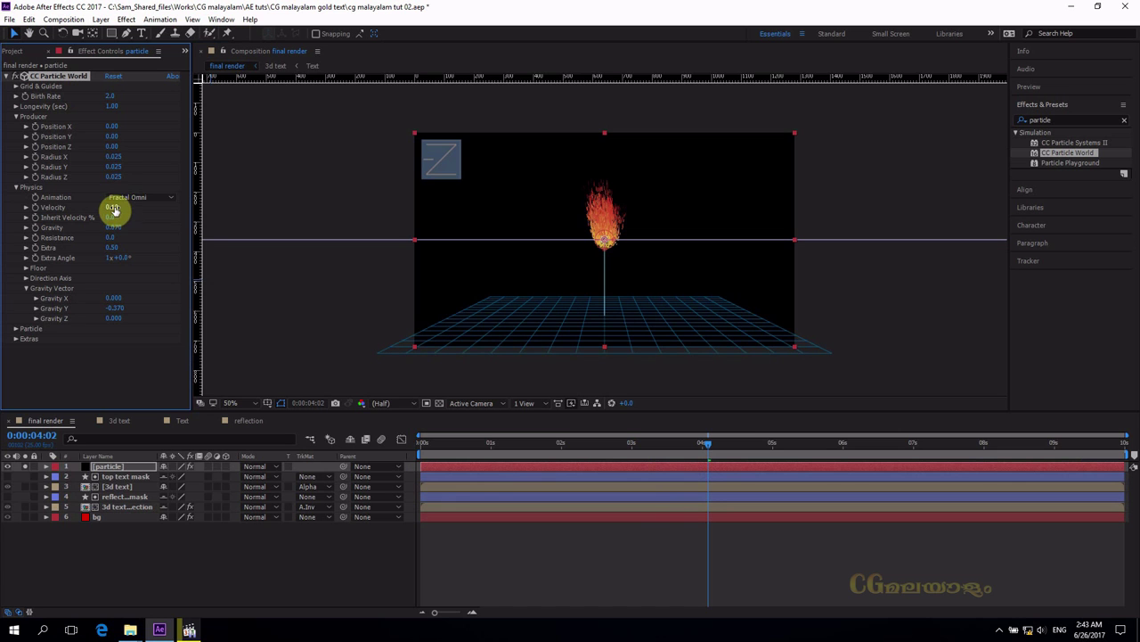
- Settle on Viscouse animation and preview it from the first frame
left_click(142, 197)
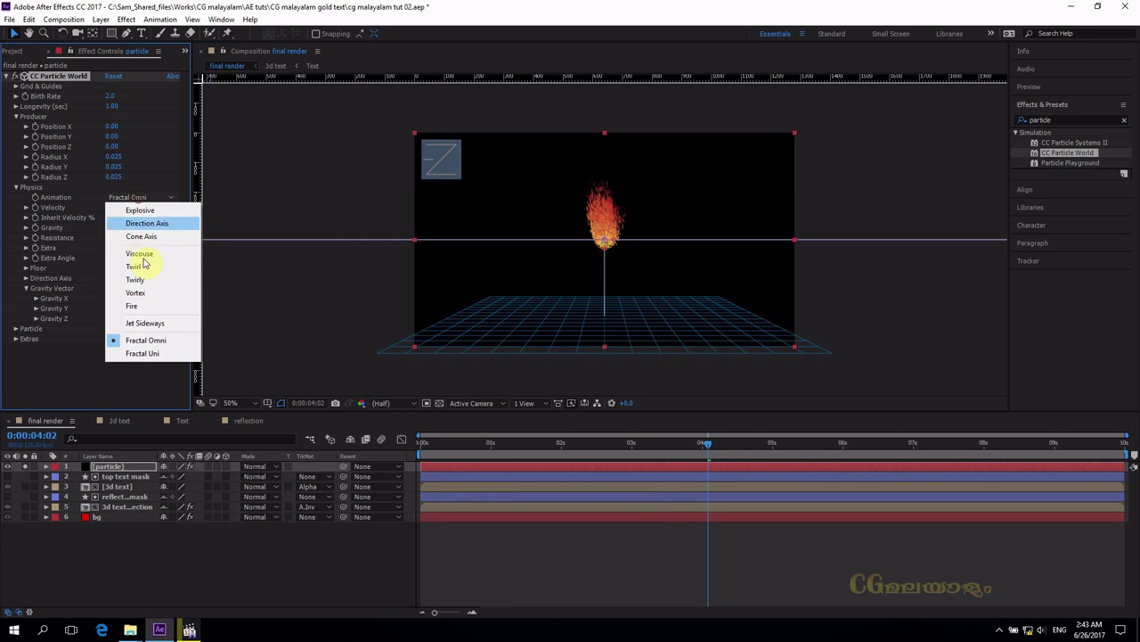
left_click(142, 256)
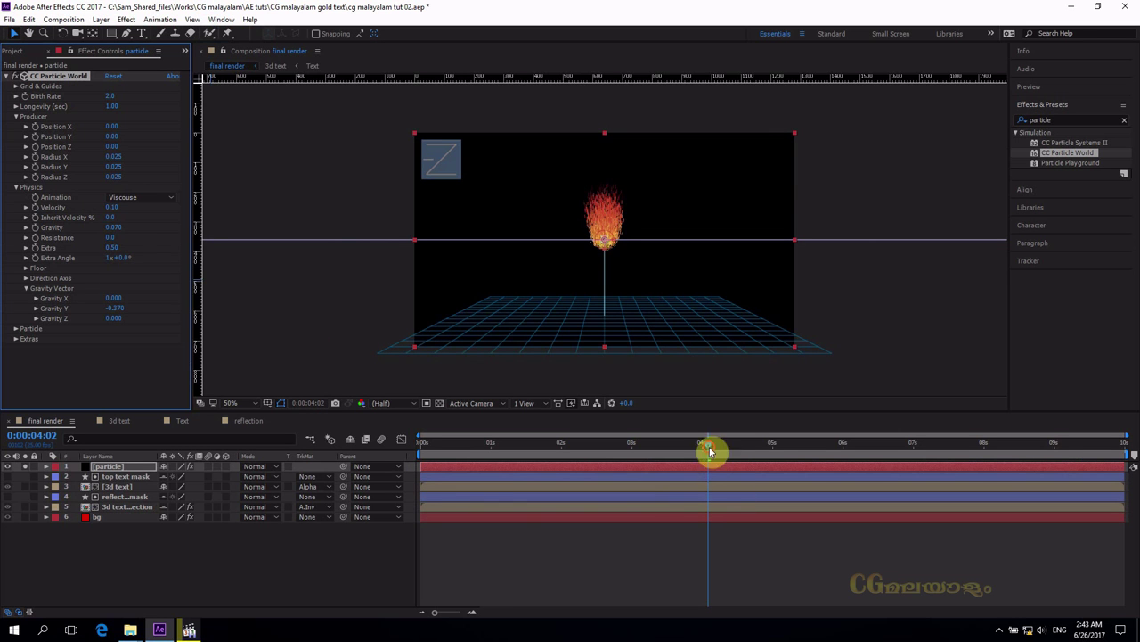
left_click_drag(712, 450, 307, 408)
key("space")
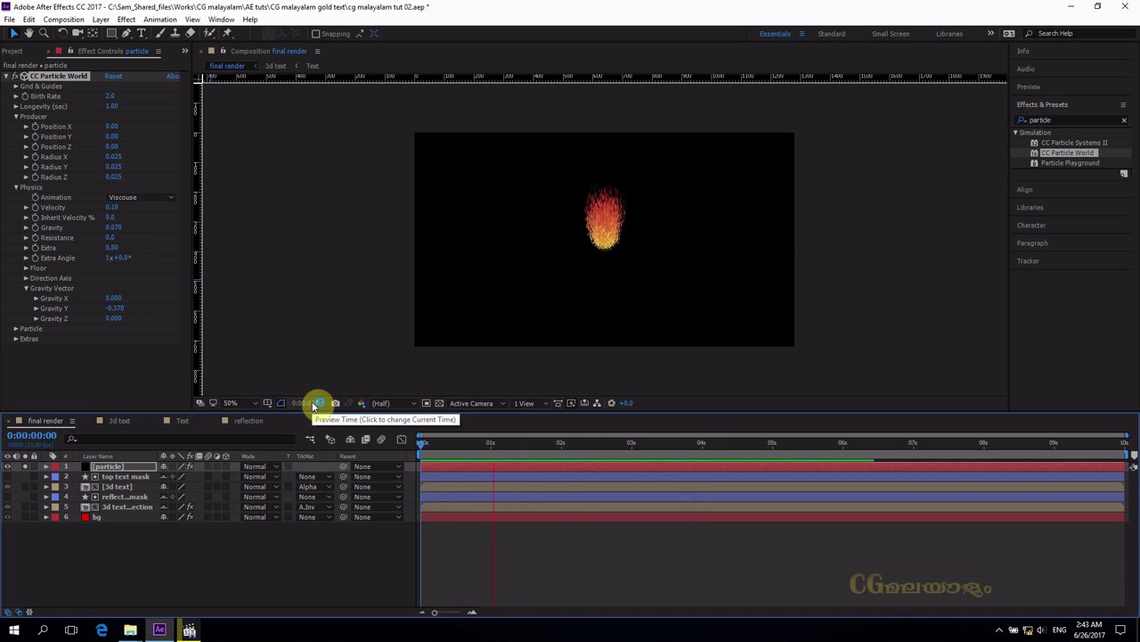
key("space")
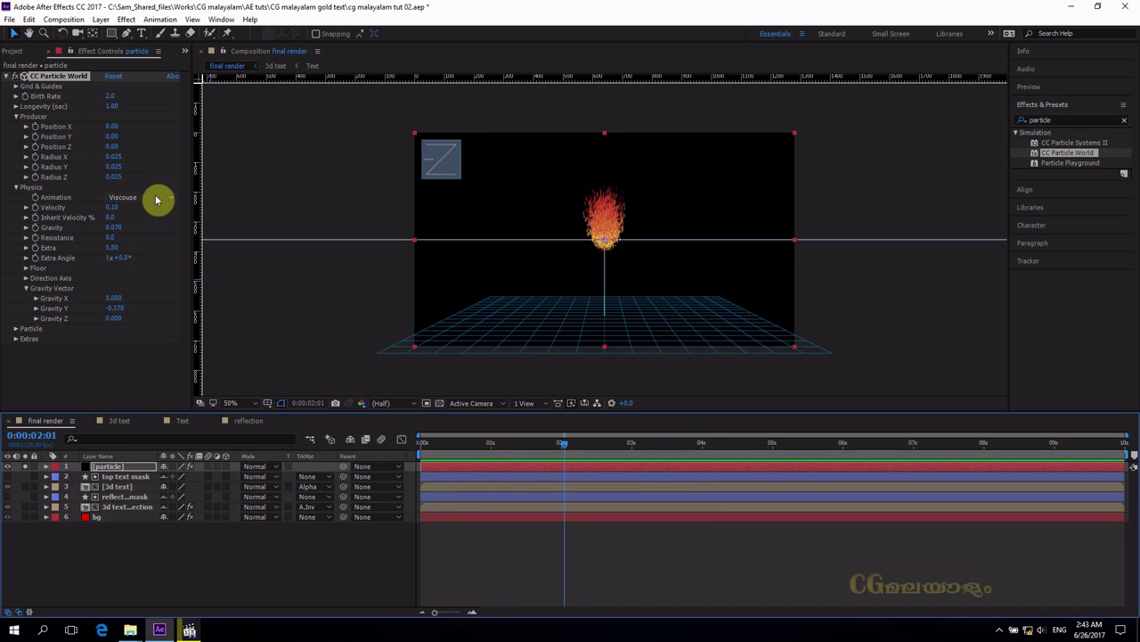
left_click(110, 218)
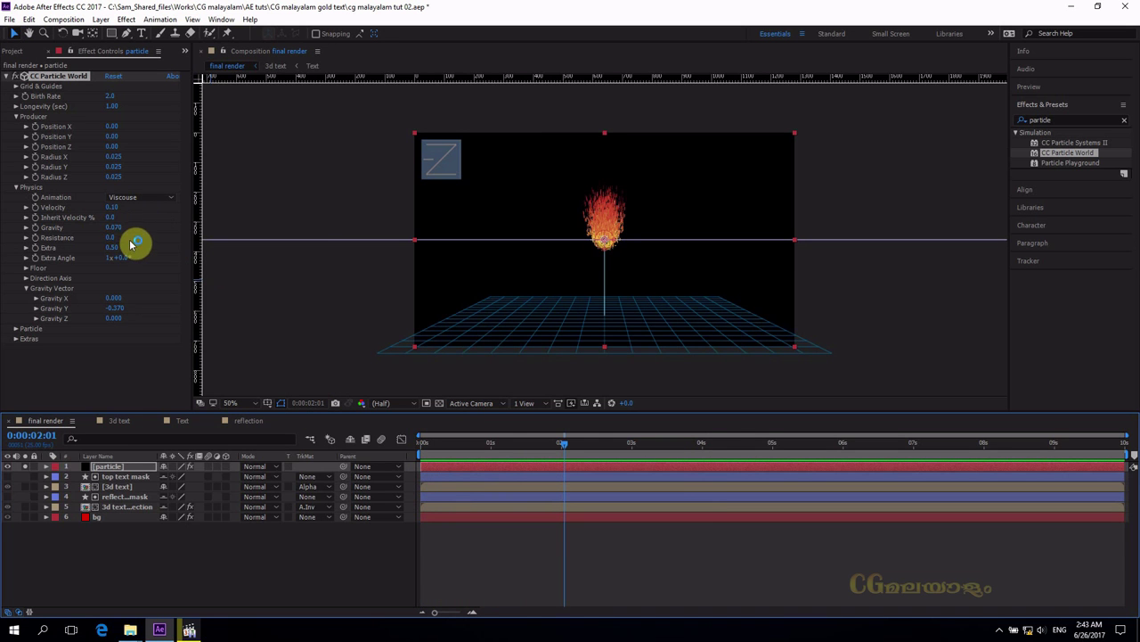
- Commit the physics edit and widen the emitter Radius X to 0.915
left_click(112, 236)
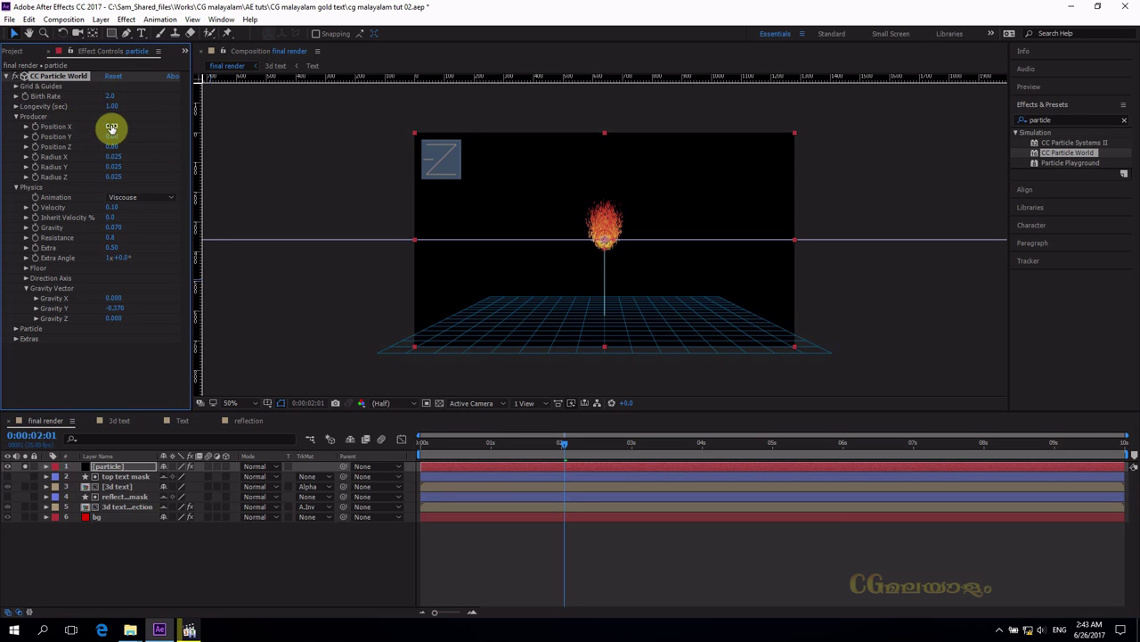
left_click_drag(113, 157, 175, 173)
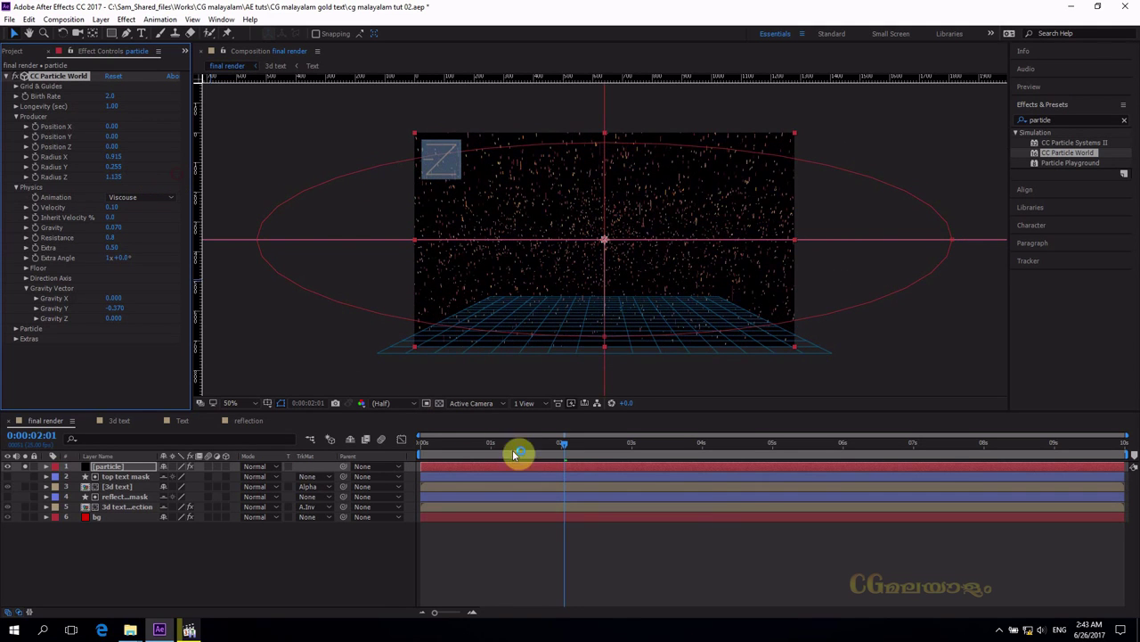
left_click_drag(565, 451, 375, 438)
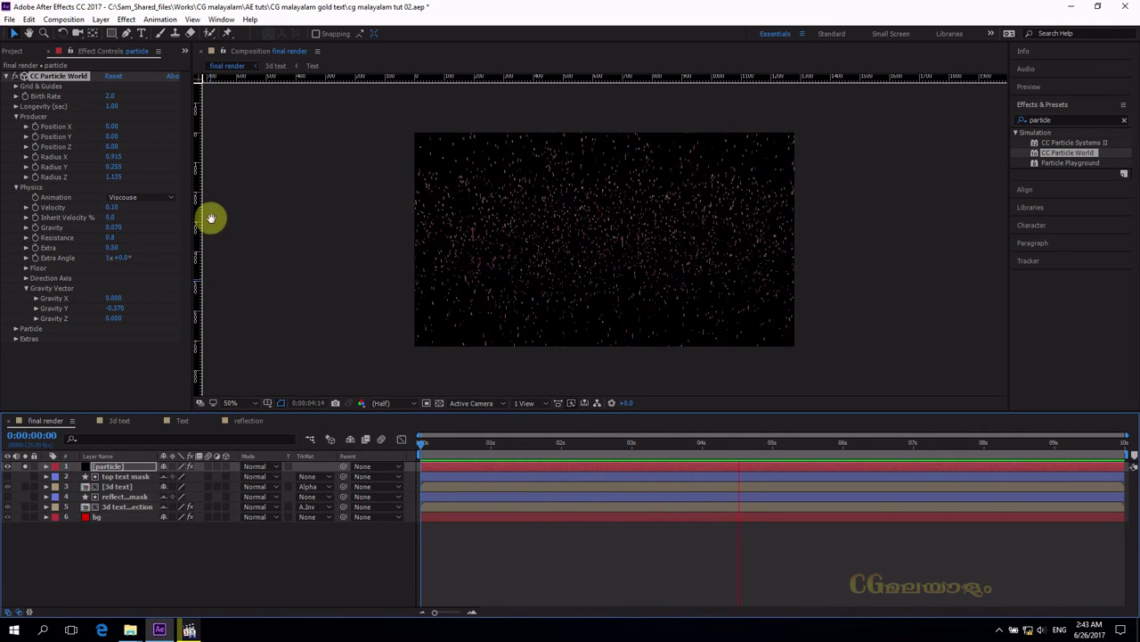
key("space")
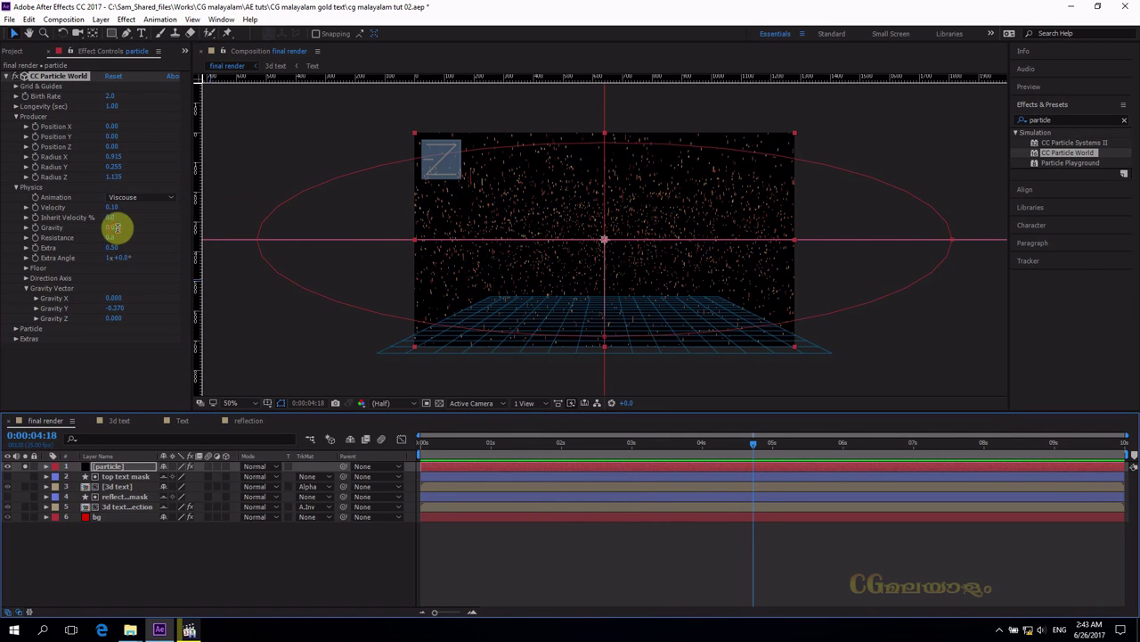
- Lower Gravity to 0.050 and drag the emitter down to about Position Y 0.41
left_click(117, 228)
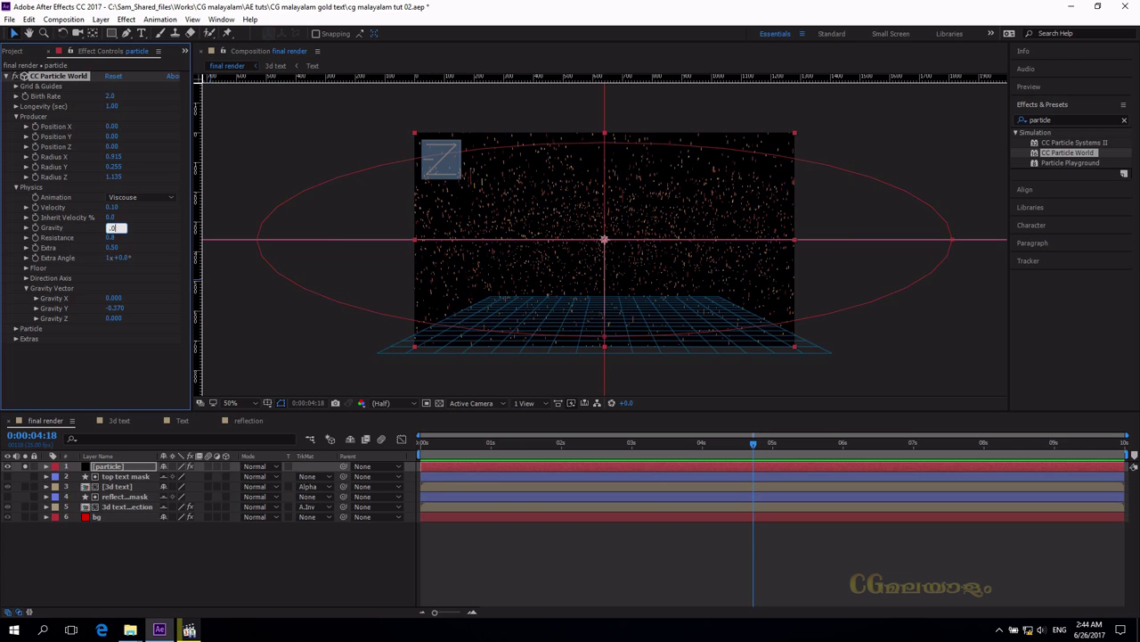
type("0.050")
key("Return")
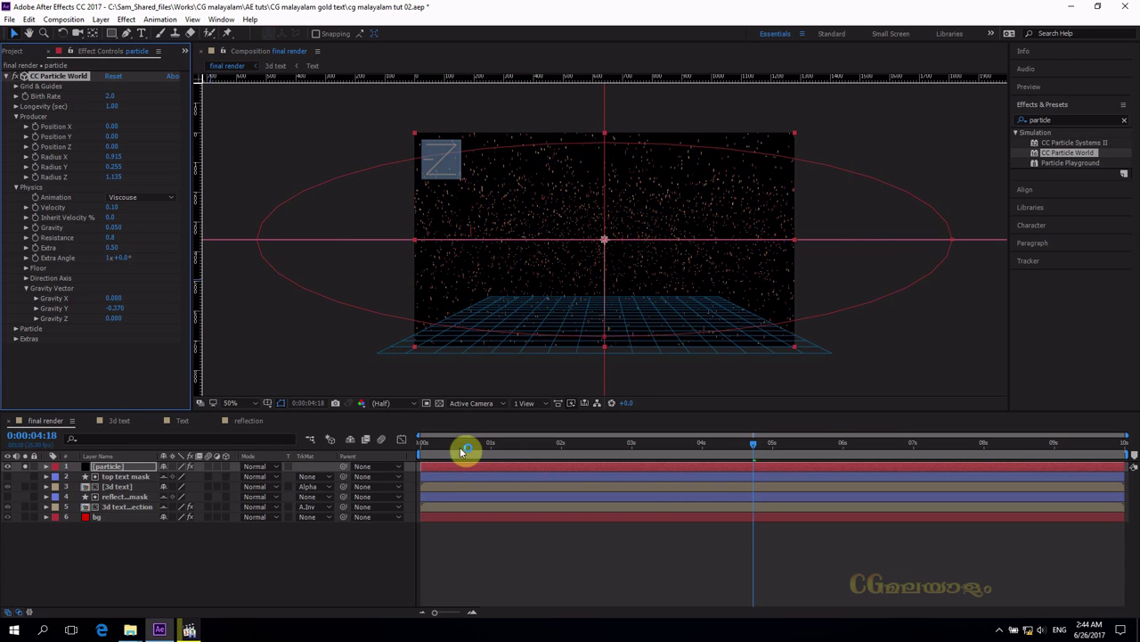
left_click(422, 450)
key("space")
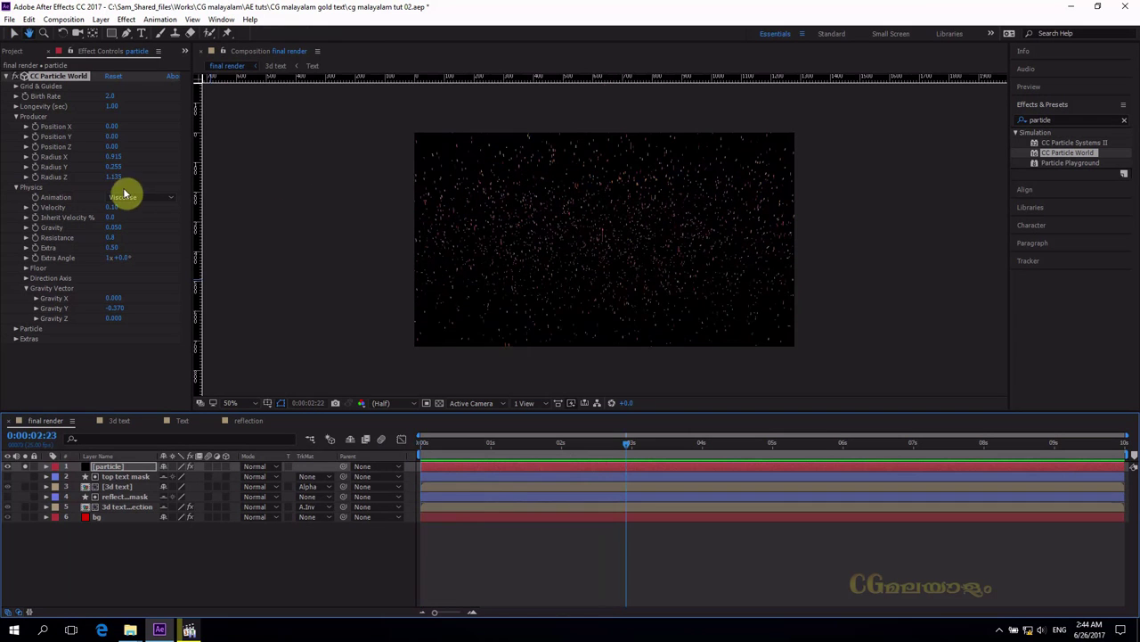
key("space")
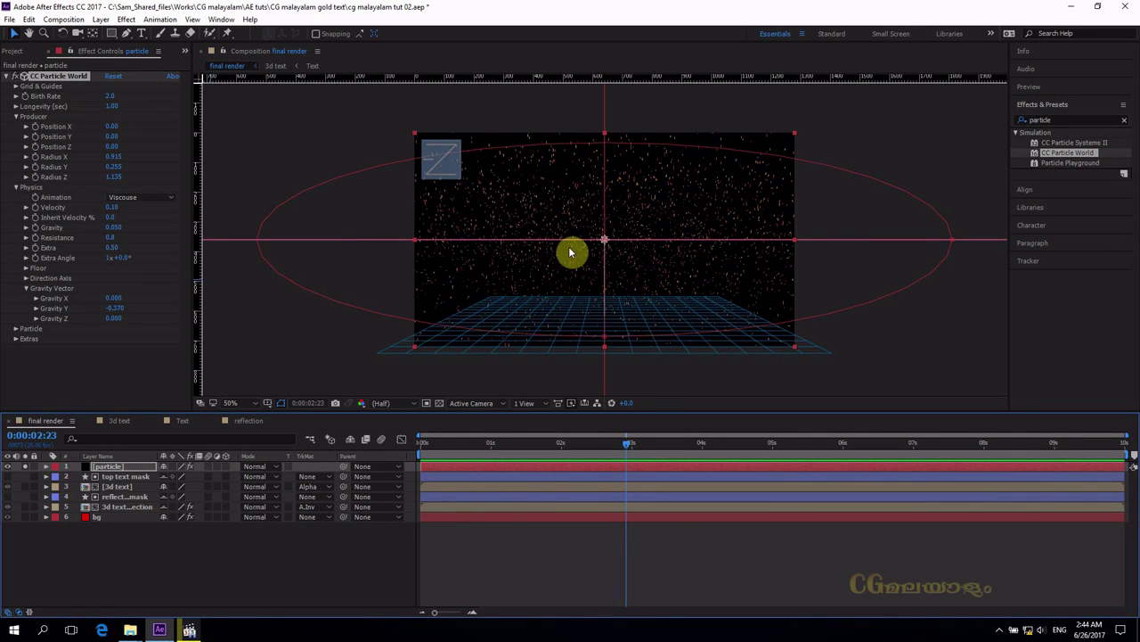
left_click_drag(605, 242, 595, 394)
key("space")
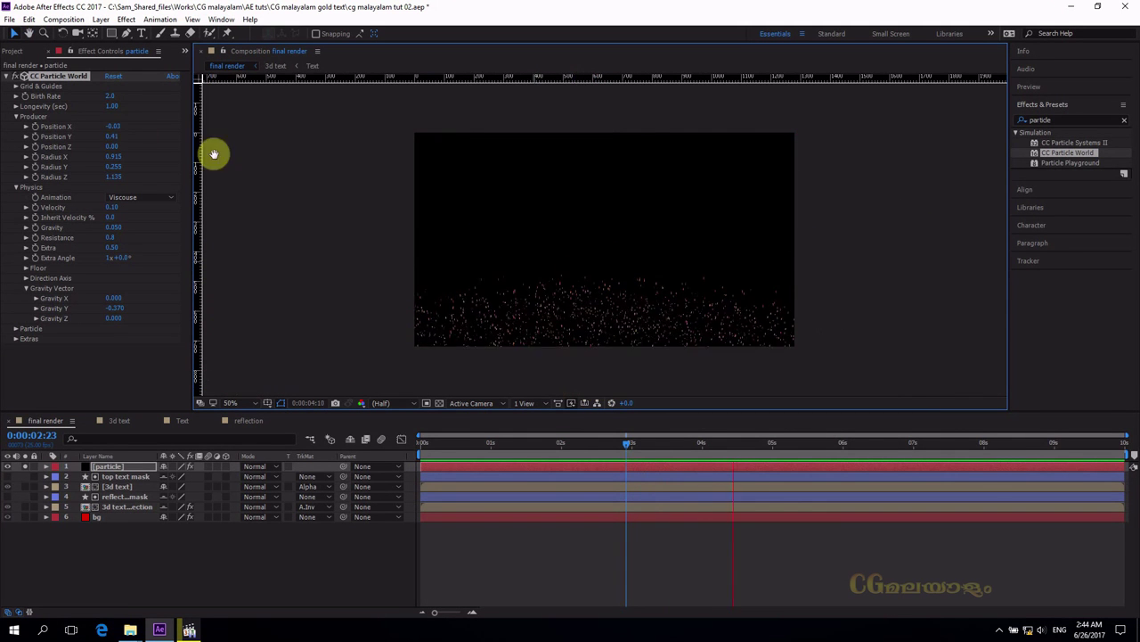
- Raise particle Longevity to about 2.99 and set Birth Rate to 0.1
key("space")
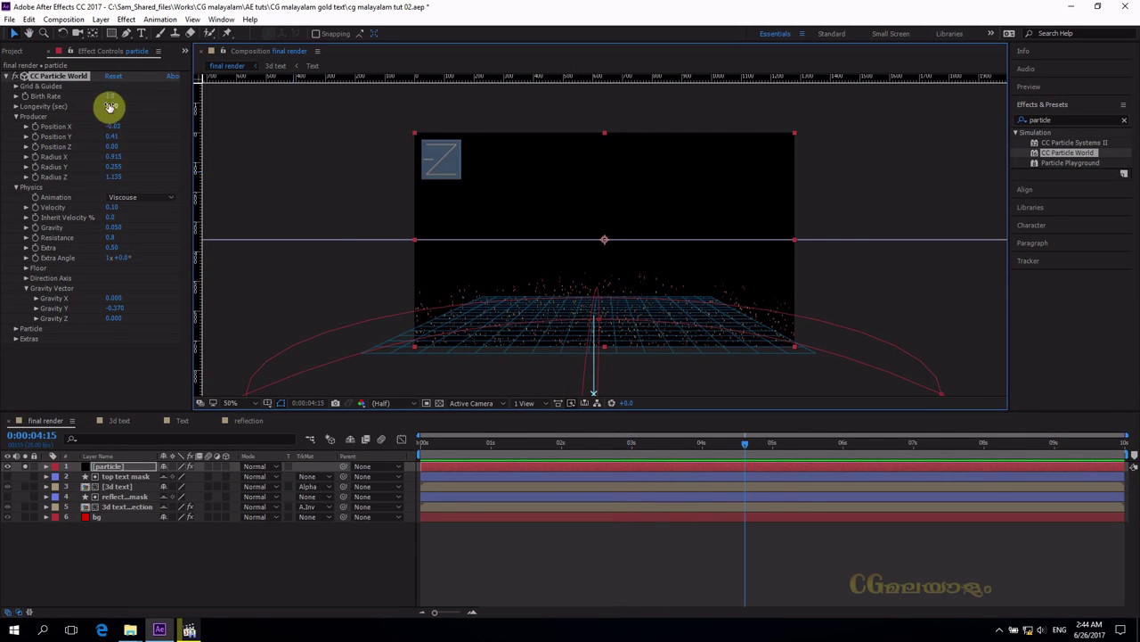
left_click_drag(111, 109, 277, 152)
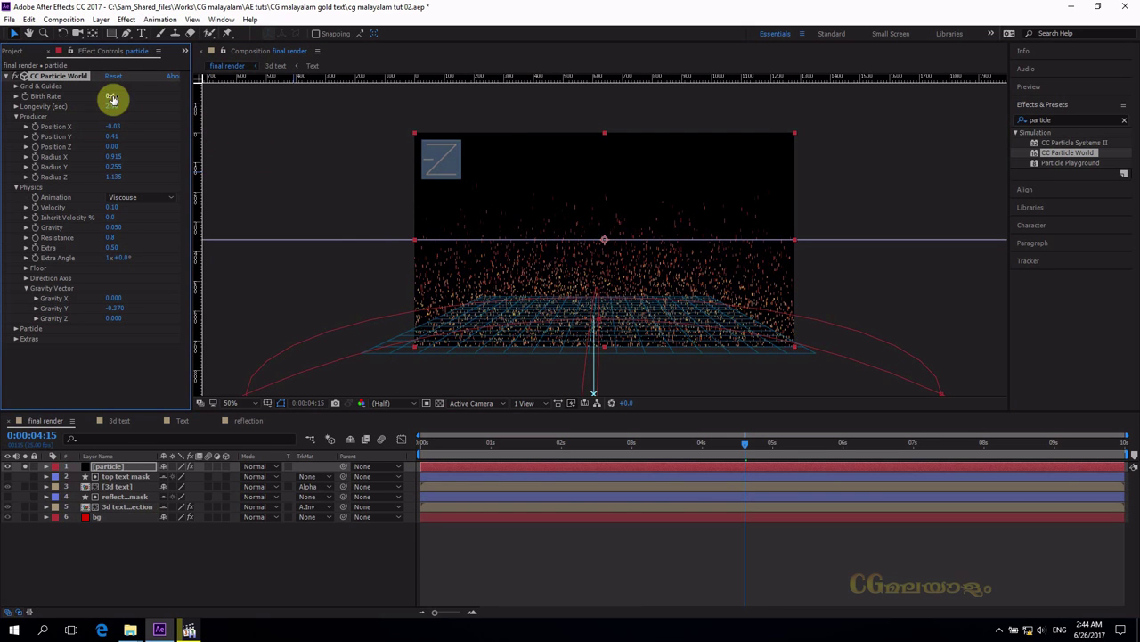
left_click(593, 466)
key("Home")
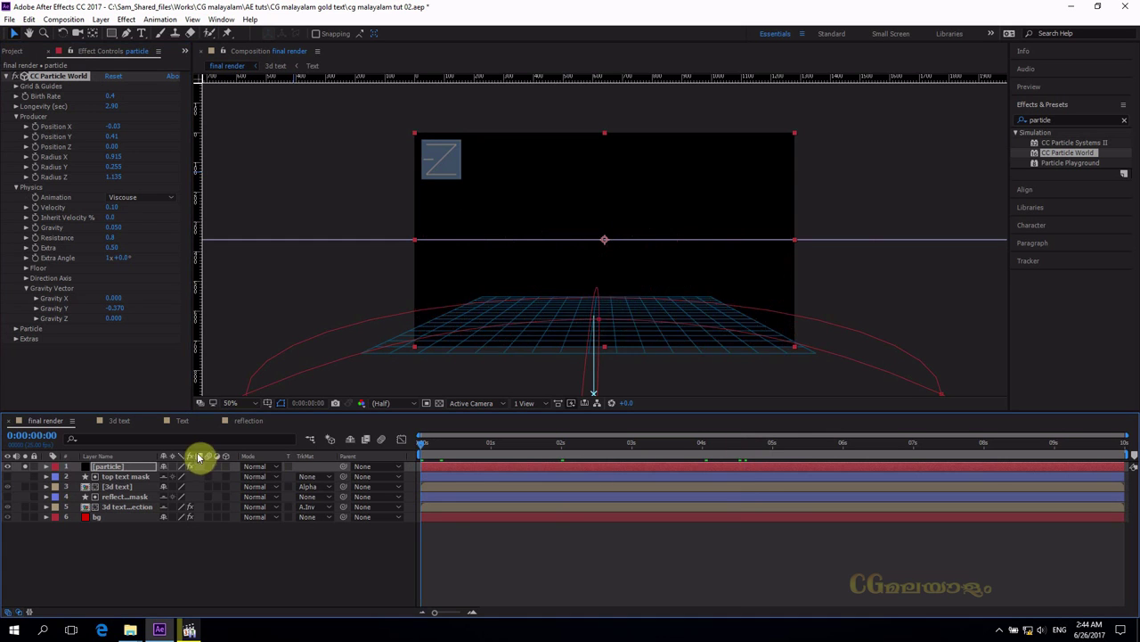
key("space")
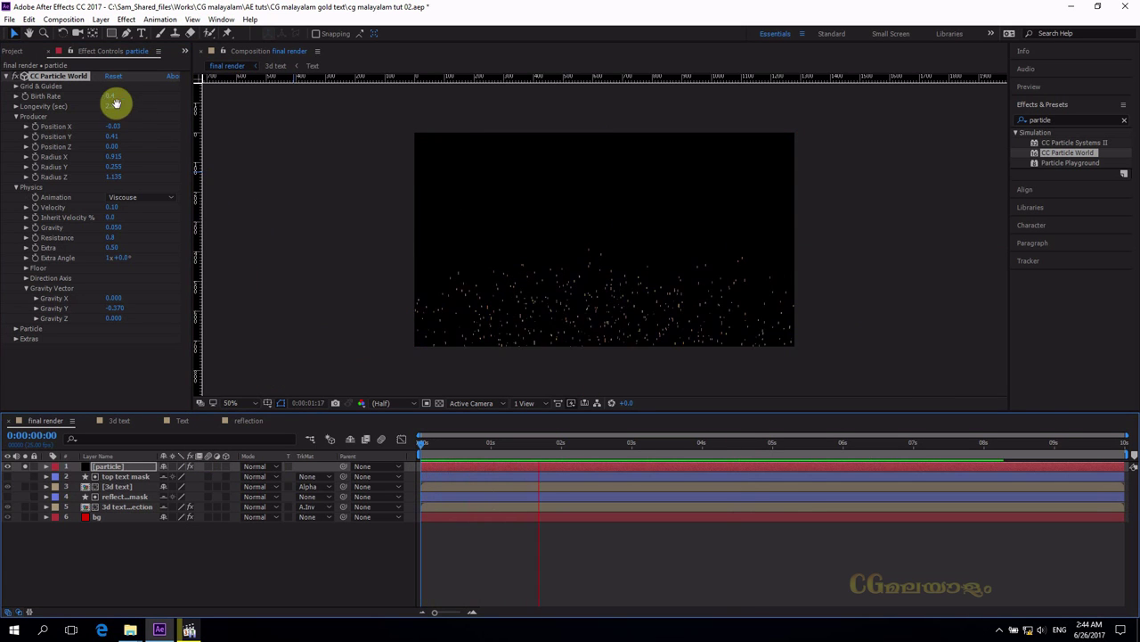
left_click(114, 96)
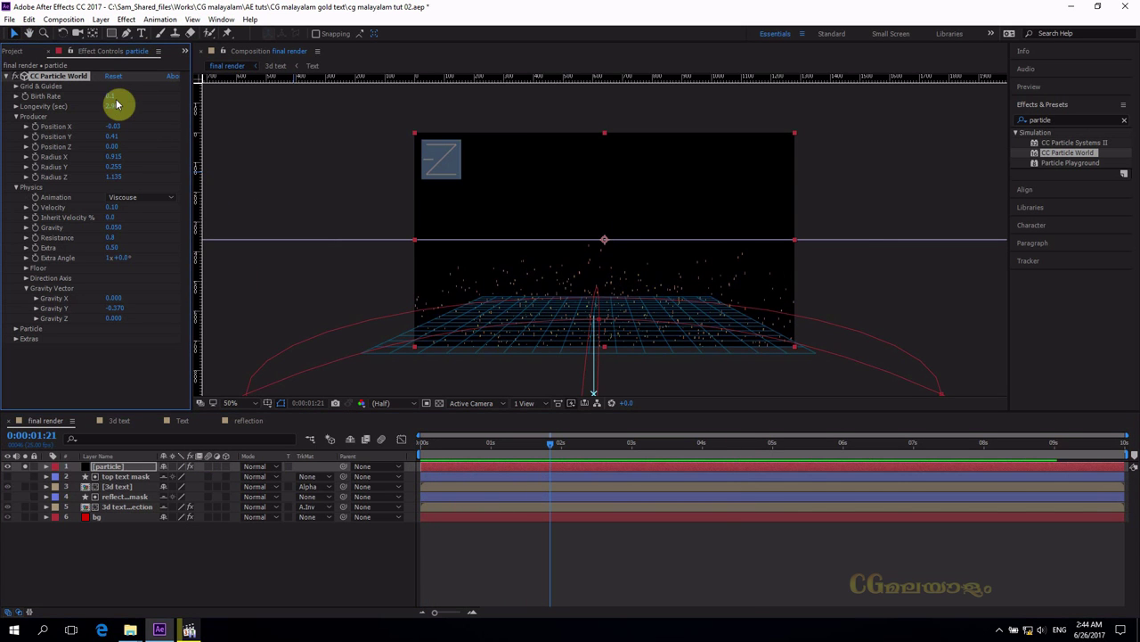
key("Return")
- Shift the particle layer earlier and extend it to the timeline end, then preview
left_click(287, 461)
key("Home")
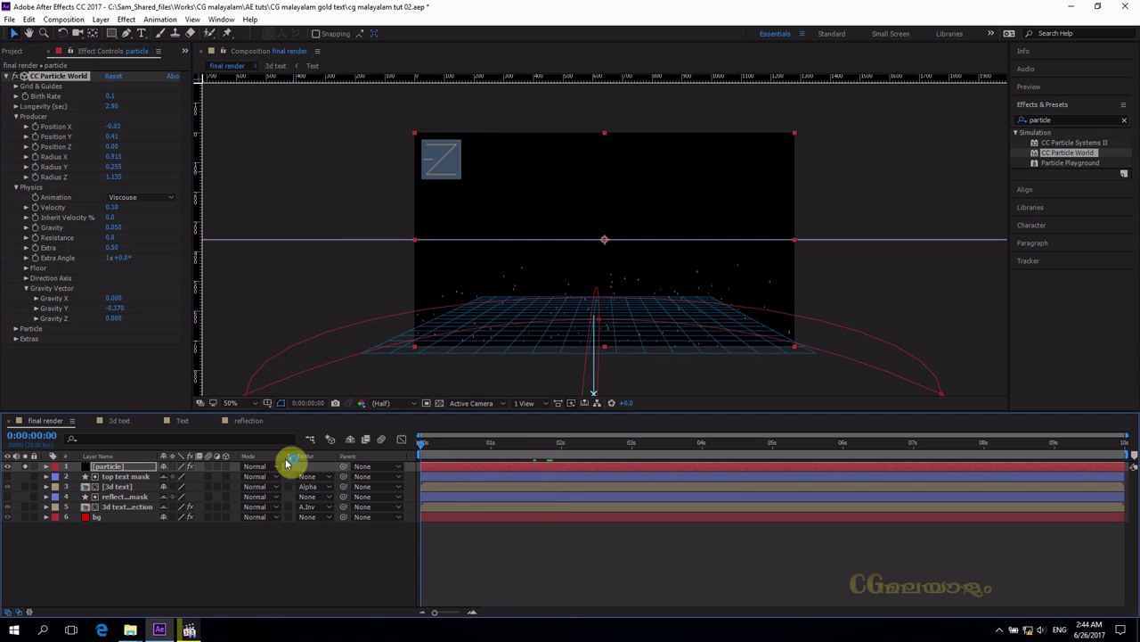
left_click(362, 459)
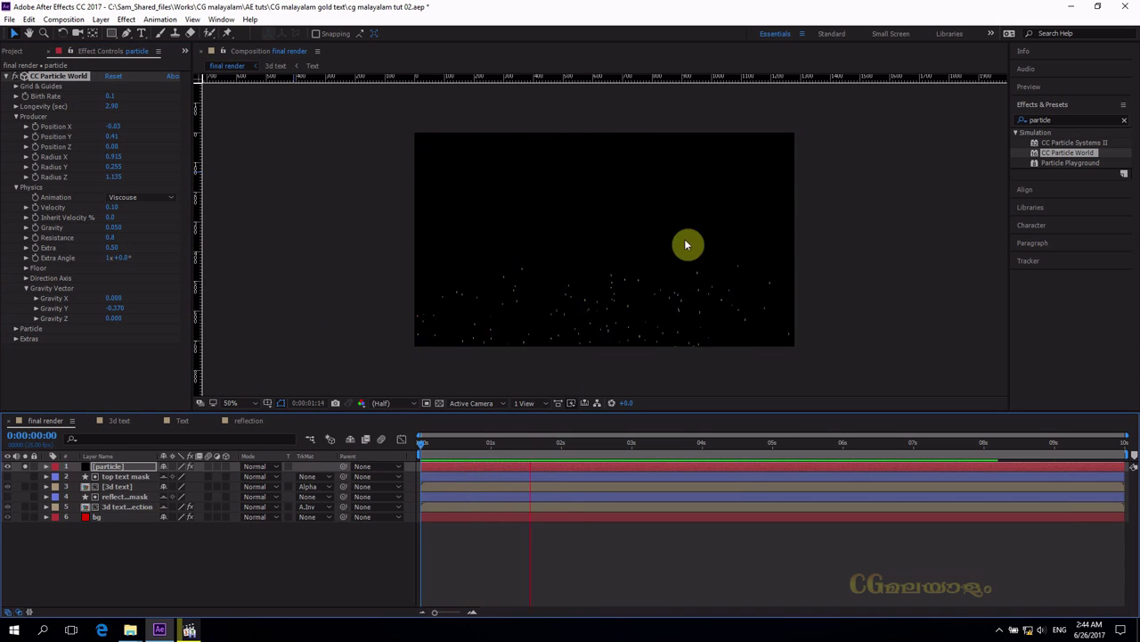
left_click_drag(633, 444, 369, 458)
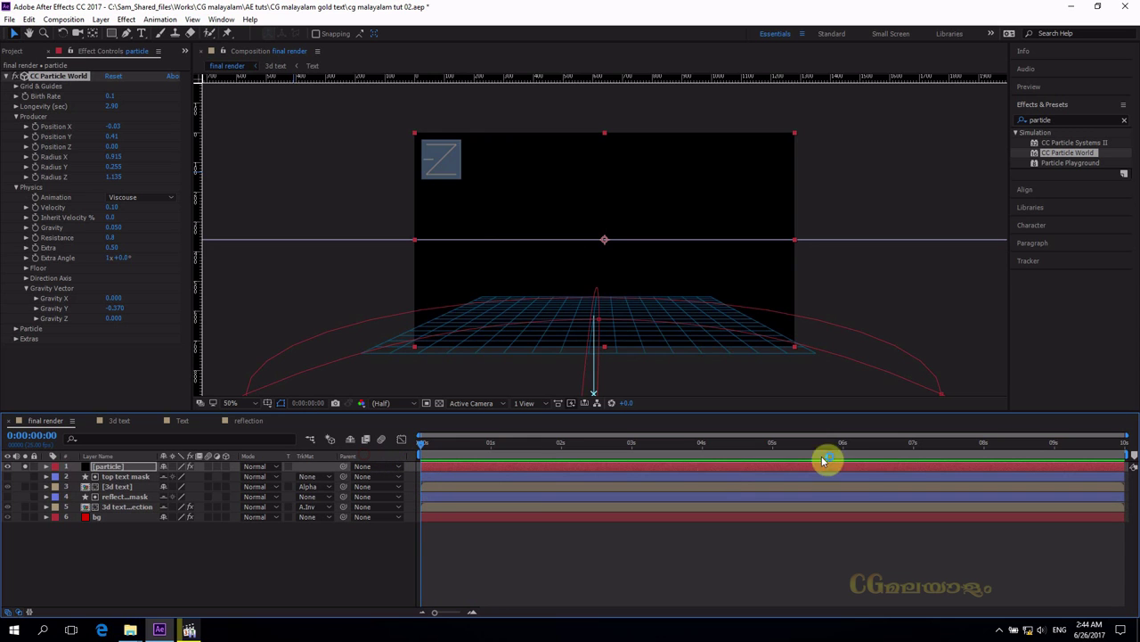
left_click_drag(853, 470, 697, 470)
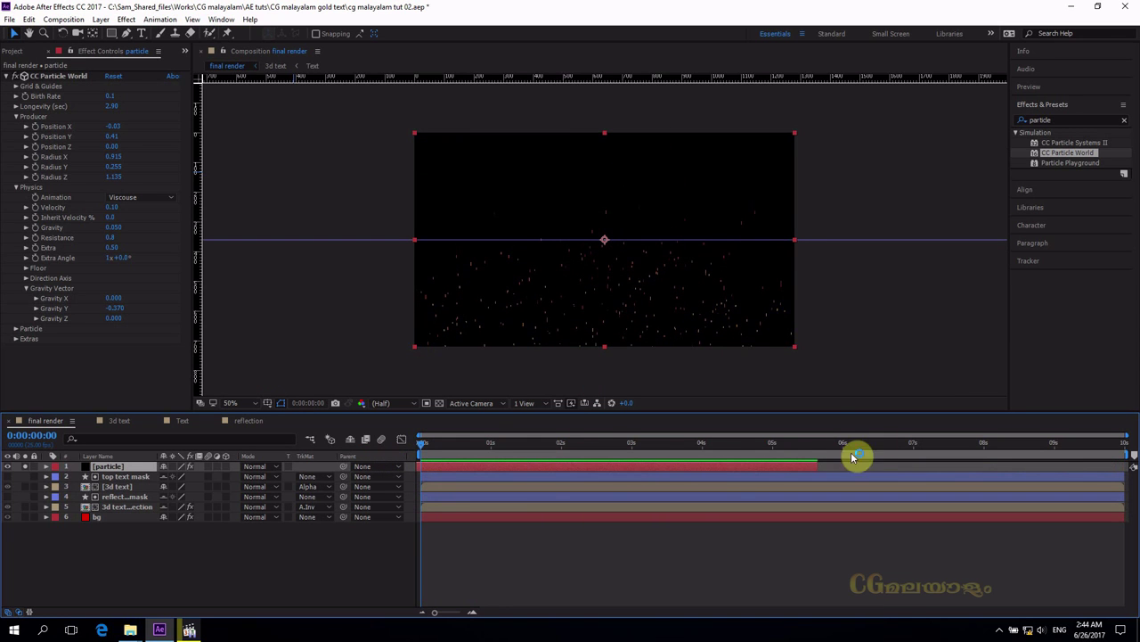
left_click_drag(819, 465, 939, 464)
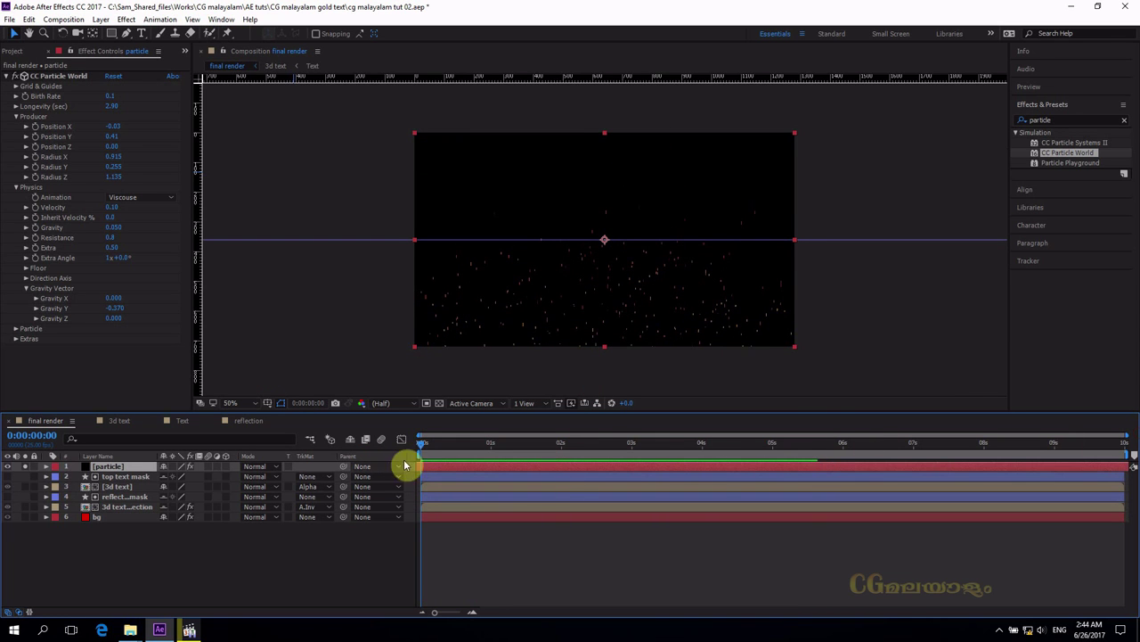
key("space")
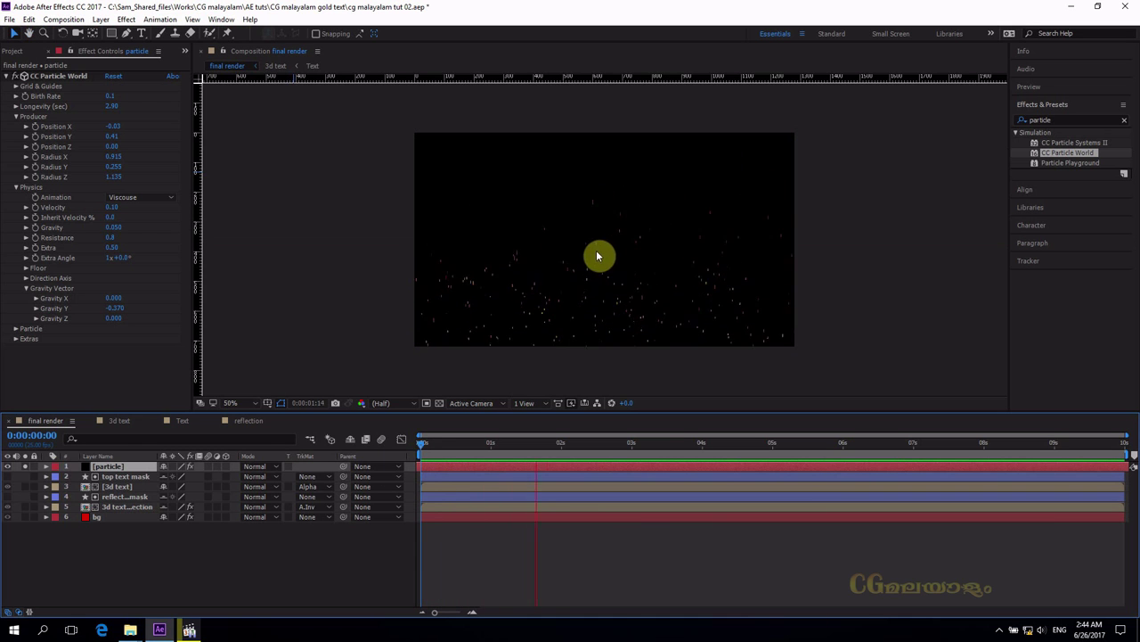
key("space")
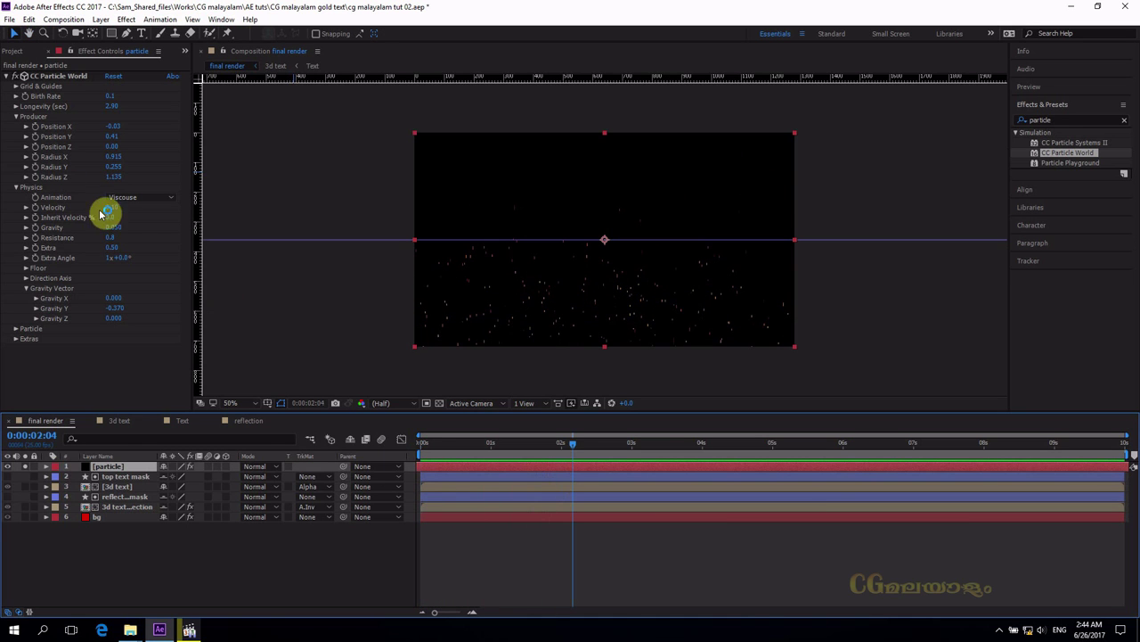
- Expand the Particle group and try Textured Disc, Textured Square, QuadPolygon and Bubble types
left_click(16, 329)
scroll(63, 344, "down", 3)
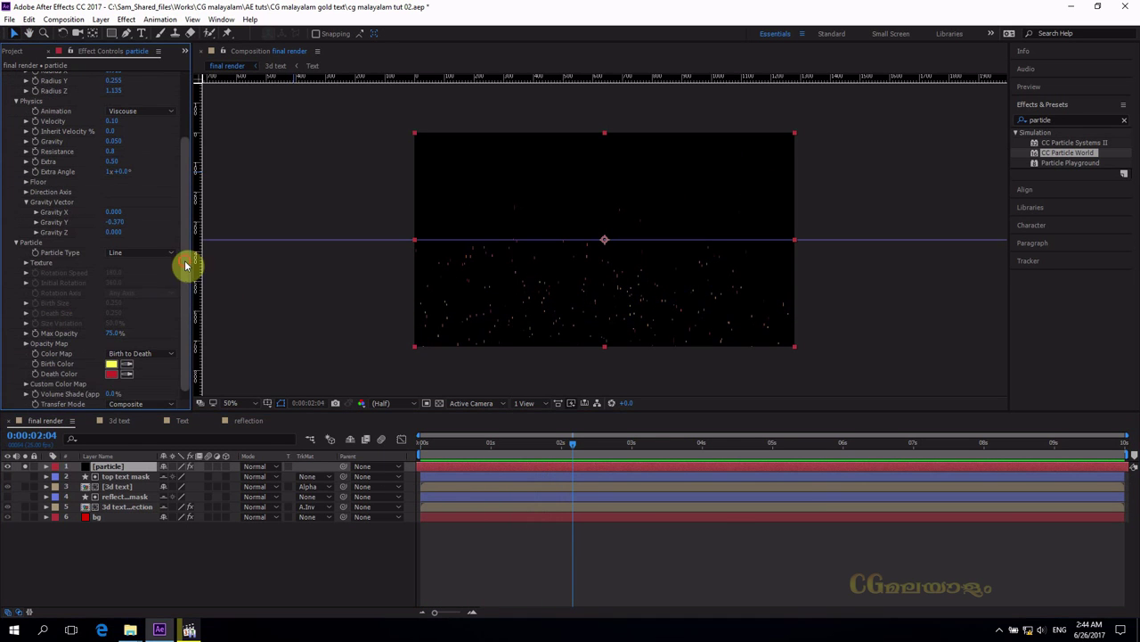
left_click_drag(186, 262, 183, 318)
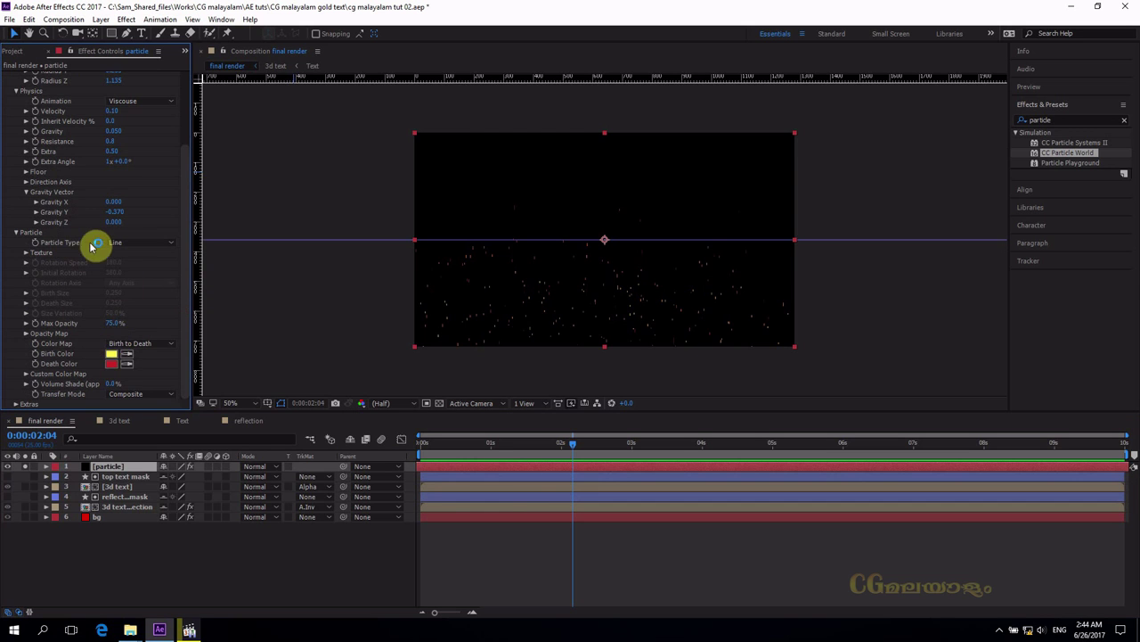
left_click(140, 244)
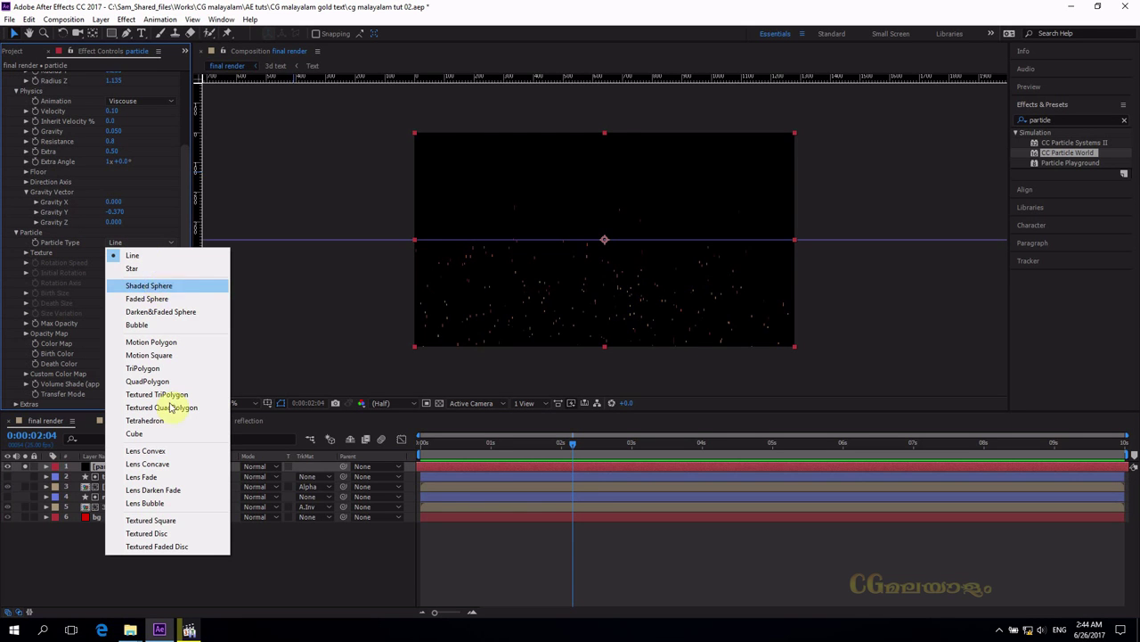
left_click(183, 537)
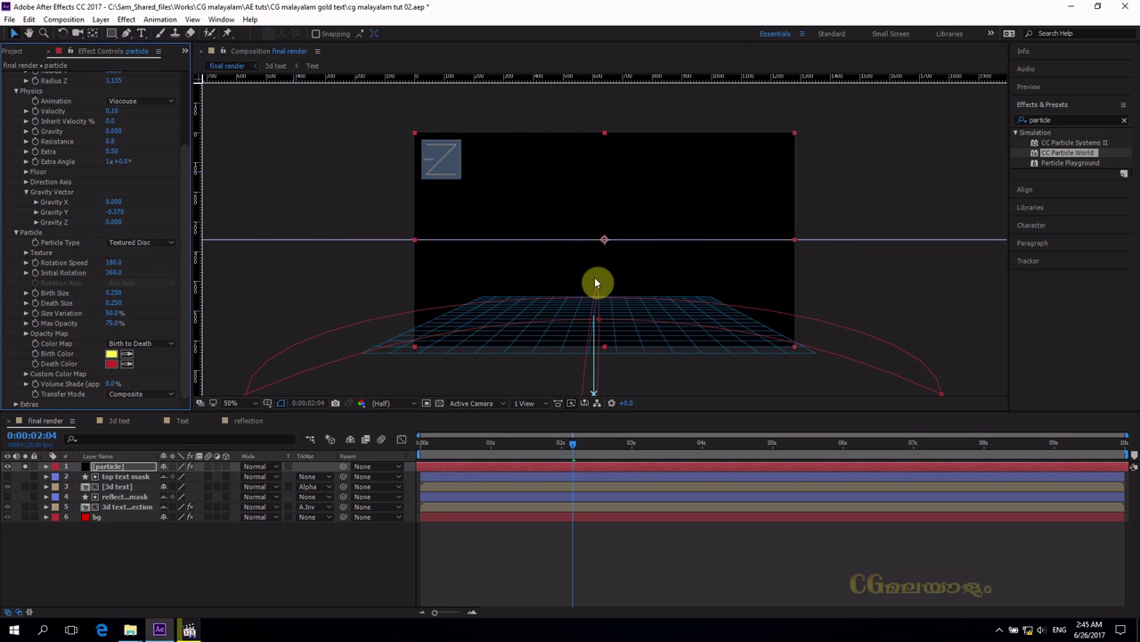
left_click(161, 244)
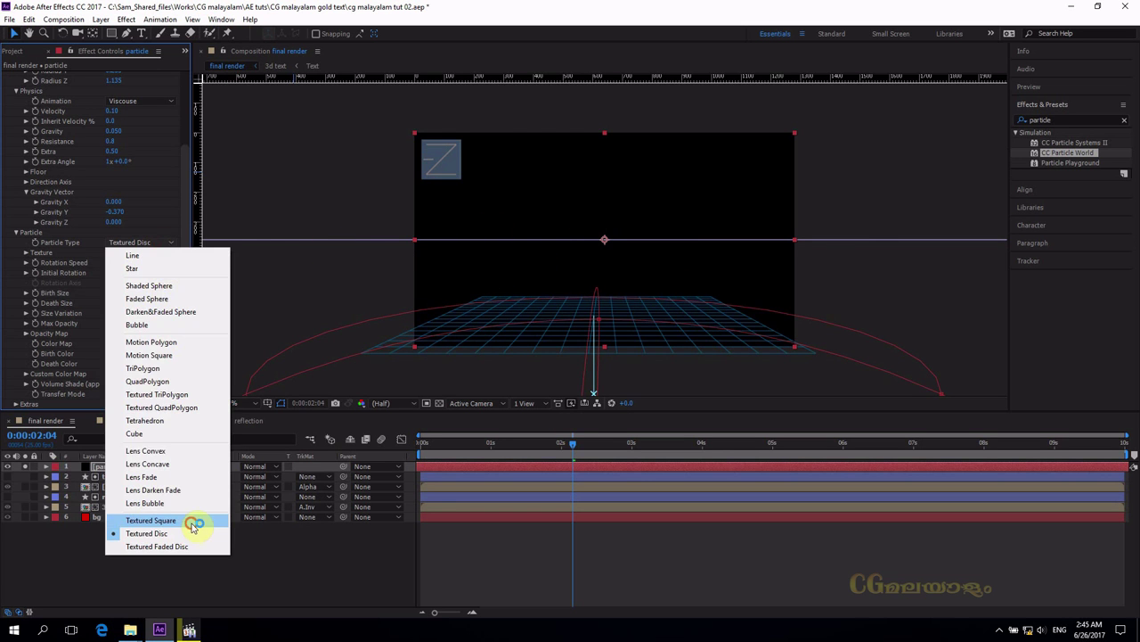
left_click(192, 521)
left_click(163, 244)
left_click(158, 381)
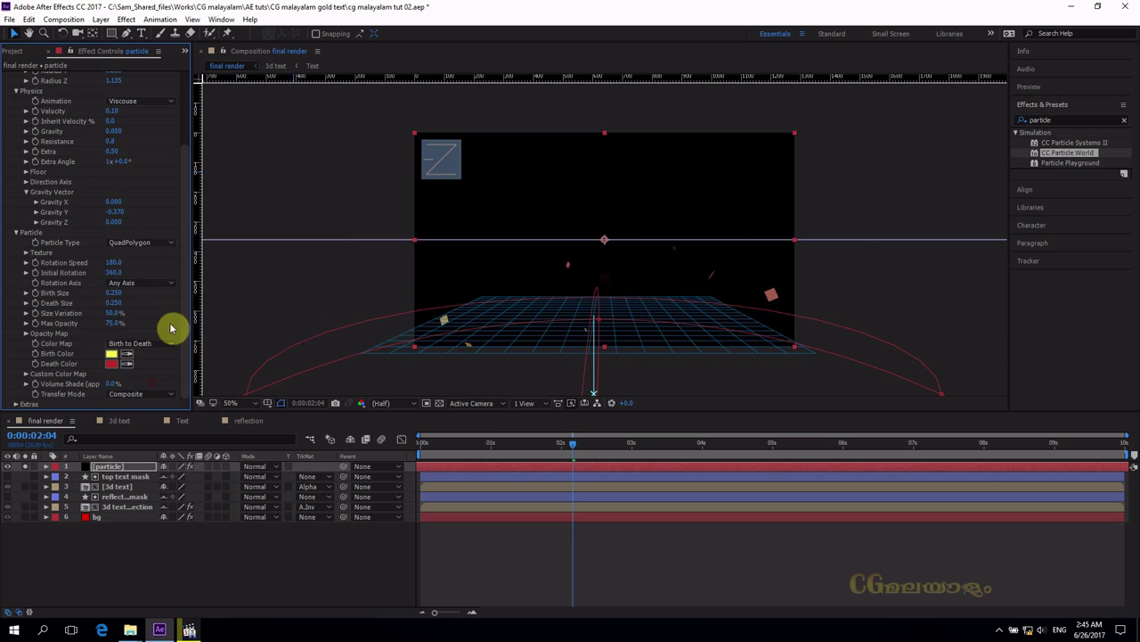
left_click(140, 244)
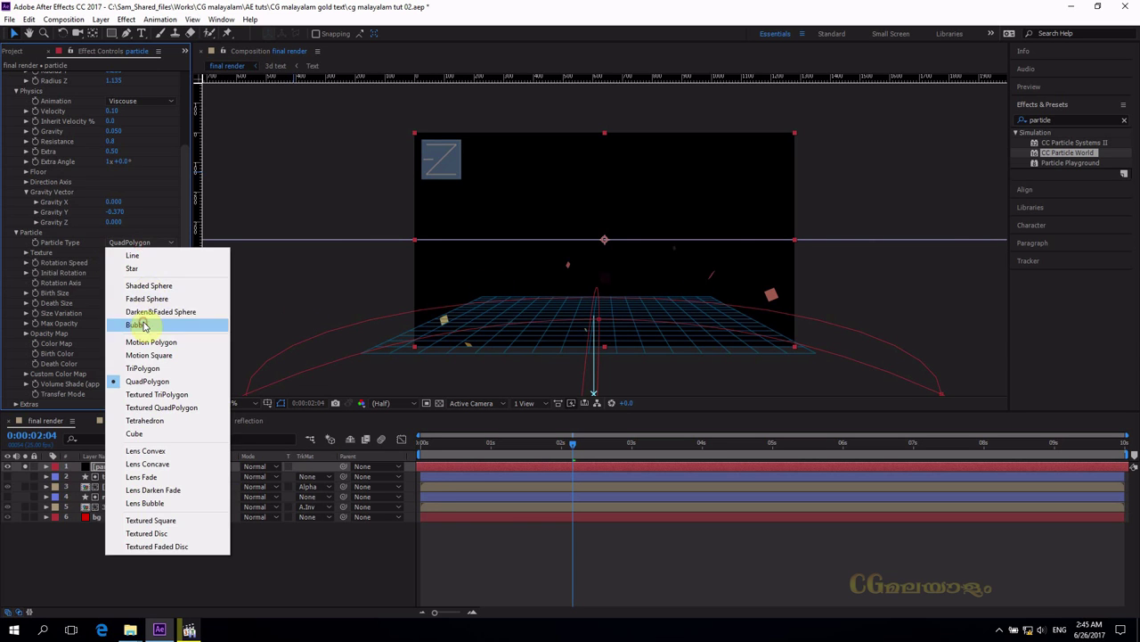
left_click(144, 323)
- Try Shaded and Faded Sphere, settle on Textured Disc, and expand Texture
left_click(148, 242)
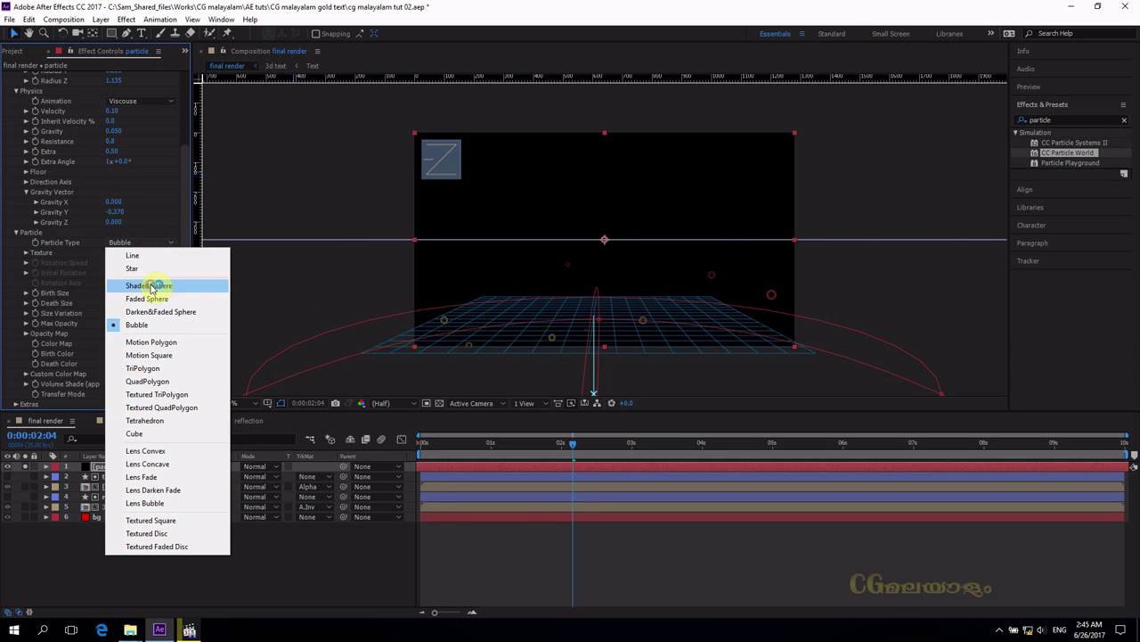
left_click(153, 283)
left_click(150, 246)
left_click(147, 299)
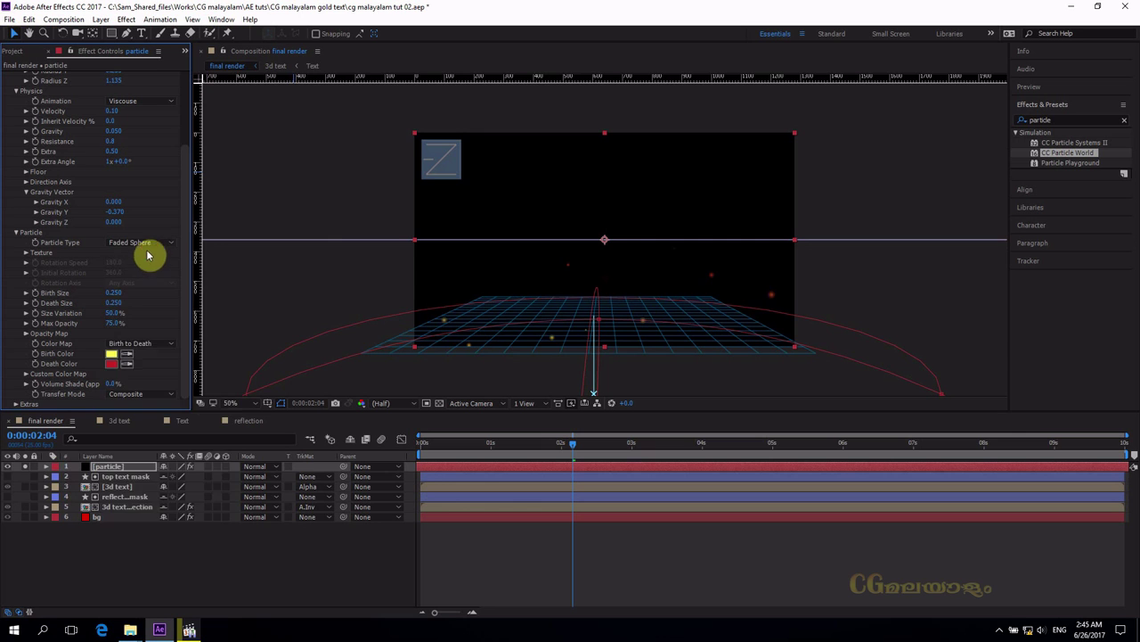
left_click(144, 244)
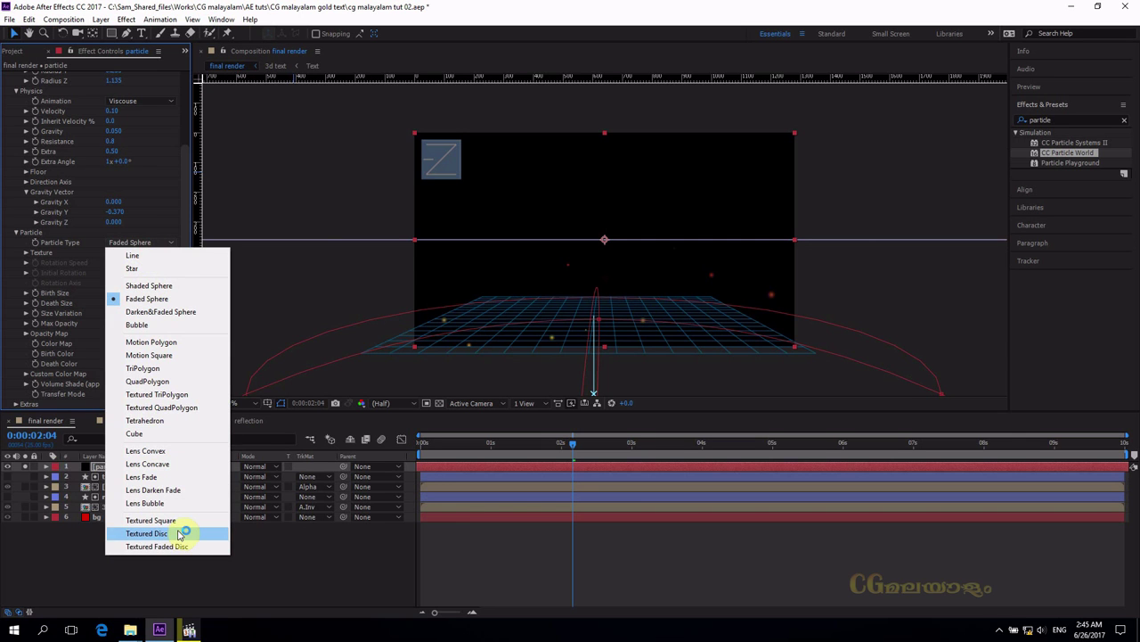
left_click(147, 532)
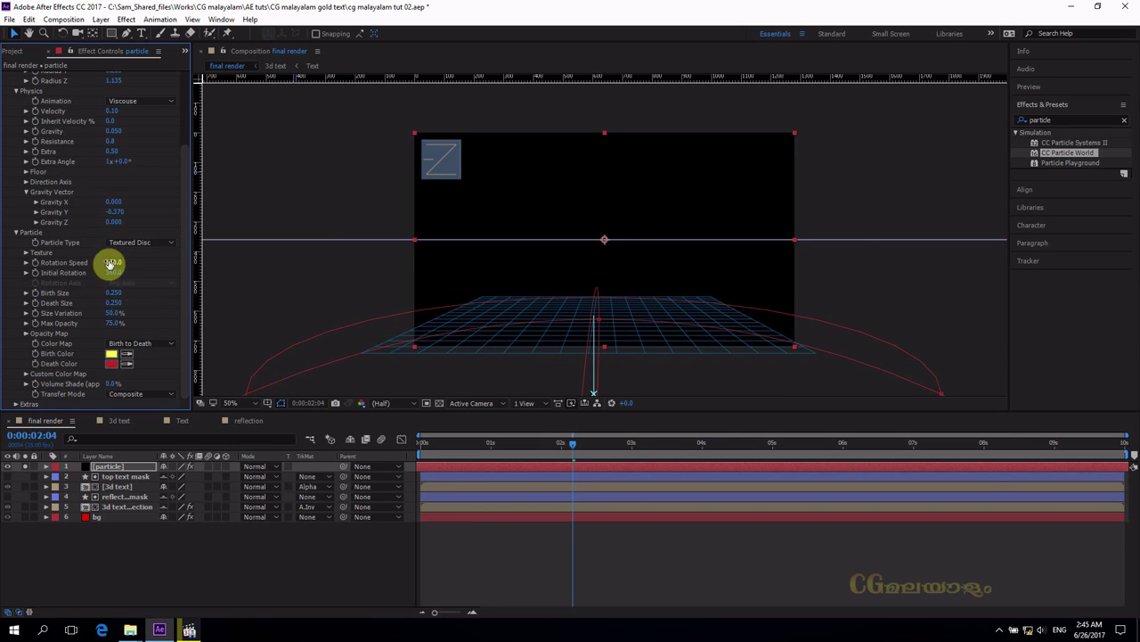
left_click(28, 256)
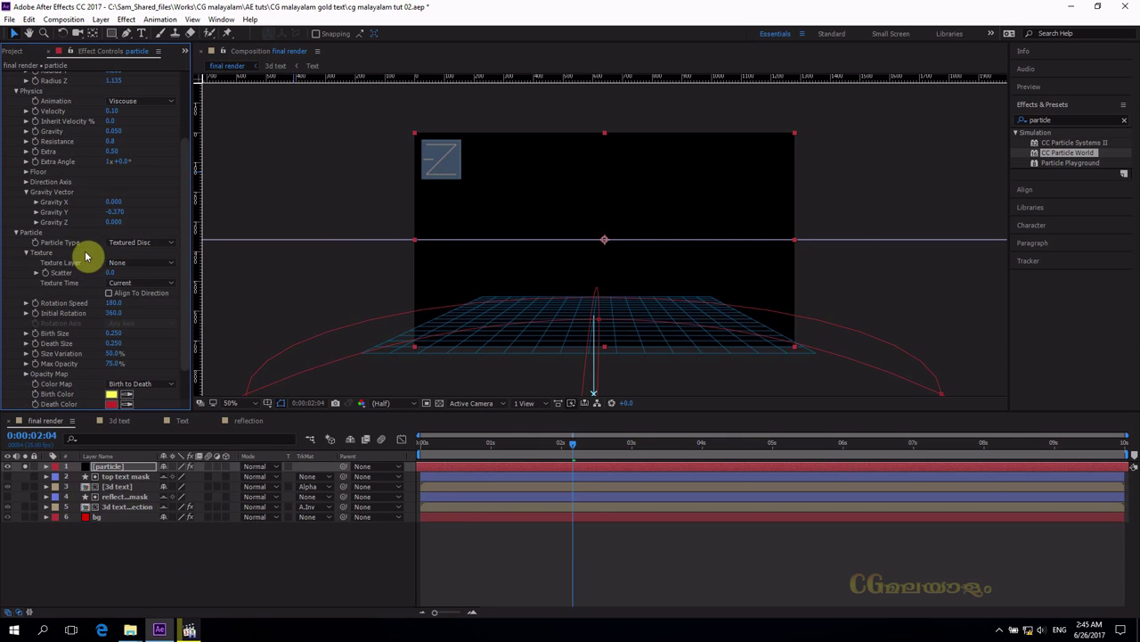
- Create a new composition, particle disc, adjusting its width
right_click(172, 559)
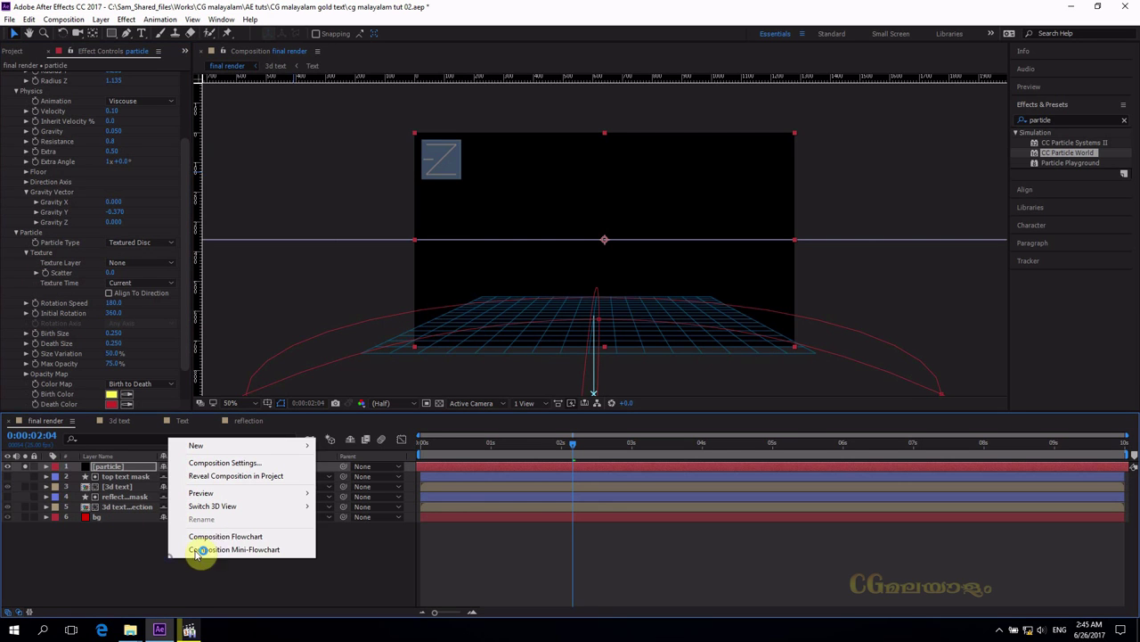
left_click(132, 557)
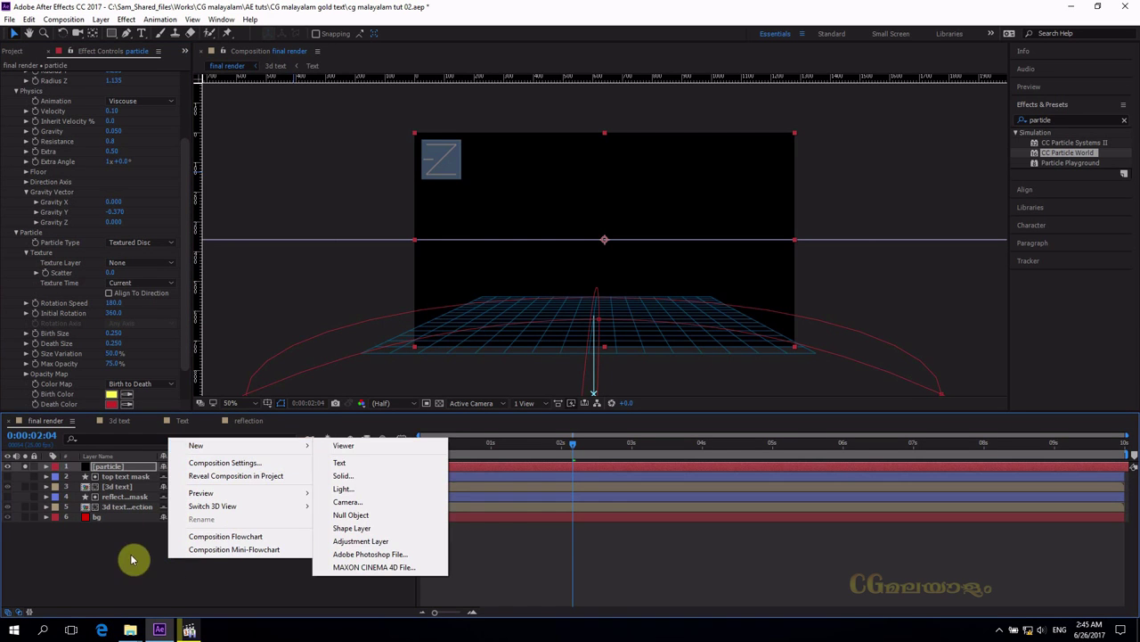
left_click(70, 20)
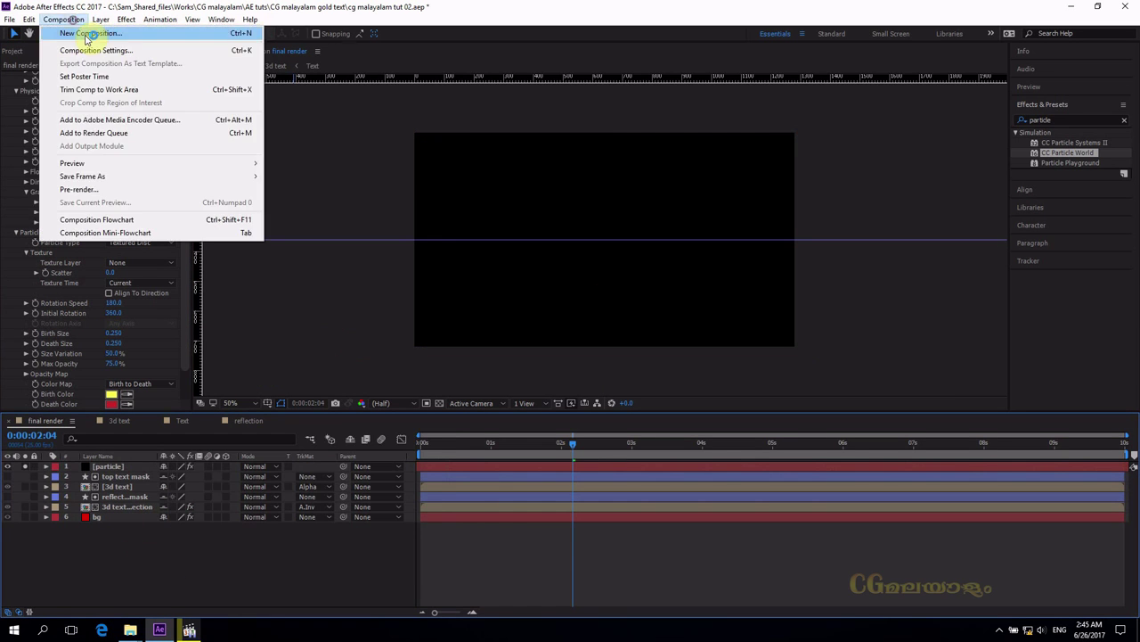
left_click(89, 46)
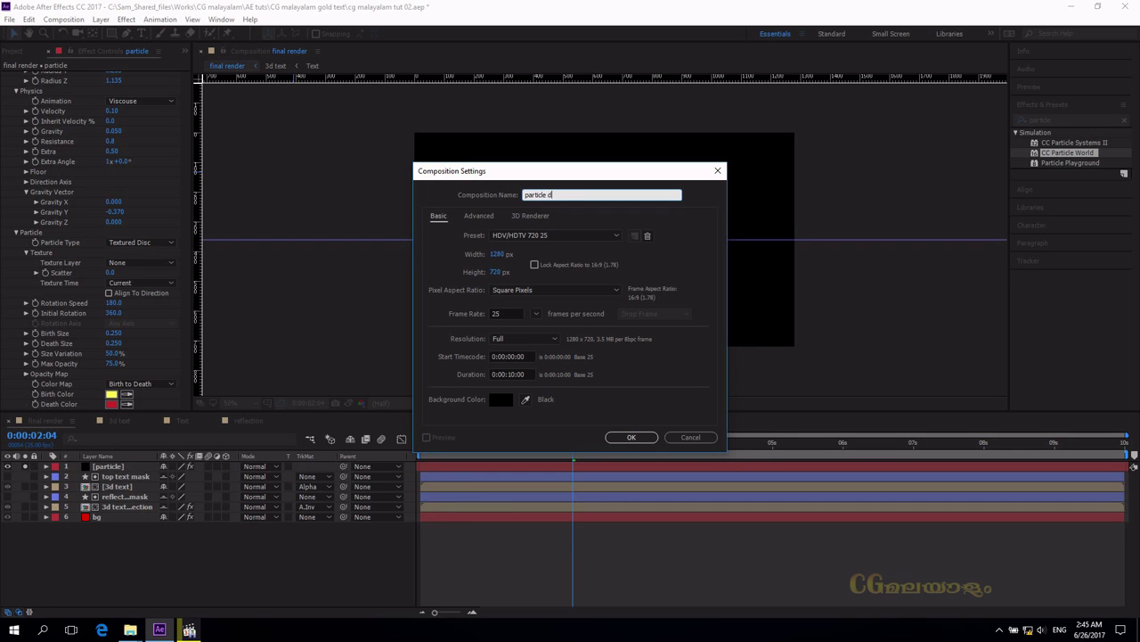
left_click(497, 254)
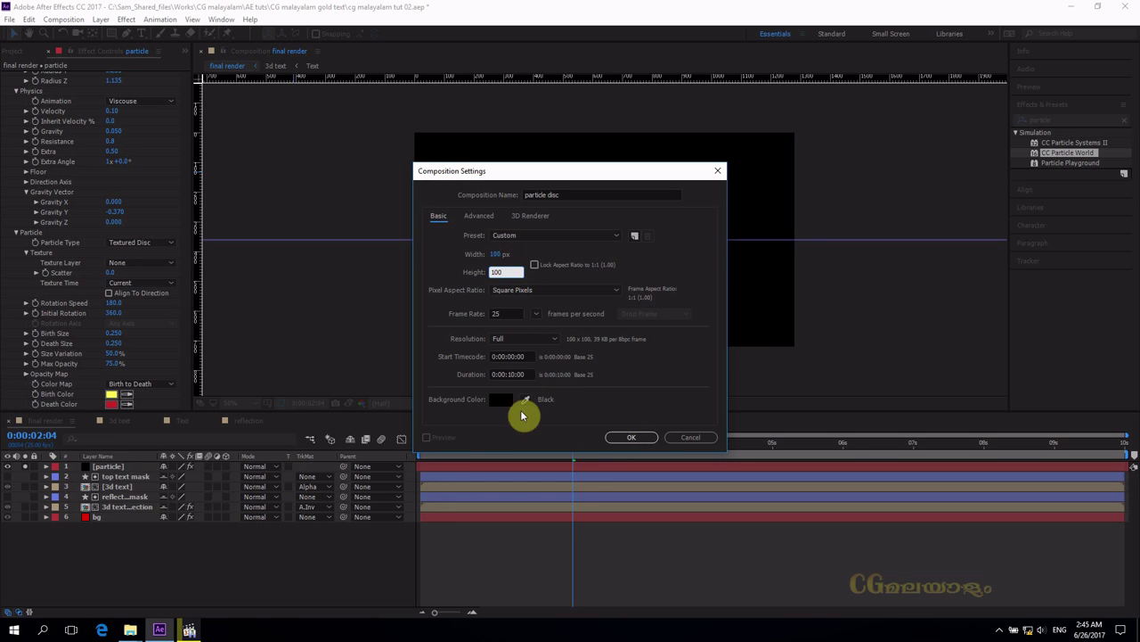
left_click(619, 437)
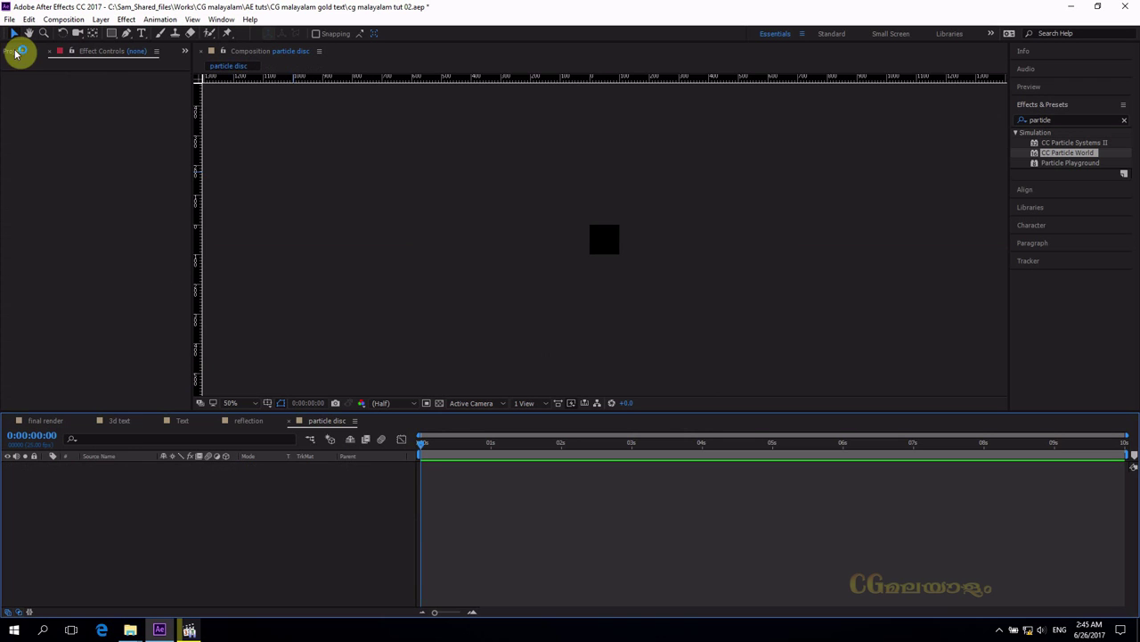
- Add an orange FF9000 solid to the particle disc composition
right_click(252, 483)
mouse_move(339, 490)
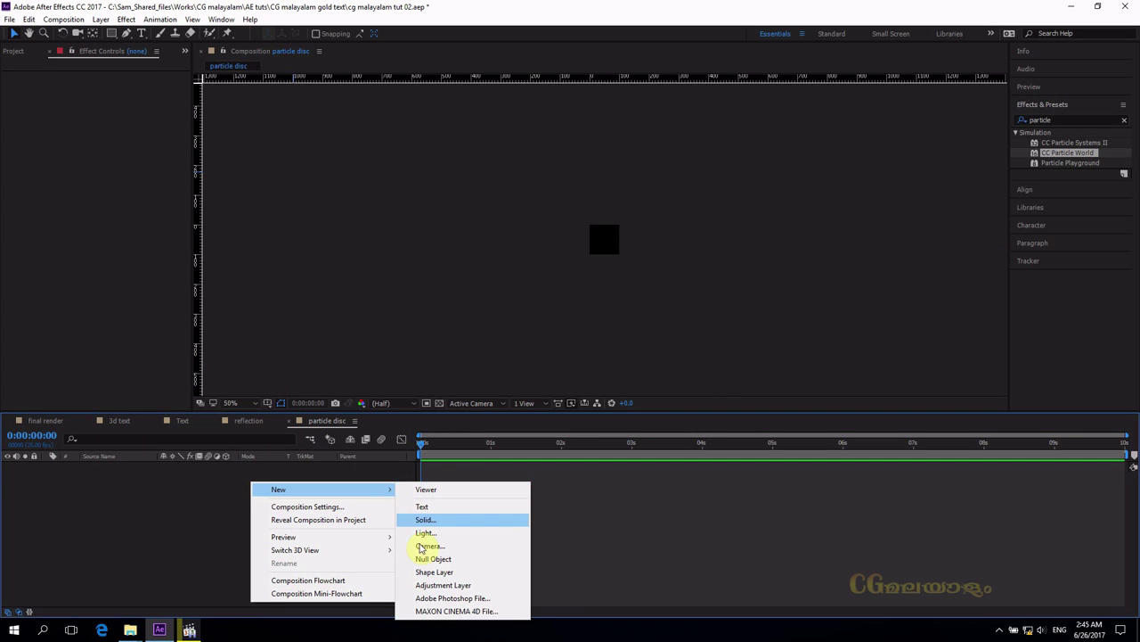
left_click(456, 517)
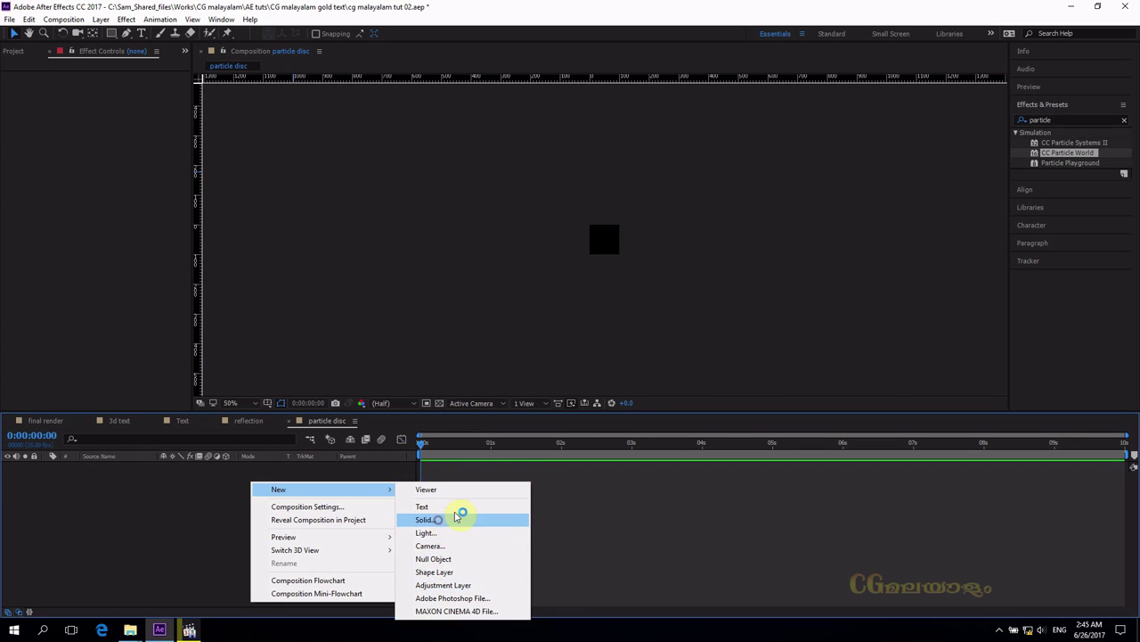
left_click(863, 399)
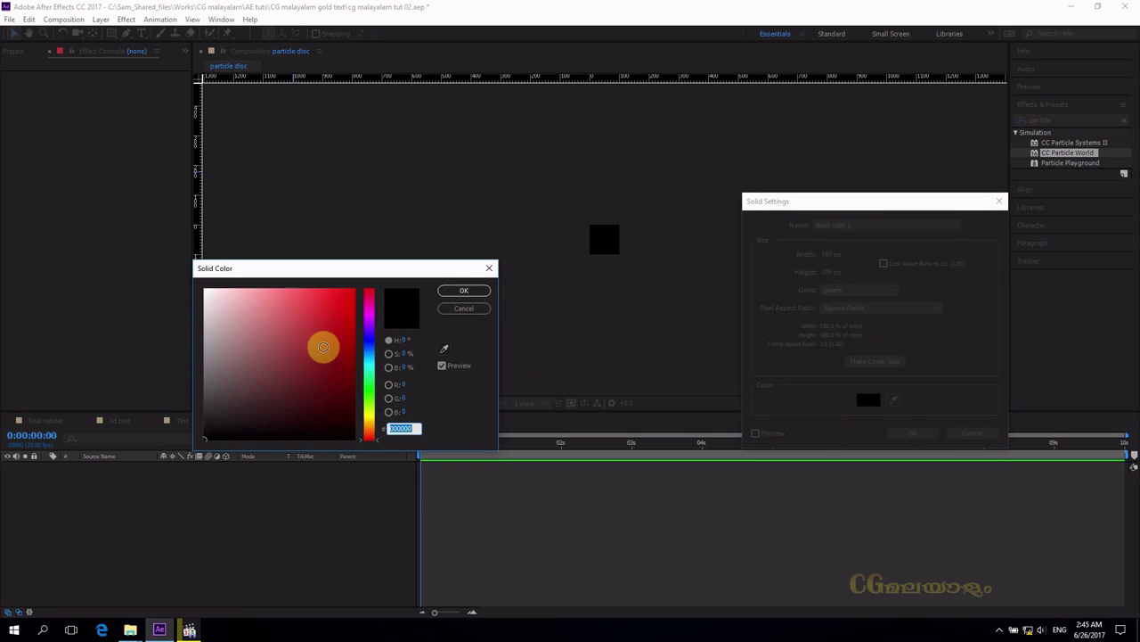
left_click(371, 422)
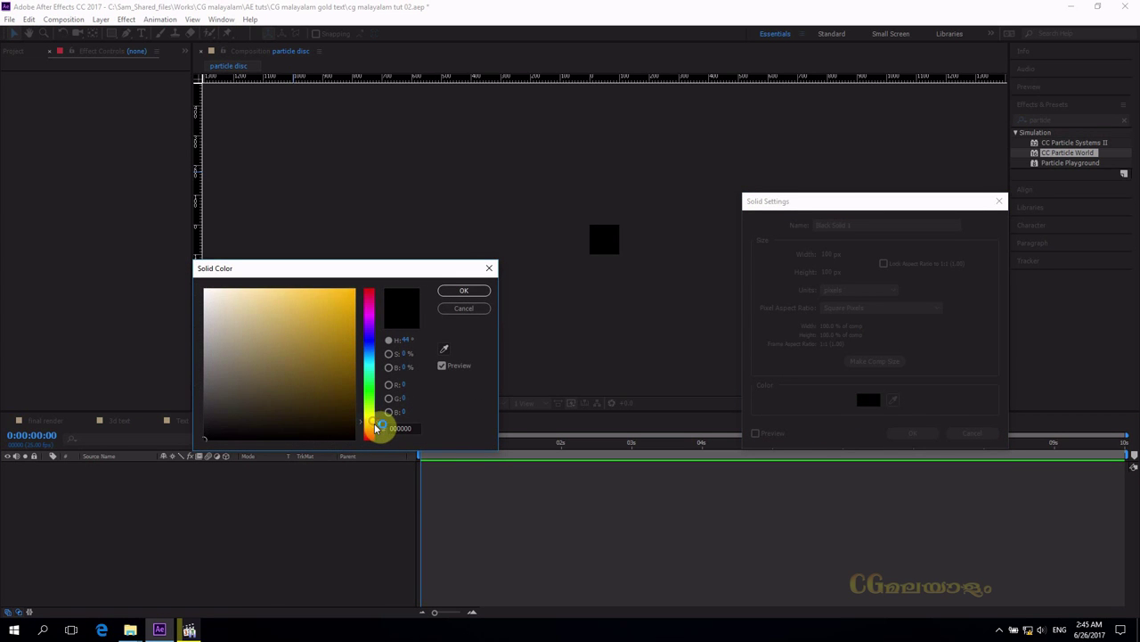
left_click_drag(353, 329, 353, 289)
left_click(462, 294)
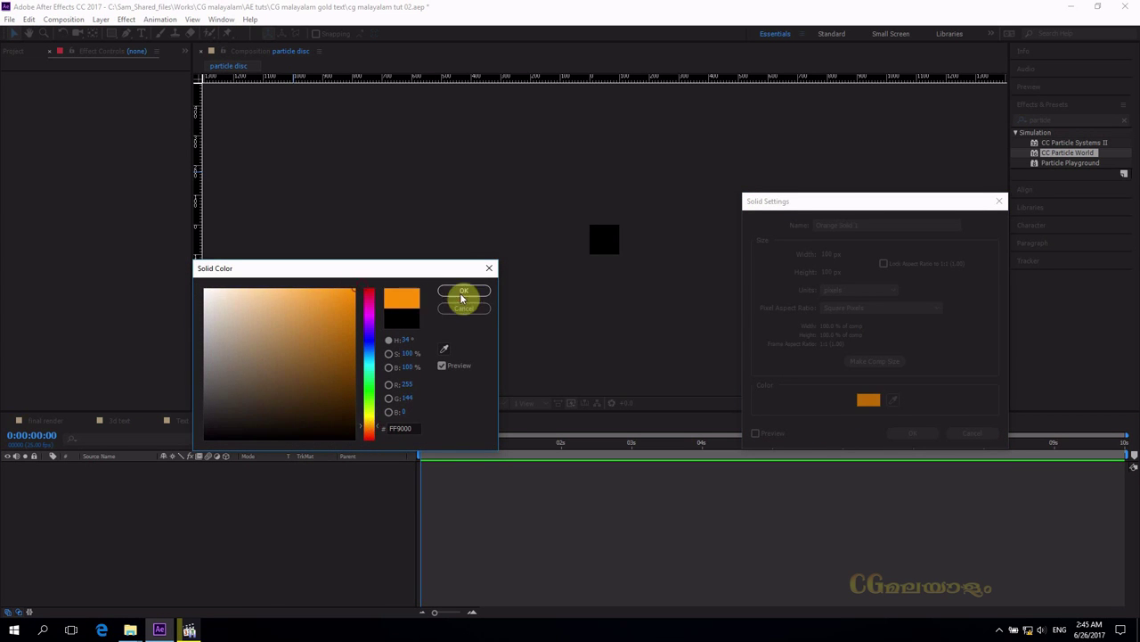
left_click(911, 434)
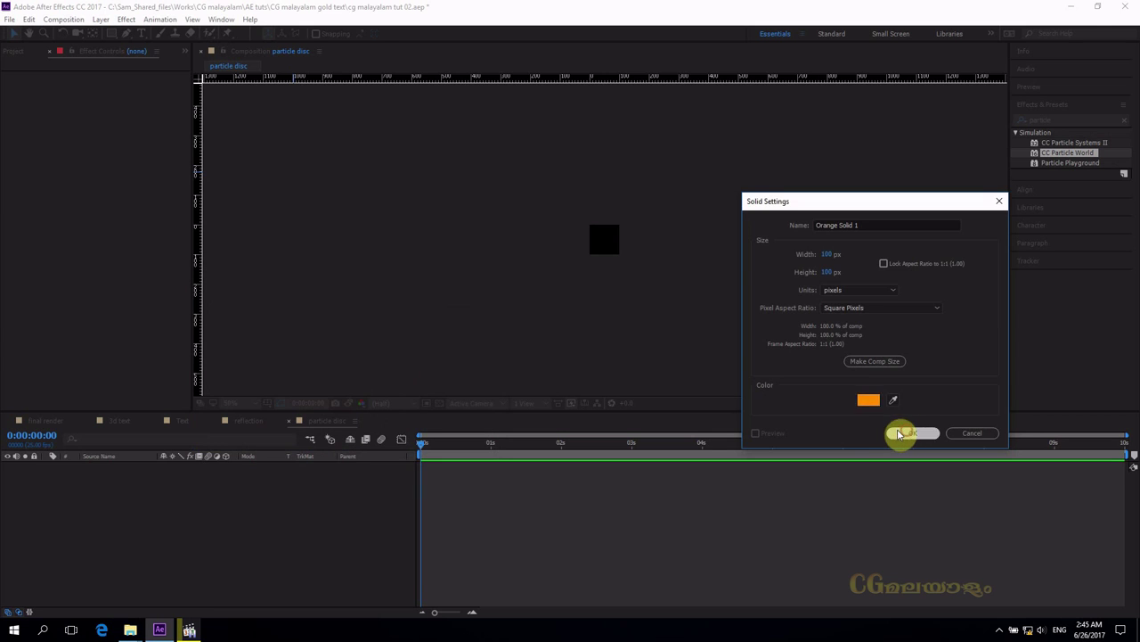
- Mask the orange solid into a circle with the Ellipse Tool at full-size view
key("period")
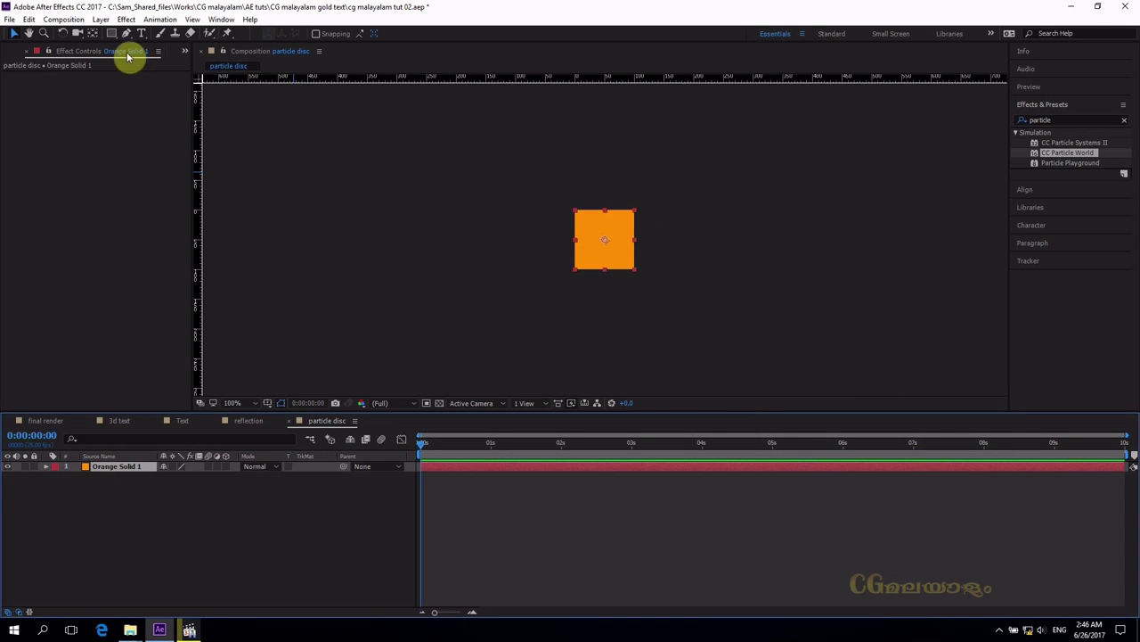
left_click_drag(117, 35, 185, 60)
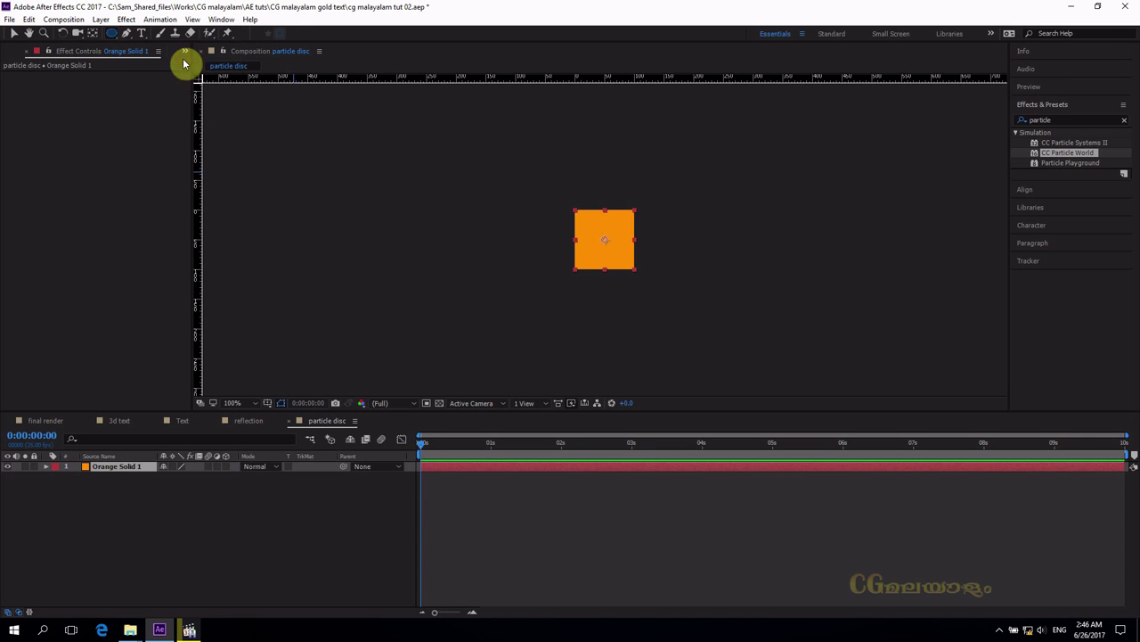
double_click(115, 35)
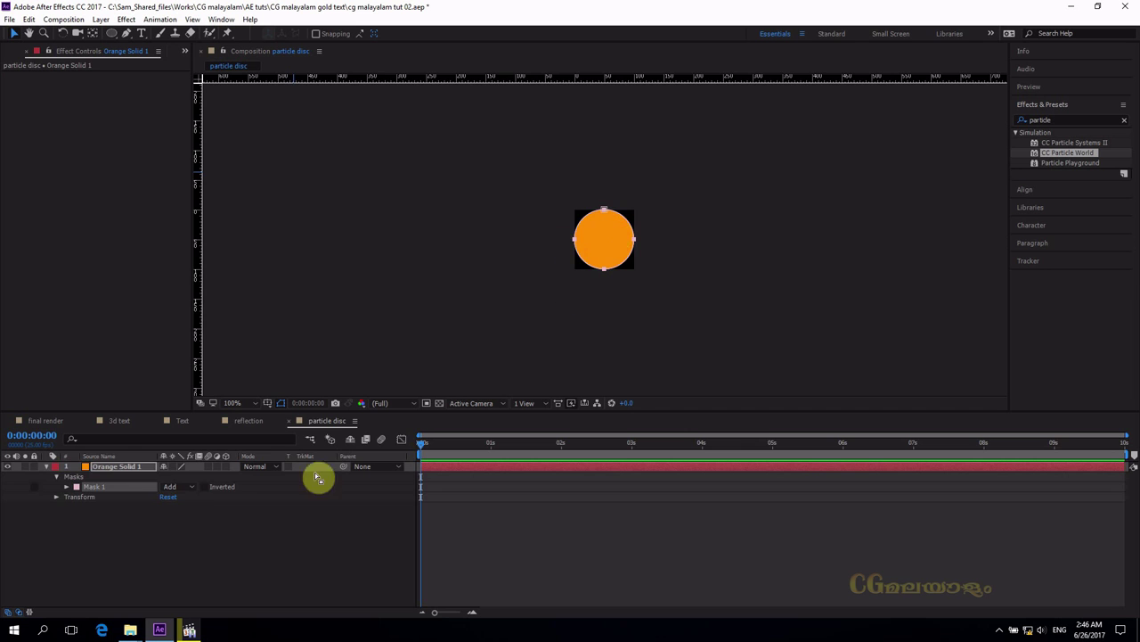
- Close the particle disc, reflection, Text and 3d text timeline tabs
left_click(290, 422)
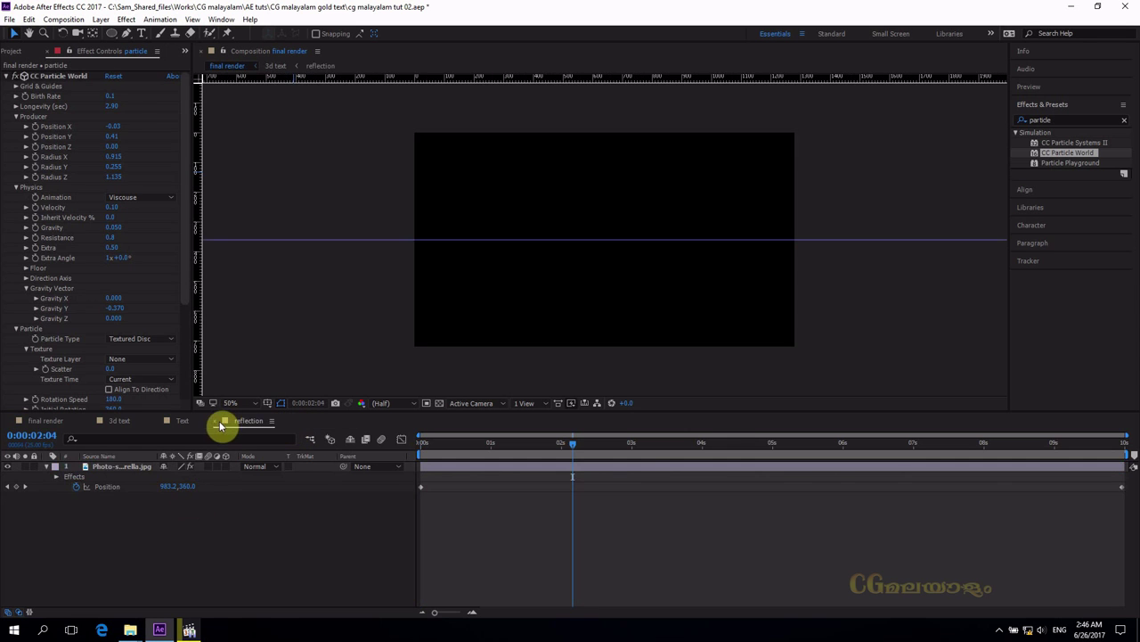
left_click(219, 421)
left_click(161, 422)
left_click(89, 423)
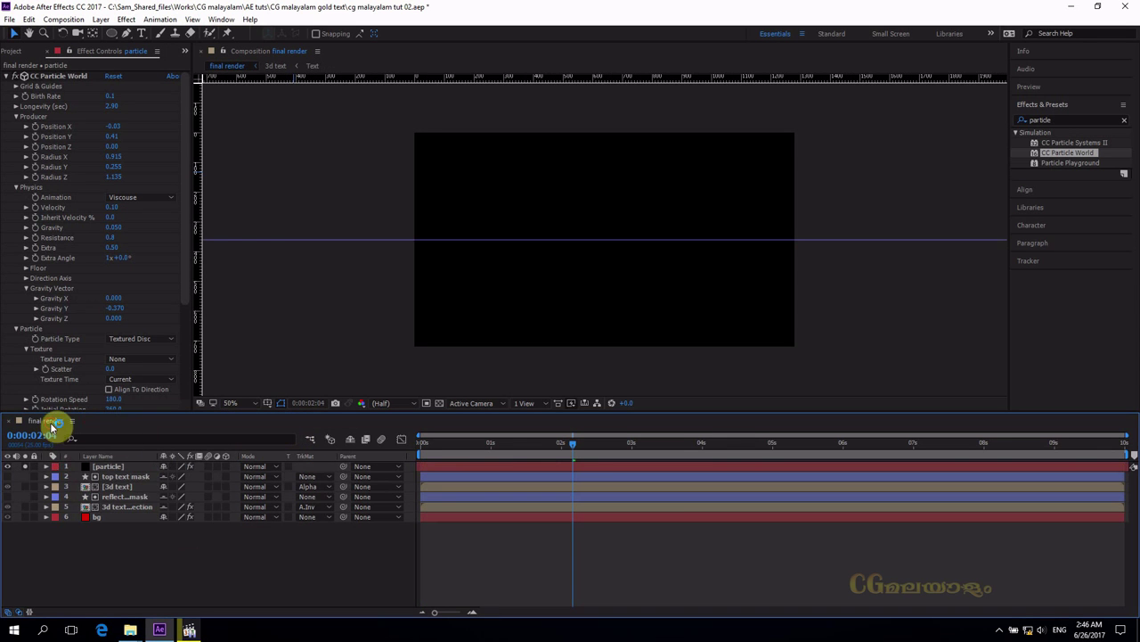
- Drag particle disc into final render, file it under precomps, hide it, and select the particle layer
left_click(12, 51)
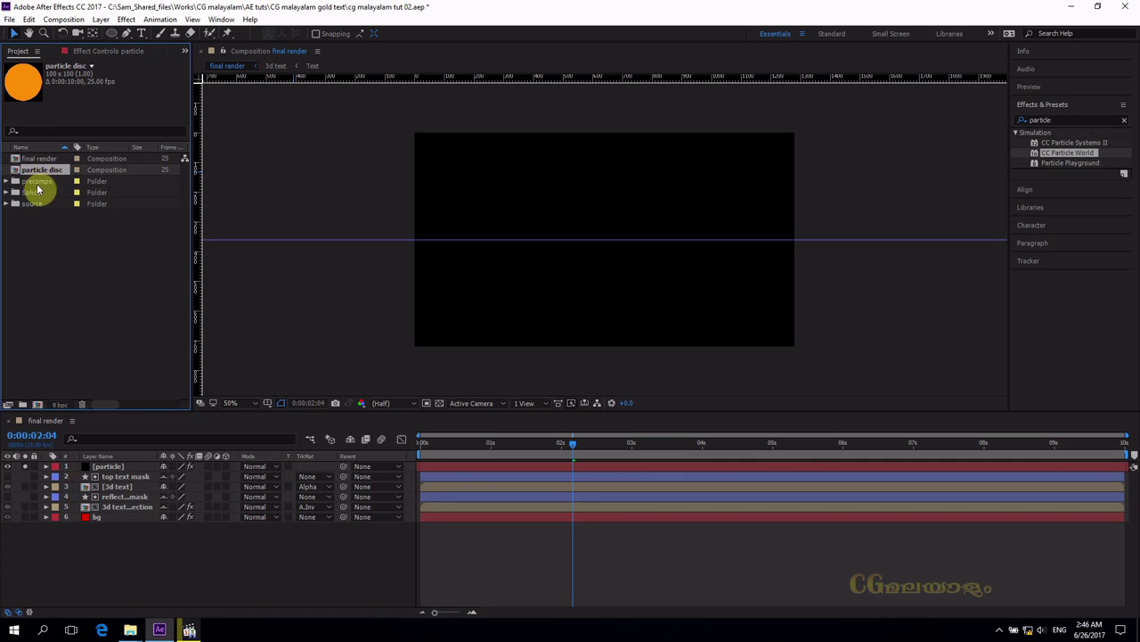
left_click_drag(44, 172, 114, 527)
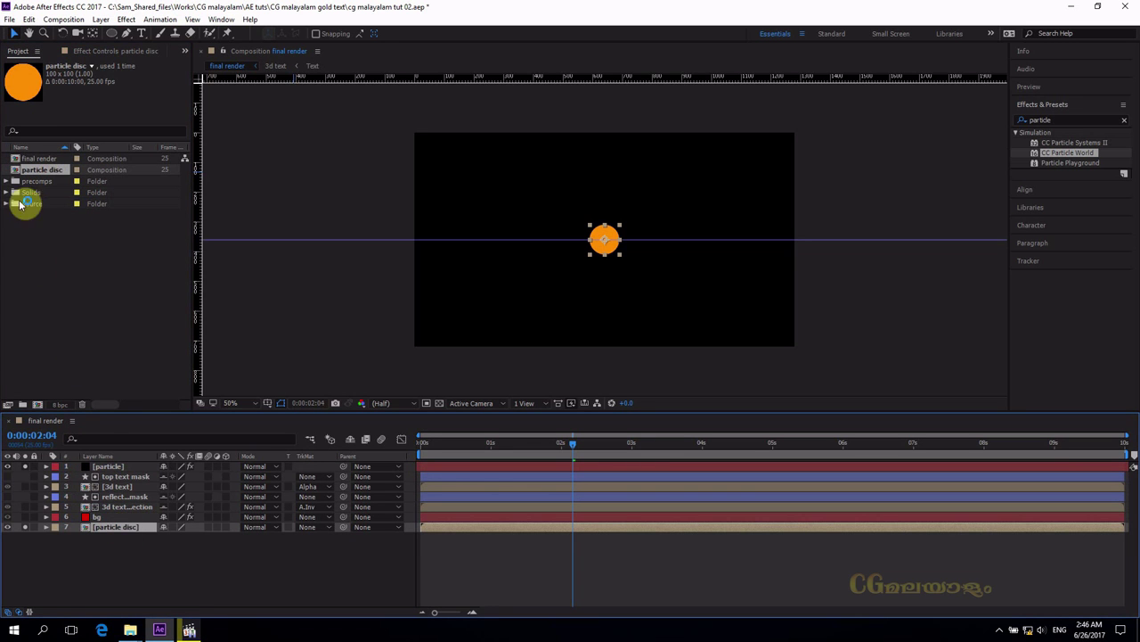
mouse_move(48, 170)
left_mouse_down()
mouse_move(49, 187)
mouse_move(41, 181)
left_mouse_up()
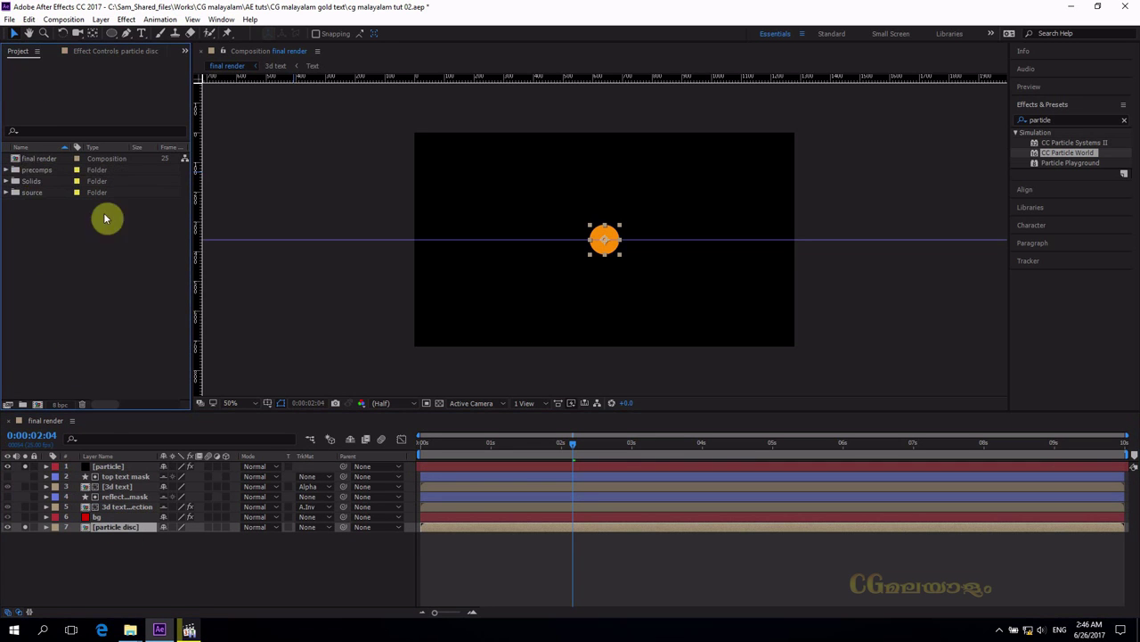
left_click(143, 577)
left_click(29, 526)
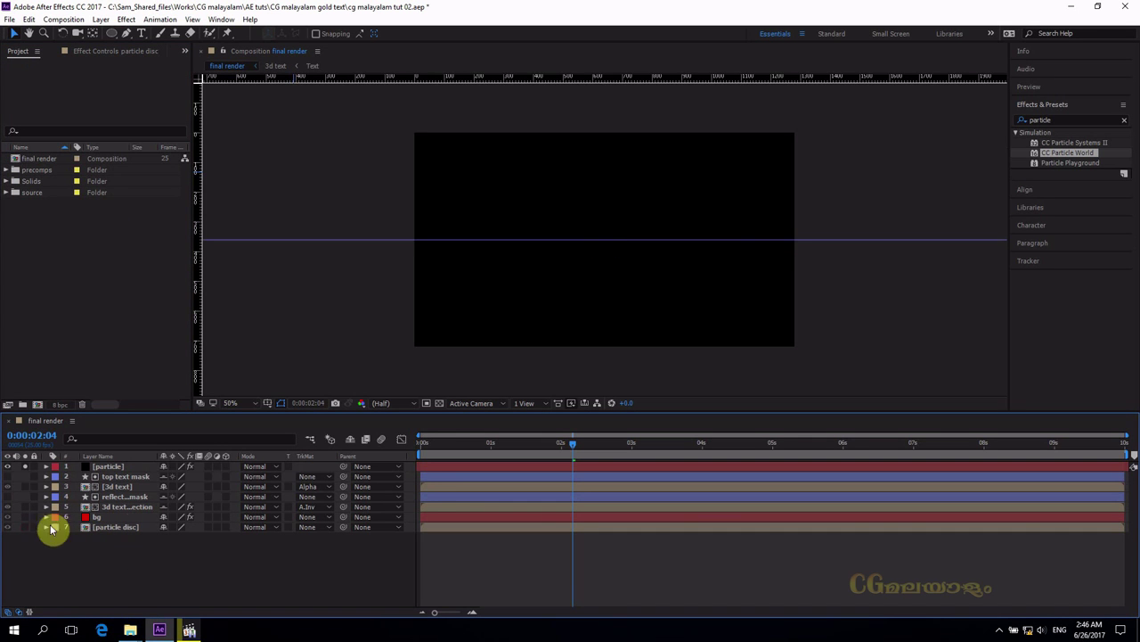
left_click(105, 469)
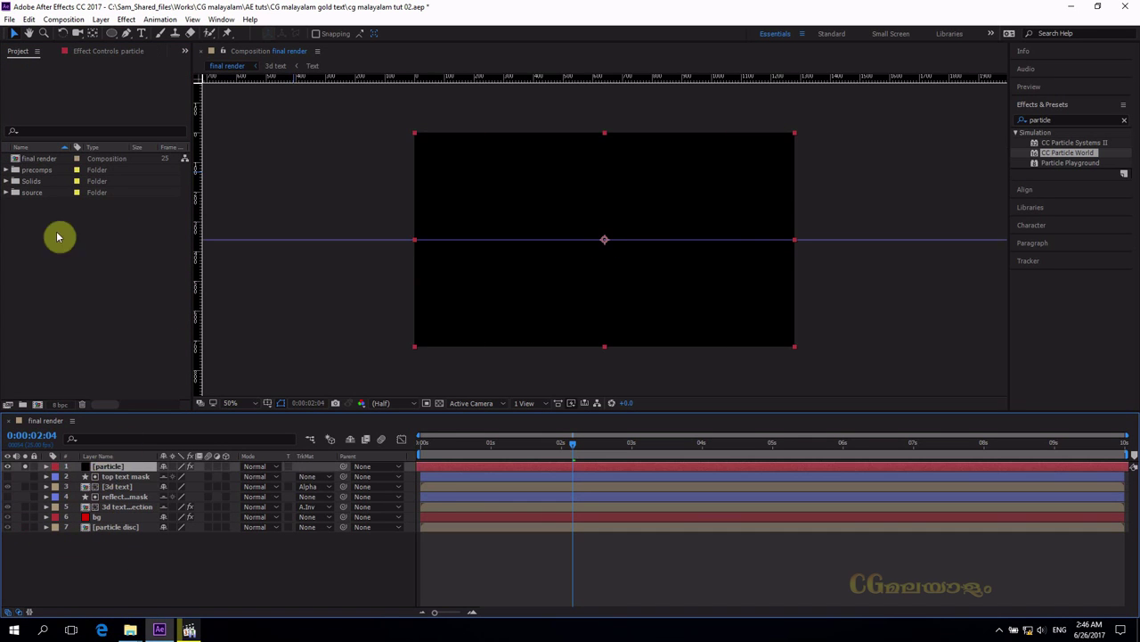
left_click(113, 54)
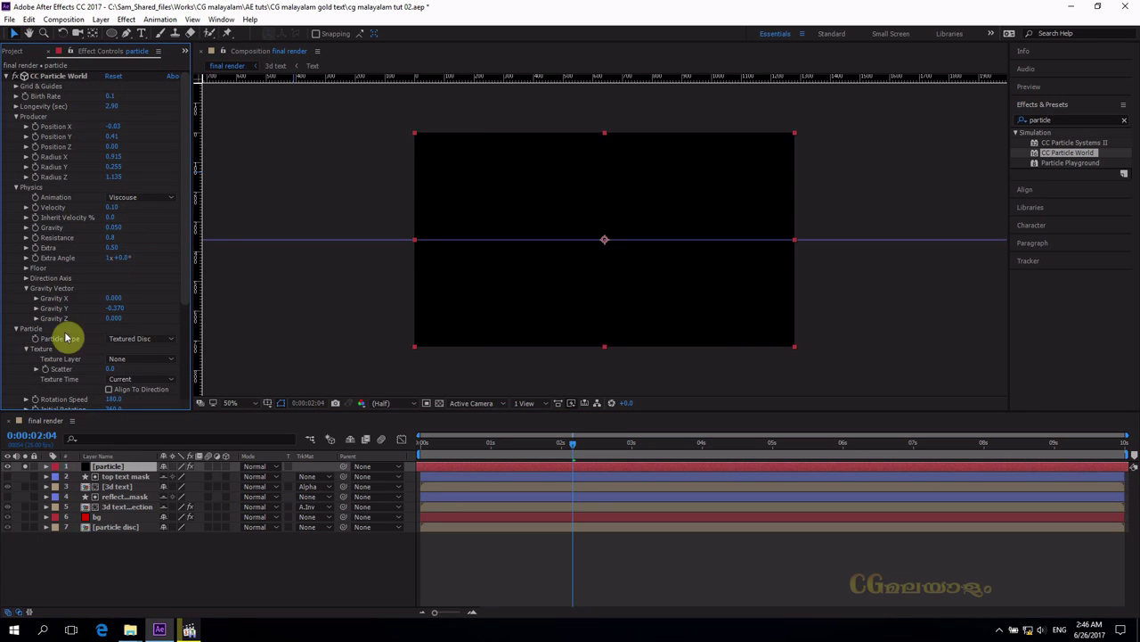
- Set CC Particle World's Texture Layer to 7. particle disc and Transfer Mode to Add, previewing the result
left_click(136, 361)
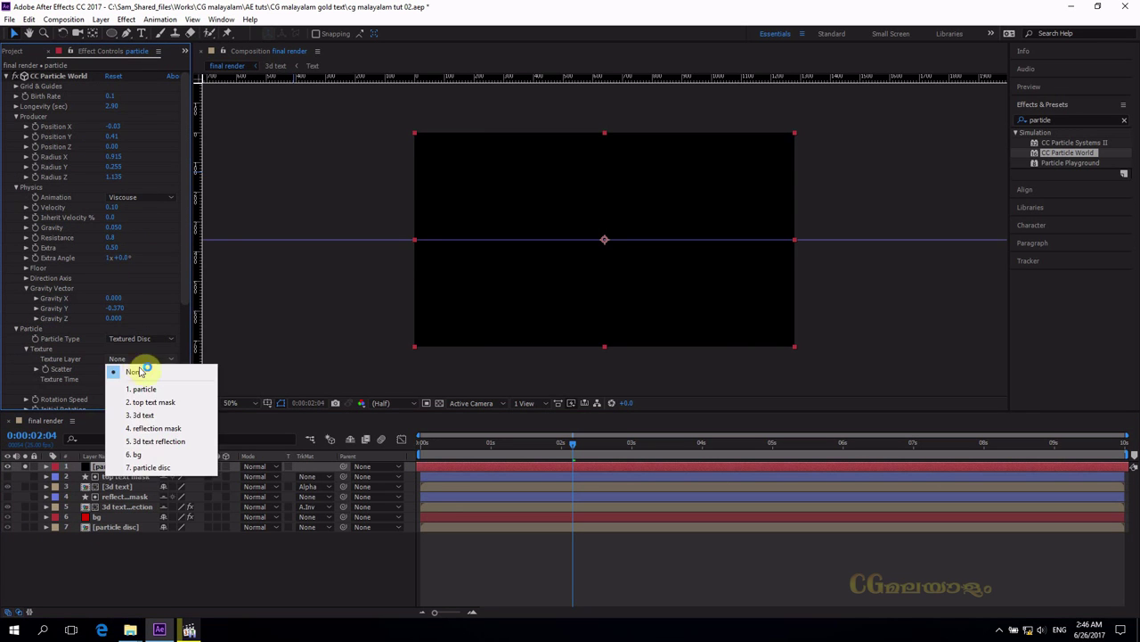
left_click(169, 469)
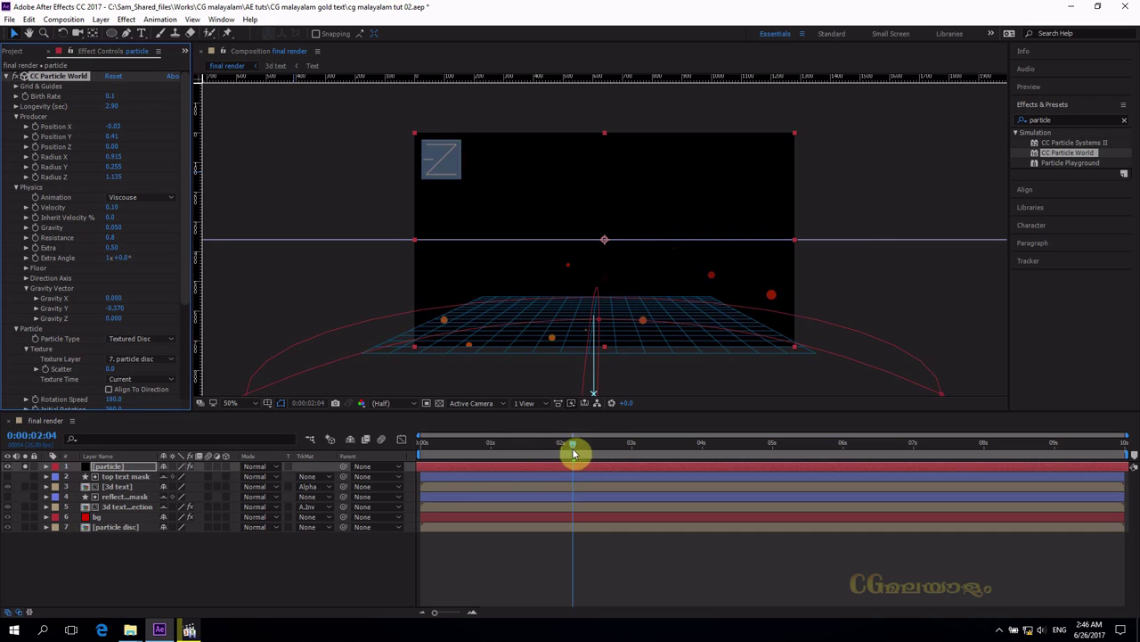
left_click_drag(574, 450, 387, 453)
key("space")
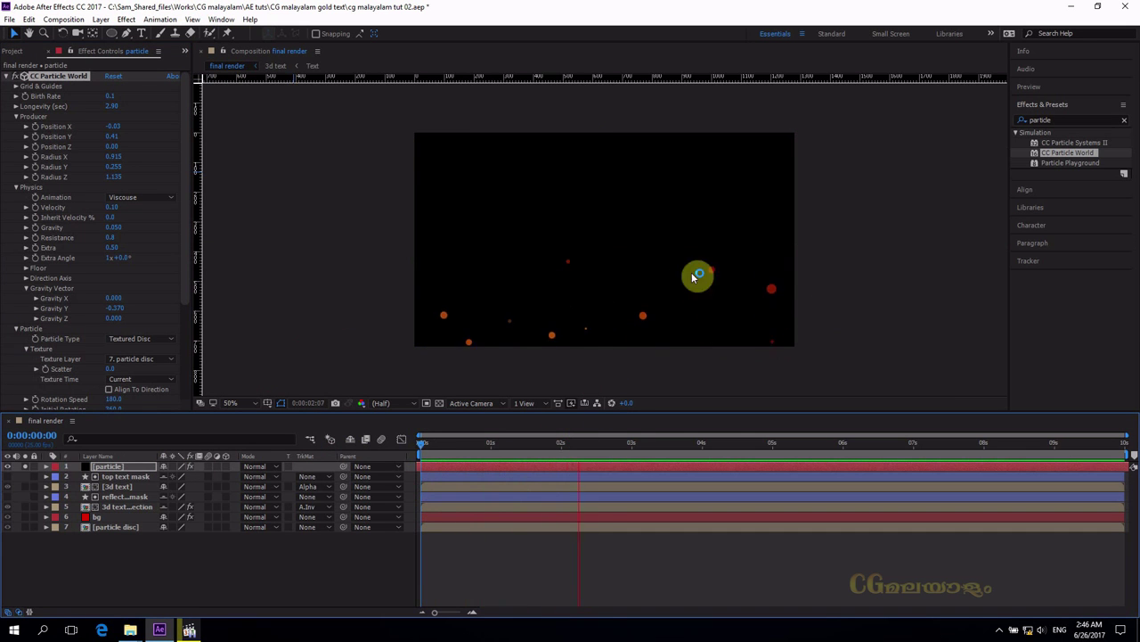
scroll(184, 355, "down", 2)
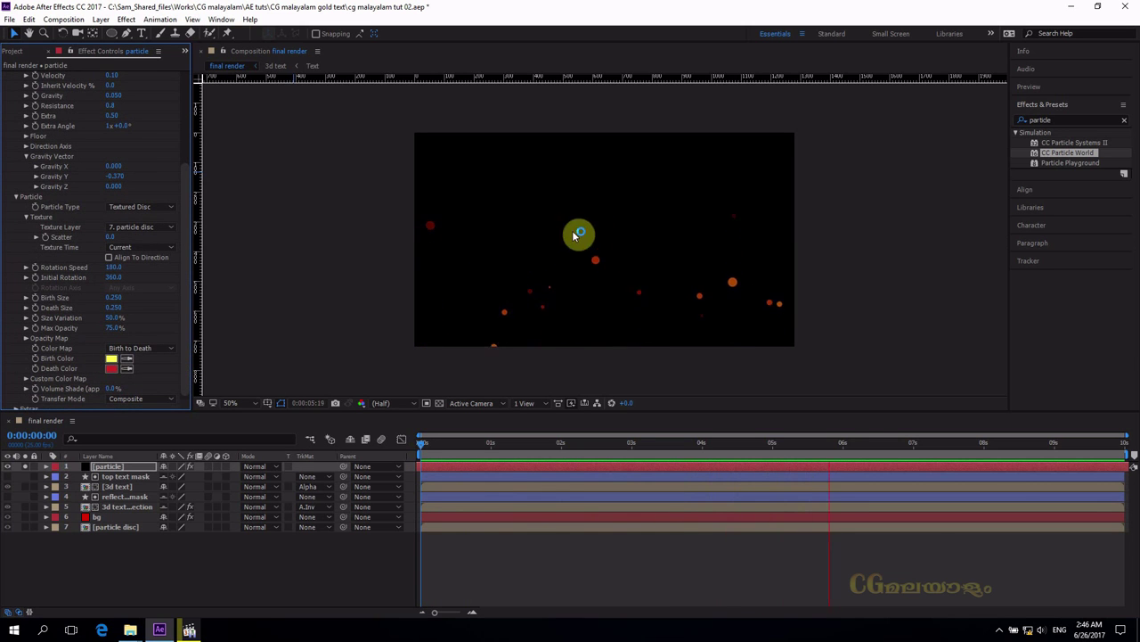
left_click(162, 403)
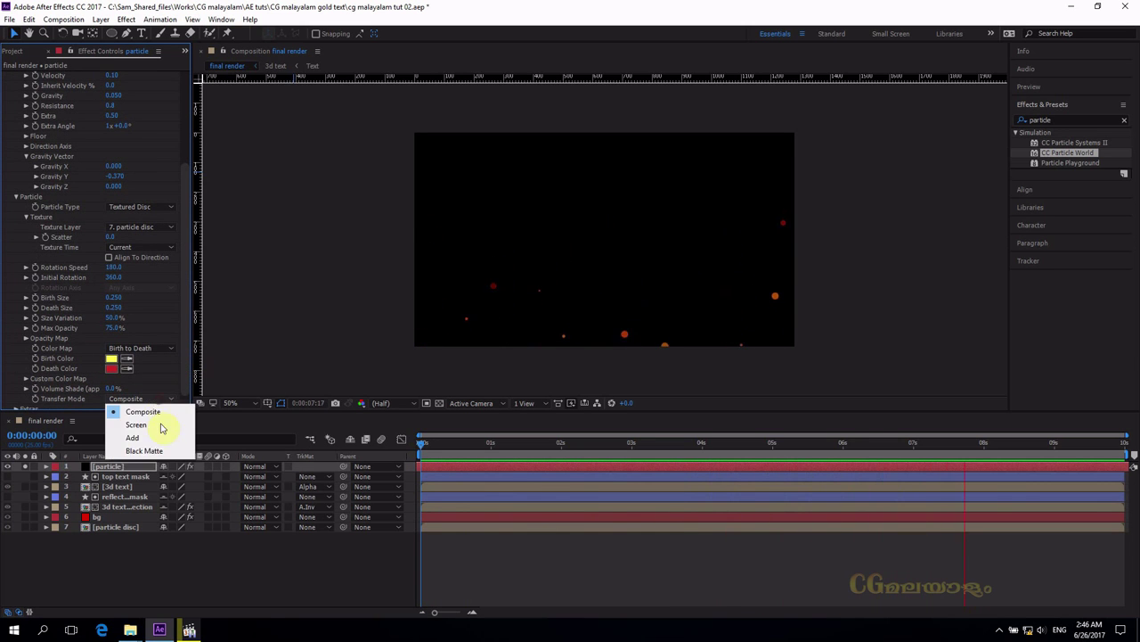
left_click(150, 436)
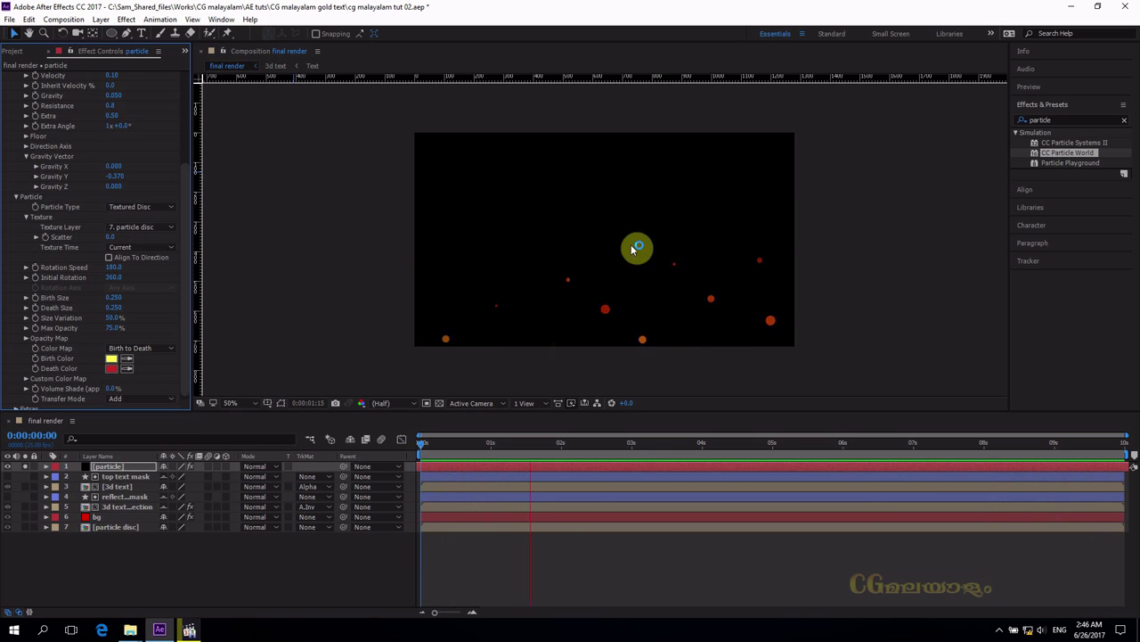
key("space")
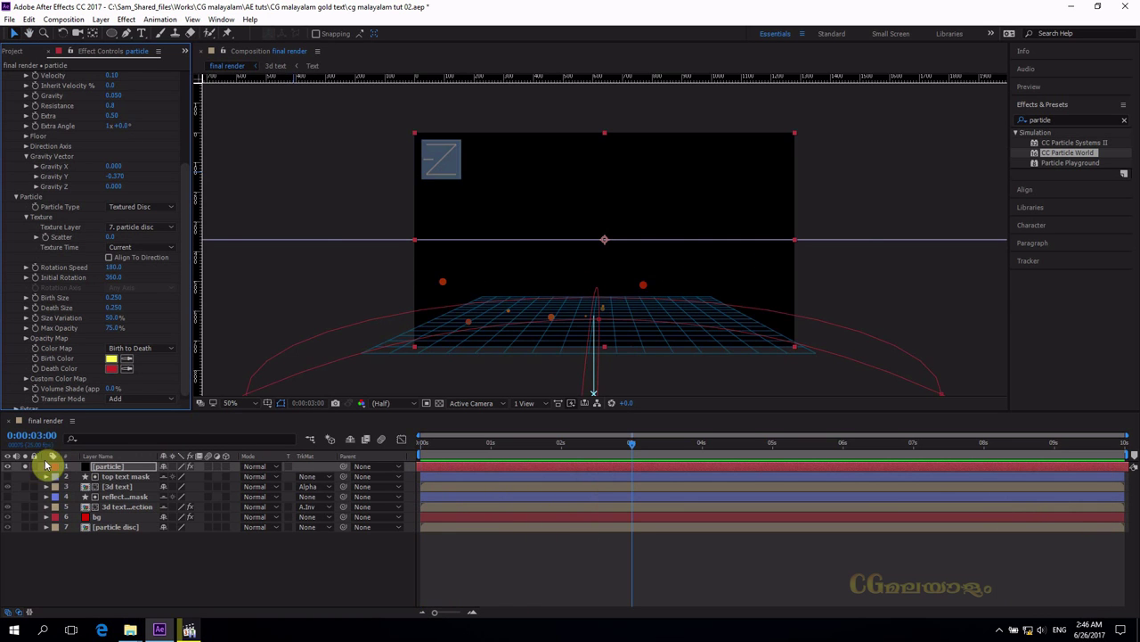
- Mark the particle disc layer shy, hide shy layers, and preview the full composition
left_click(25, 466)
left_click(118, 528)
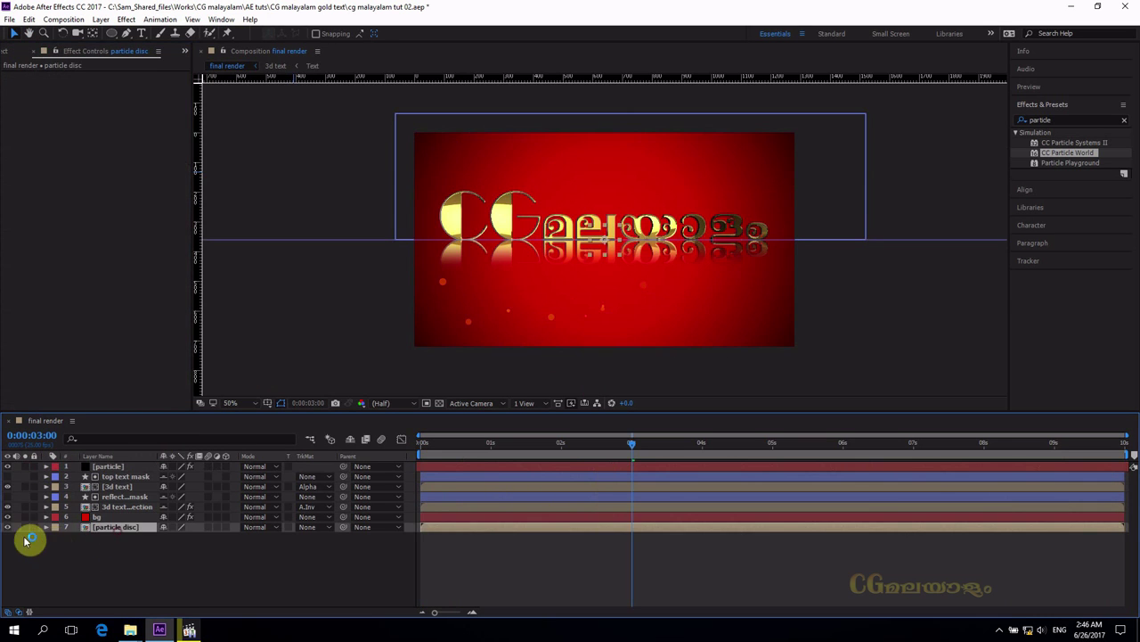
left_click(172, 534)
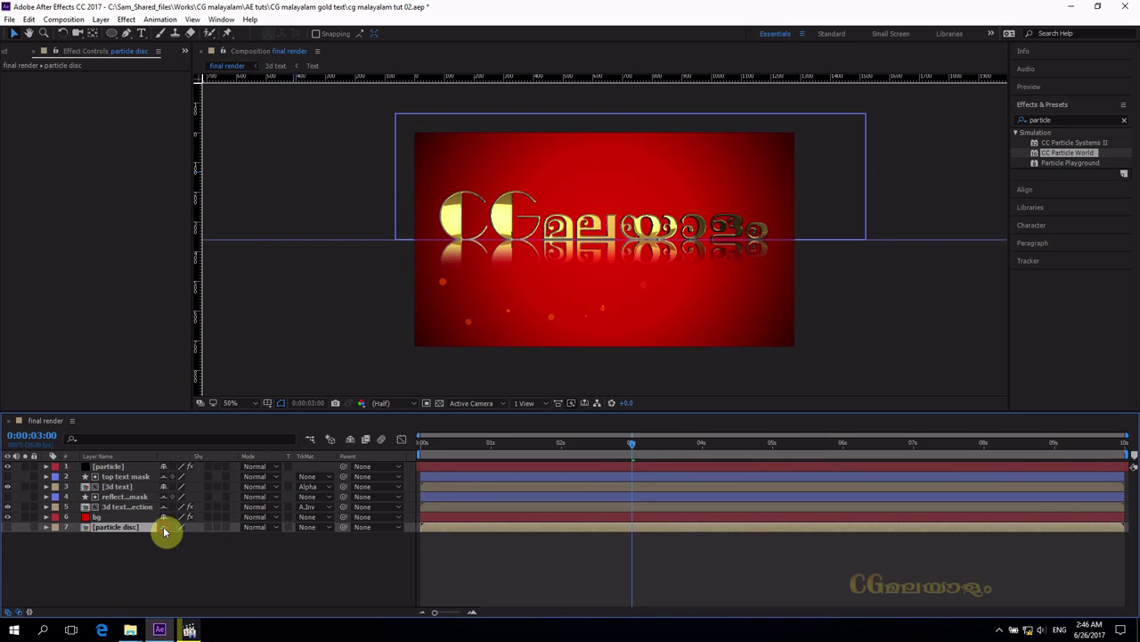
left_click(350, 439)
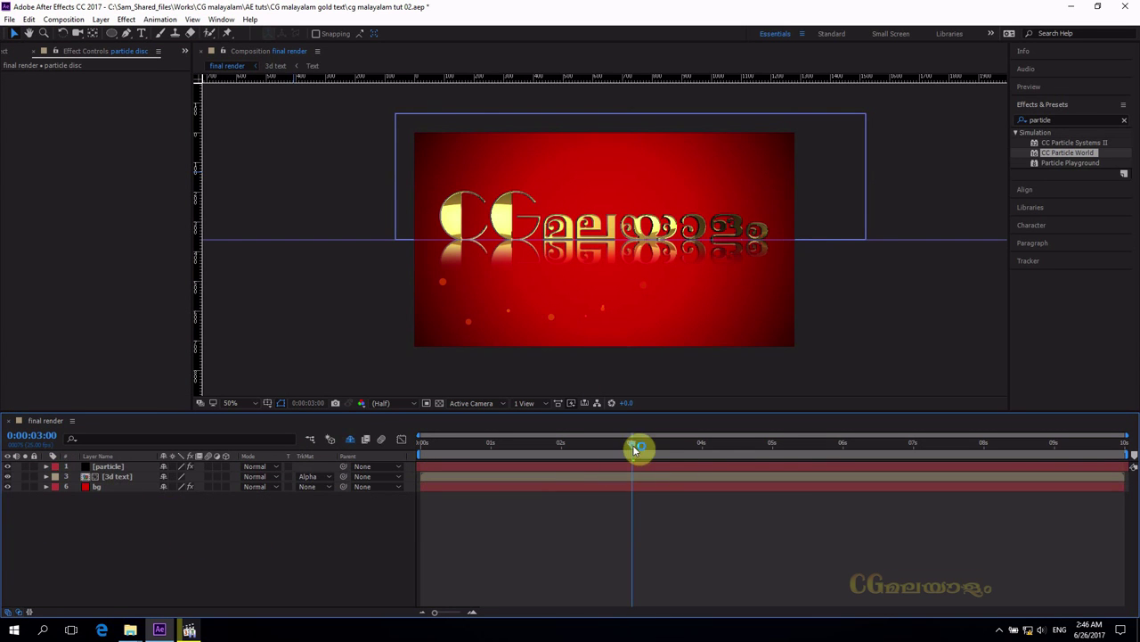
left_click_drag(635, 450, 344, 470)
key("space")
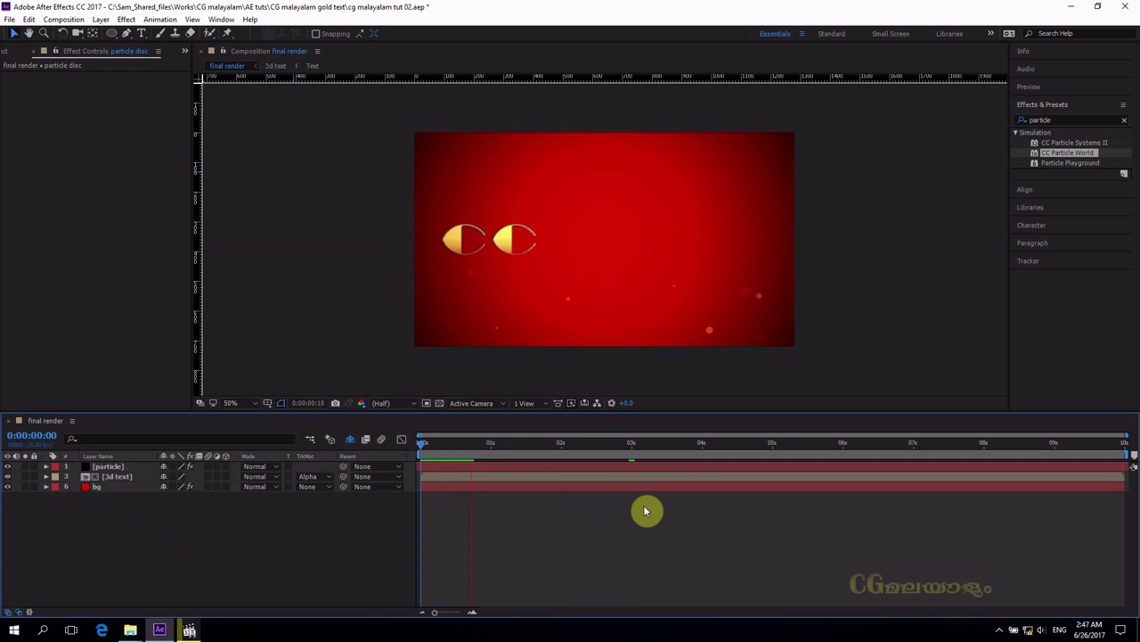
left_click(126, 479)
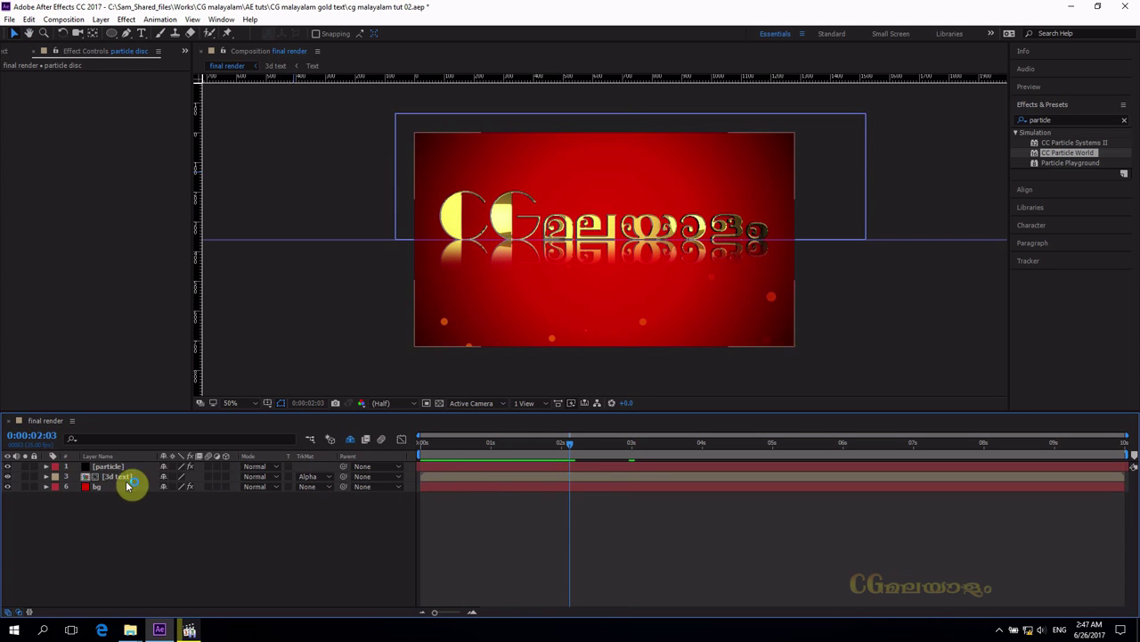
key("Return")
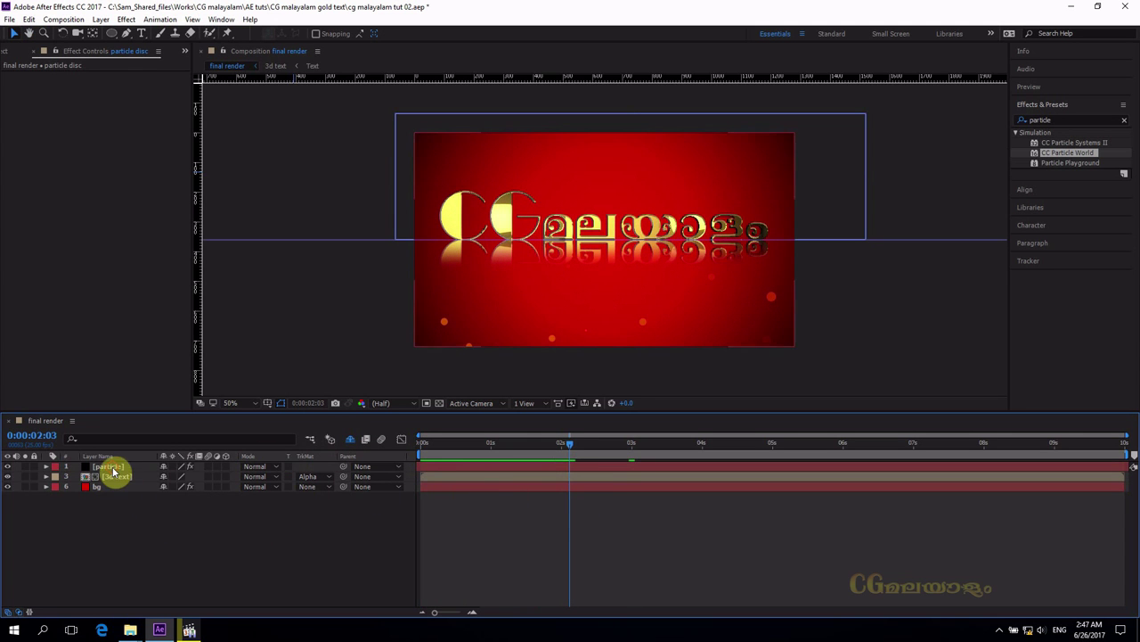
- Set the particle layer to 20% opacity in Add mode and compare against the rendered intro video
left_click(109, 467)
key("t")
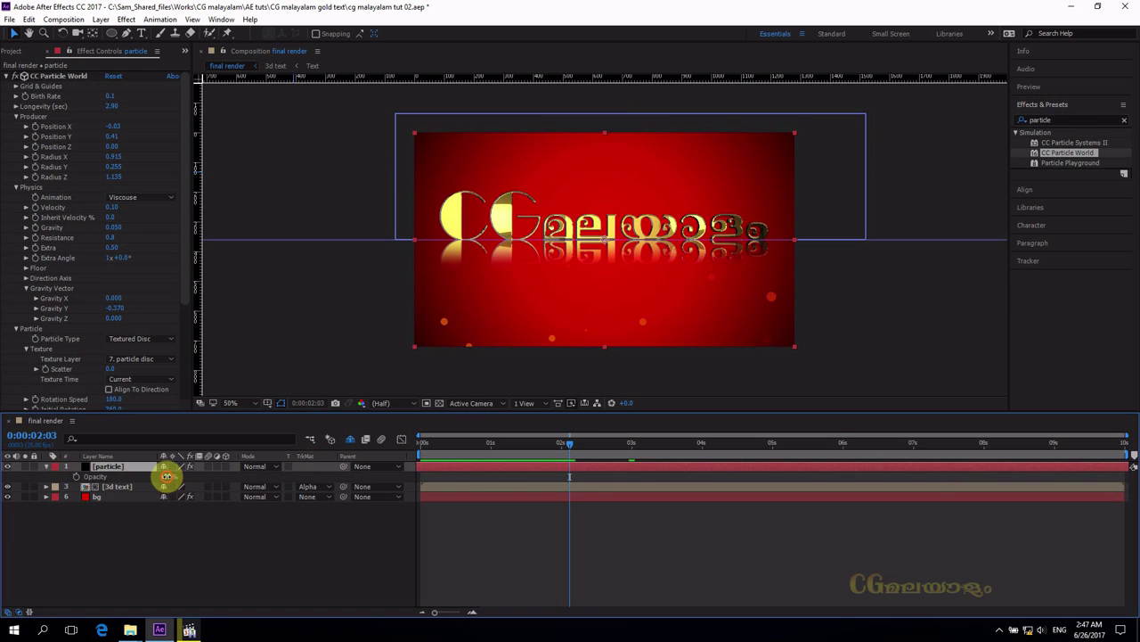
mouse_move(168, 477)
left_mouse_down()
mouse_move(148, 473)
mouse_move(163, 477)
left_mouse_up()
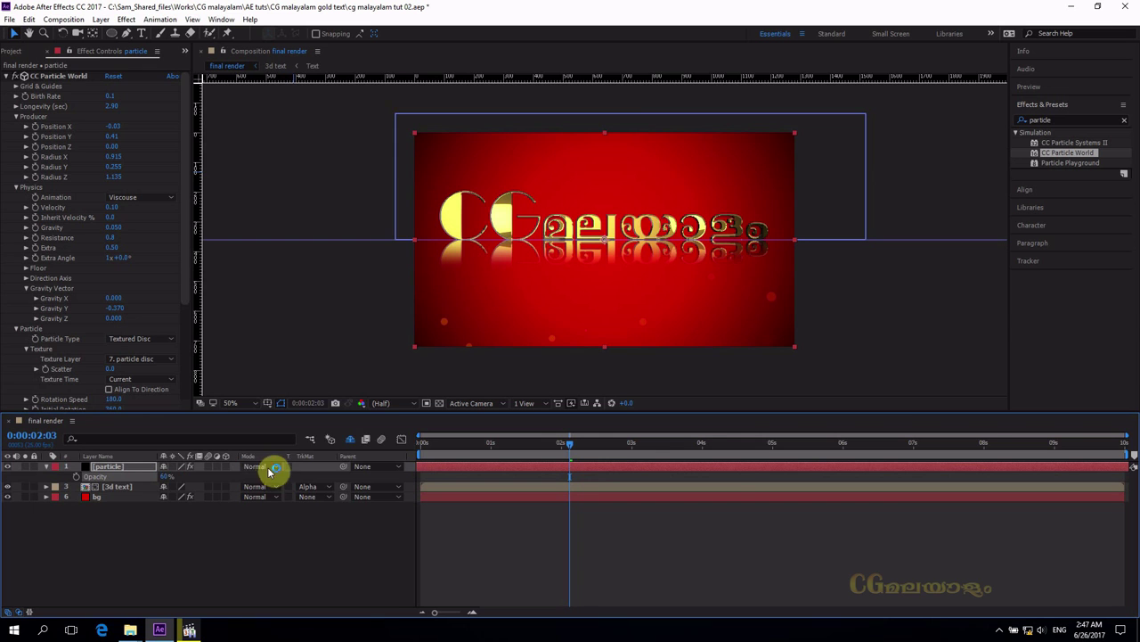
left_click(259, 467)
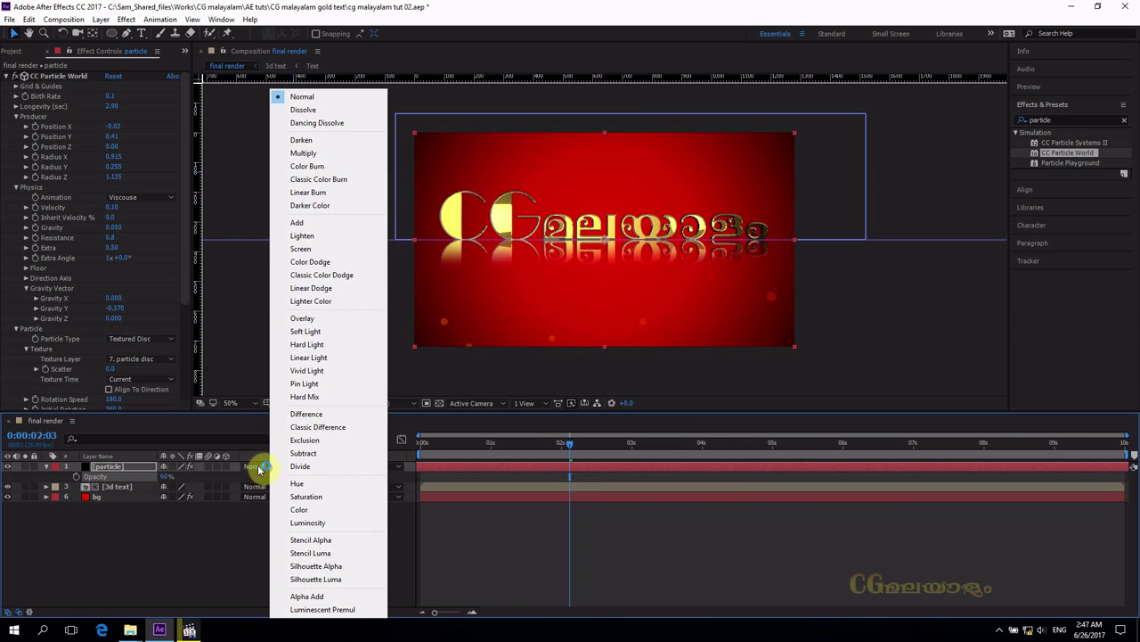
left_click(314, 222)
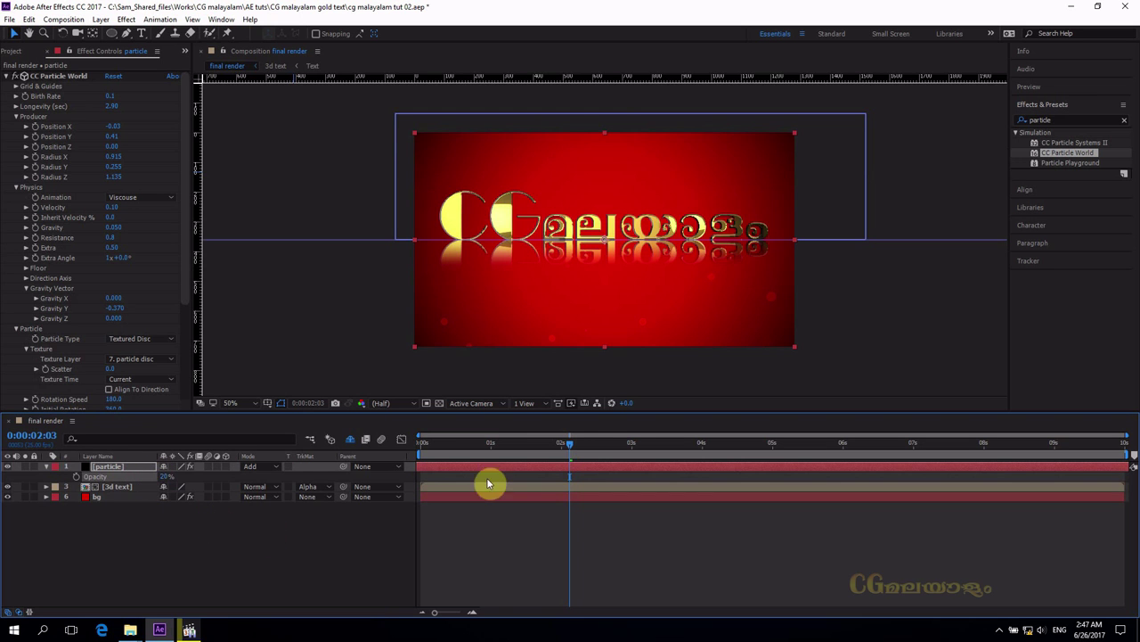
left_click_drag(570, 445, 361, 465)
key("space")
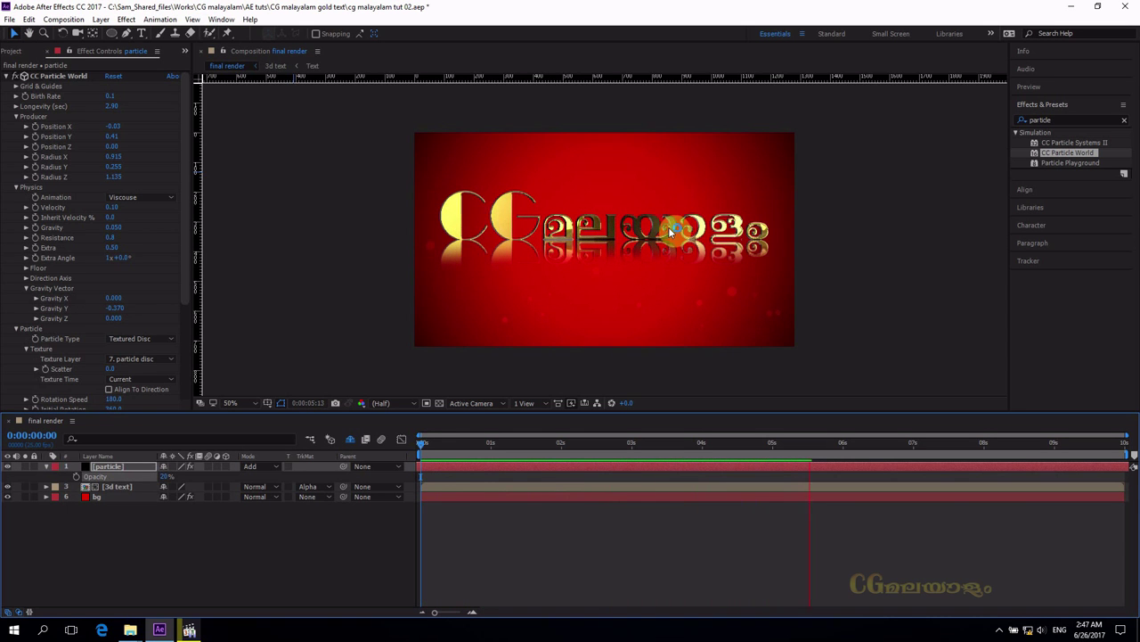
left_click(190, 630)
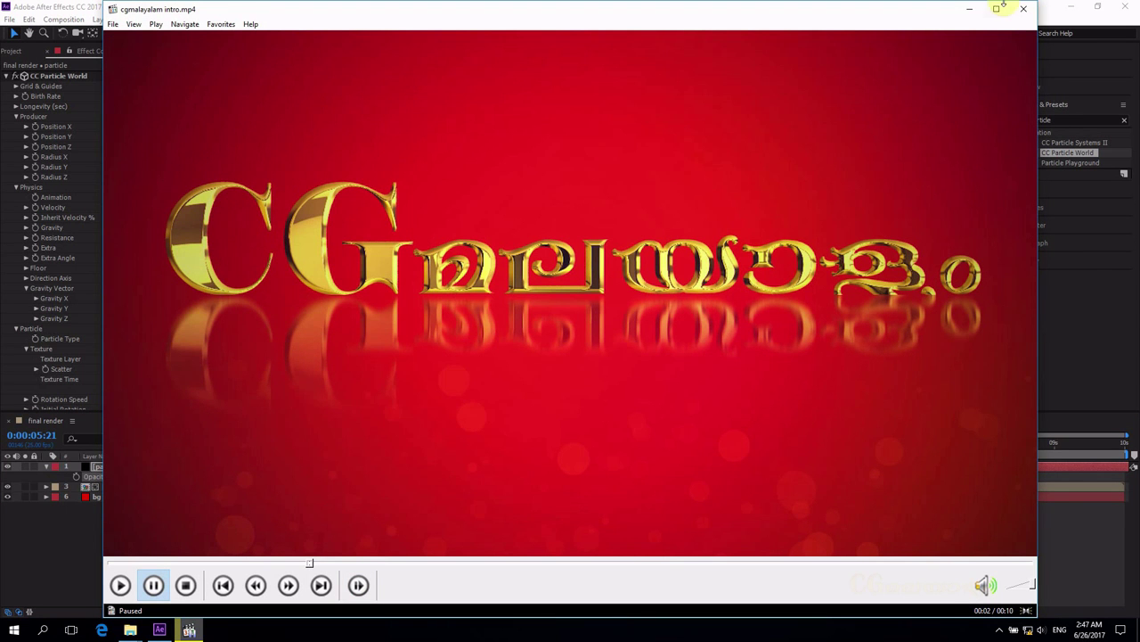
left_click(969, 9)
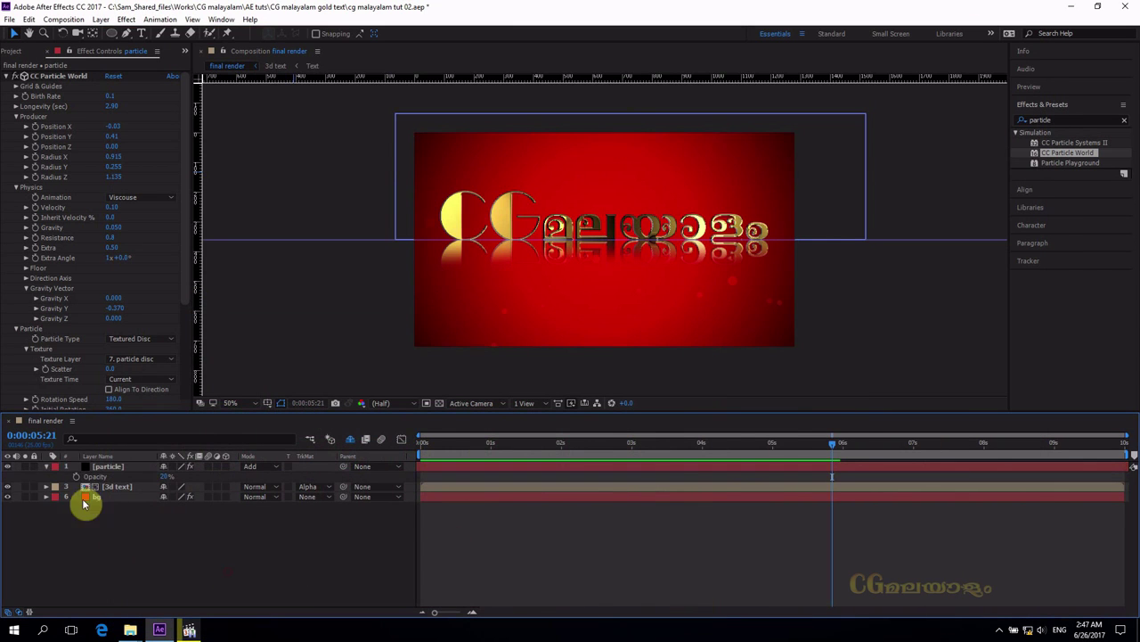
- Collapse Opacity and CC Particle World, widen the left panel, and show the Project items
left_click(48, 466)
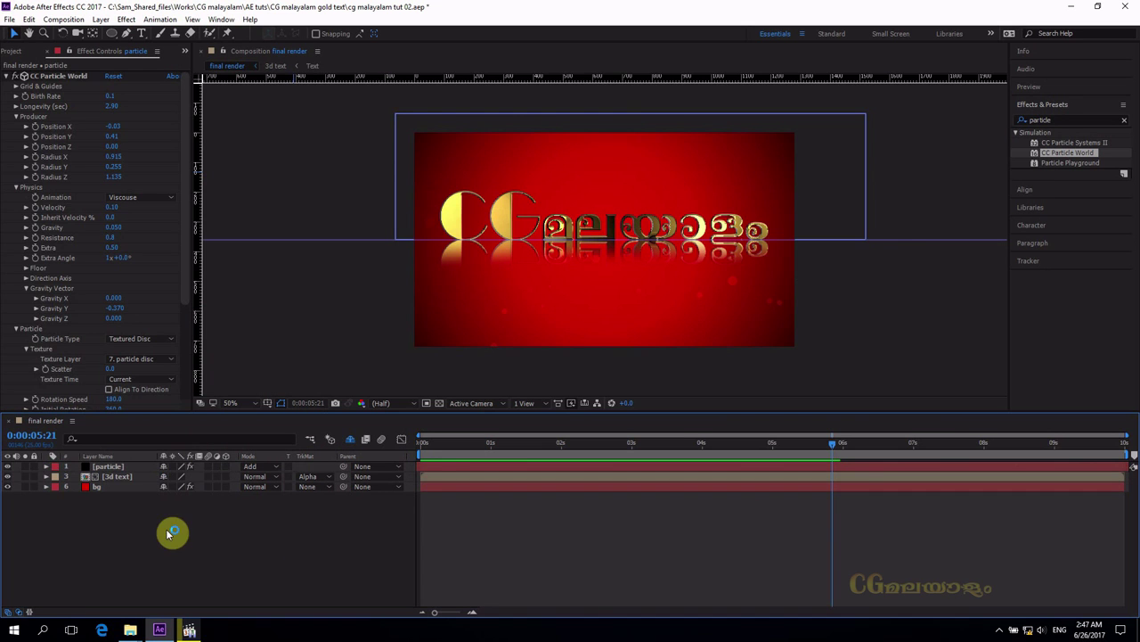
left_click(8, 77)
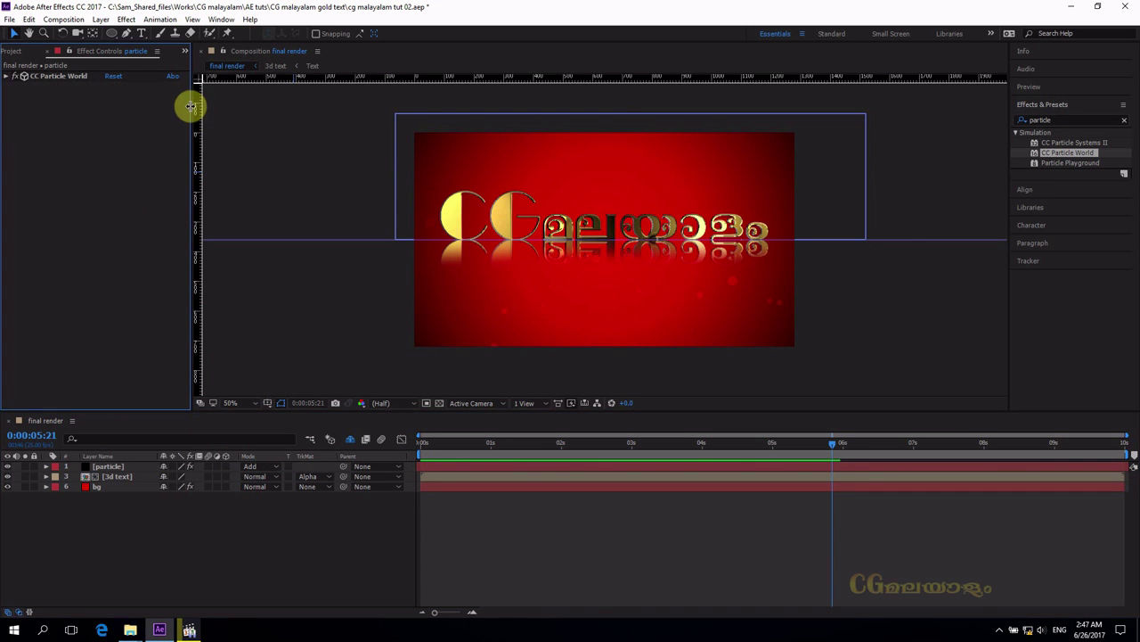
left_click_drag(192, 106, 292, 106)
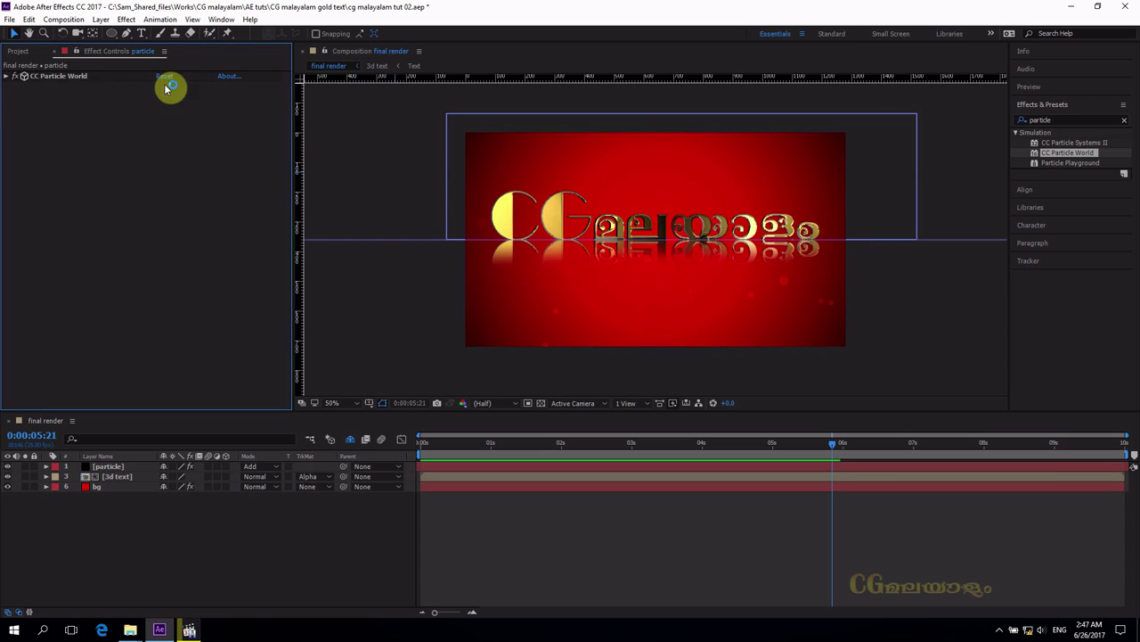
left_click(17, 51)
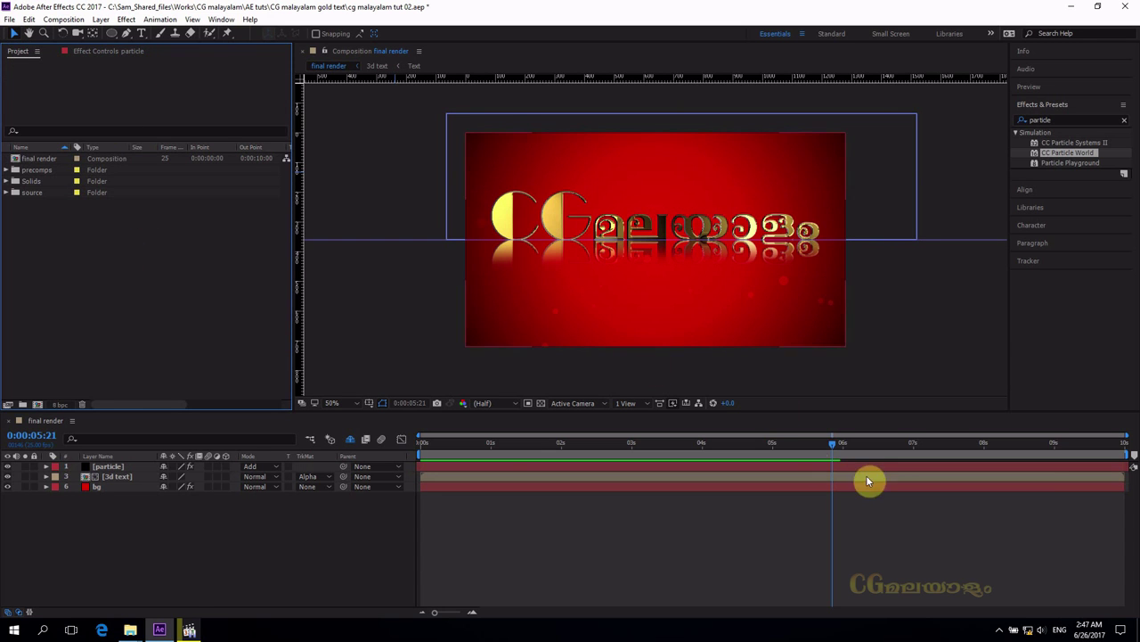
- Replay the title animation from the first frame several times until the title fully forms
left_click_drag(835, 443, 236, 450)
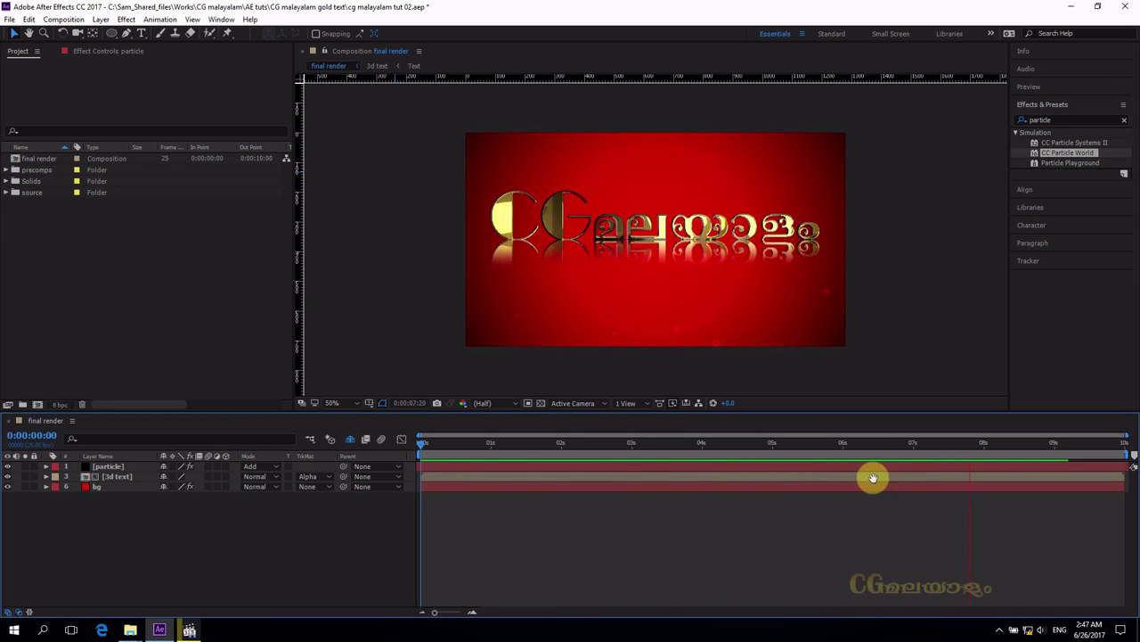
left_click(978, 447)
left_click_drag(977, 449, 402, 454)
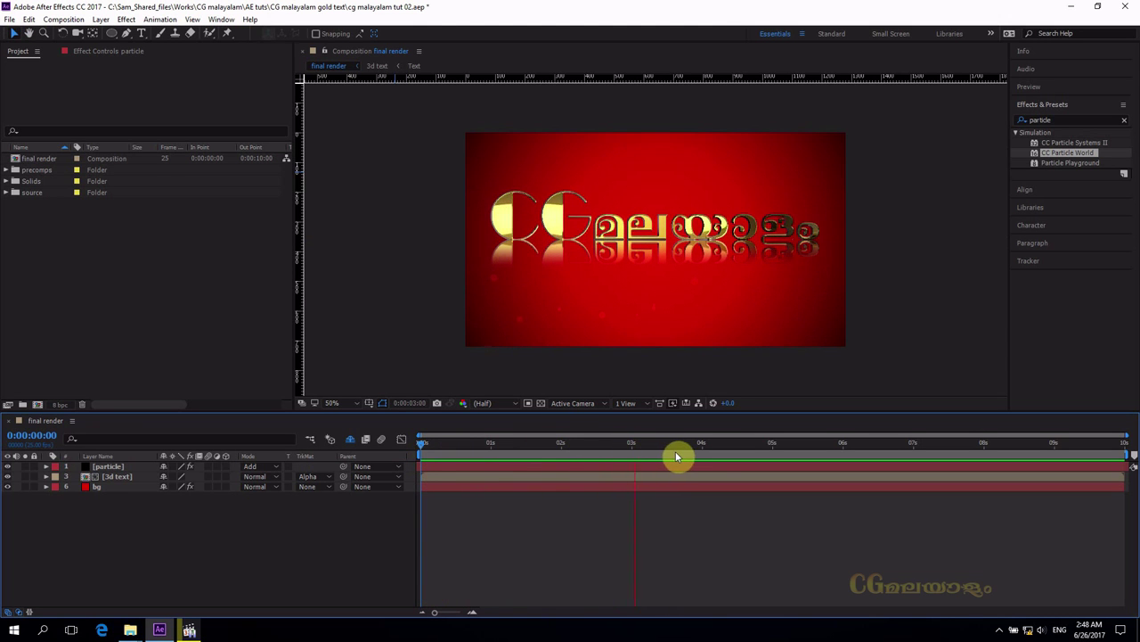
key("space")
left_click_drag(642, 449, 415, 458)
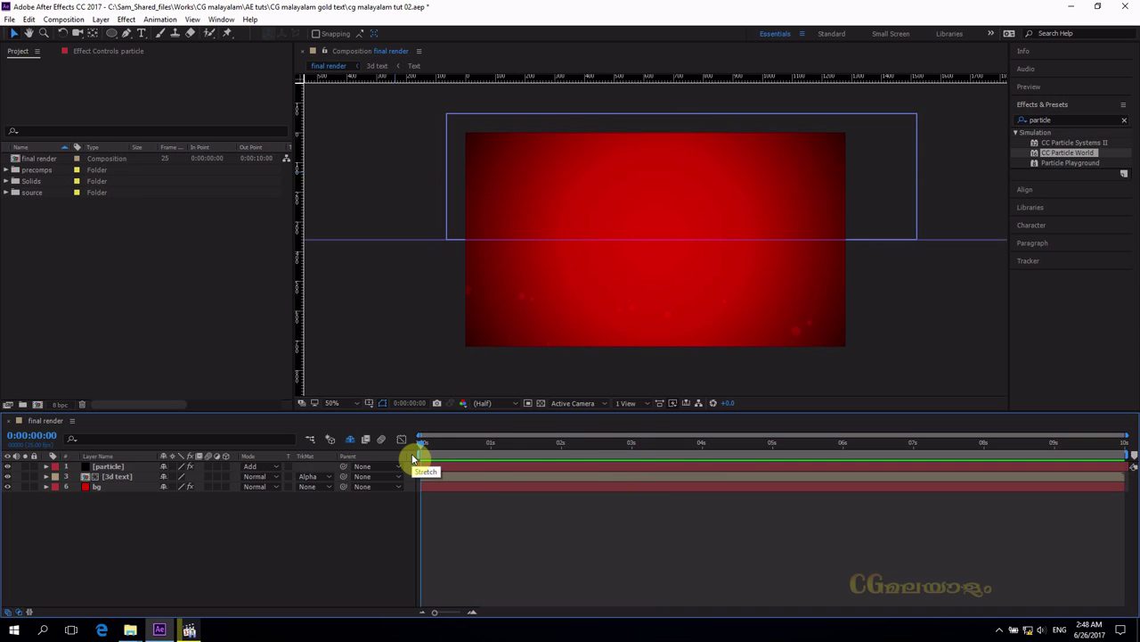
key("space")
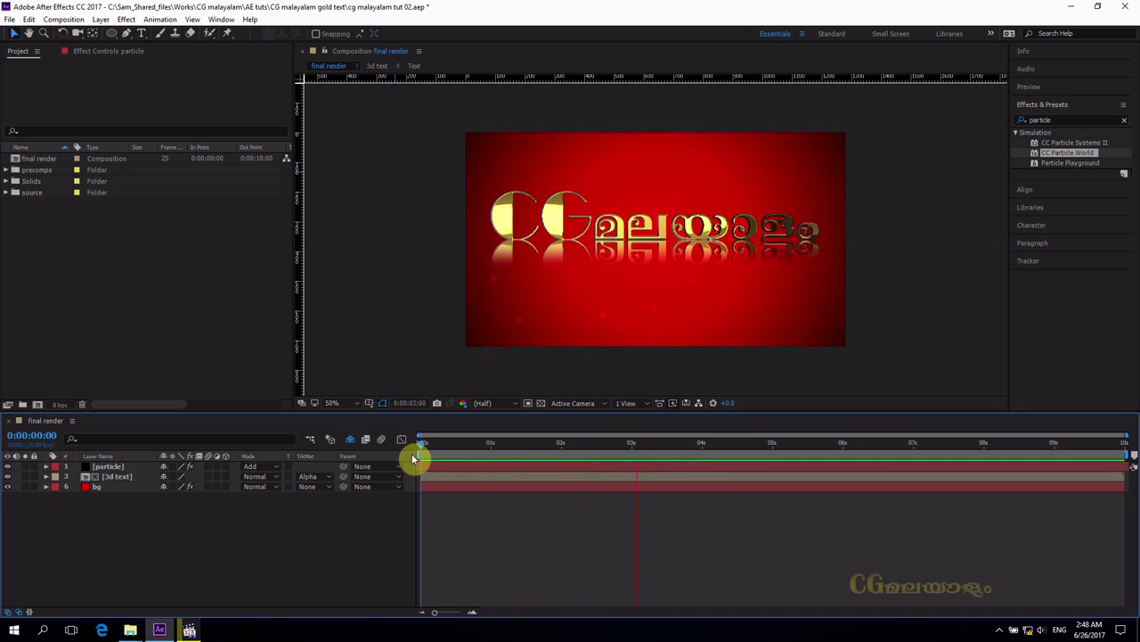
key("space")
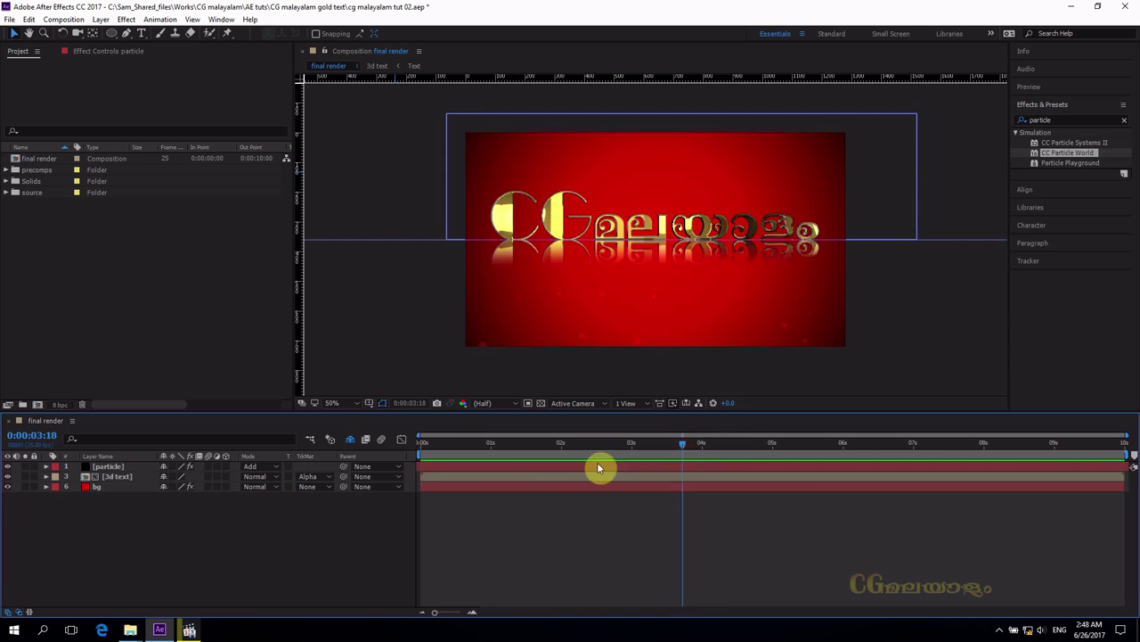
key("Home")
left_click(593, 515)
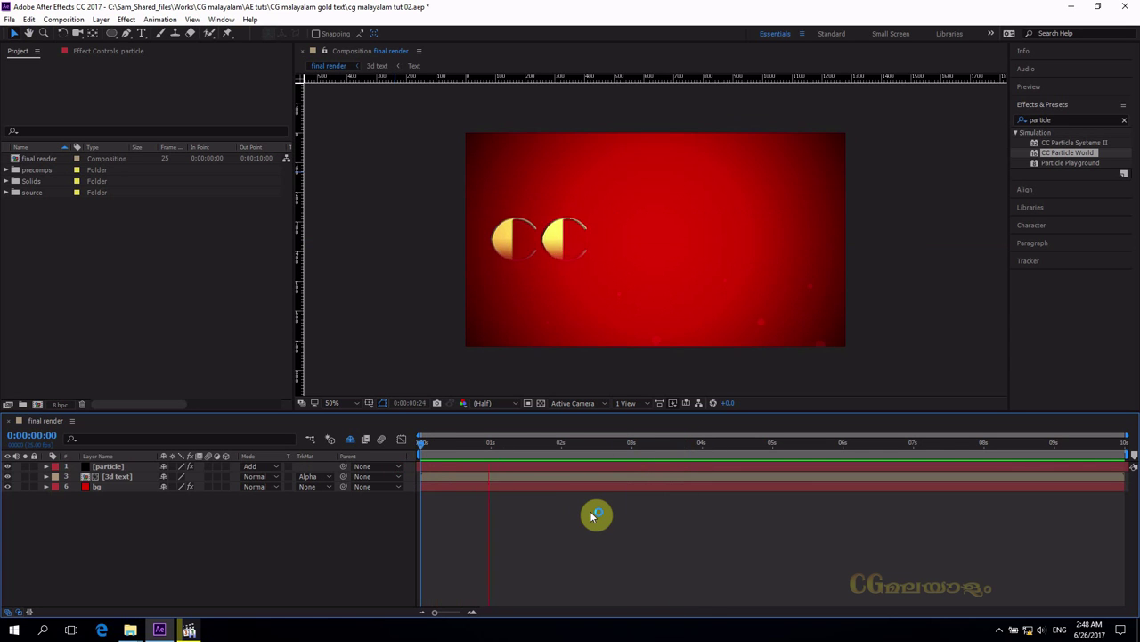
key("space")
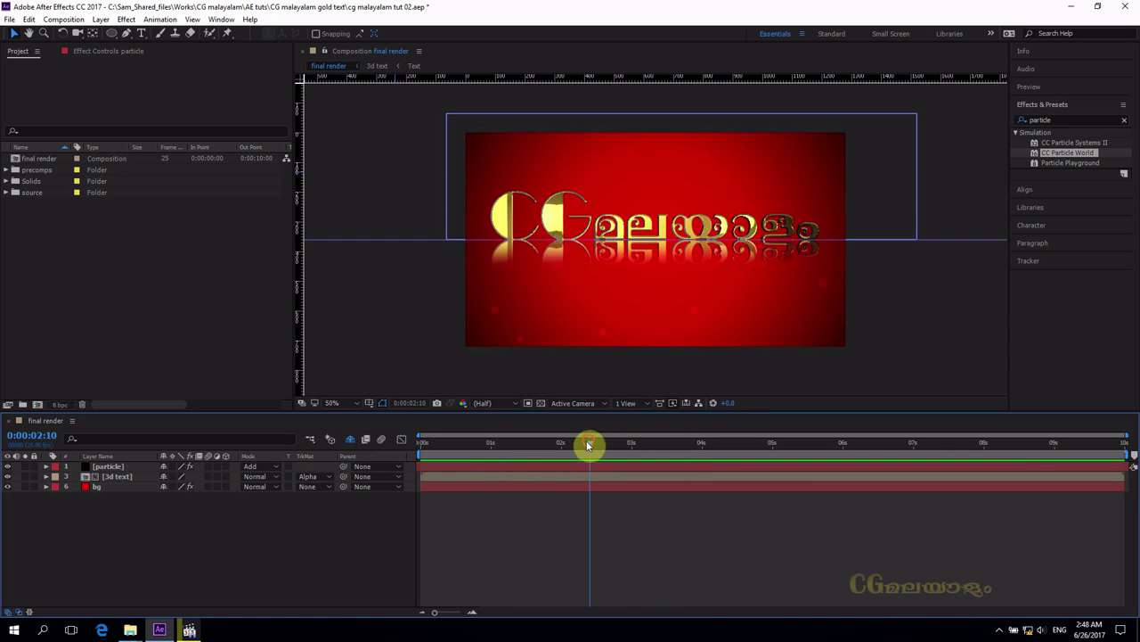
key("Home")
key("space")
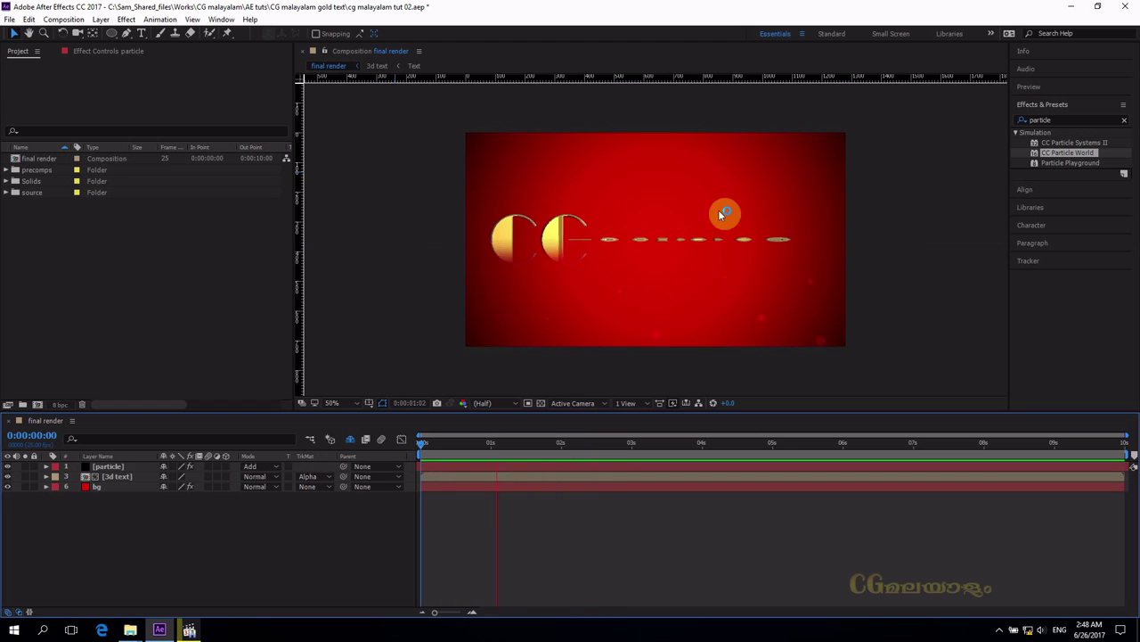
key("space")
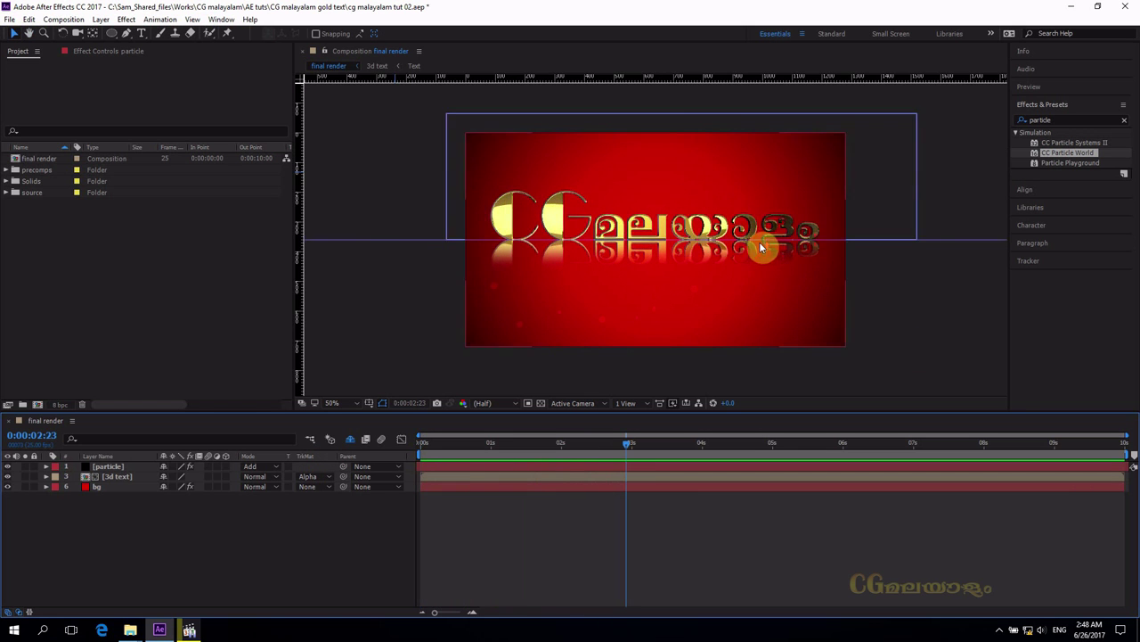
scroll(761, 242, "up", 4)
scroll(761, 241, "down", 4)
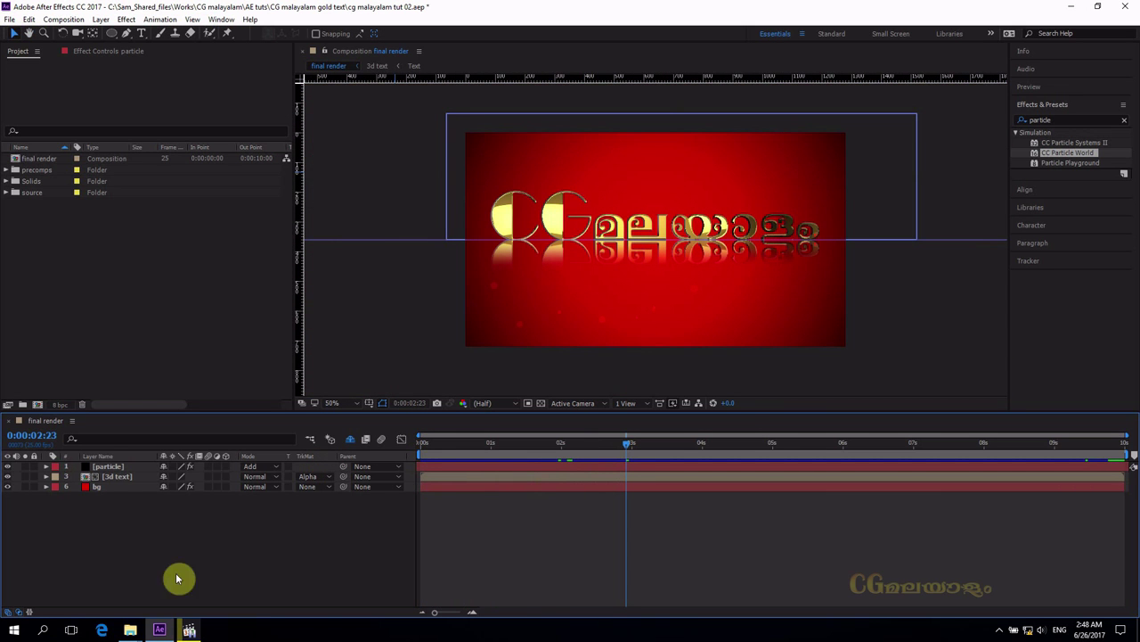
- Create a black full-frame solid named cc via the timeline's New > Solid menu
right_click(221, 542)
mouse_move(323, 430)
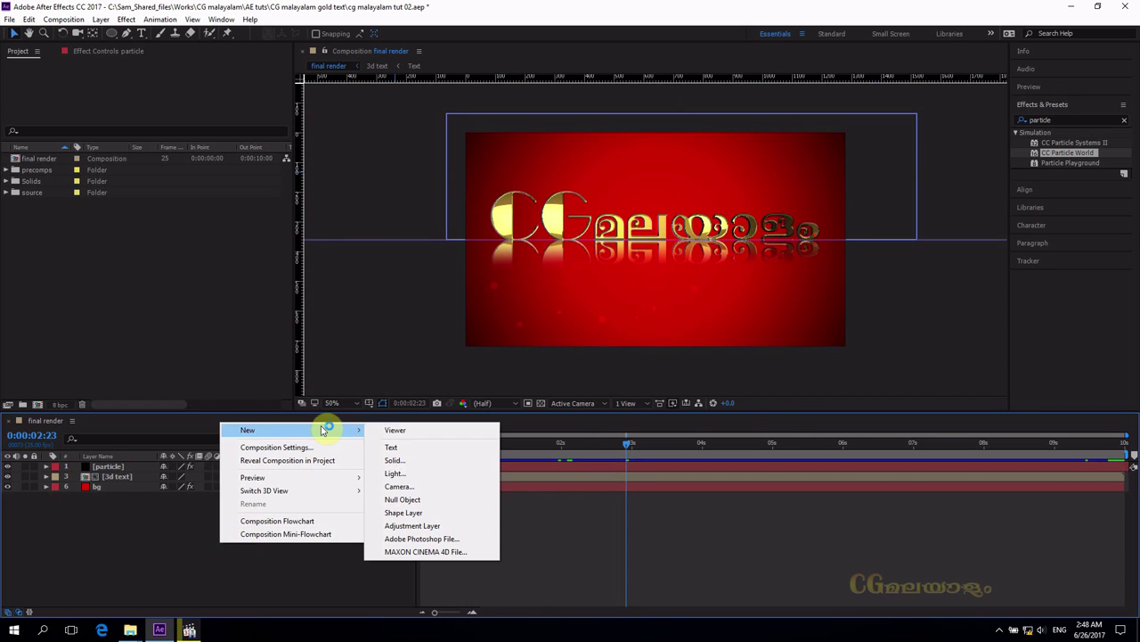
left_click(409, 461)
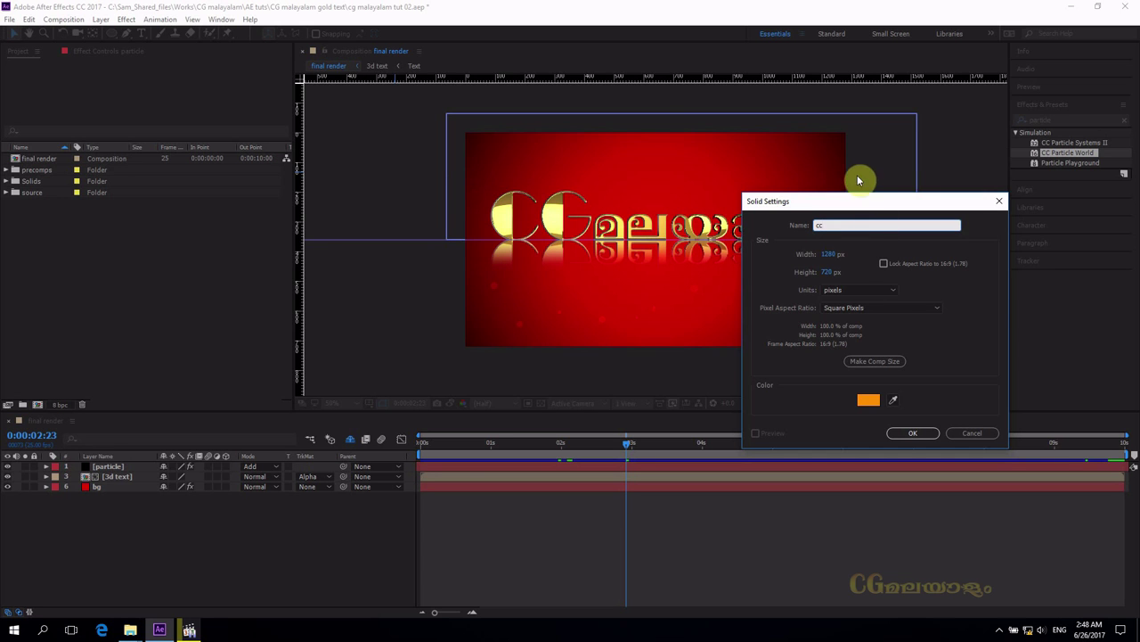
left_click(869, 399)
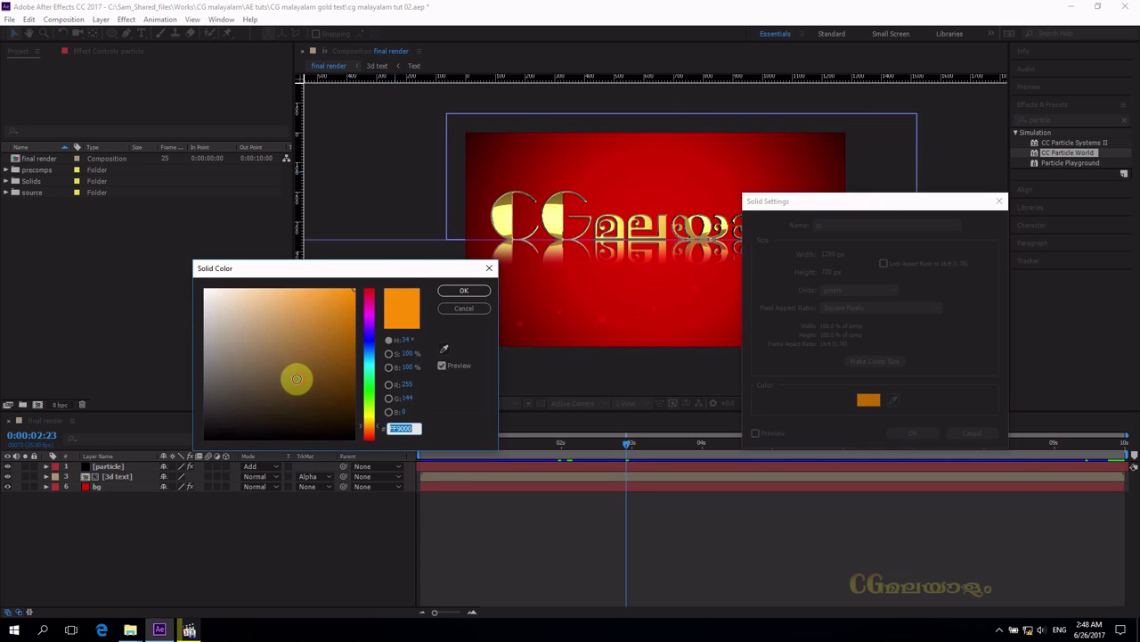
left_click(297, 378)
left_click(463, 290)
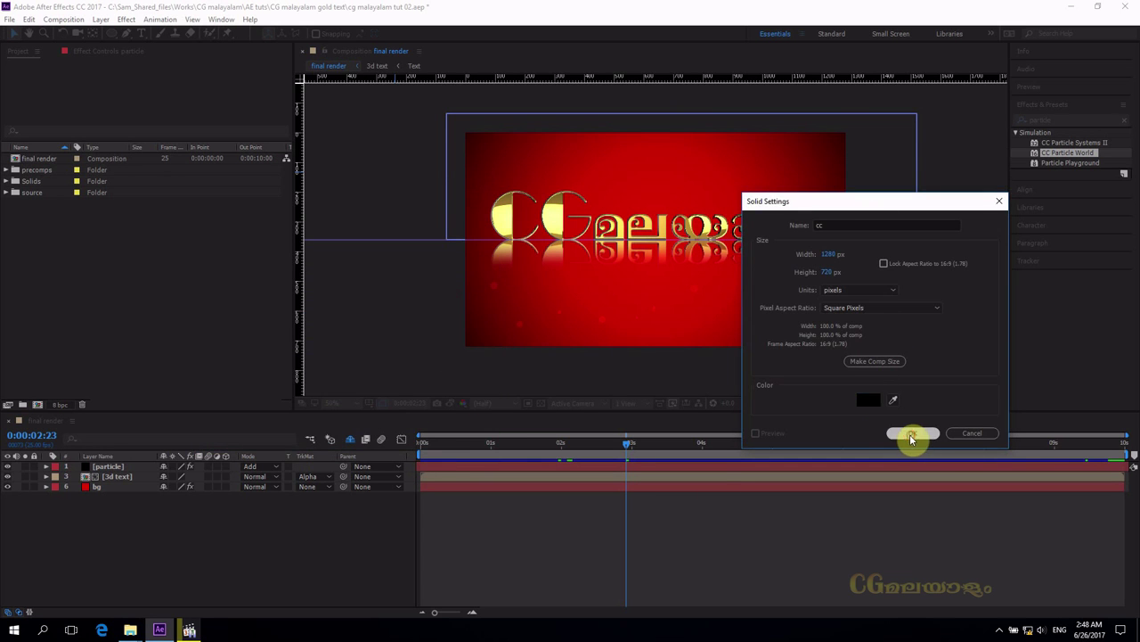
left_click(910, 436)
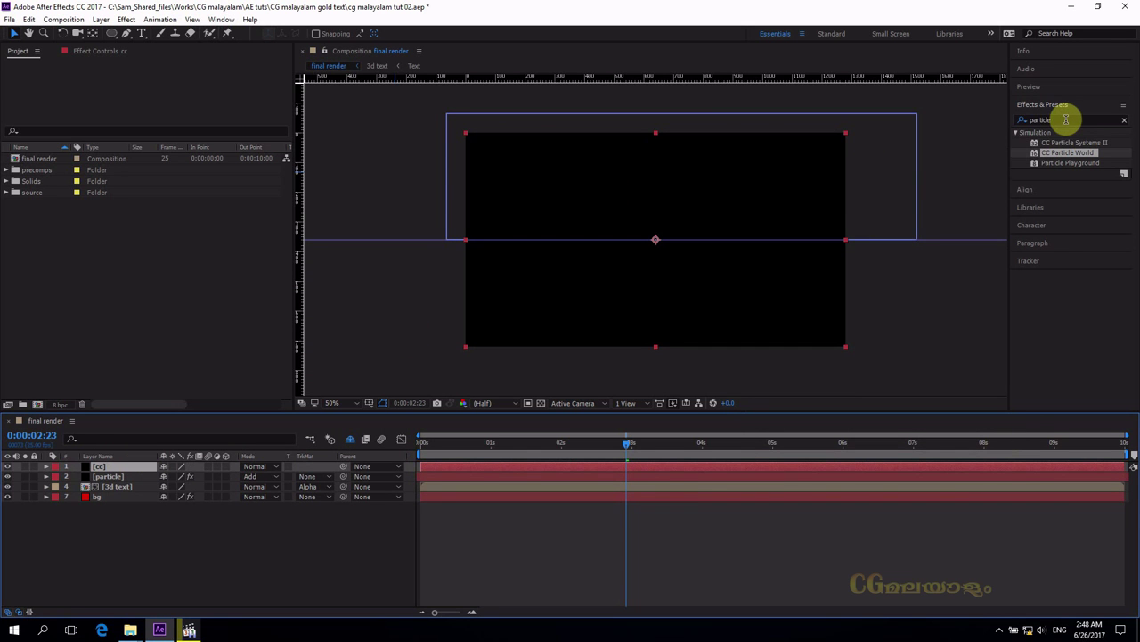
- Search Effects & Presets for 'gradi' and apply 4-Color Gradient to the cc layer
left_click_drag(1066, 119, 1026, 119)
type("gradient")
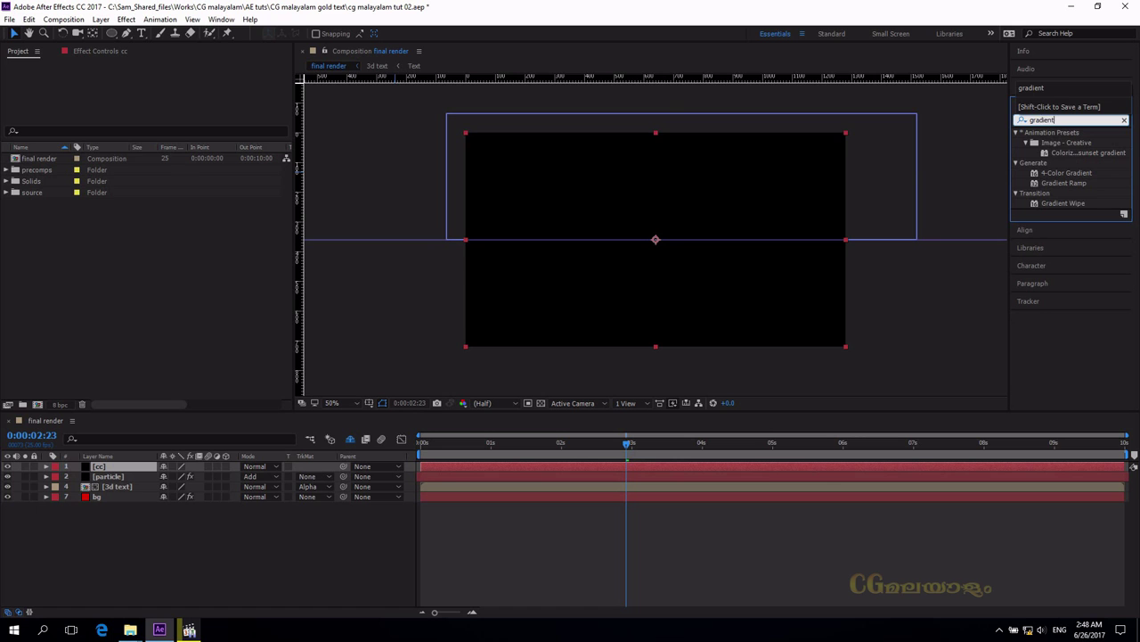
left_click(1078, 183)
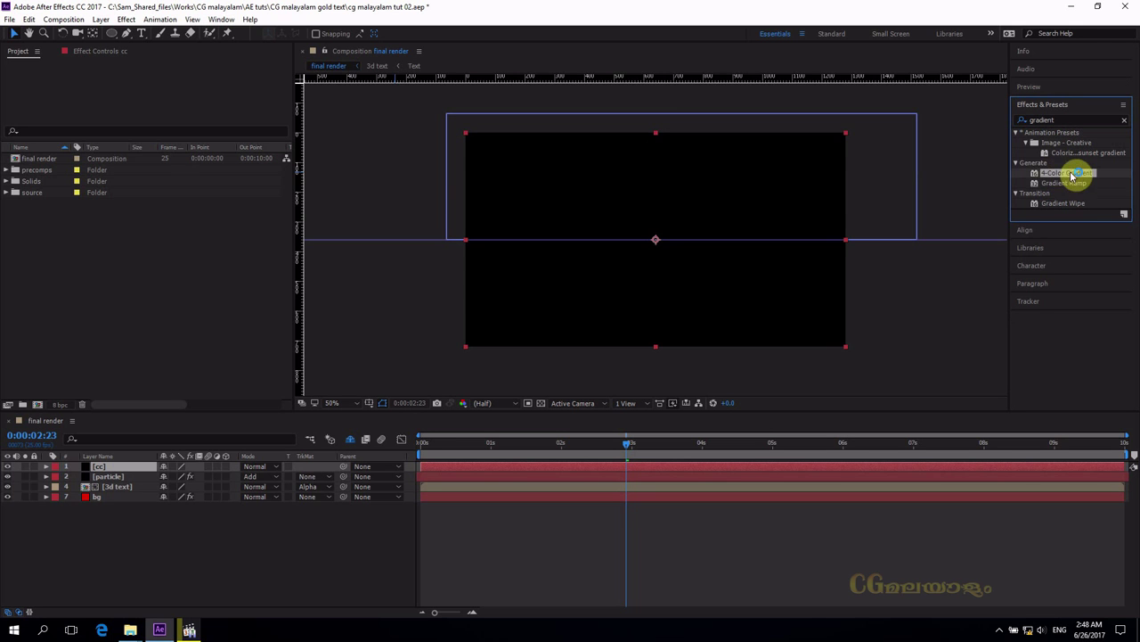
left_click_drag(1030, 171, 532, 115)
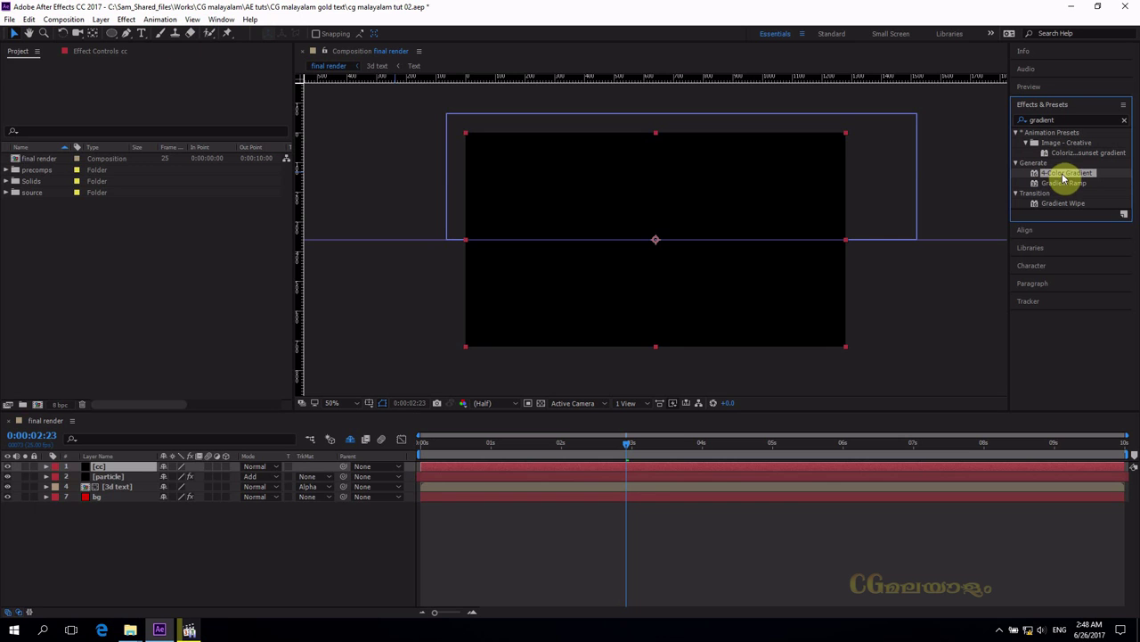
left_click_drag(1063, 178, 116, 473)
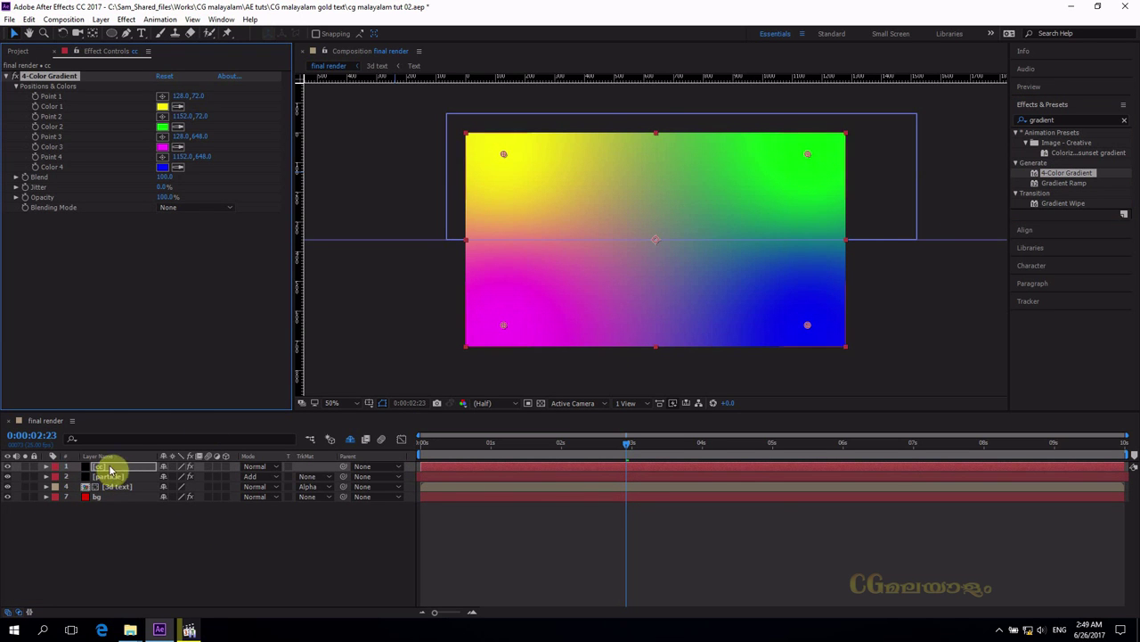
- Toggle the cc layer's visibility to compare the gradient with the scene, then select cc
left_click(28, 468)
left_click(10, 469)
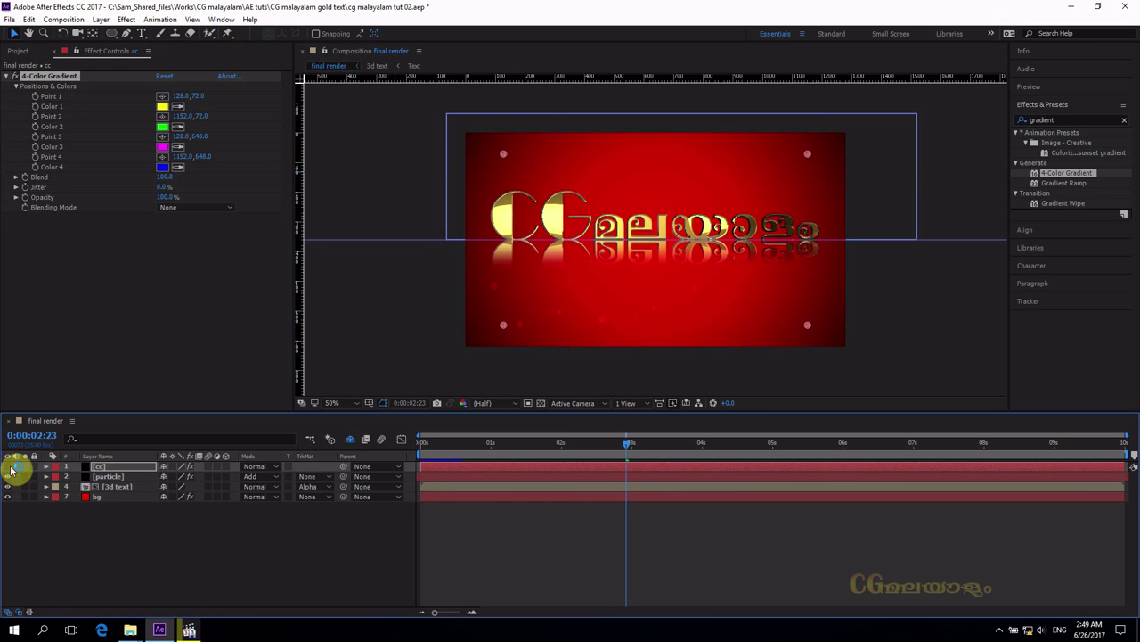
left_click(9, 467)
left_click(99, 468)
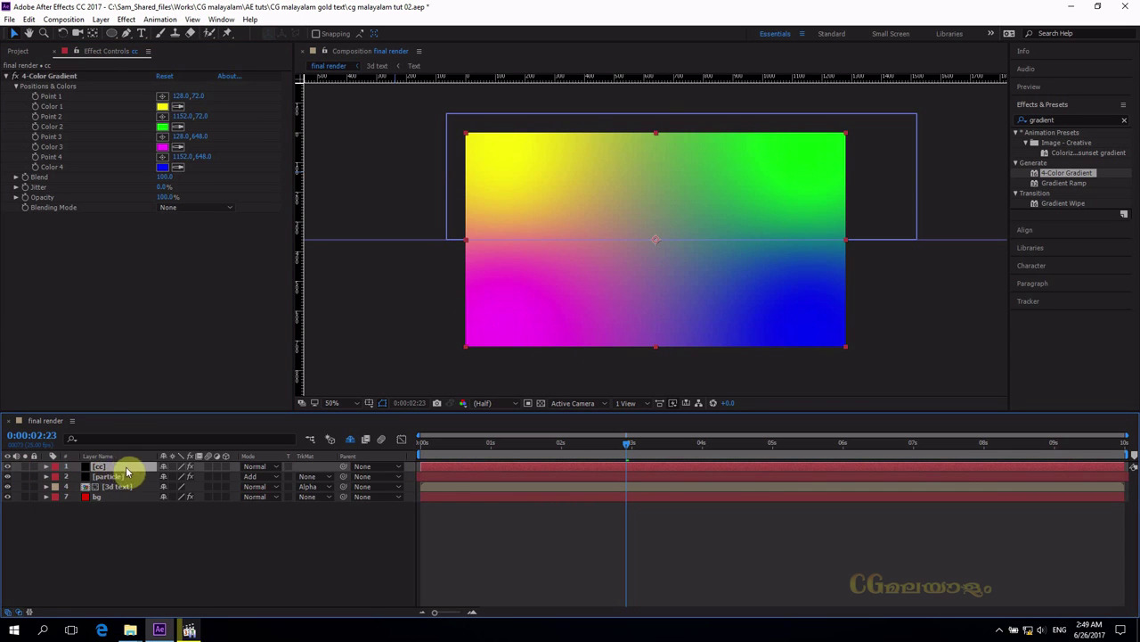
left_click(255, 466)
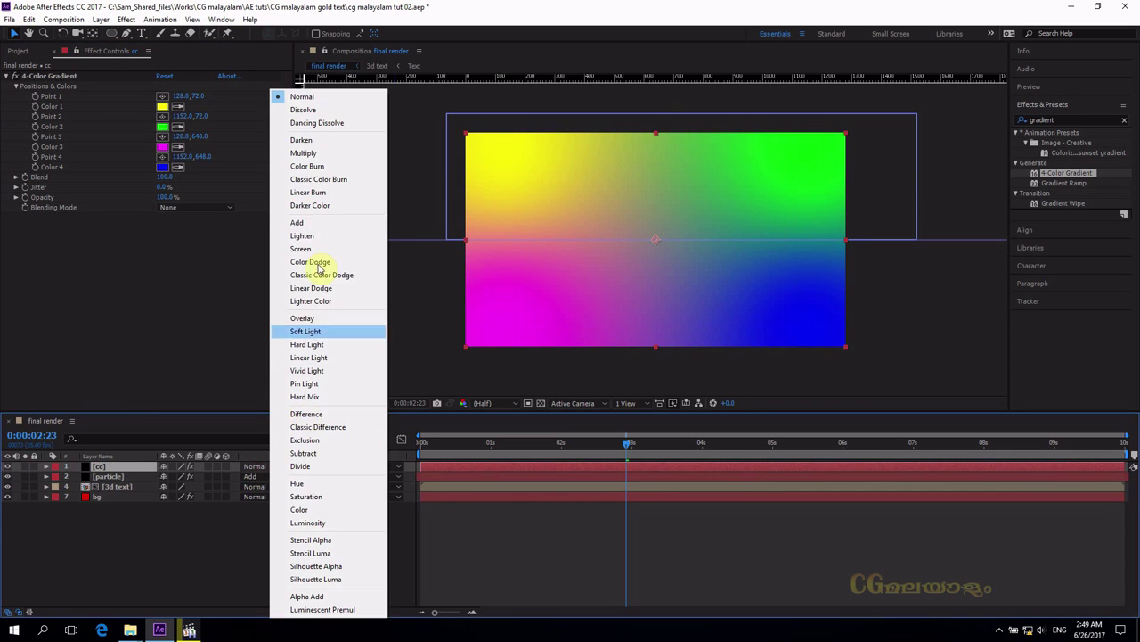
- Set the cc layer's Mode to Add and scrub its Opacity down to 25%
left_click(319, 224)
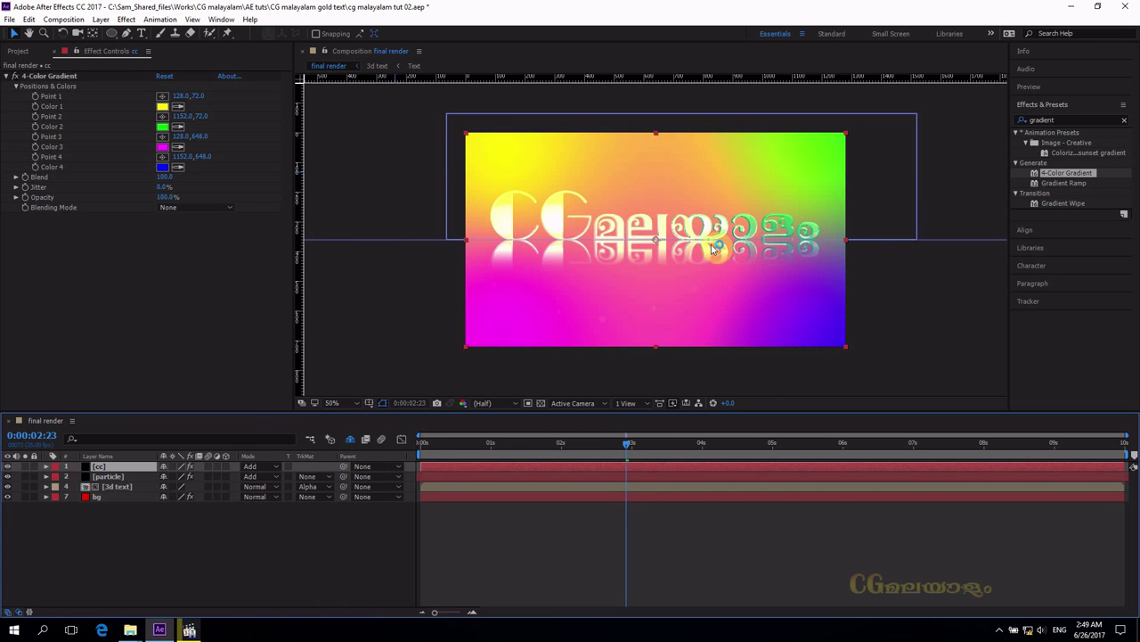
key("t")
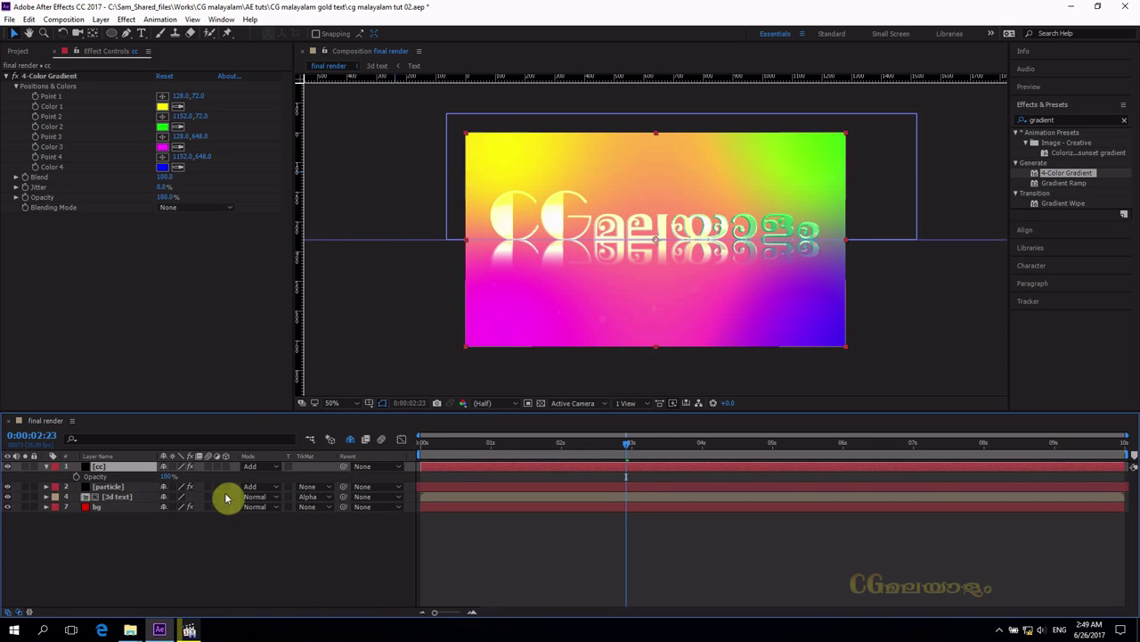
left_click_drag(171, 477, 122, 482)
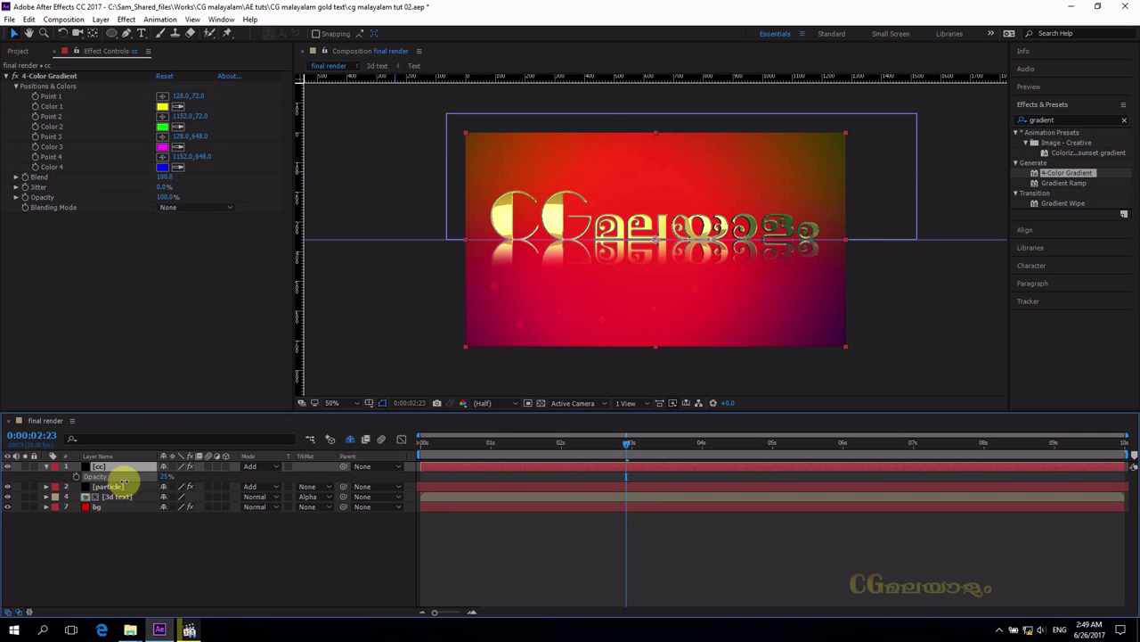
key("Return")
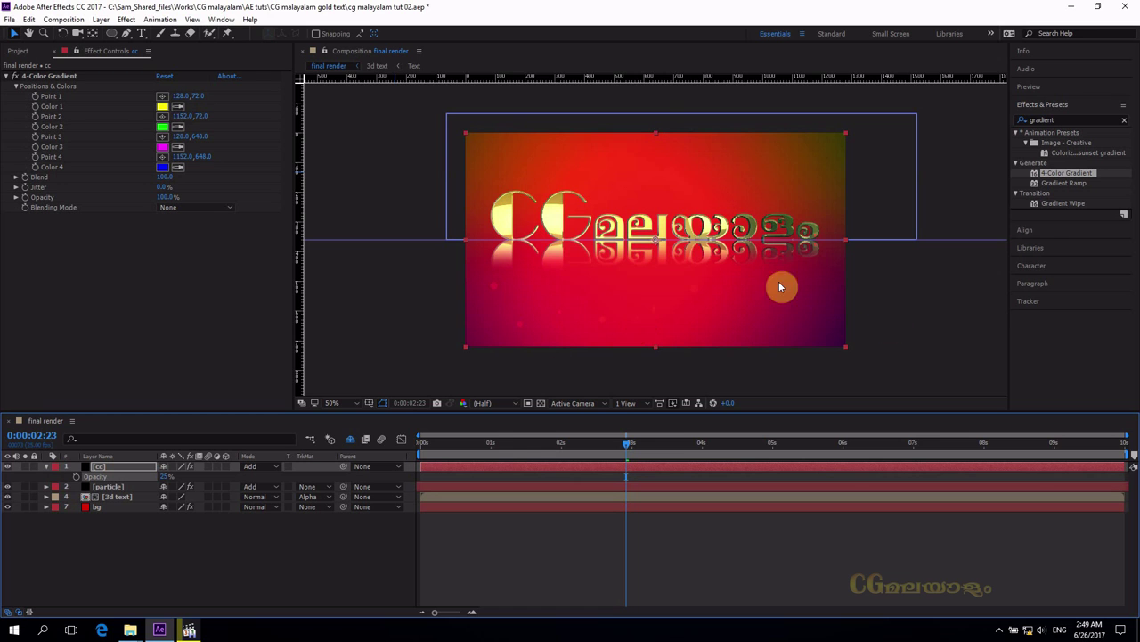
- Change the 4-Color Gradient's Color 1 from yellow to purple in the colour picker
left_click(161, 108)
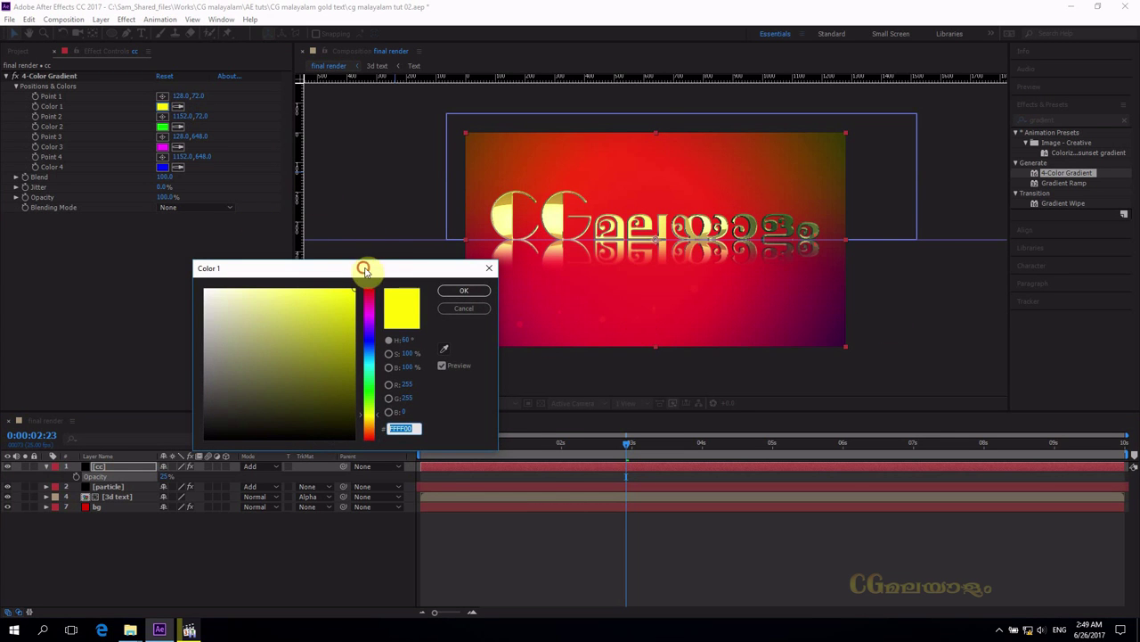
left_click_drag(364, 269, 424, 296)
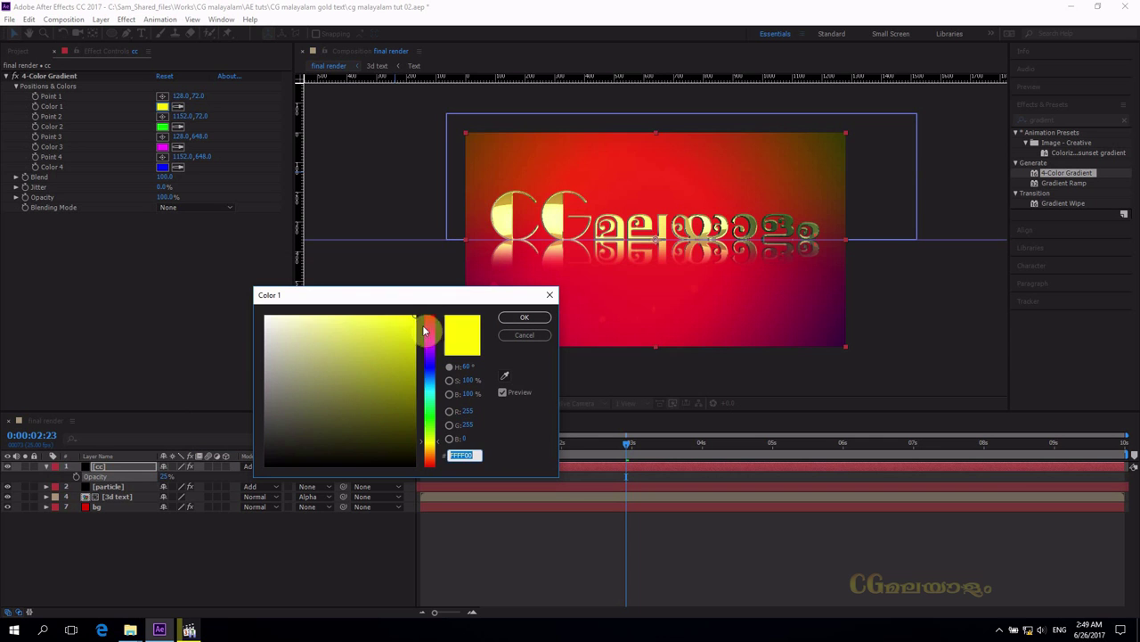
left_click(430, 332)
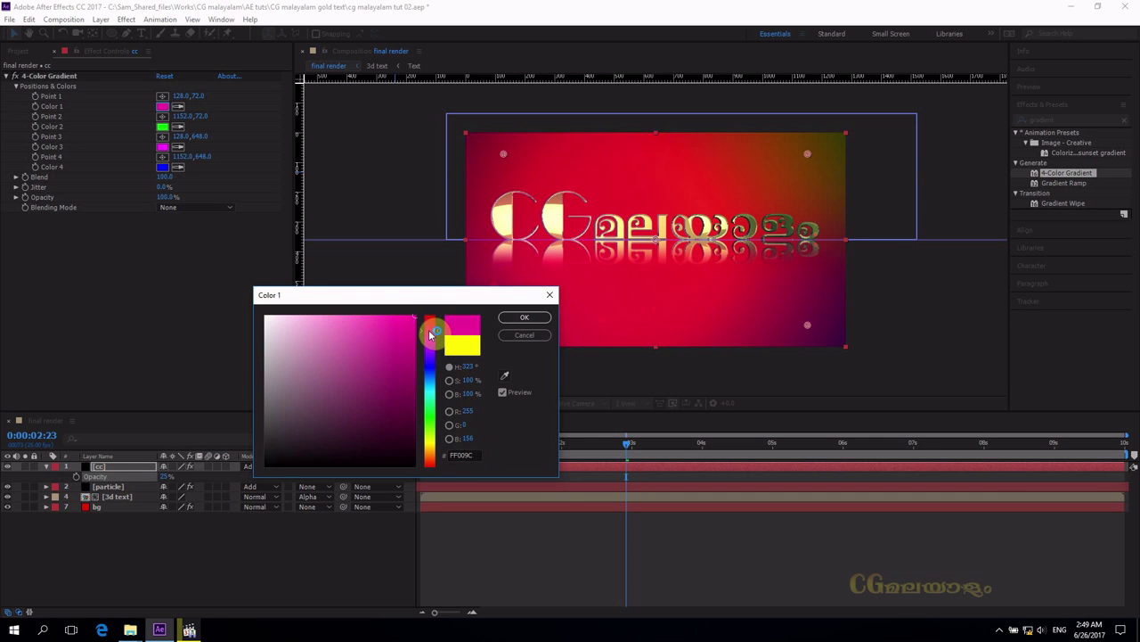
left_click_drag(429, 330, 441, 355)
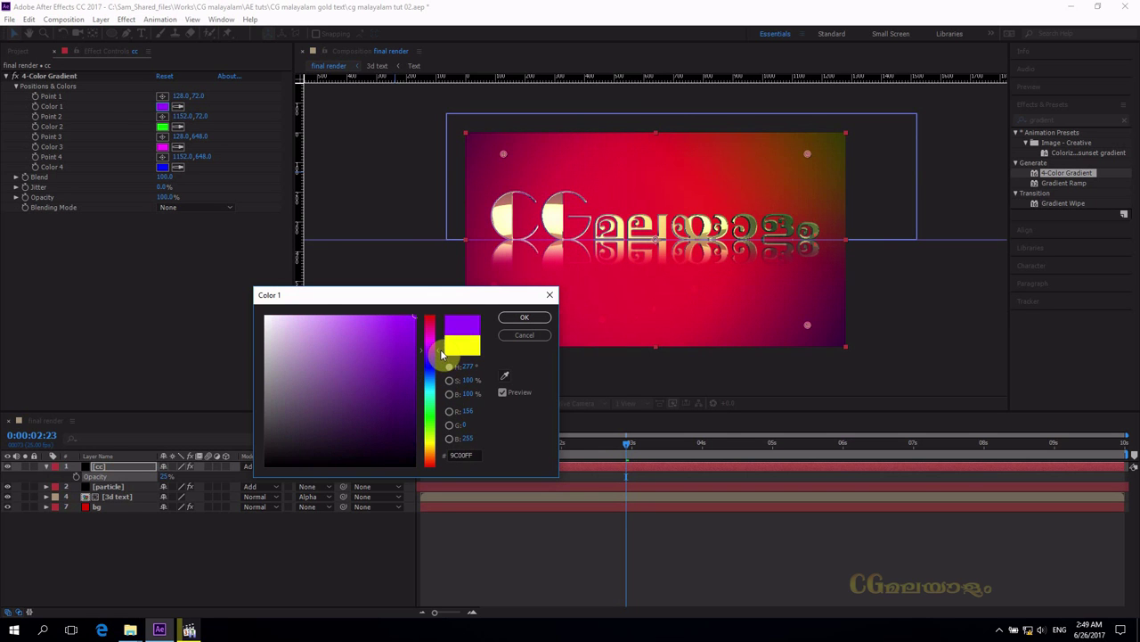
left_click_drag(445, 299, 306, 312)
left_click(383, 327)
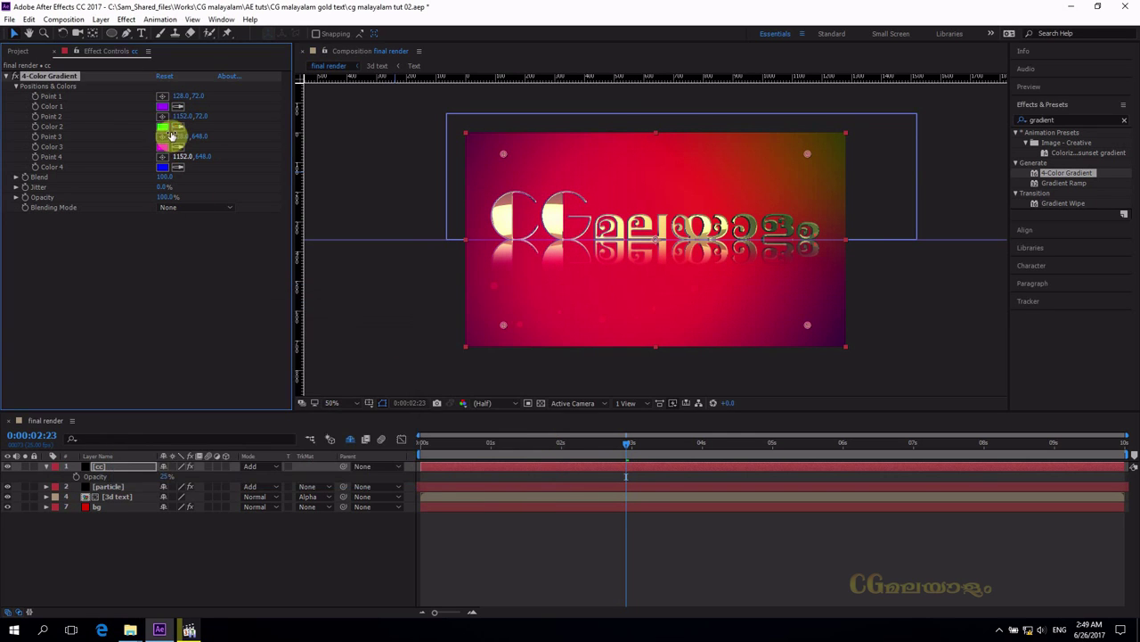
- Change Color 2 from green to a violet hue and preview up to 0:00:02:01
left_click(167, 128)
left_click(286, 352)
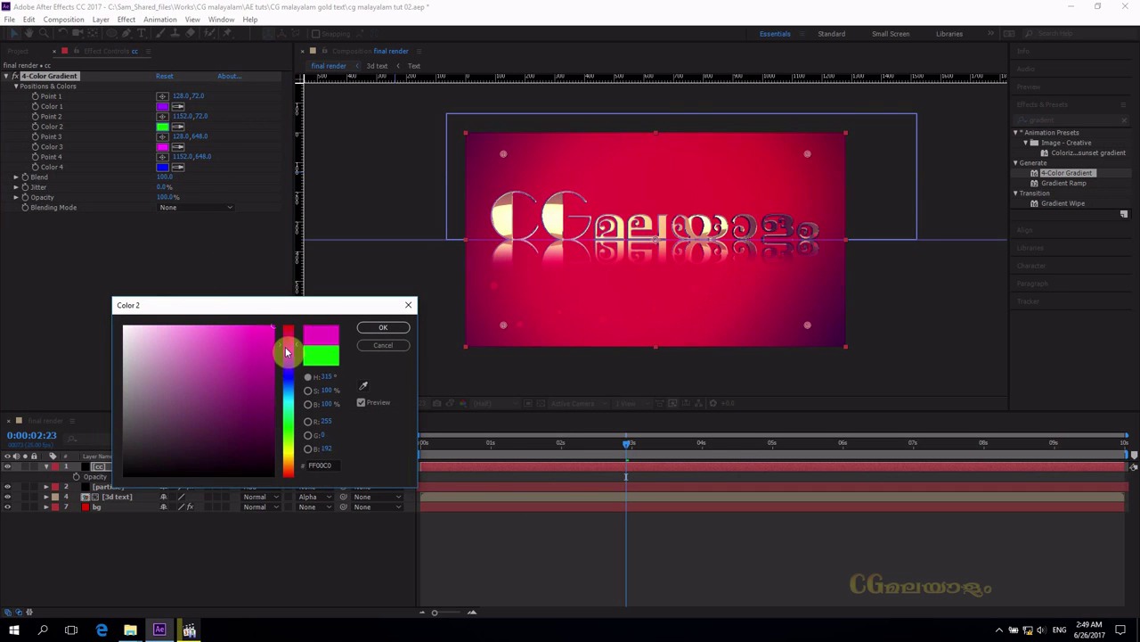
left_click_drag(288, 359, 291, 361)
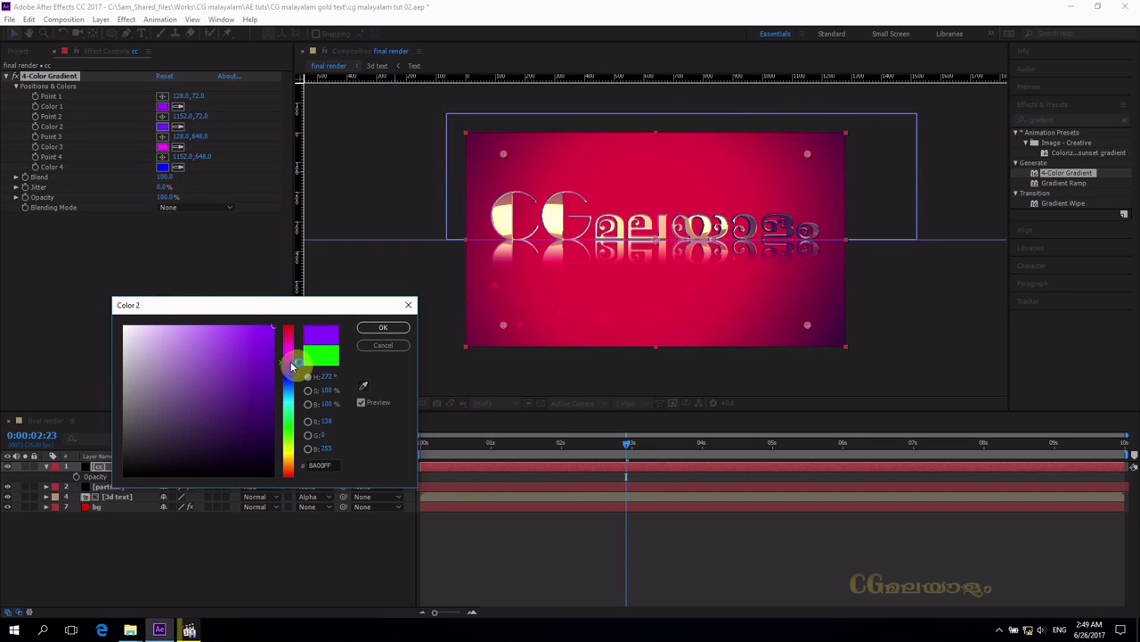
left_click(382, 327)
left_click_drag(629, 443, 376, 425)
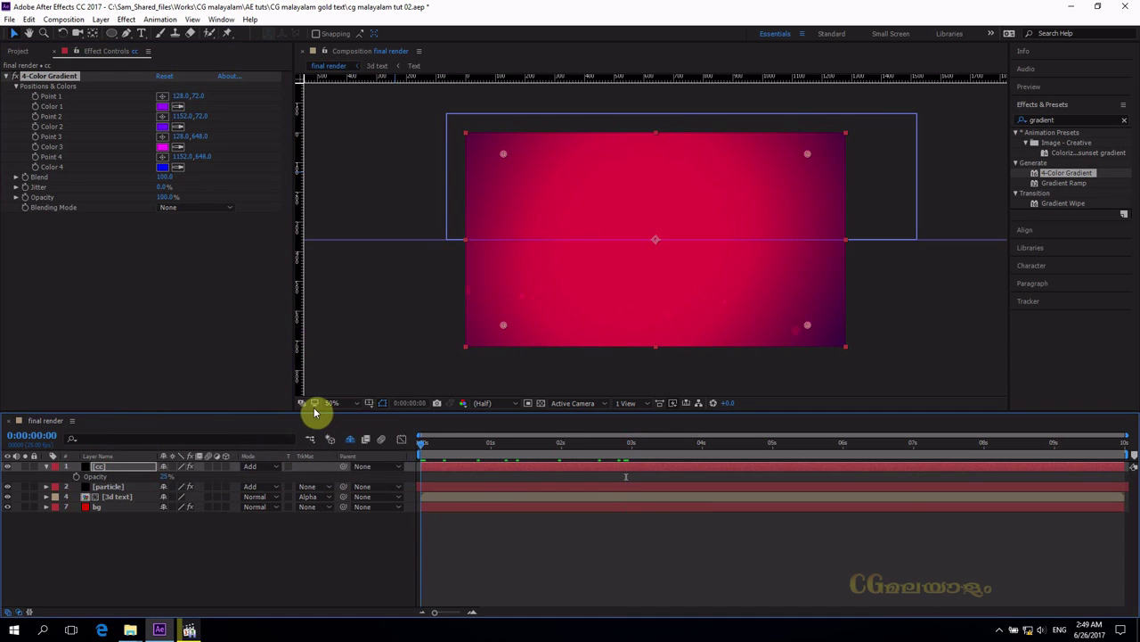
left_click_drag(461, 427, 580, 468)
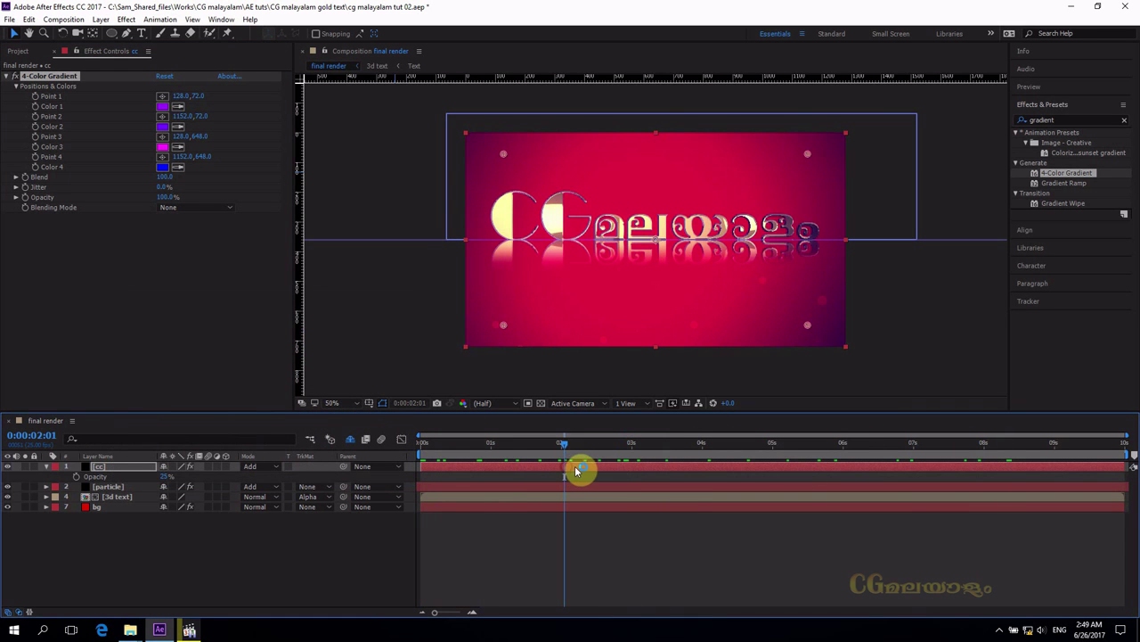
- Enter 20 as the cc layer's Opacity value
scroll(670, 278, "up", 3)
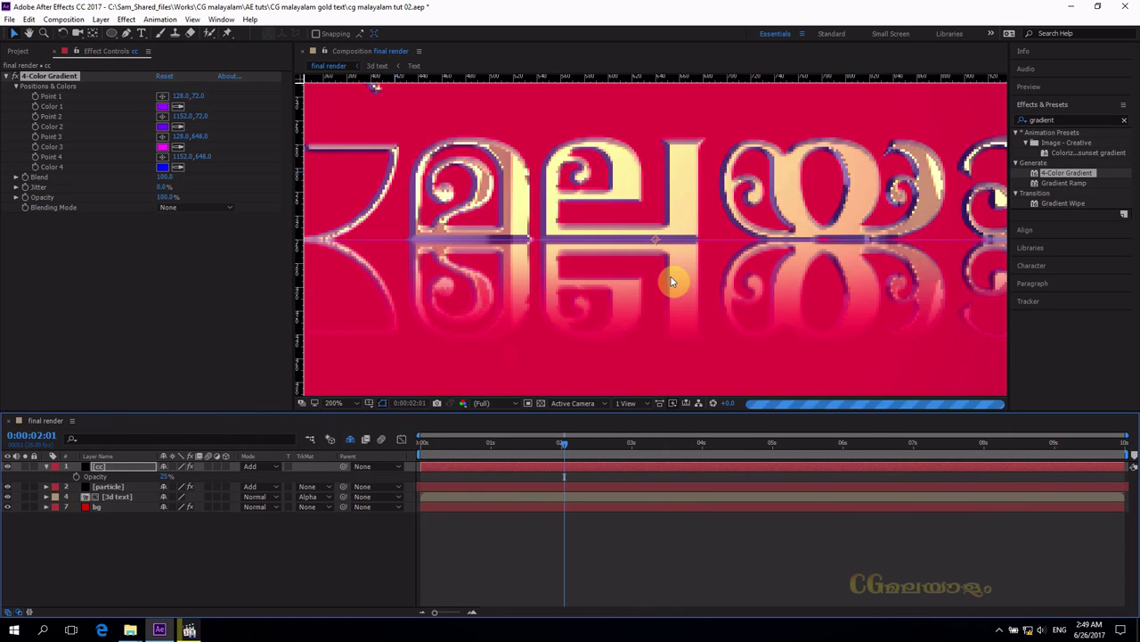
scroll(672, 281, "down", 1)
scroll(672, 282, "down", 2)
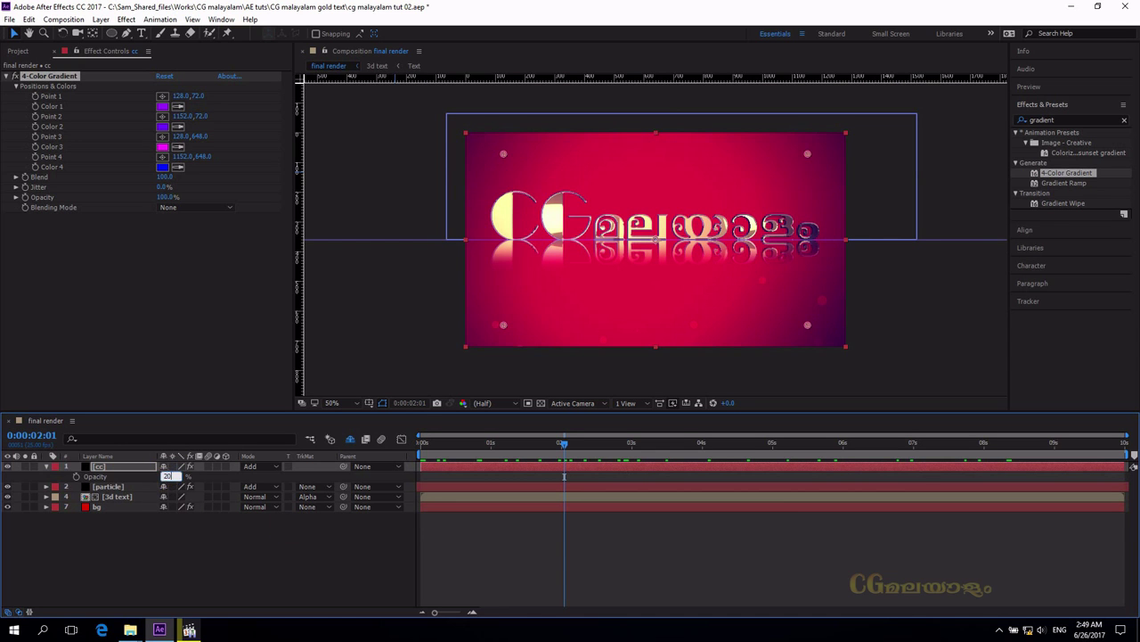
left_click(165, 477)
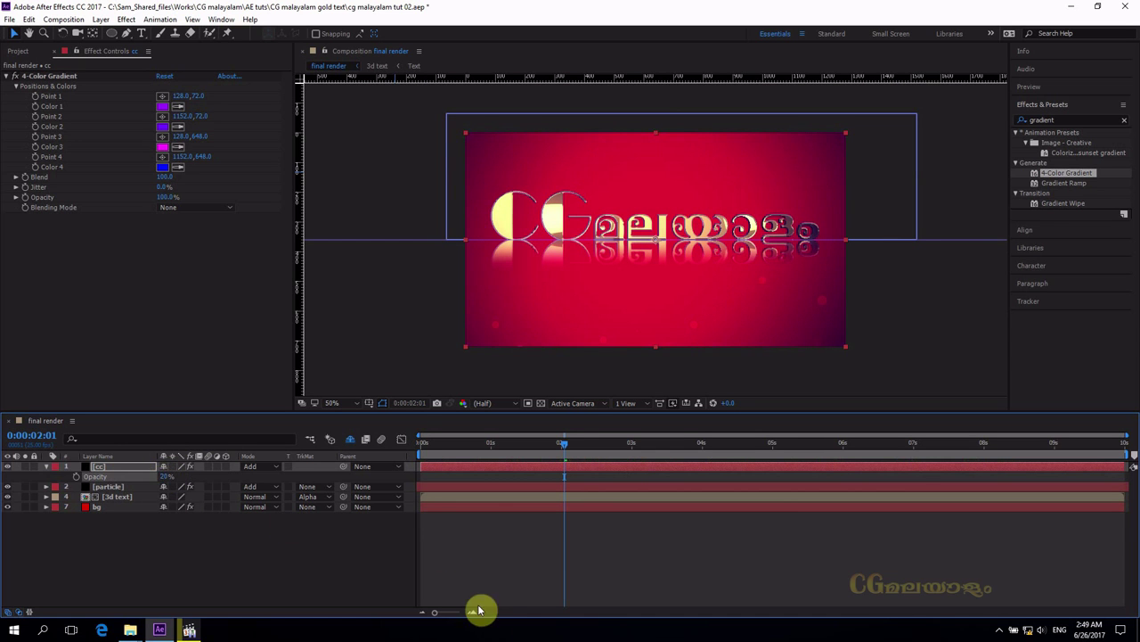
left_click(535, 543)
- Scrub to 0:00:02:14 and toggle the cc layer off and on to judge the grade
left_click_drag(570, 450, 548, 457)
left_click_drag(601, 459, 604, 459)
scroll(654, 257, "up", 5)
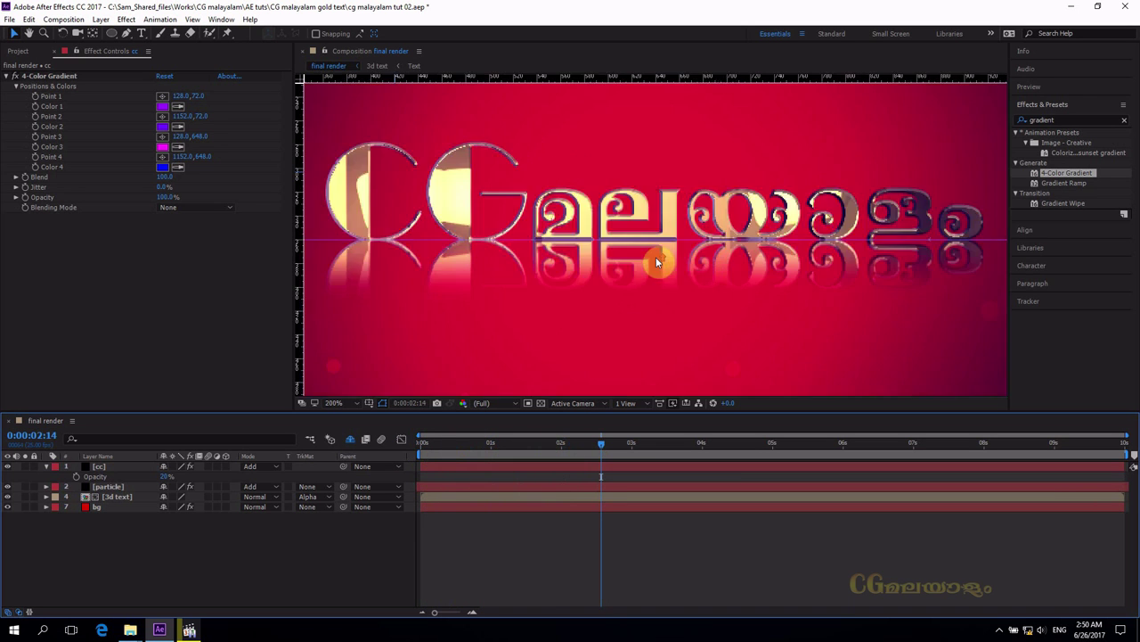
scroll(657, 259, "down", 2)
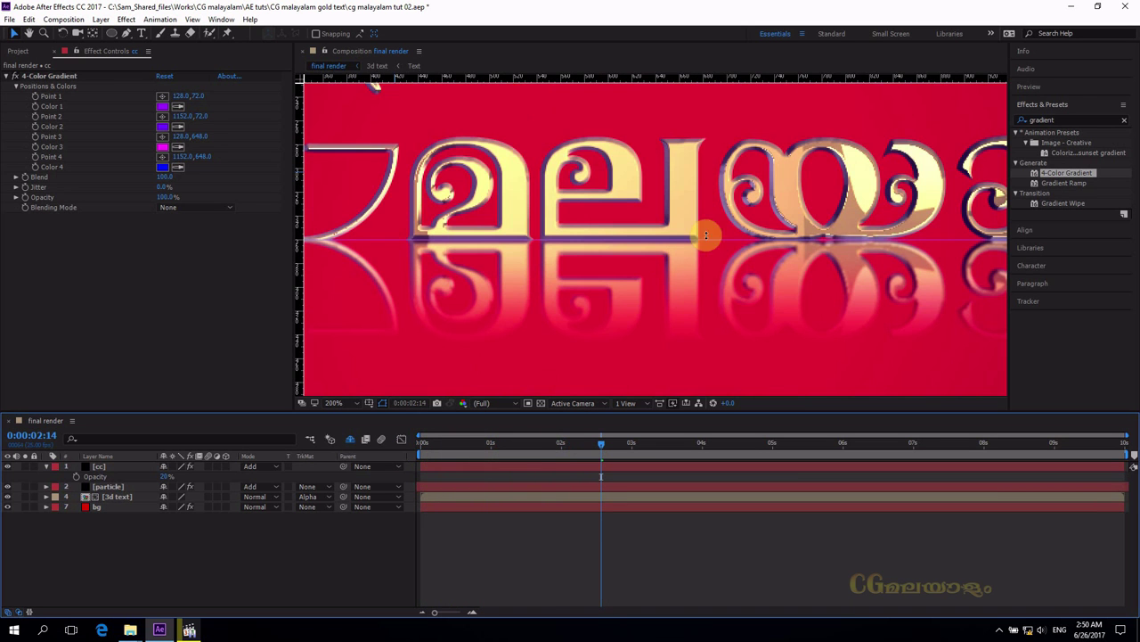
left_click(8, 466)
left_click(8, 466)
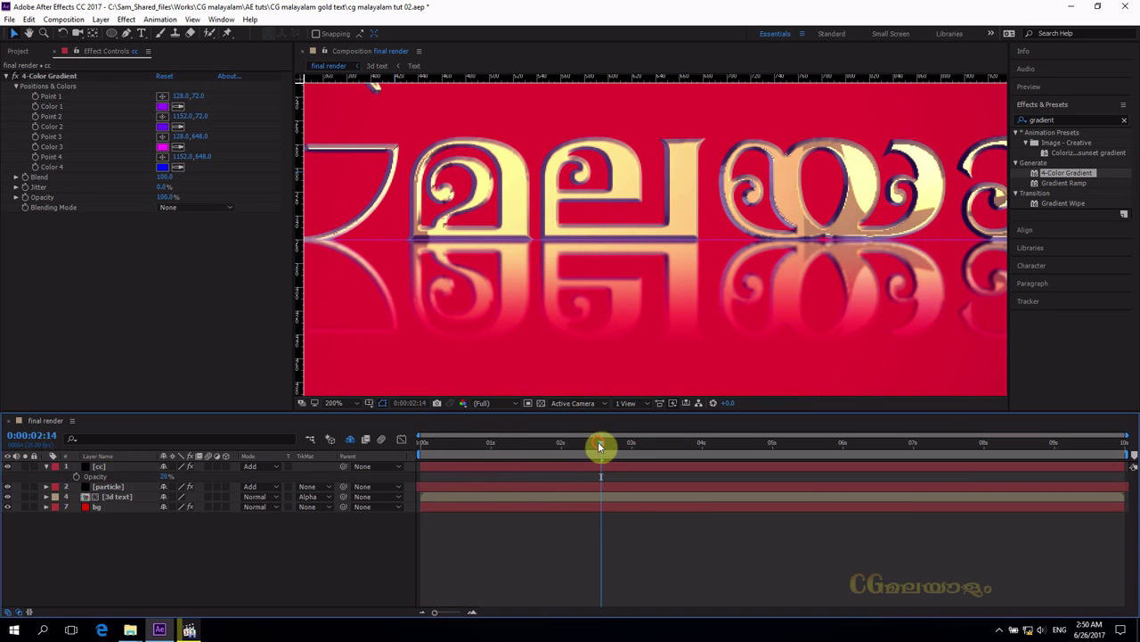
left_click_drag(601, 445, 564, 455)
scroll(581, 331, "down", 4)
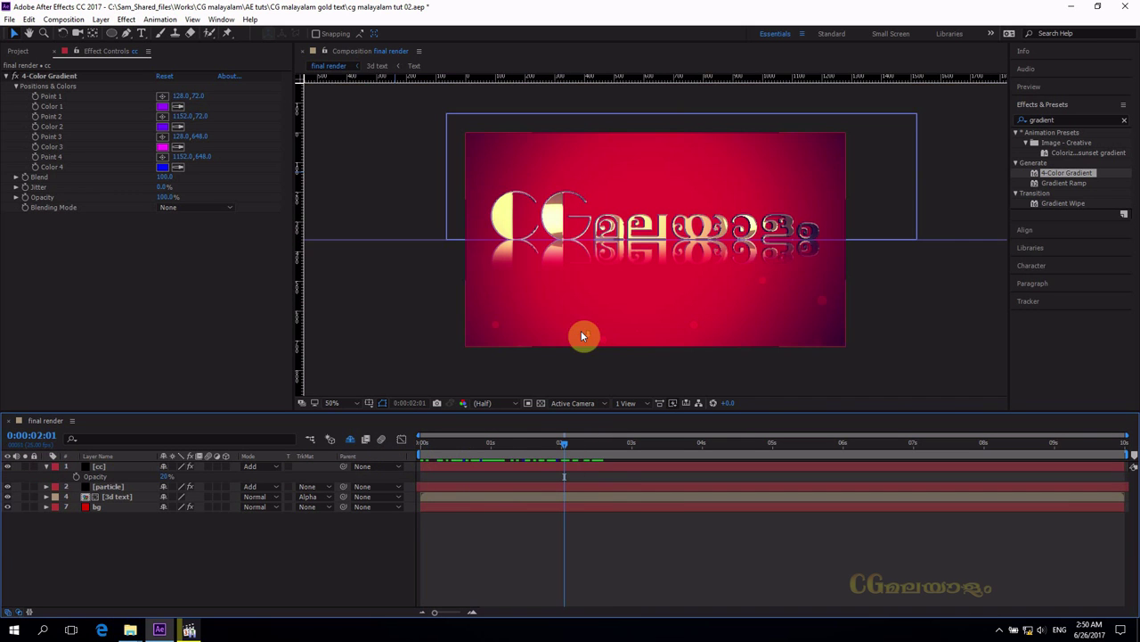
left_click(98, 466)
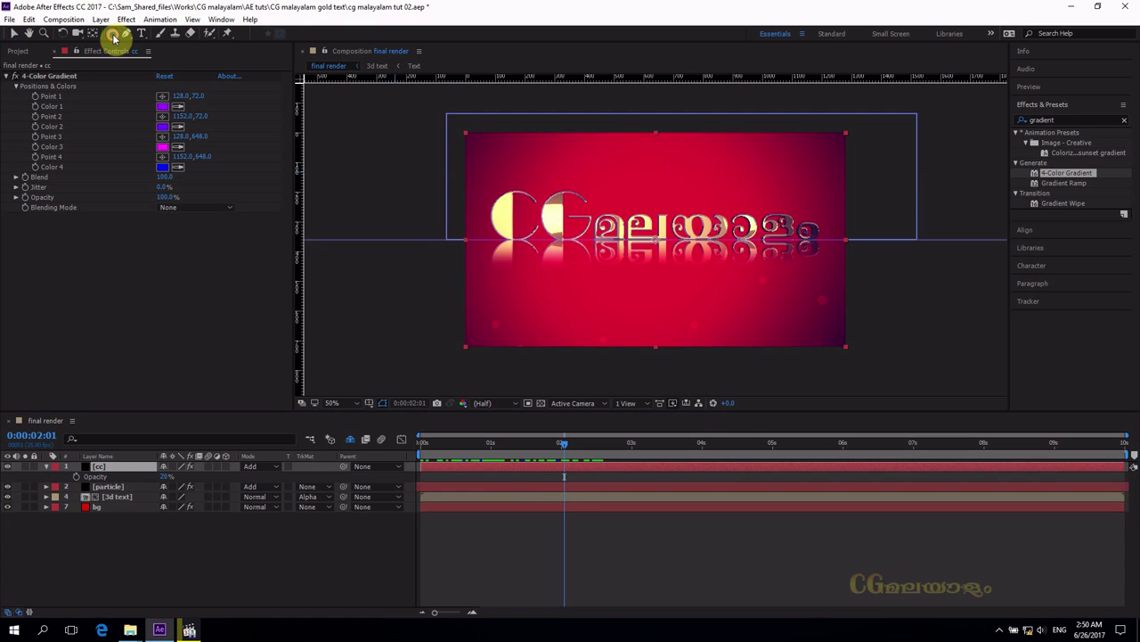
- Add a fitted ellipse mask to cc, invert it, and feather it by 389 pixels
double_click(113, 34)
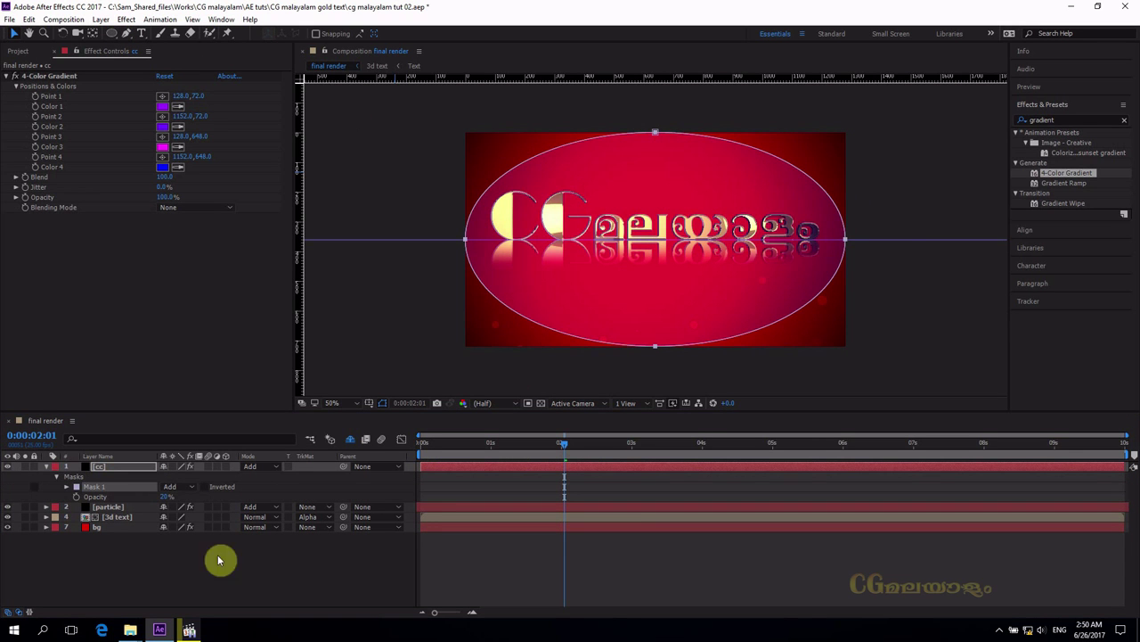
left_click(205, 488)
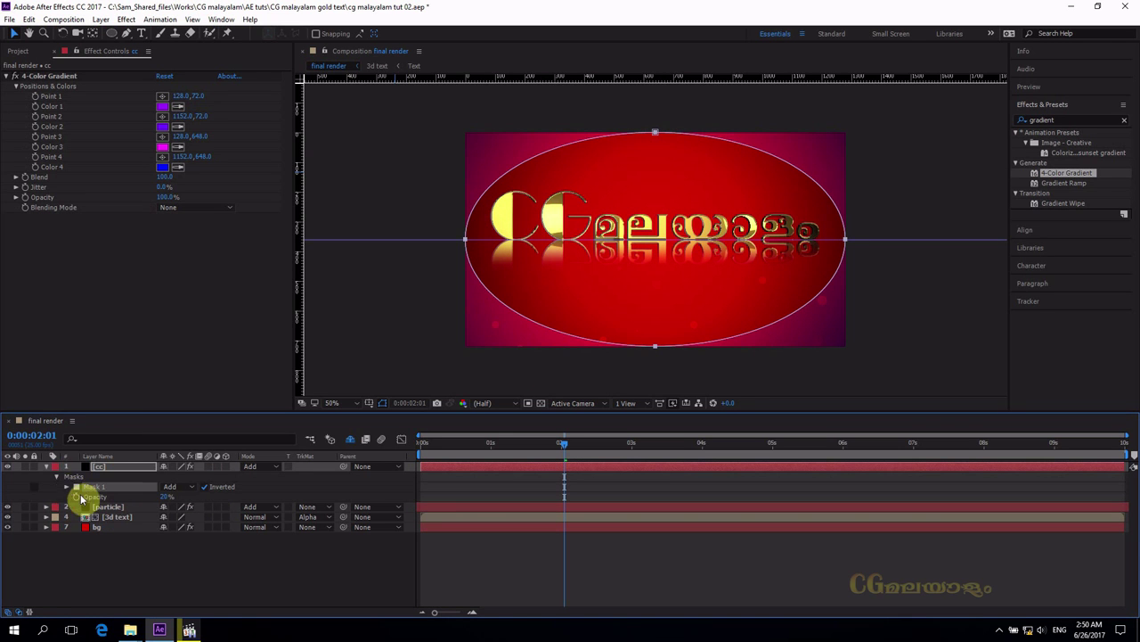
key("f")
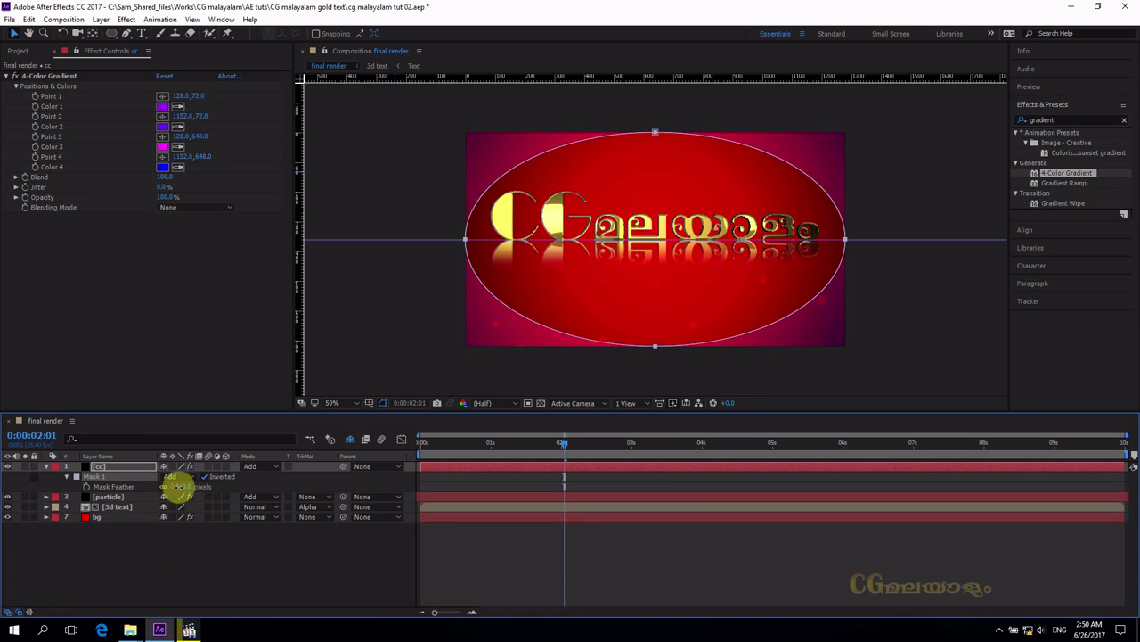
left_click_drag(178, 488, 347, 457)
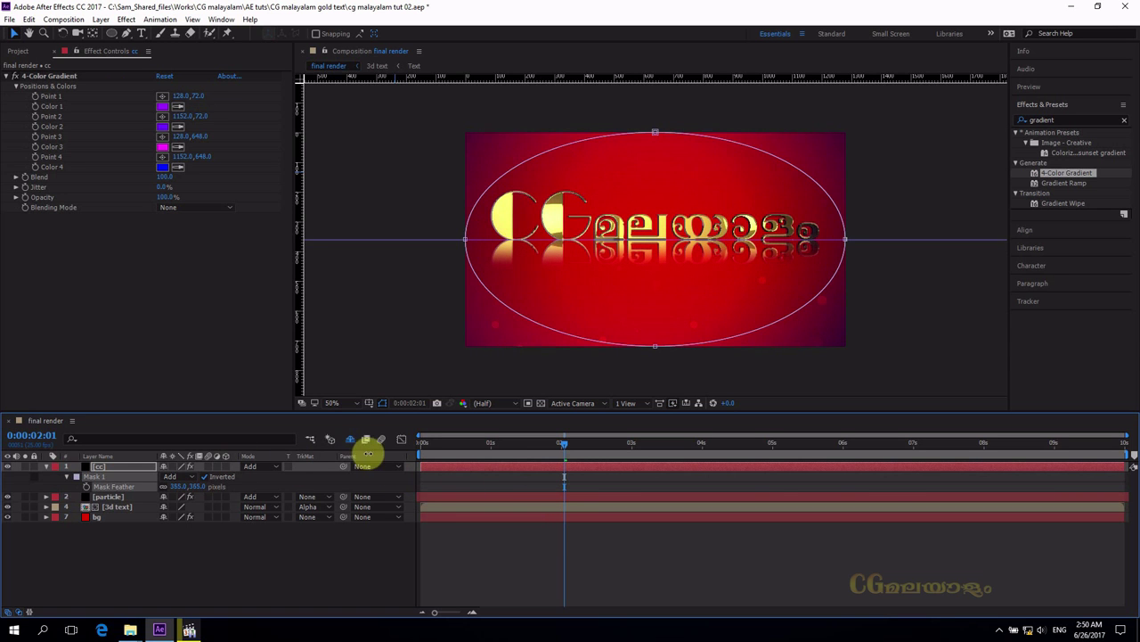
left_click(235, 536)
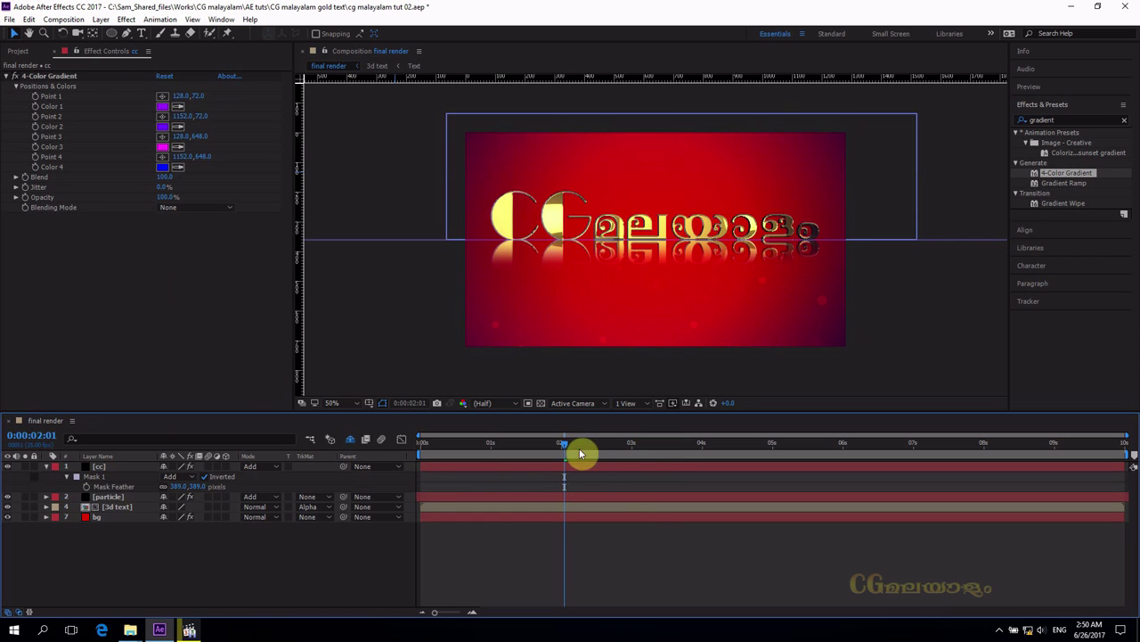
left_click_drag(566, 447, 407, 451)
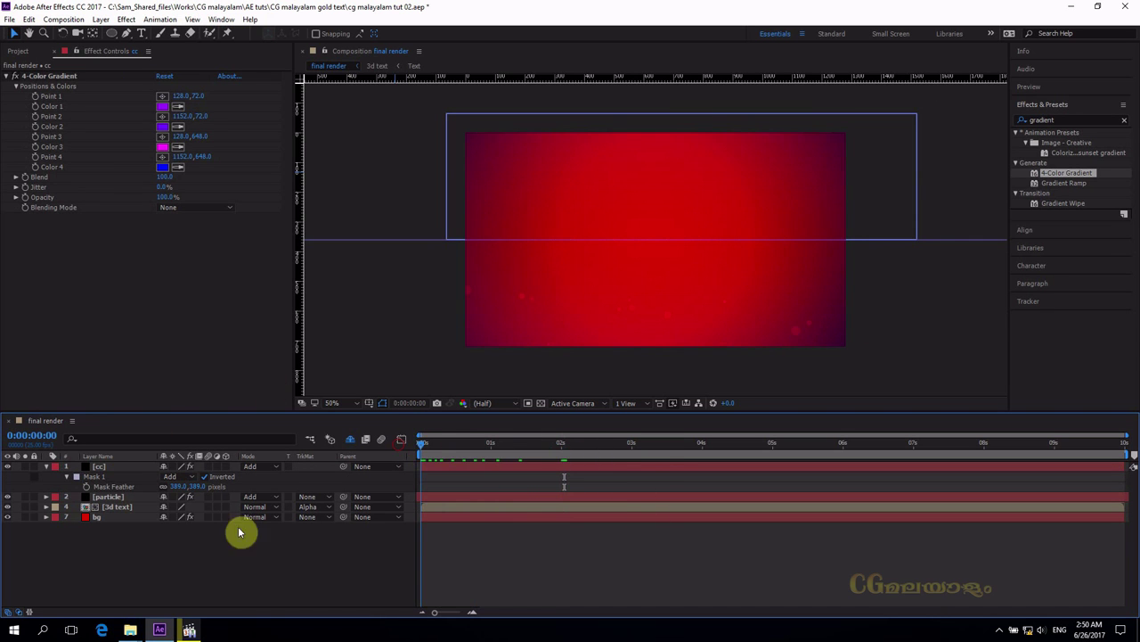
- Select the cc layer's 4-Color Gradient effect and move to the last frame
left_click(114, 469)
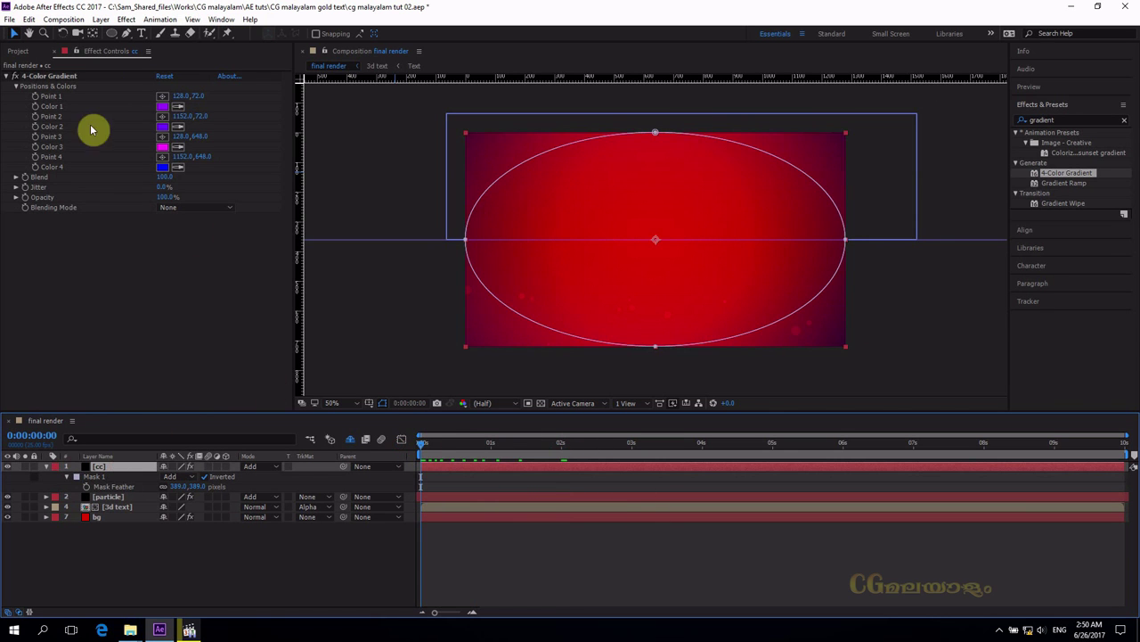
left_click(39, 98)
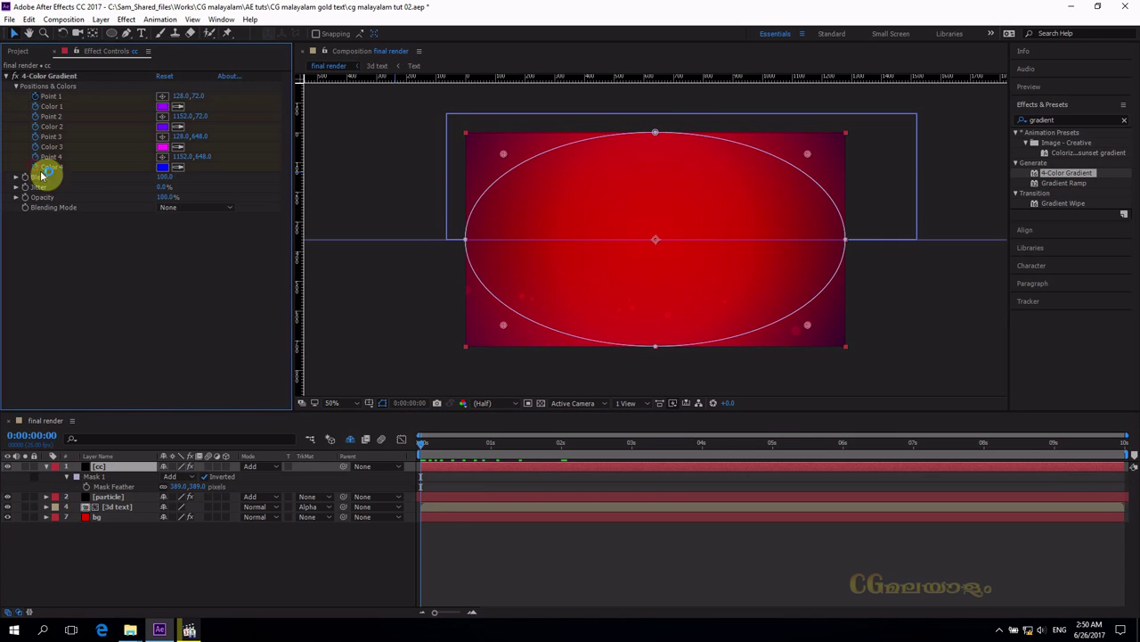
left_click(42, 175)
left_click_drag(422, 446, 1133, 522)
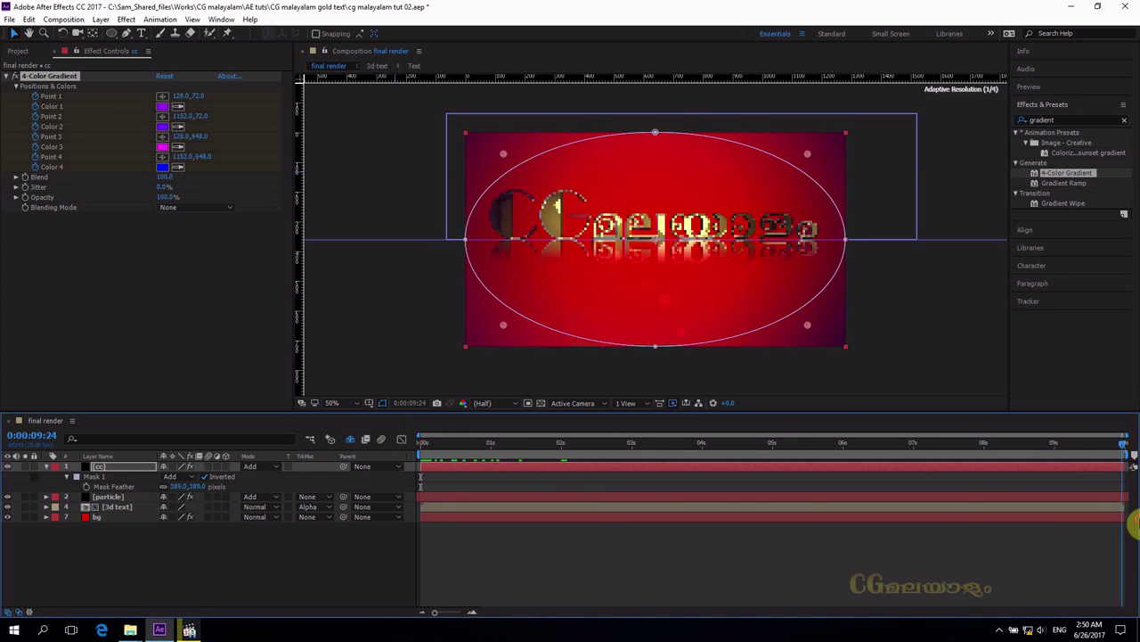
left_click(129, 250)
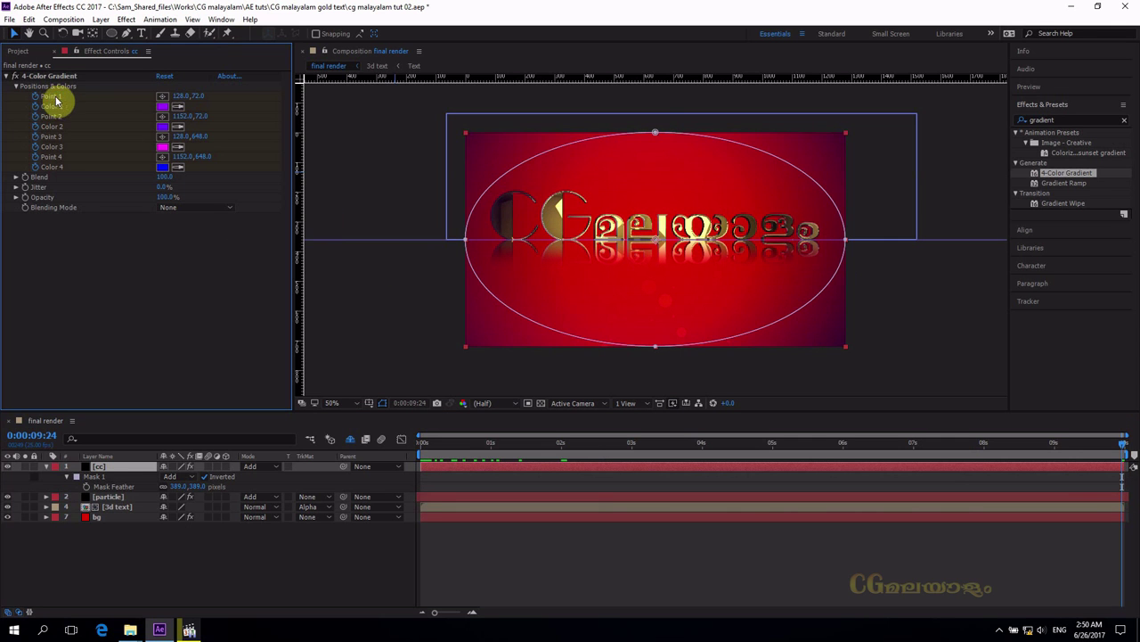
- Drag gradient Point 1 to the lower right (1114,678) and Point 3 near the top-right (1228,48)
left_click(162, 95)
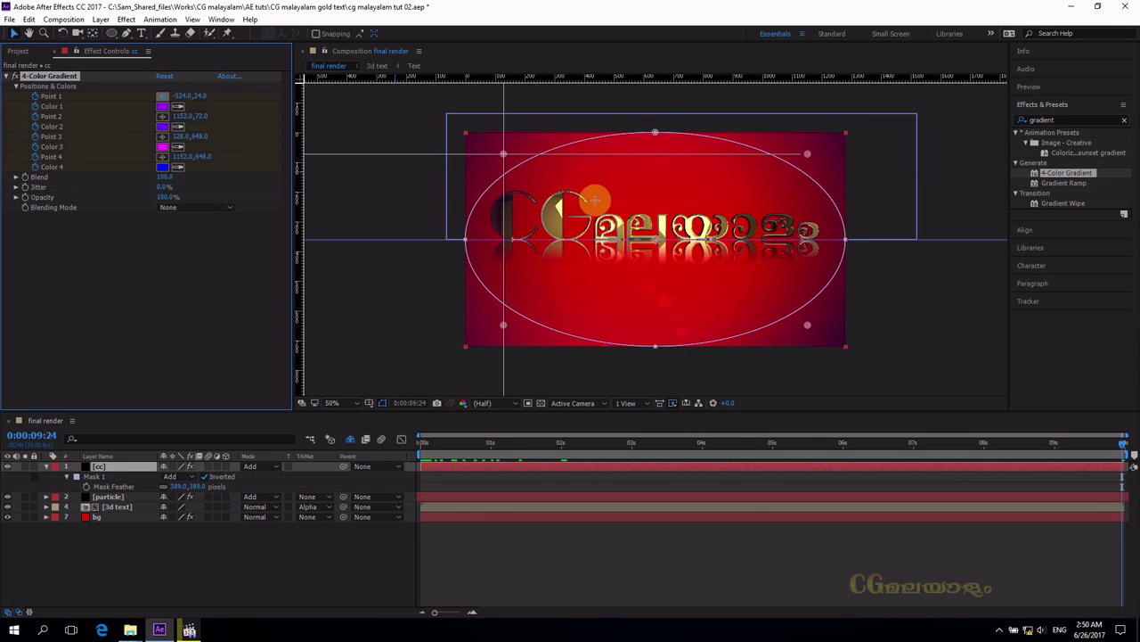
left_click(509, 157)
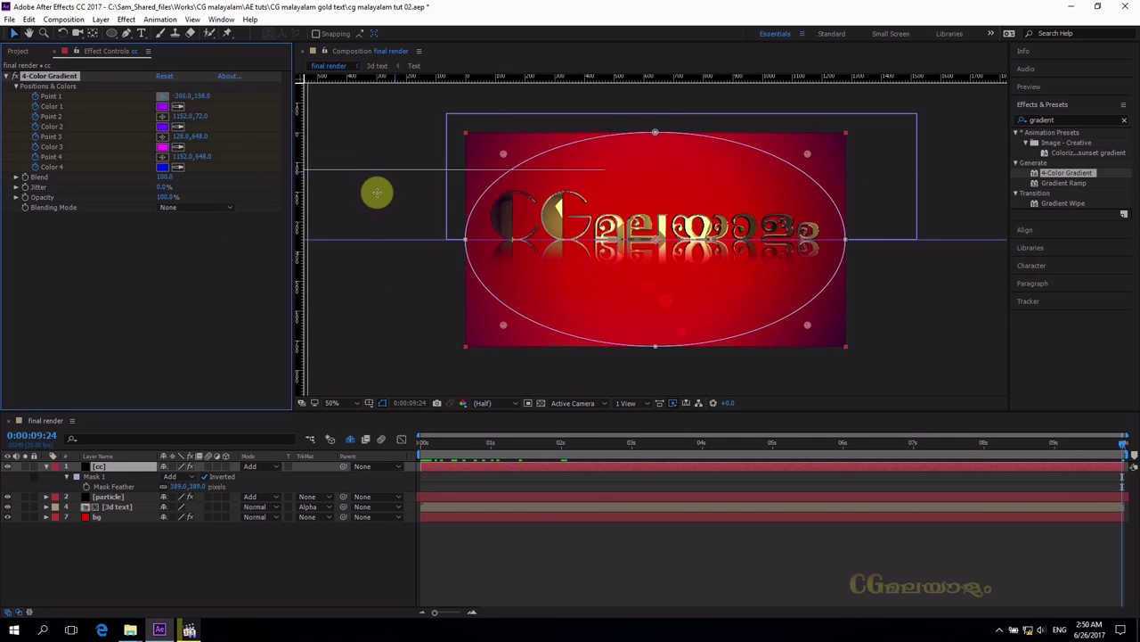
key("Escape")
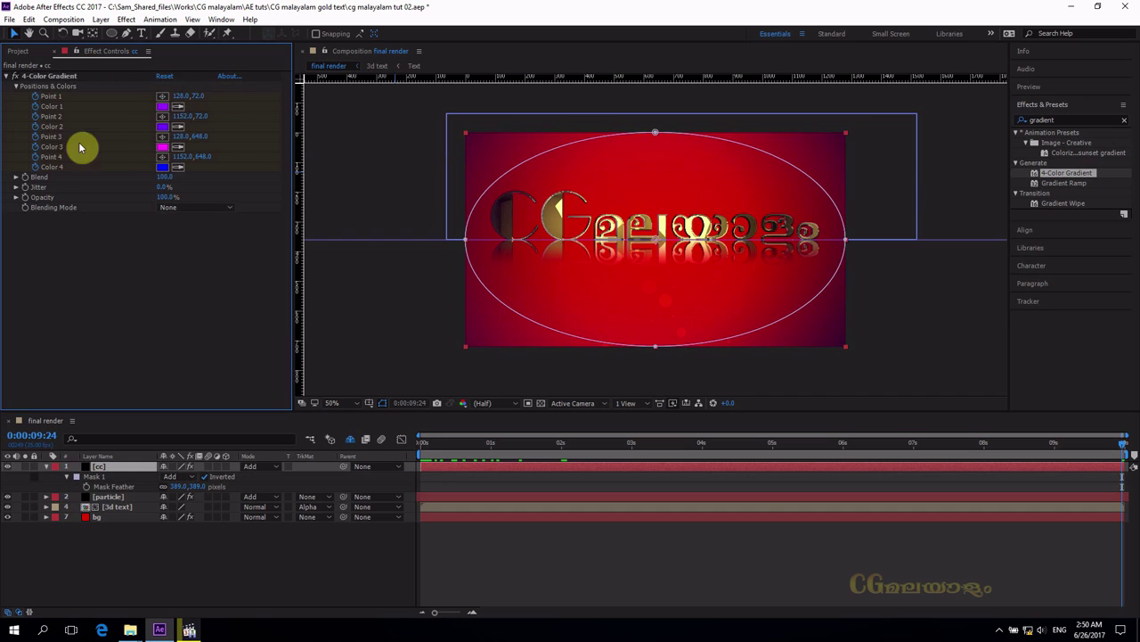
left_click(52, 76)
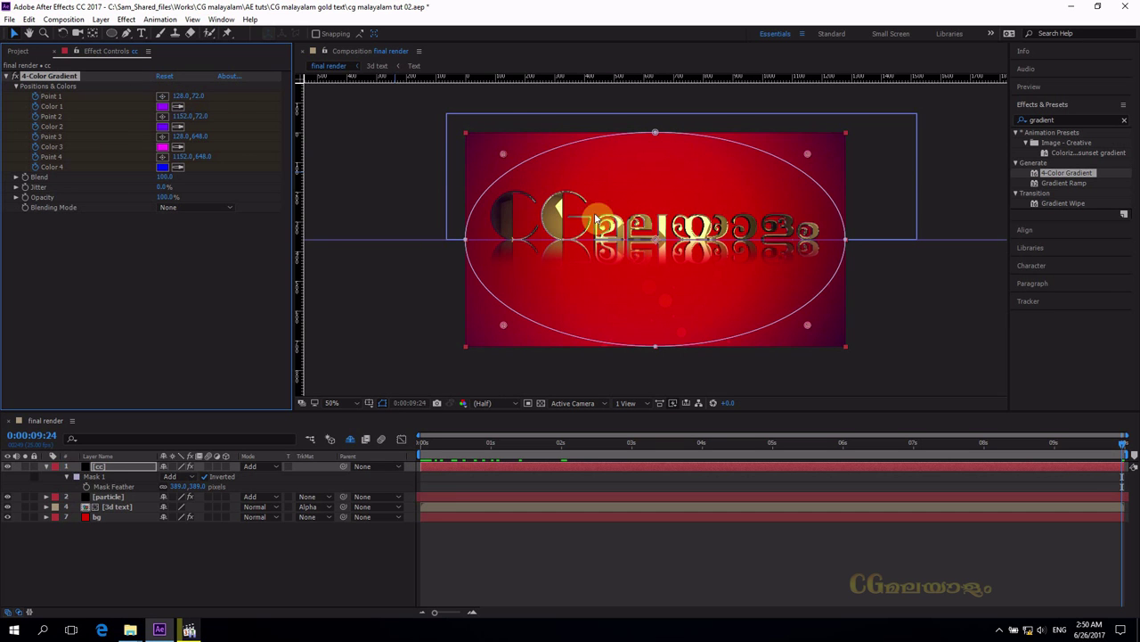
mouse_move(504, 153)
left_mouse_down()
mouse_move(790, 318)
mouse_move(796, 335)
mouse_move(492, 155)
mouse_move(499, 149)
left_mouse_up()
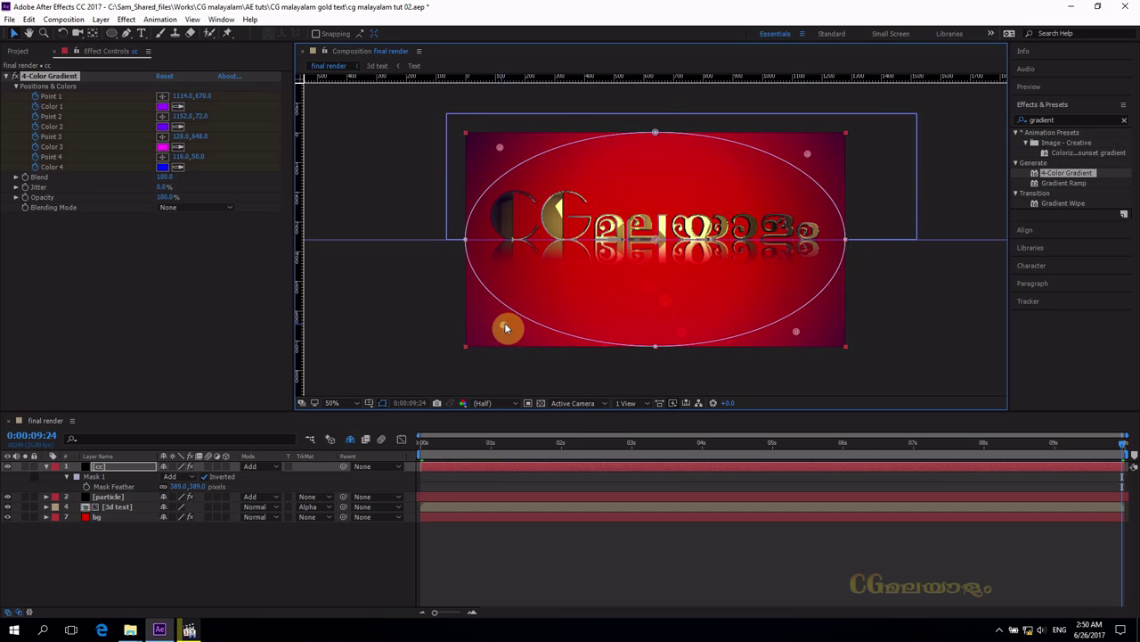
left_click_drag(505, 326, 813, 200)
left_click_drag(864, 156, 496, 327)
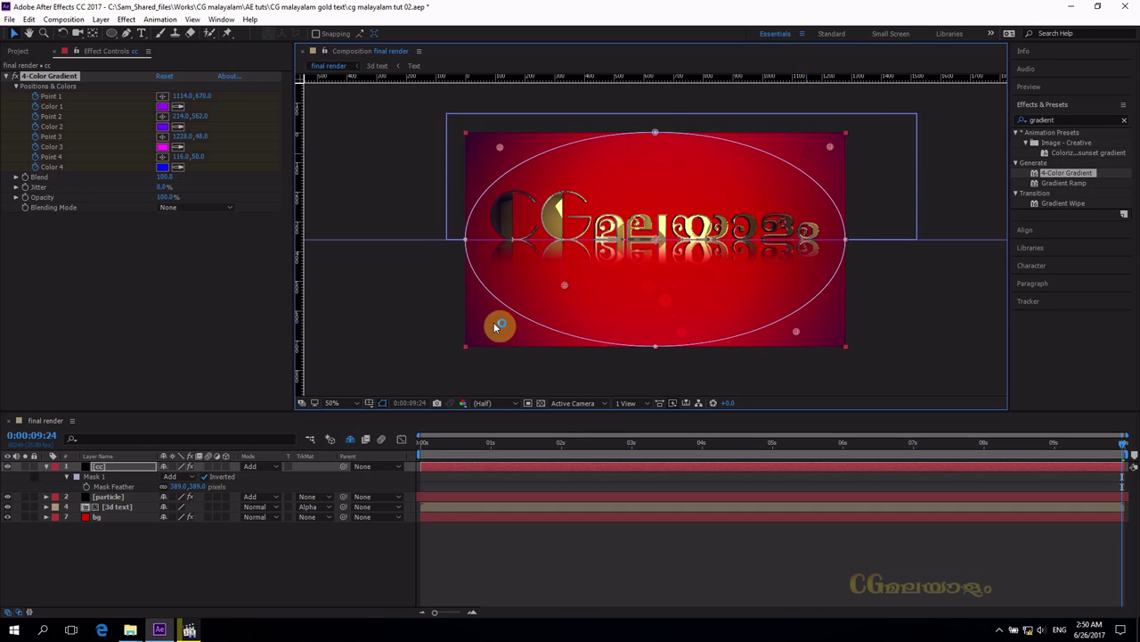
- Change gradient Color 1 and Color 2 to cyan
left_click(163, 106)
left_click_drag(296, 387, 290, 417)
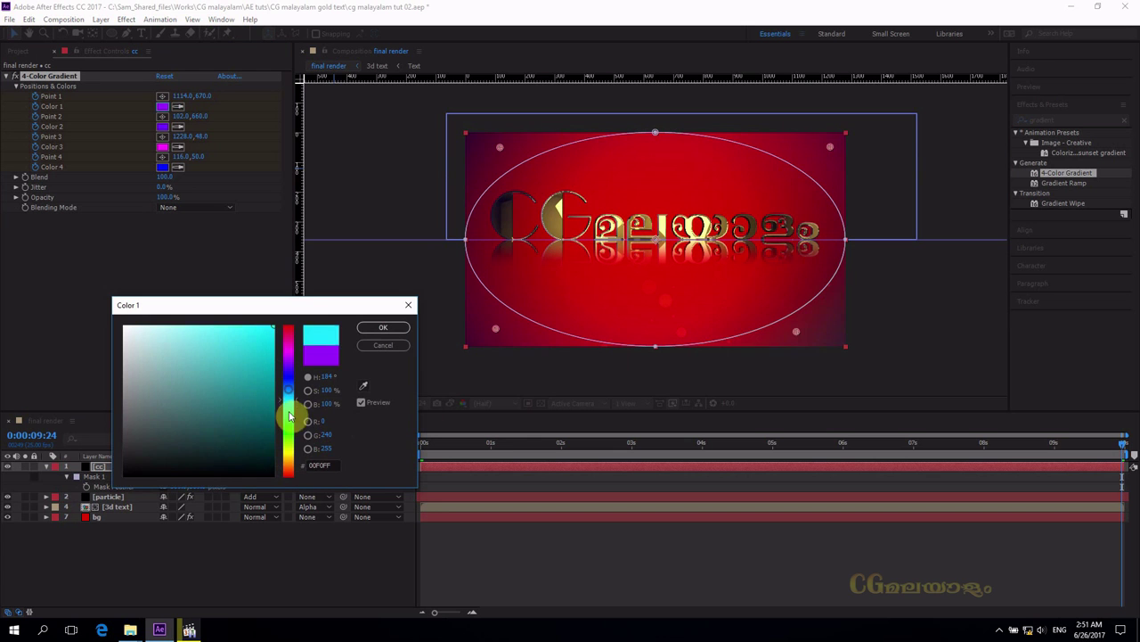
left_click(383, 327)
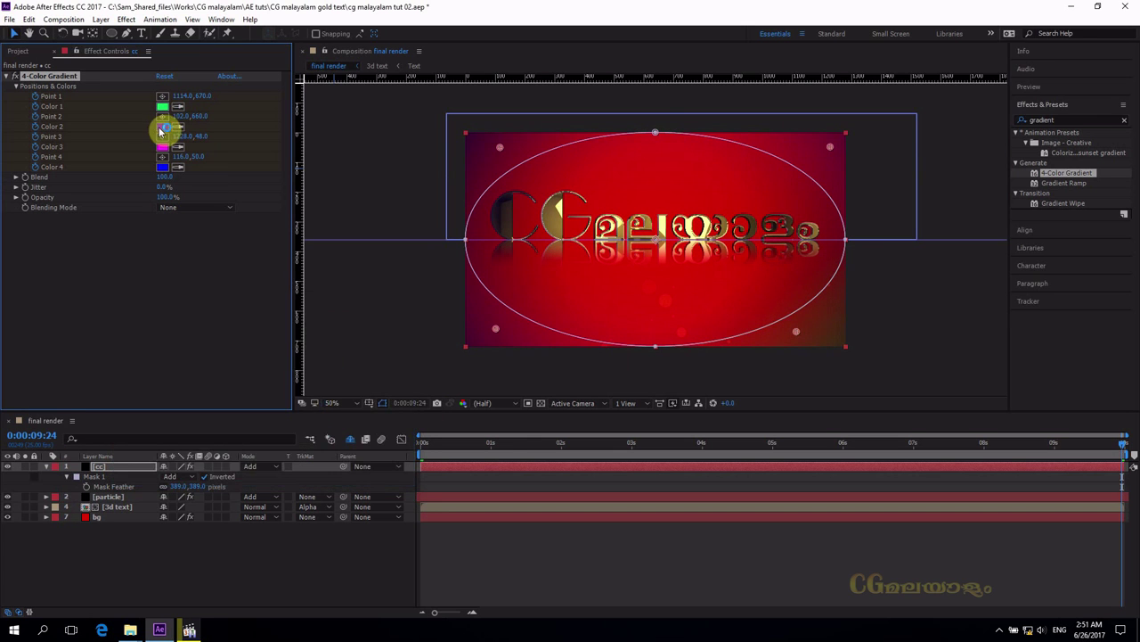
left_click(162, 126)
left_click_drag(292, 376, 287, 401)
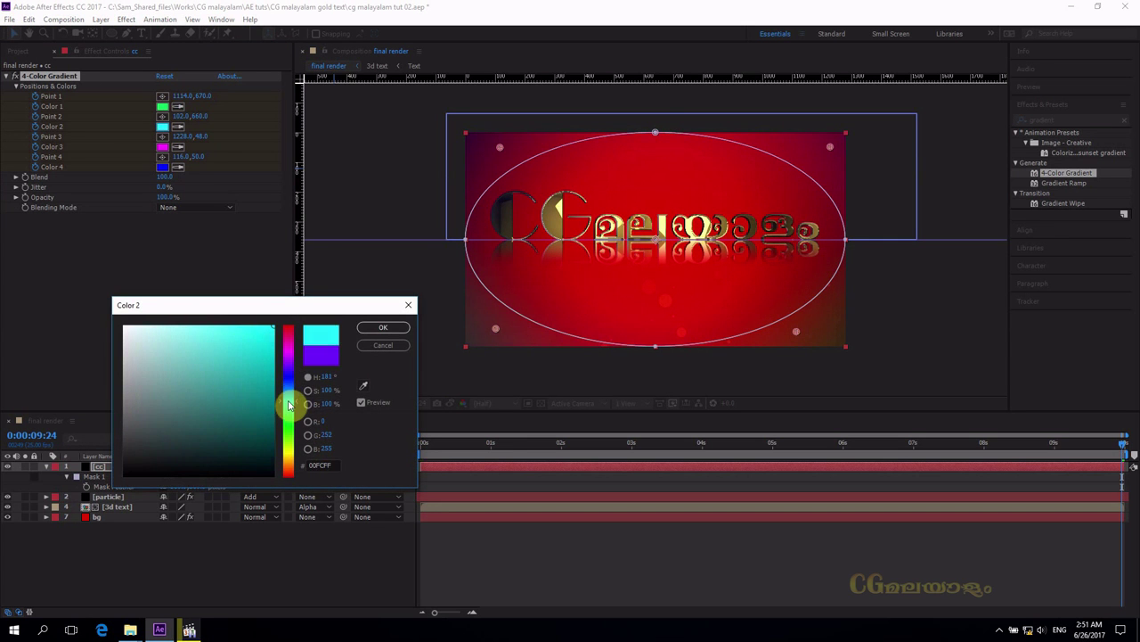
left_click(384, 327)
- Set Color 3 to red (FF0000) and Color 4 to yellow (FFD200), then return to 0:00:00:00
left_click(162, 146)
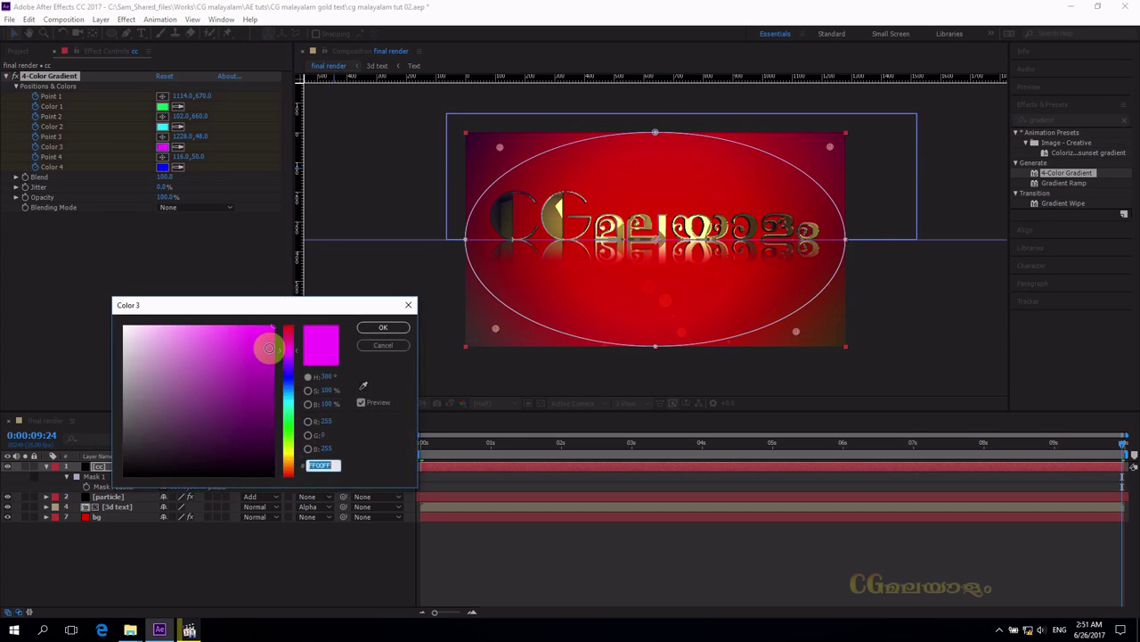
left_click_drag(294, 345, 288, 321)
left_click(376, 328)
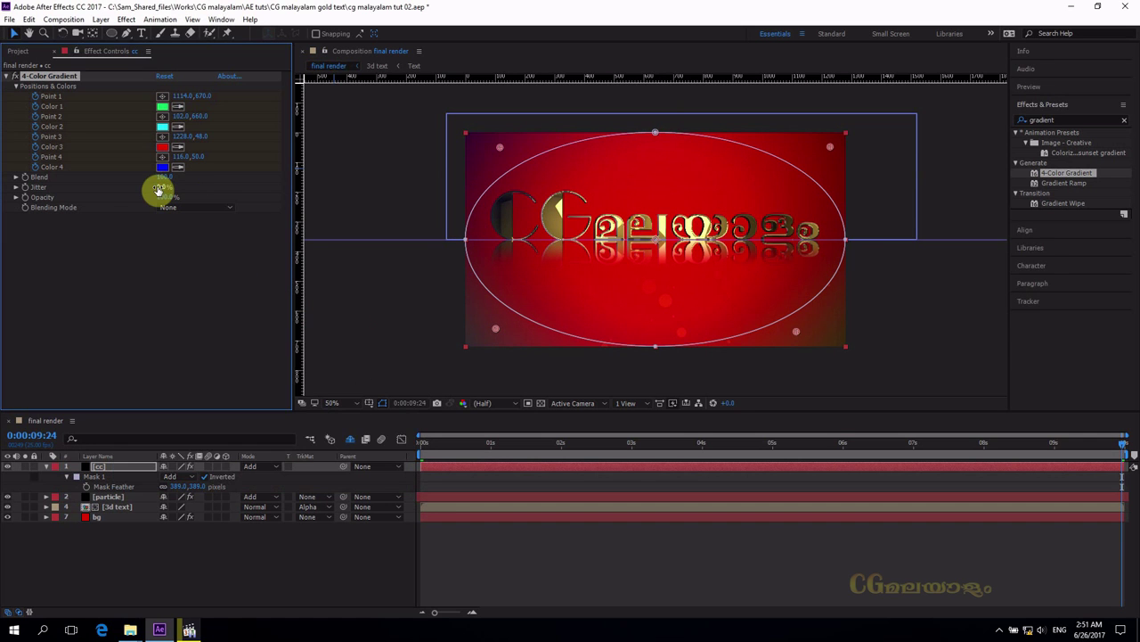
left_click(164, 168)
left_click(290, 456)
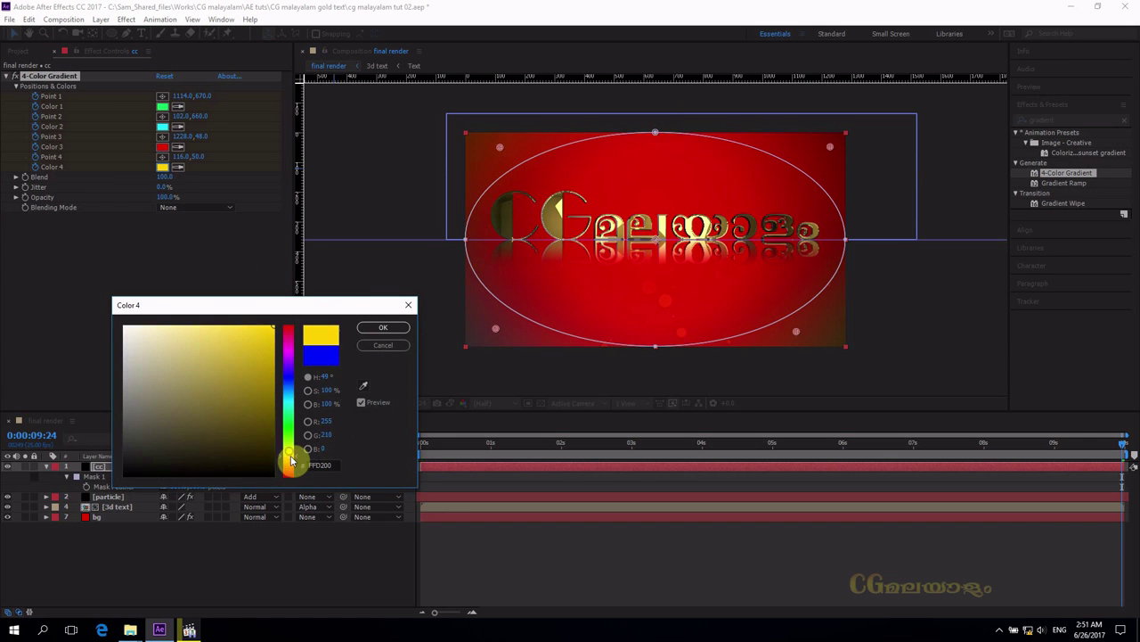
left_click(384, 327)
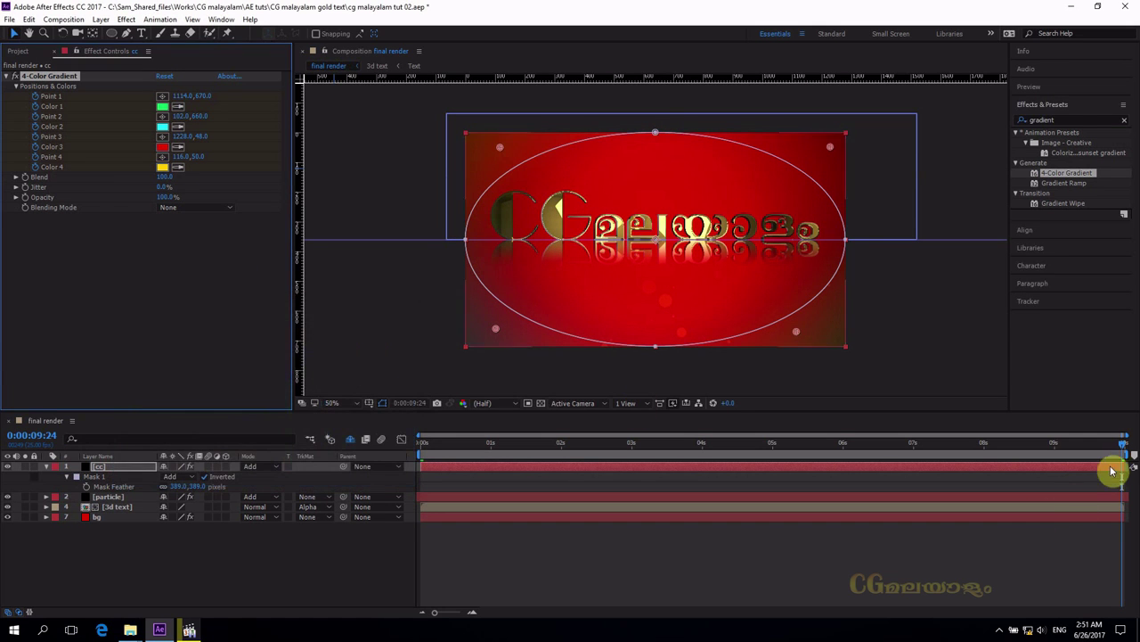
left_click_drag(1122, 450, 374, 448)
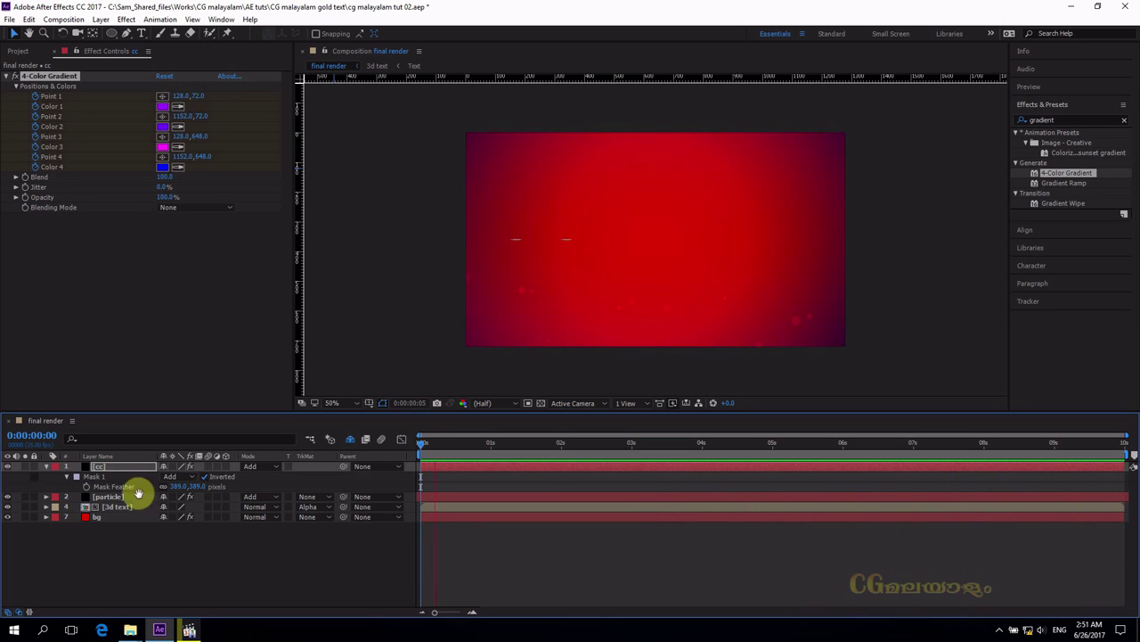
- Duplicate the cc gradient layer with Ctrl+D
left_click(112, 474)
left_click(111, 468)
key("ctrl+d")
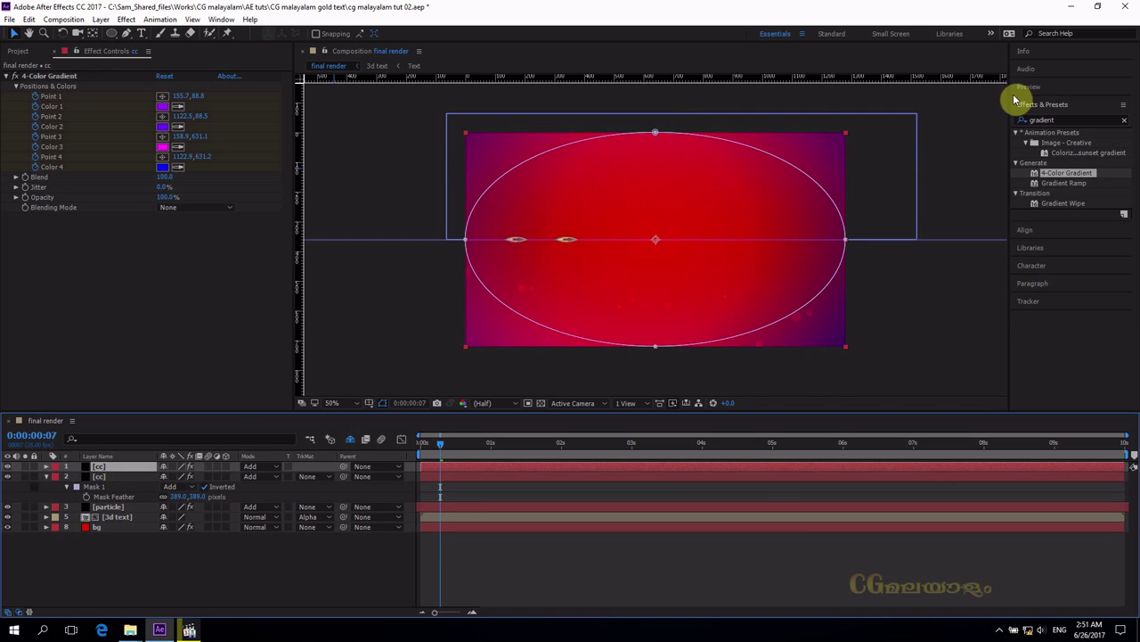
- Apply a Transform effect to the top cc copy and rotate it 180°
left_click(1060, 120)
type("tra")
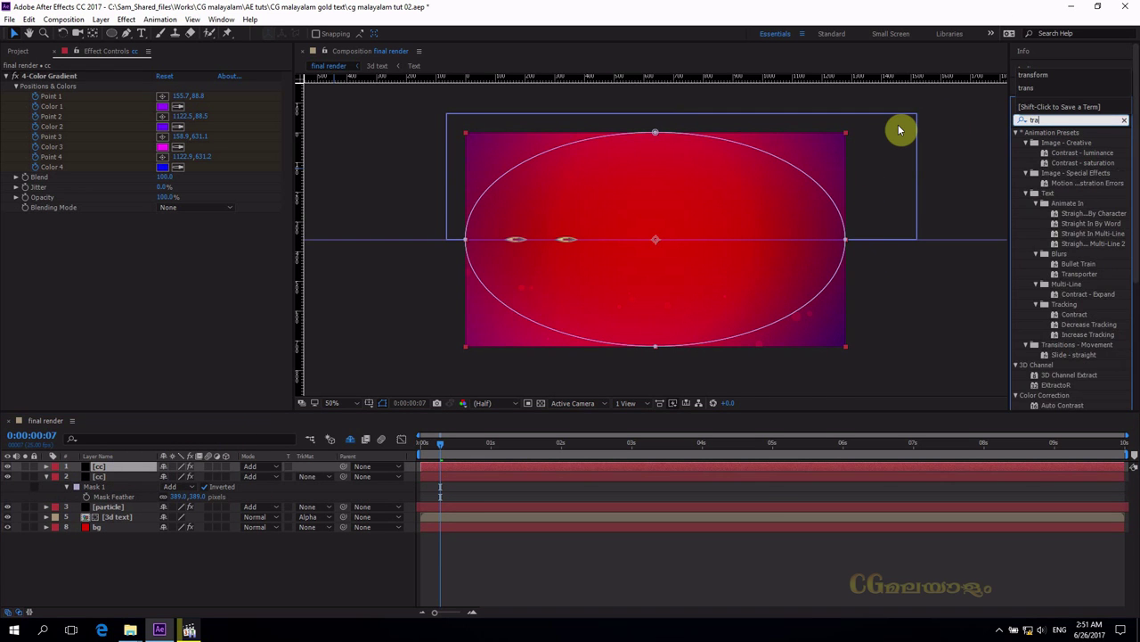
type("nsform")
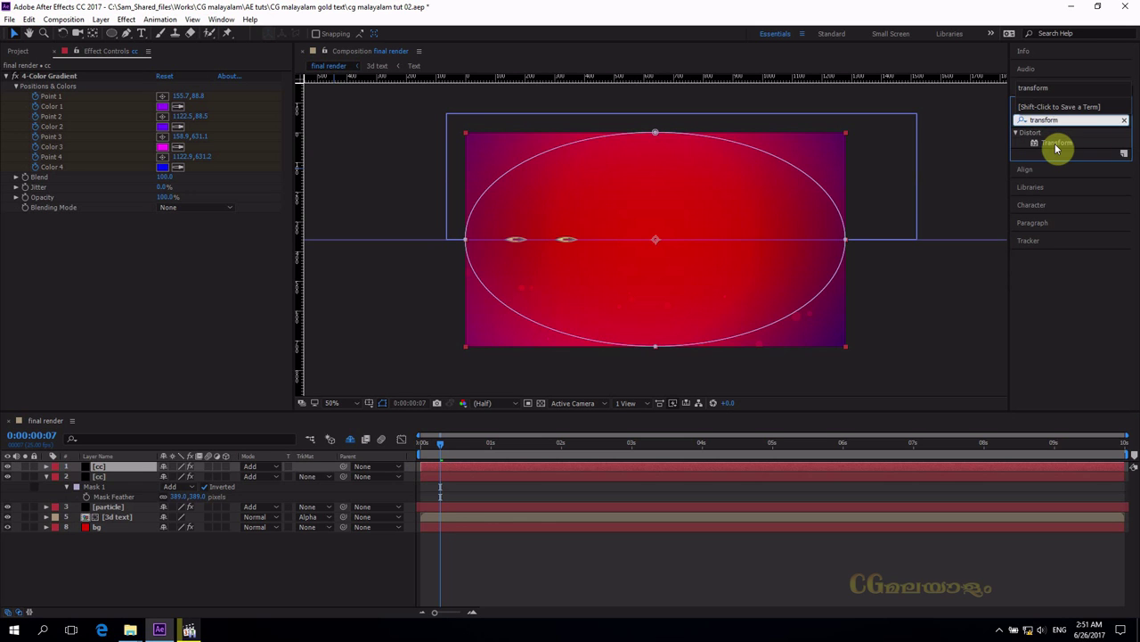
left_click_drag(1056, 149, 133, 466)
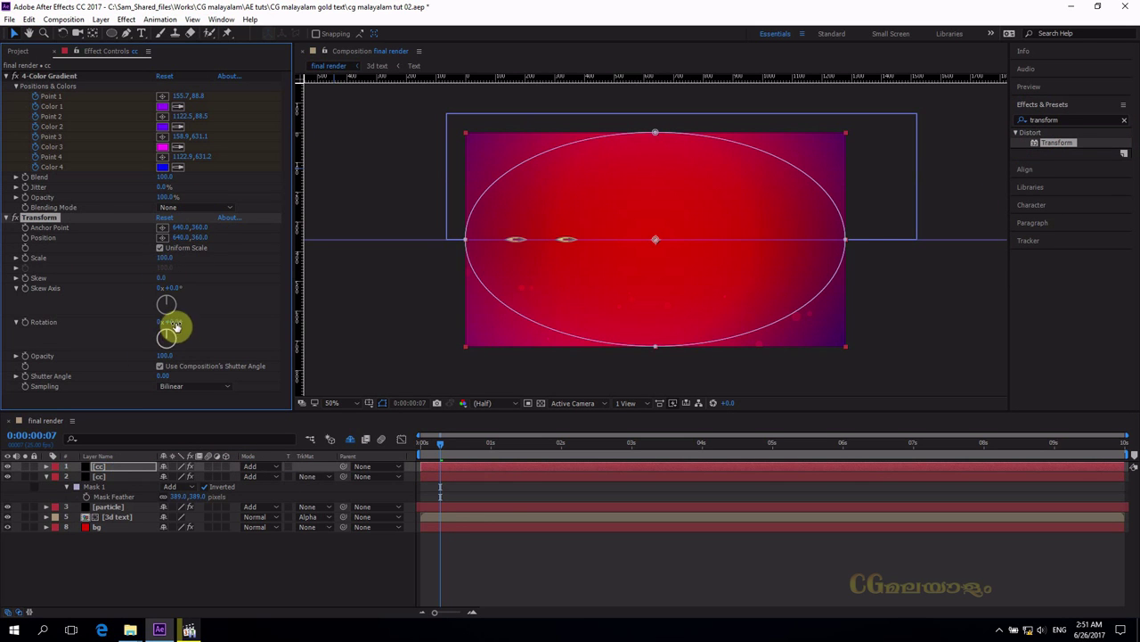
left_click_drag(181, 321, 300, 342)
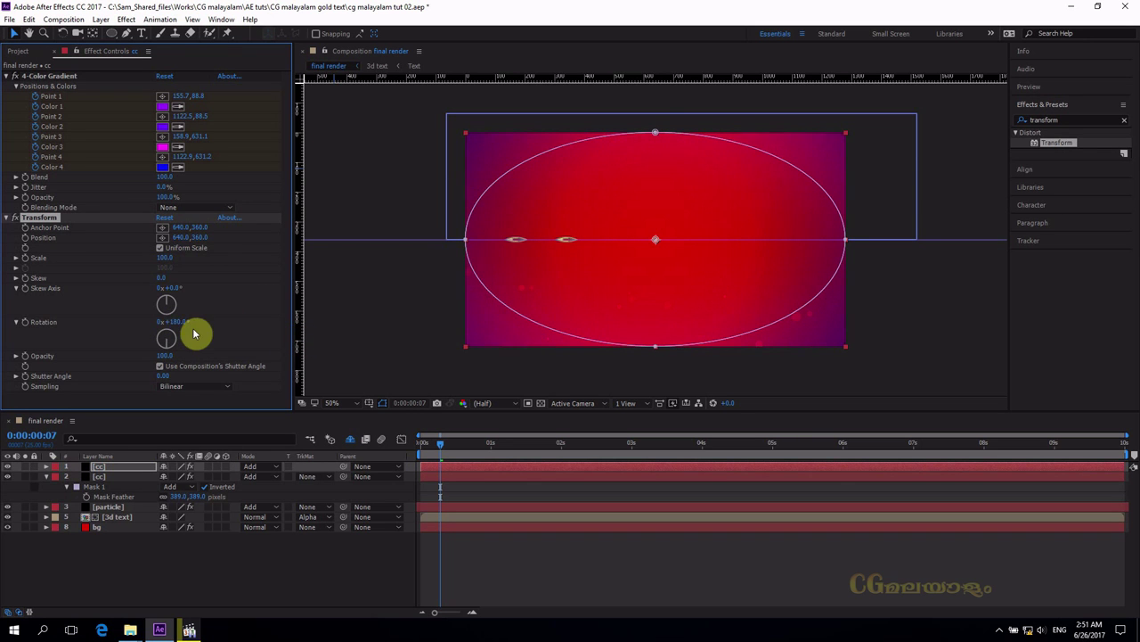
- Set the top cc layer's opacity to 9%
left_click(435, 444)
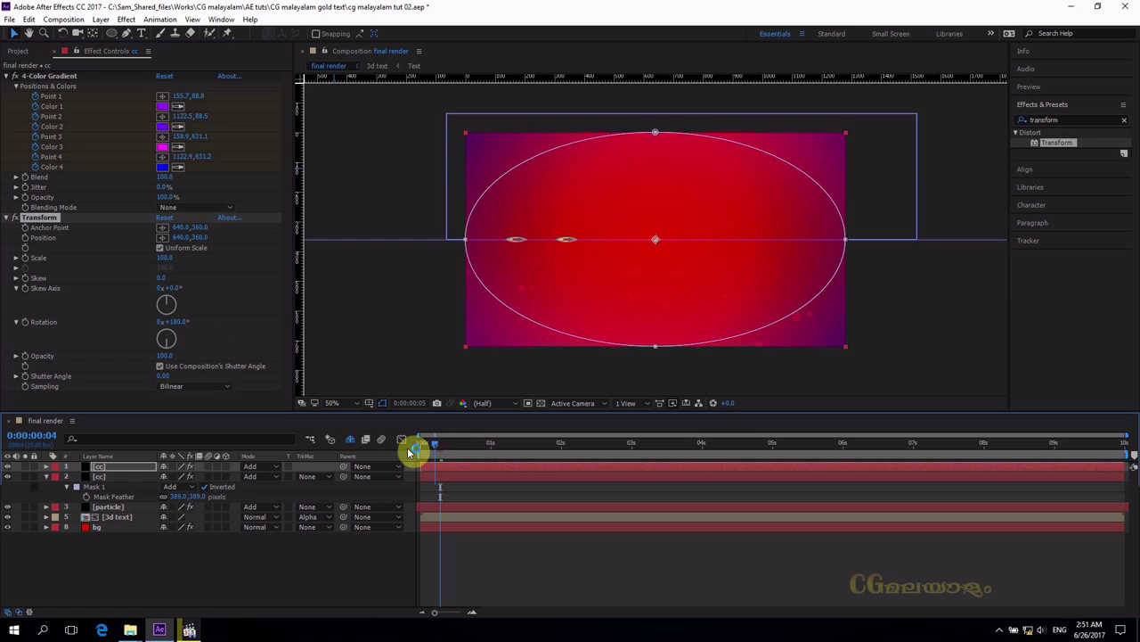
right_click(120, 467)
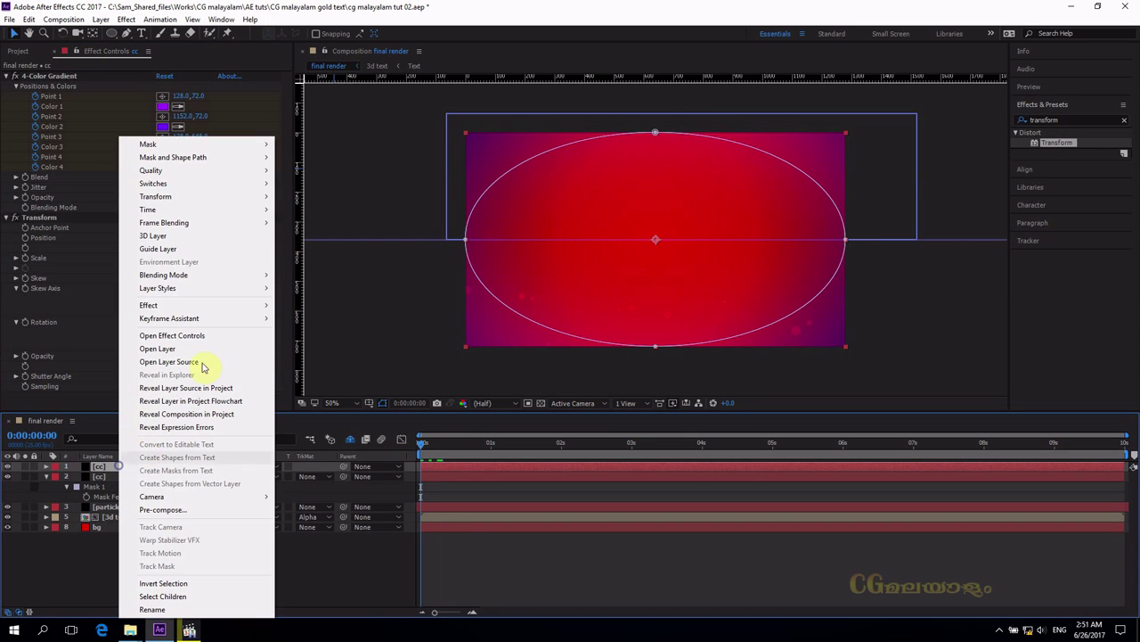
mouse_move(239, 212)
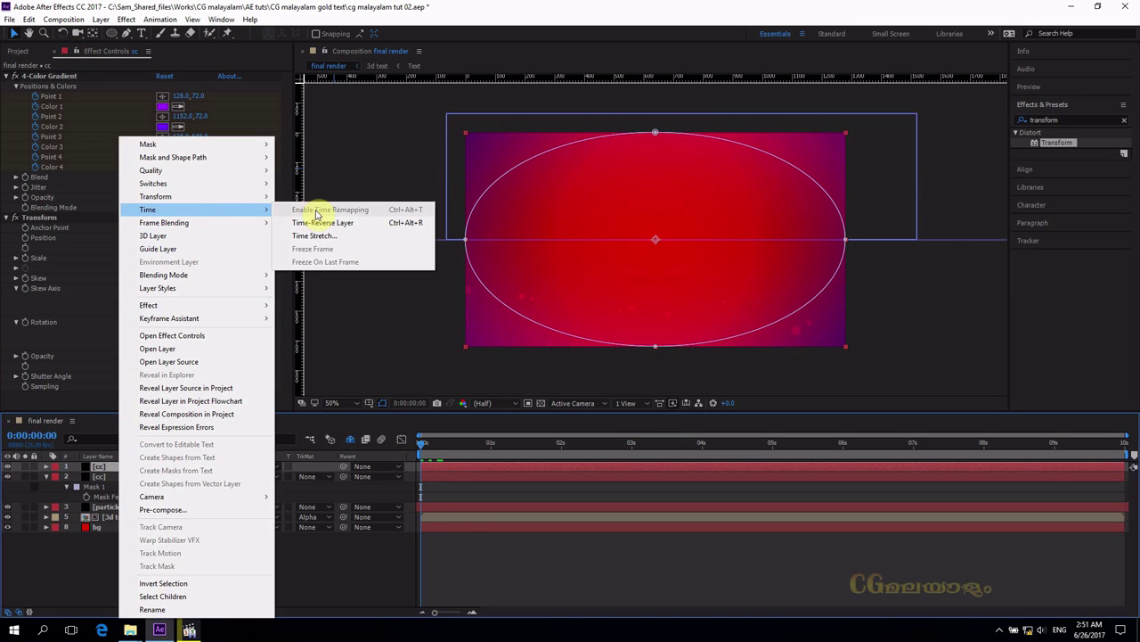
left_click(529, 593)
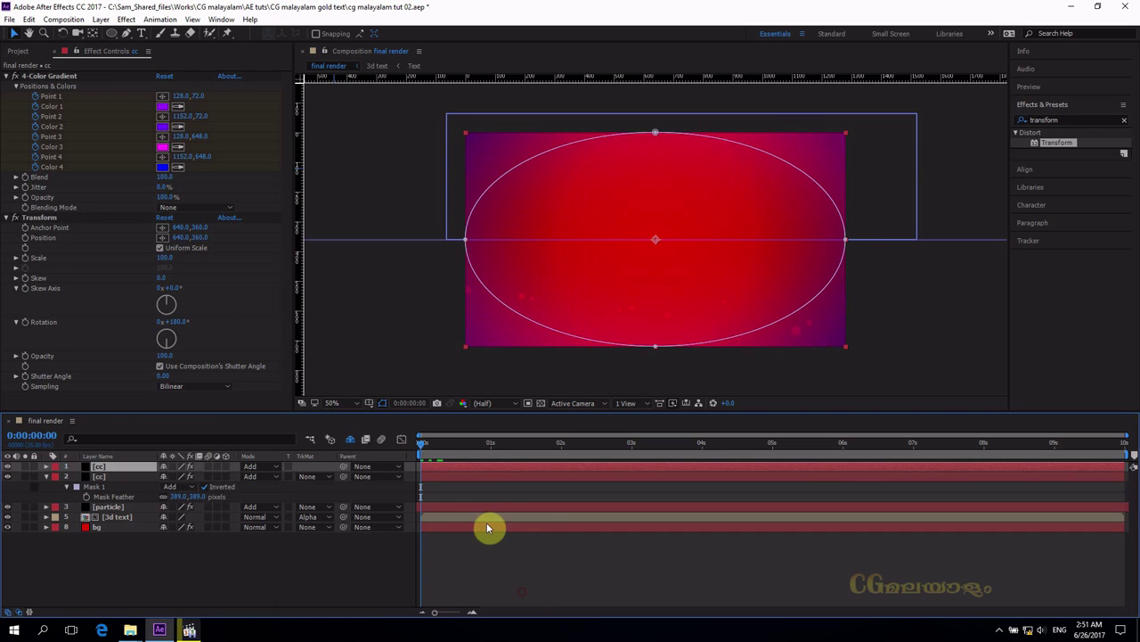
left_click(432, 454)
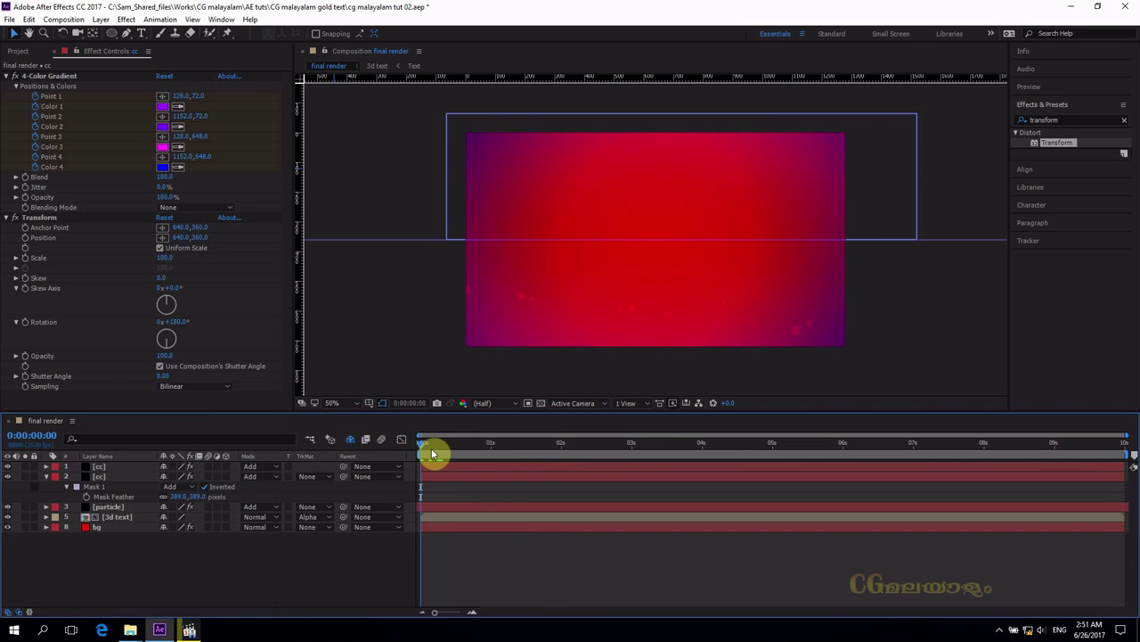
left_click(110, 466)
key("t")
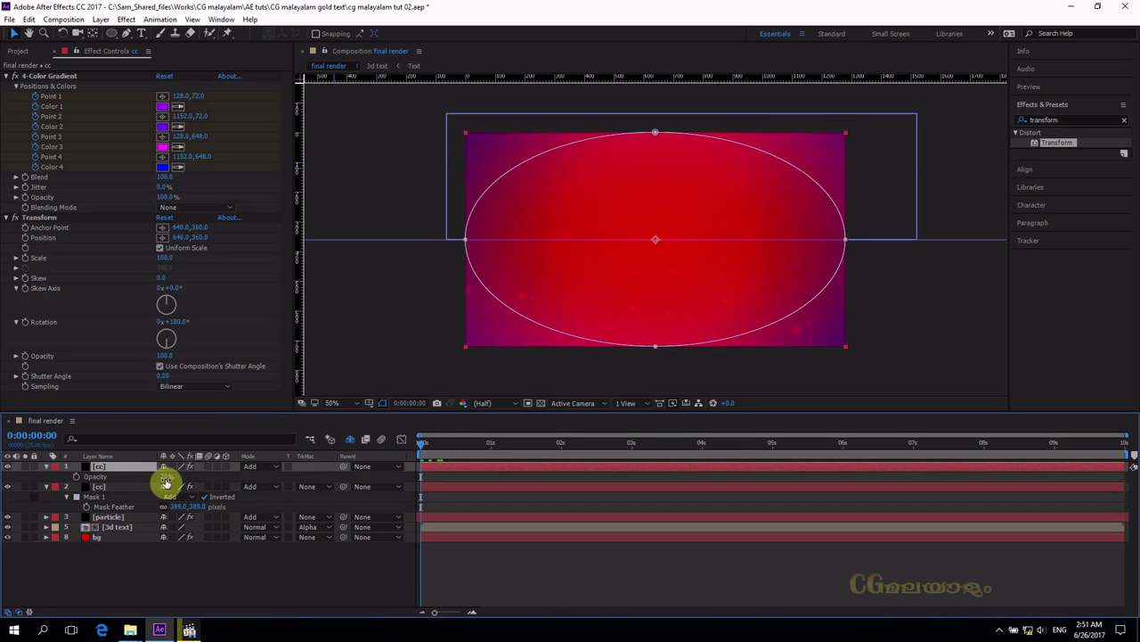
left_click(163, 481)
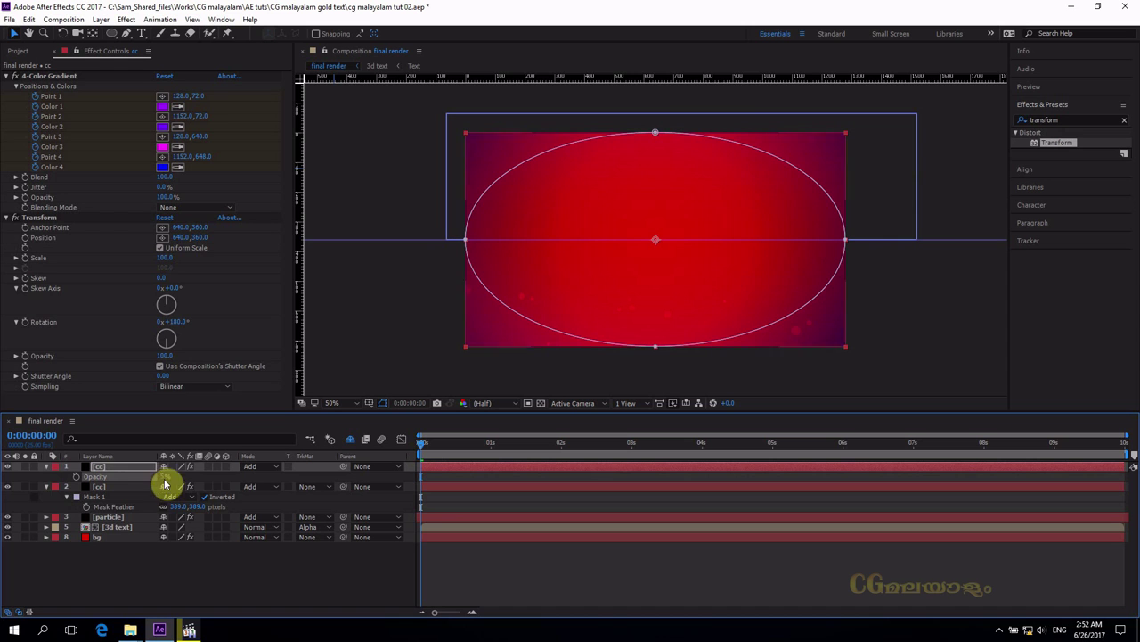
- Set the second cc layer to 12% opacity and preview the softer background
left_click(103, 488)
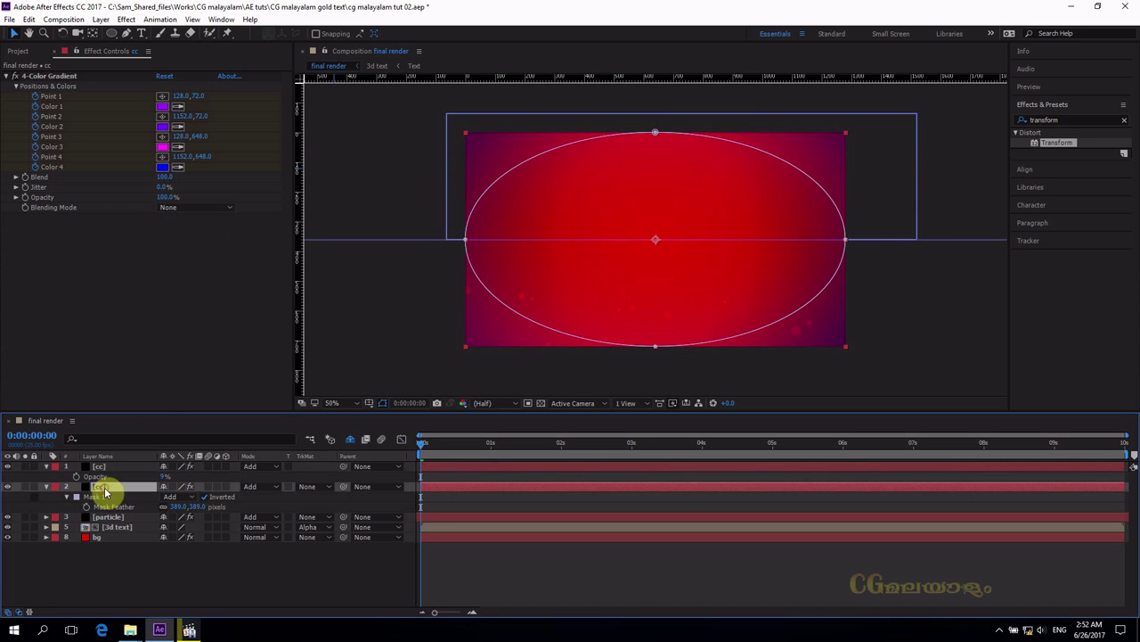
key("t")
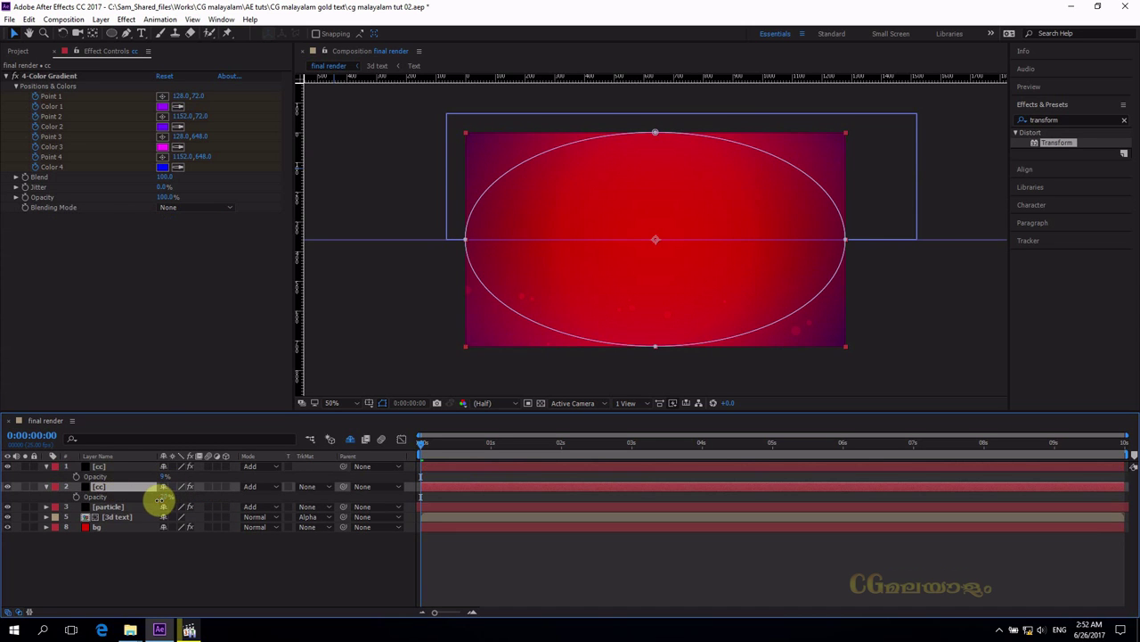
left_click(211, 540)
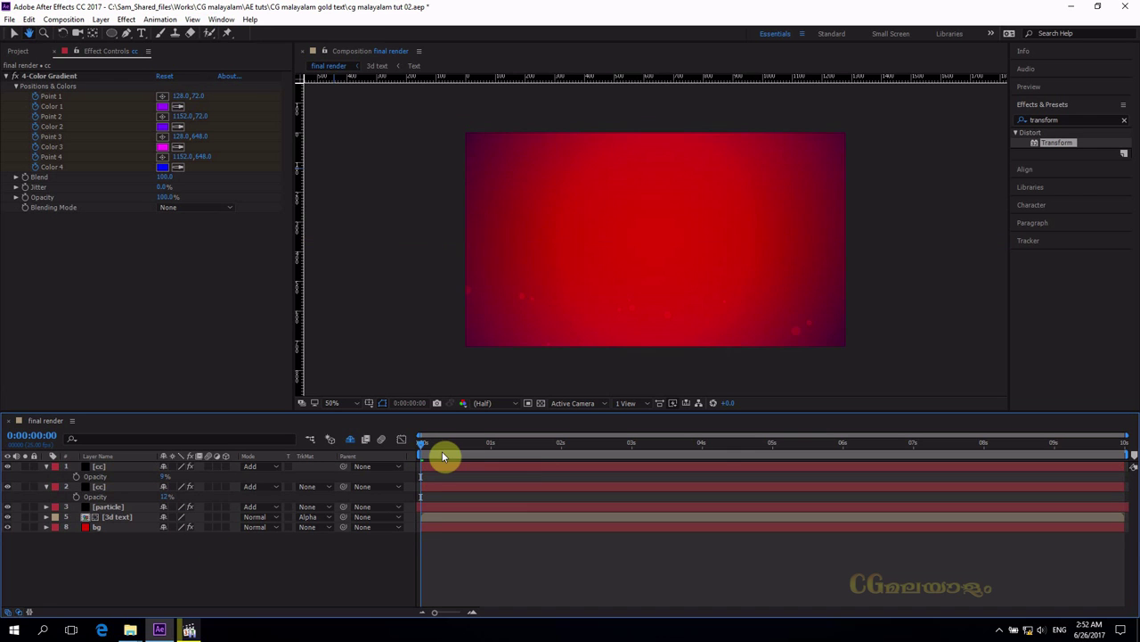
key("space")
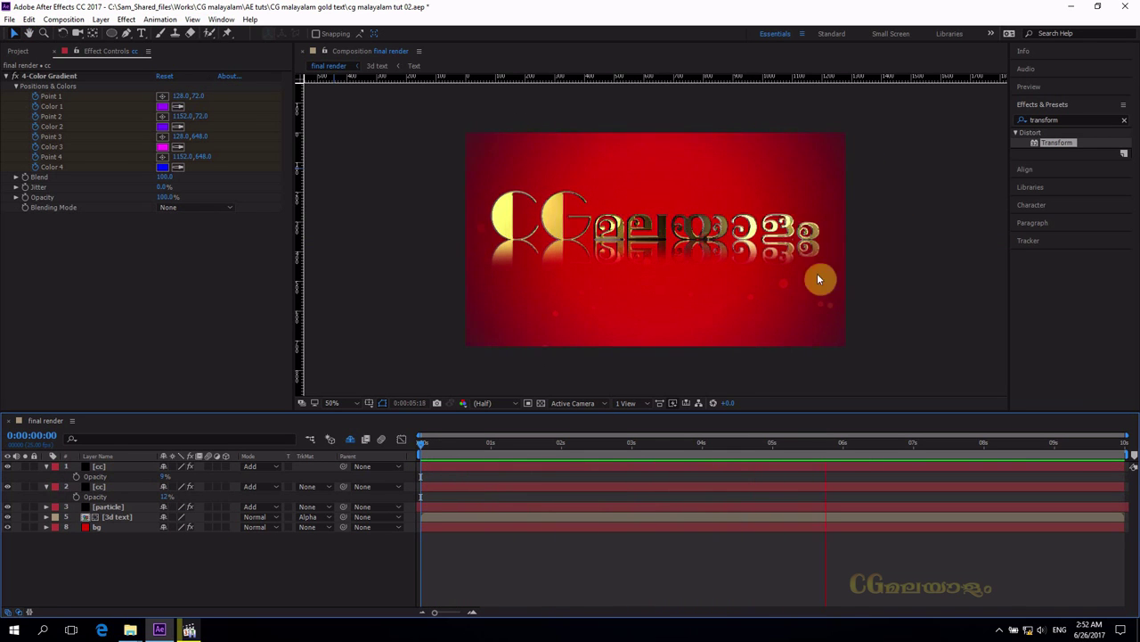
key("space")
- Add a new adjustment layer at the top and rename it cc
right_click(297, 581)
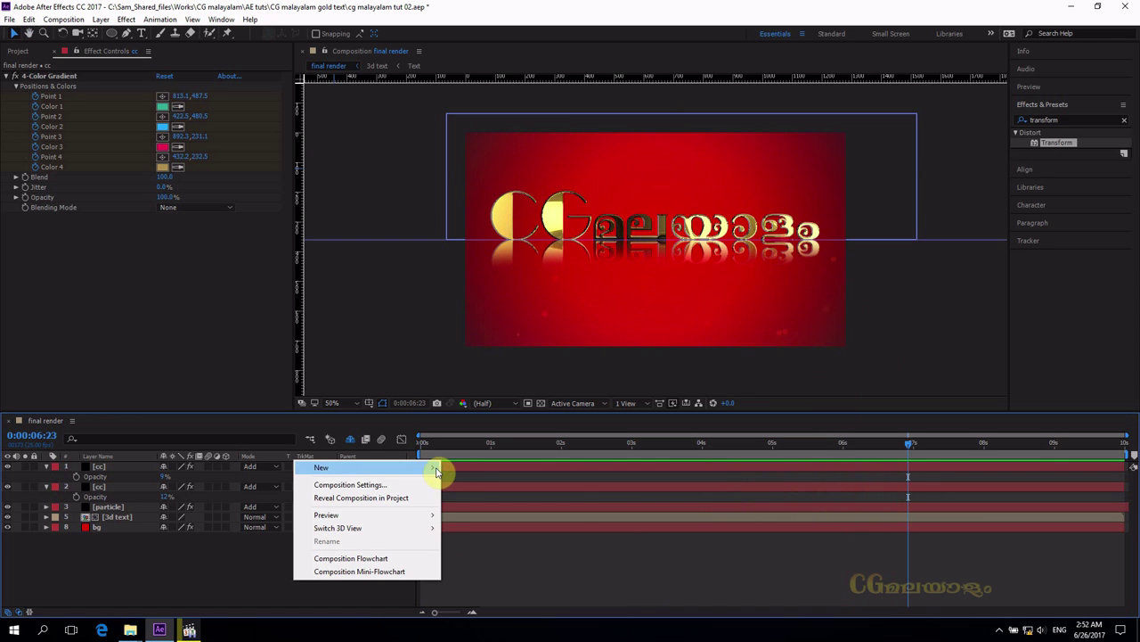
mouse_move(437, 472)
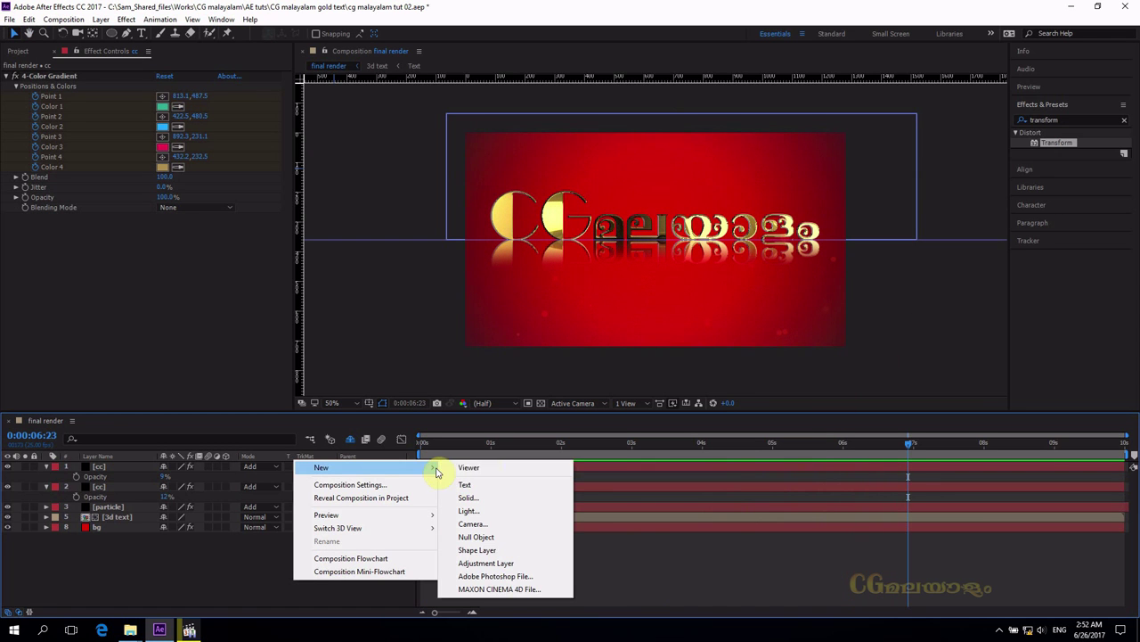
left_click(486, 563)
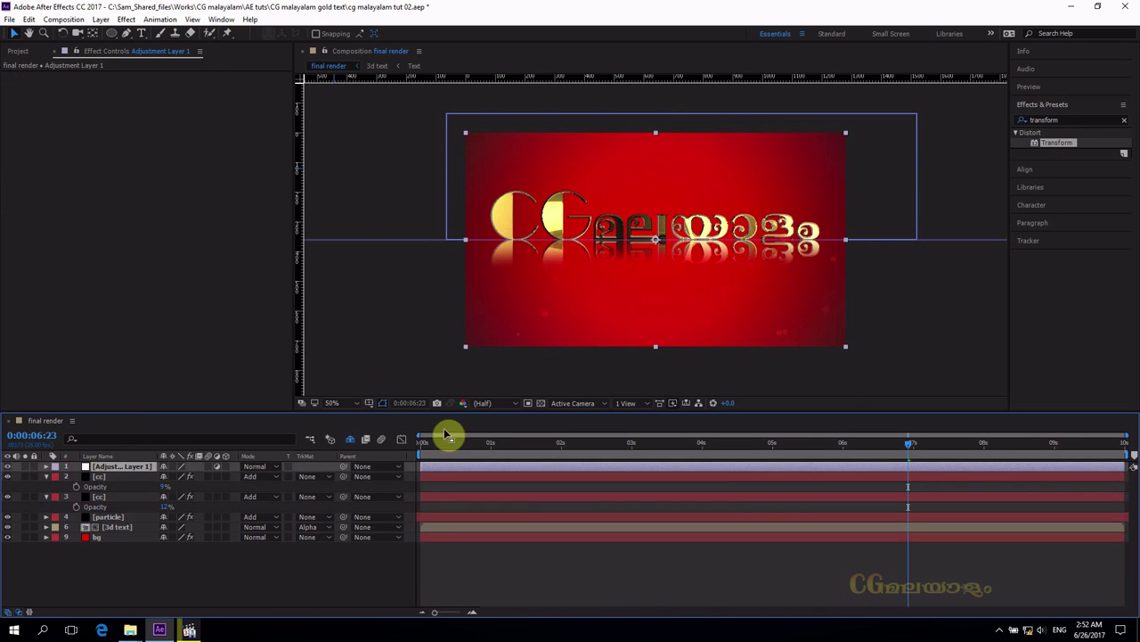
right_click(140, 474)
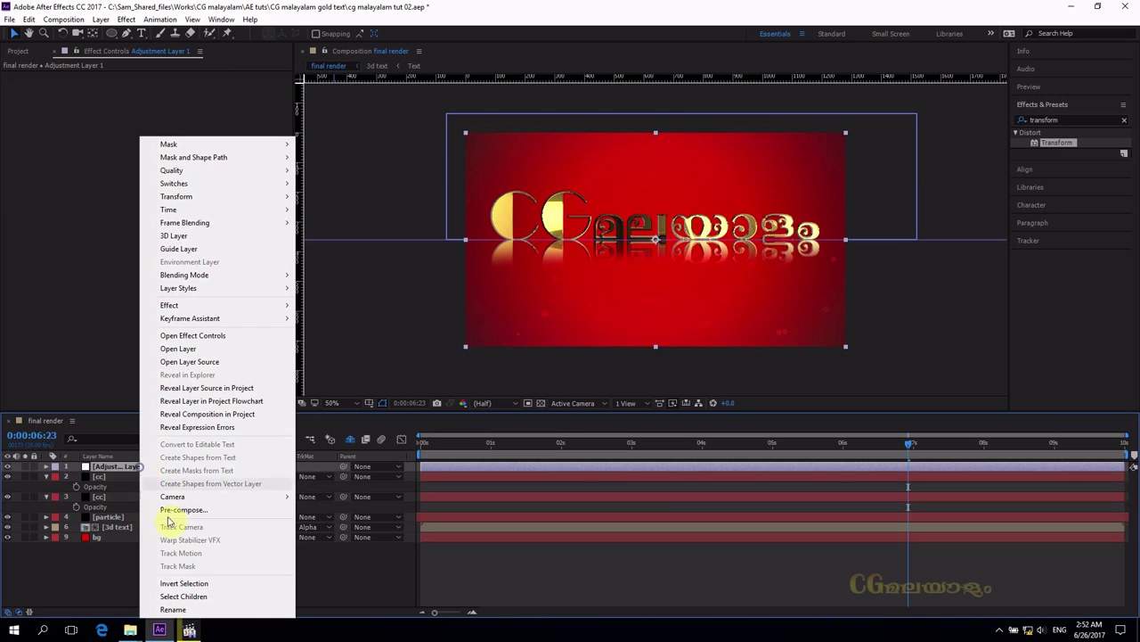
left_click(175, 610)
type("cc")
key("Return")
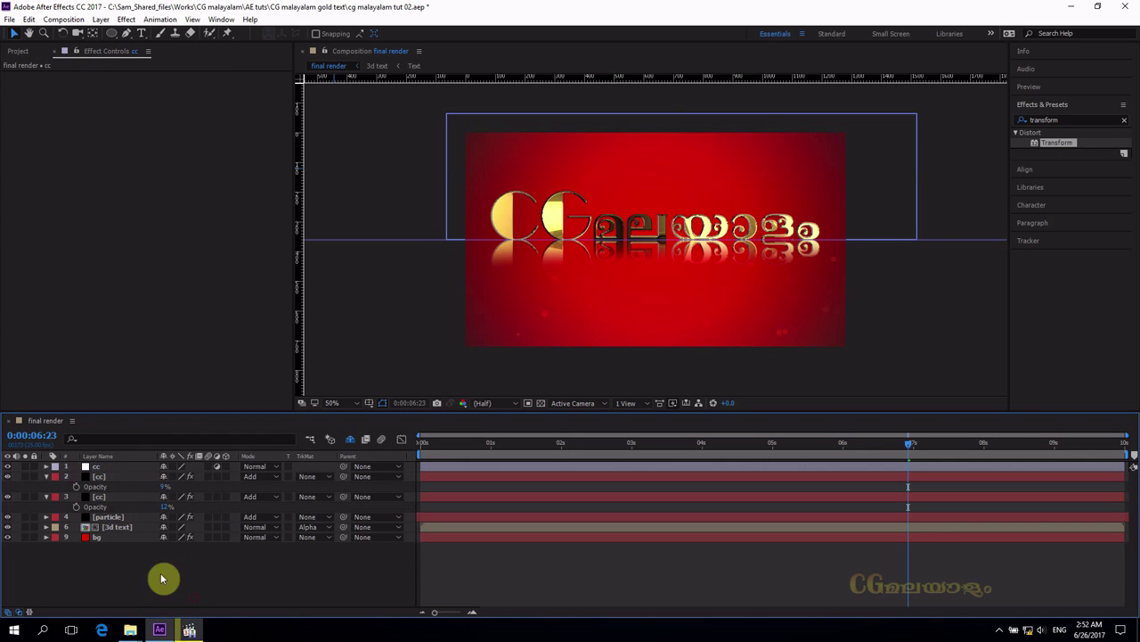
- Delete the two extra cc gradient layers, leaving the cc adjustment layer selected
left_click(45, 479)
left_click(47, 486)
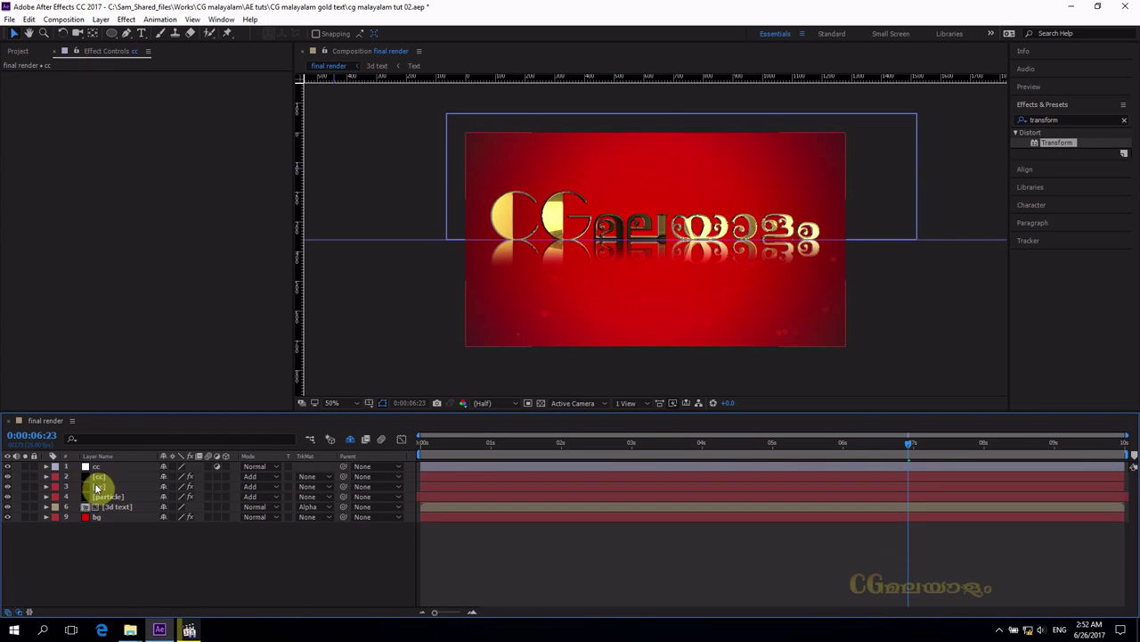
left_click(103, 479)
left_click(102, 487, "shift")
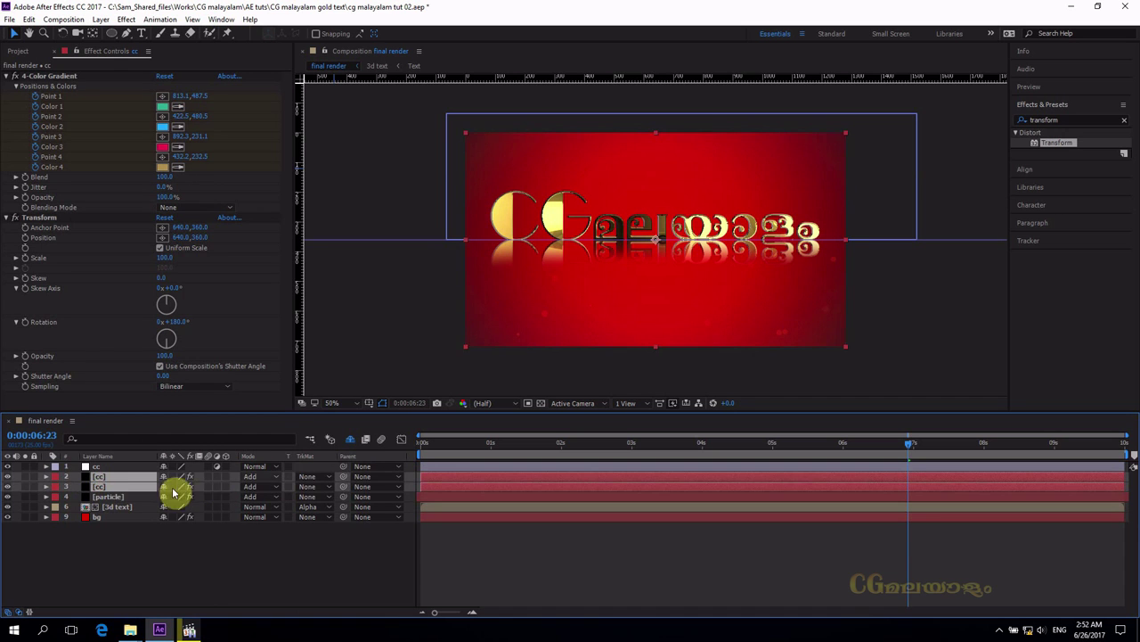
key("Delete")
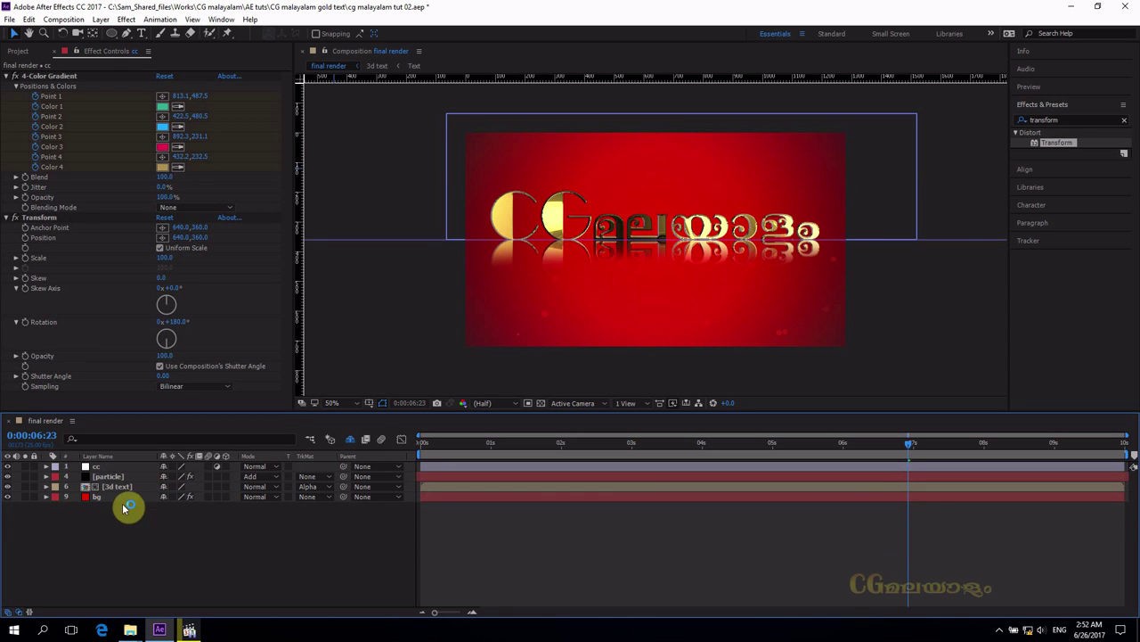
left_click(105, 466)
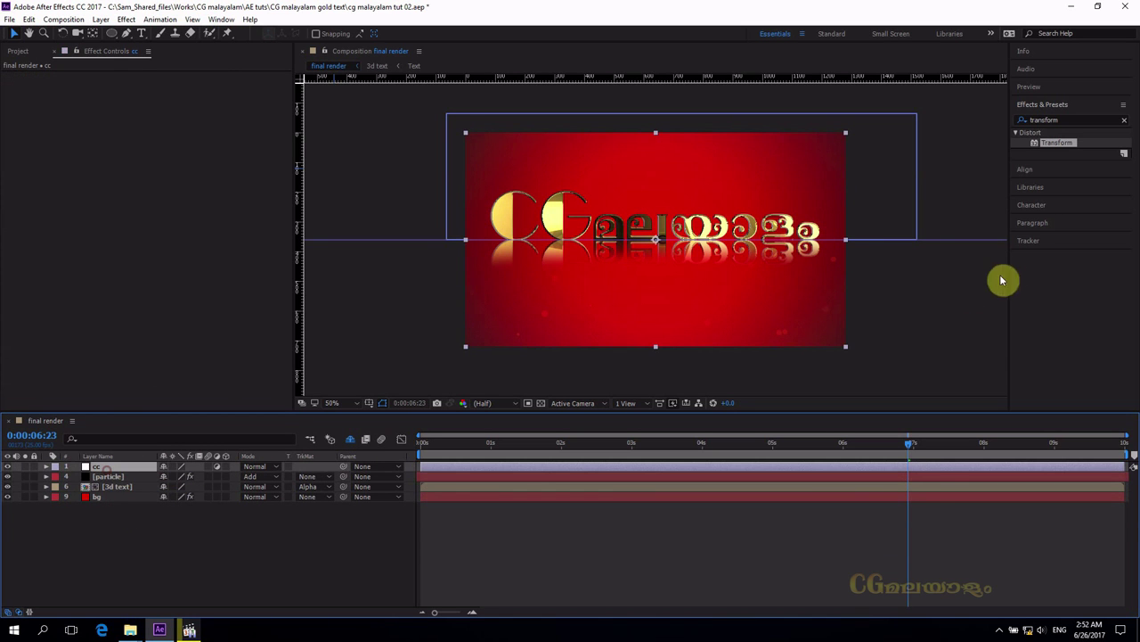
- Apply Curves to the cc adjustment layer and add a point for a gentle S-curve
left_click(1066, 118)
type("curve")
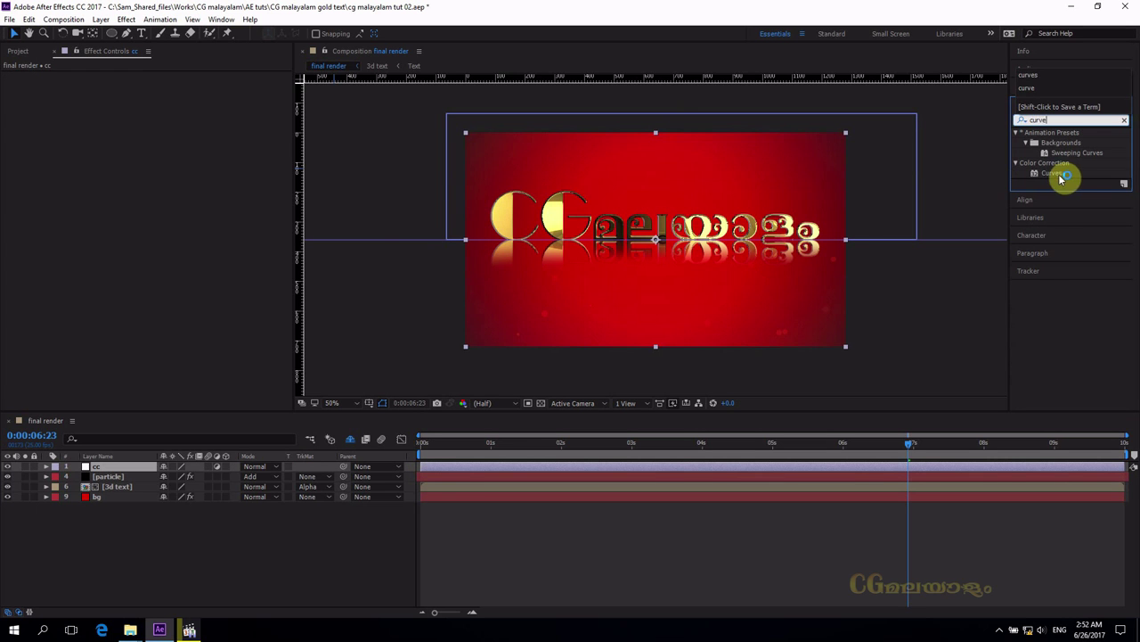
left_click_drag(1055, 172, 718, 274)
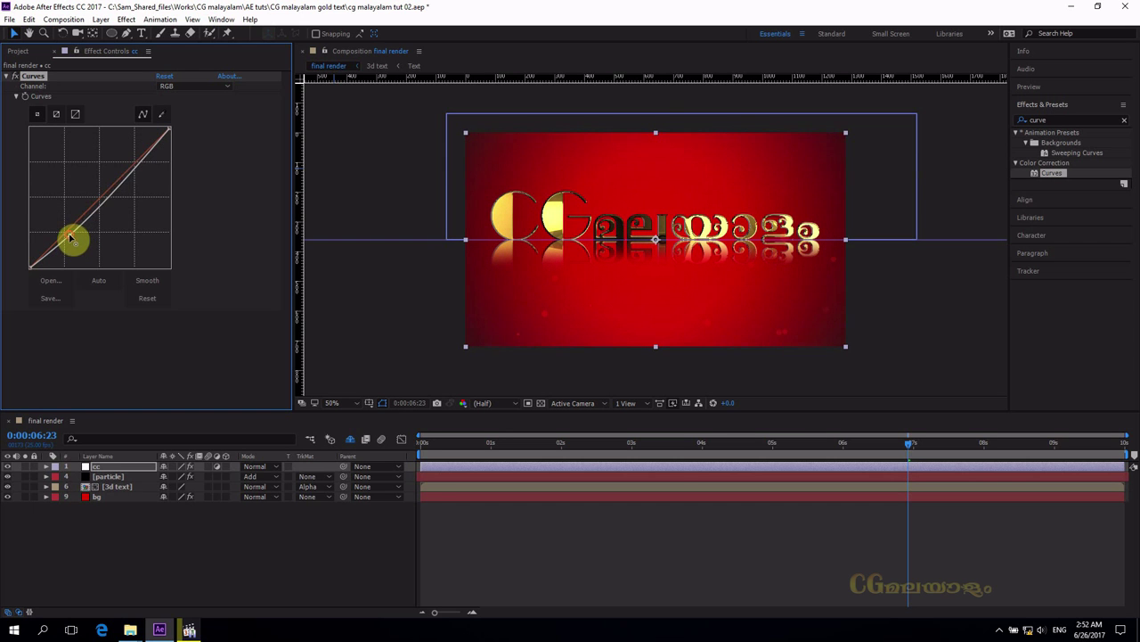
left_click(142, 163)
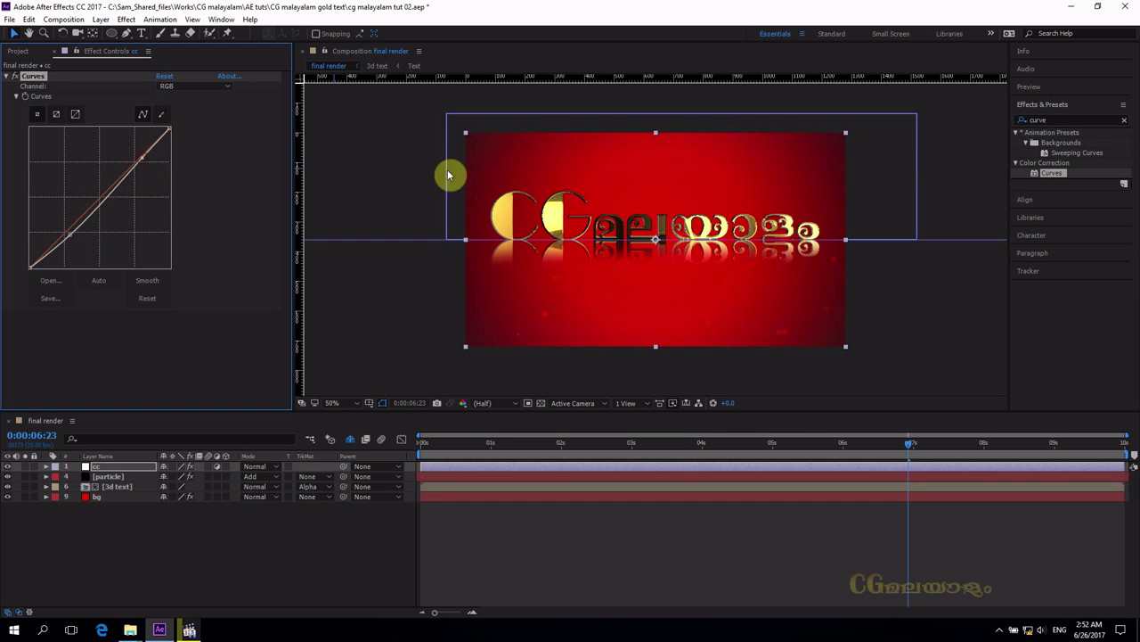
left_click(1053, 120)
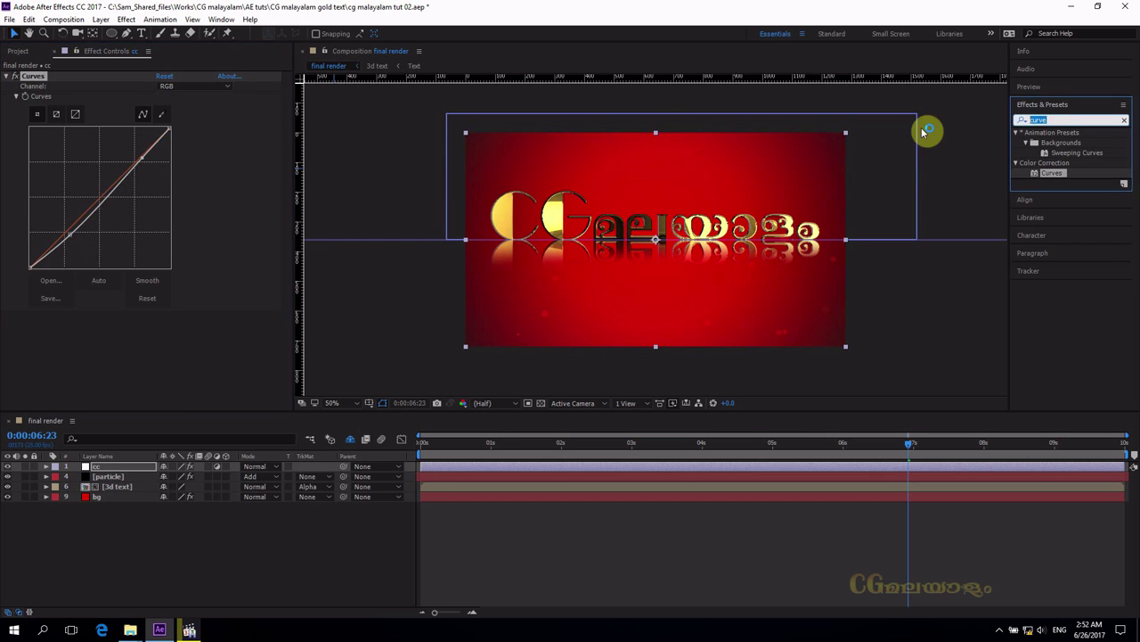
- Apply CC Vignette with Amount 11 to the cc layer and preview from the start
type("vigne")
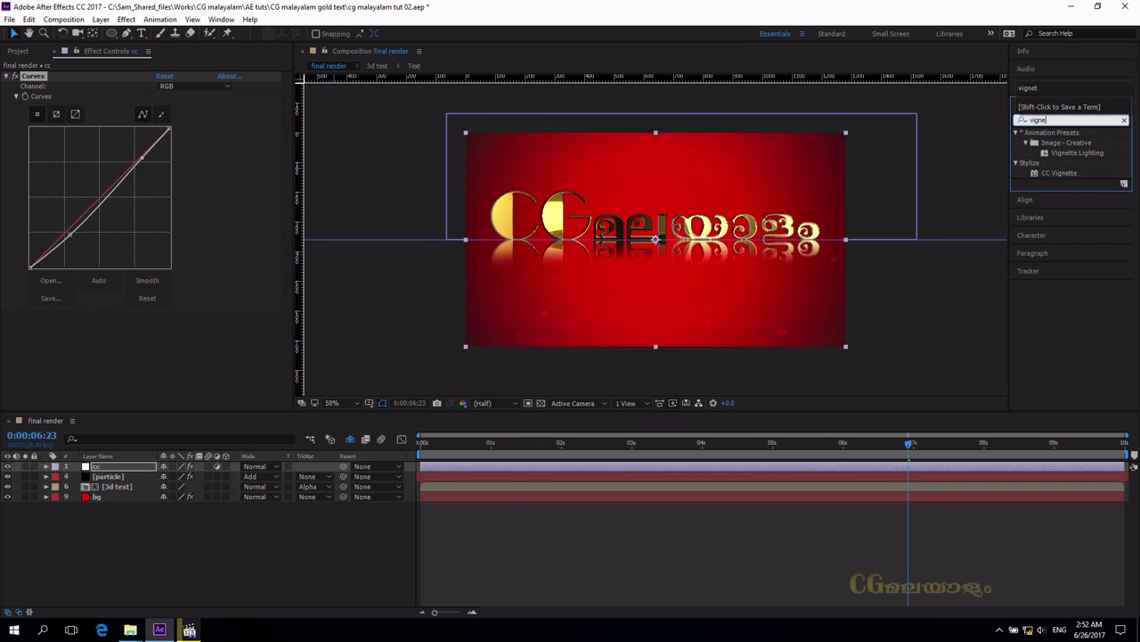
left_click_drag(1059, 173, 823, 262)
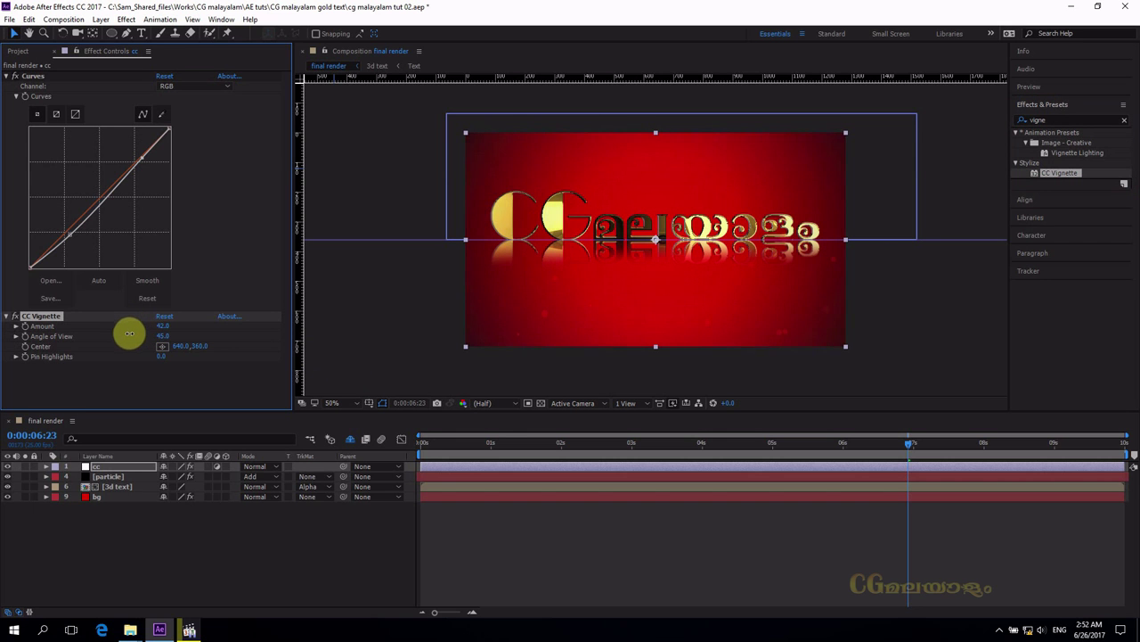
left_click_drag(129, 333, 103, 335)
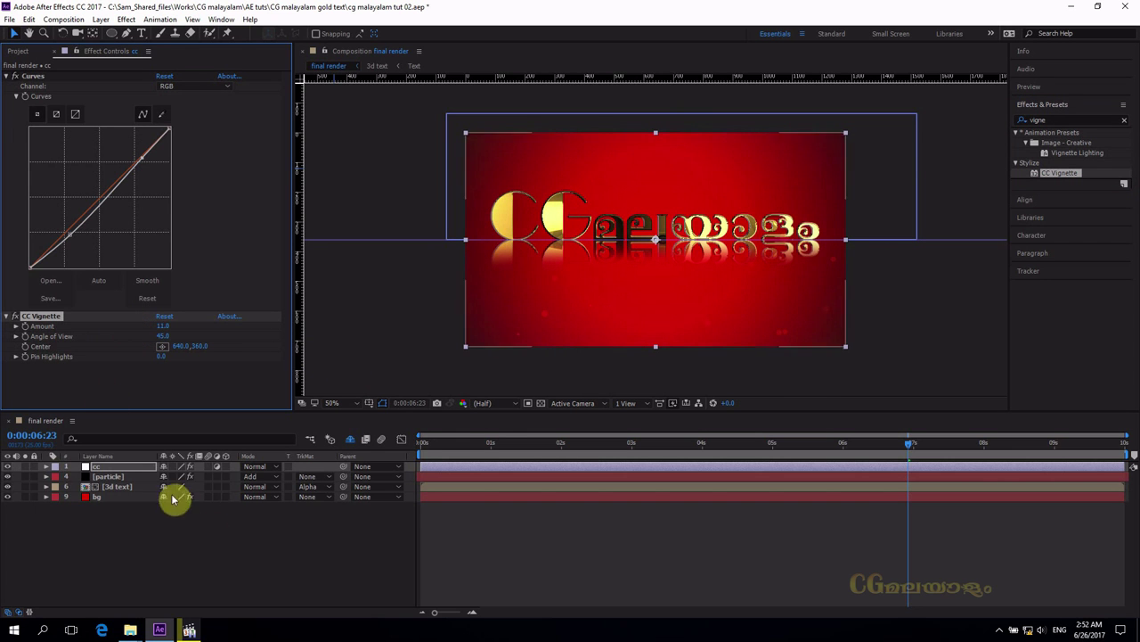
left_click(454, 467)
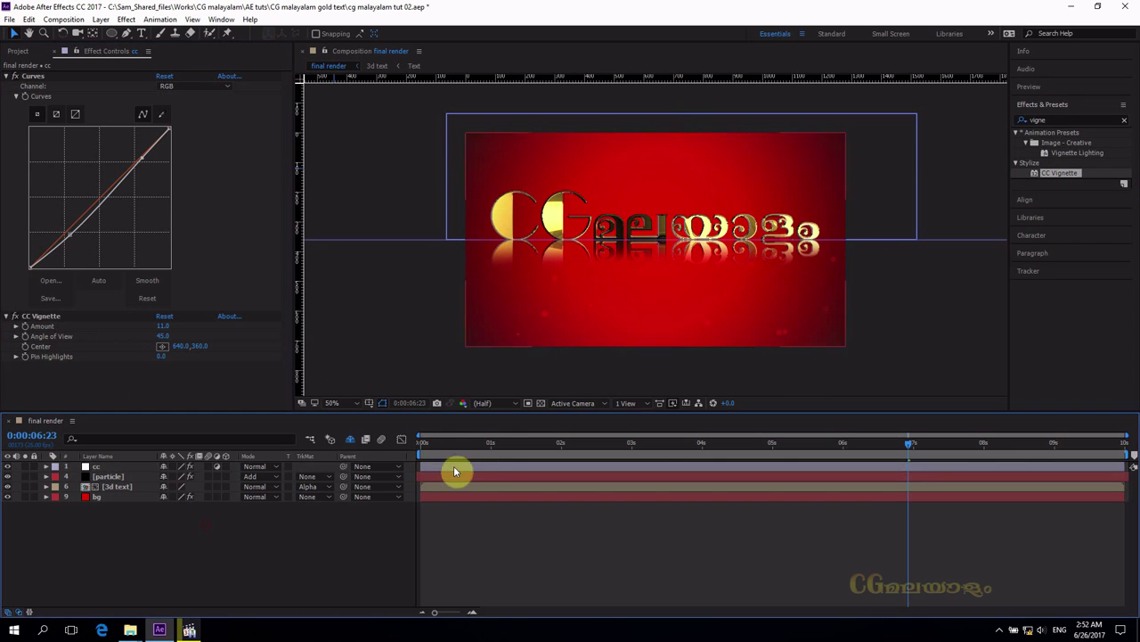
key("Home")
key("space")
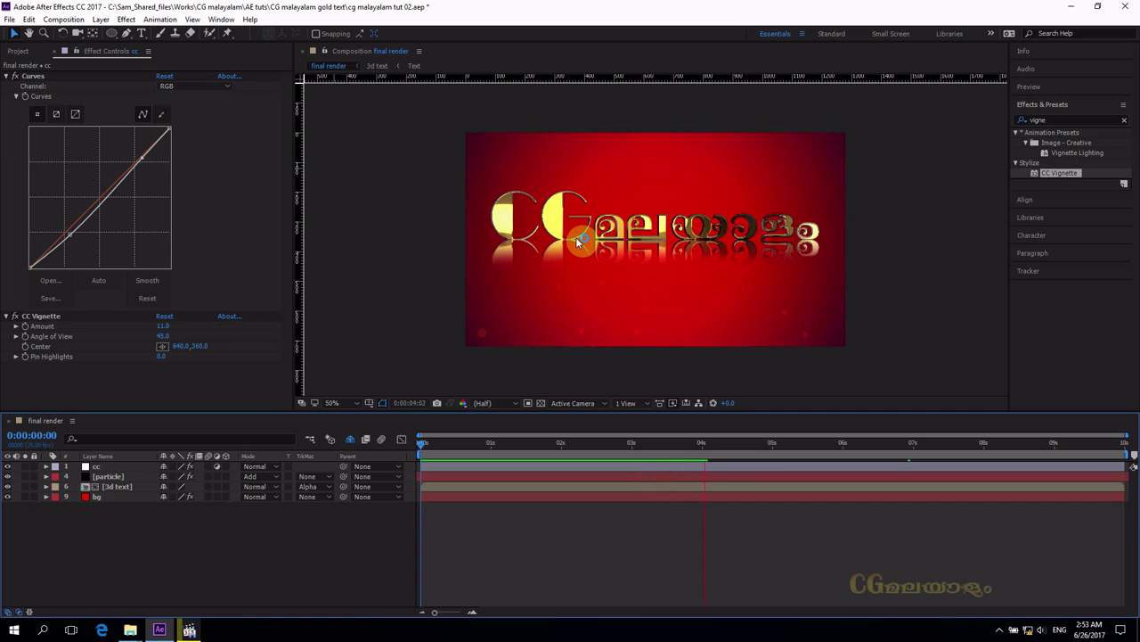
- Increment and Save the project as cg malayalam tut 03, then resume the preview
left_click(10, 19)
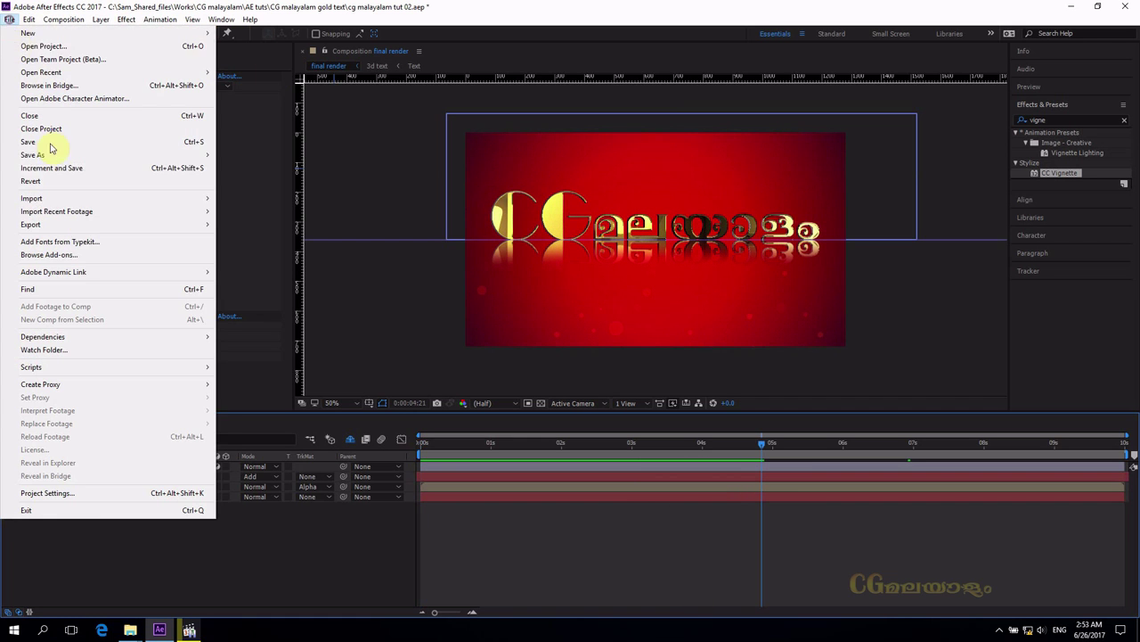
left_click(76, 168)
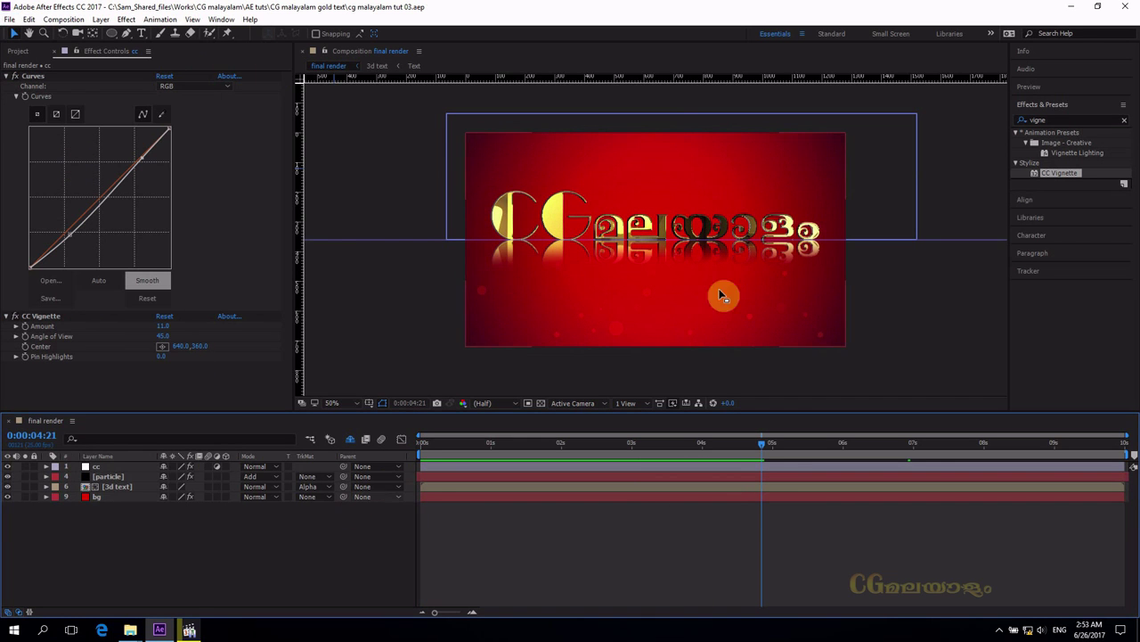
left_click(776, 442)
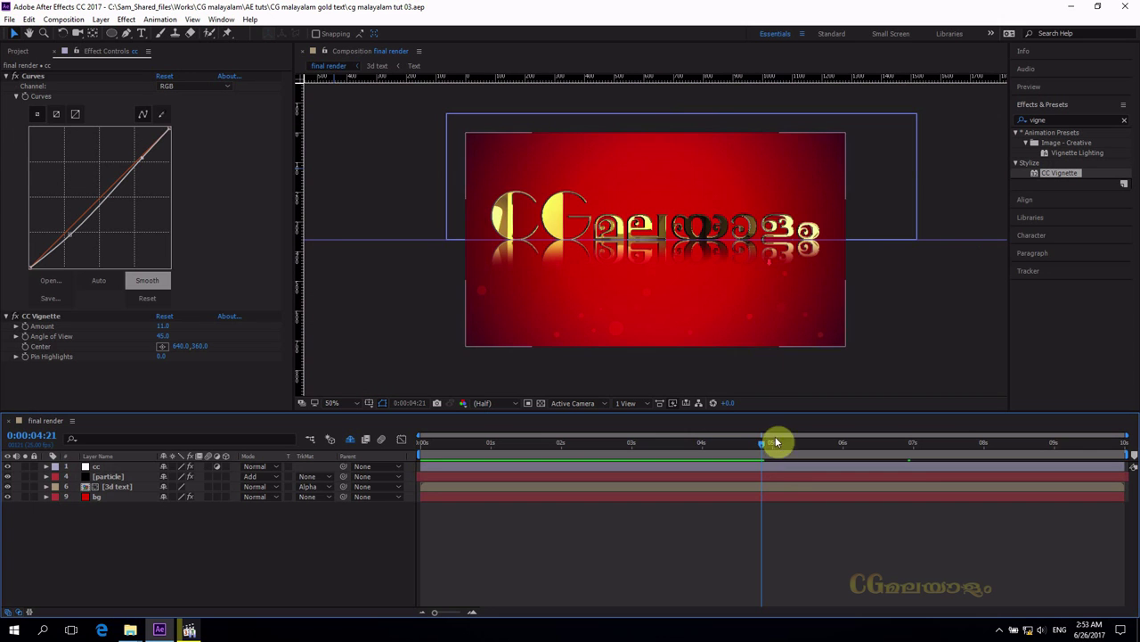
key("space")
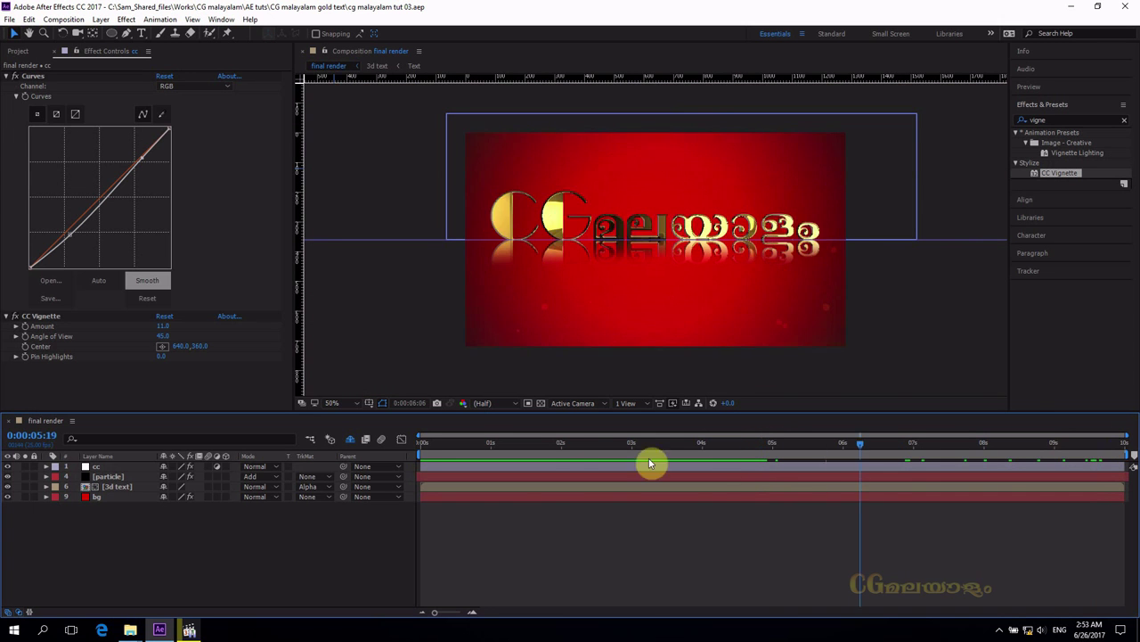
left_click_drag(522, 443, 729, 443)
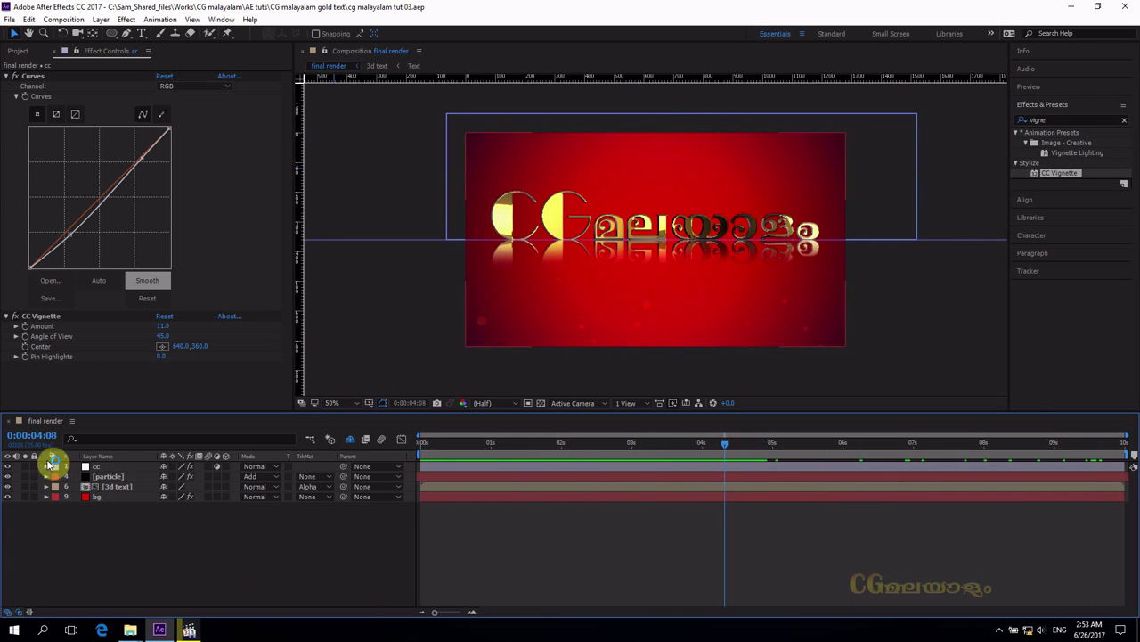
left_click(29, 78)
- Expand the precomps folder in the Project panel and open the reflection comp
left_click(16, 54)
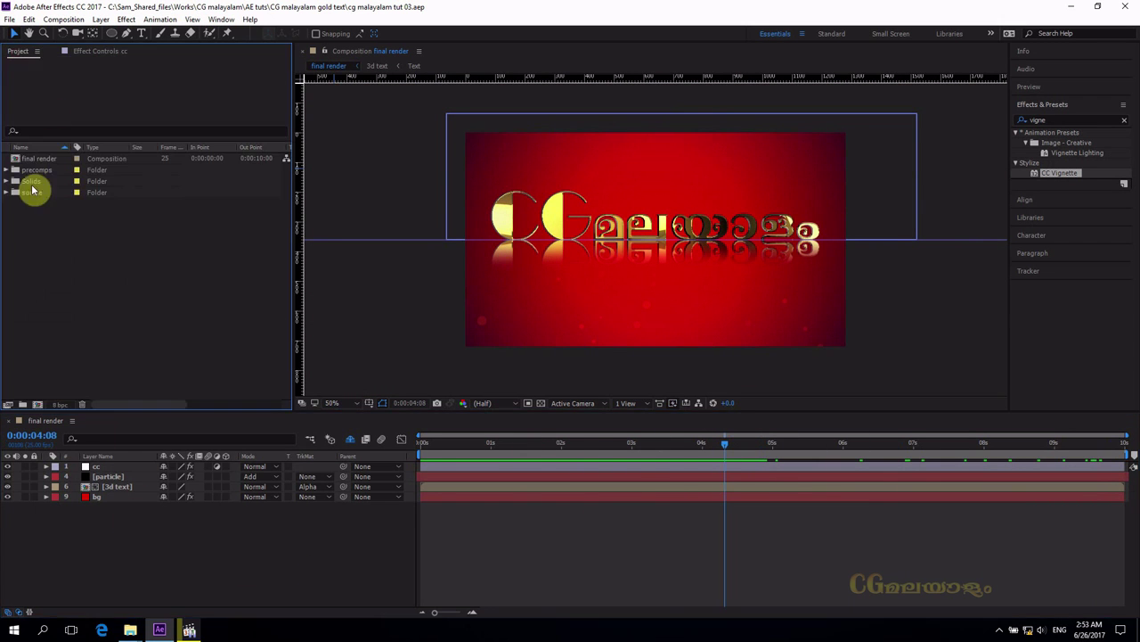
left_click(6, 169)
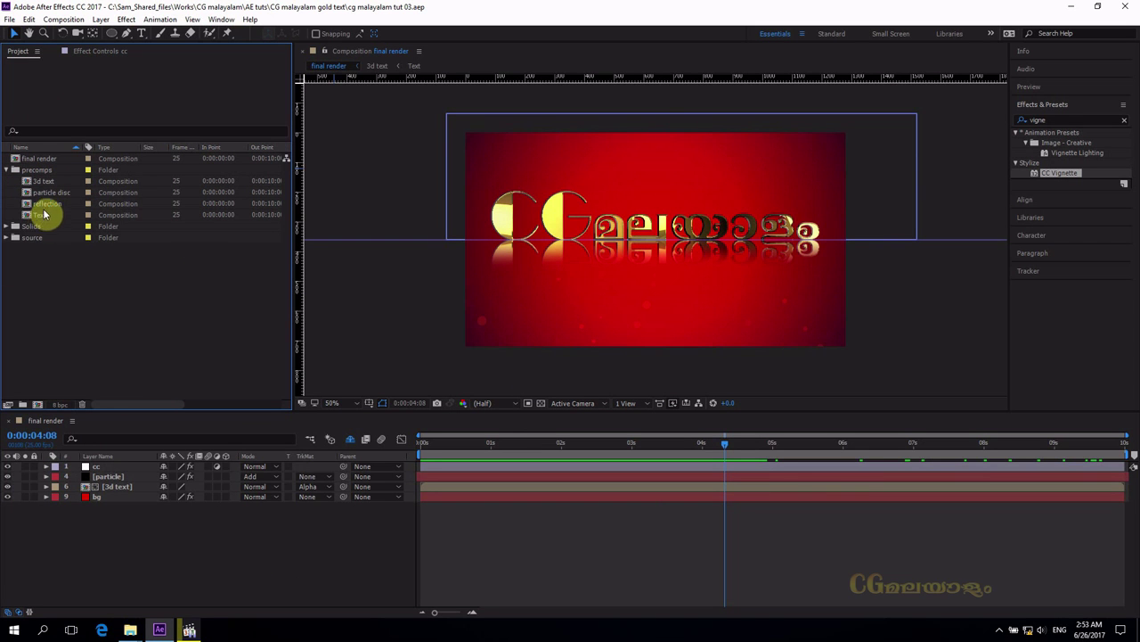
double_click(47, 204)
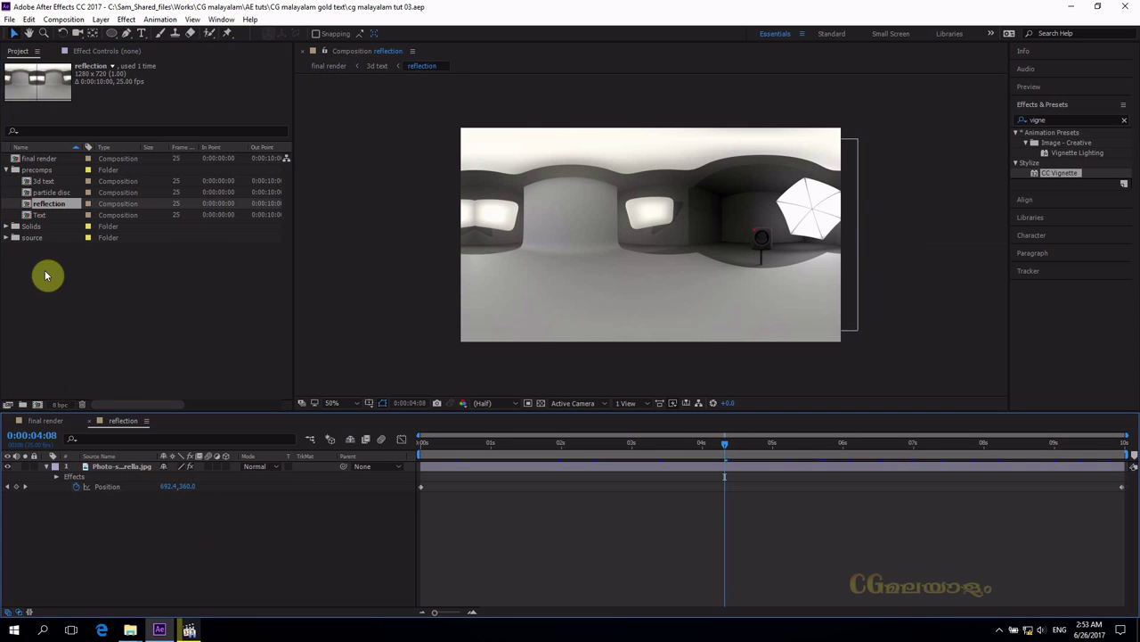
left_click(75, 297)
left_click(130, 631)
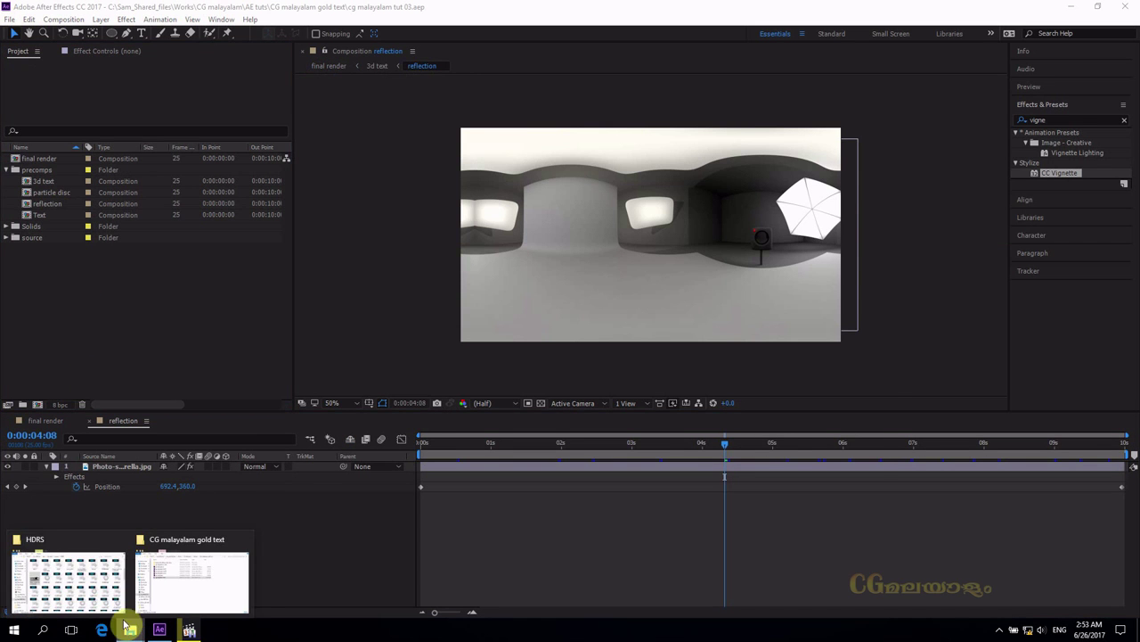
- Browse to the HDRS textures folder and drag Marble03.jpg into the reflection comp's timeline
left_click(90, 548)
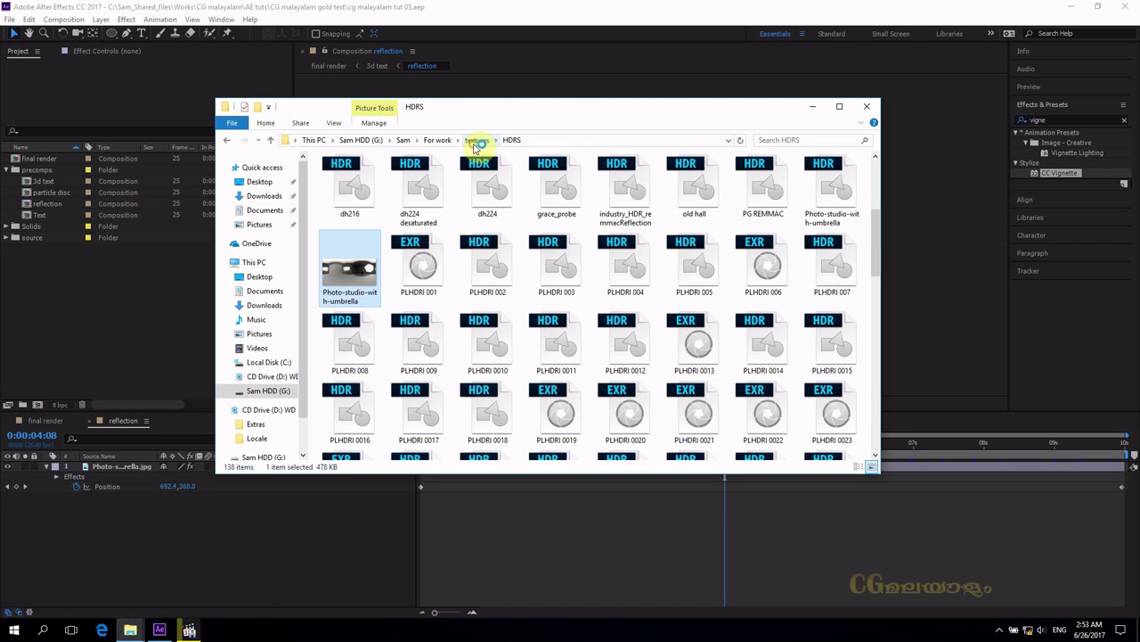
left_click(477, 140)
scroll(451, 307, "down", 20)
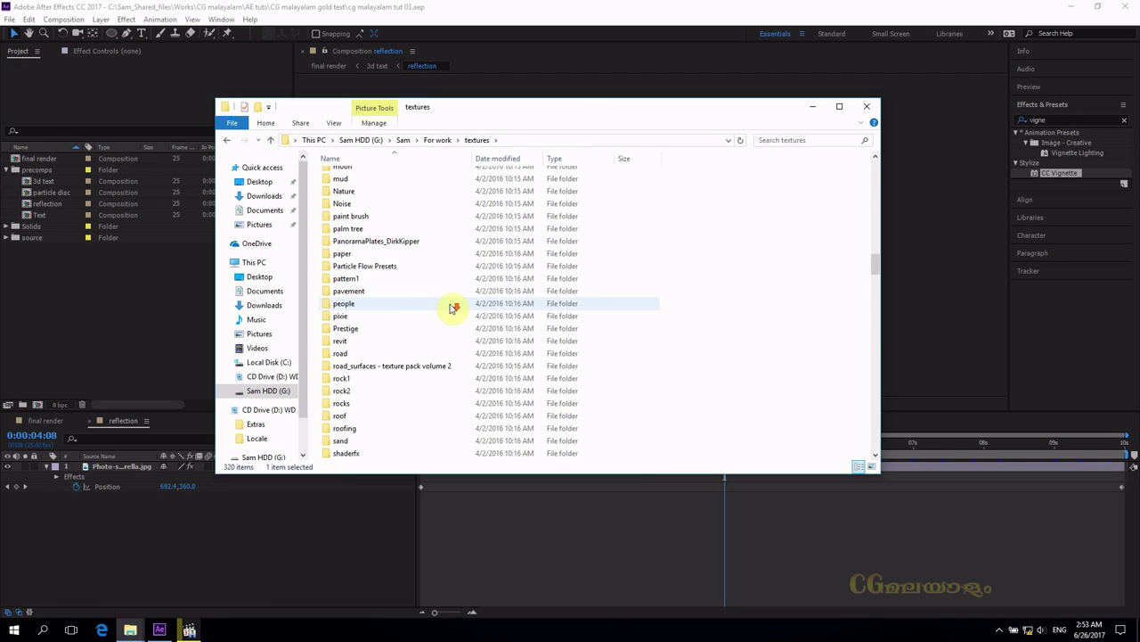
scroll(451, 303, "down", 3)
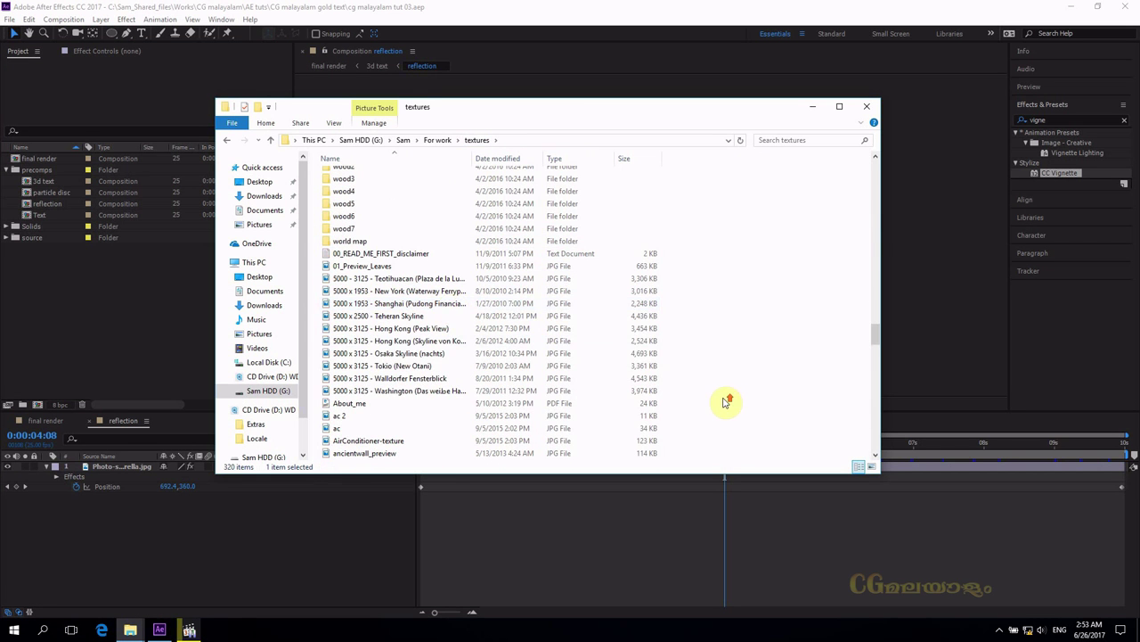
scroll(725, 400, "up", 1, "ctrl")
scroll(725, 400, "up", 2, "ctrl")
scroll(725, 400, "down", 15)
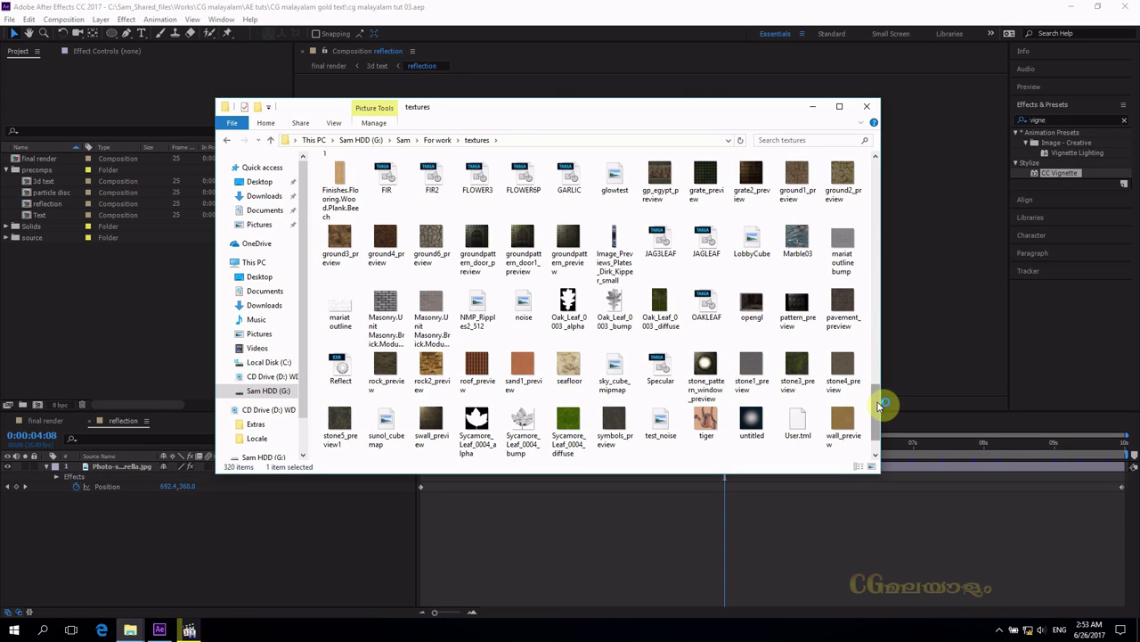
left_click(800, 243)
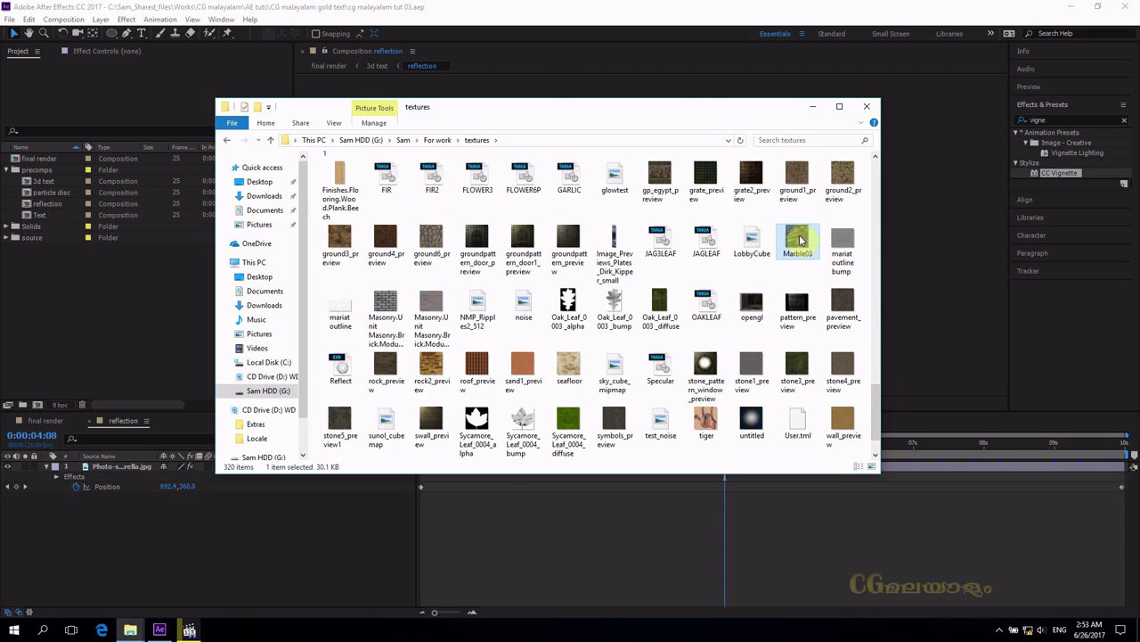
left_click_drag(800, 241, 185, 542)
left_click_drag(790, 256, 140, 525)
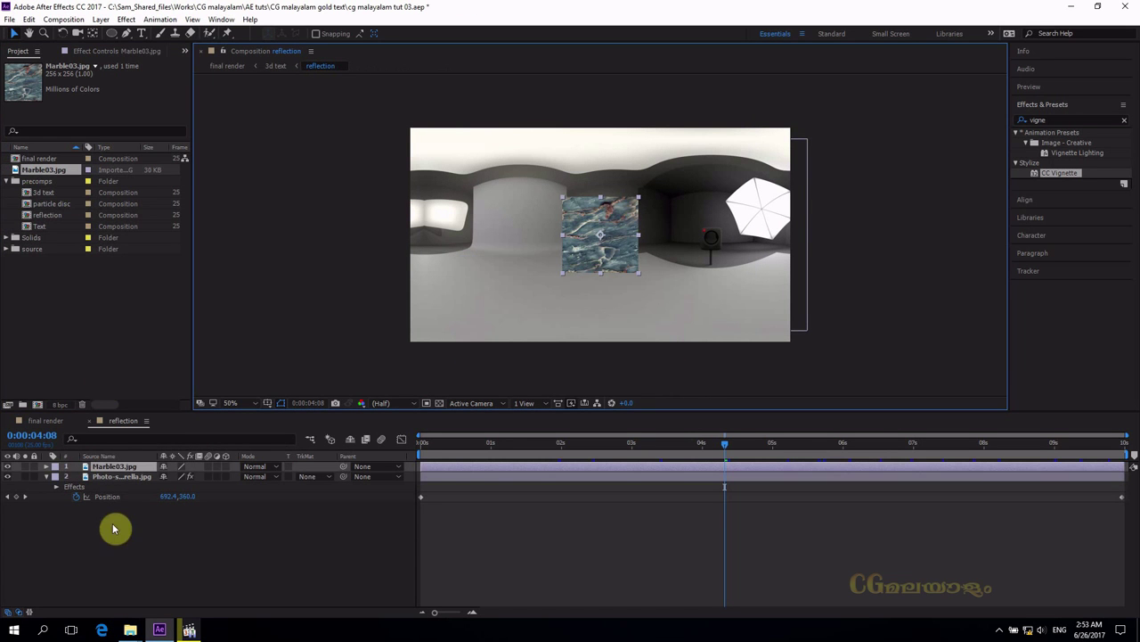
- Re-add Marble03 above the studio photo and scale it up to fill the frame
key("Delete")
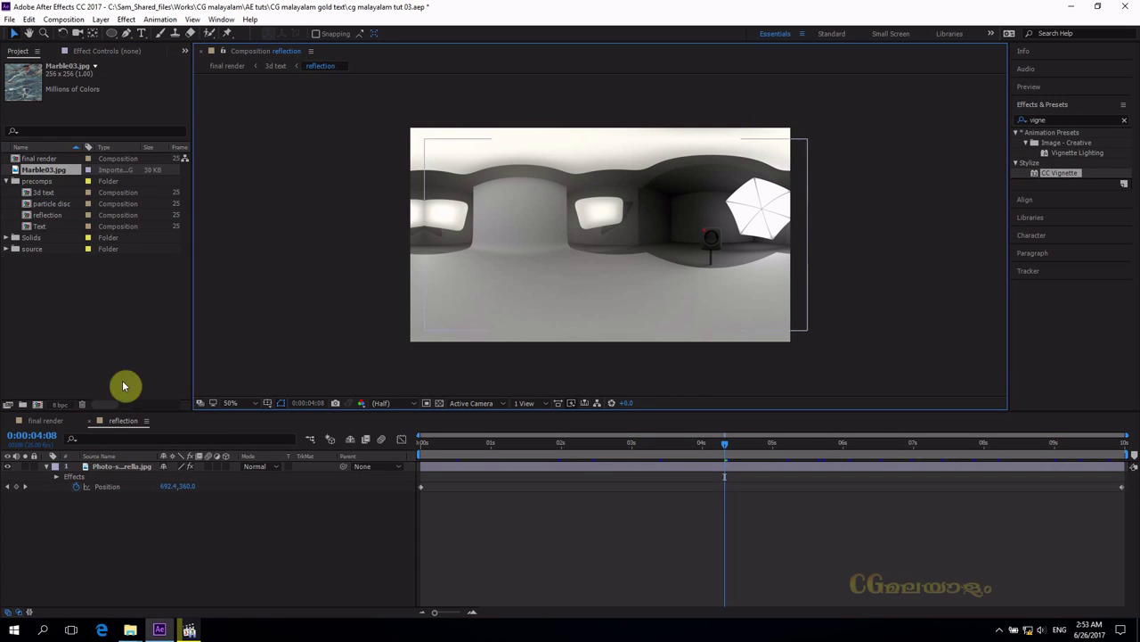
left_click(125, 470)
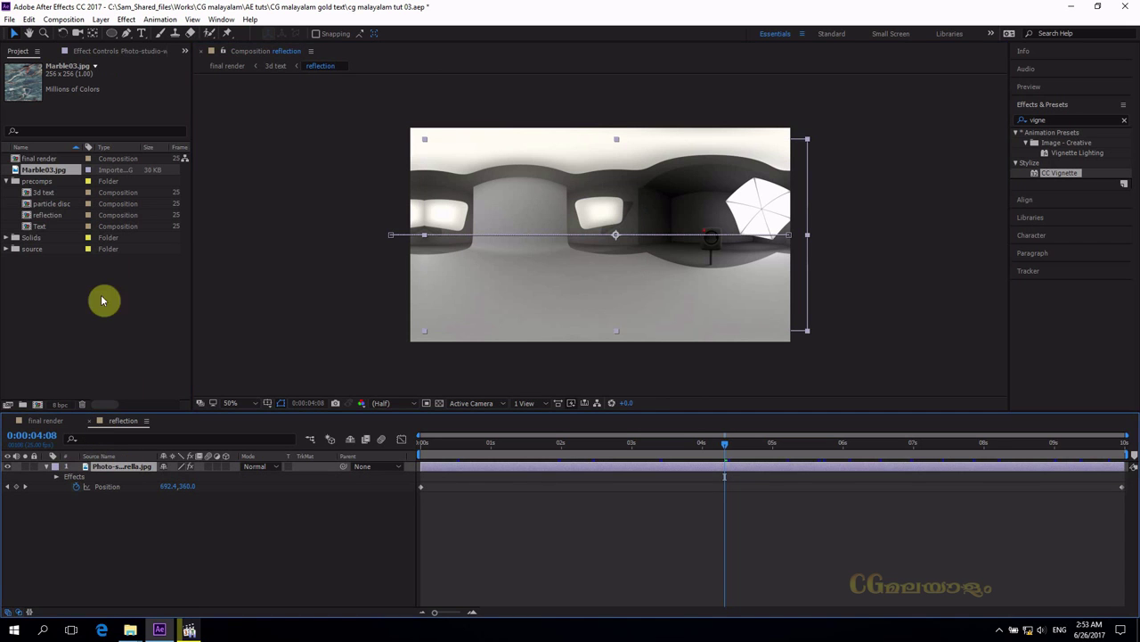
left_click_drag(41, 174, 114, 467)
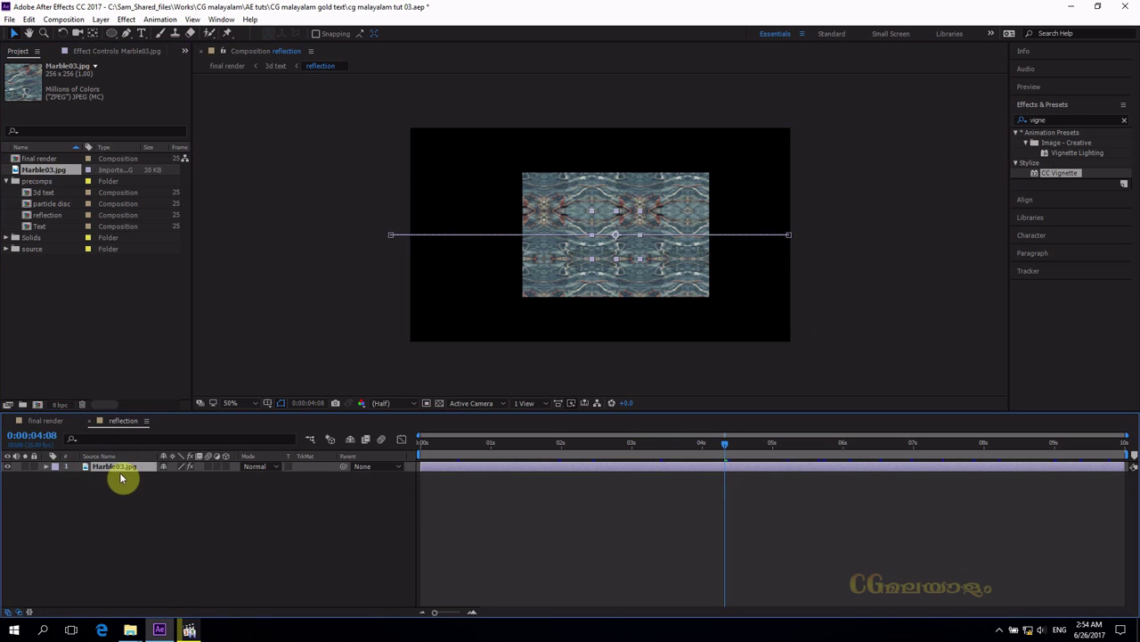
key("s")
left_click_drag(205, 479, 224, 479)
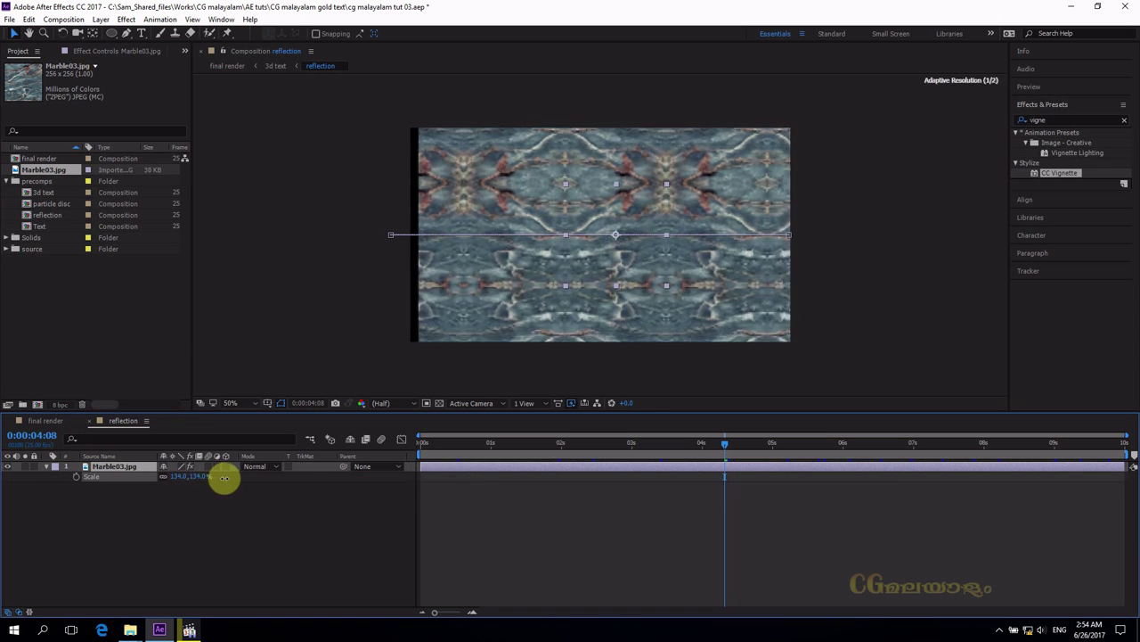
- Undo the marble layer in the reflection comp and return to the final render composition
left_click(46, 420)
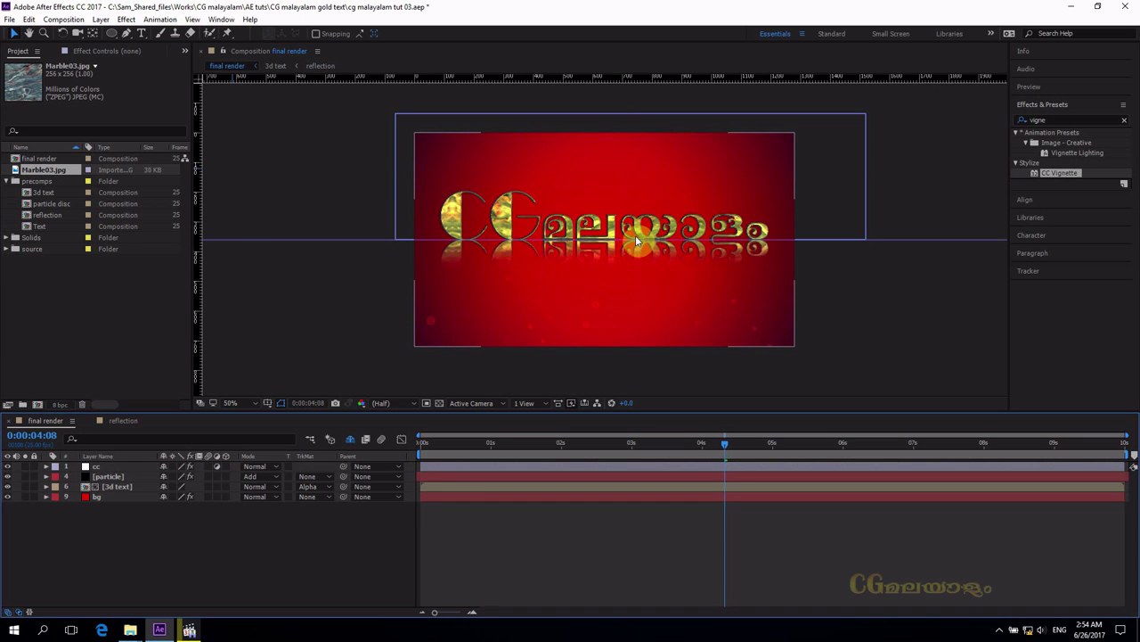
left_click(135, 421)
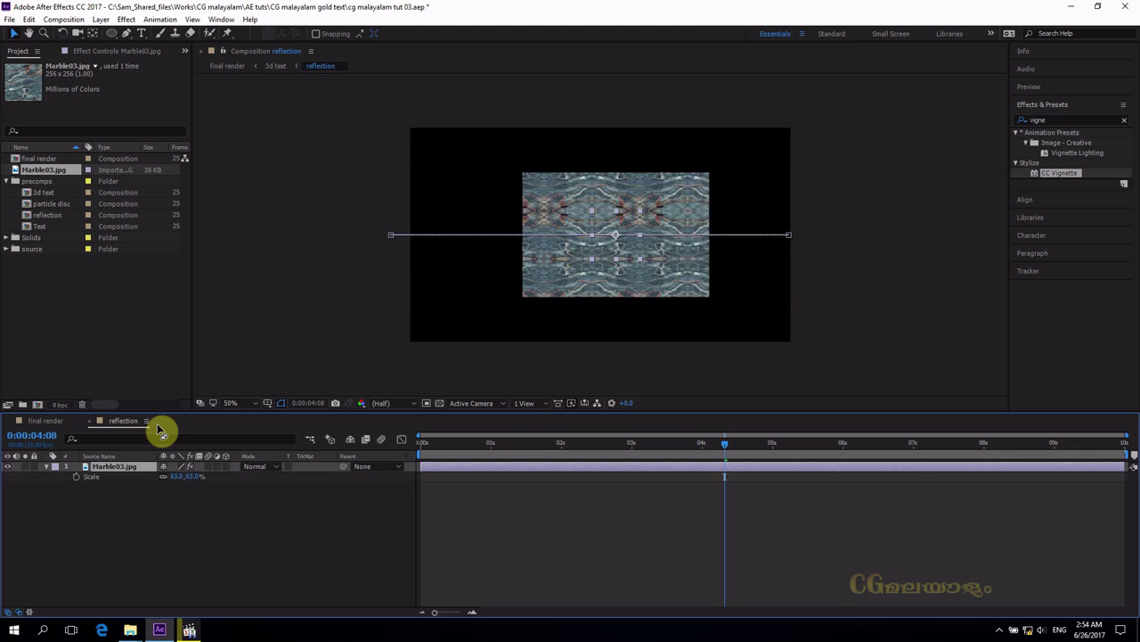
key("ctrl+z")
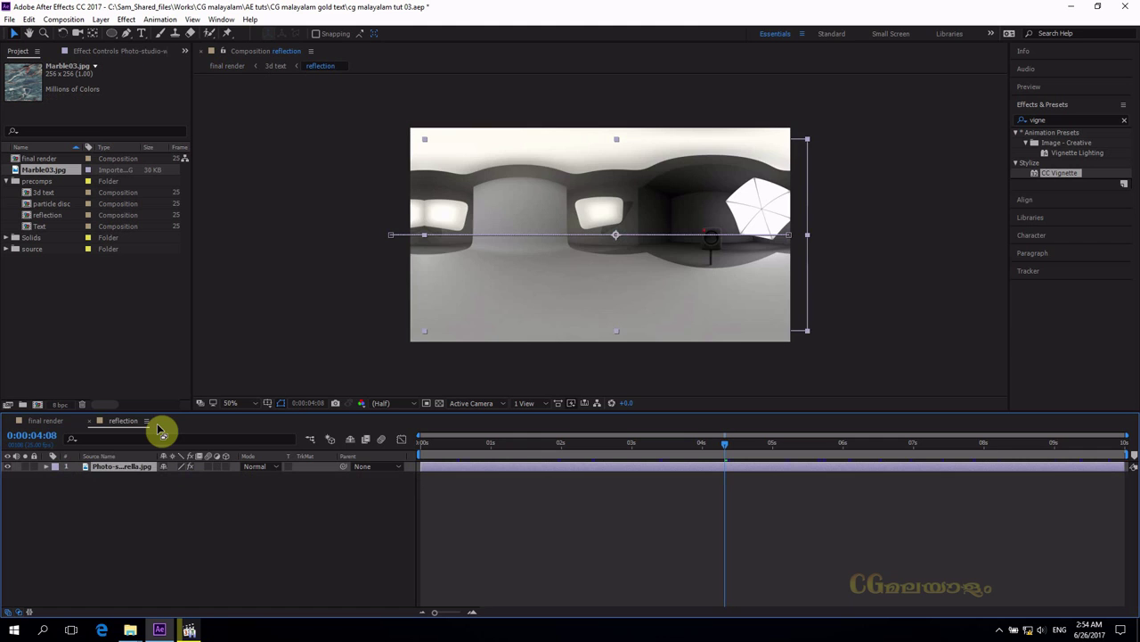
left_click(45, 421)
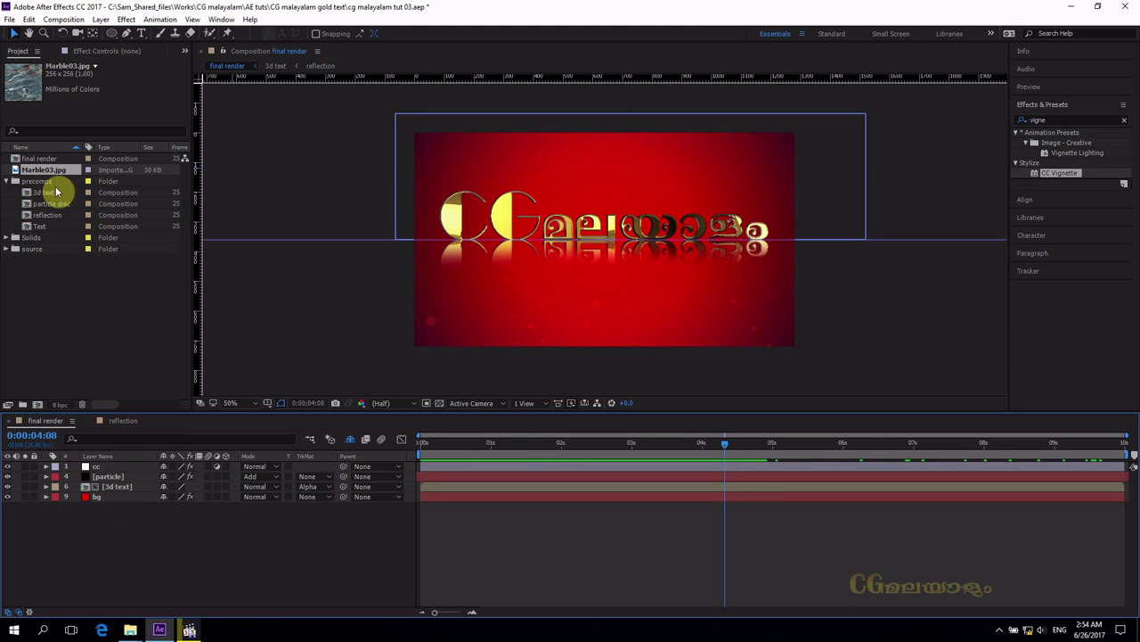
- Open the Text composition and select the Malayalam word after 'CG' for editing
left_click(46, 193)
double_click(41, 225)
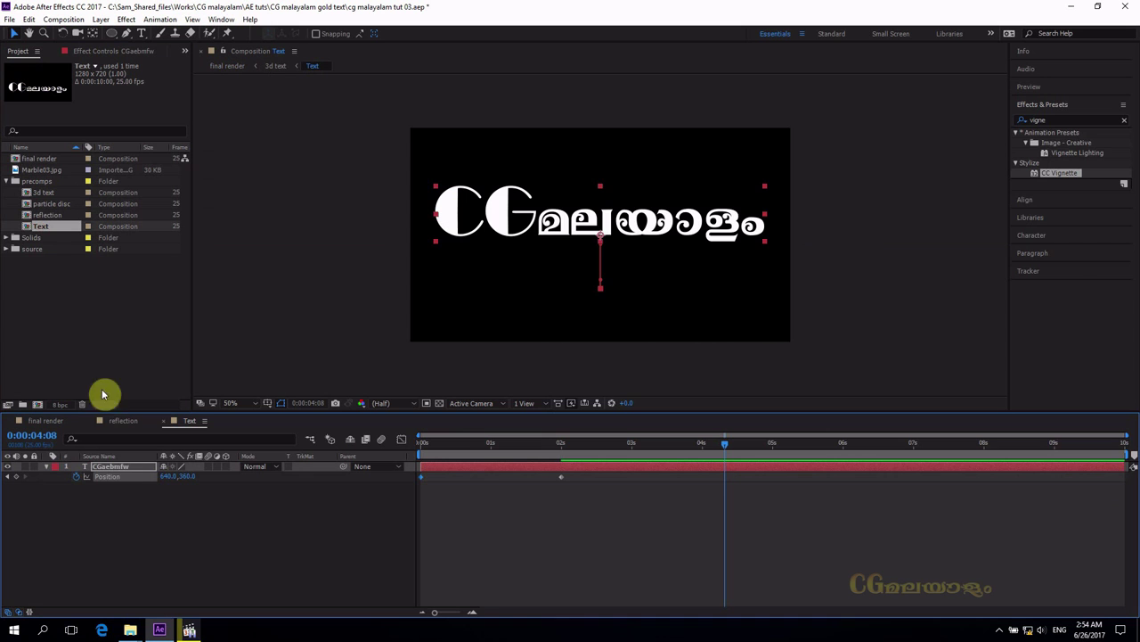
double_click(123, 468)
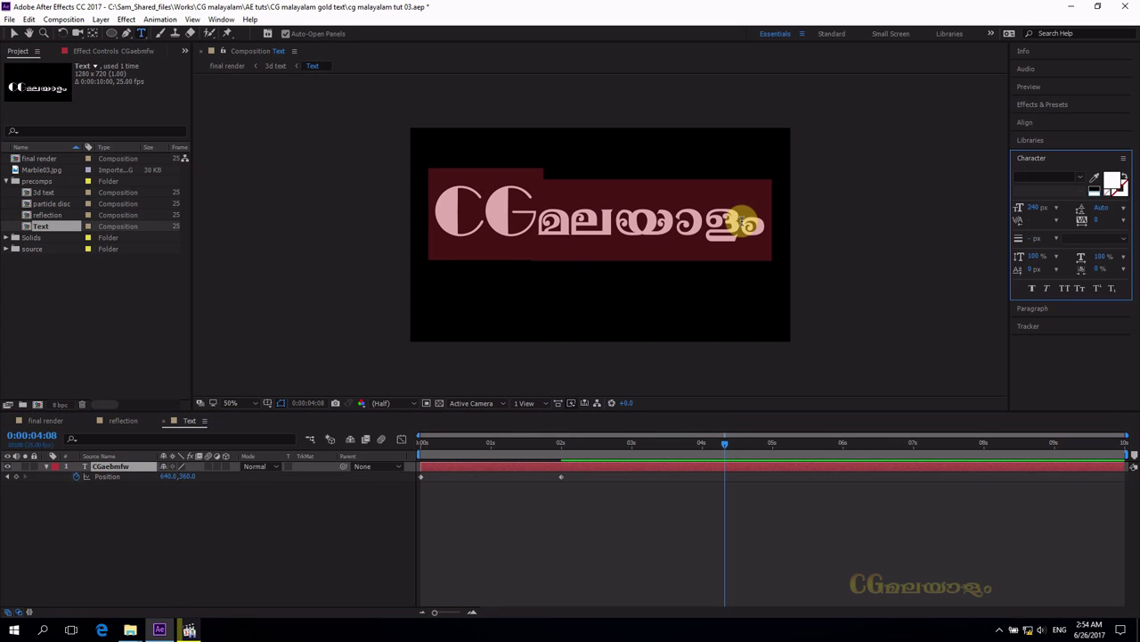
left_click(134, 521)
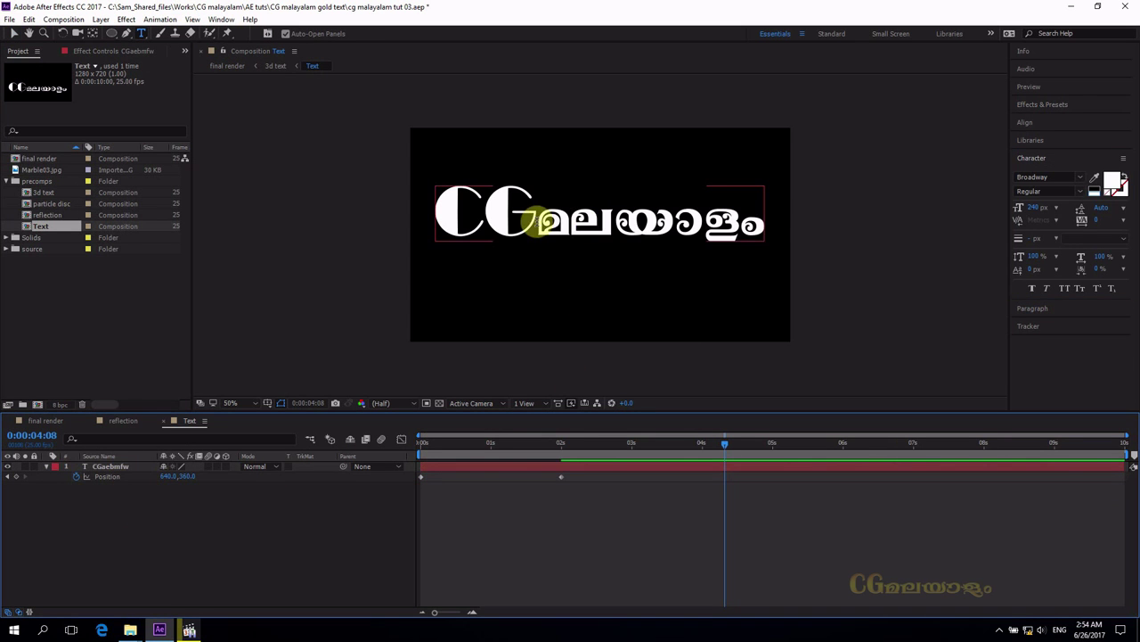
left_click(536, 218)
left_click_drag(732, 217, 772, 214)
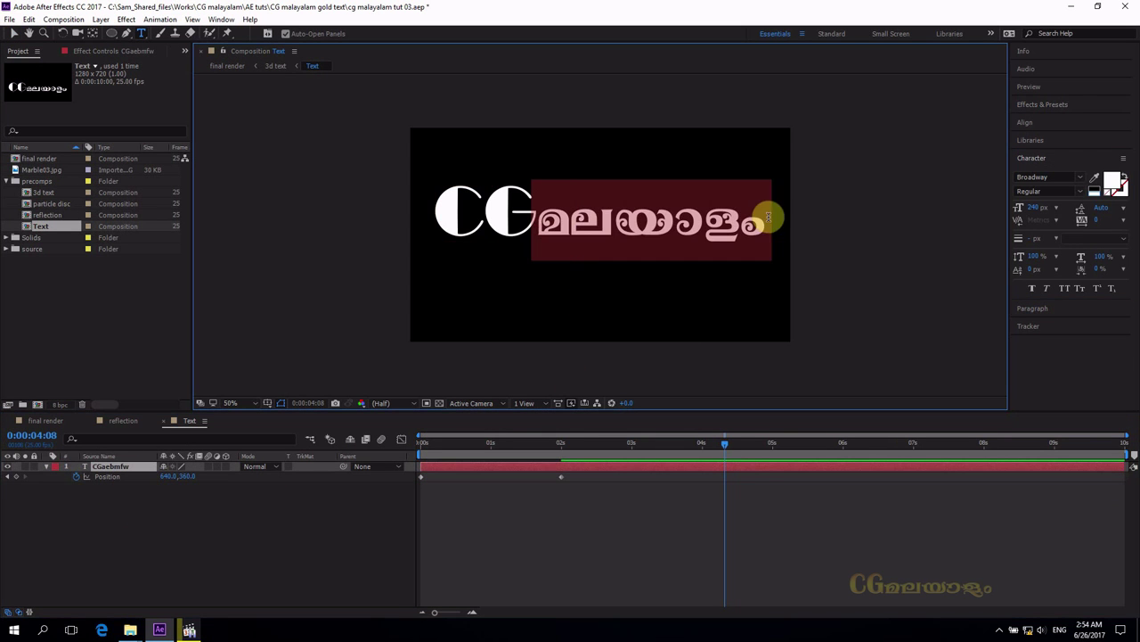
- Try fonts from ML-TTKarthika through ML-TTAparna, keep ML-TTAnakha Bold, and return to the final render
left_click(1083, 180)
left_click(1054, 202)
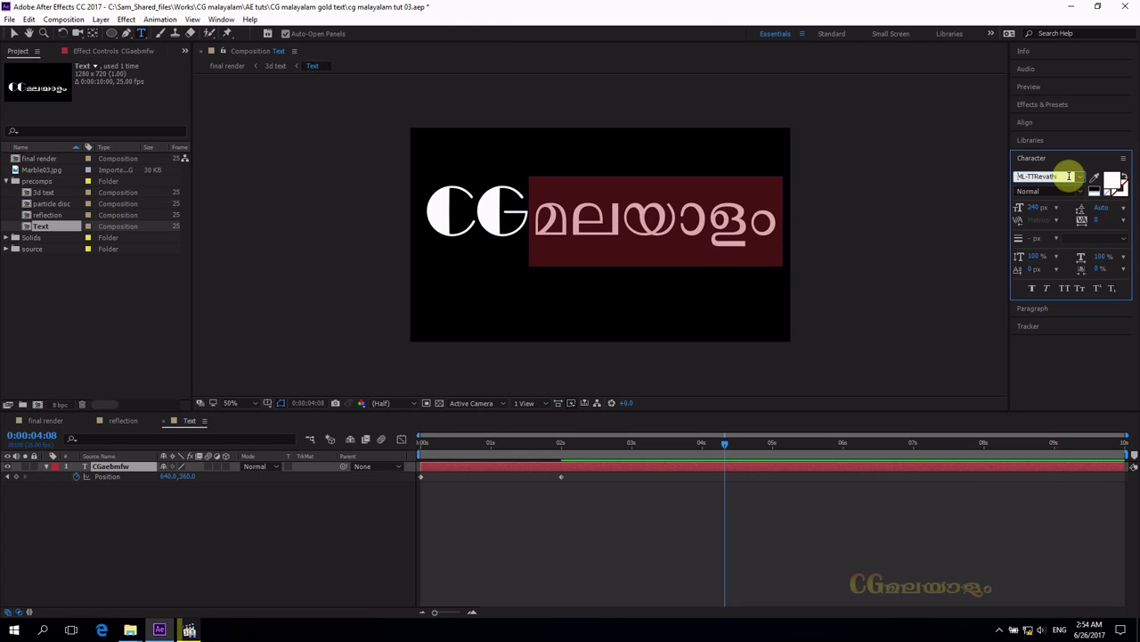
key("Down")
key("Down")
key("Down")
key("Down")
key("Down")
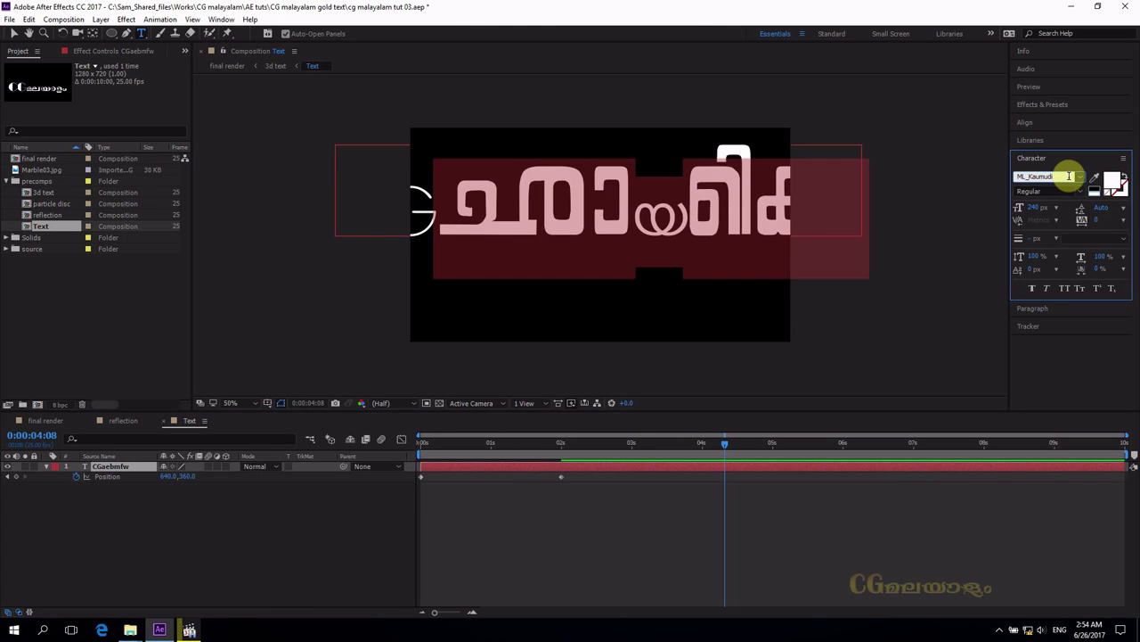
key("Down")
key("Down")
key("Down")
key("Down")
key("Down")
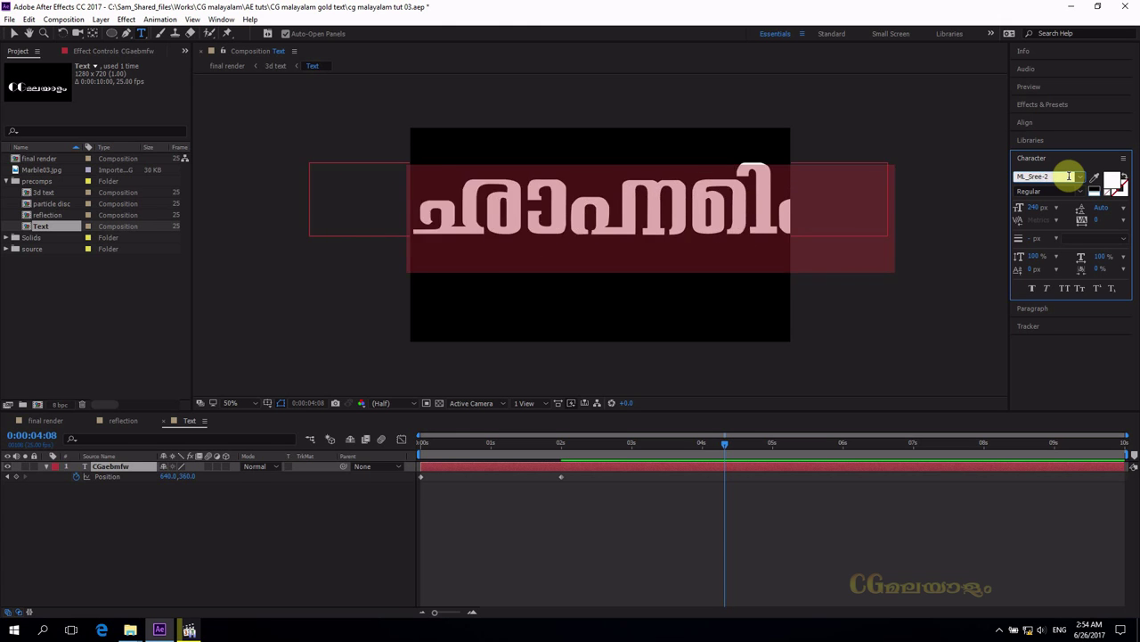
key("Down")
key("Down")
key("Down")
key("Down")
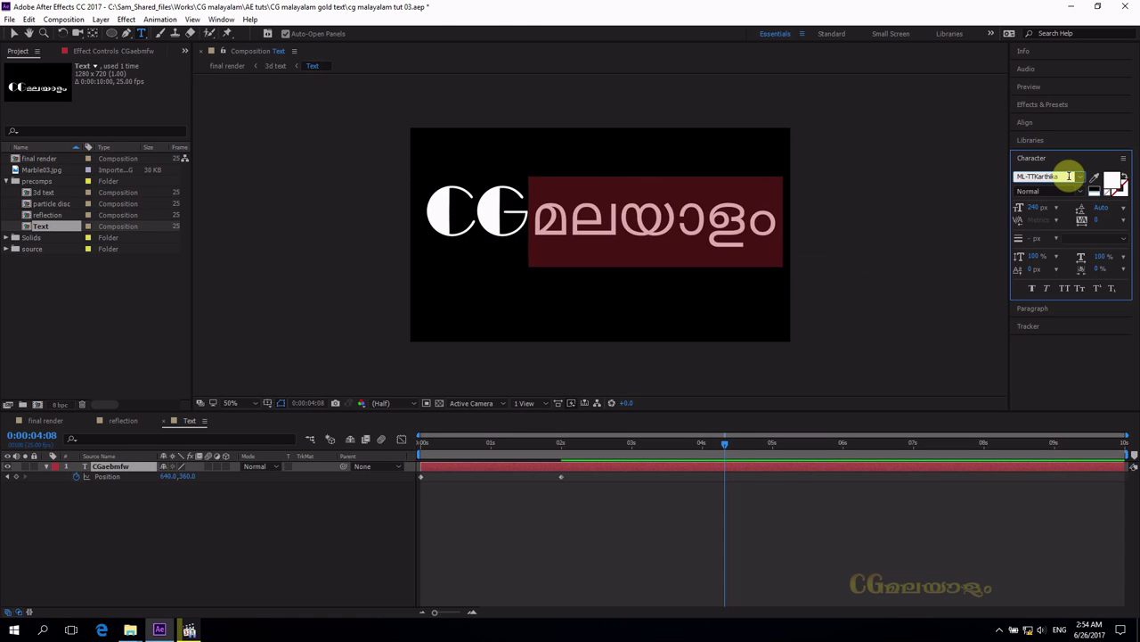
key("Down")
key("Down")
key("Down")
key("Down")
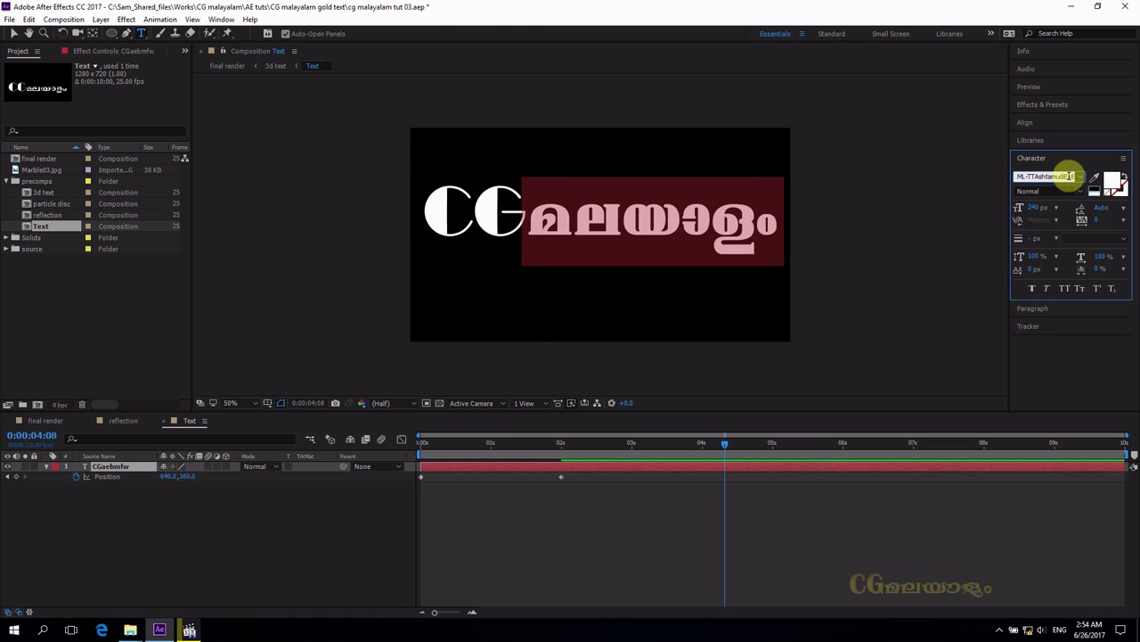
key("Down")
key("Down")
key("Down")
key("Down")
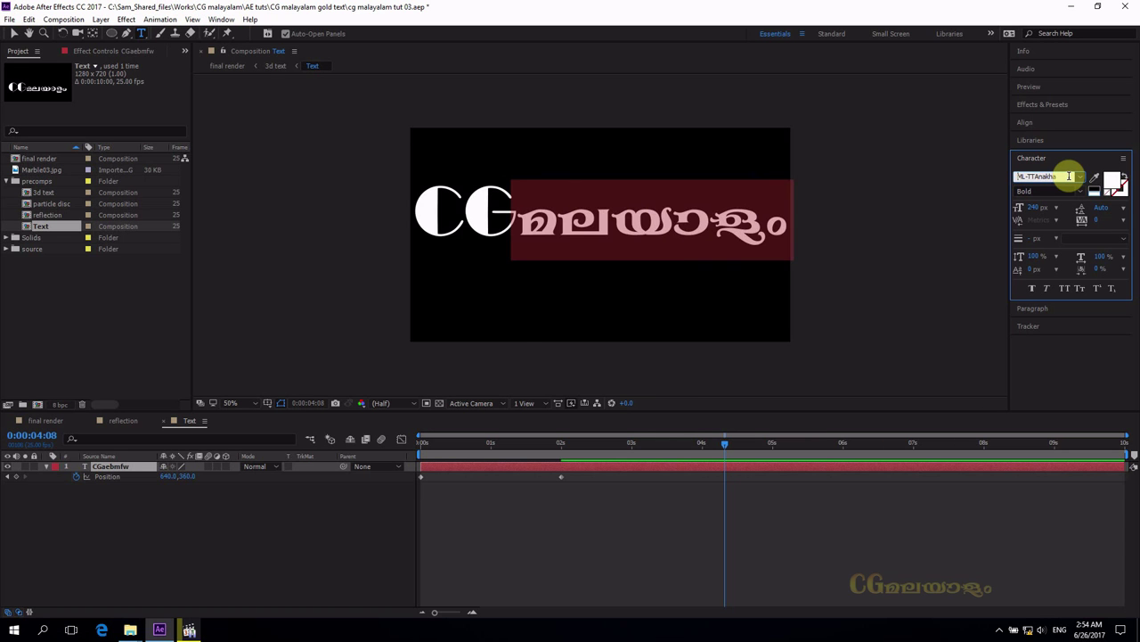
key("Up")
key("Up")
key("Up")
key("Up")
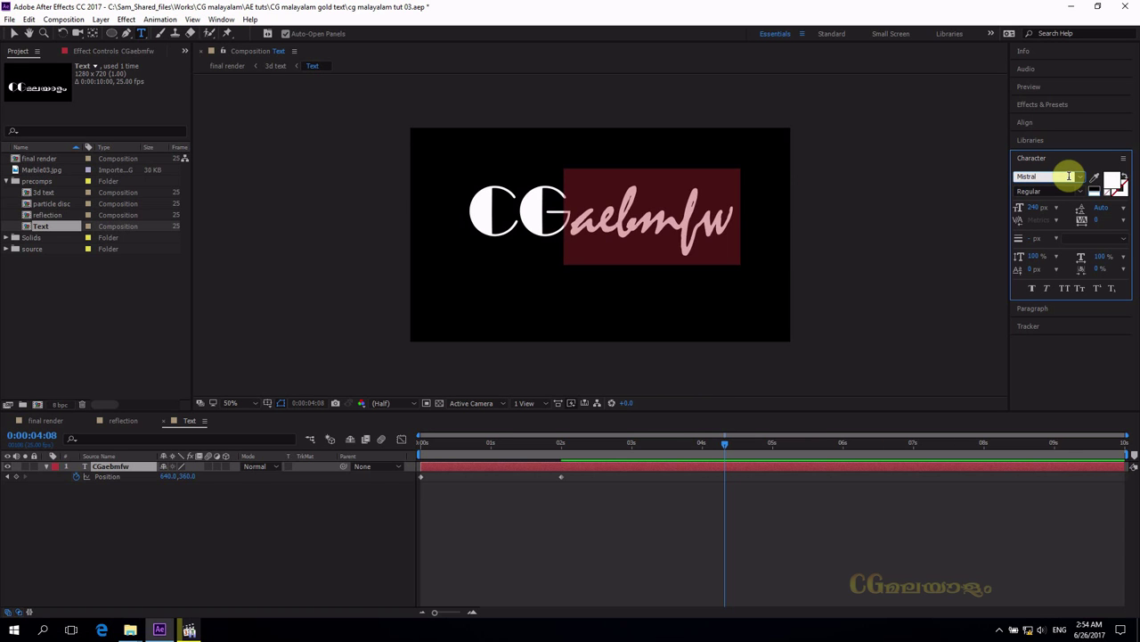
key("Down")
key("Down")
key("Down")
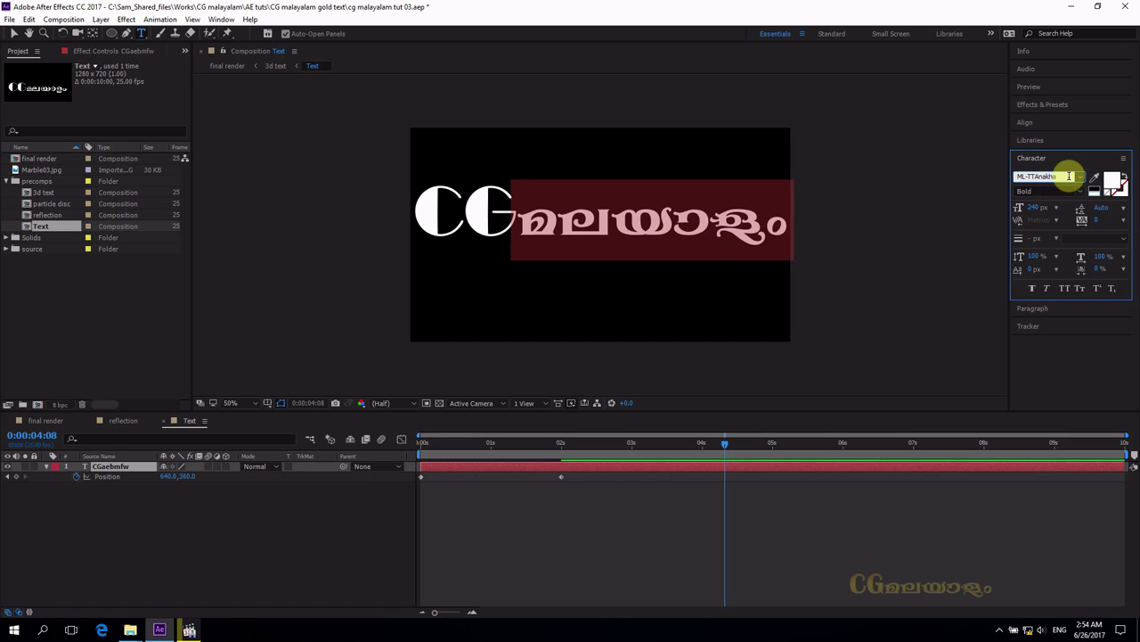
left_click(36, 423)
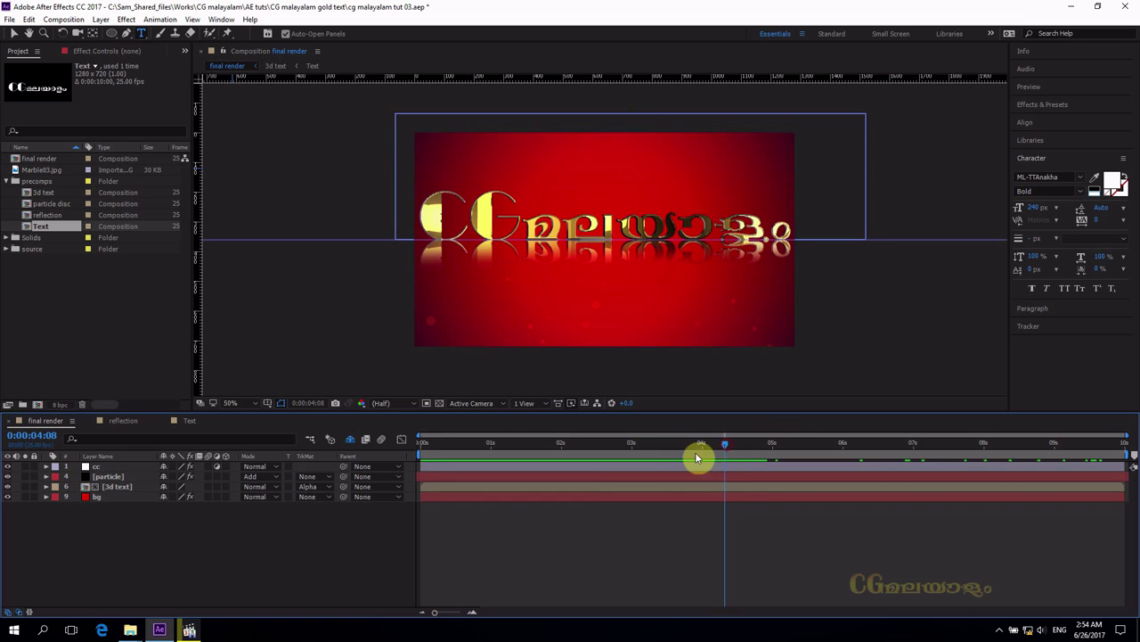
left_click(427, 444)
left_click_drag(428, 445, 412, 448)
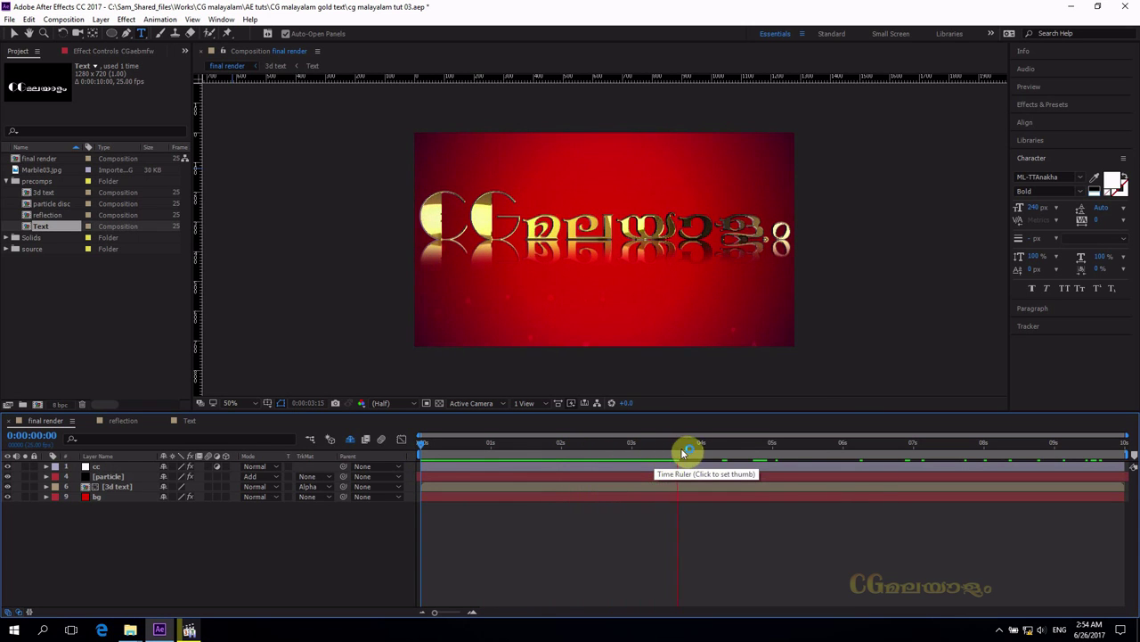
key("space")
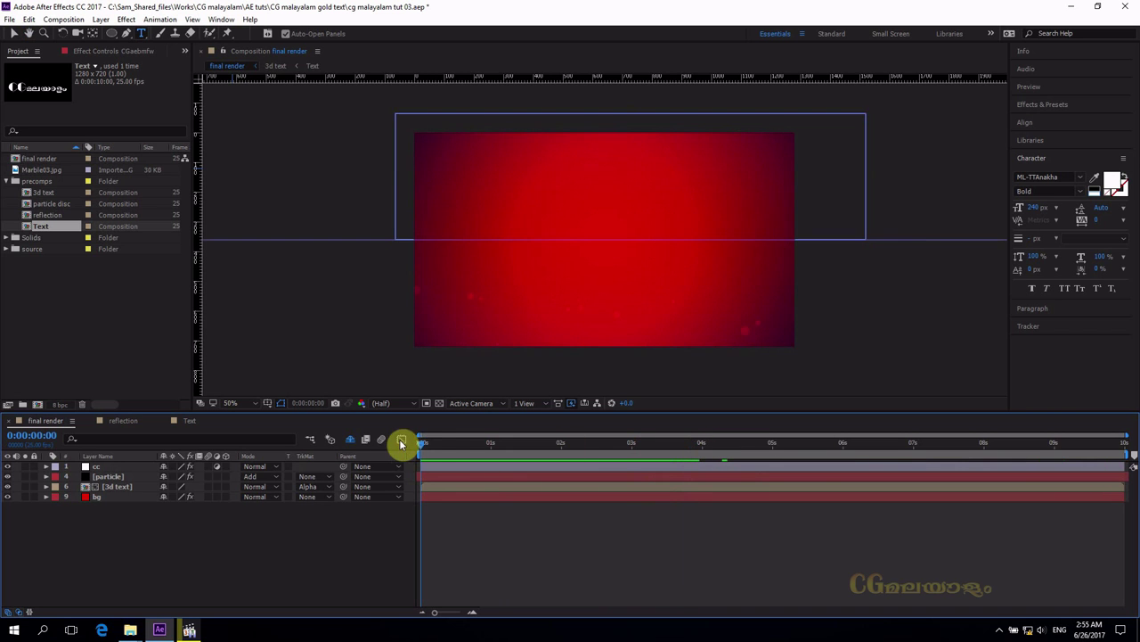
key("space")
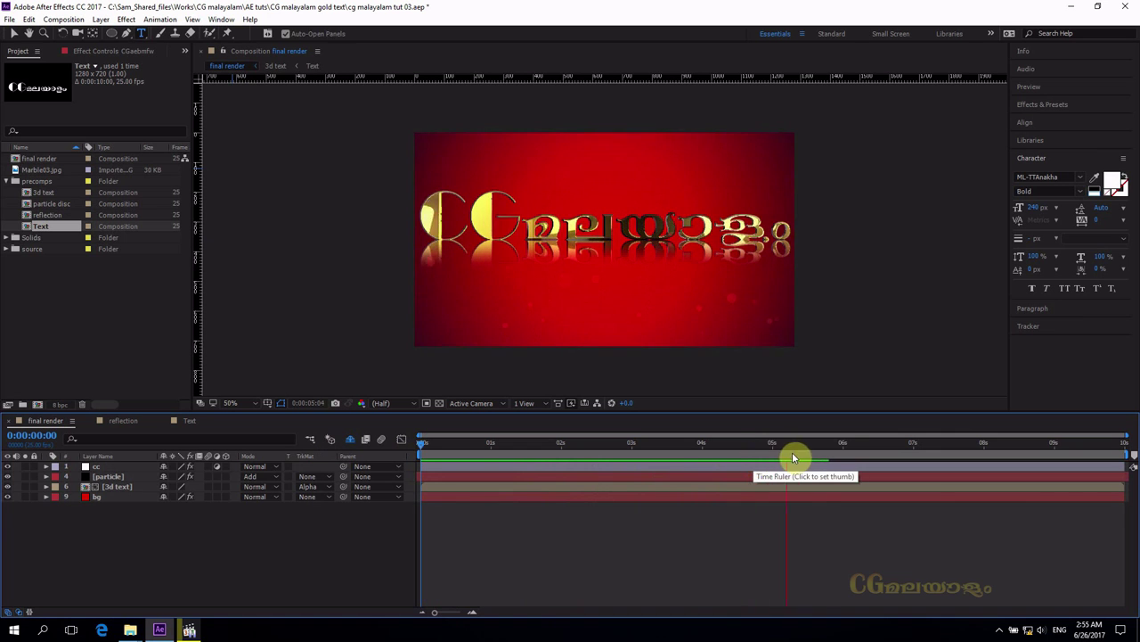
left_click_drag(837, 452, 389, 460)
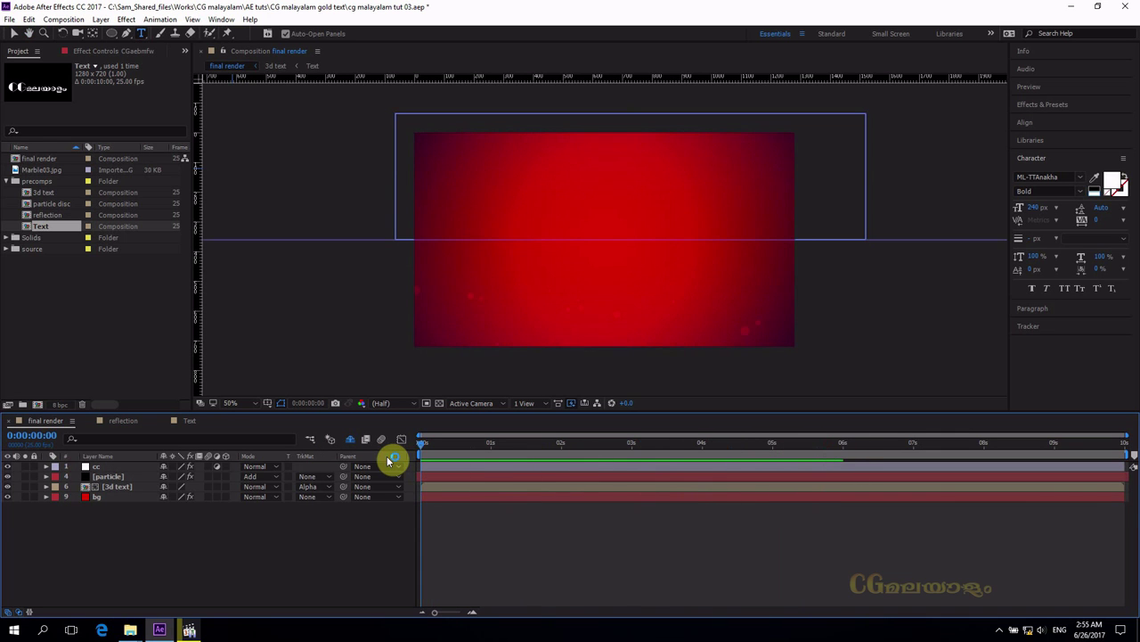
key("space")
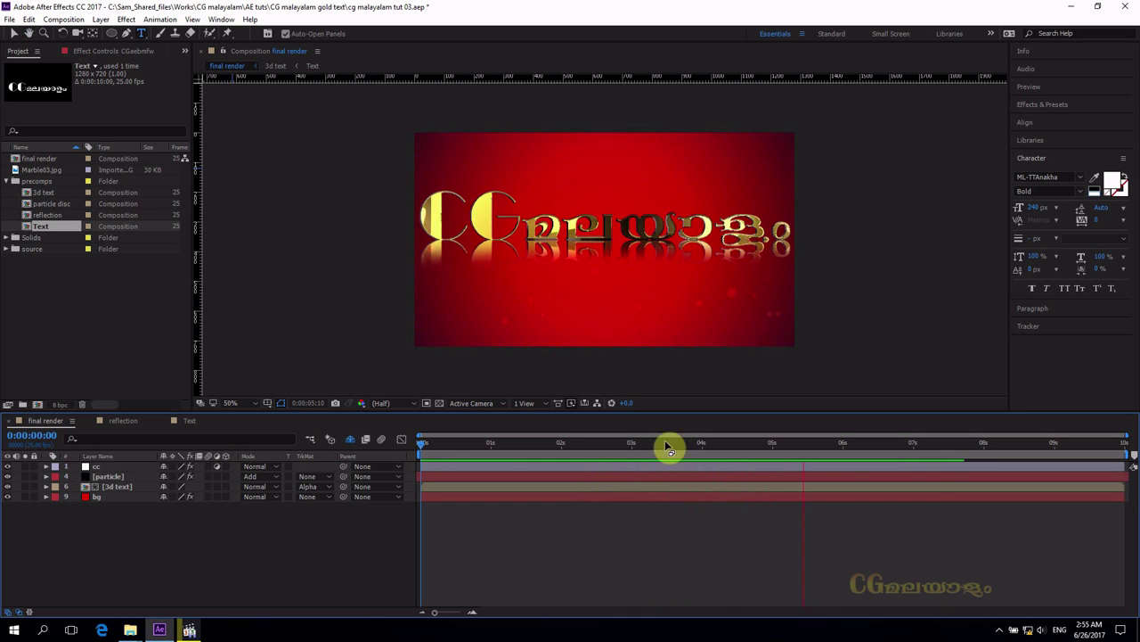
left_click(846, 443)
left_click_drag(848, 446, 395, 496)
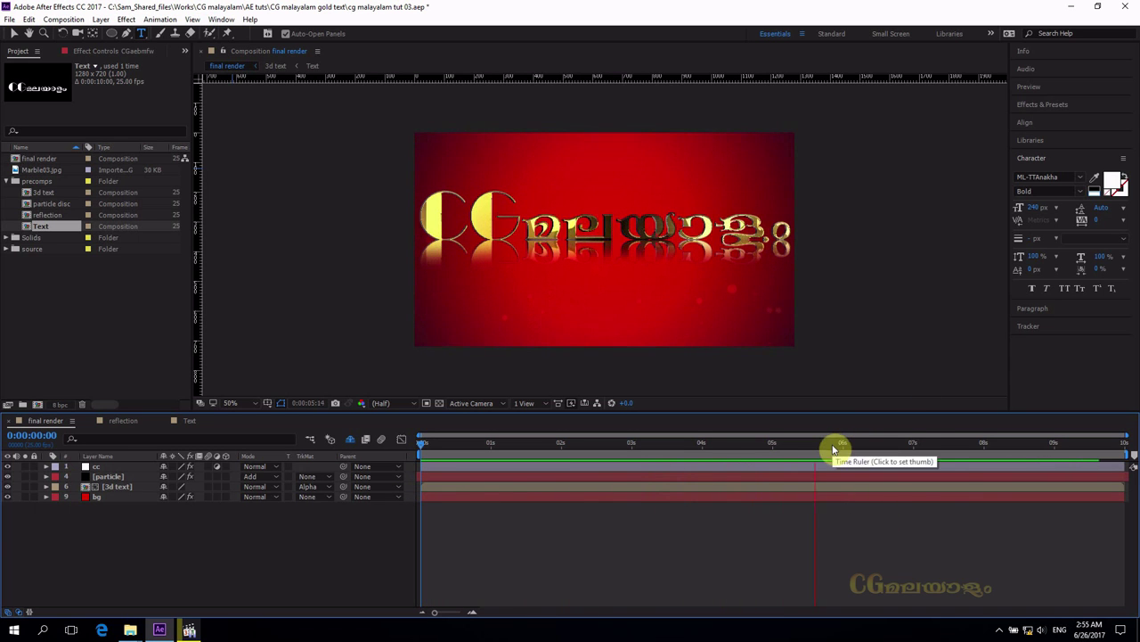
key("space")
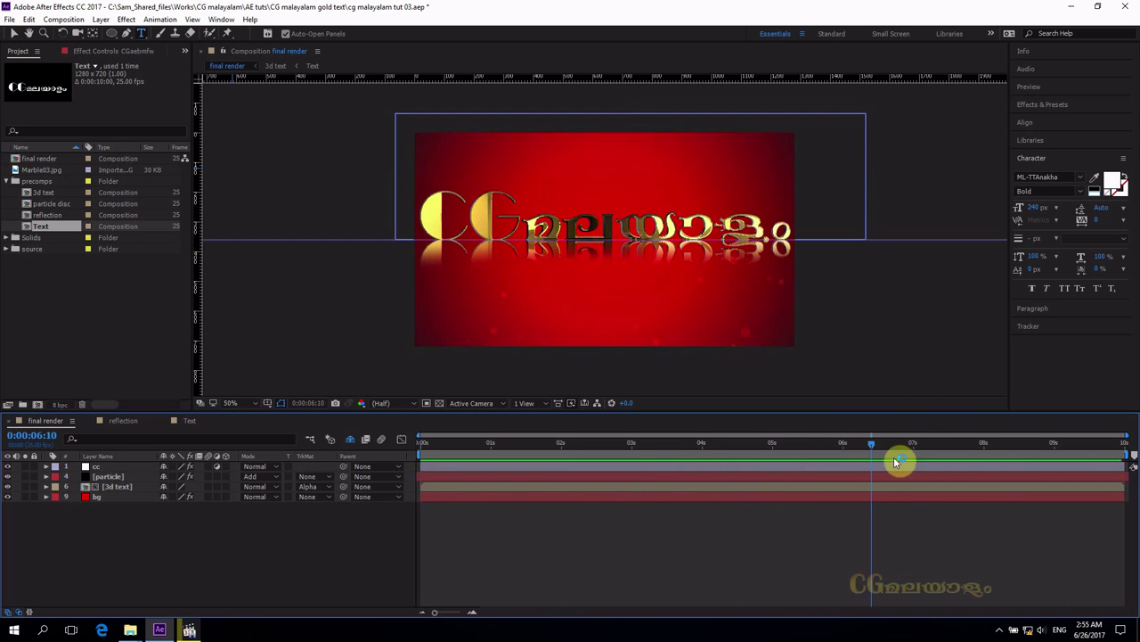
key("Home")
key("space")
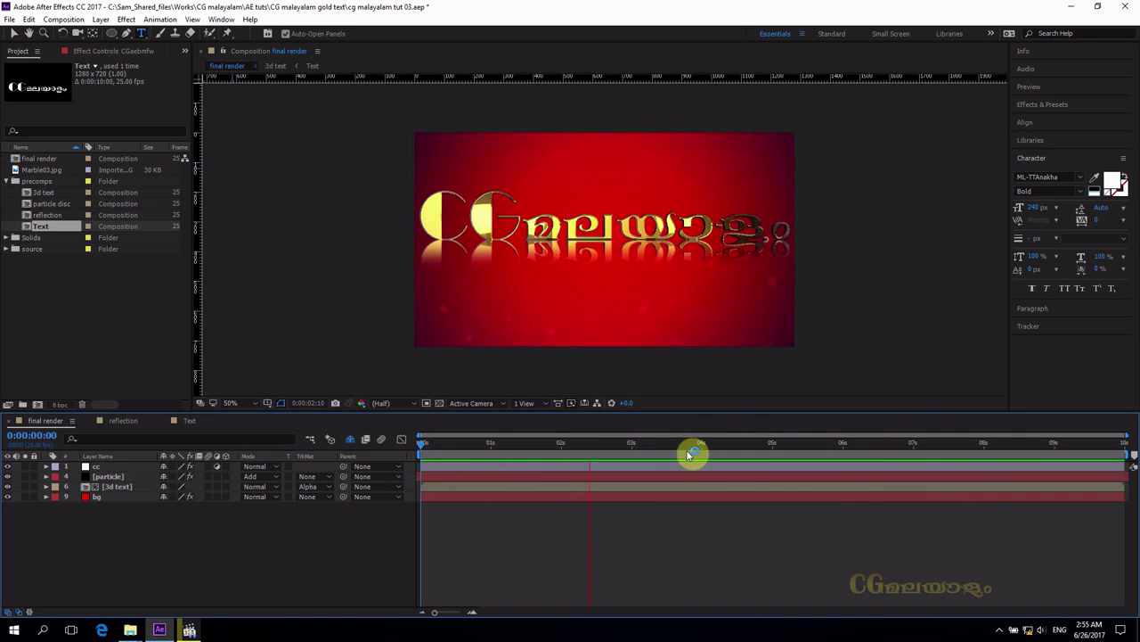
left_click(737, 443)
left_click_drag(738, 443, 420, 443)
key("space")
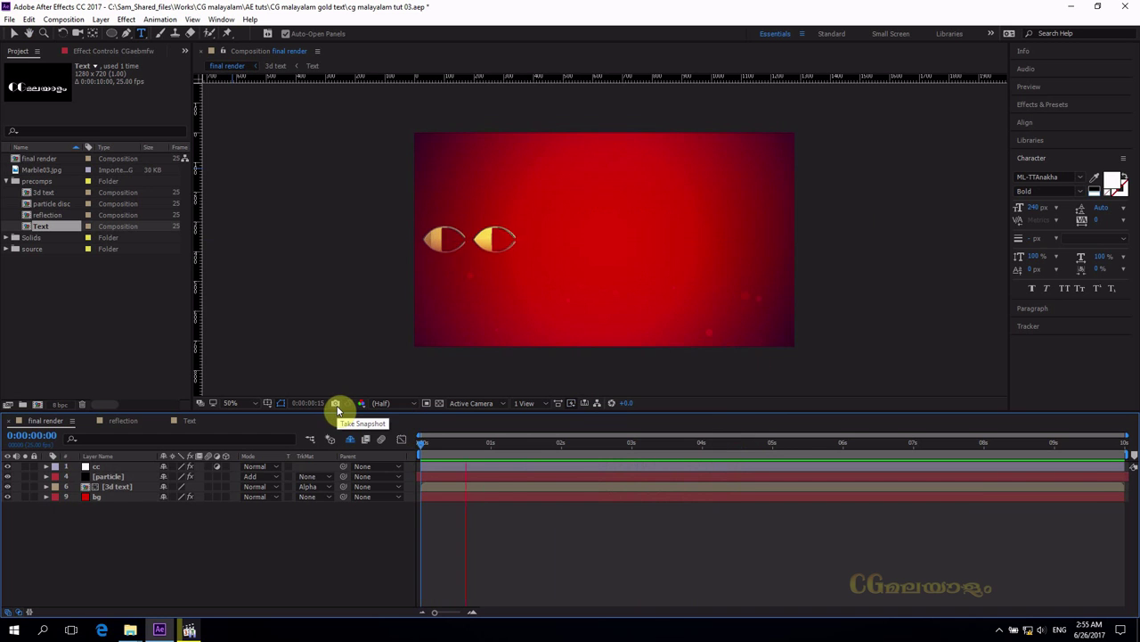